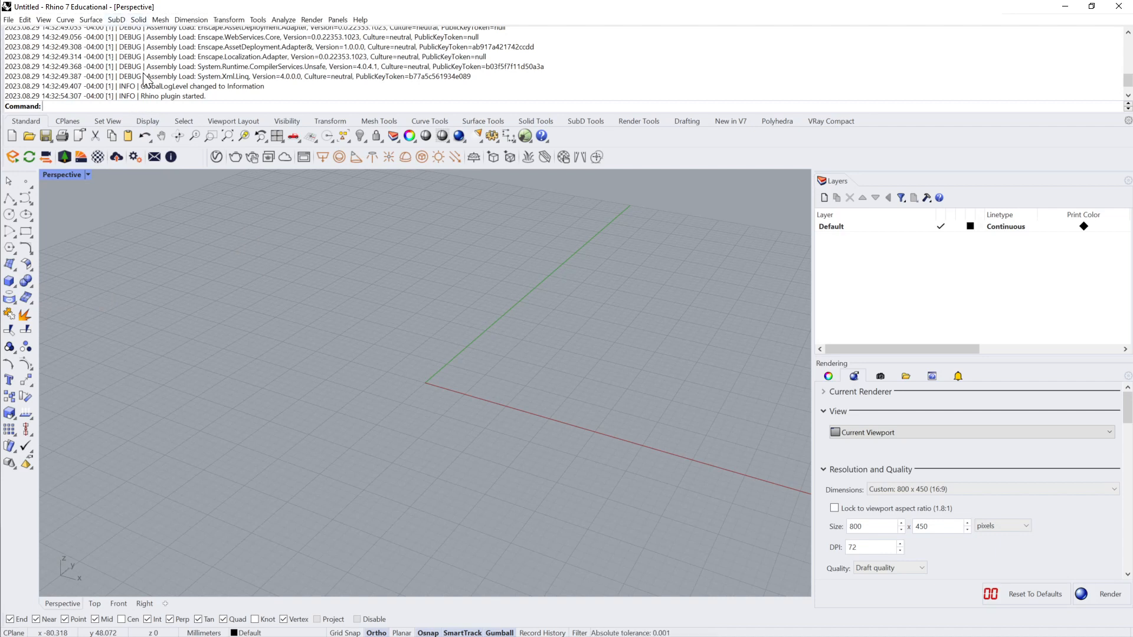
Step: Set the document's model units to centimeters
text(Units)
key(Return)
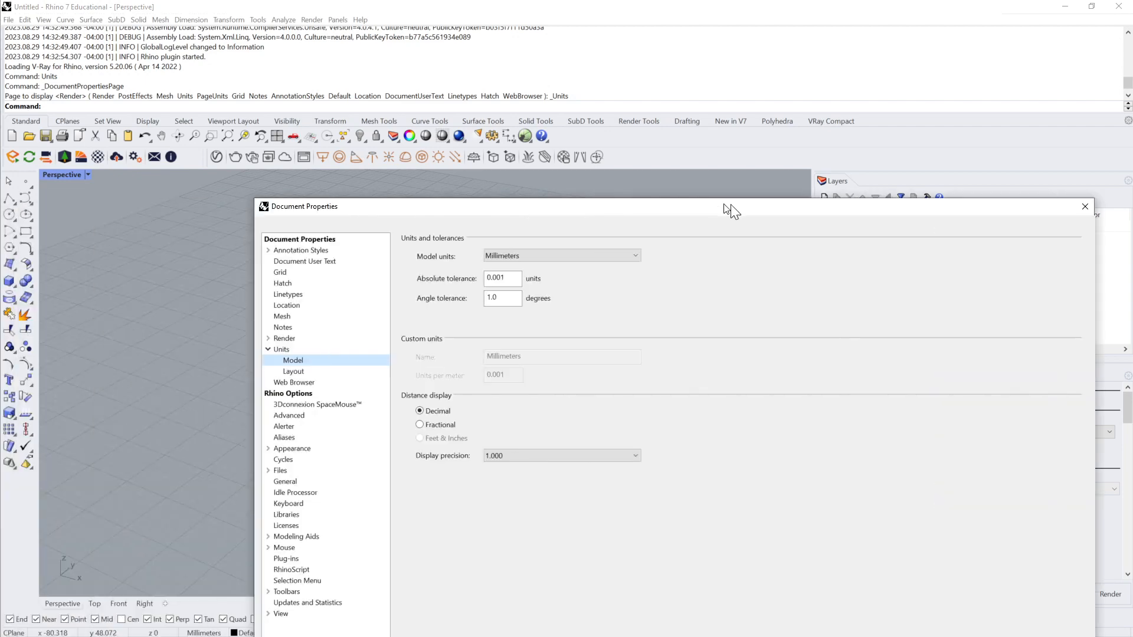
drag(730, 205, 558, 65)
click(469, 115)
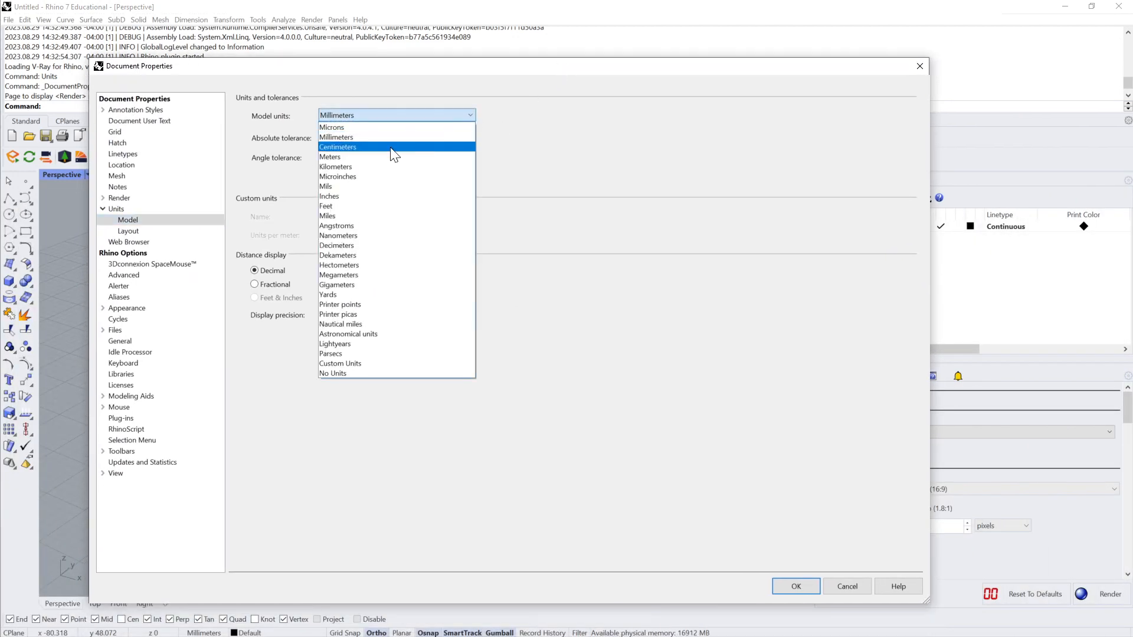
click(375, 151)
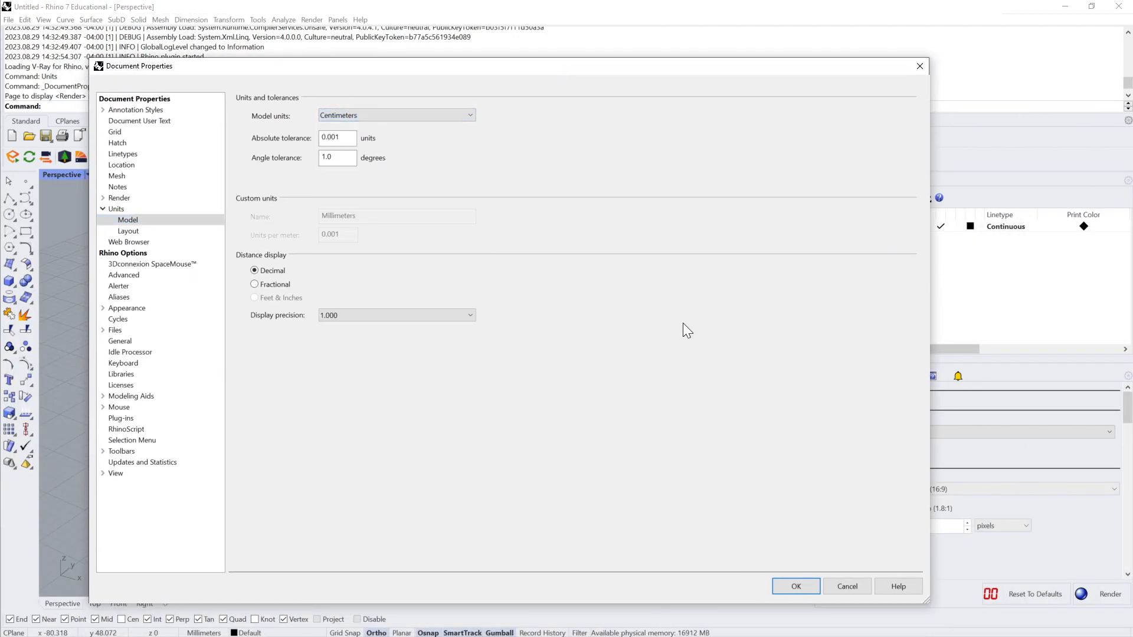
click(797, 587)
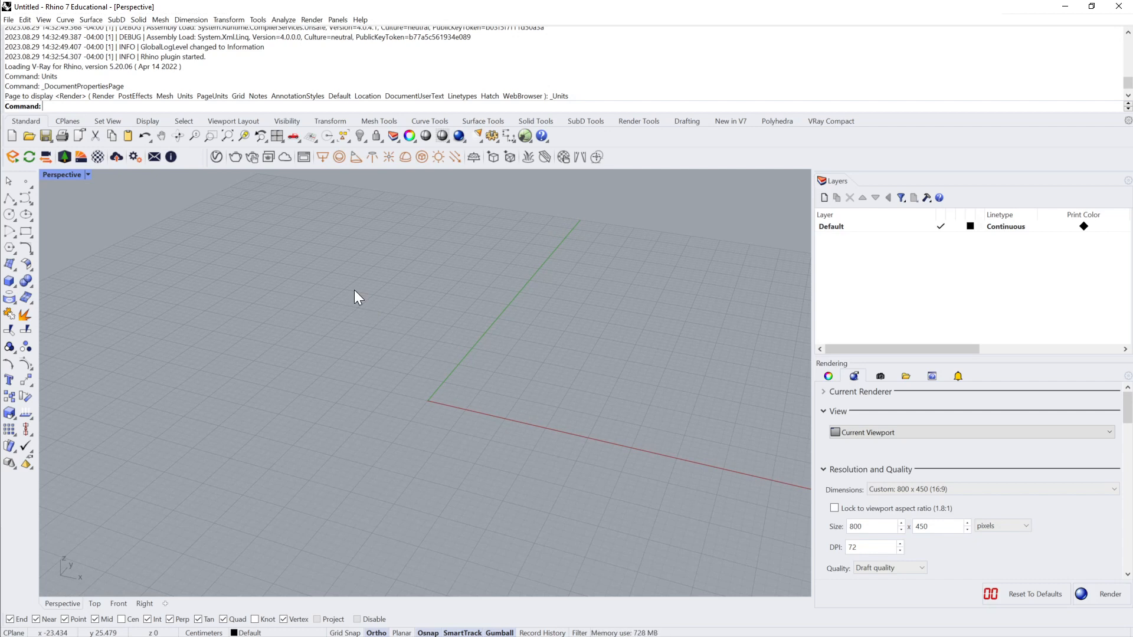
Step: Create a SubD box with its first base corner at the origin, two faces in each direction and a roughly cubic height
text(Sub)
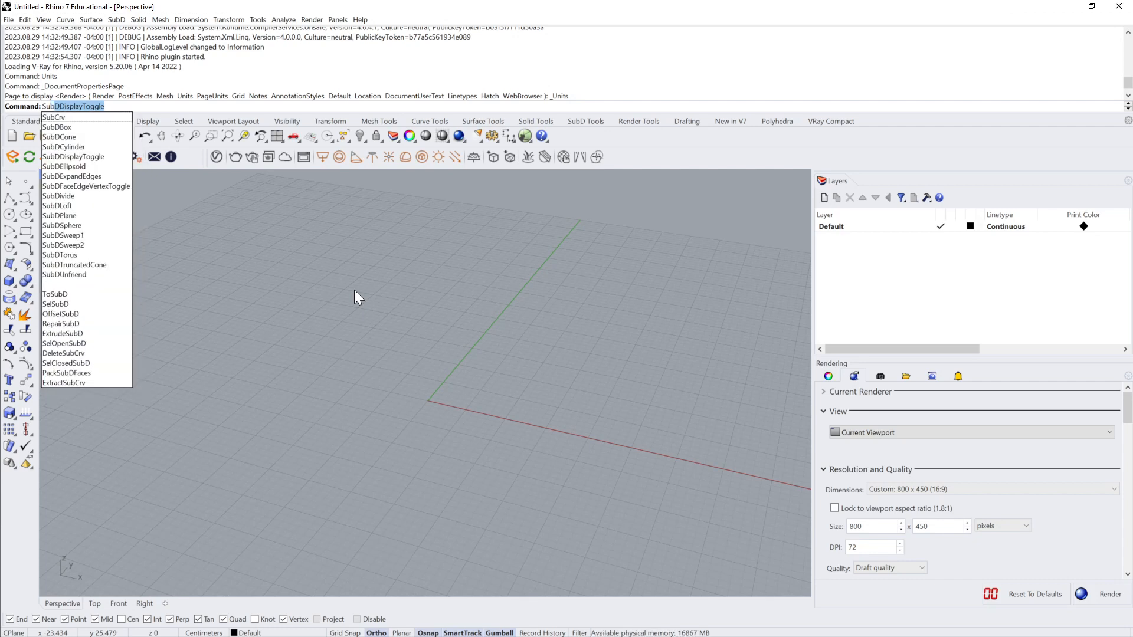
text(DBox)
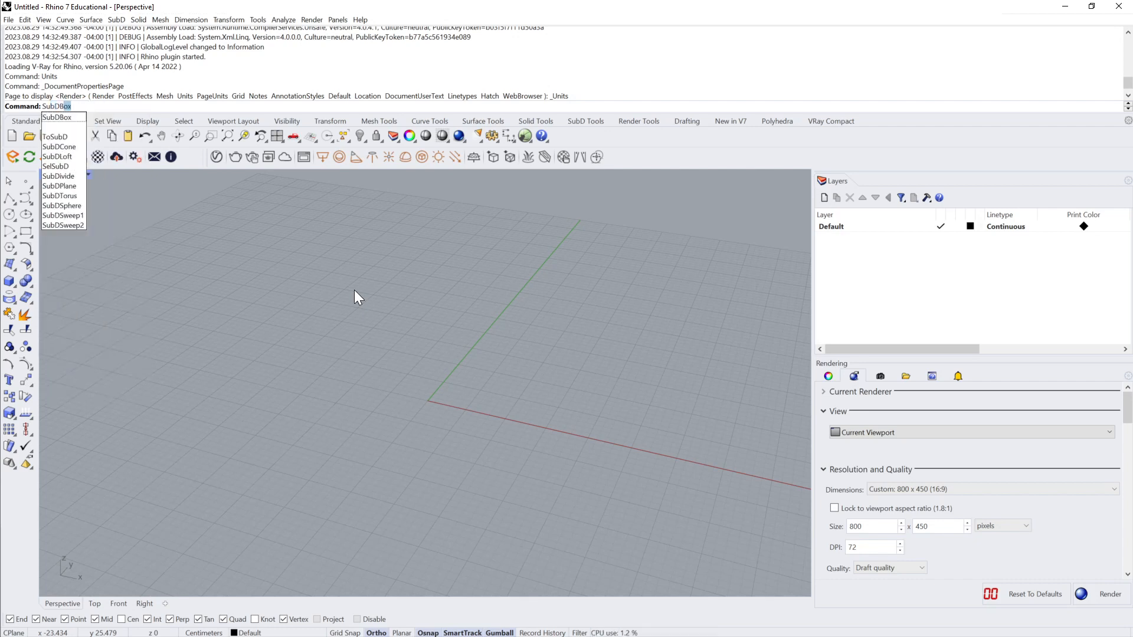
key(Return)
click(429, 399)
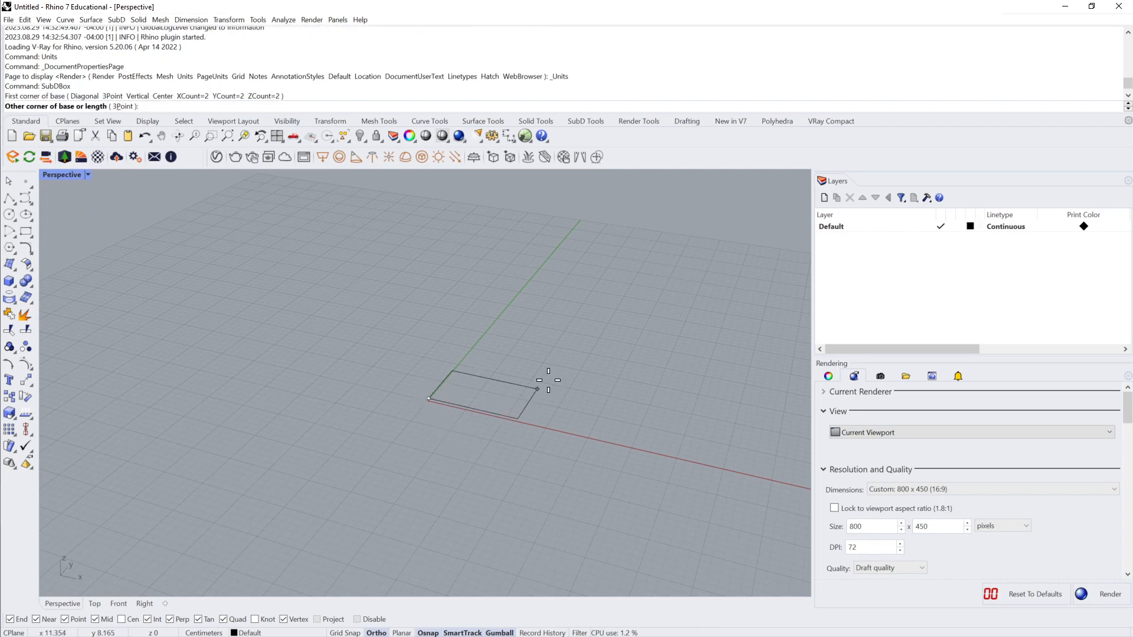
click(625, 355)
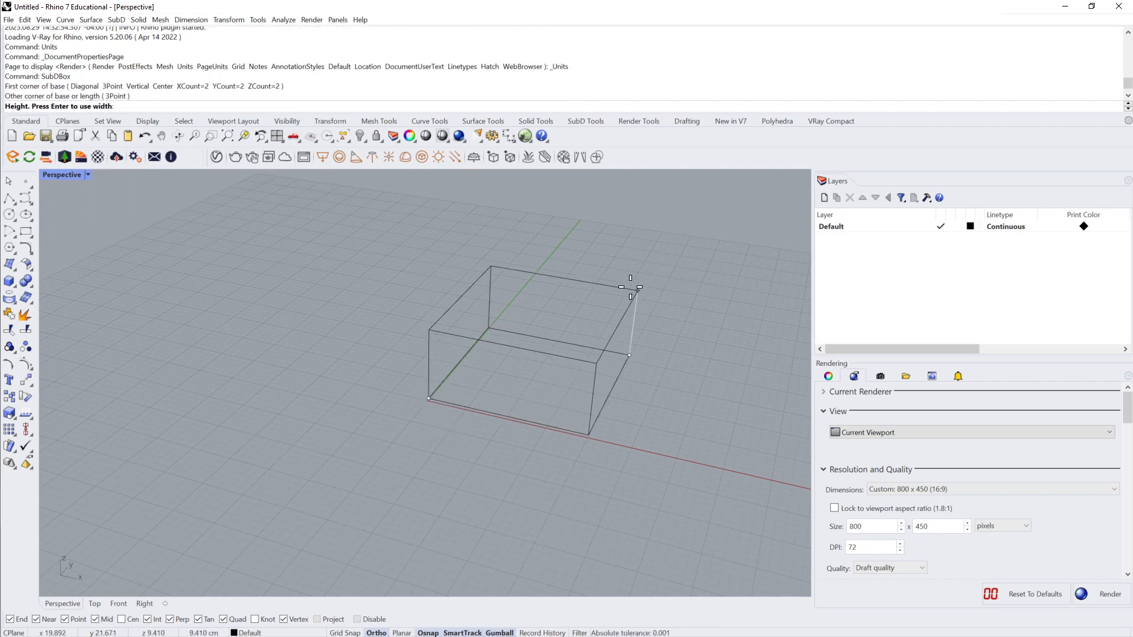
click(636, 208)
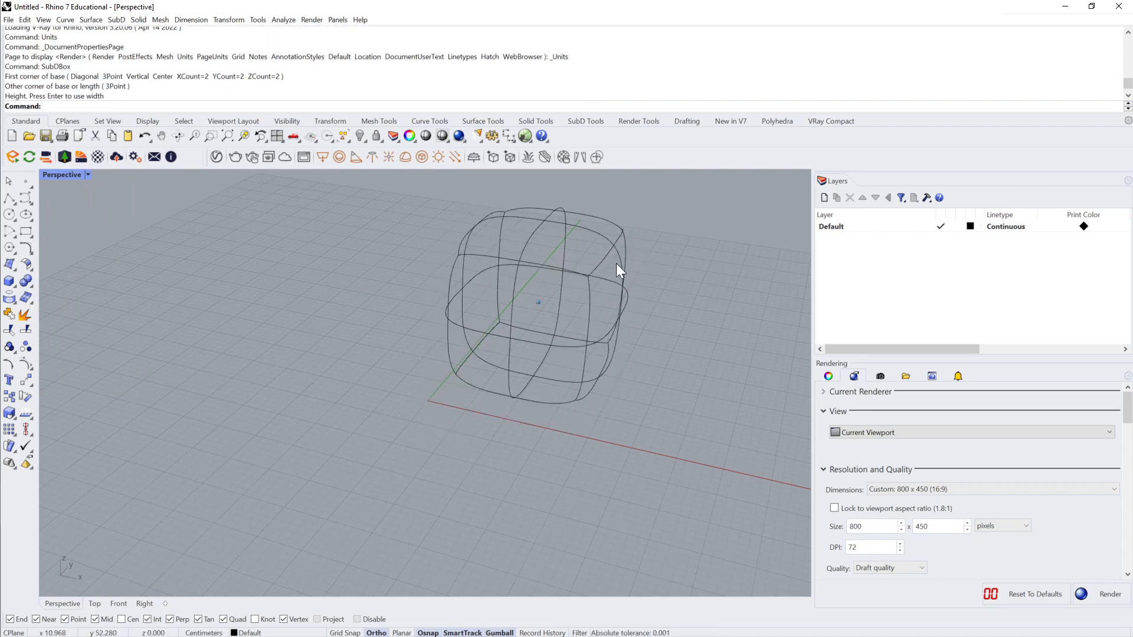
Step: Set the Perspective viewport to Shaded display and switch the SubD box from smooth to flat display
click(88, 175)
click(83, 225)
key(Tab)
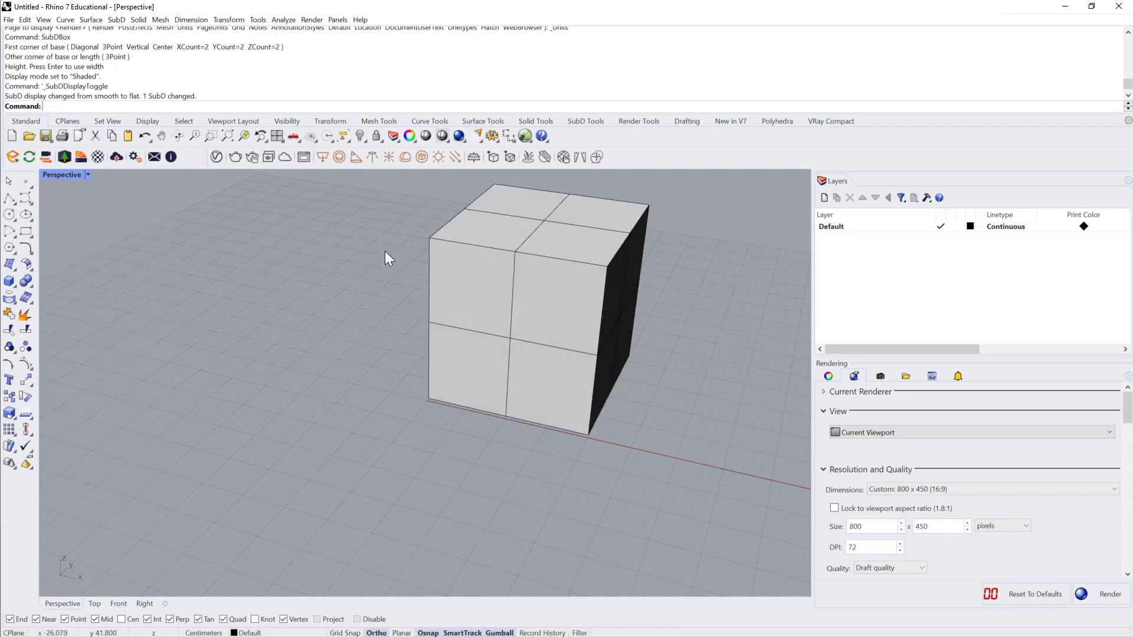
Step: Compare the SubD box's smooth and flat display by toggling between them, ending on flat with the box deselected
right_drag(385, 250, 480, 247)
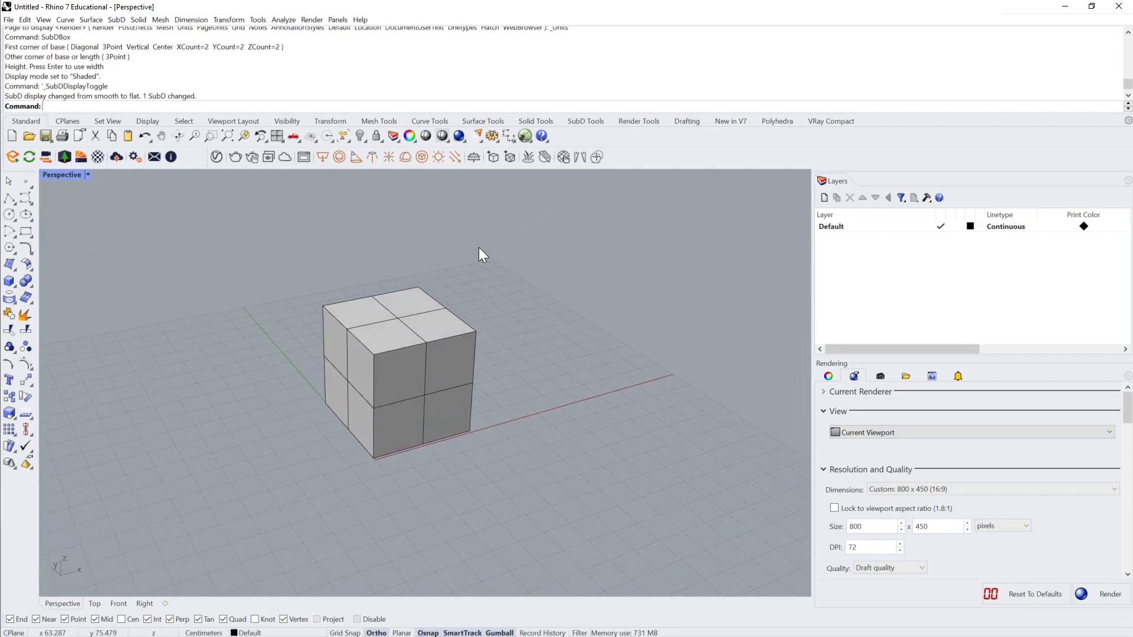
click(418, 307)
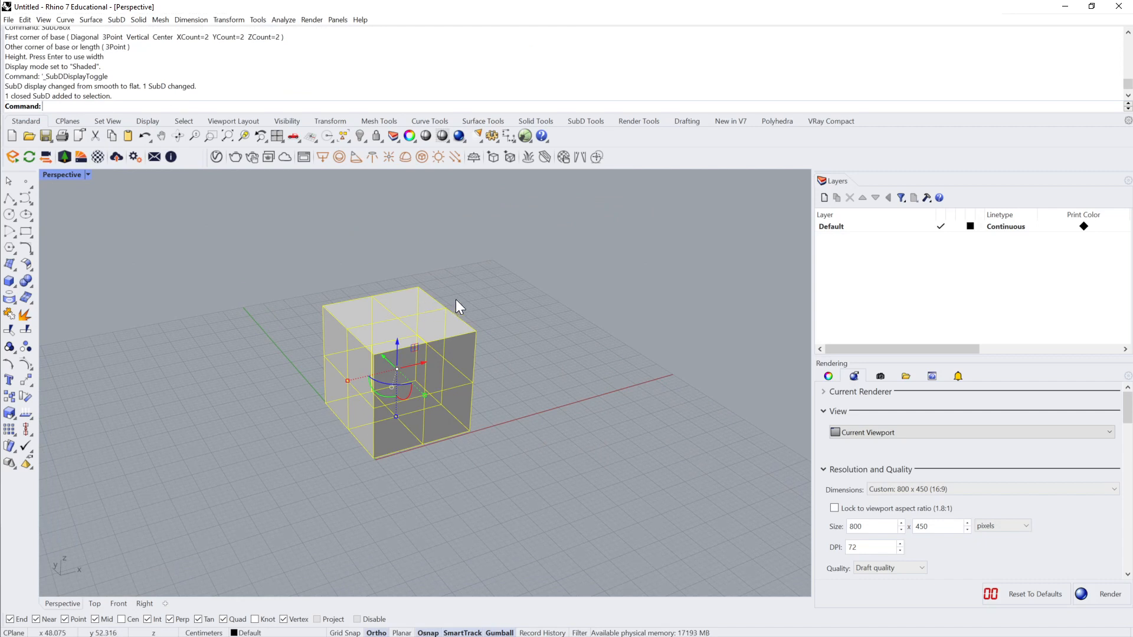
key(Tab)
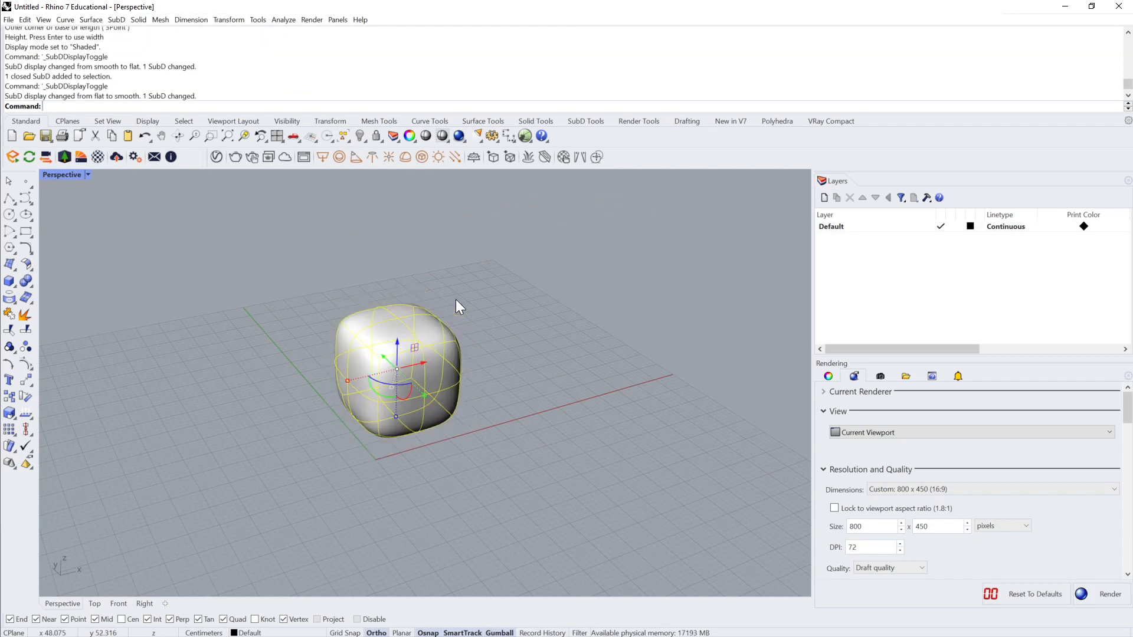
key(Tab)
key(Tab)
key(Tab)
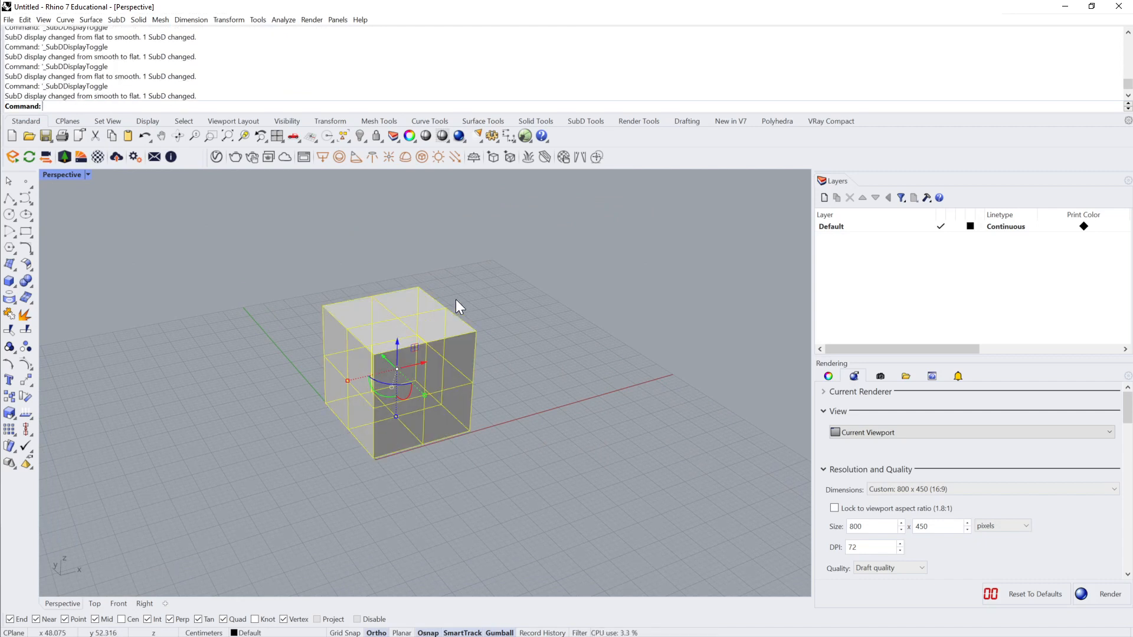
key(Escape)
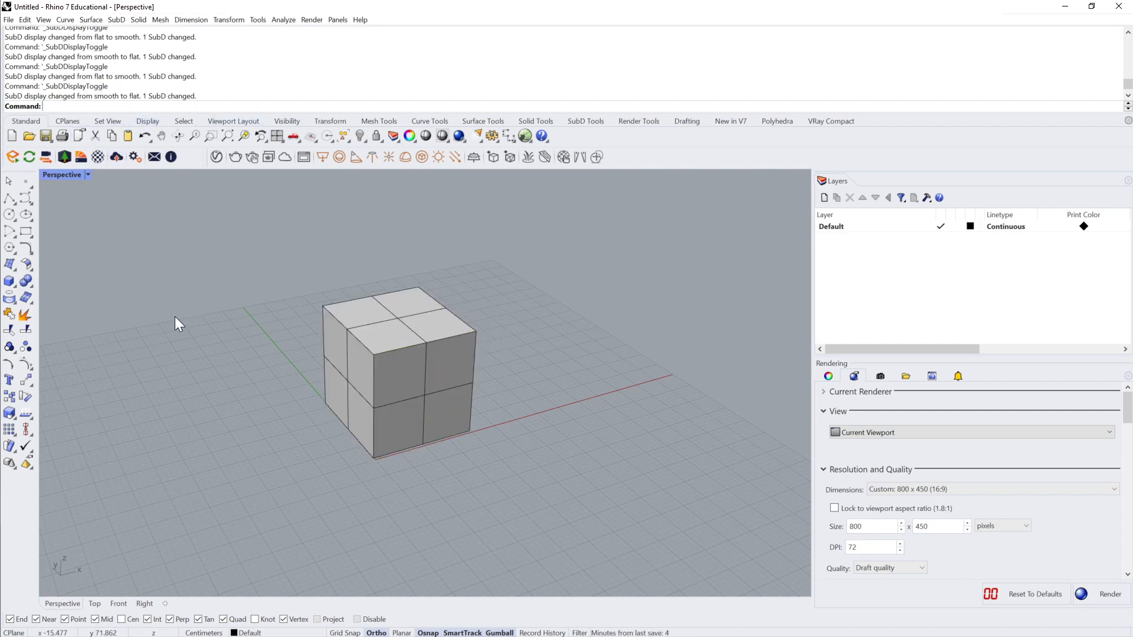
Step: Create a mesh box with two faces in each direction beside the SubD box and select it
text(MeshB)
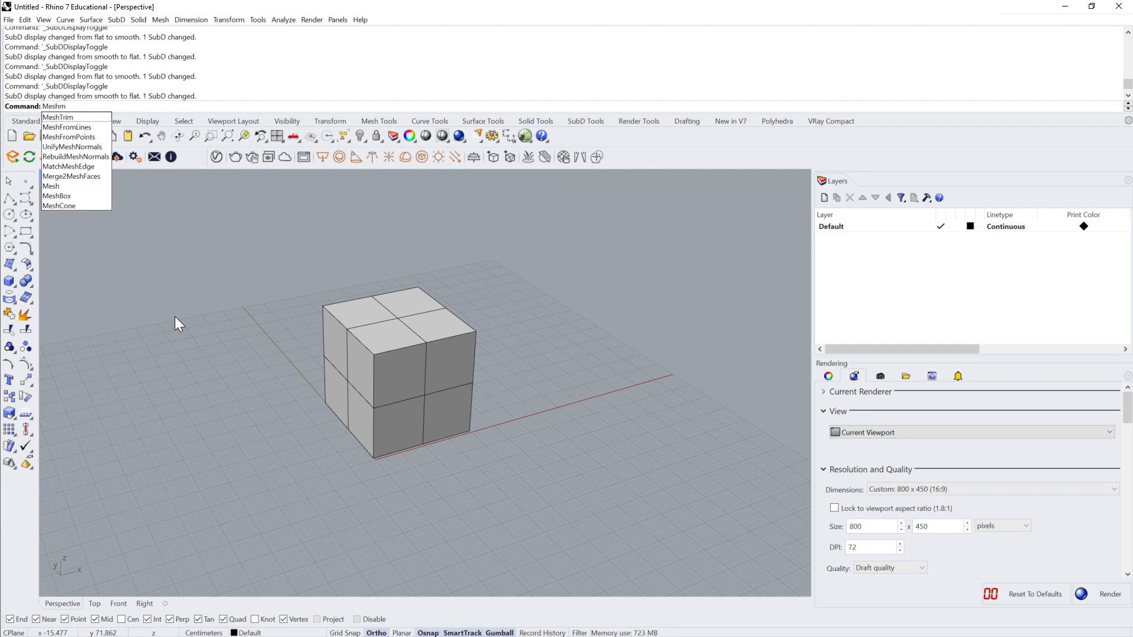
text(ooleanDifference)
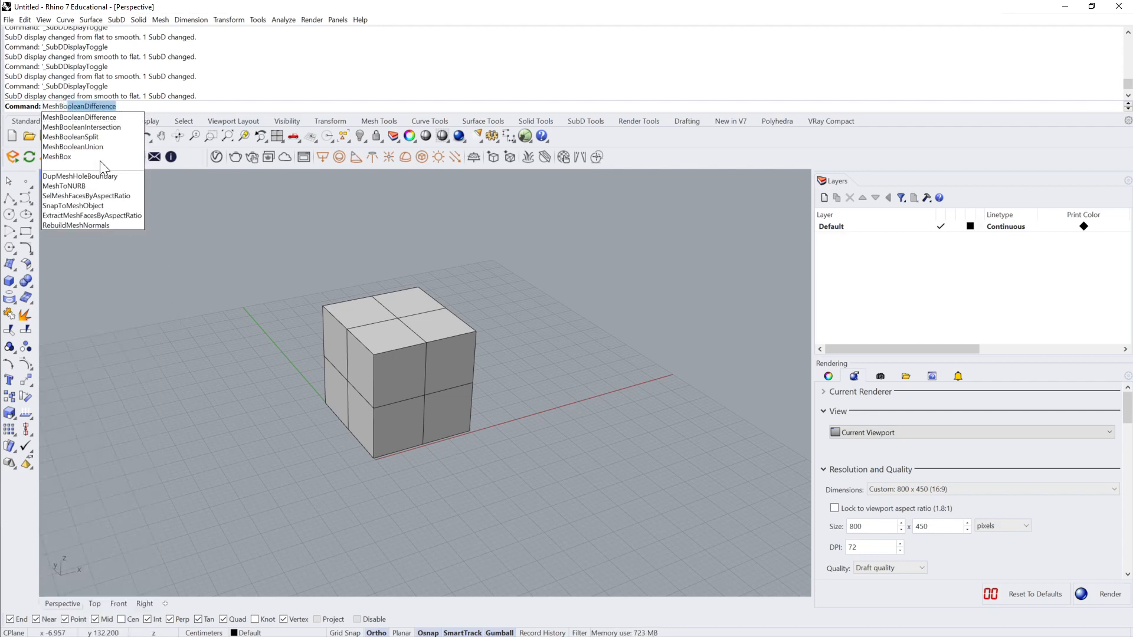
click(50, 157)
click(214, 403)
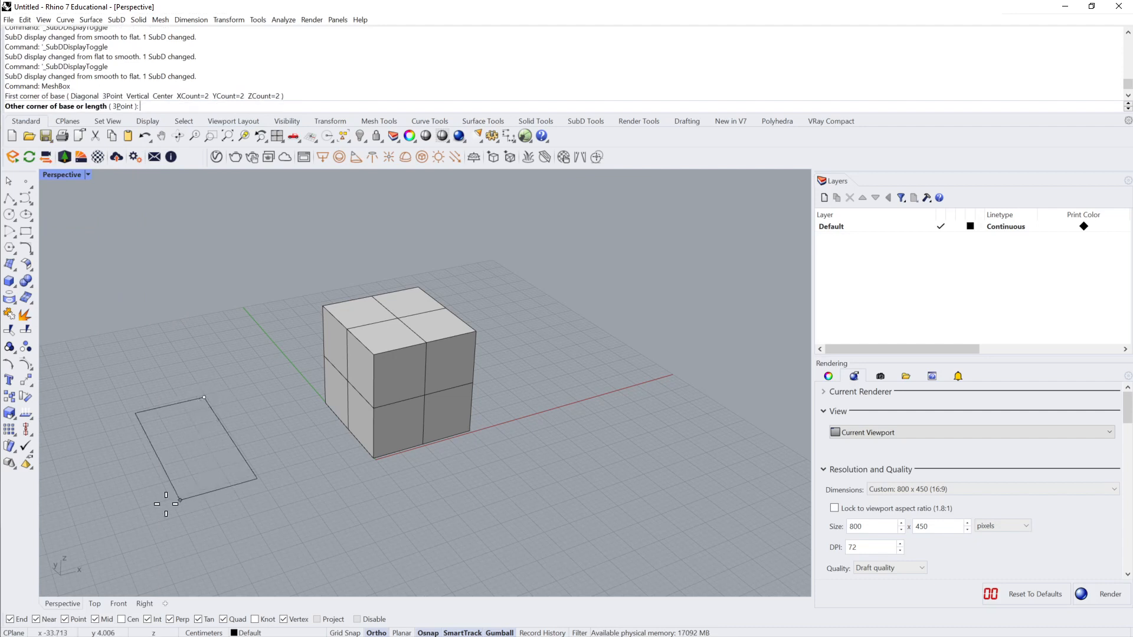
click(112, 519)
click(203, 410)
click(211, 408)
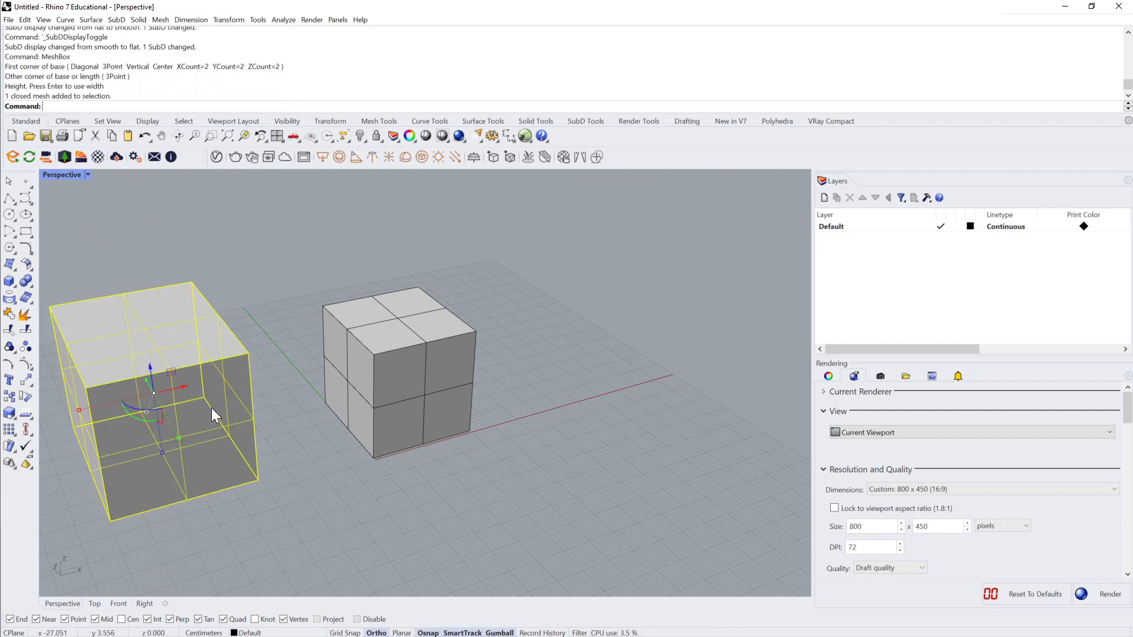
Step: Toggle the smooth and flat SubD display to compare both boxes, then delete the mesh box
key(Tab)
key(Tab)
key(Tab)
key(Tab)
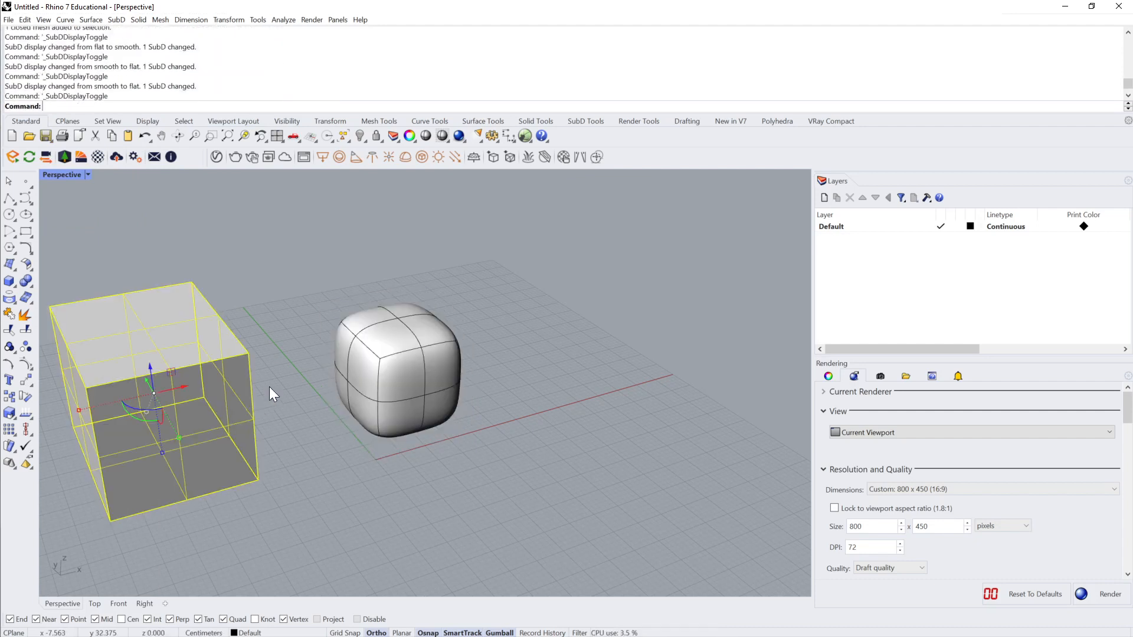
key(Delete)
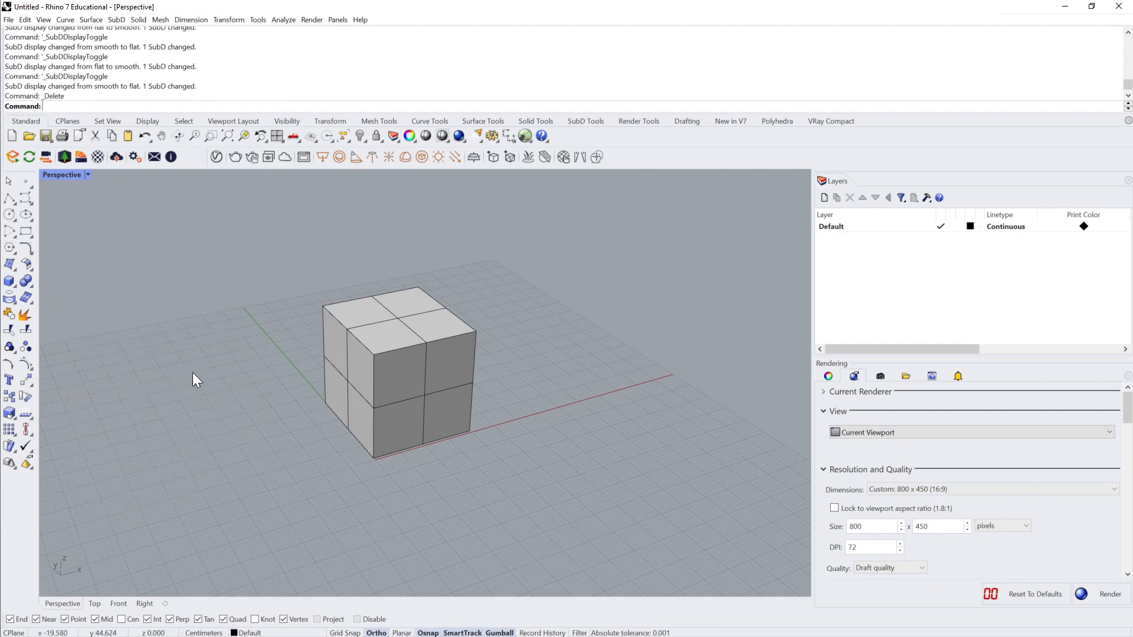
Step: Bring up the SubD toolset, review its primitive creation tools and deselect the box
click(444, 316)
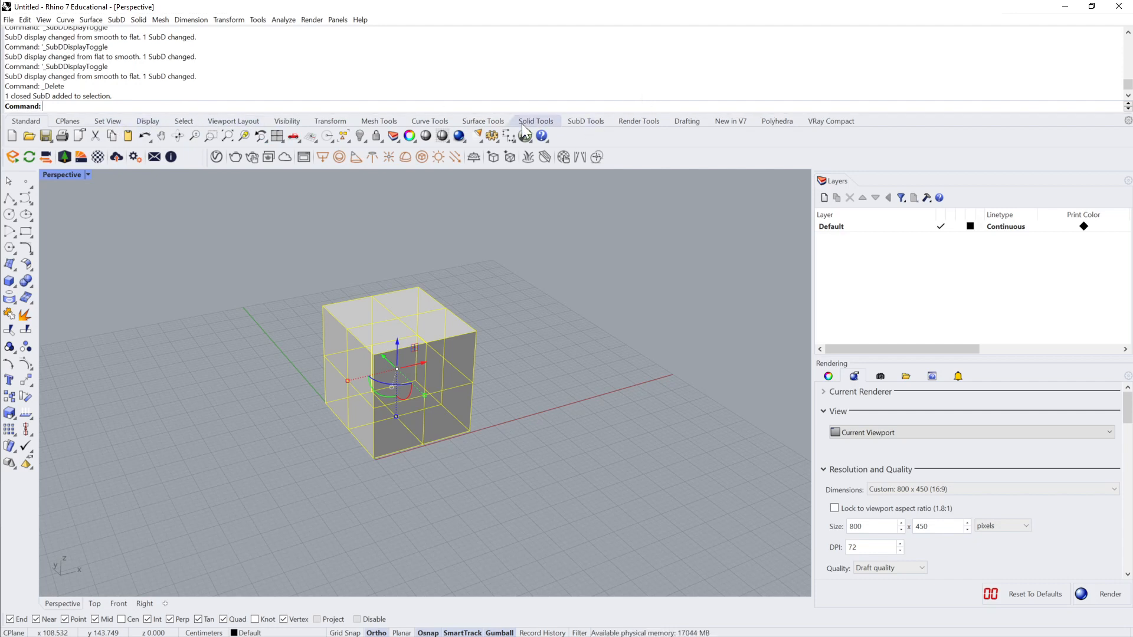
click(584, 120)
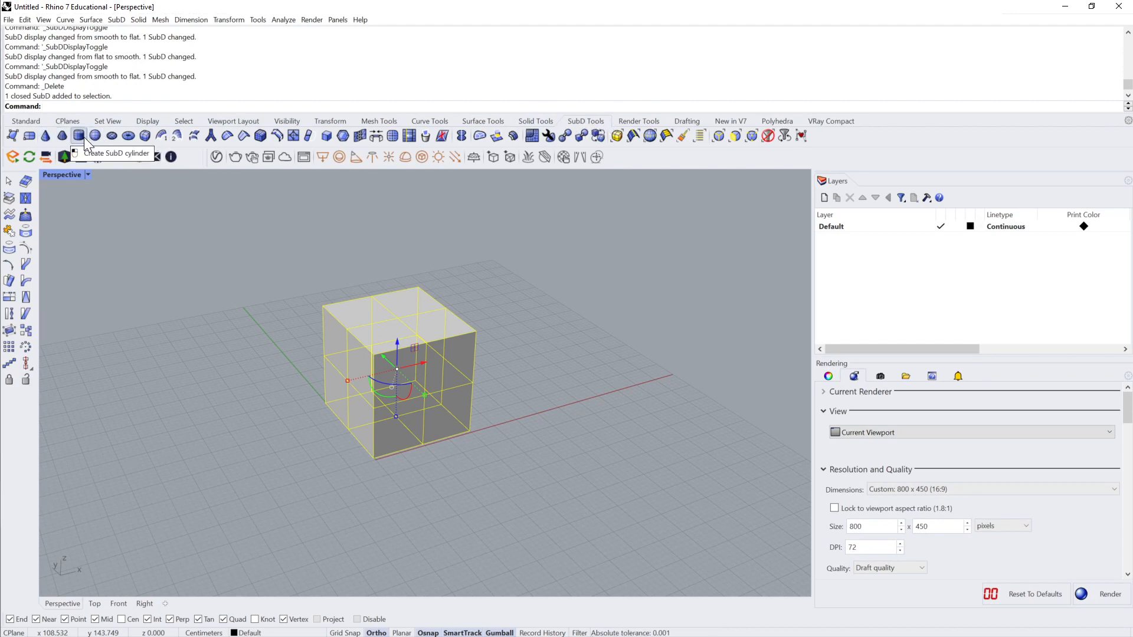
click(528, 302)
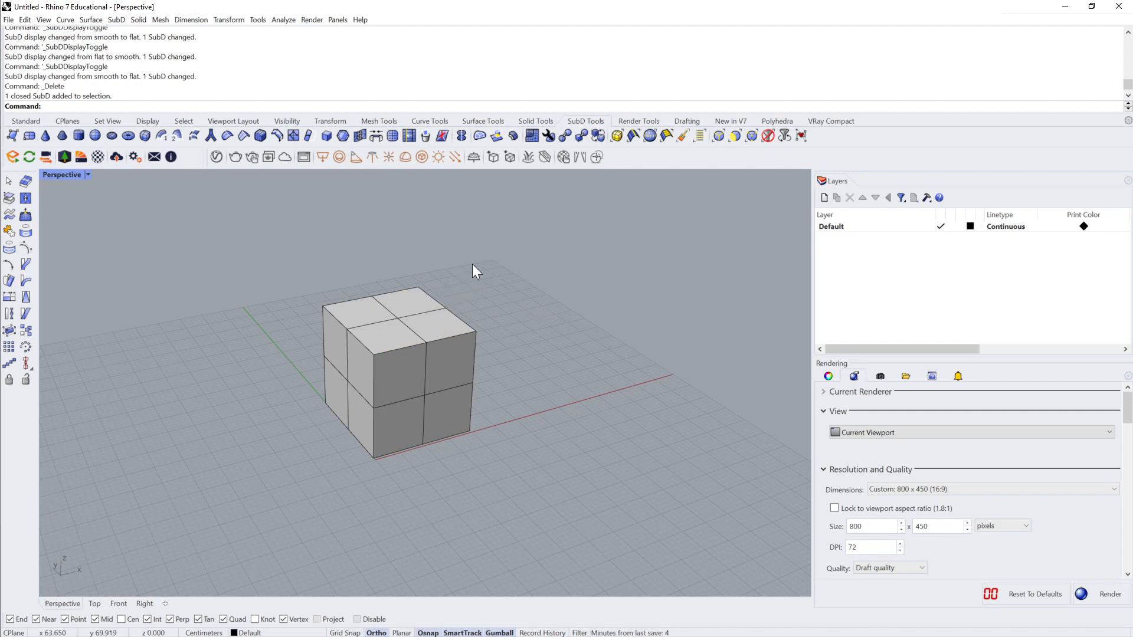
Step: Raise one of the four top faces of the SubD box vertically
ctrl+shift+click(437, 327)
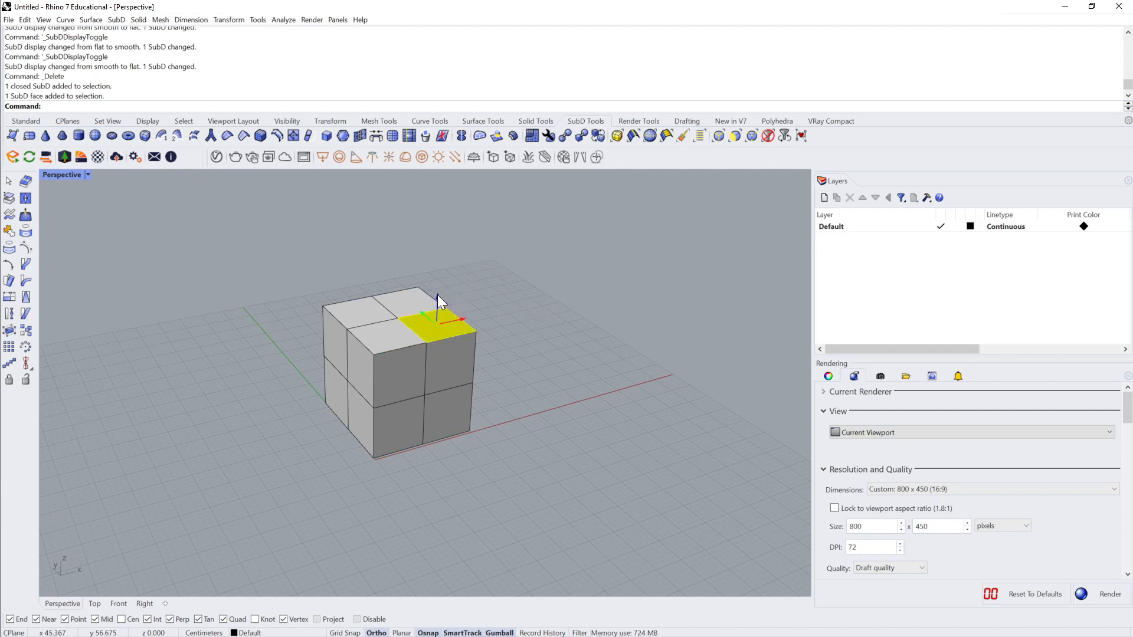
drag(438, 295, 444, 239)
click(520, 331)
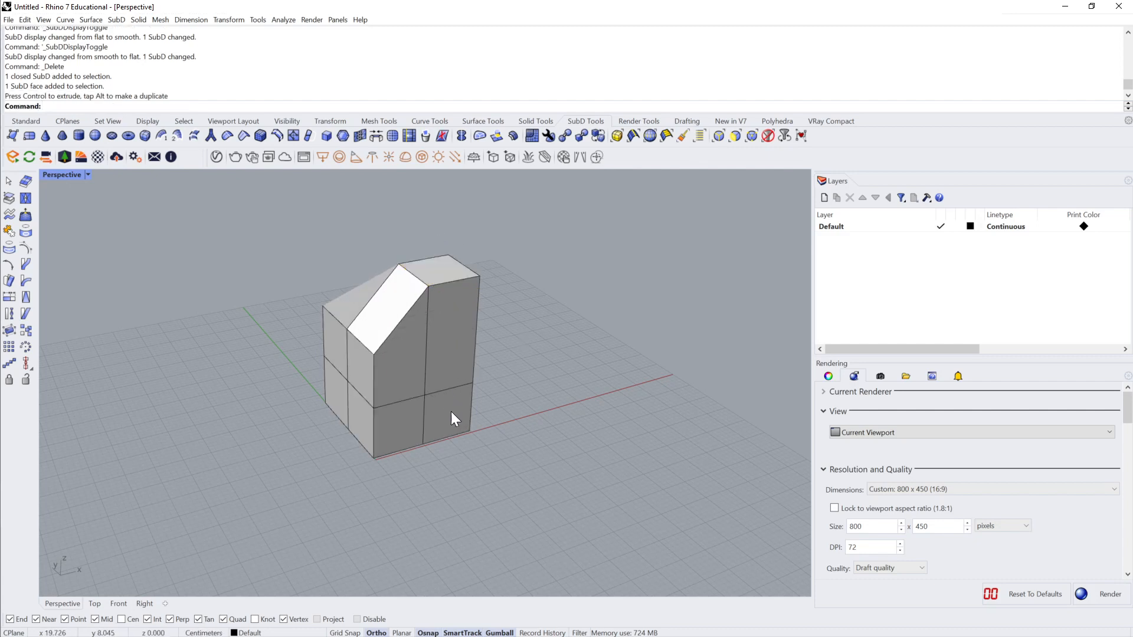
Step: Extrude the side face below the raised top outward and scale it, and push an upper face on the neighbouring side inward
ctrl+shift+click(454, 371)
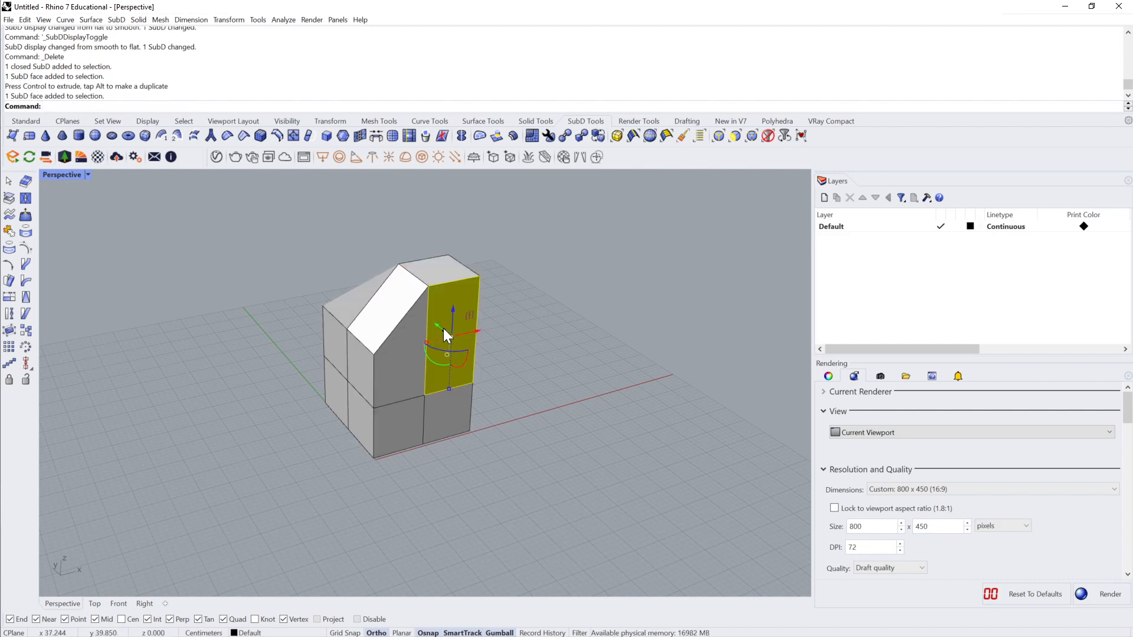
drag(444, 329, 491, 347)
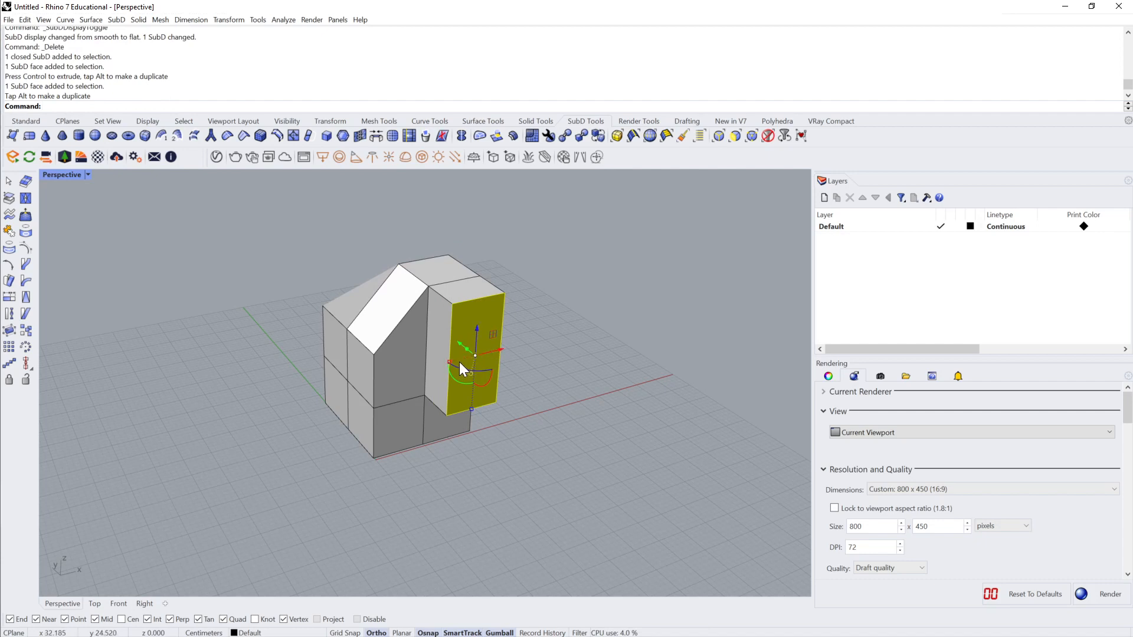
drag(448, 363, 472, 424)
ctrl+shift+click(362, 363)
key(Escape)
Step: Pull a bottom edge on the opposite side of the SubD outward along the Y axis
right_drag(469, 417, 439, 438)
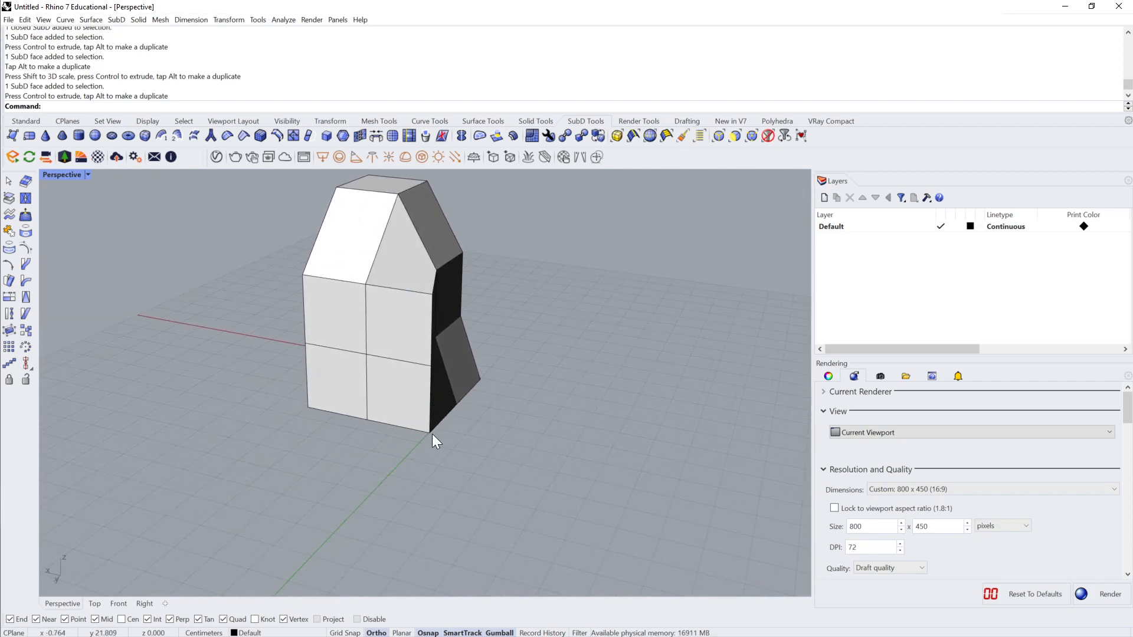
ctrl+shift+click(423, 431)
drag(385, 436, 364, 459)
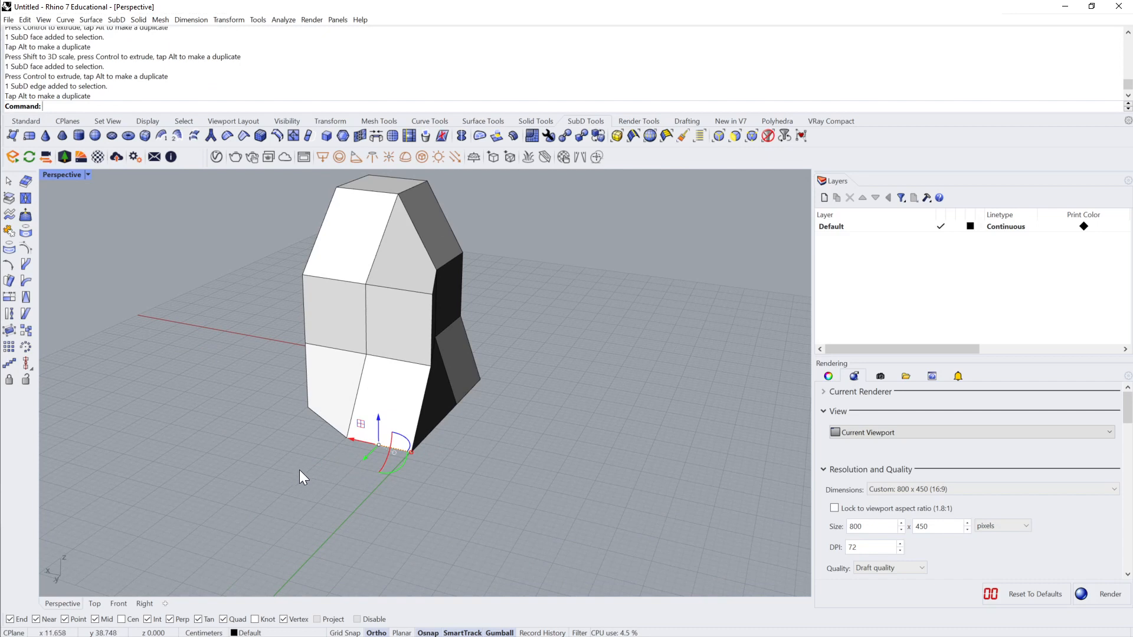
key(Escape)
Step: Reposition the bottom corner vertex at the end of the pulled edge along several axes
ctrl+shift+click(412, 452)
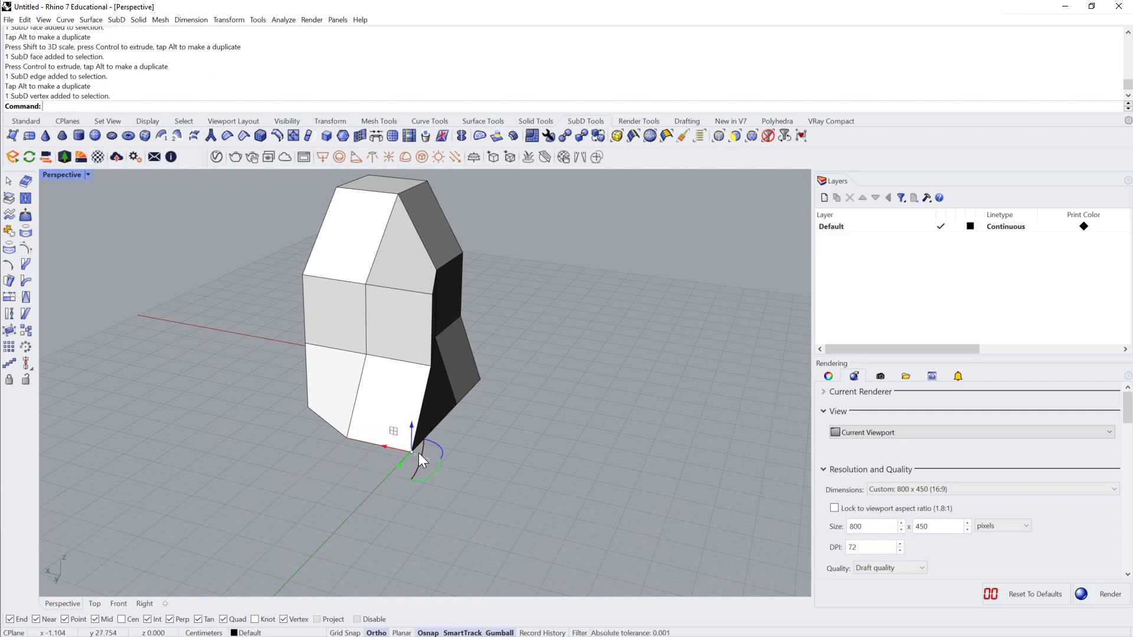
mouse_move(416, 426)
mouse_down()
mouse_move(420, 410)
mouse_move(423, 440)
mouse_up()
drag(401, 478, 391, 427)
Step: Select all four bottom faces of the SubD and scale them down uniformly to taper the base
right_drag(427, 445, 384, 363)
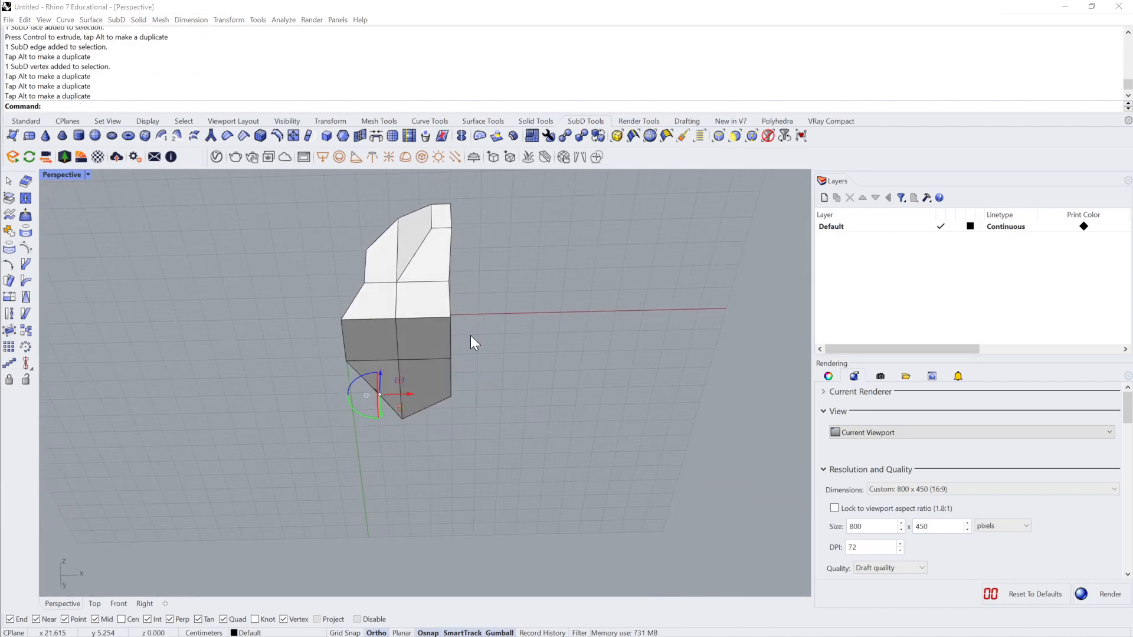
ctrl+shift+click(394, 342)
ctrl+shift+click(434, 341)
ctrl+shift+click(422, 386)
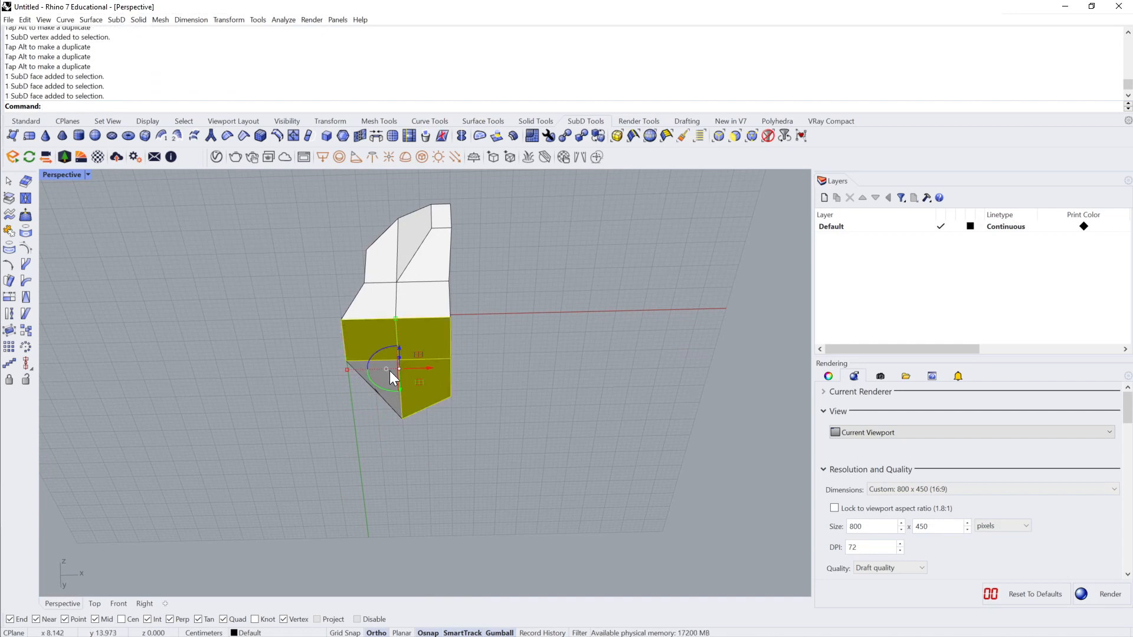
ctrl+shift+click(386, 383)
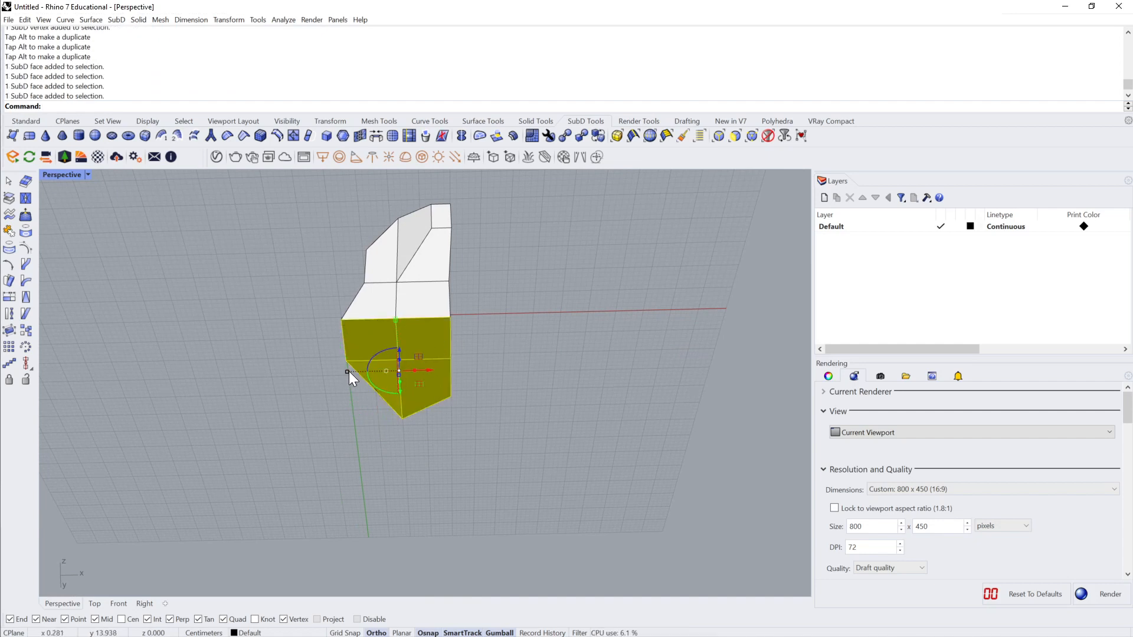
drag(349, 371, 380, 364)
key(Escape)
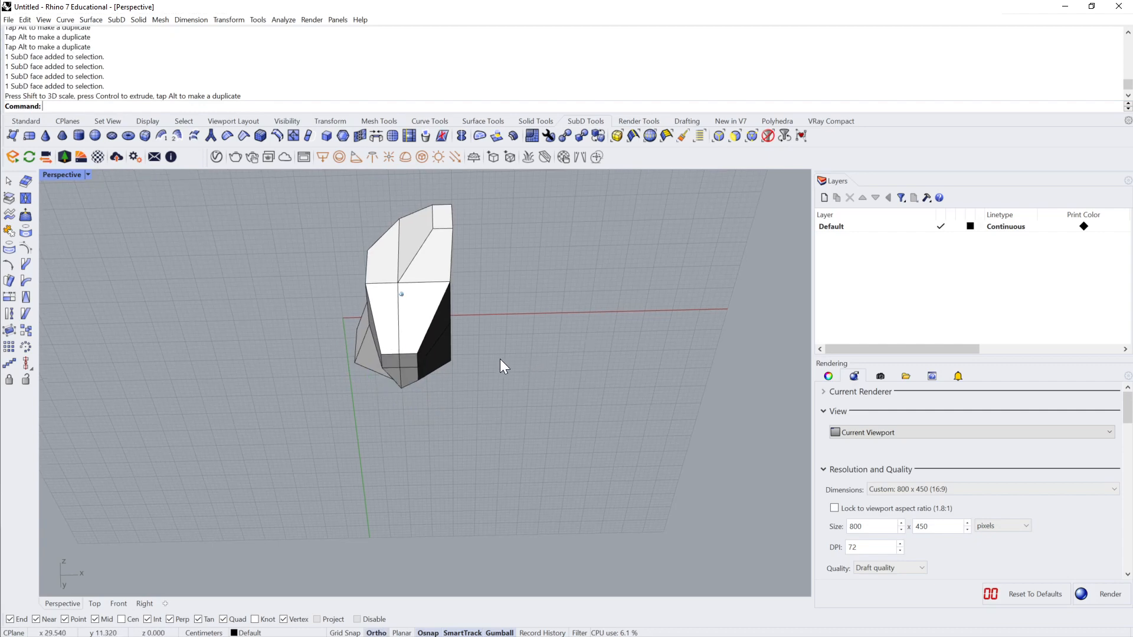
Step: Select a side face of the SubD and pull it outward along the X axis
right_drag(501, 360, 415, 284)
ctrl+shift+click(441, 296)
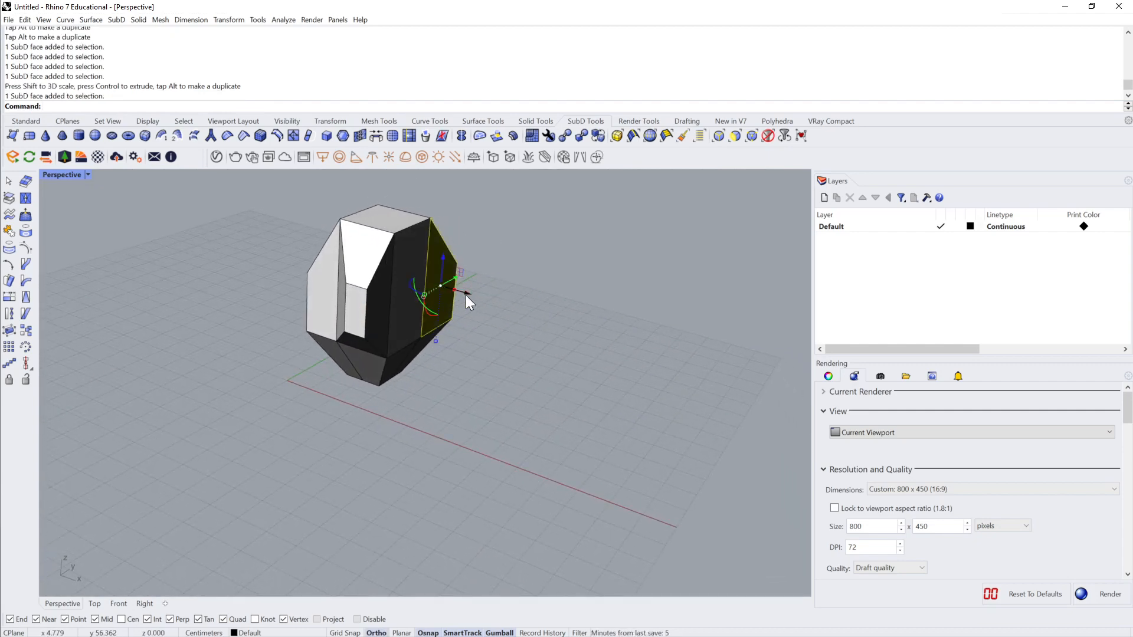
drag(467, 295, 491, 300)
click(512, 334)
Step: Select a corner vertex on the top of the SubD and lower it along the Z axis
right_drag(512, 334, 376, 284)
ctrl+shift+click(399, 288)
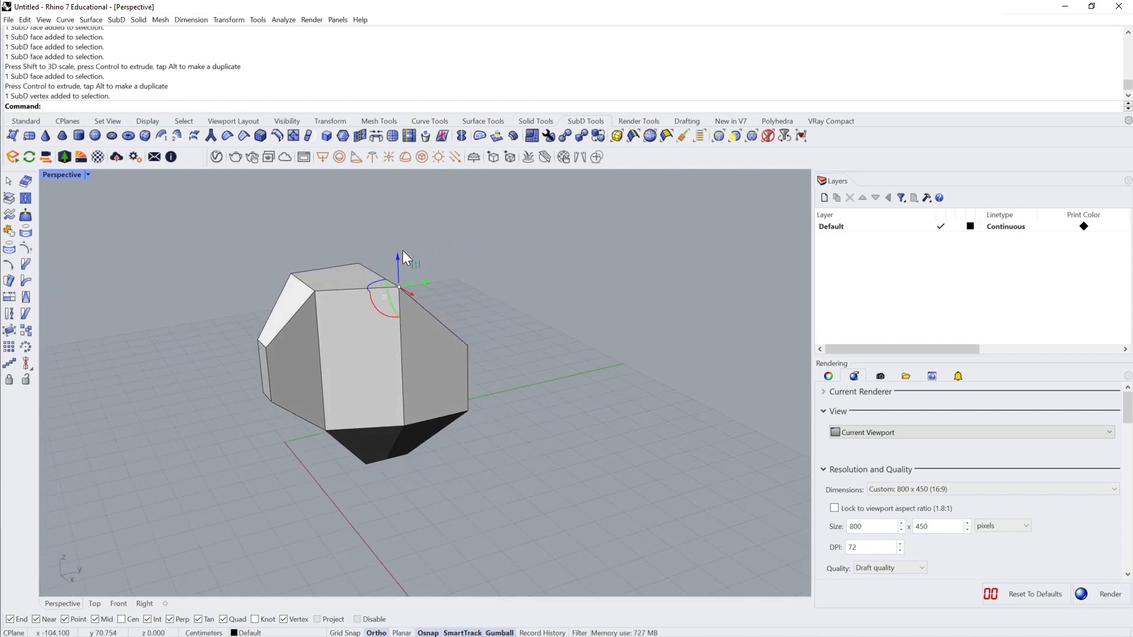
drag(398, 256, 396, 313)
click(459, 300)
Step: Select a face on the tapered lower part of the SubD and pull it outward along the X axis
right_drag(459, 300, 293, 439)
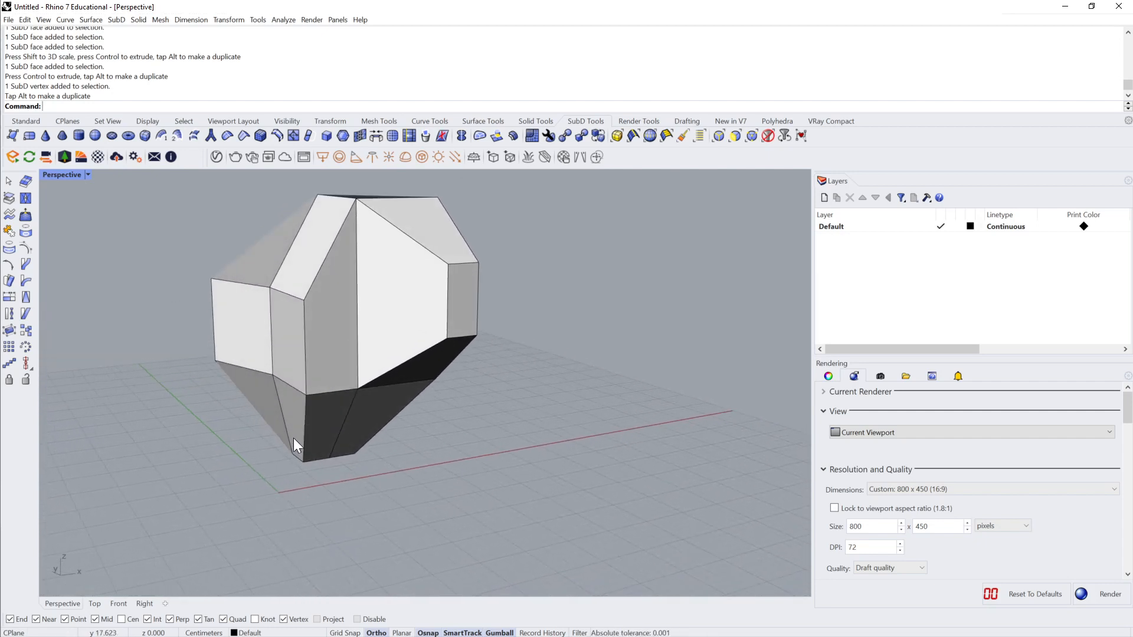
ctrl+shift+click(295, 430)
drag(320, 419, 290, 434)
right_drag(291, 435, 438, 328)
Step: Try to triangulate the whole SubD with the TriangulateMesh command
click(397, 367)
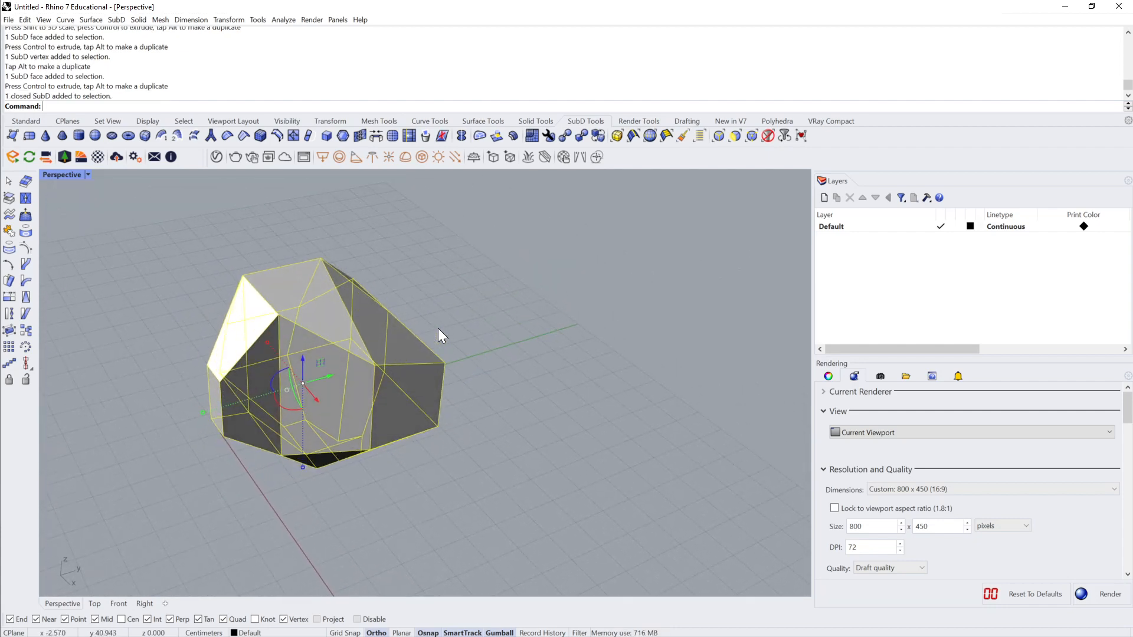
text(Tria)
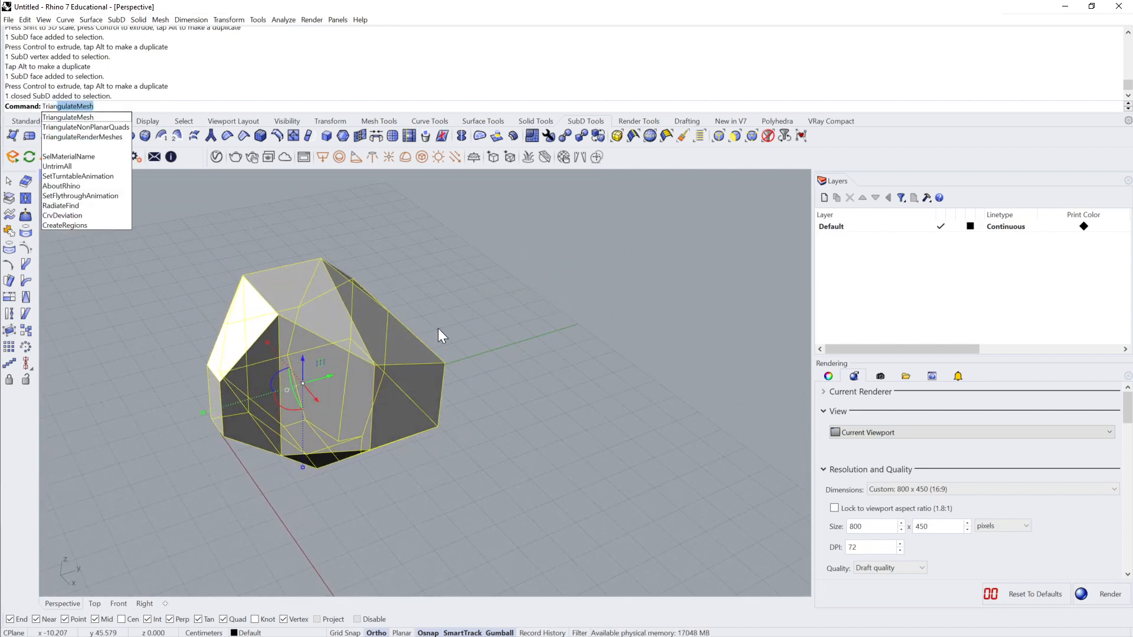
text(n)
key(Return)
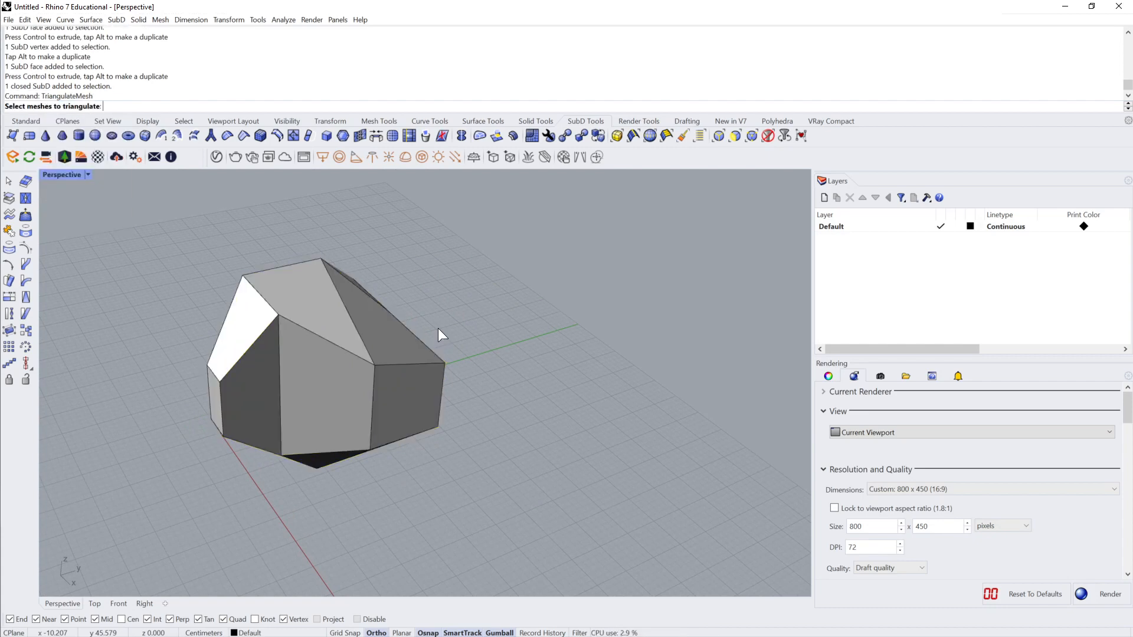
Step: Select the whole SubD and move it along the X axis away from the origin
click(328, 328)
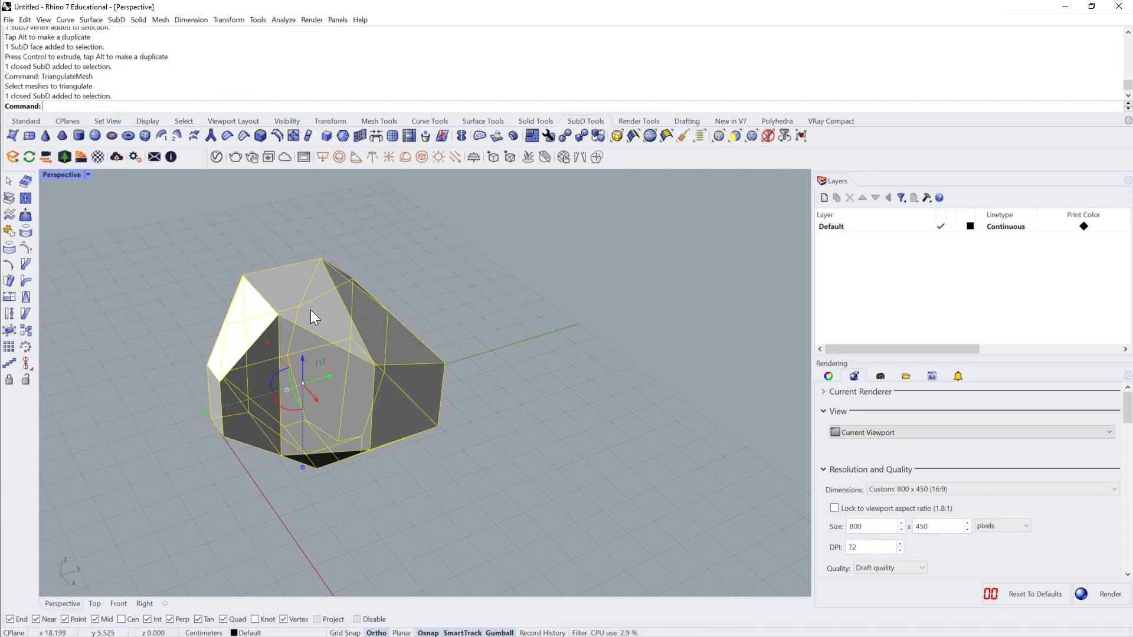
right_drag(311, 310, 310, 310)
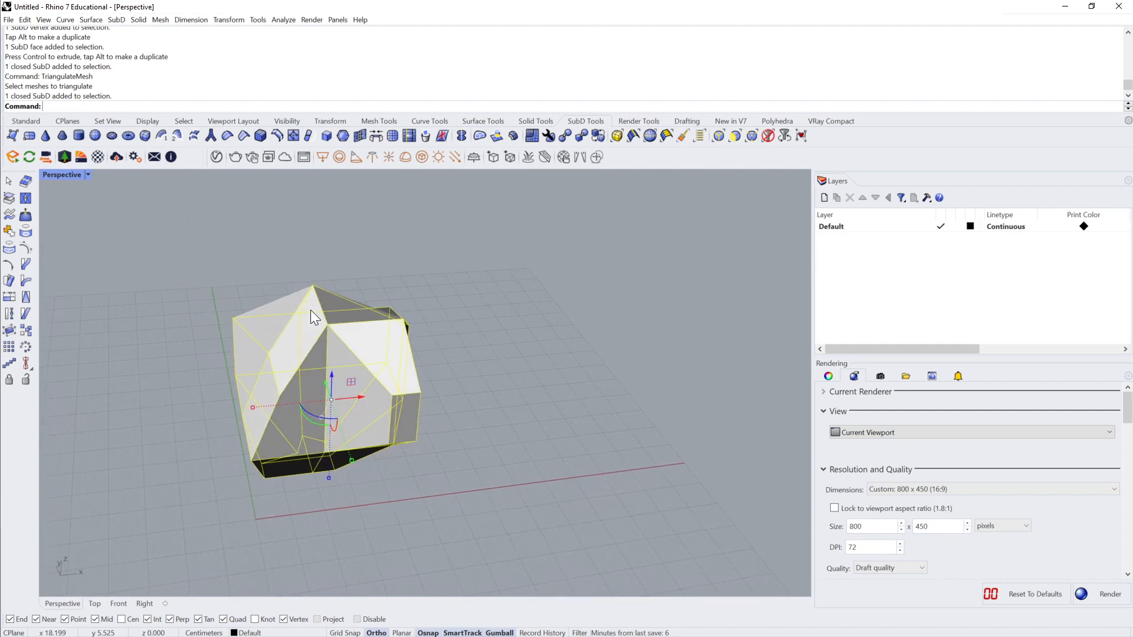
drag(356, 401, 597, 381)
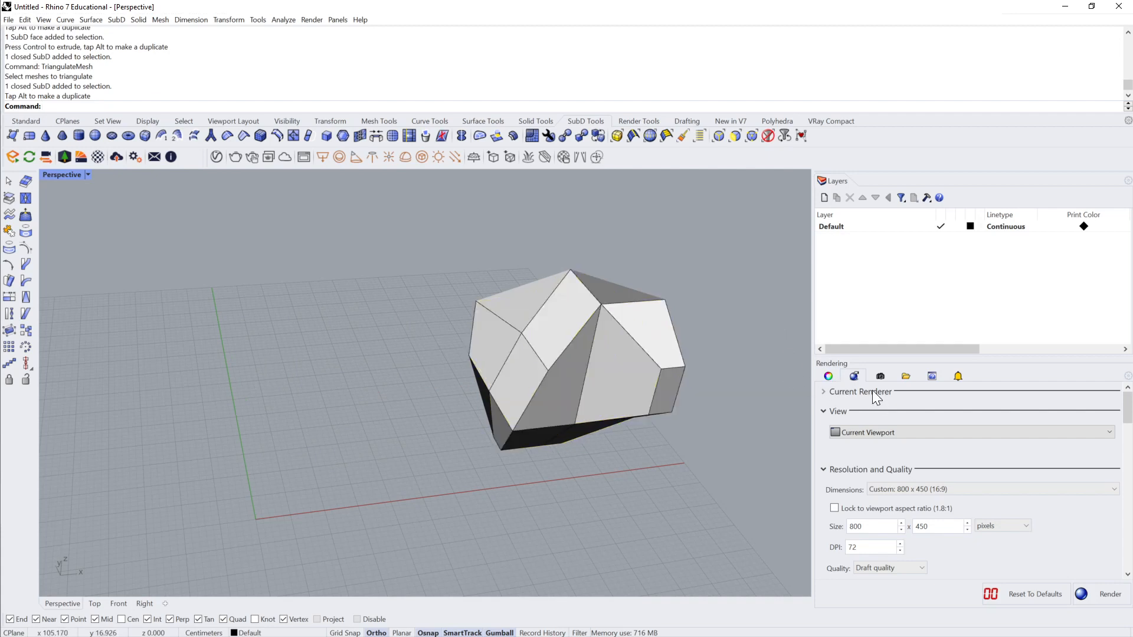
Step: Show the object properties instead of the rendering settings and check the SubD's selection
click(829, 376)
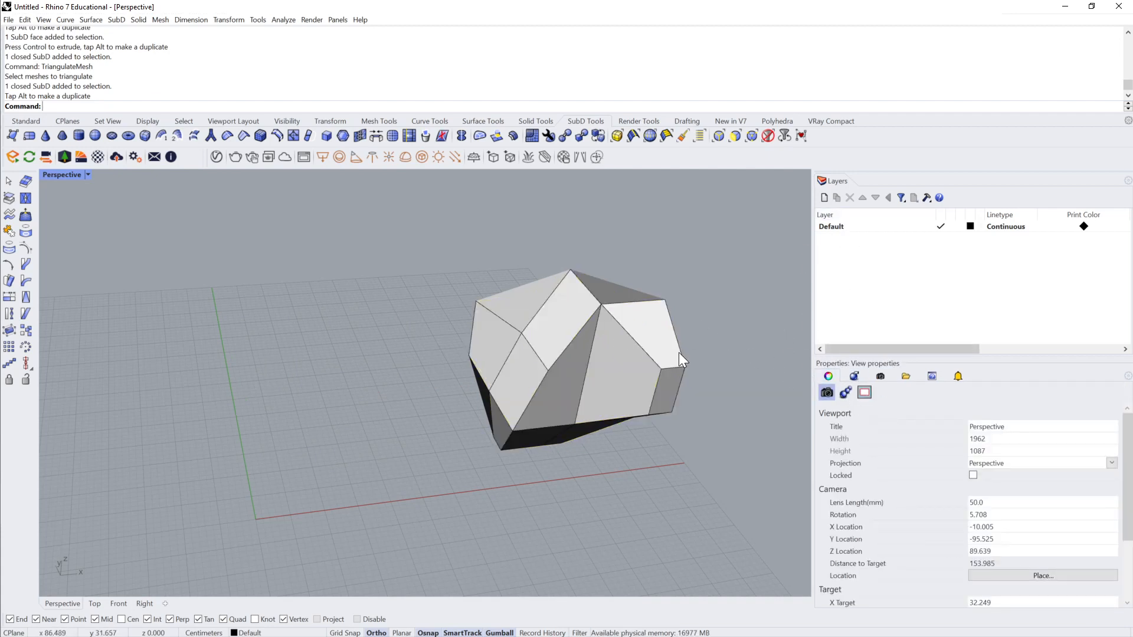
click(575, 328)
click(723, 349)
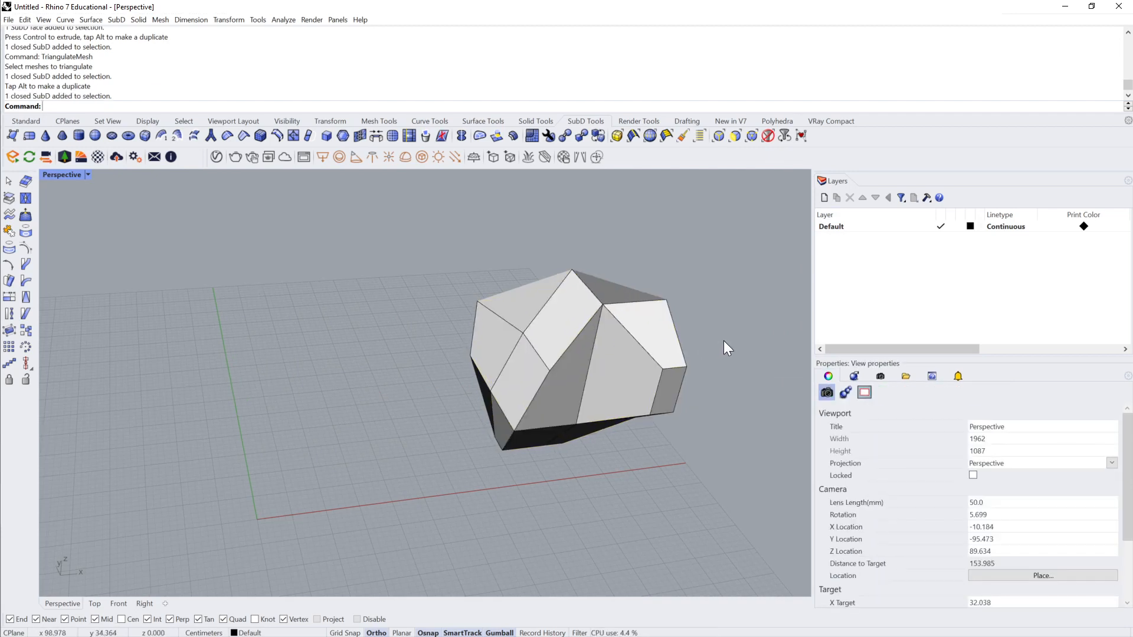
Step: Select a vertical side edge of the SubD and move it along the Y axis
right_drag(724, 348, 599, 392)
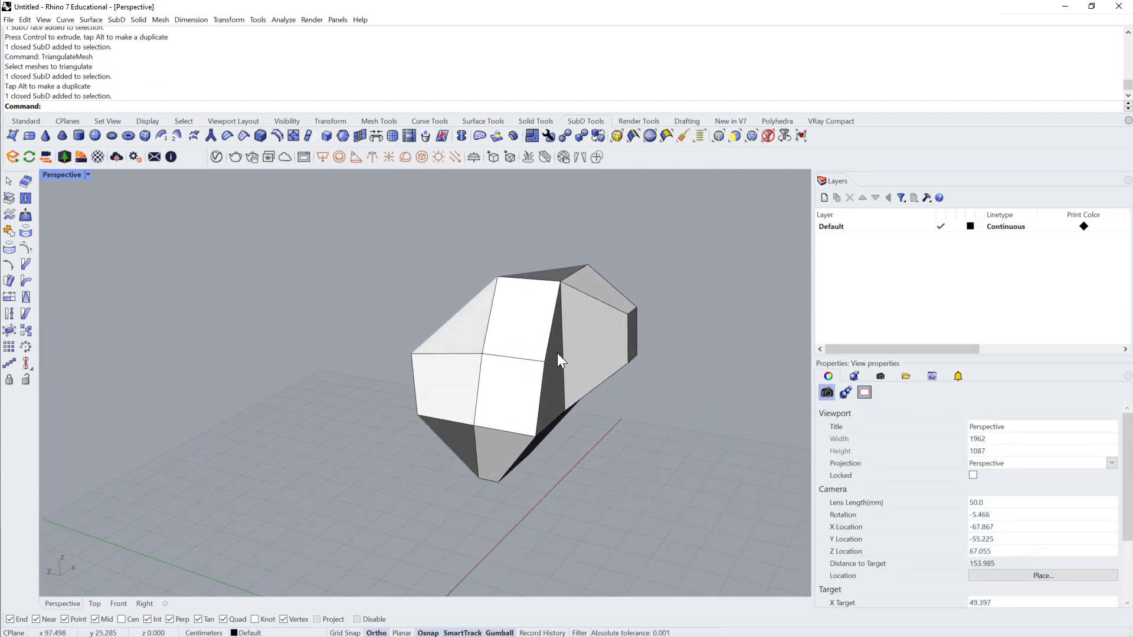
ctrl+shift+click(543, 347)
key(Escape)
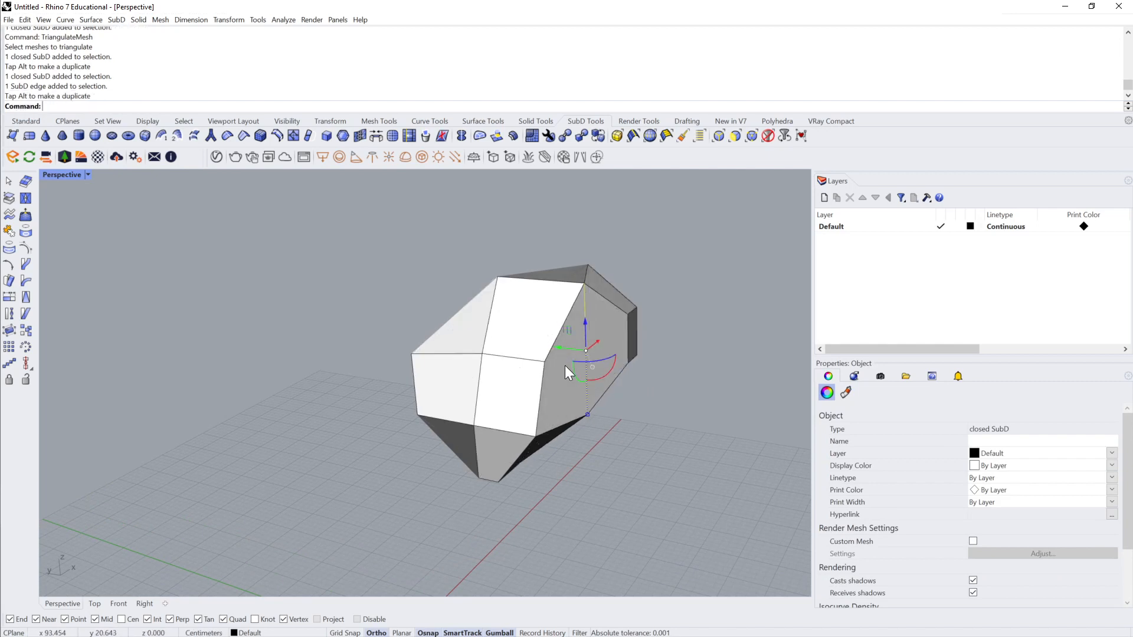
Step: Check the object type of the whole SubD and extract its control polygon as a mesh with ExtractControlPolygon
click(580, 373)
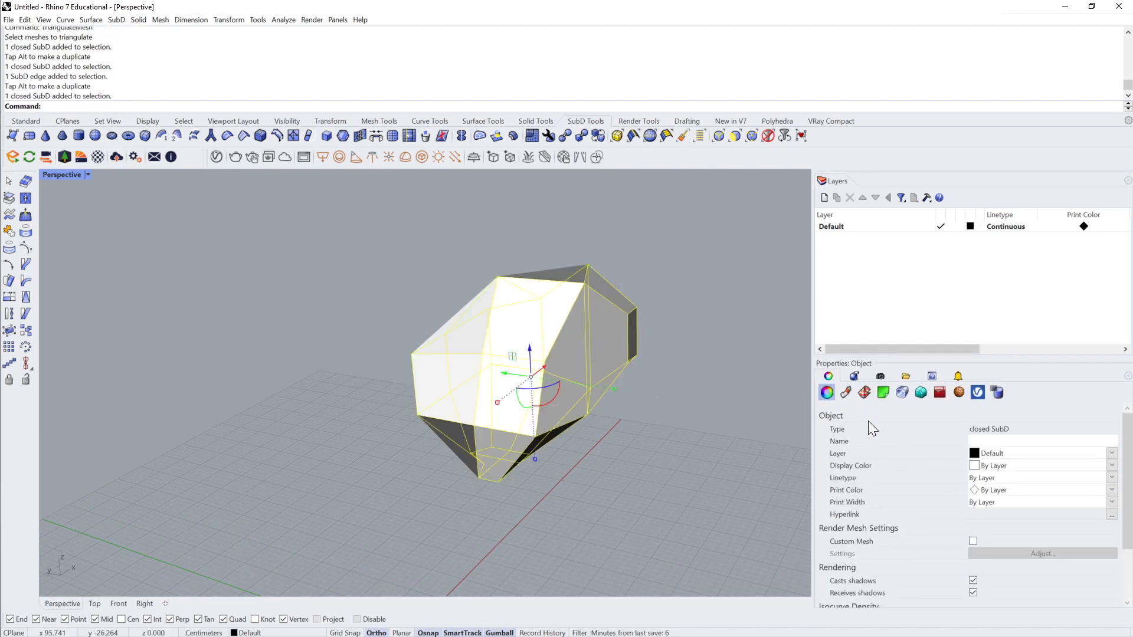
right_drag(993, 433, 771, 419)
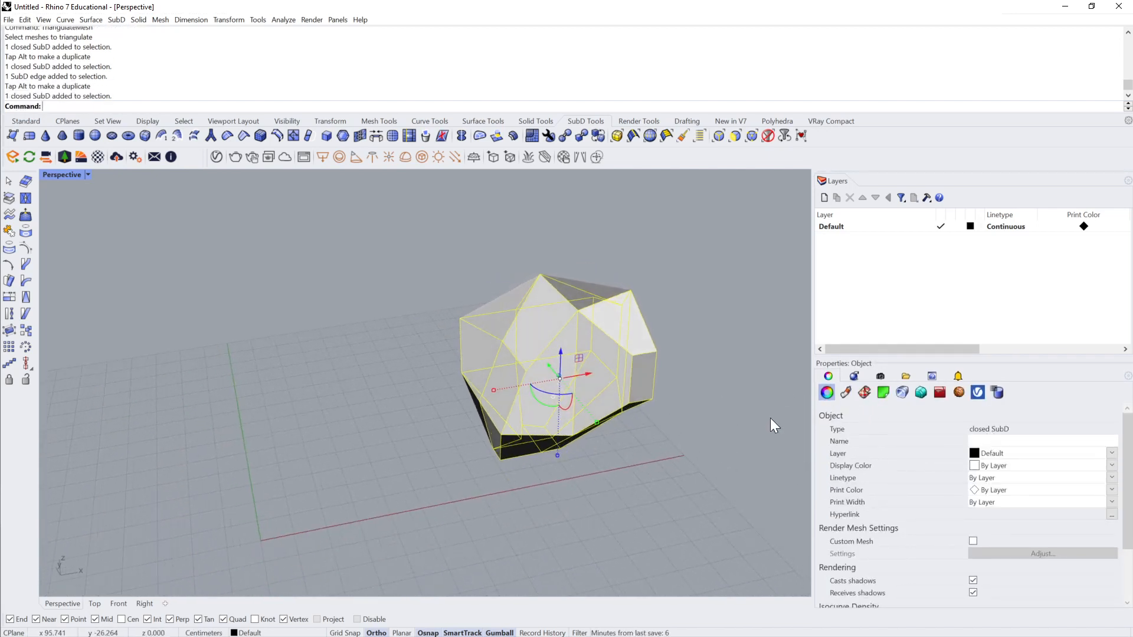
text(Ex)
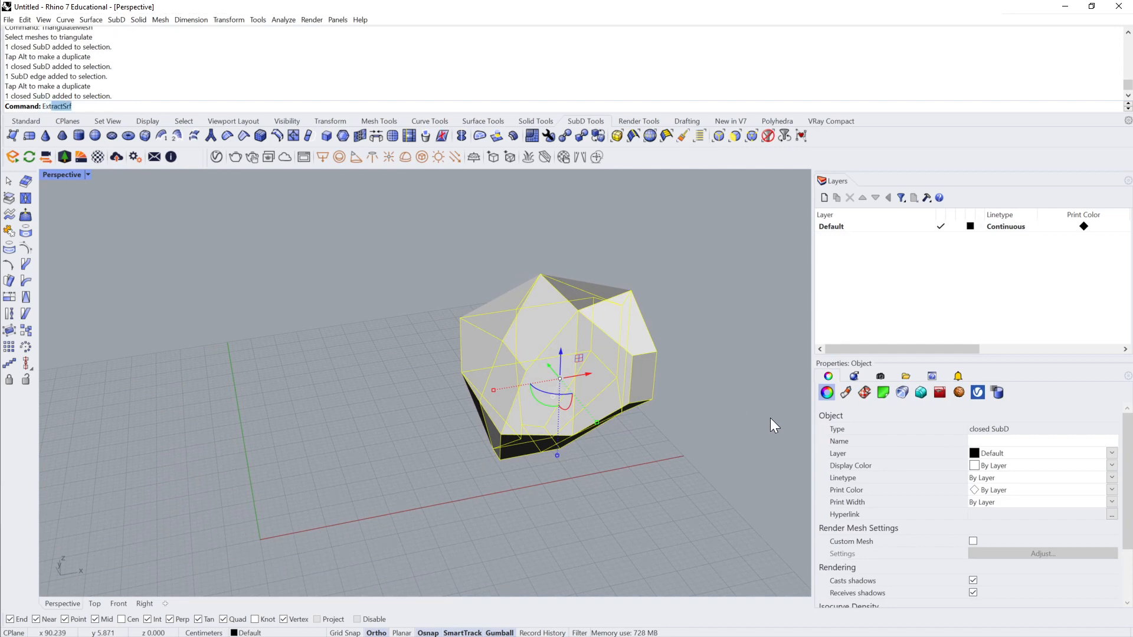
text(tractm)
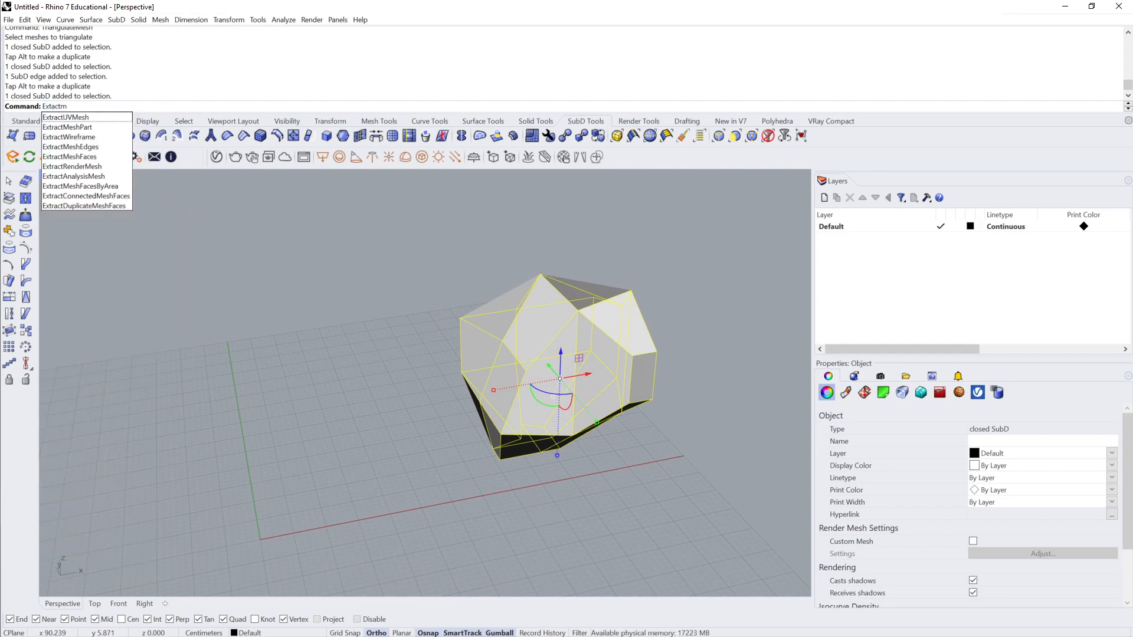
key(BackSpace)
key(BackSpace)
text(con)
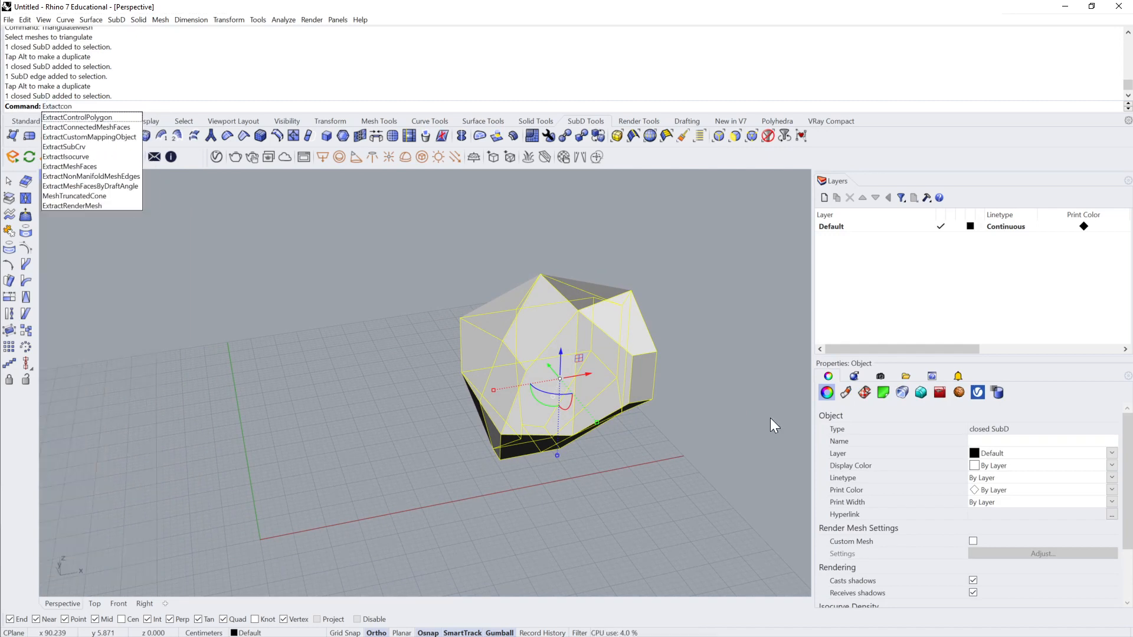
click(121, 118)
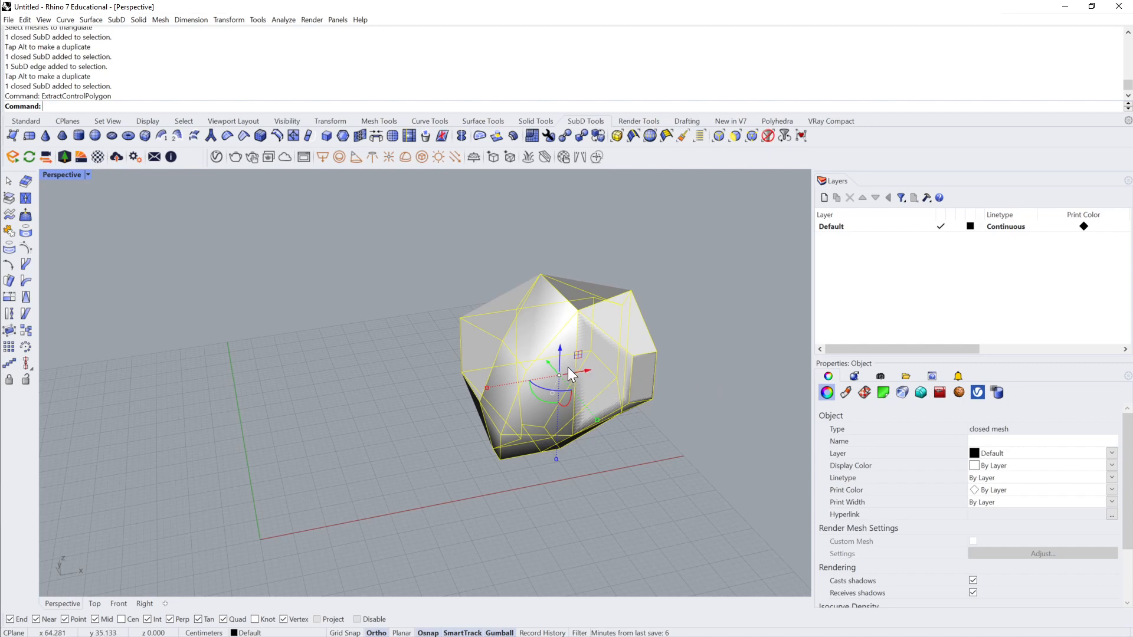
Step: Move the extracted mesh along the X axis to separate it from the original SubD
key(alt)
drag(589, 370, 363, 391)
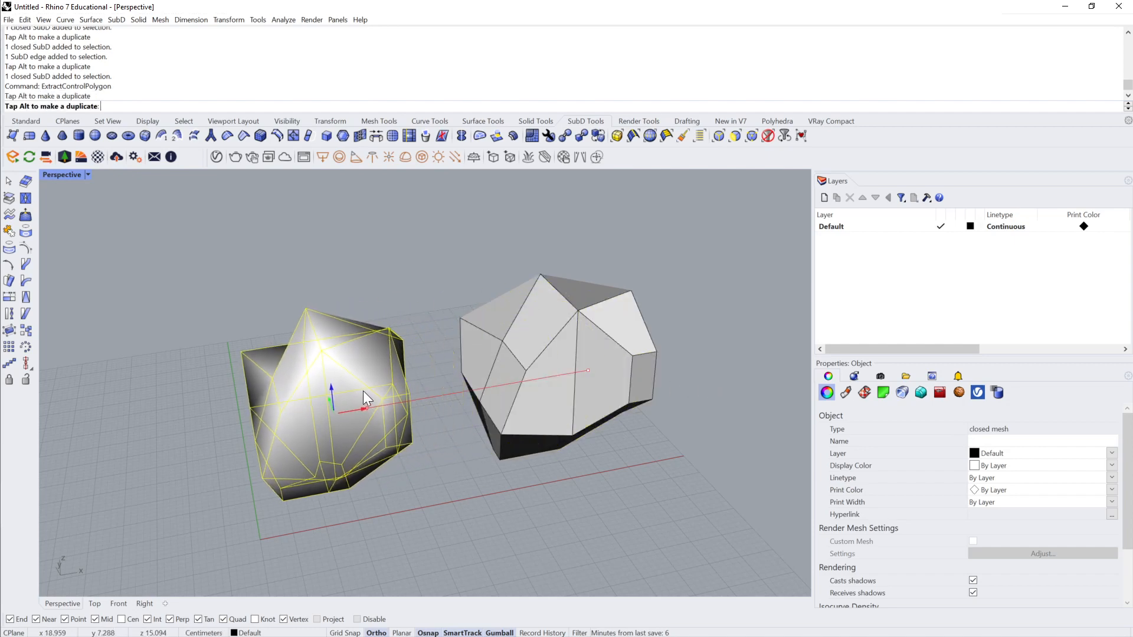
click(455, 468)
Step: Select the extracted mesh and convert its faces to triangles with TriangulateMesh
right_drag(456, 468, 620, 340)
right_drag(399, 322, 378, 402)
click(378, 402)
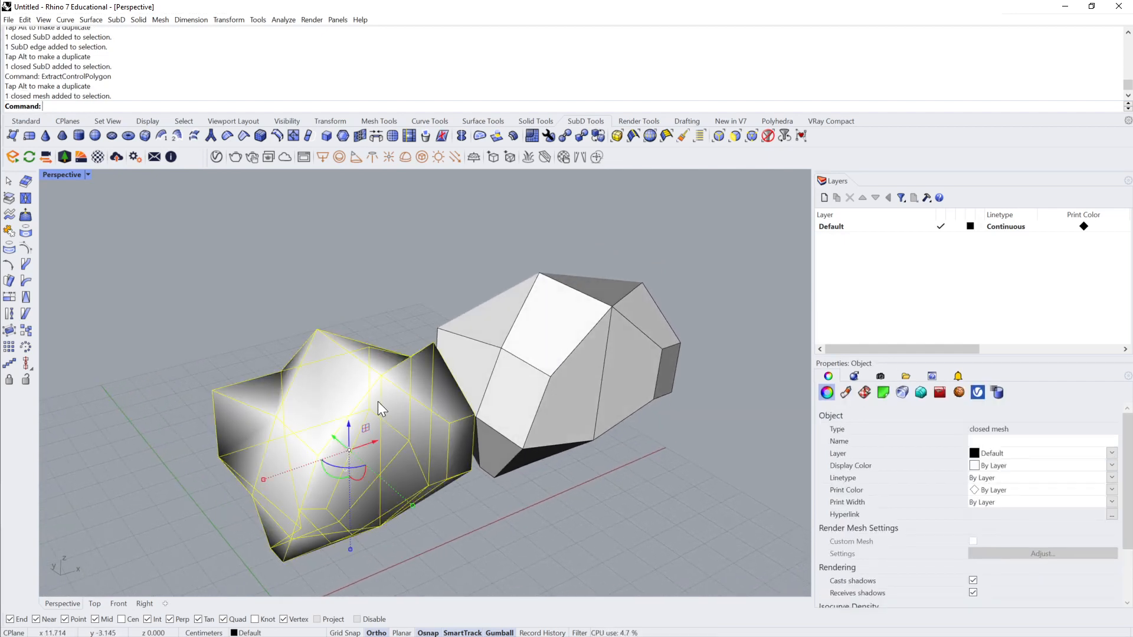
text(TriangulateMesh)
key(Return)
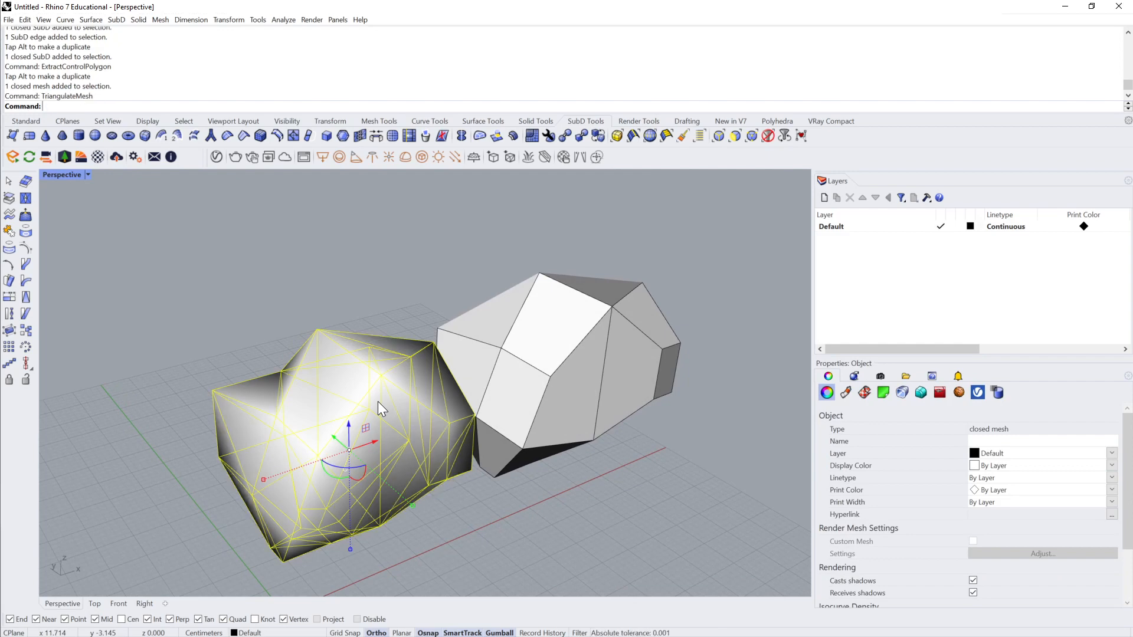
Step: Try the Unlock command with the triangulated mesh selected
click(542, 486)
right_drag(542, 486, 465, 368)
click(466, 368)
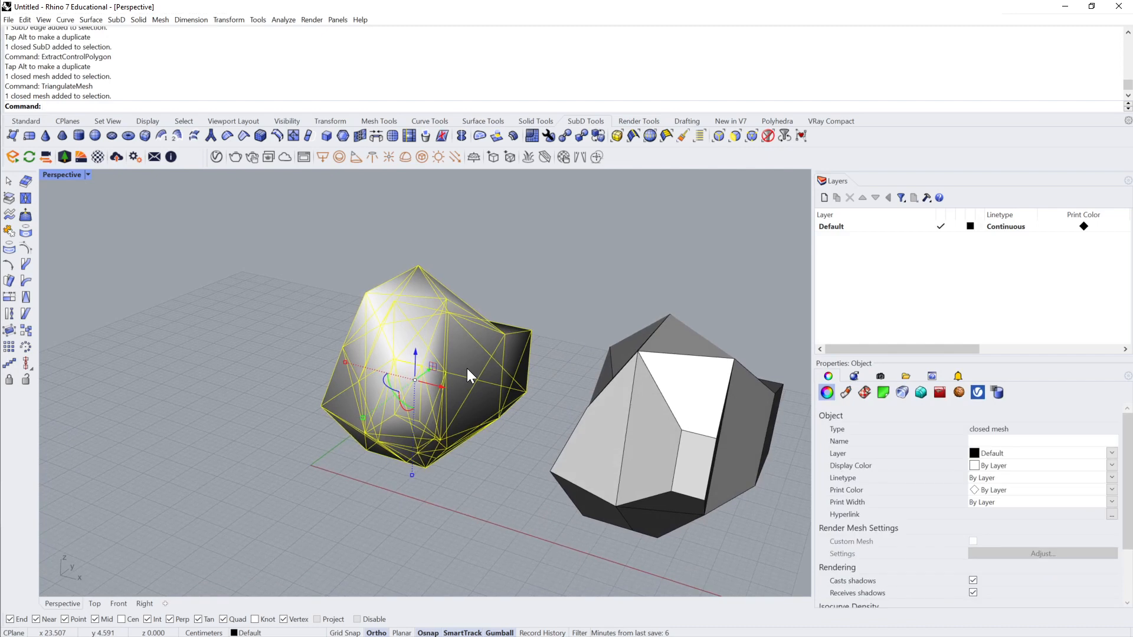
text(Unlock)
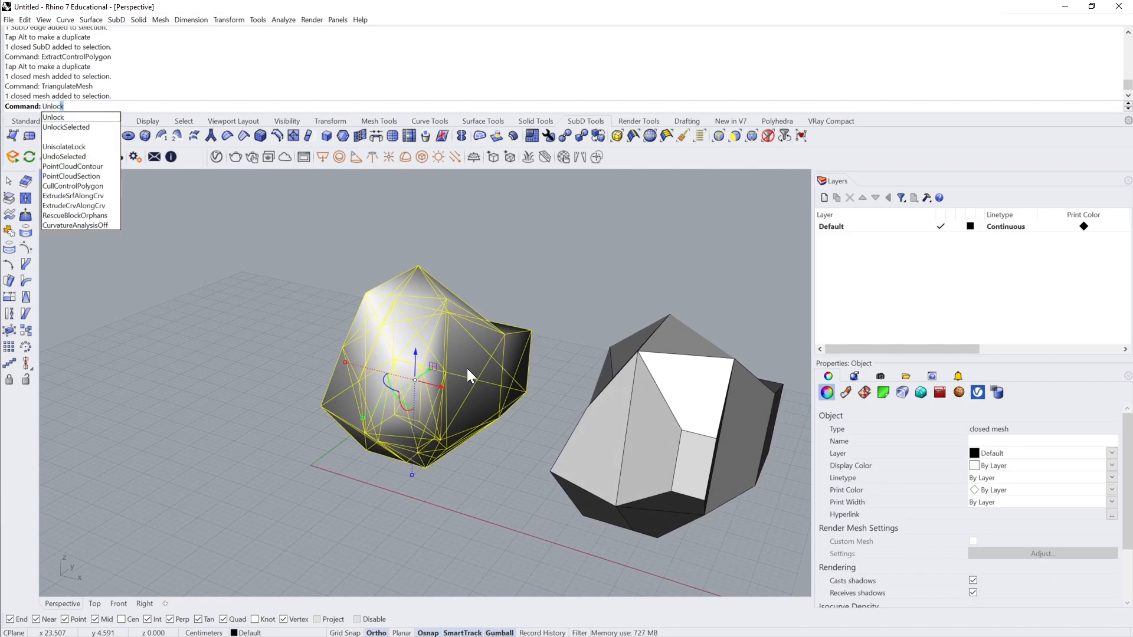
key(Return)
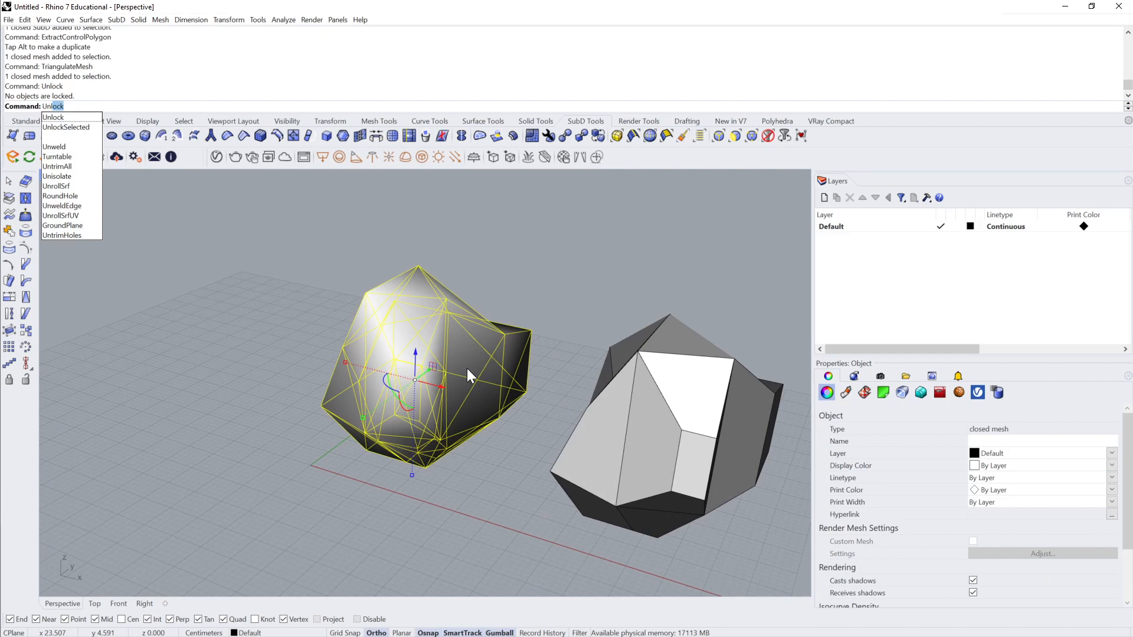
key(BackSpace)
key(BackSpace)
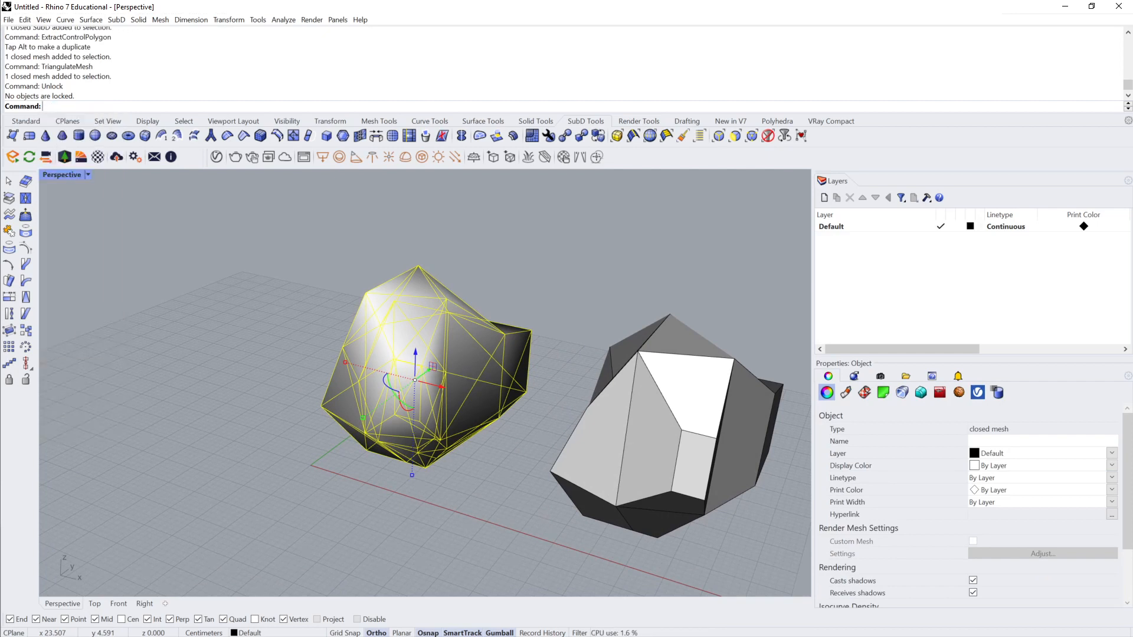
Step: Rebuild the normals of the triangulated mesh with RebuildMeshNormals
text(Norma)
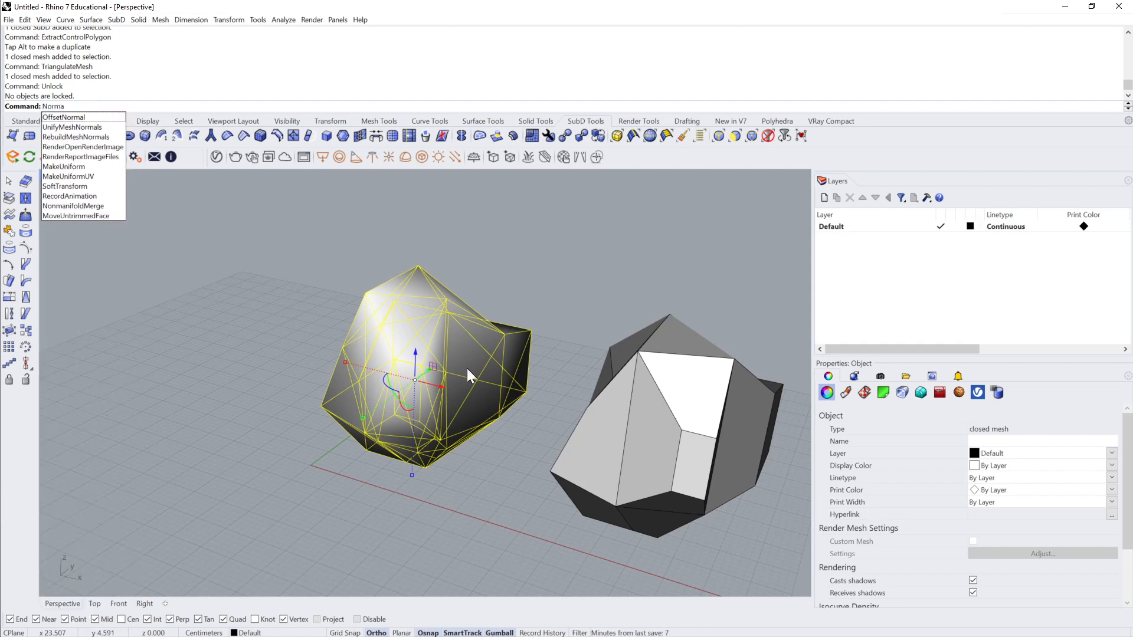
click(100, 138)
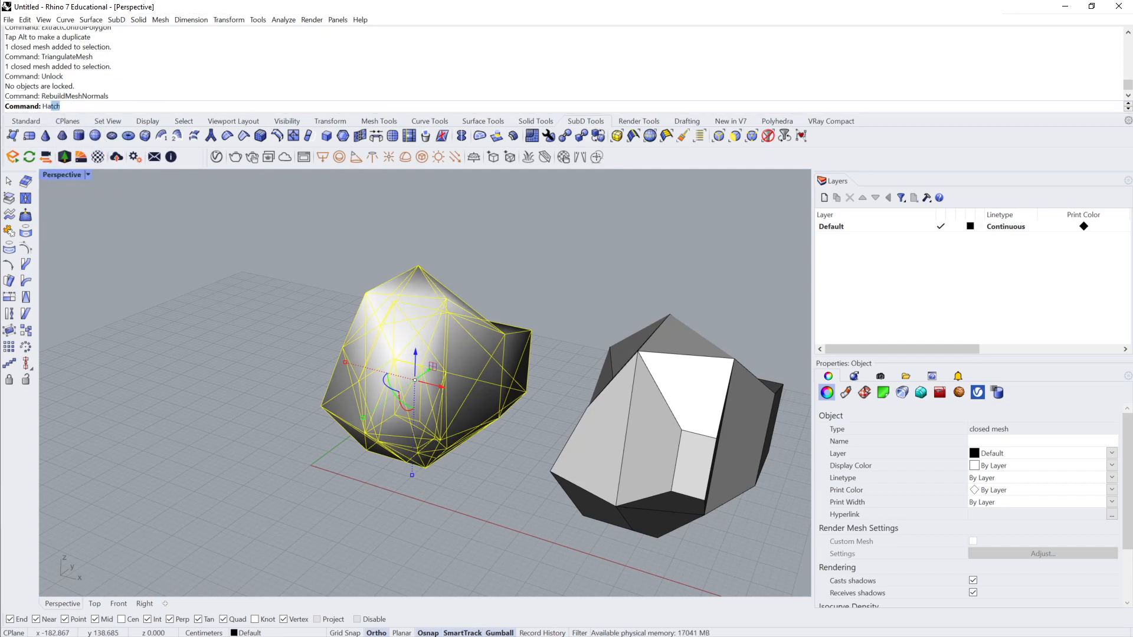
Step: Unify the face normals of the triangulated mesh with UnifyMeshNormals and clear the selection
text(Had)
key(BackSpace)
key(BackSpace)
key(BackSpace)
text(UnifyMeshNormals)
key(Return)
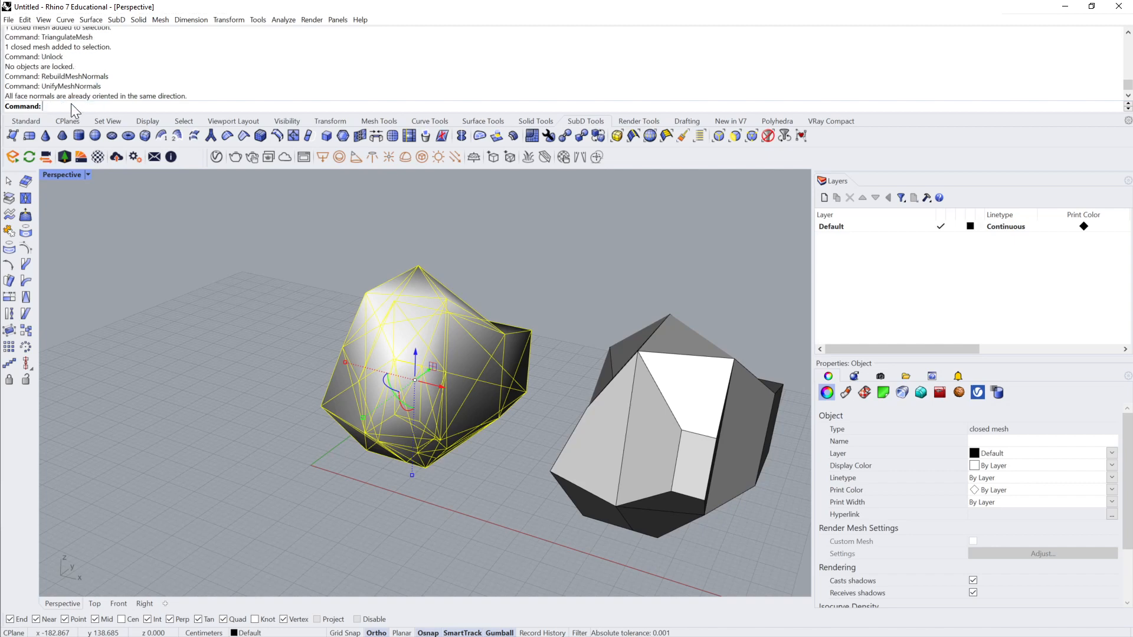
key(Escape)
Step: Select the triangulated mesh and merge its triangles into quads with QuadrangulateMesh
right_drag(354, 401, 384, 409)
click(327, 402)
click(210, 282)
click(359, 401)
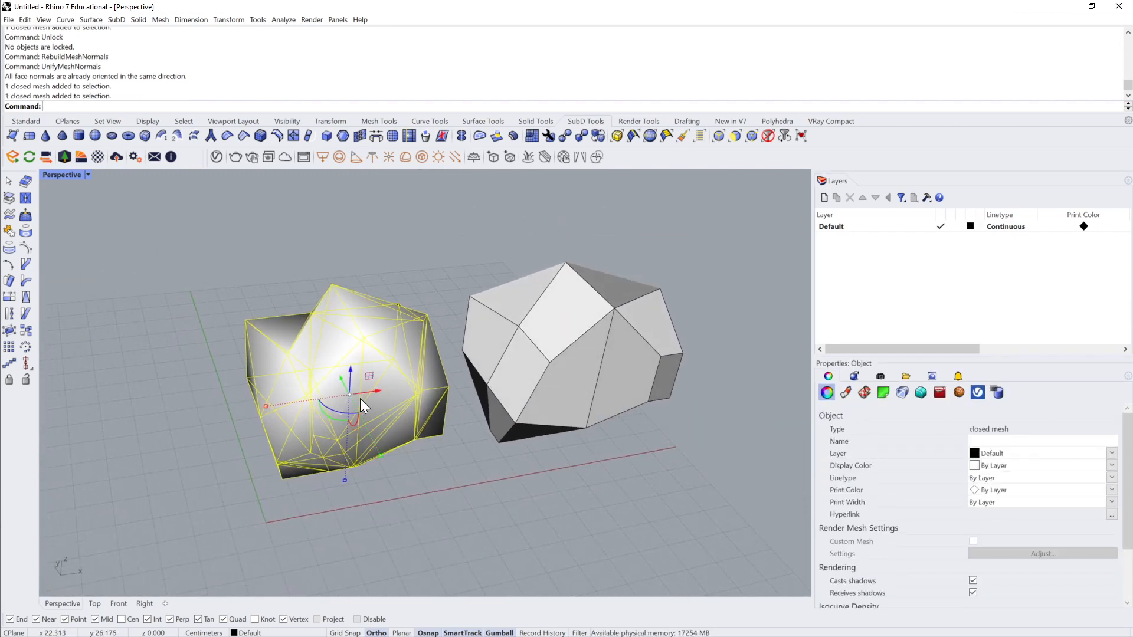
text(QuadrangulateMesh)
key(Return)
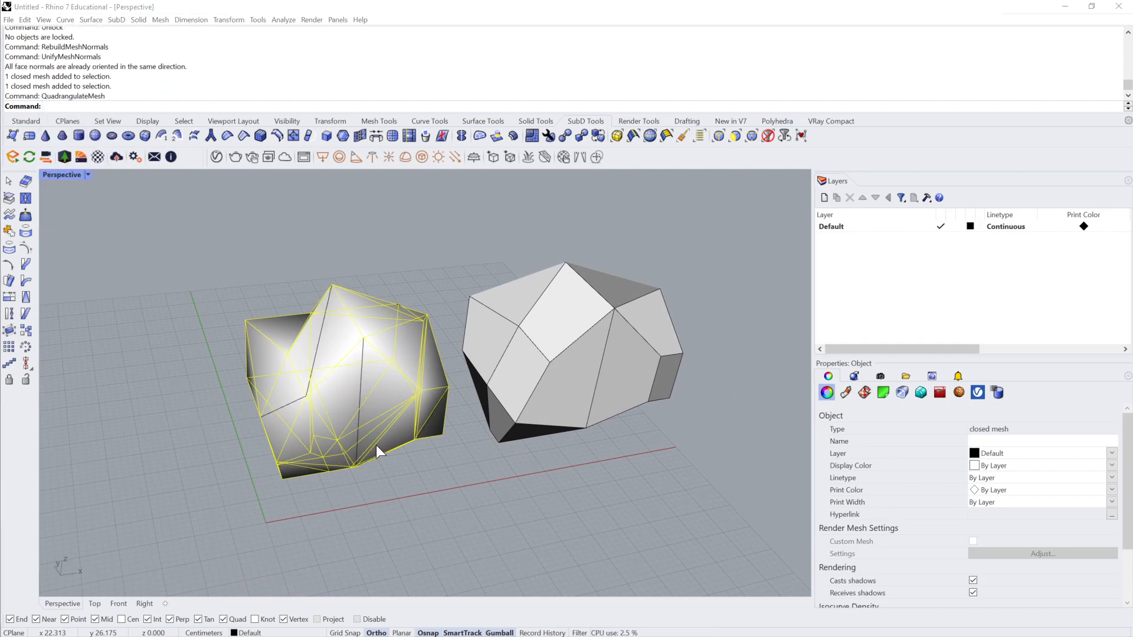
Step: Repeat QuadrangulateMesh on the same mesh, deselect it and examine its edge layout from the other side
right_drag(473, 512, 380, 444)
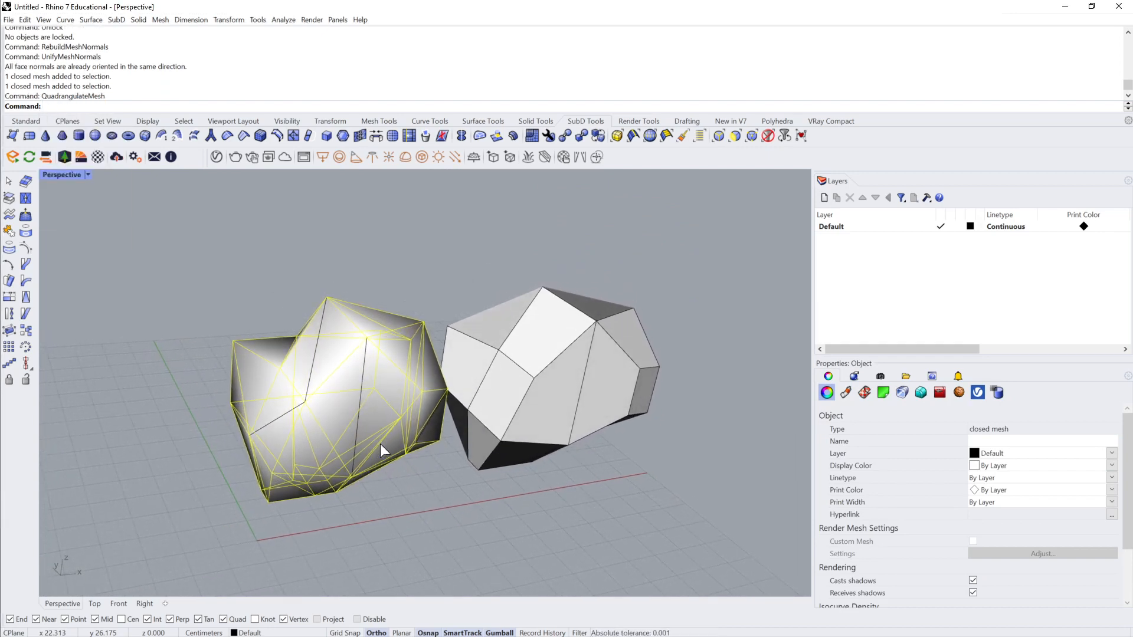
key(Escape)
click(349, 425)
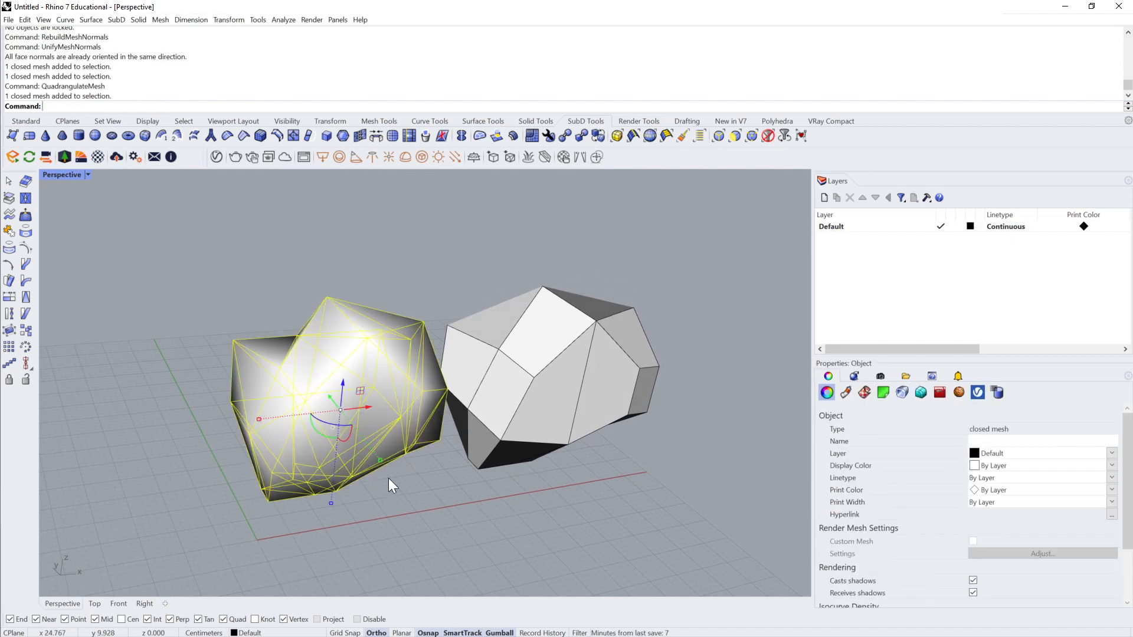
key(Return)
right_drag(504, 489, 391, 377)
key(Escape)
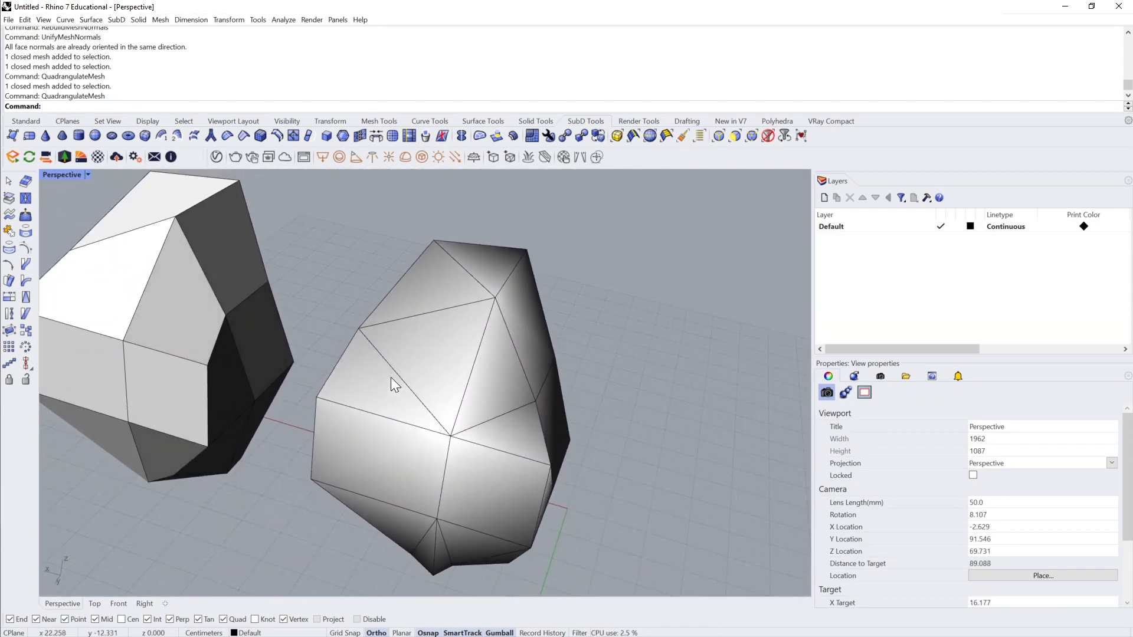
Step: Swap two diagonal edges on the front faces of the quadrangulated mesh with SwapMeshEdge
text(f)
key(BackSpace)
text(shEdge)
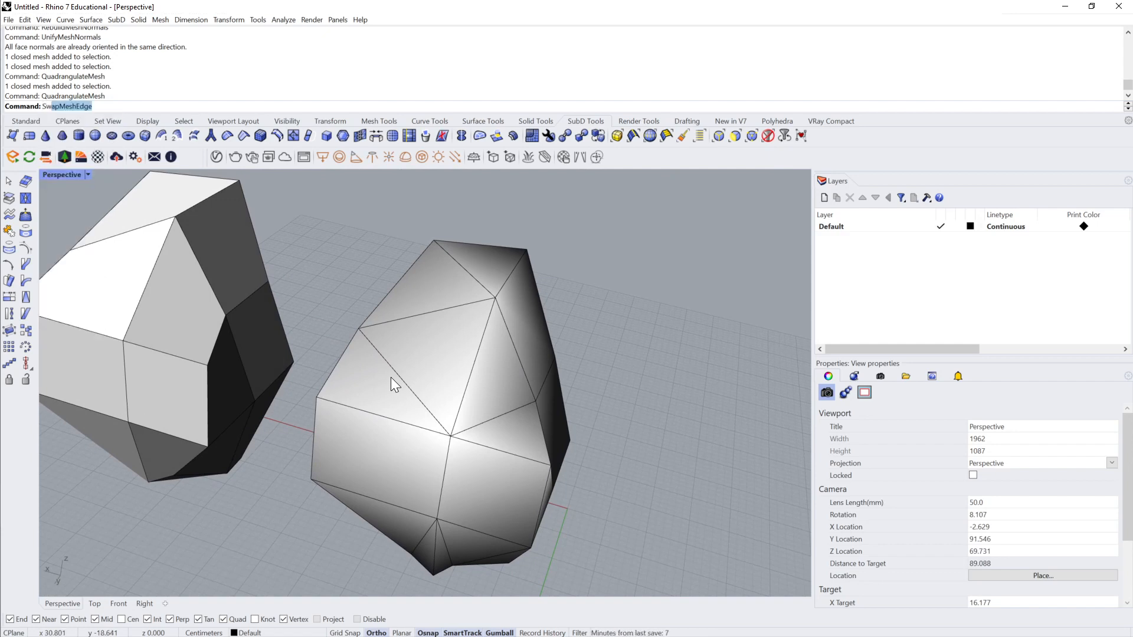
key(Return)
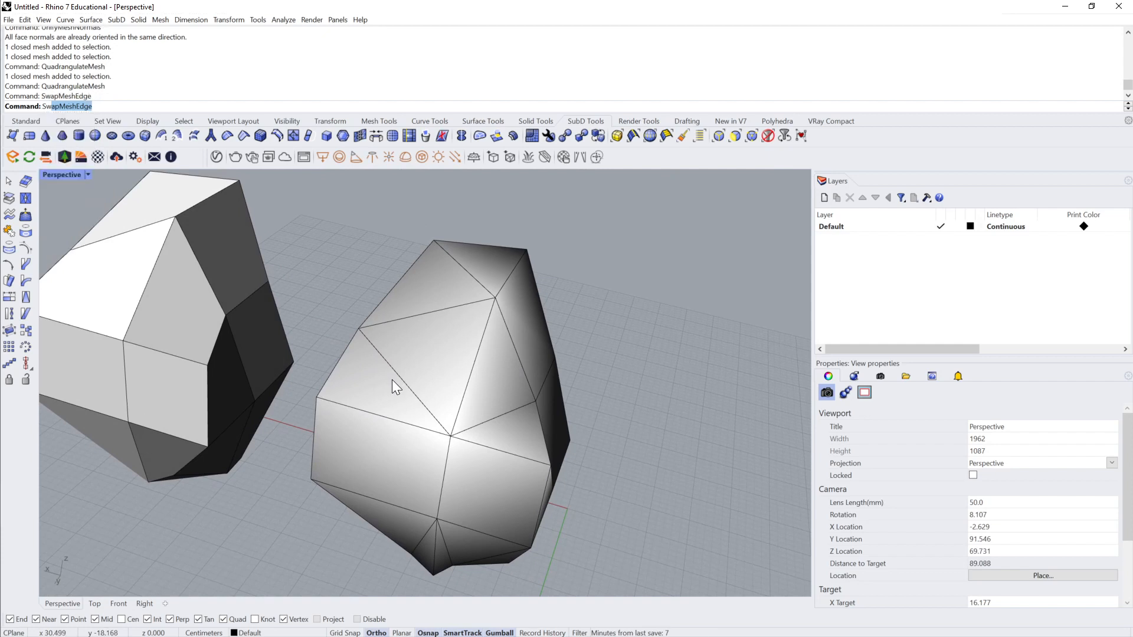
click(407, 382)
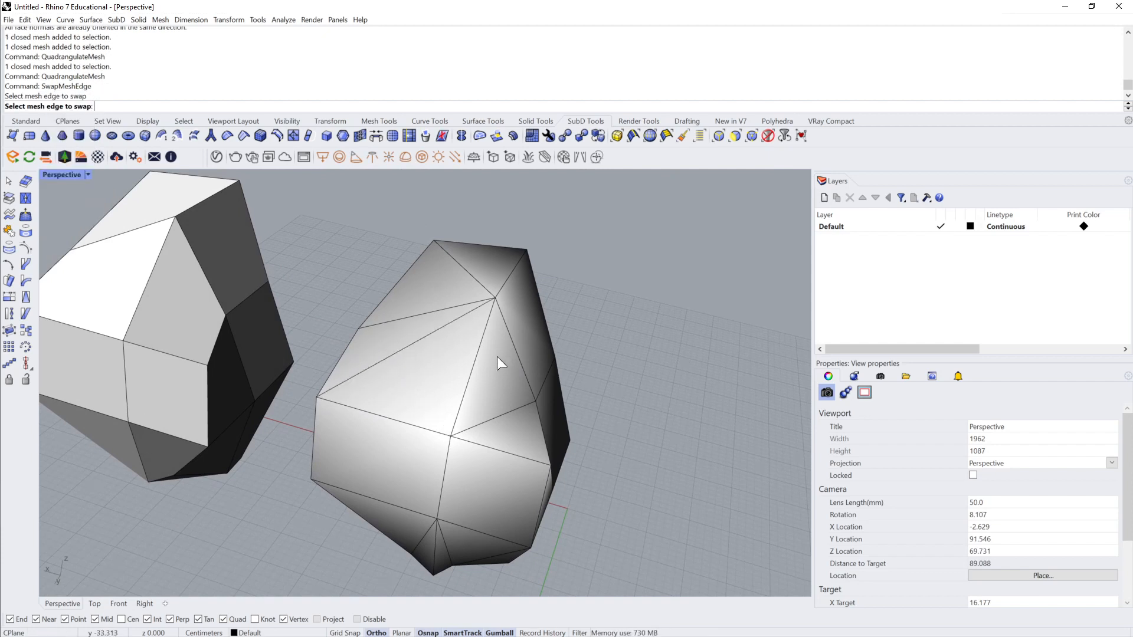
click(503, 413)
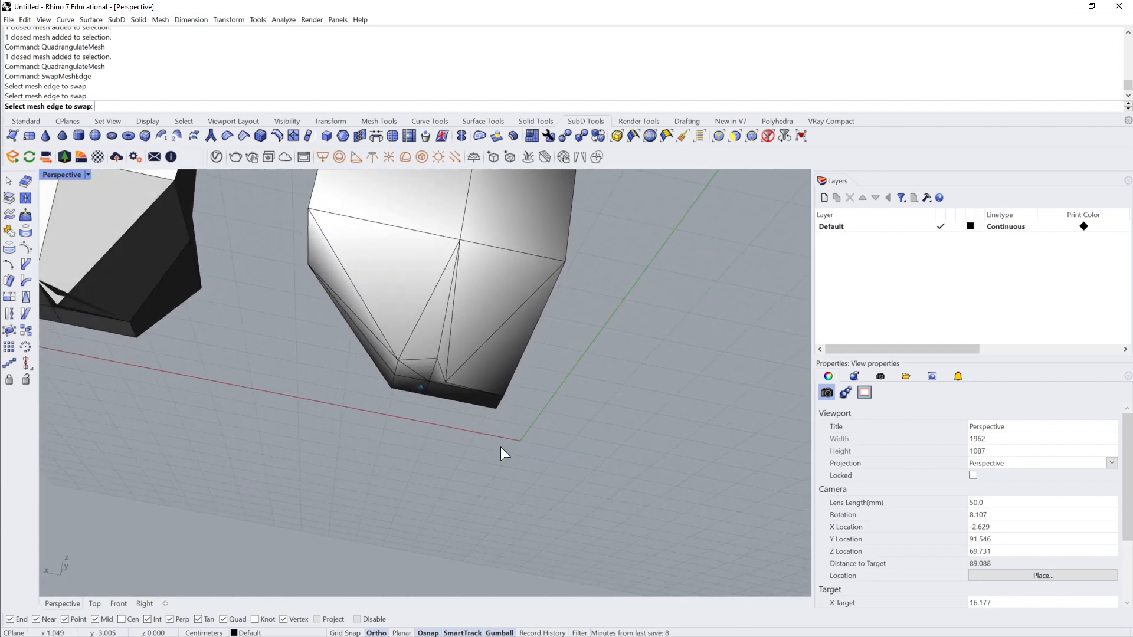
Step: Try swapping an edge near the mesh's pointed underside, undo the swap and attempt to redo it
click(417, 379)
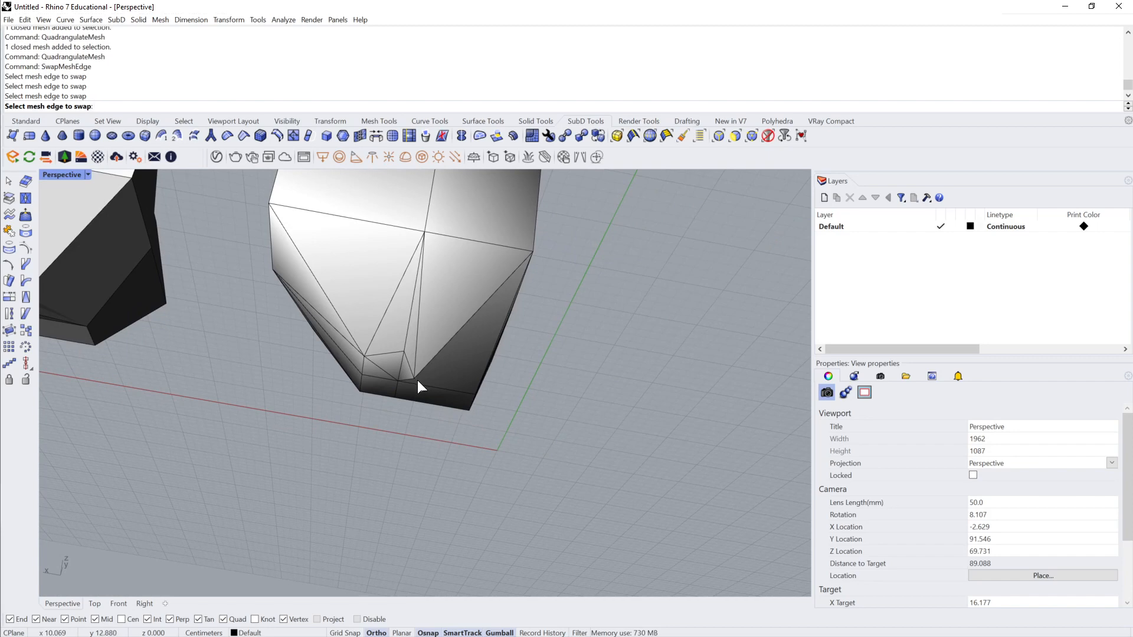
key(ctrl+z)
key(ctrl+y)
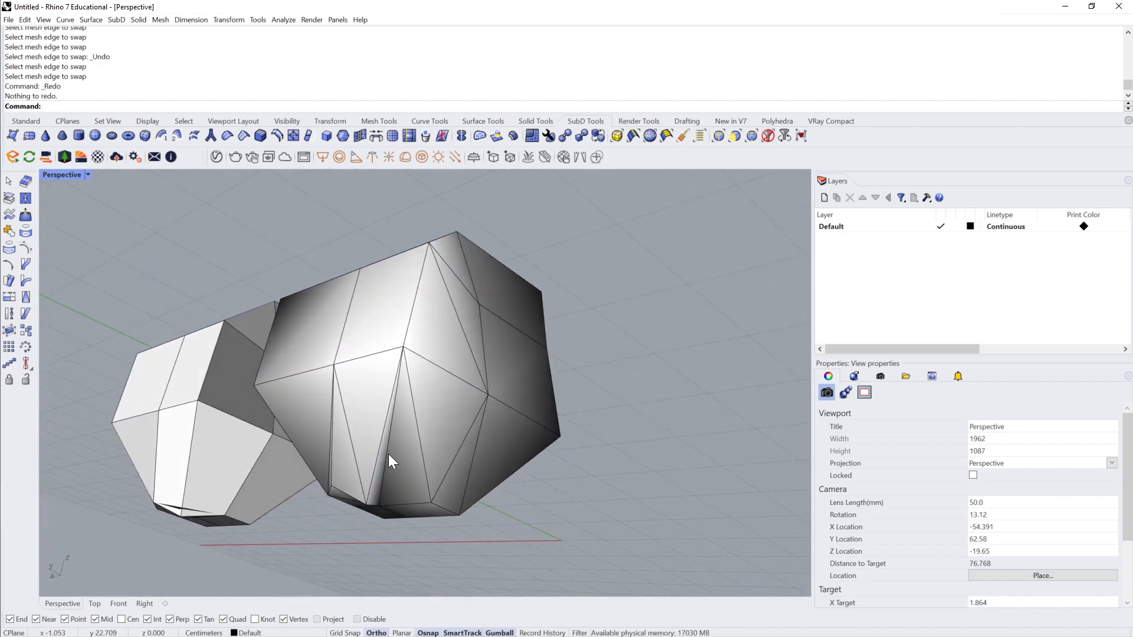
key(ctrl+y)
click(388, 449)
key(Escape)
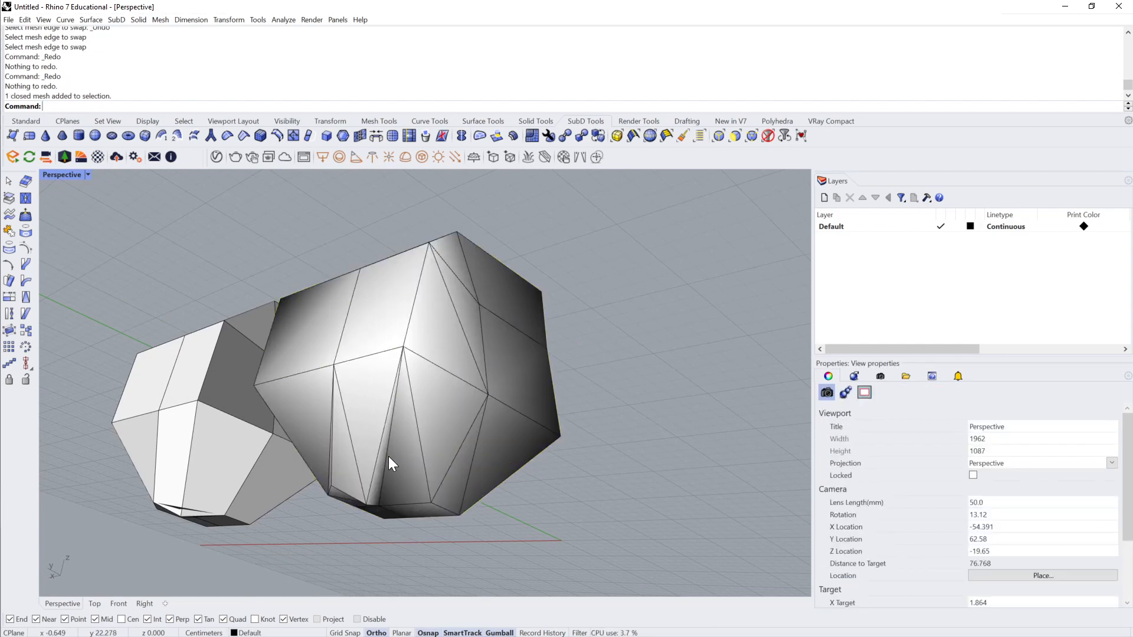
key(ctrl+y)
click(389, 457)
key(Escape)
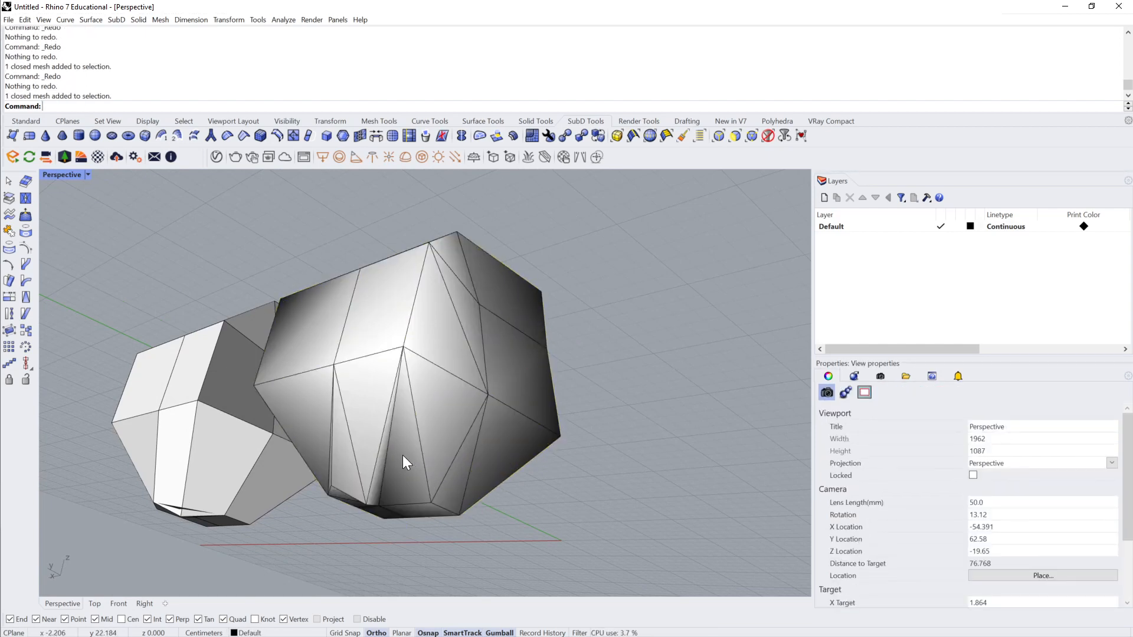
Step: Restart SwapMeshEdge and swap the long narrow diagonal edge on the lower side of the mesh
text(Del)
text(SwapMeshEdge)
key(Return)
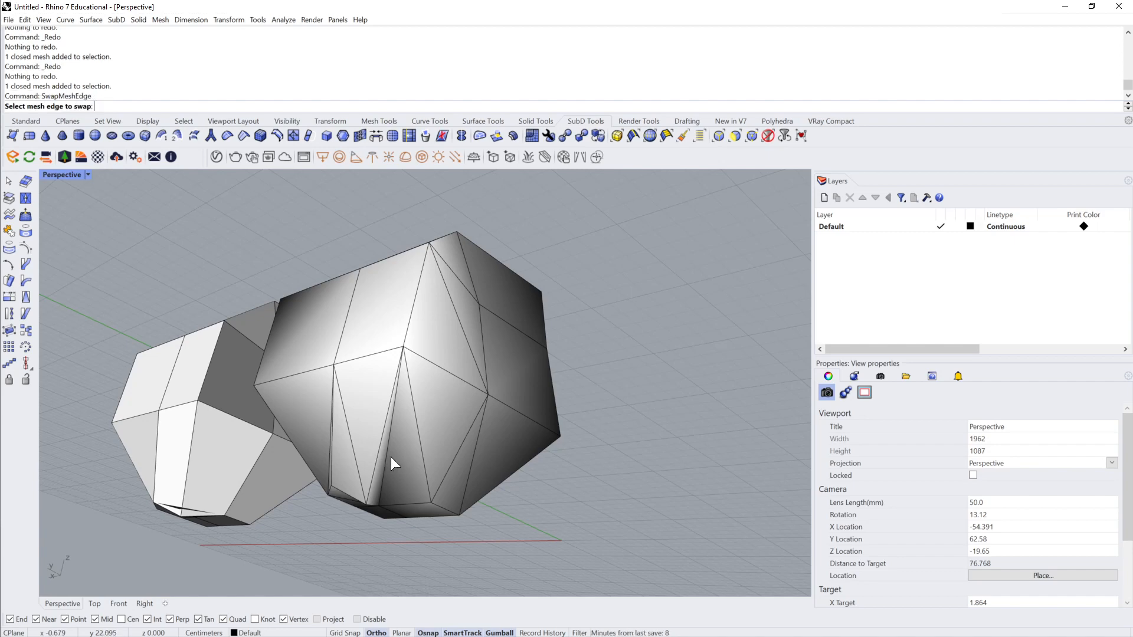
click(385, 459)
right_drag(385, 460, 331, 328)
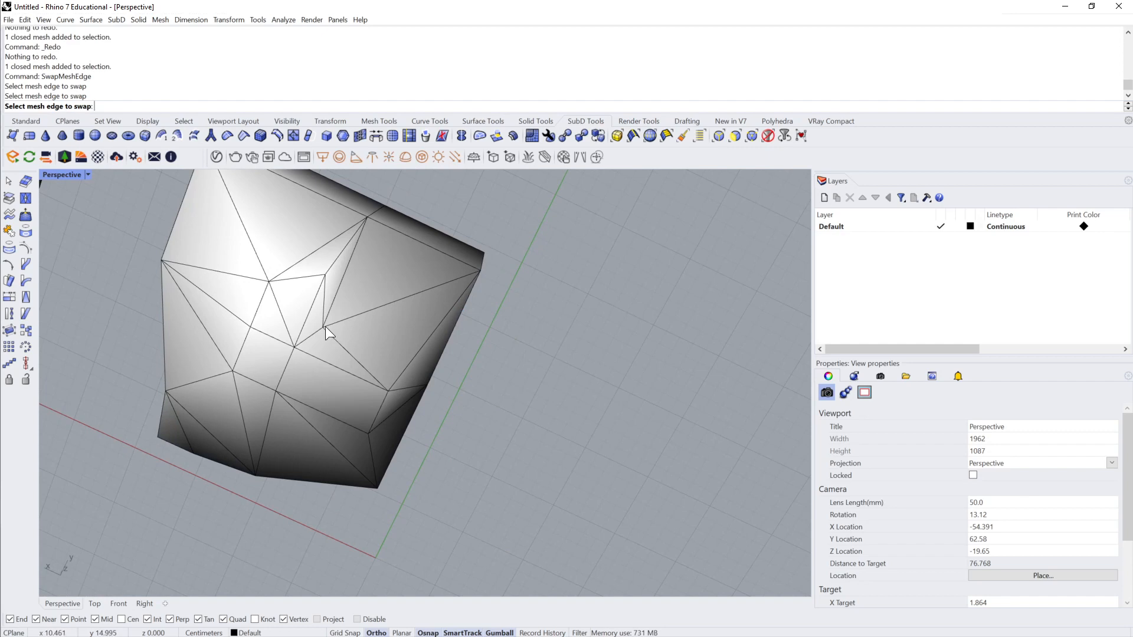
Step: Swap the diagonal edge across the large outer quad on the mesh's underside, restart SwapMeshEdge and swap it back
click(326, 328)
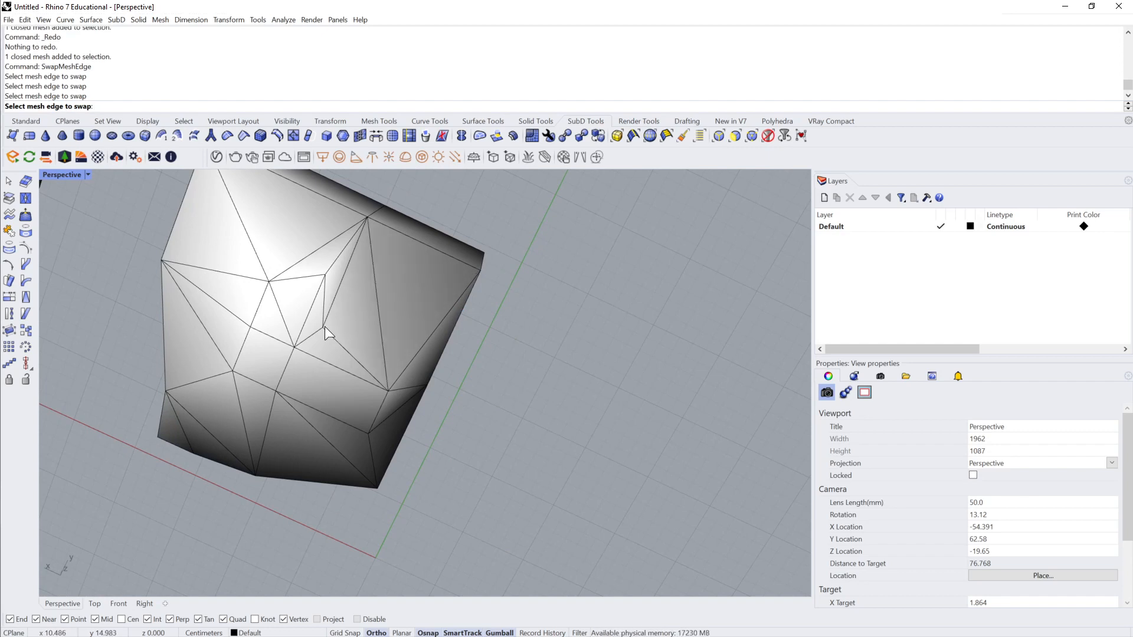
right_click(380, 318)
click(380, 317)
right_click(380, 317)
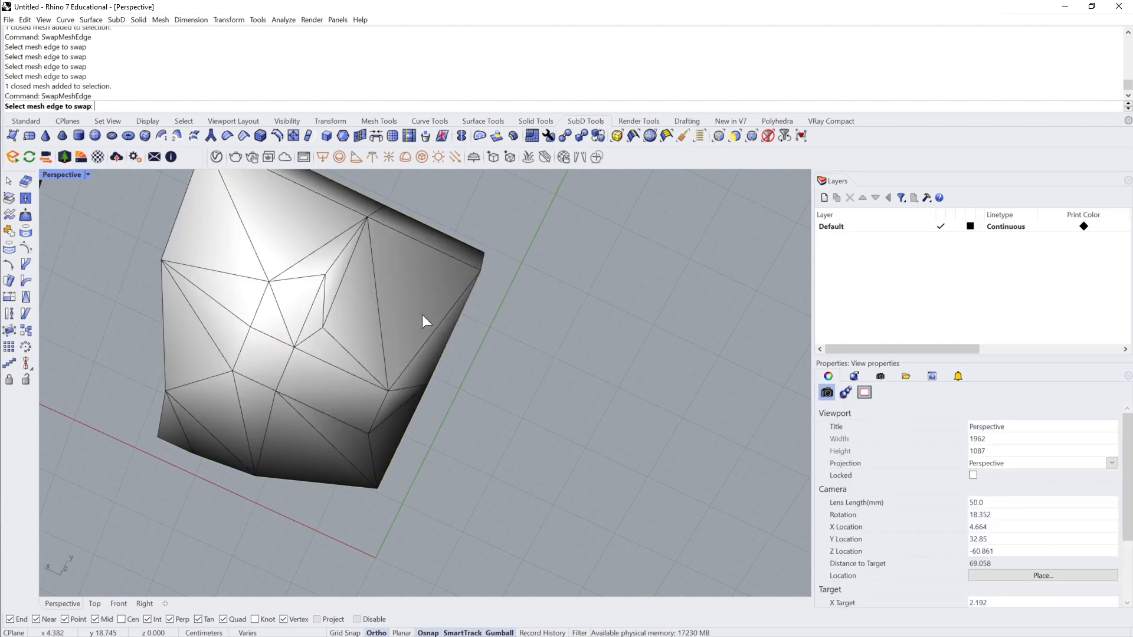
click(379, 314)
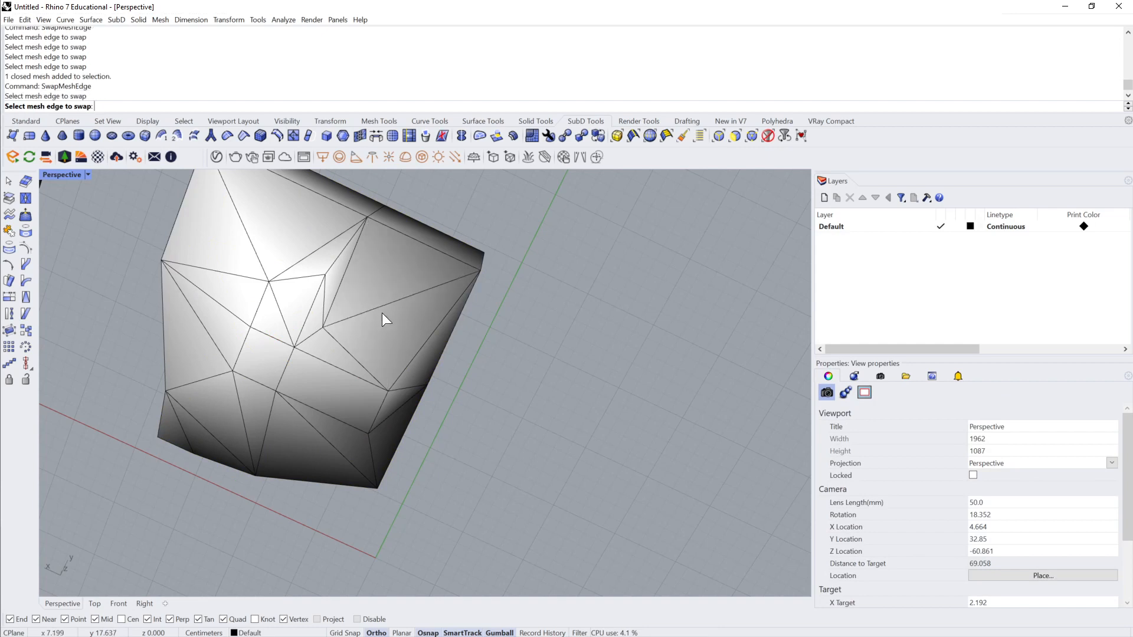
right_click(340, 316)
Step: Select the inner vertex at the end of the underside's large quad diagonal and move it with the gumball
ctrl+shift+click(323, 328)
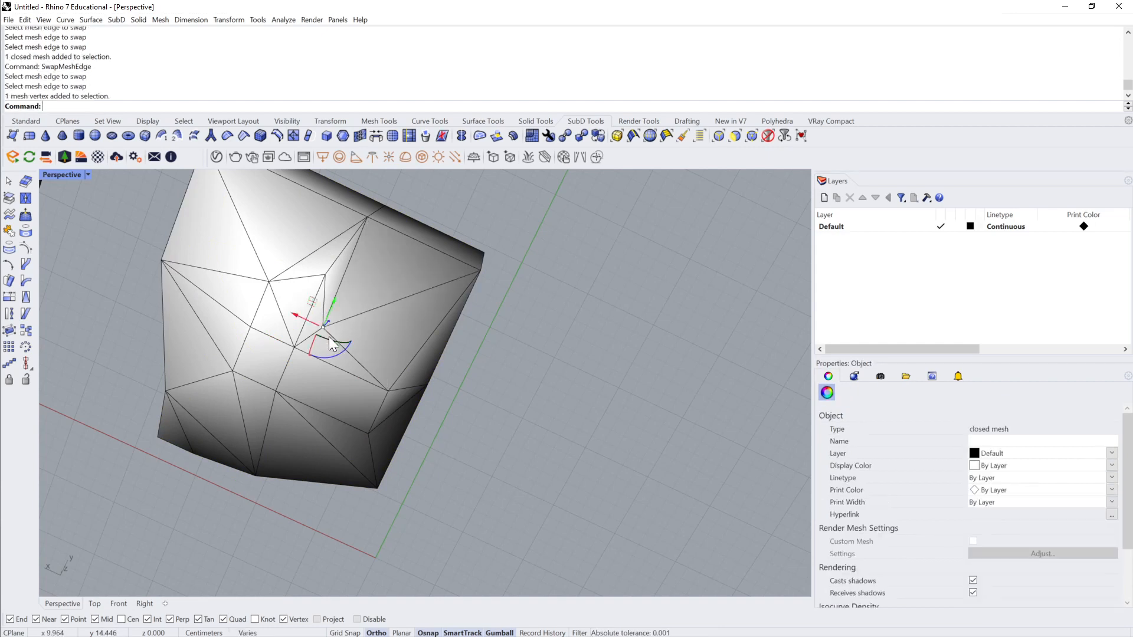
right_drag(329, 336, 367, 363)
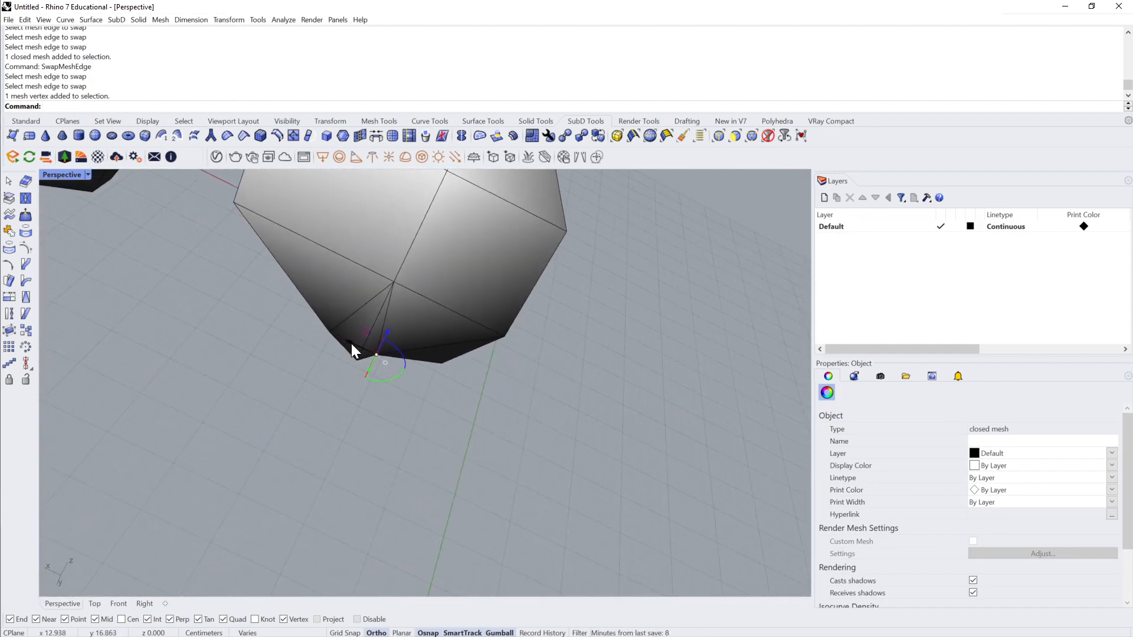
drag(350, 342, 393, 366)
mouse_move(393, 366)
right_down()
mouse_move(596, 399)
mouse_move(498, 409)
mouse_move(427, 353)
mouse_move(402, 380)
right_up()
Step: Select the refined mesh and export it to the Desktop as an OBJ file named Test2
click(427, 354)
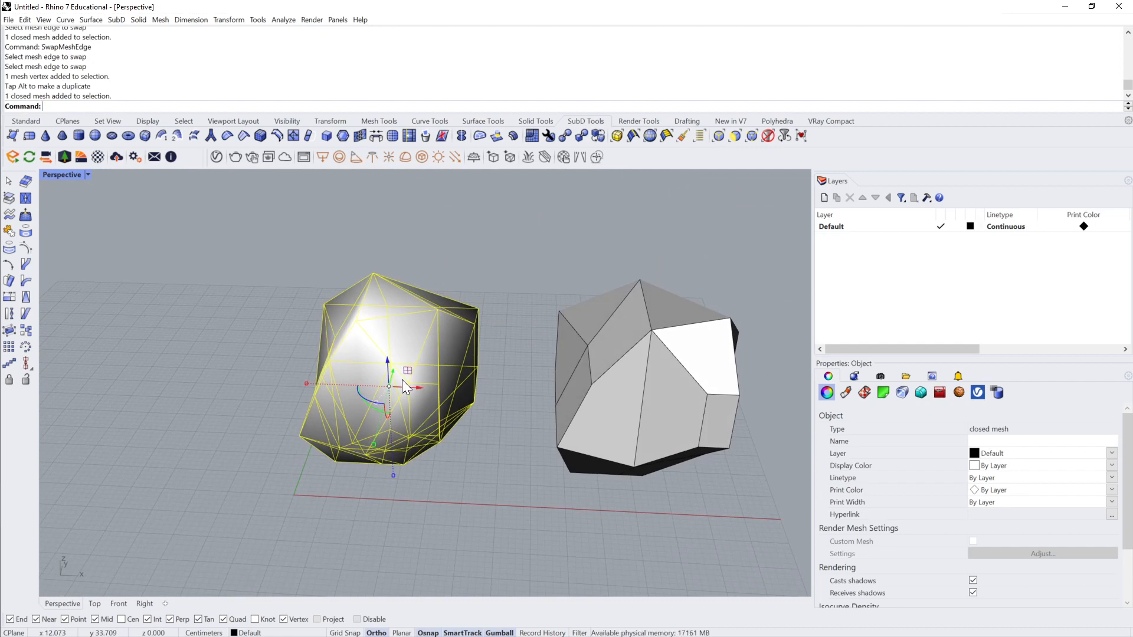
text(Export)
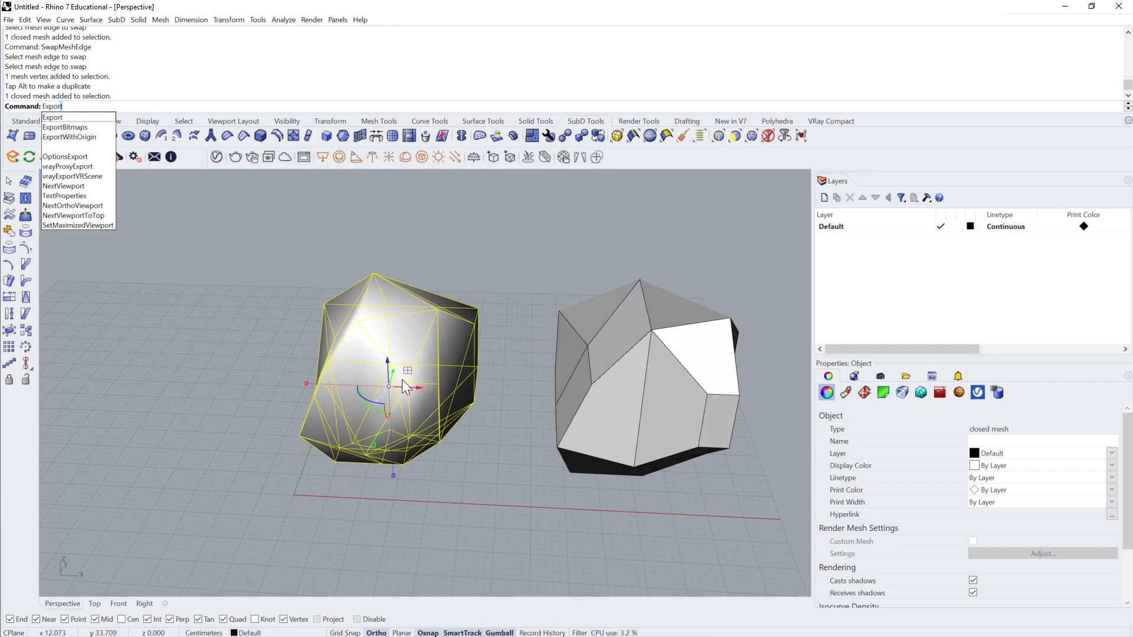
key(Return)
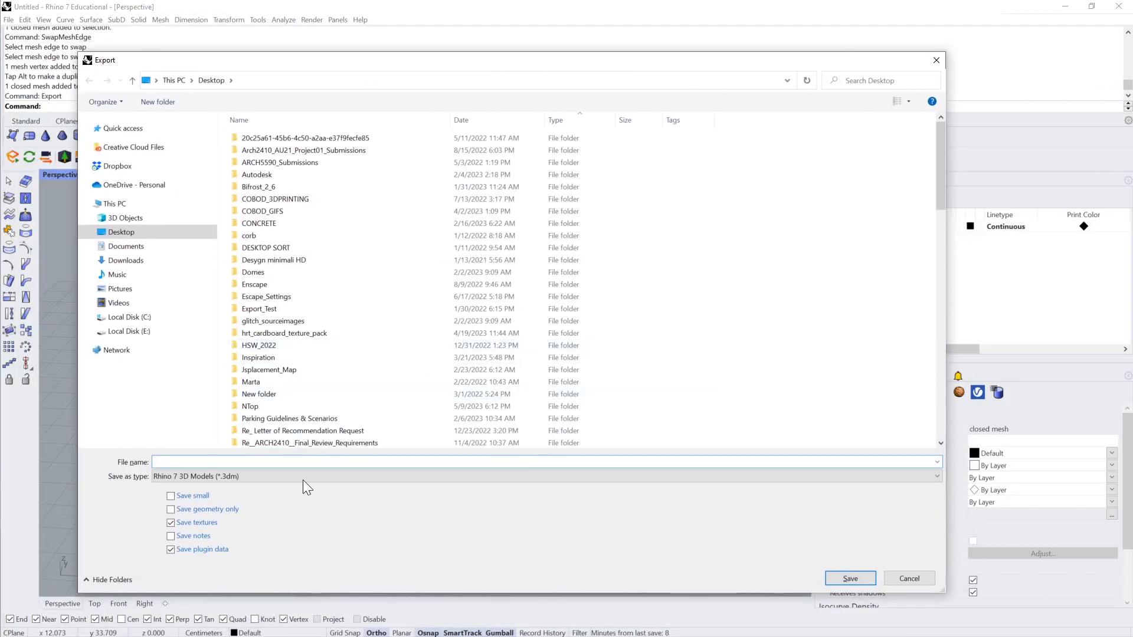
click(266, 475)
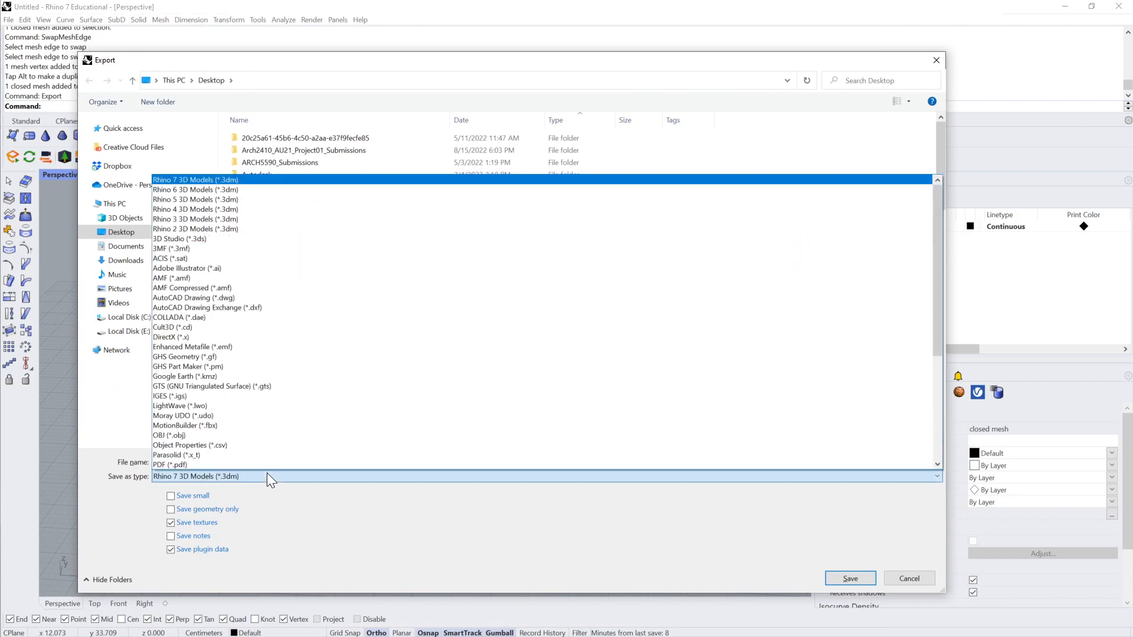
click(231, 437)
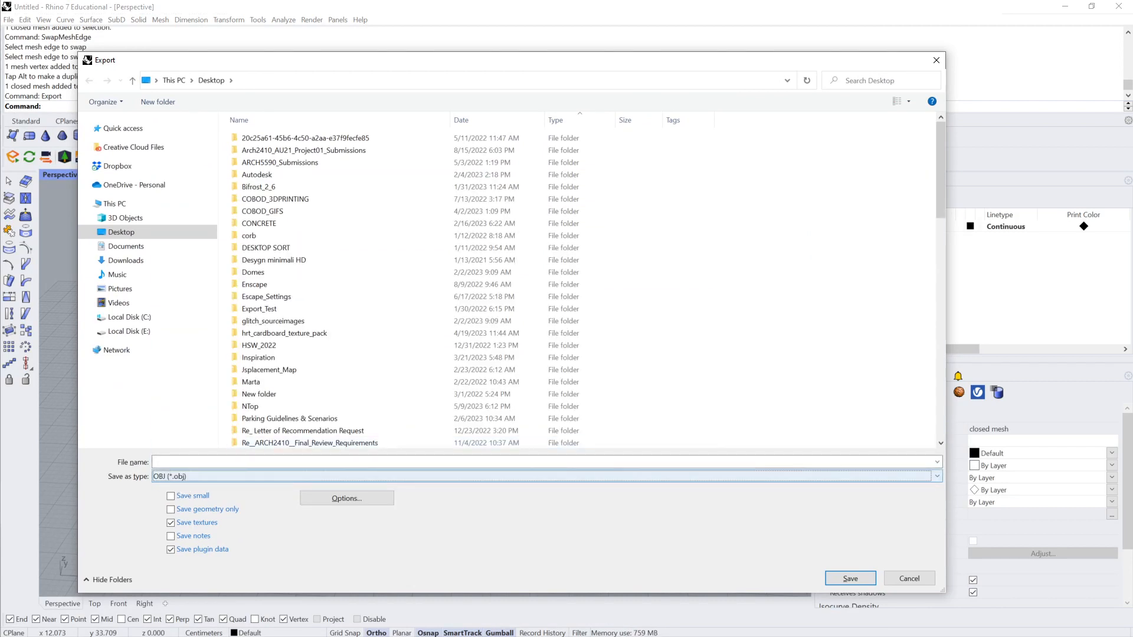
click(231, 462)
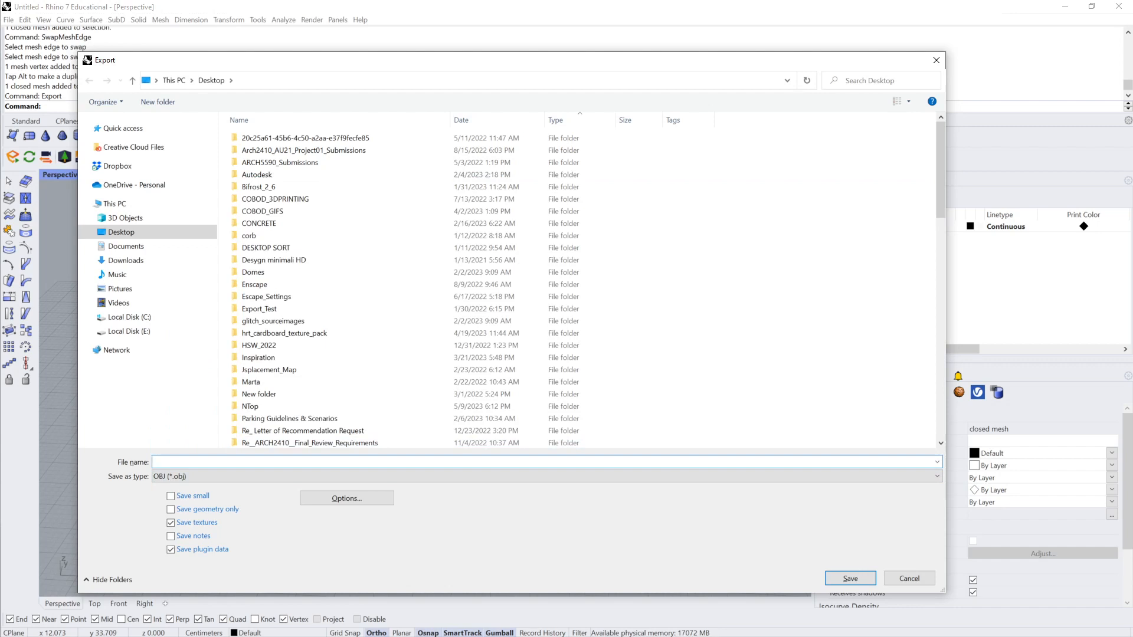
text(Test)
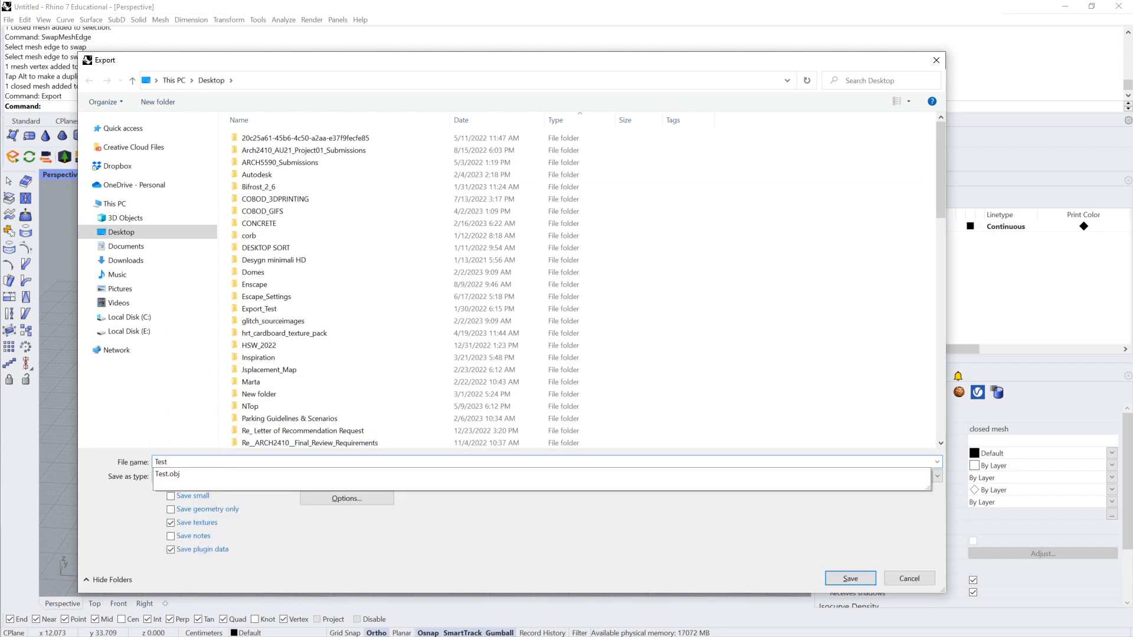
text(2)
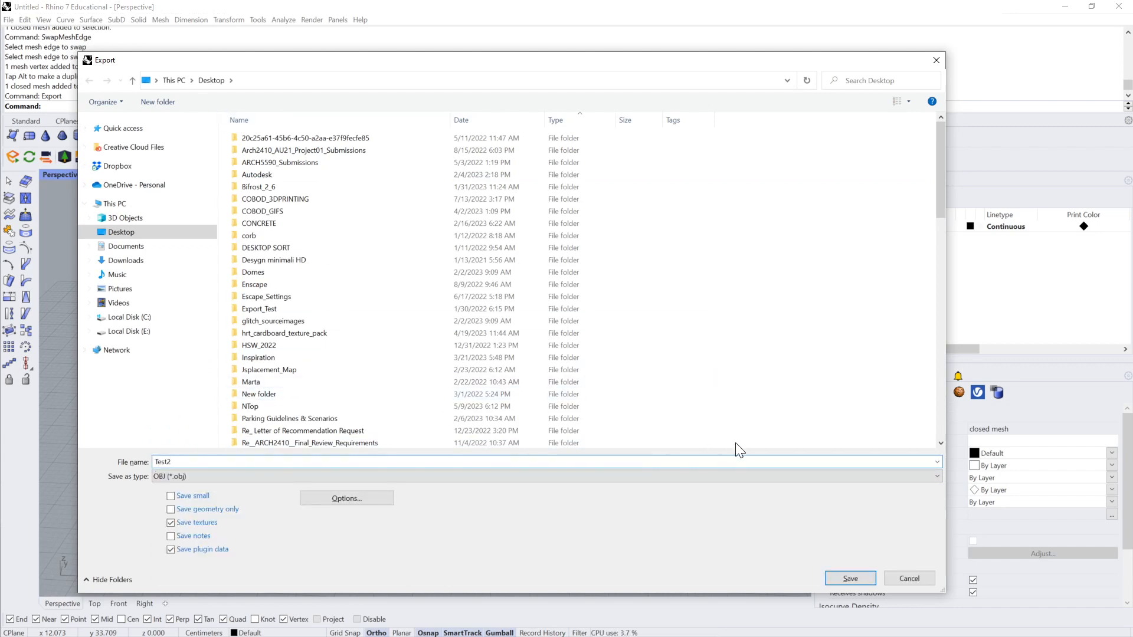
click(843, 578)
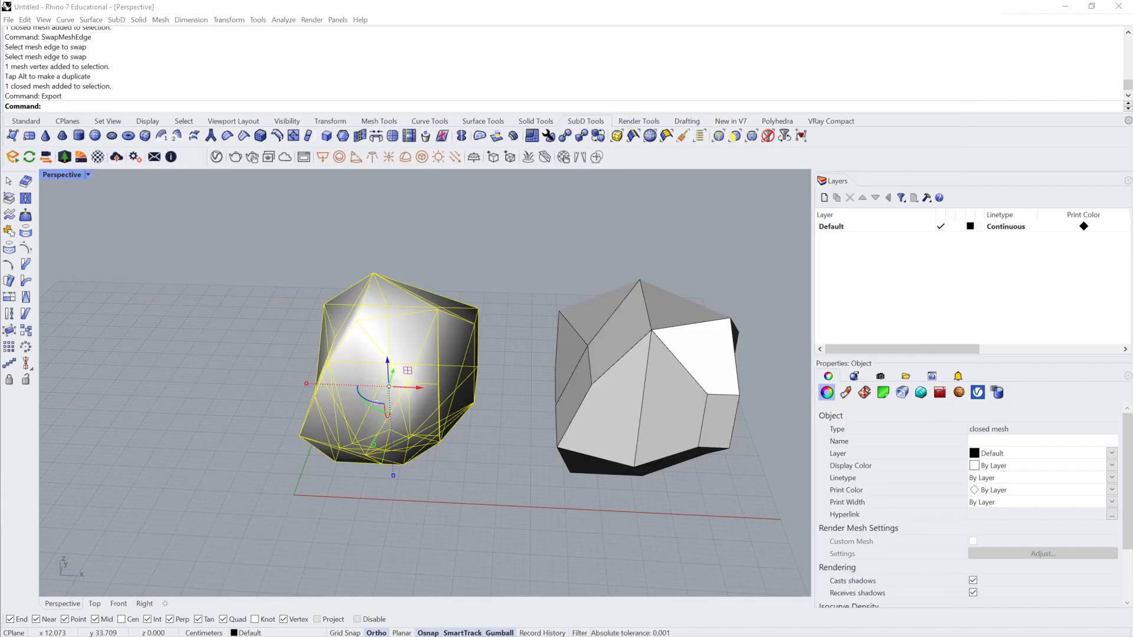
Step: Review the OBJ formatting, naming and mesh options and complete the export with polygon mesh objects and welded vertices
drag(143, 314, 383, 222)
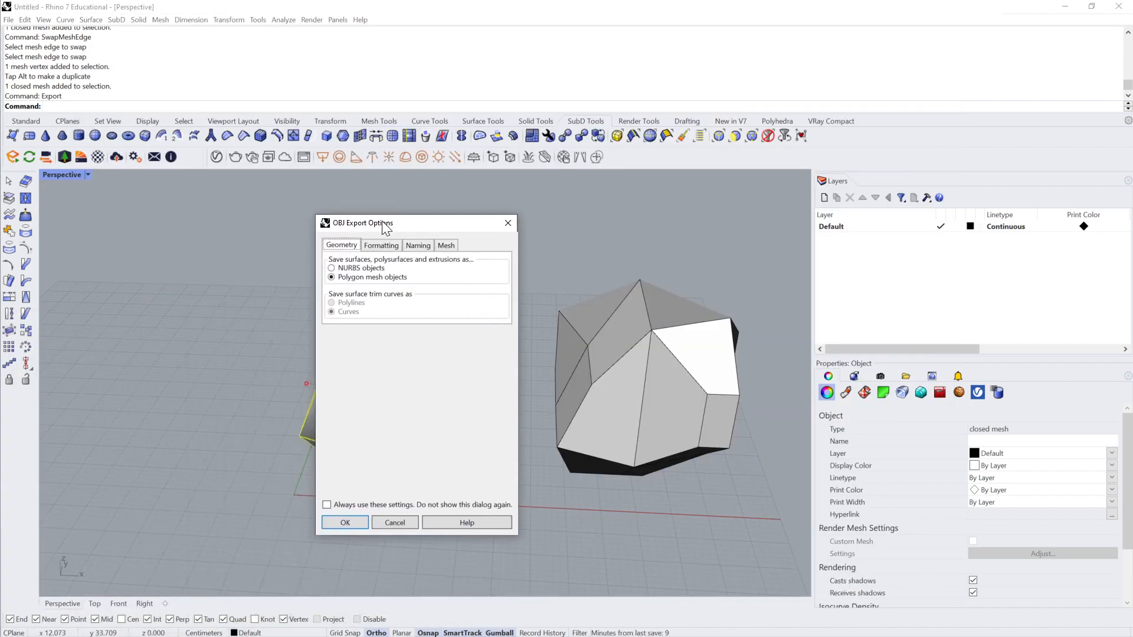
click(381, 246)
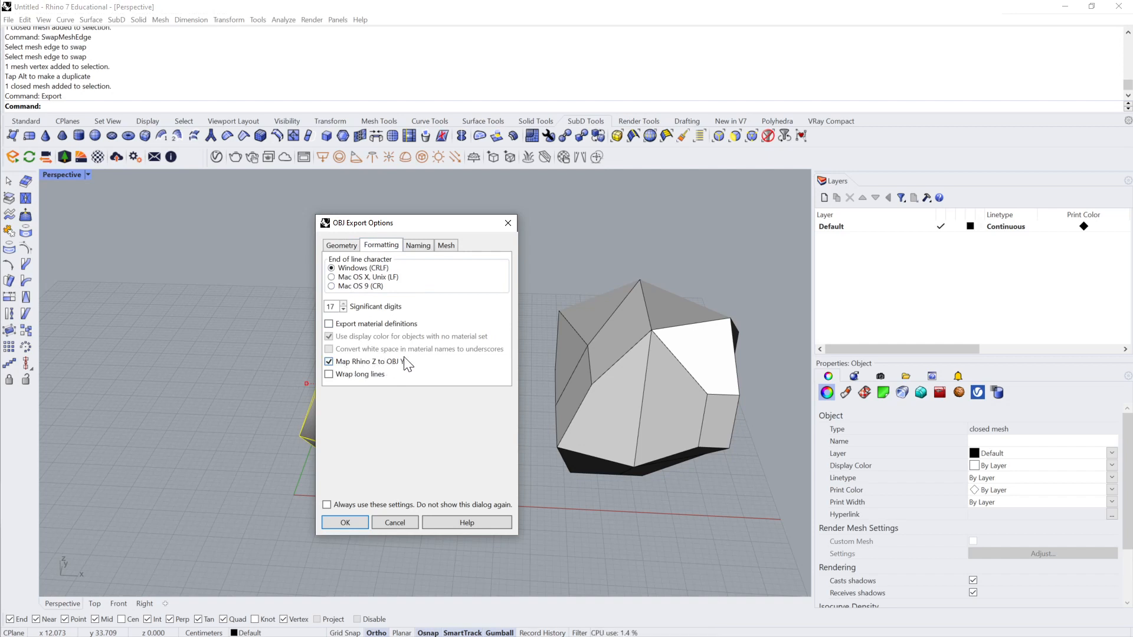
click(419, 246)
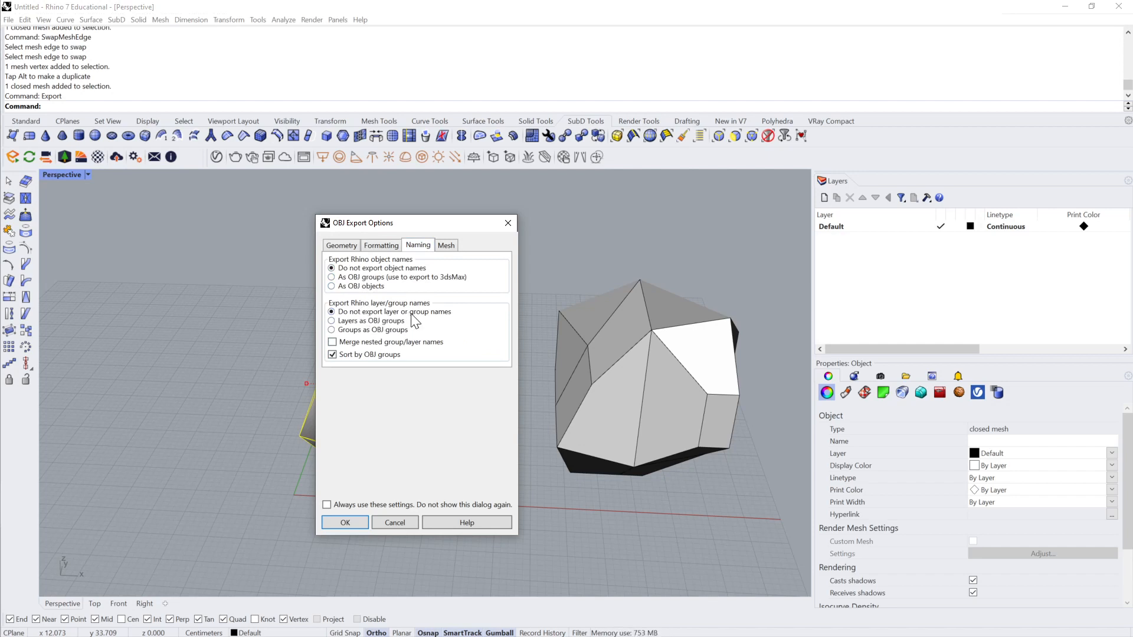
click(446, 246)
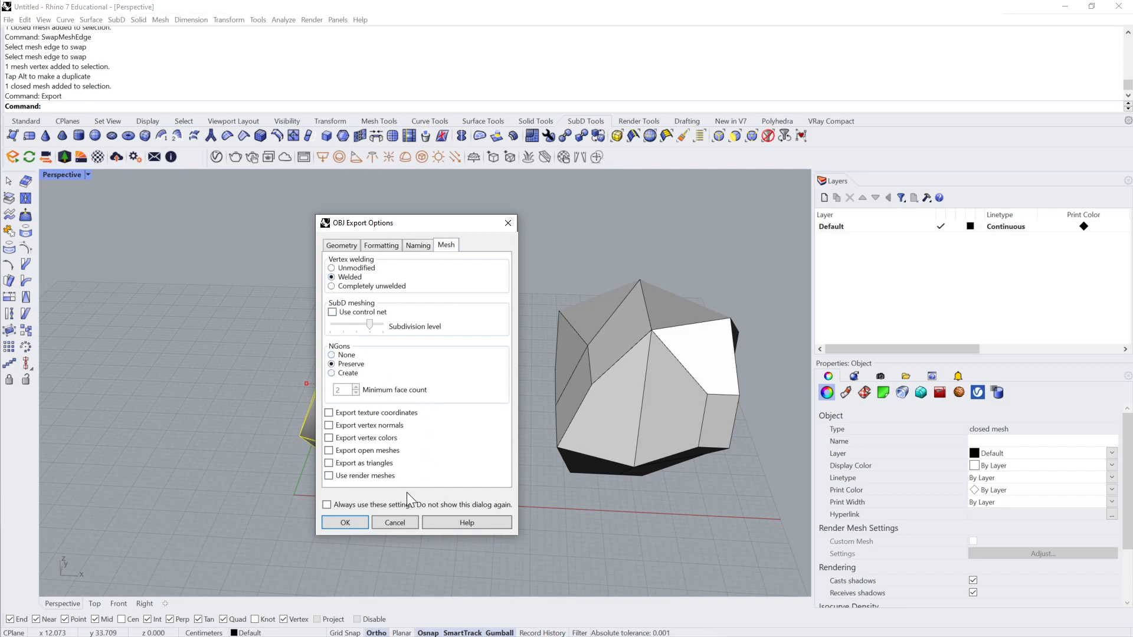
click(345, 523)
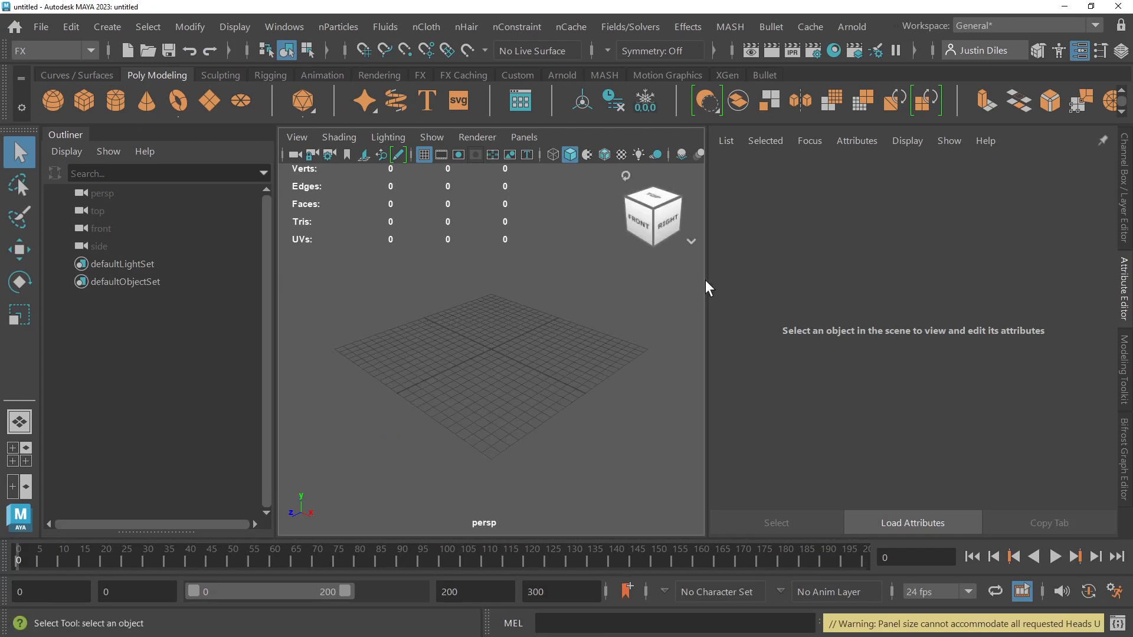
Step: Switch to Maya and widen the perspective viewport
drag(706, 279, 935, 275)
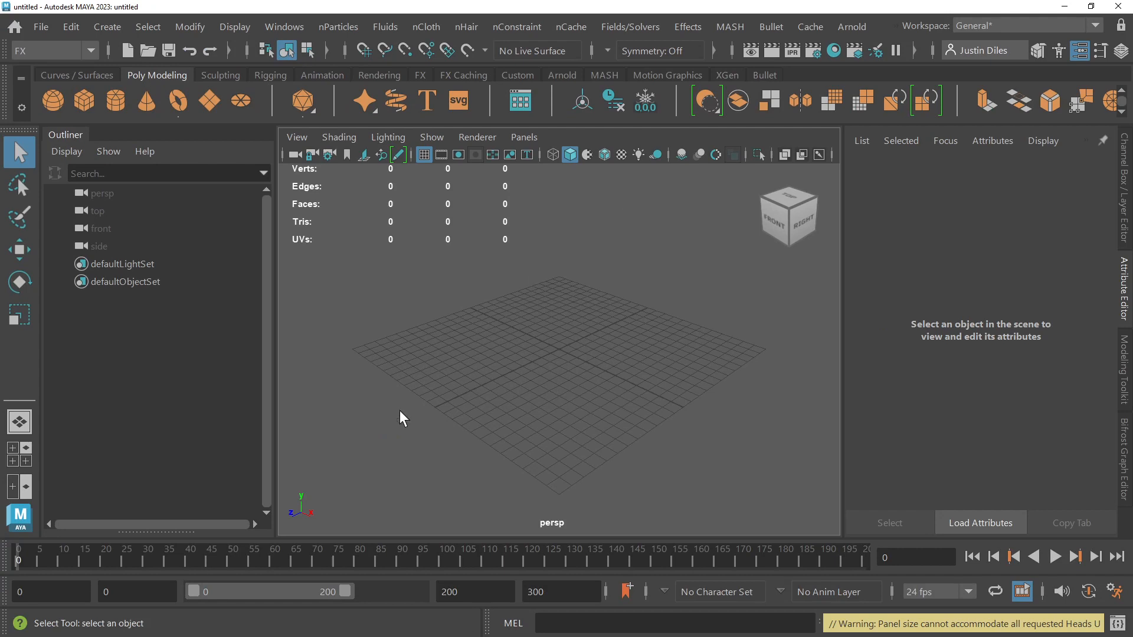
click(44, 27)
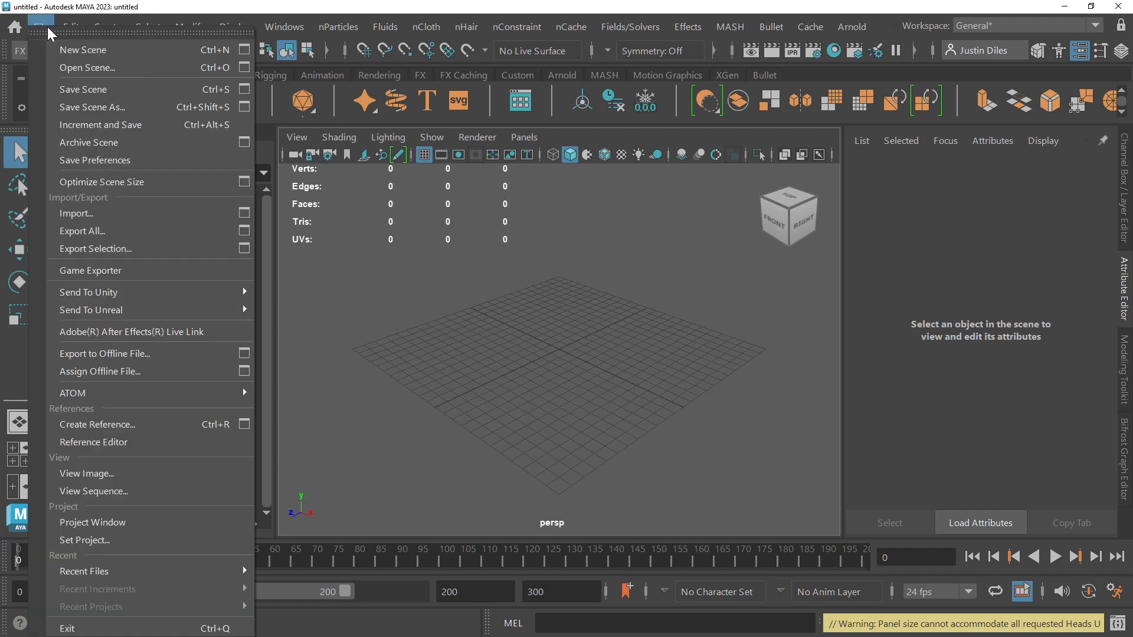
click(73, 66)
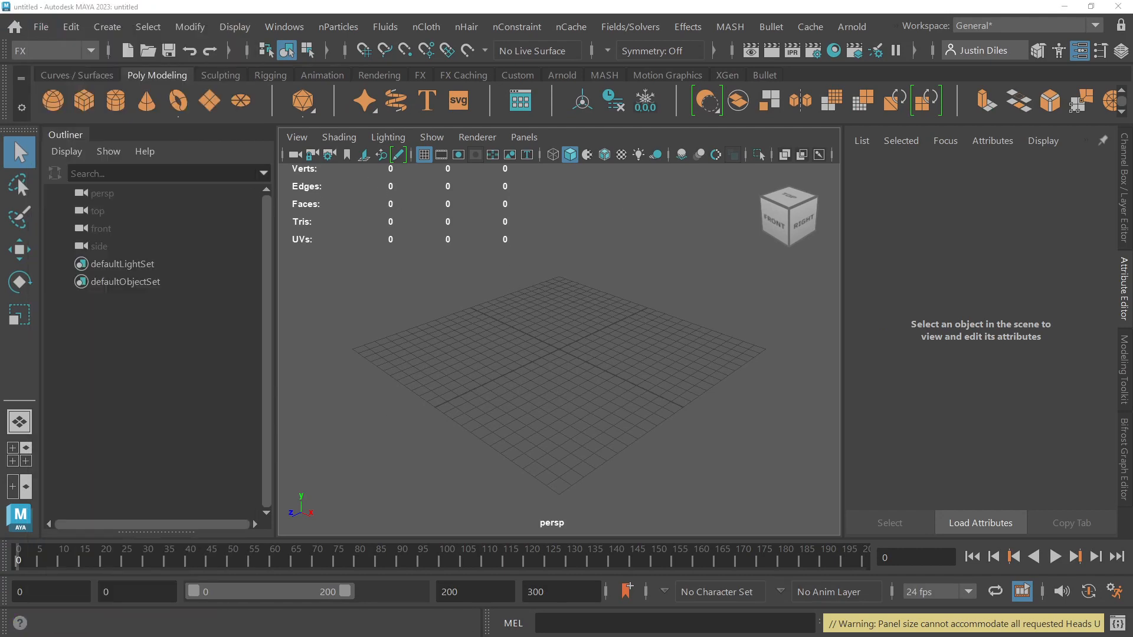
Step: Start a file import and browse to the Desktop folder
click(41, 27)
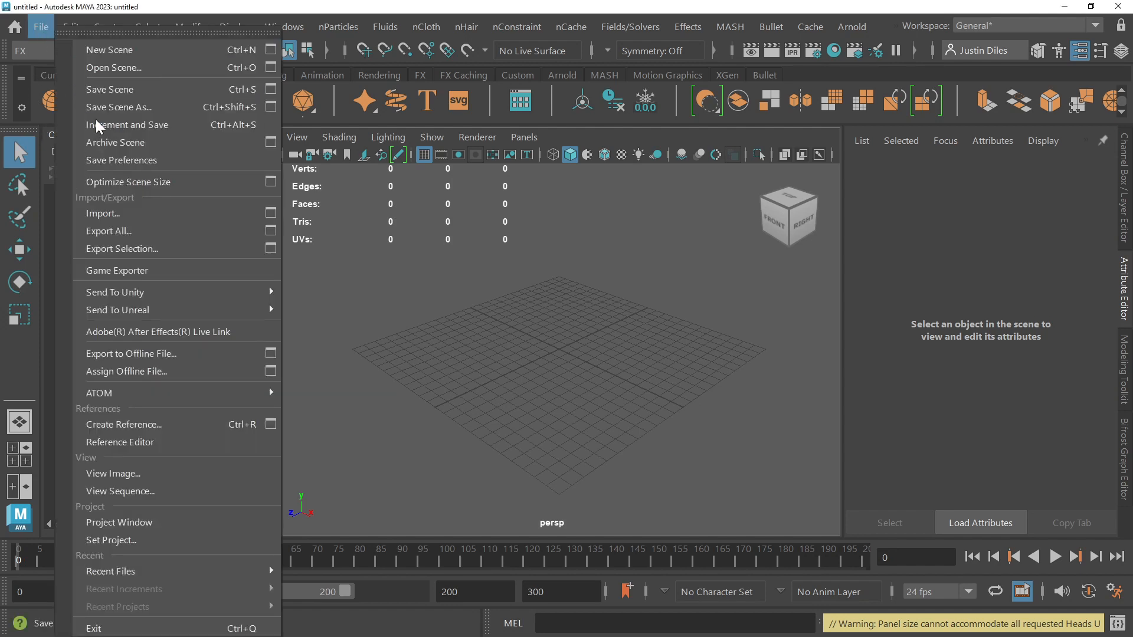
click(135, 216)
drag(58, 155, 1065, 68)
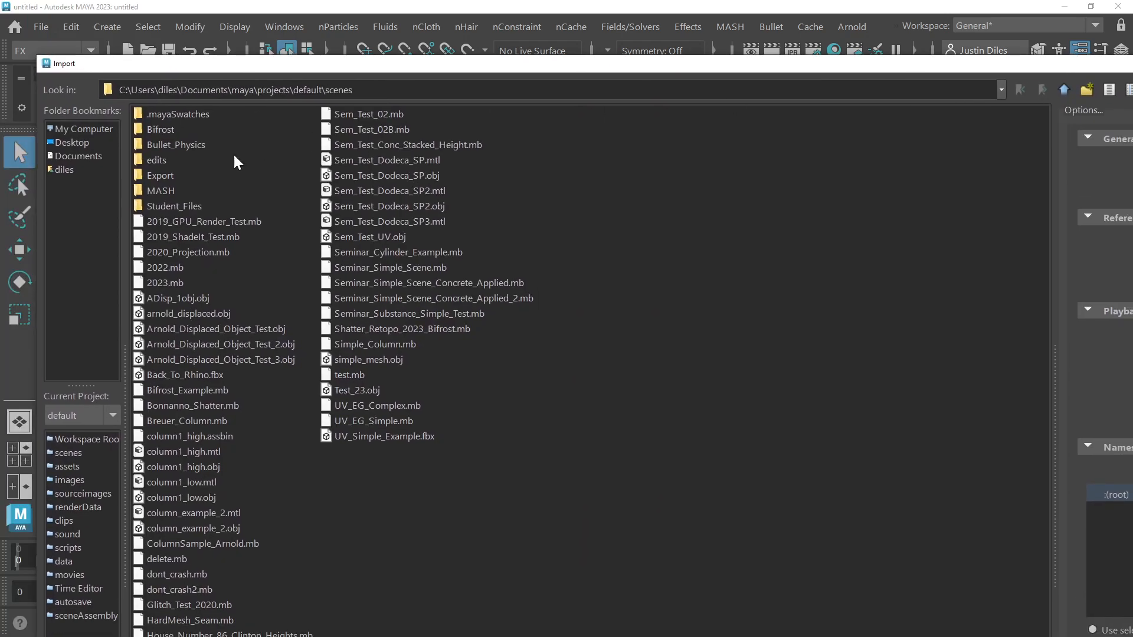
click(59, 143)
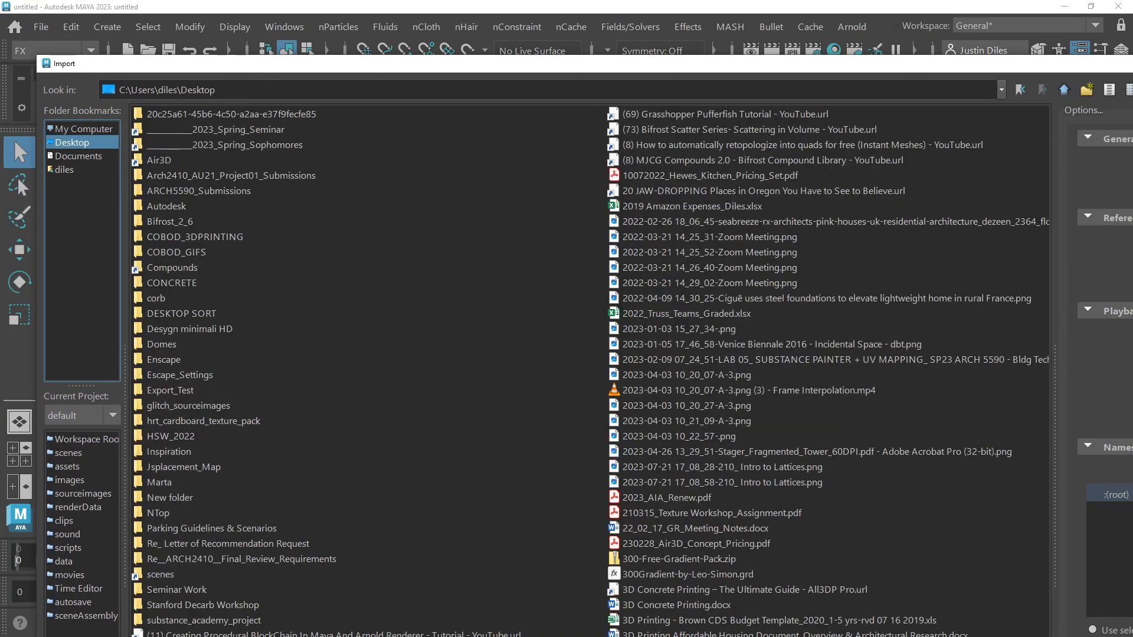
scroll(445, 266, down, 5)
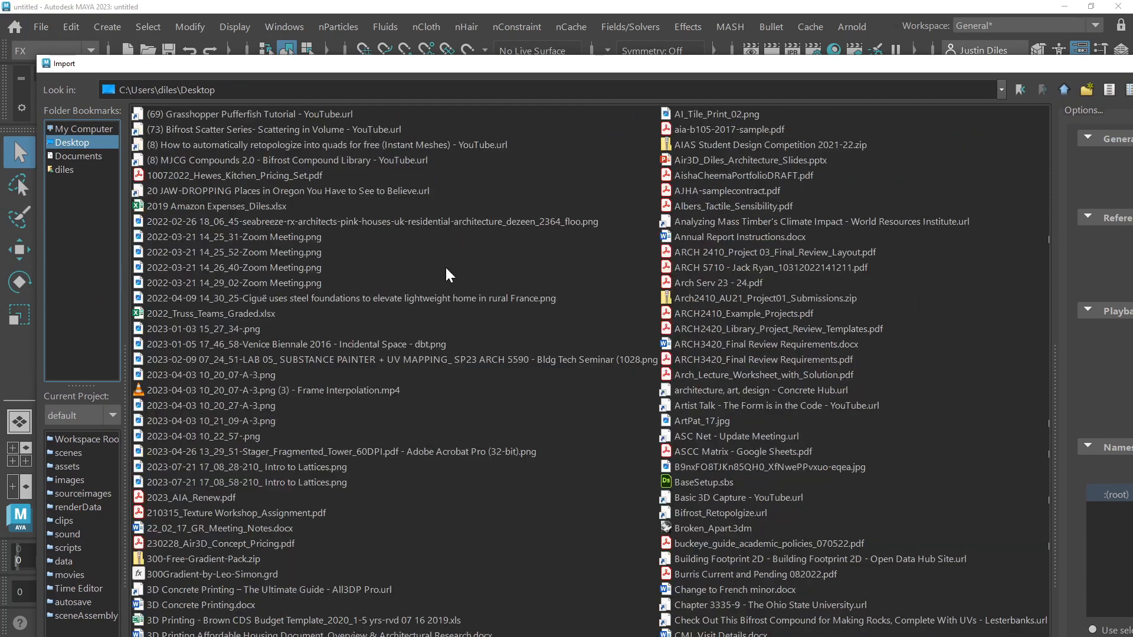
scroll(441, 271, up, 5)
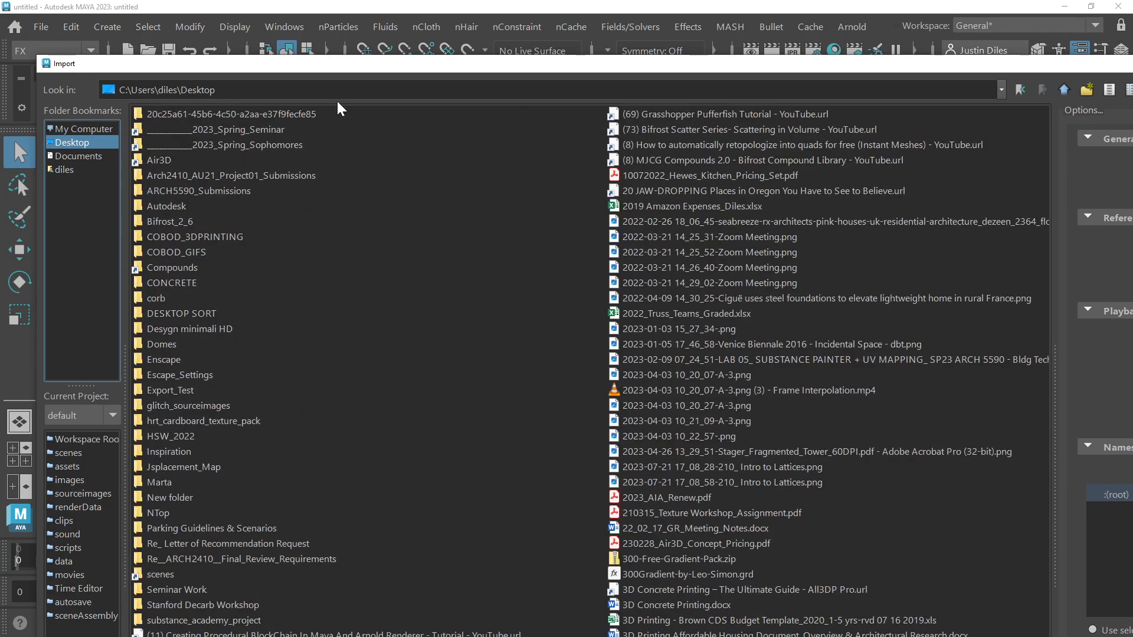
Step: Resize and reposition the import dialog until its file name entry is visible, and import Test2.obj
drag(615, 60, 590, 77)
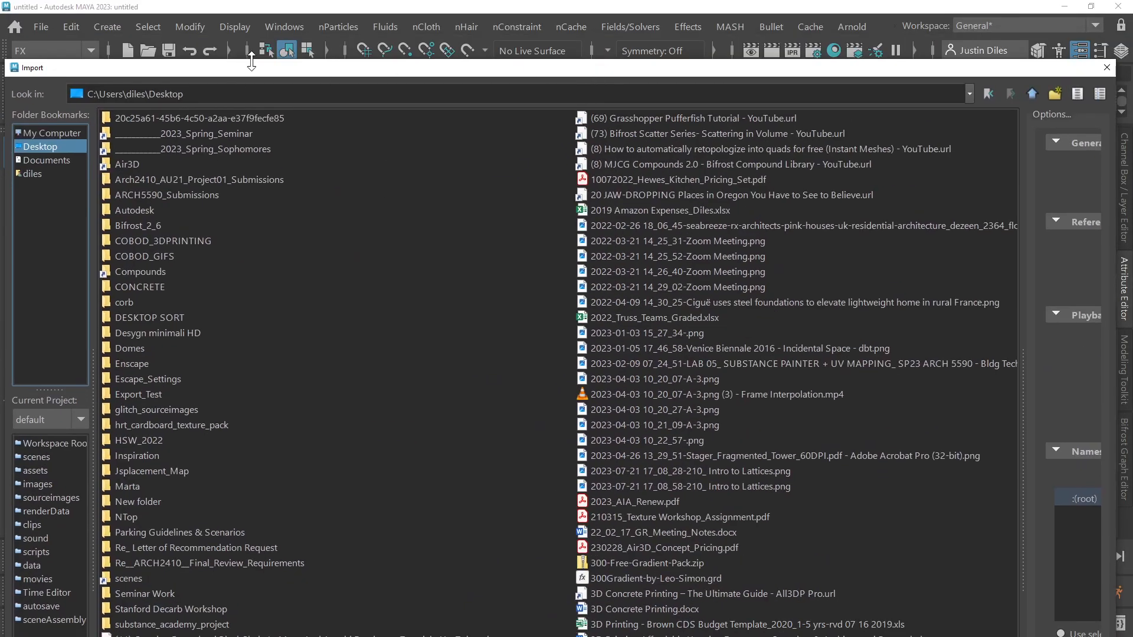
drag(382, 82, 256, 76)
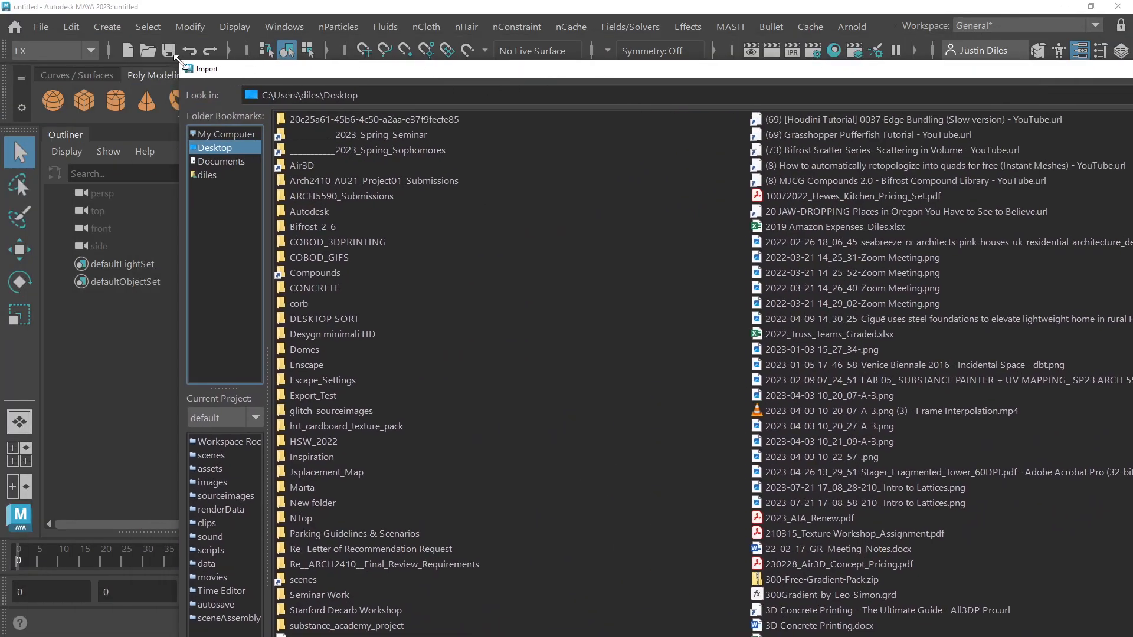
drag(182, 63, 510, 290)
drag(659, 300, 384, 47)
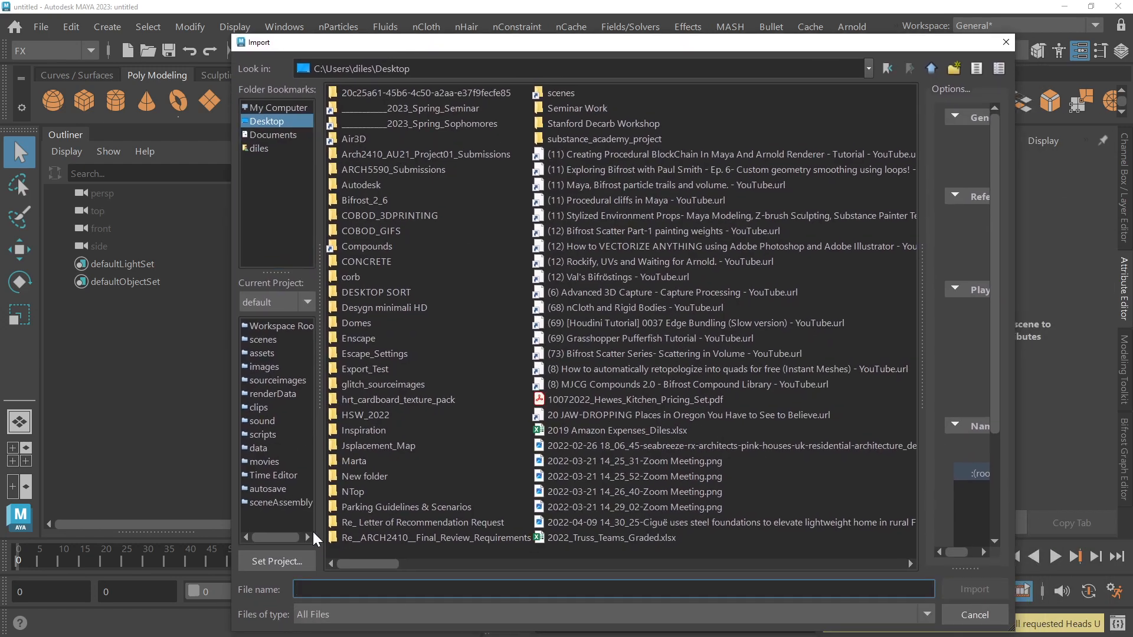
text(tes)
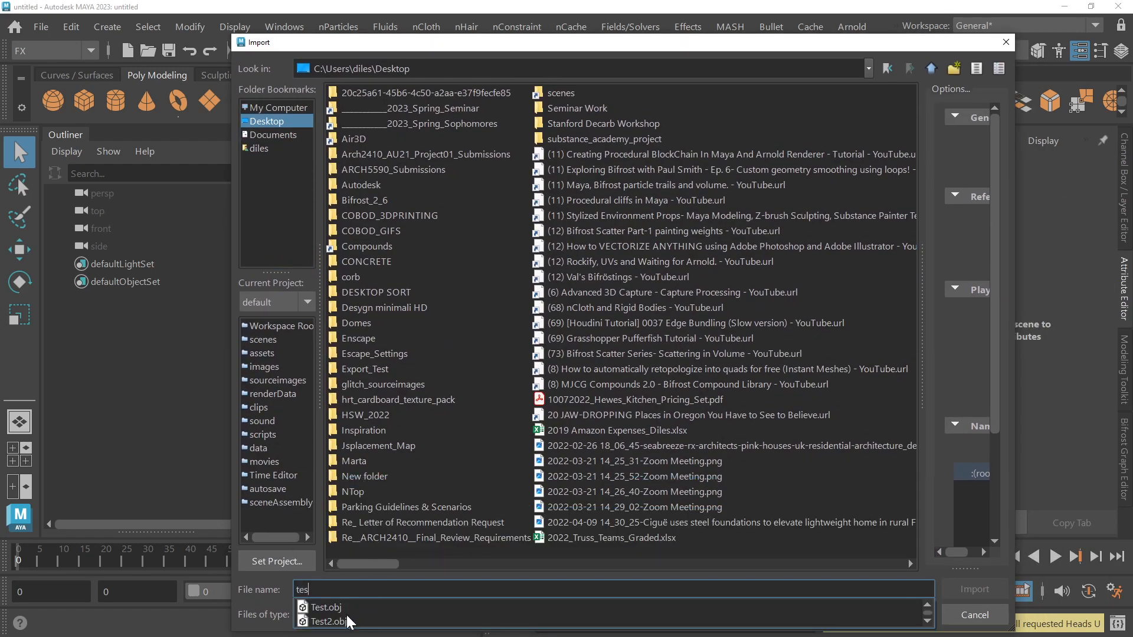
click(346, 617)
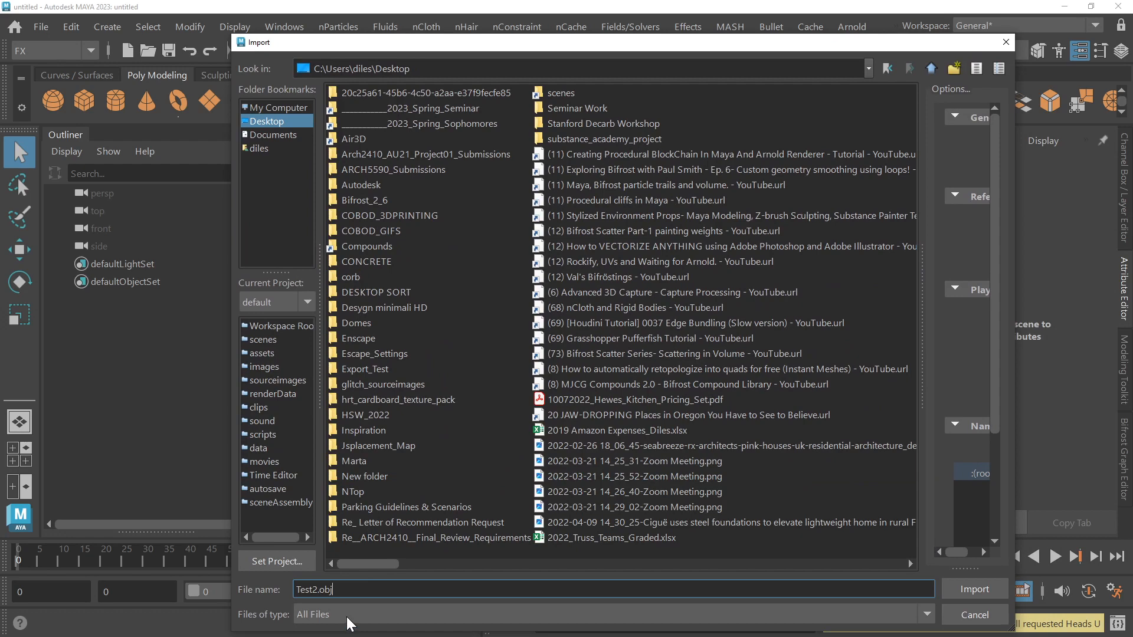
click(982, 593)
Step: Frame the imported mesh in the perspective view, deselect it and enable Wireframe on Shaded
click(696, 296)
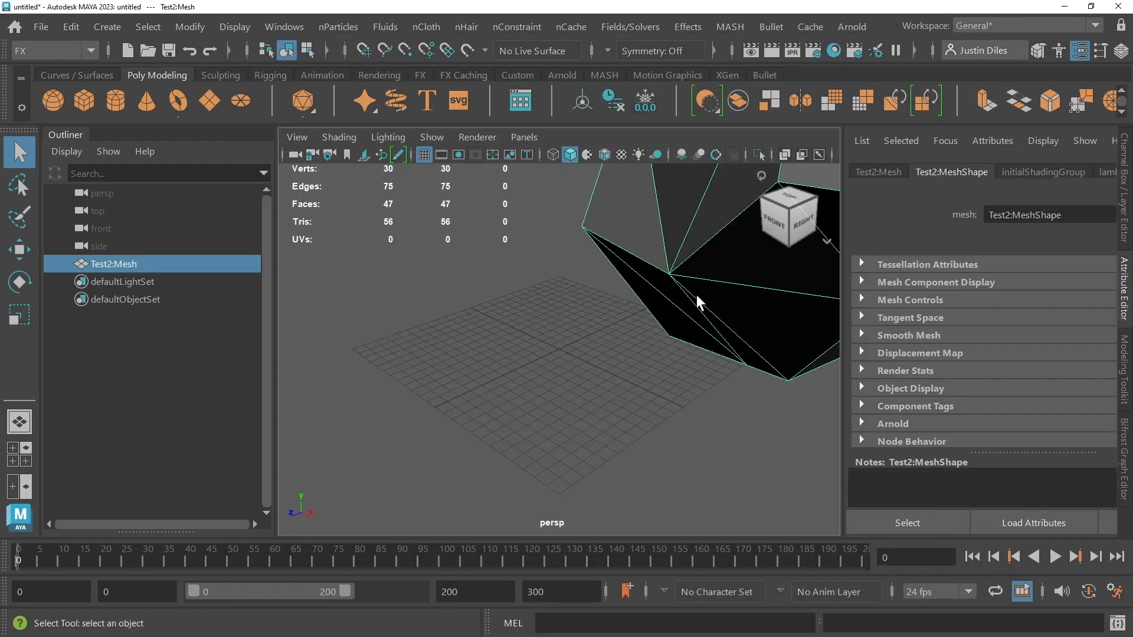
key(f)
click(710, 334)
alt+drag(711, 334, 703, 338)
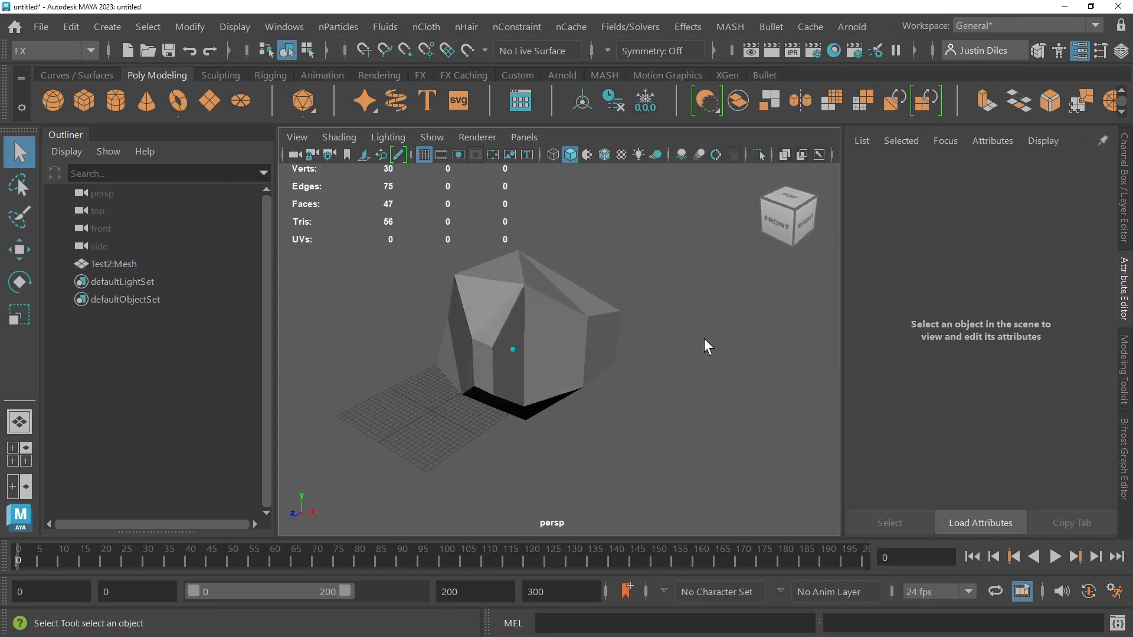
alt+middle_drag(703, 338, 650, 339)
mouse_move(650, 339)
alt+right_down()
mouse_move(686, 335)
mouse_move(613, 331)
alt+right_up()
alt+middle_drag(614, 331, 641, 337)
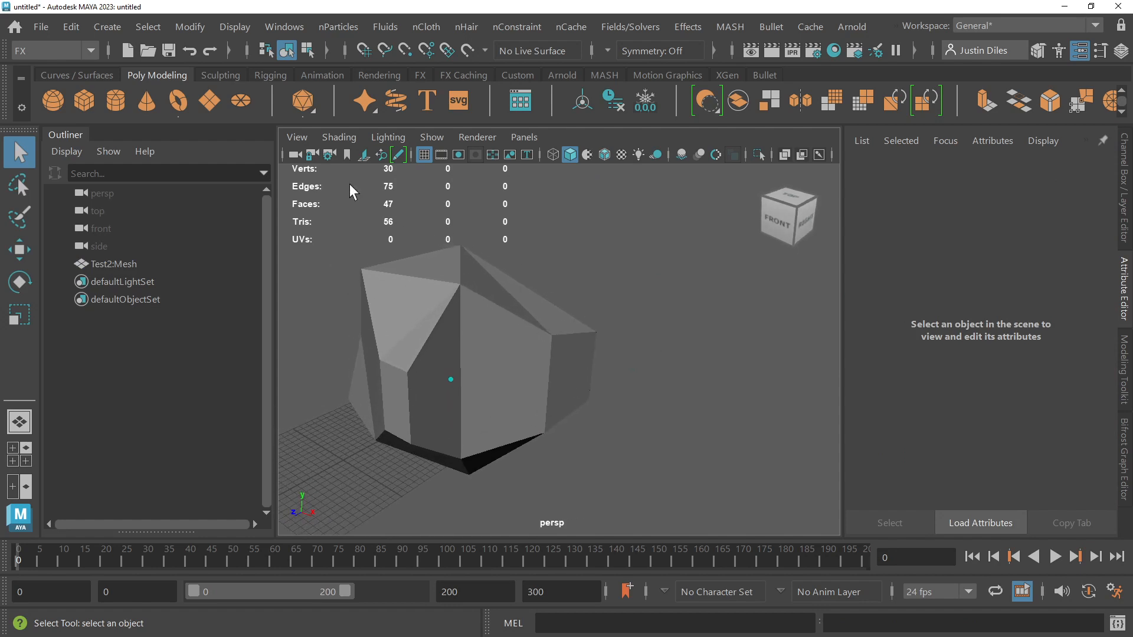
click(331, 140)
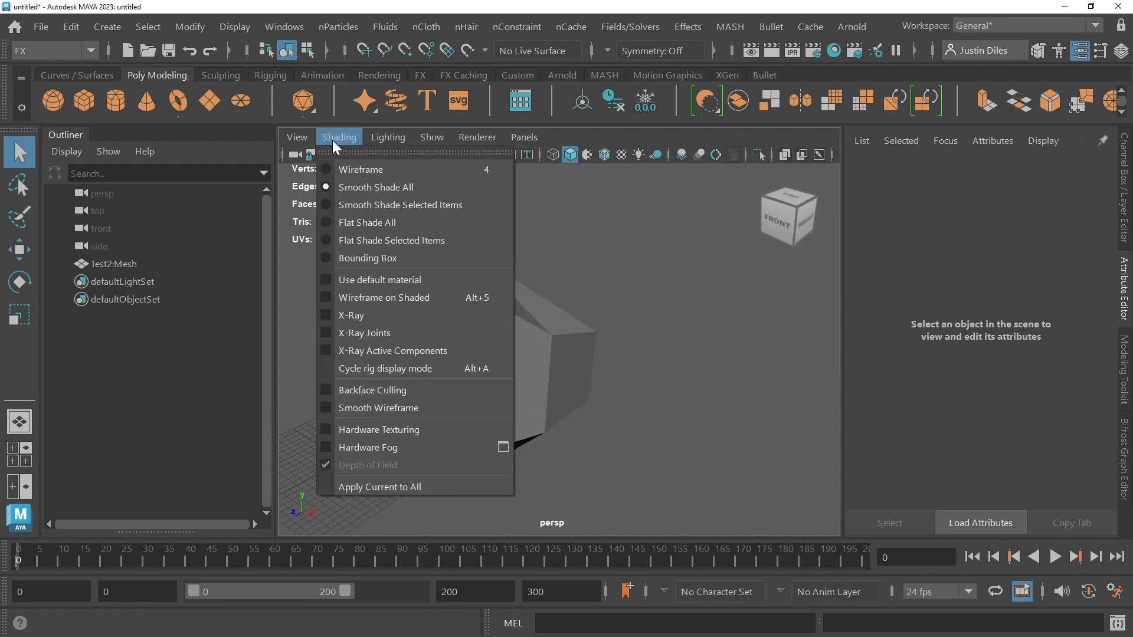
click(356, 297)
Step: Examine the mesh's edges and faces from different angles and distances
alt+drag(678, 258, 653, 272)
scroll(597, 321, up, 4)
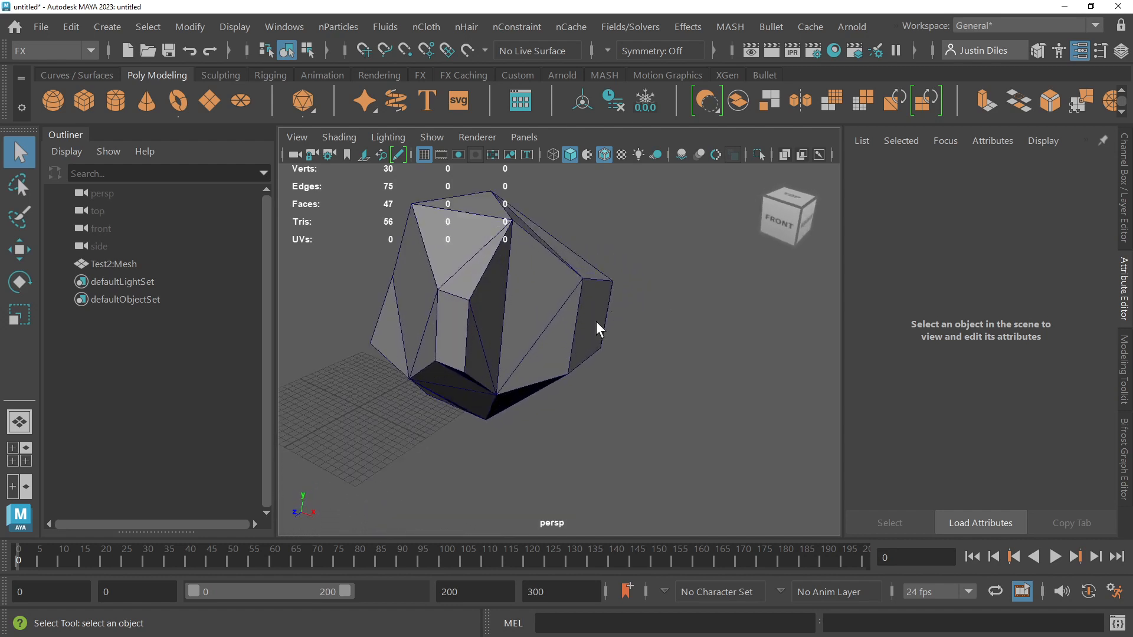
scroll(597, 321, down, 10)
scroll(603, 320, up, 9)
scroll(596, 321, down, 5)
scroll(584, 327, up, 6)
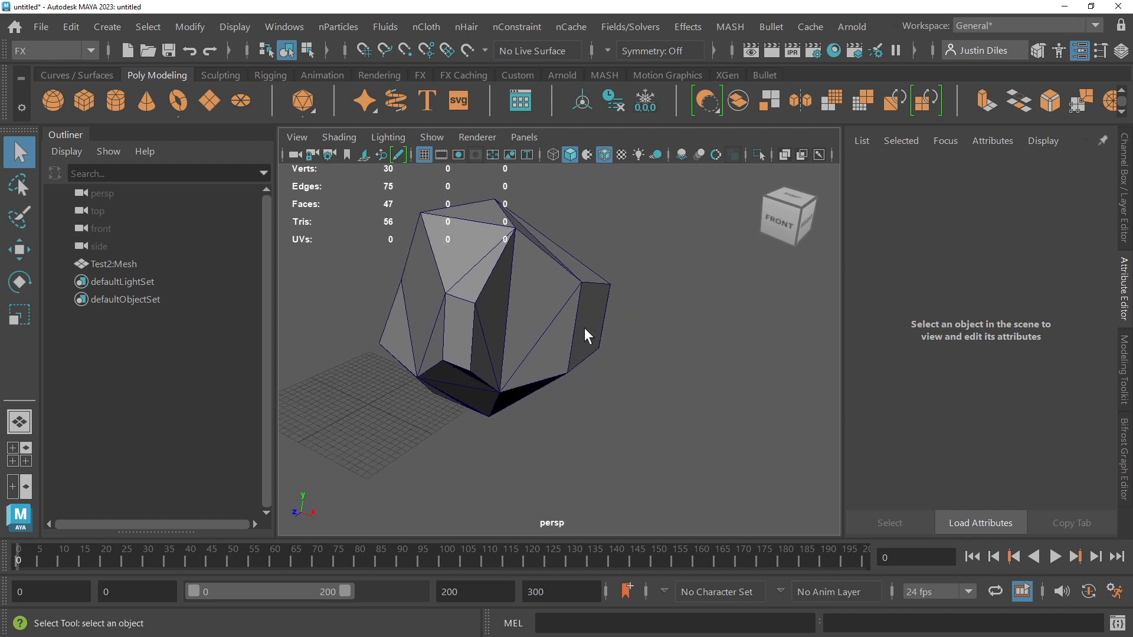
scroll(585, 328, down, 1)
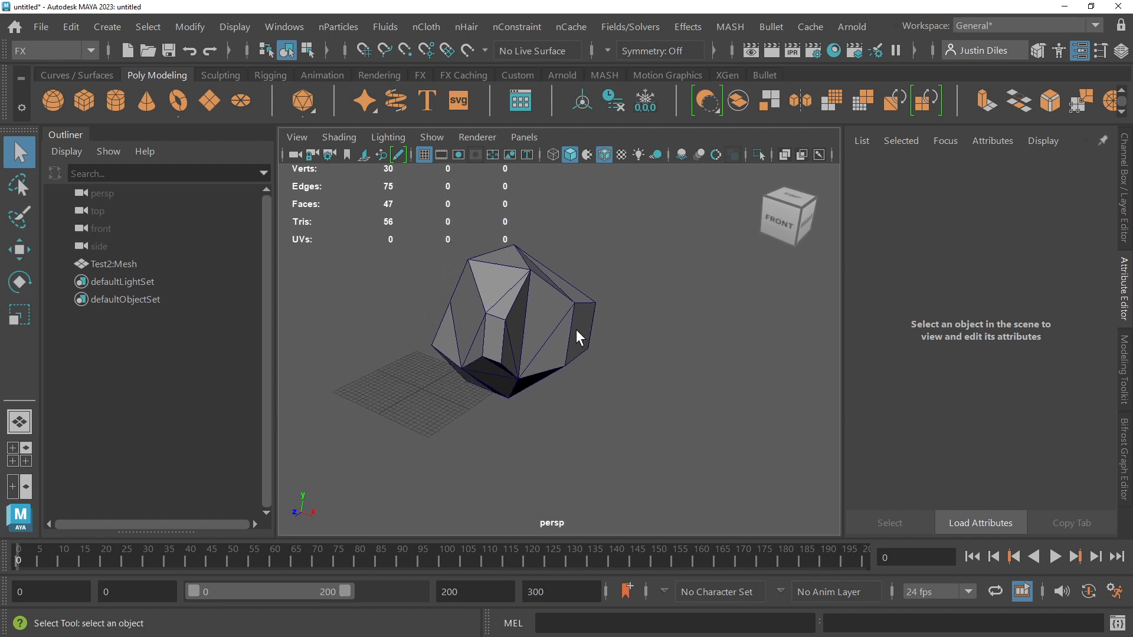
alt+drag(560, 362, 525, 389)
Step: Select and frame the mesh, inspect it from several sides including a low front view, and clear the selection
click(512, 328)
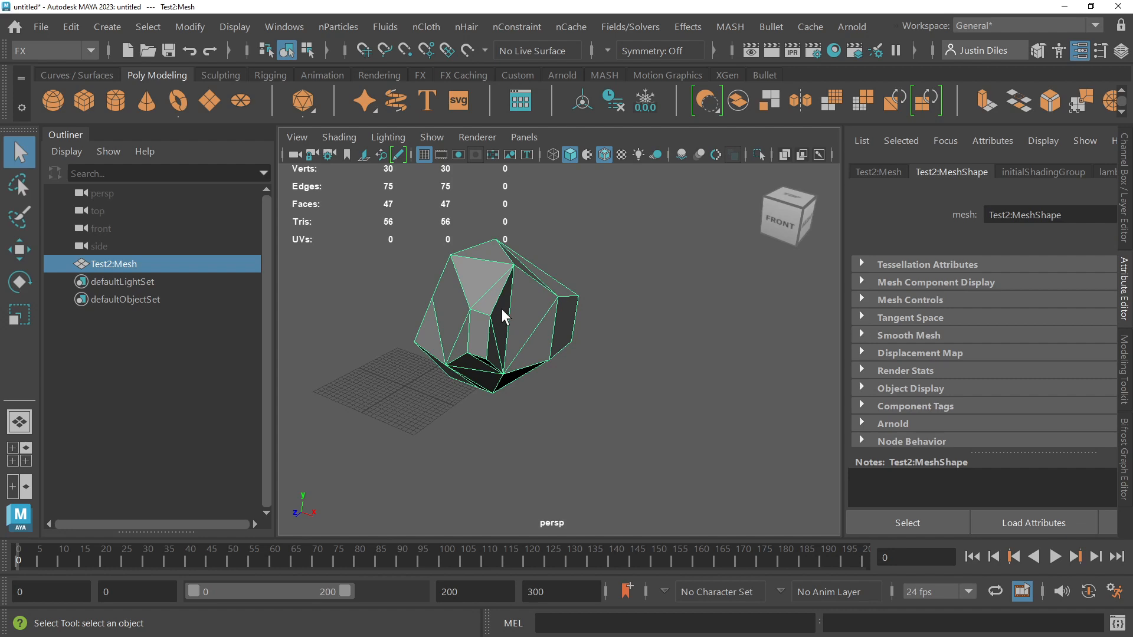
key(f)
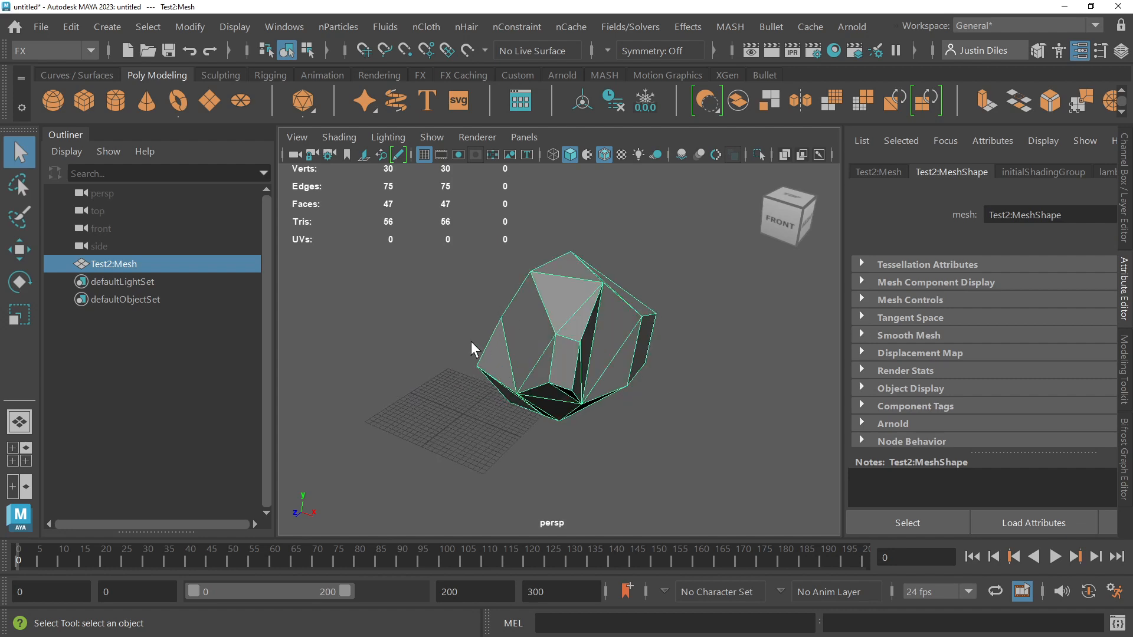
alt+drag(473, 344, 445, 344)
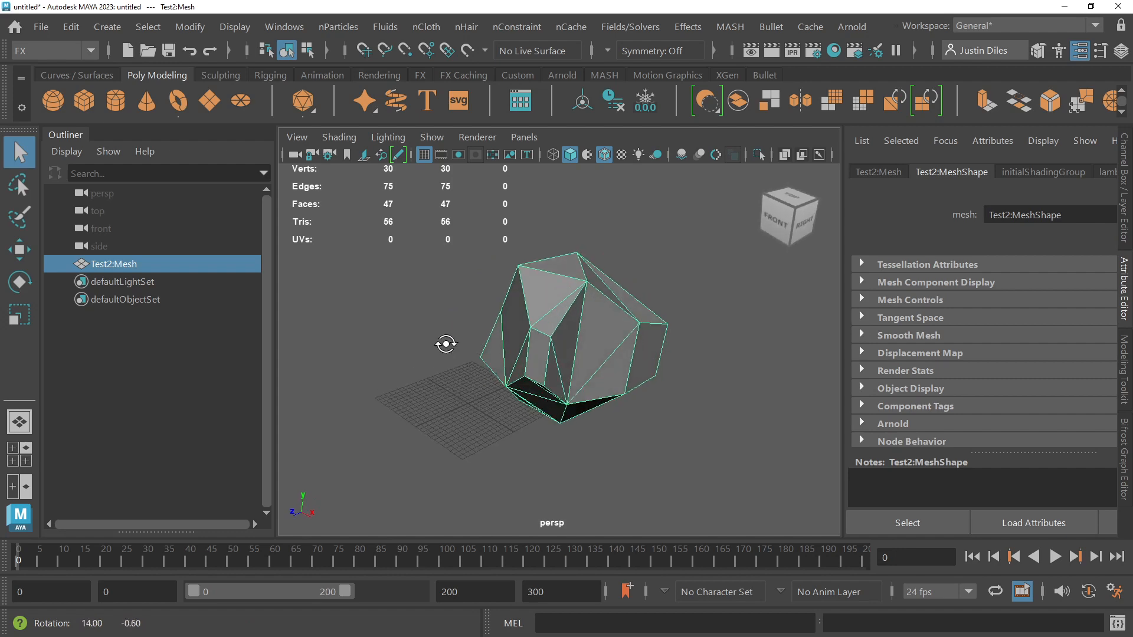
click(795, 210)
click(793, 216)
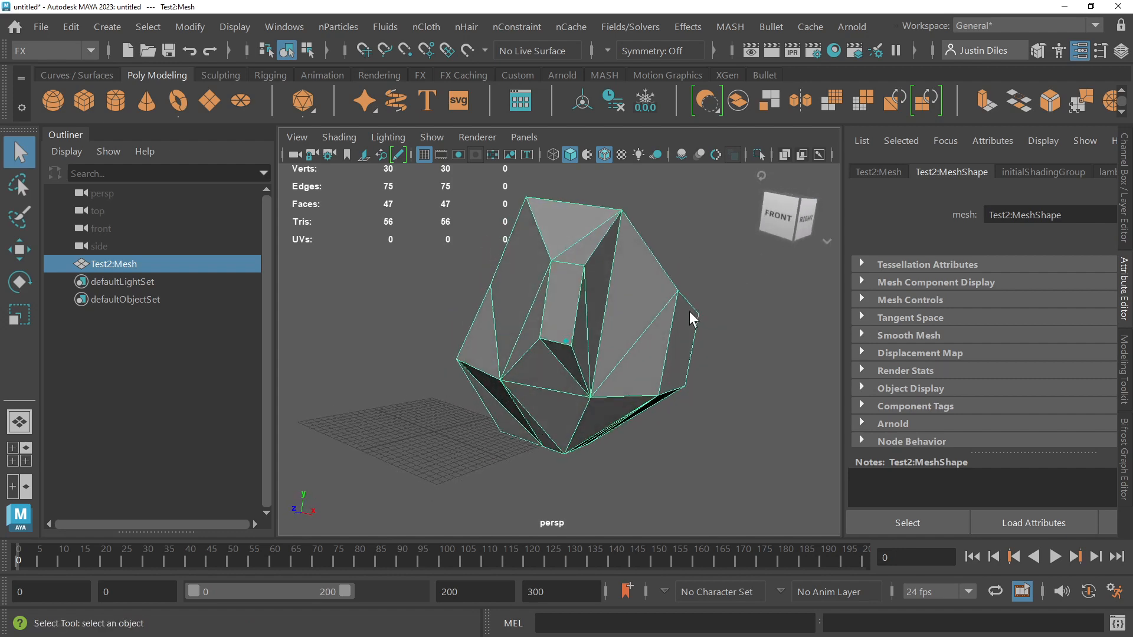
scroll(690, 310, down, 8)
scroll(644, 306, up, 4)
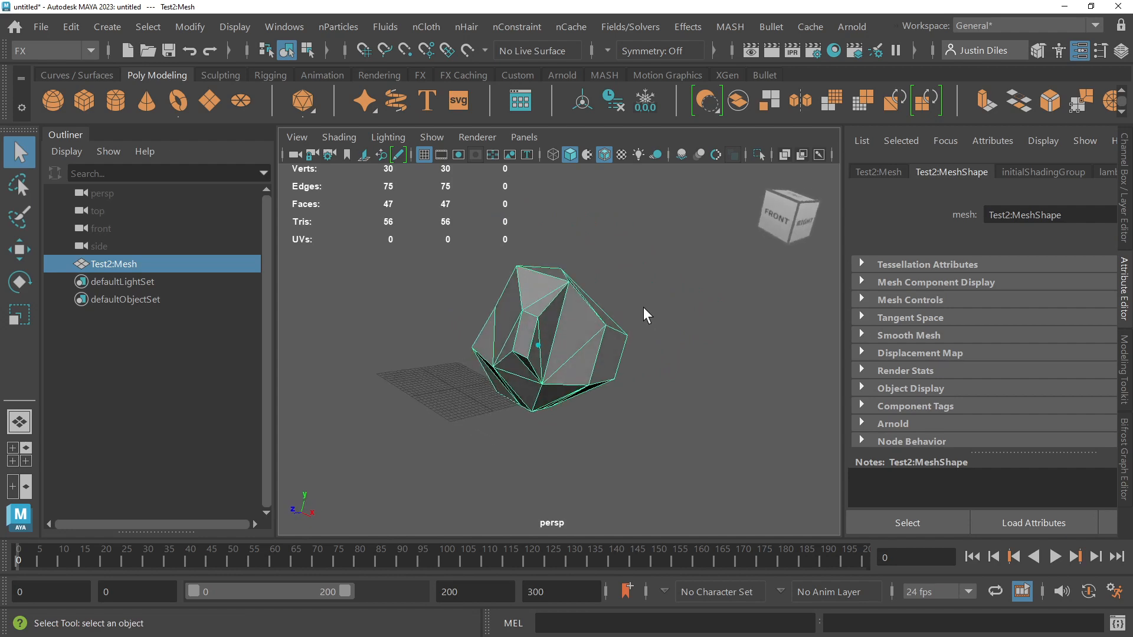
scroll(644, 307, up, 5)
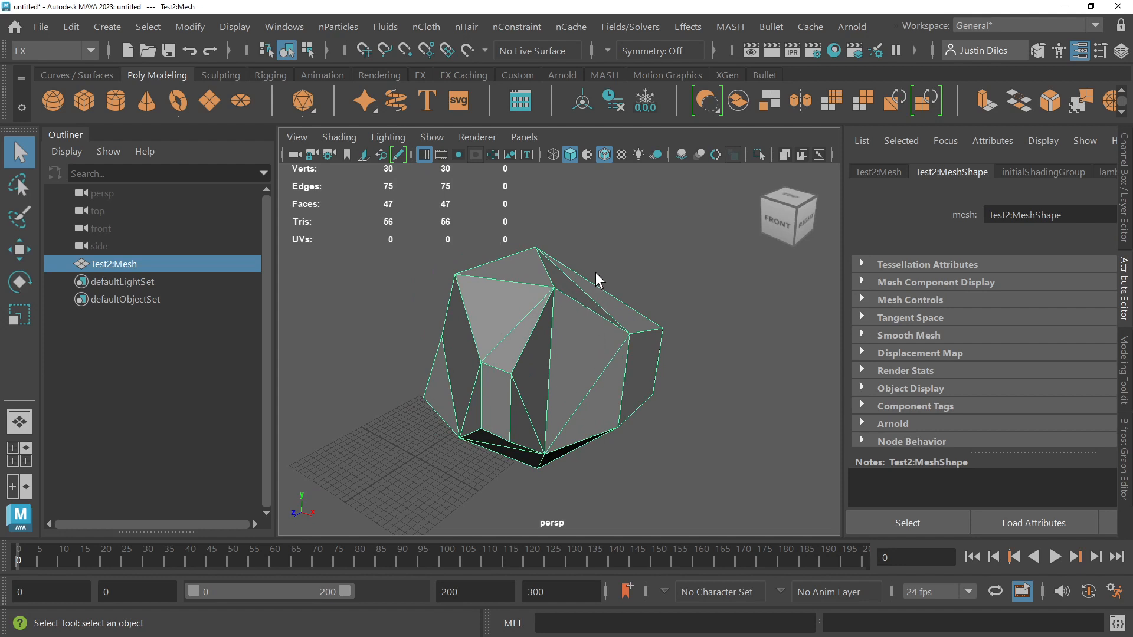
click(625, 263)
key(f)
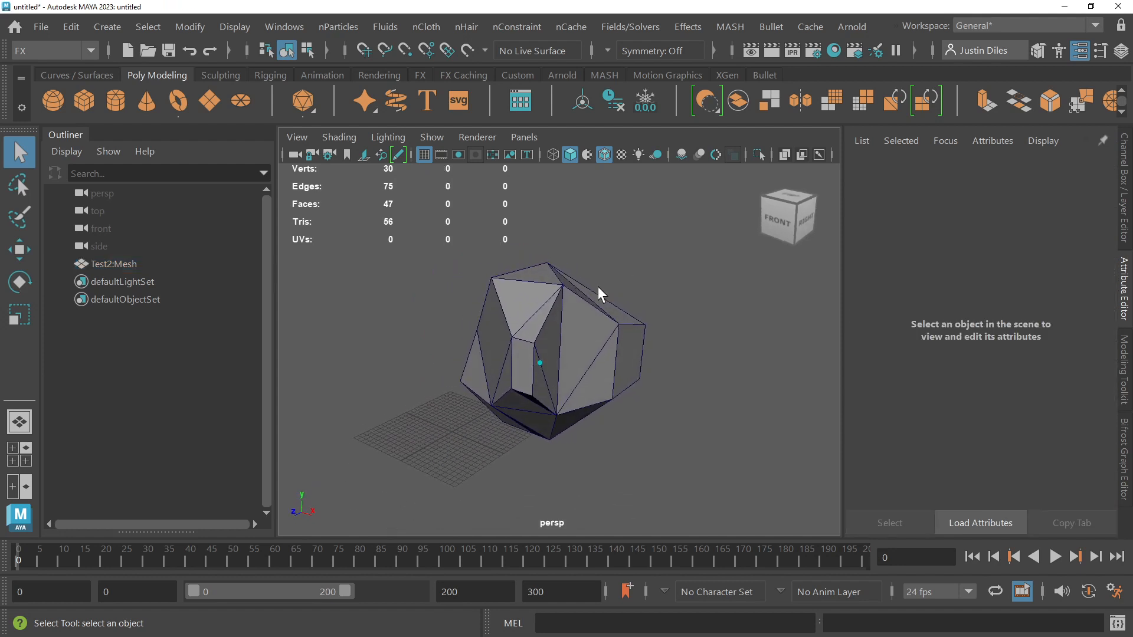
Step: Select the mesh and cycle through the Move, Rotate and Scale manipulators
click(566, 318)
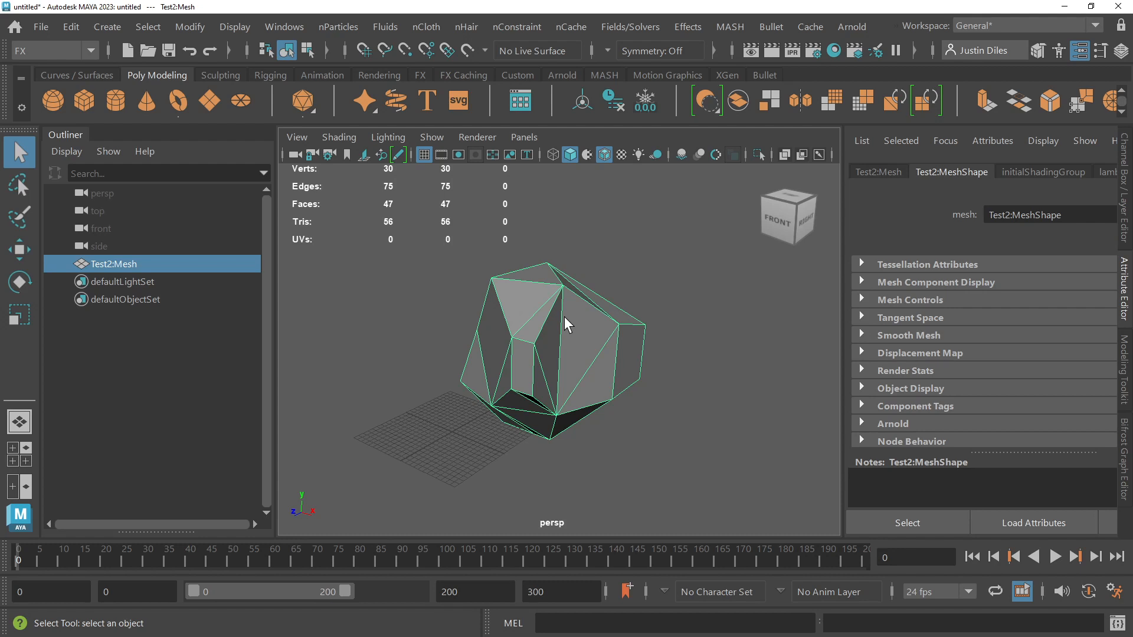
key(w)
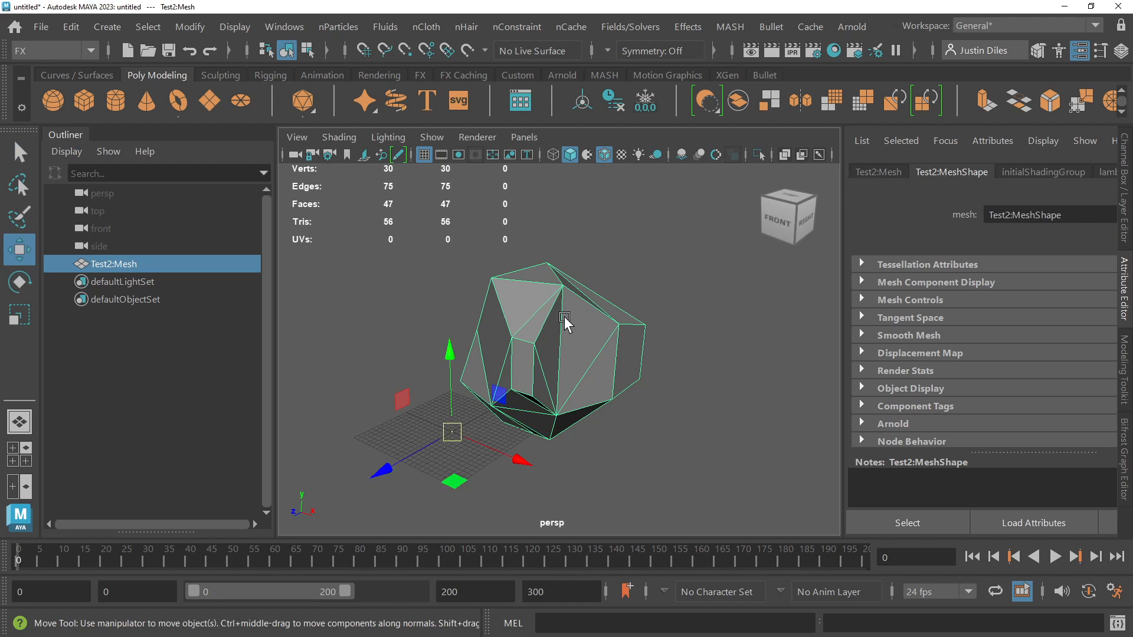
key(e)
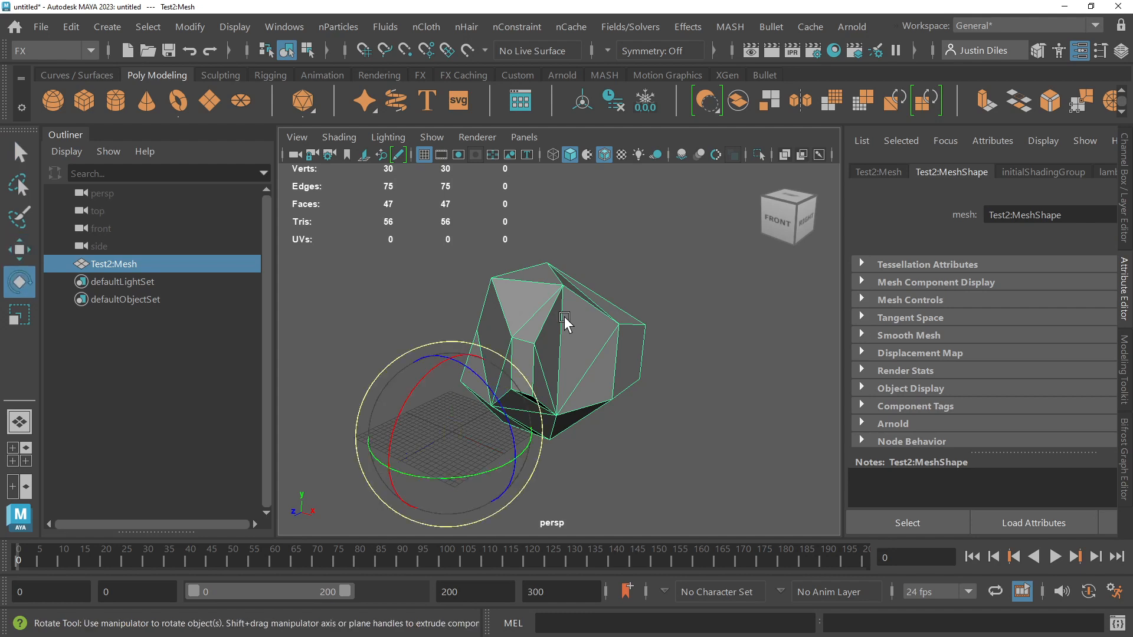
key(r)
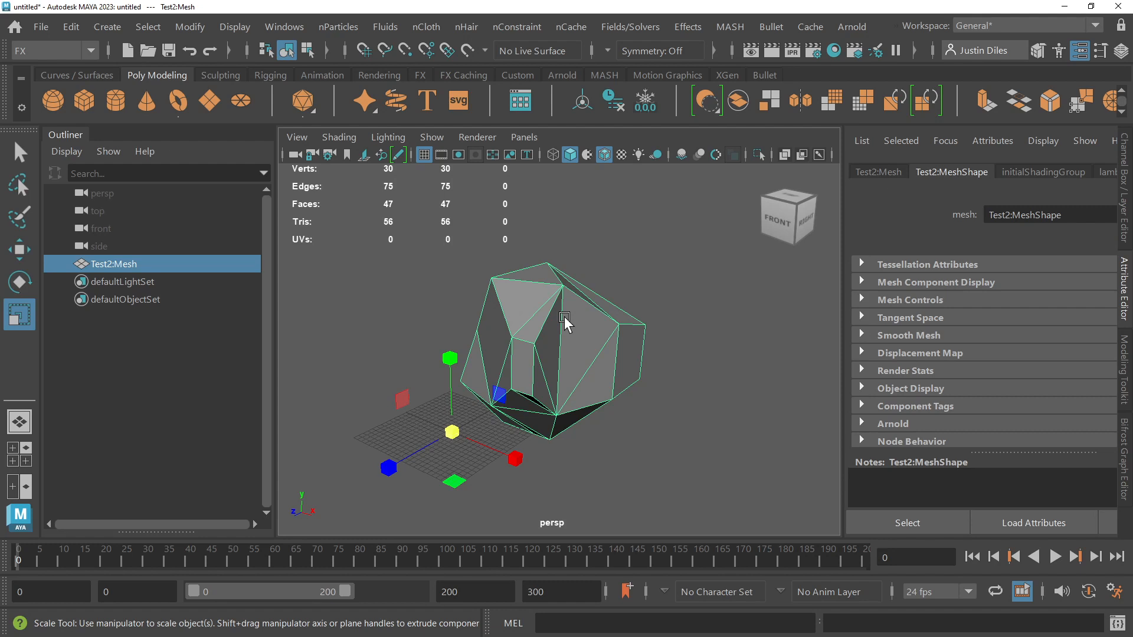
Step: Center the mesh's pivot with the Move manipulator active and freeze its transformations
key(w)
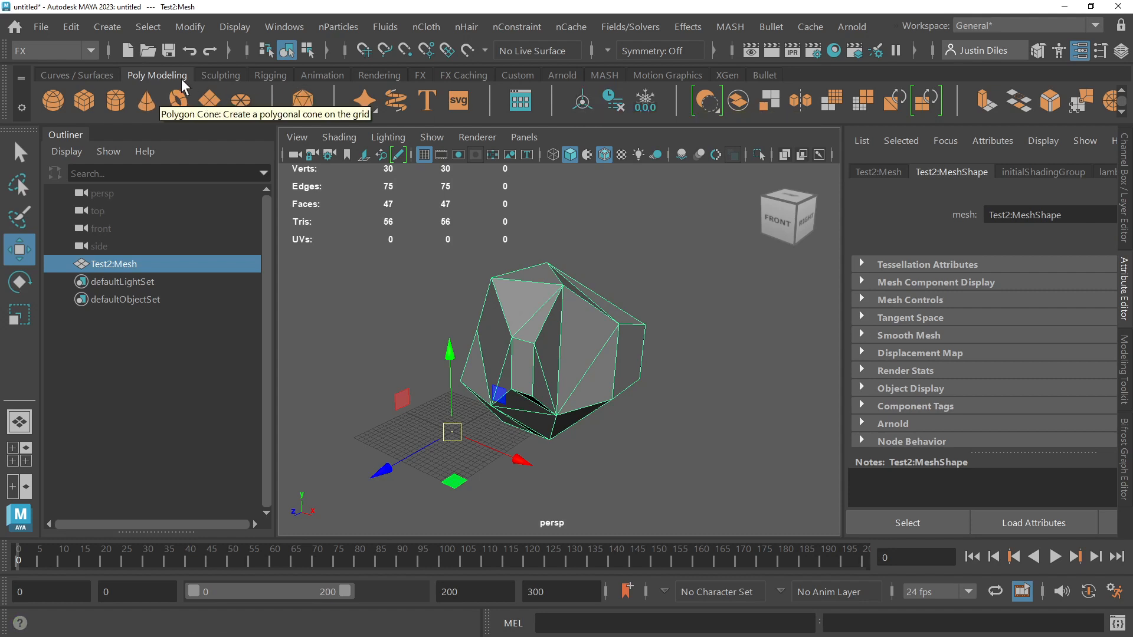
click(583, 101)
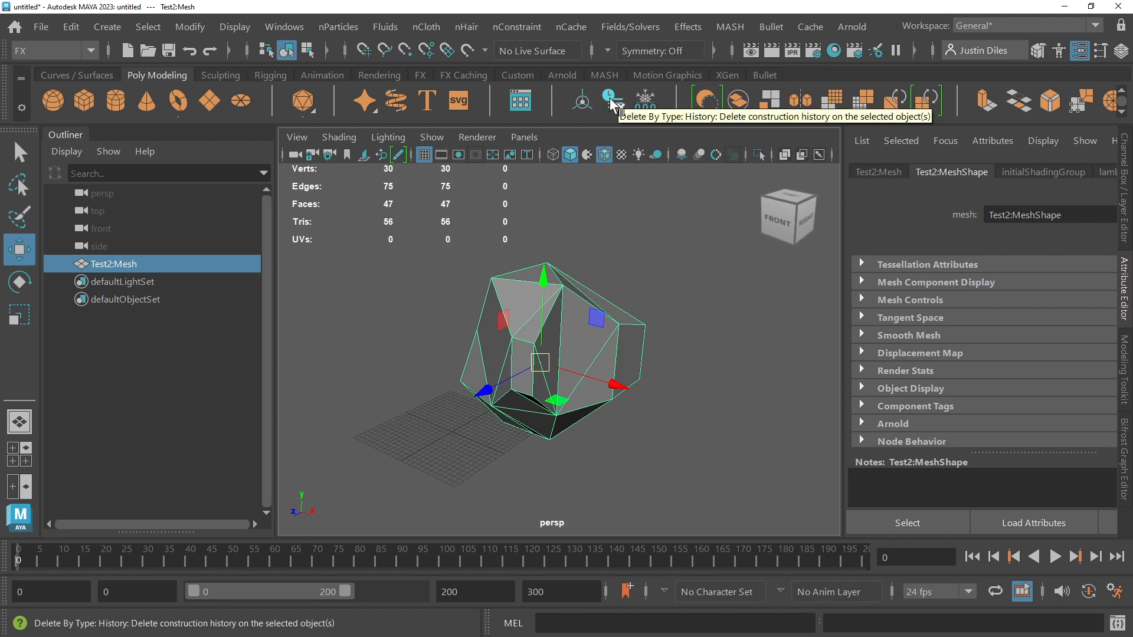
click(647, 103)
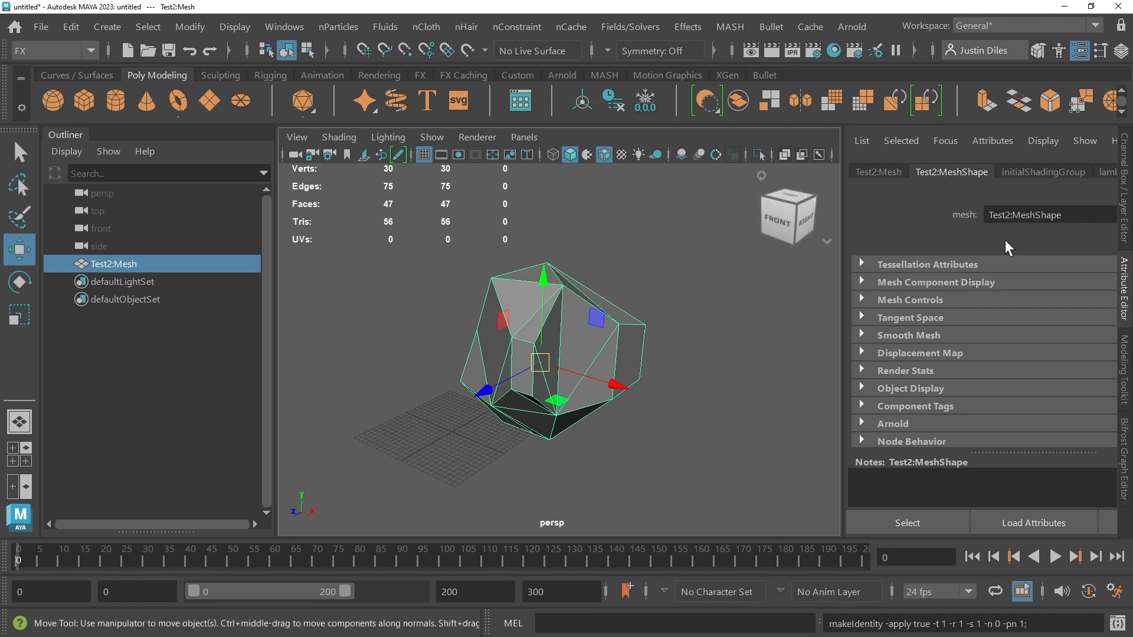
Step: With the mesh's channel values displayed, raise it to a Translate Y of about 17.96 and freeze its transformations again
click(1124, 165)
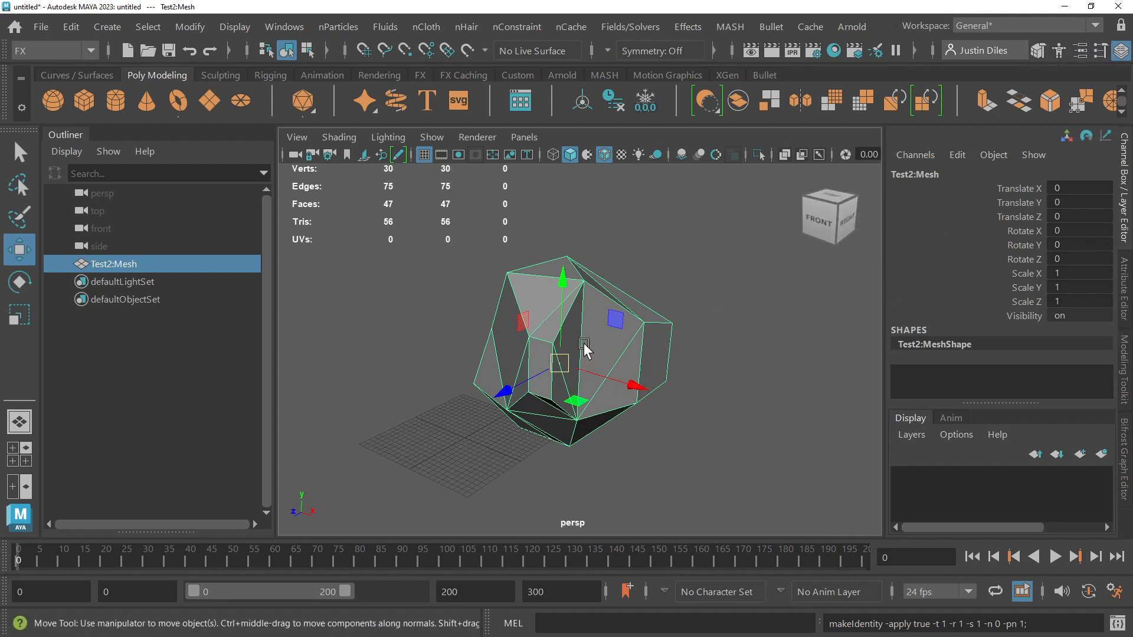
drag(562, 283, 563, 216)
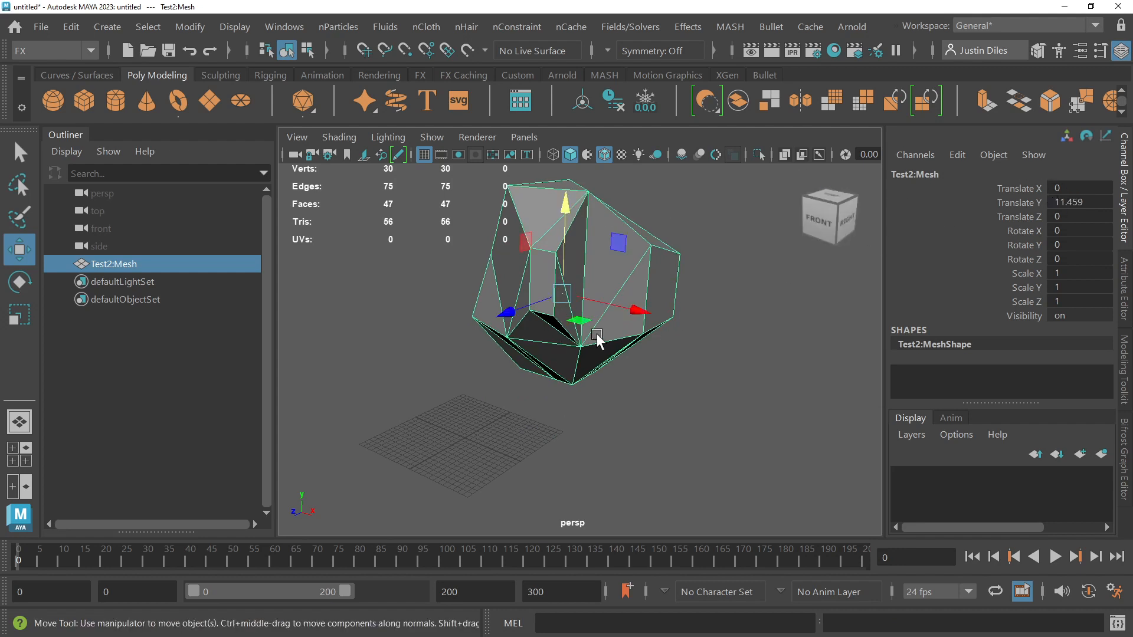
alt+drag(611, 328, 587, 188)
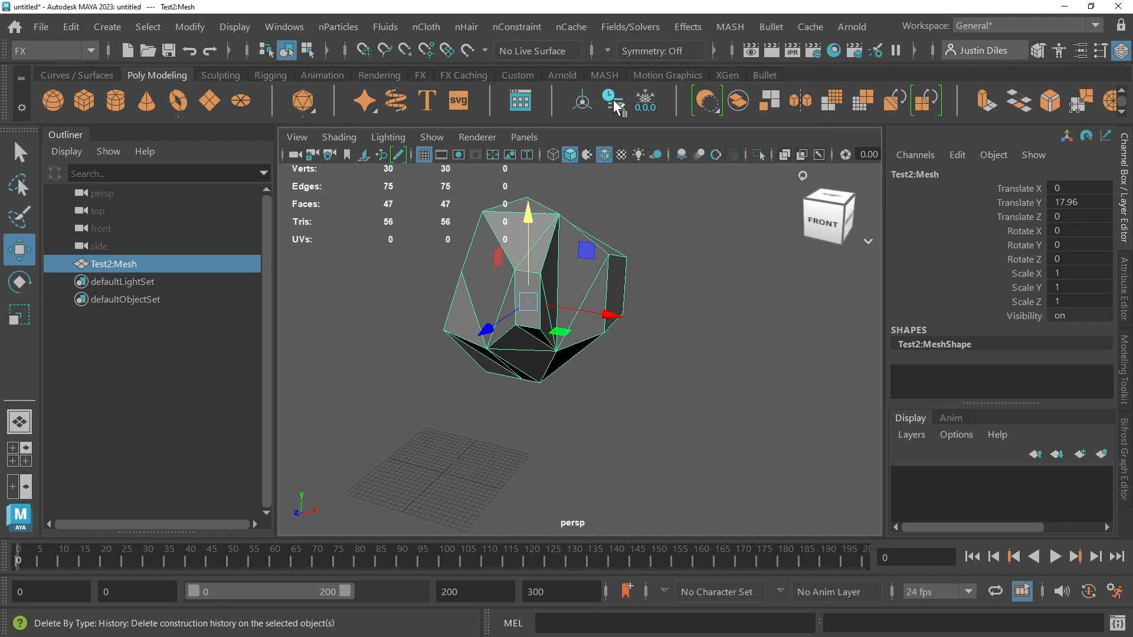
click(650, 106)
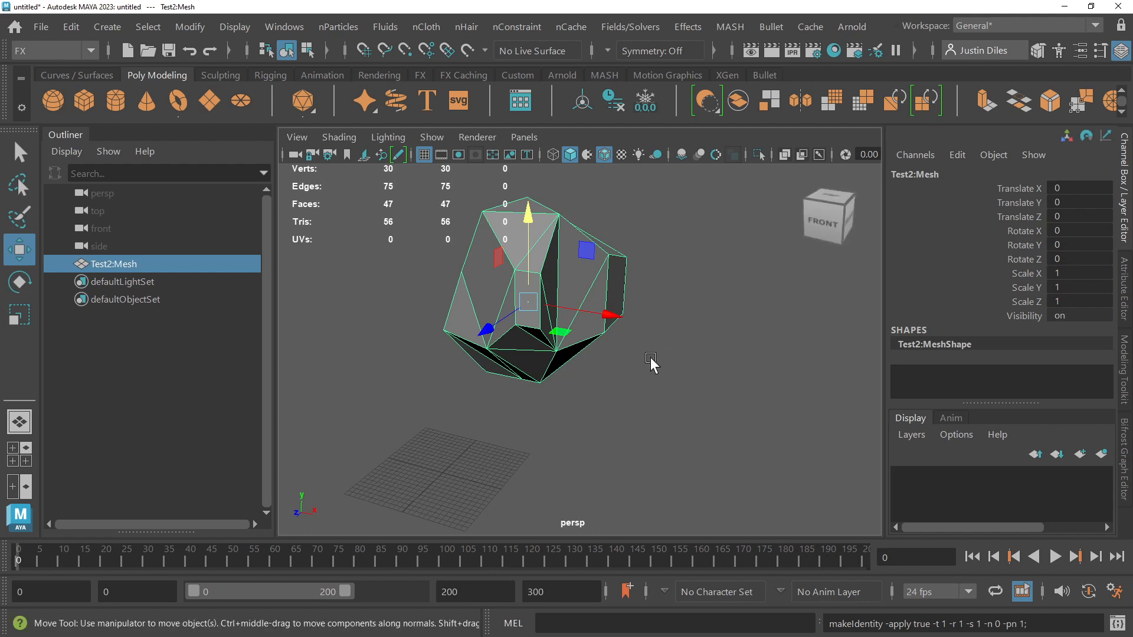
Step: Switch the menu set to Modeling and back to FX
mouse_move(606, 359)
alt+mouse_down()
mouse_move(608, 374)
mouse_move(653, 360)
alt+mouse_up()
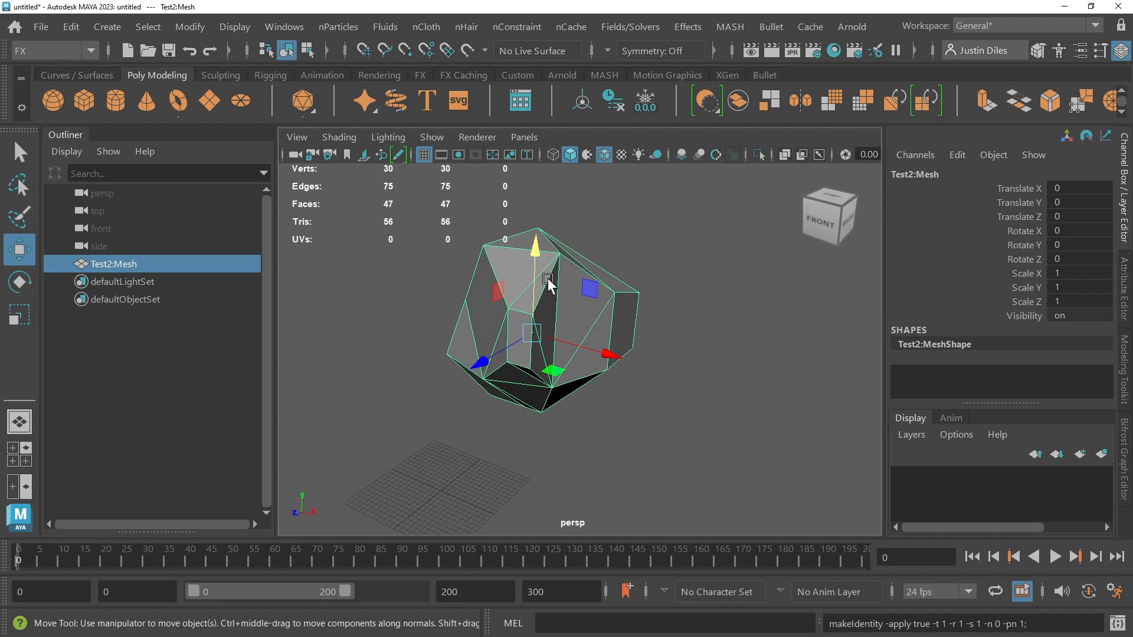
click(89, 50)
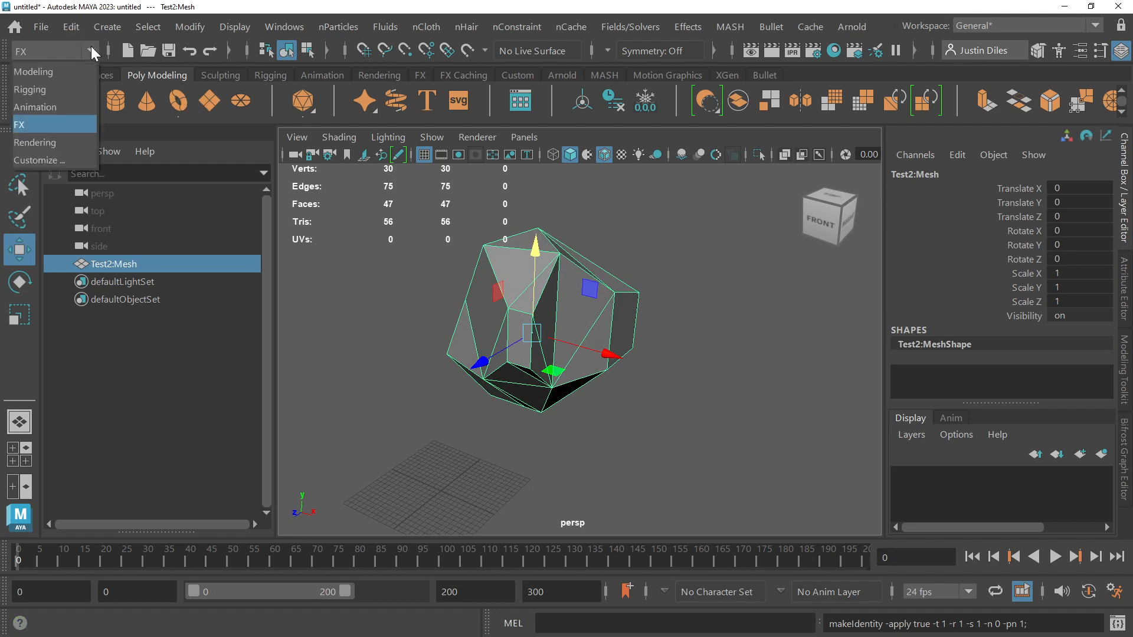
click(62, 72)
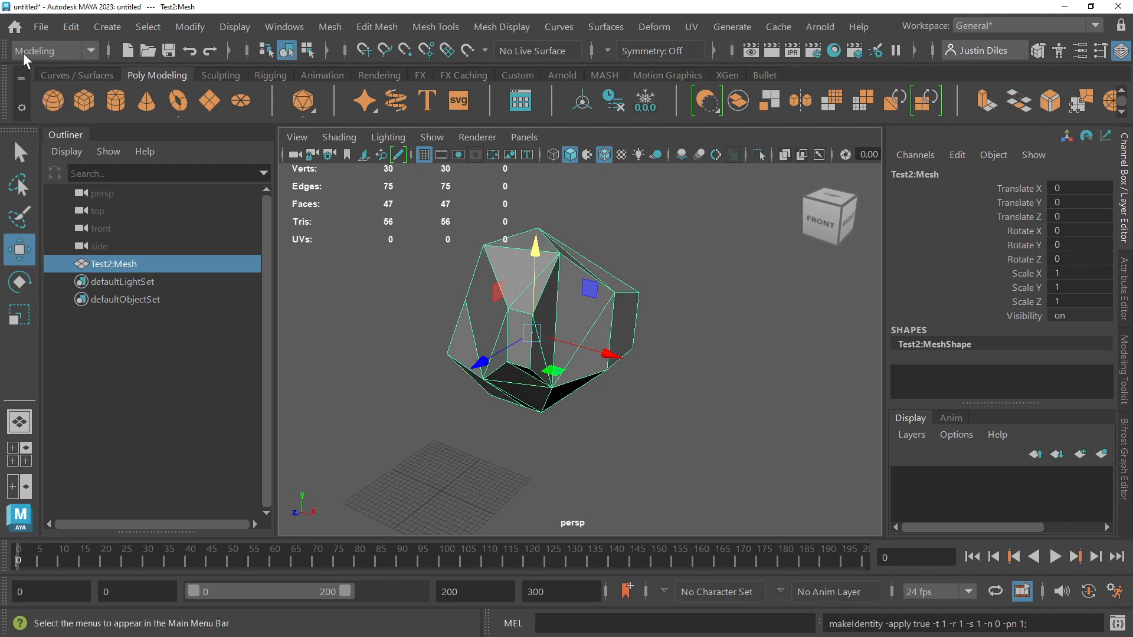
click(90, 49)
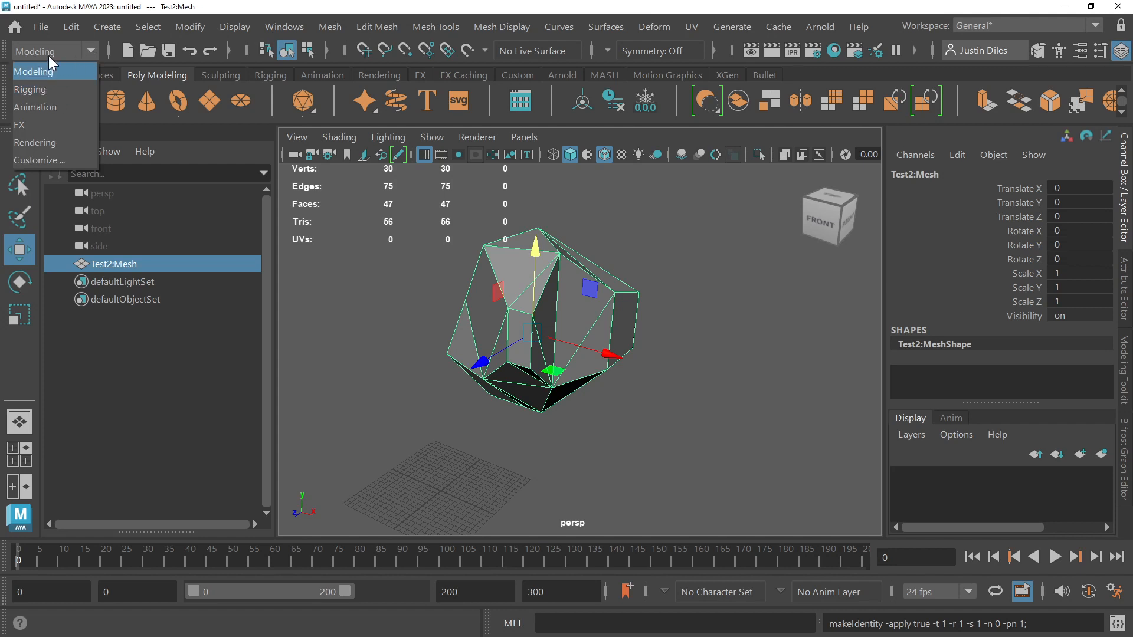
click(41, 126)
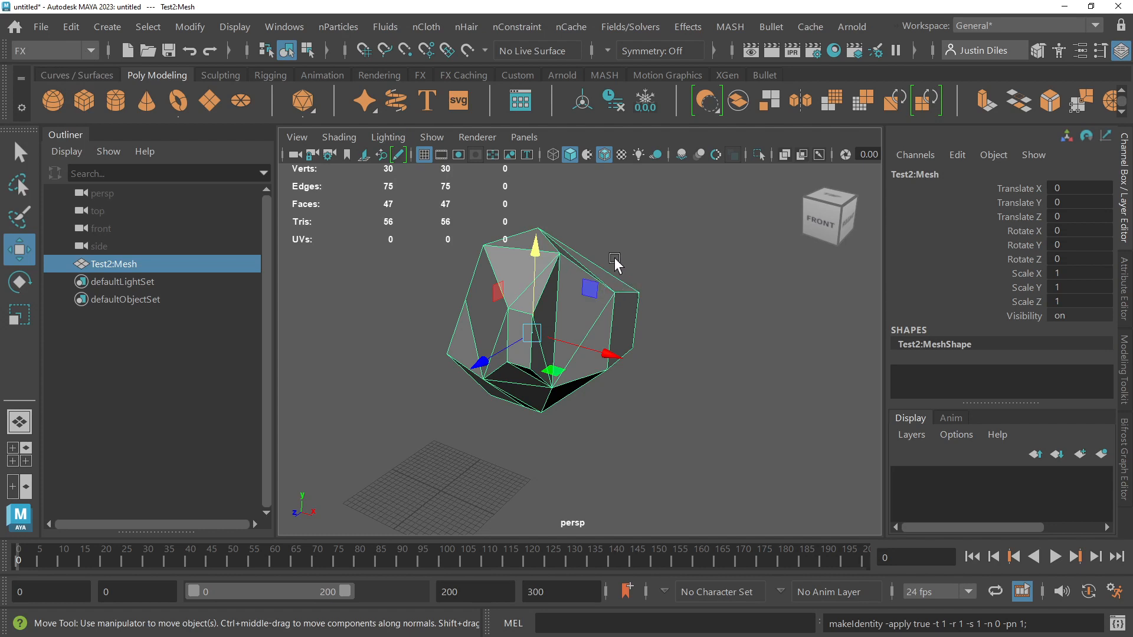
Step: Bring up the hotbox to view all menu sets, clear the selection, and reselect the mesh
key(space)
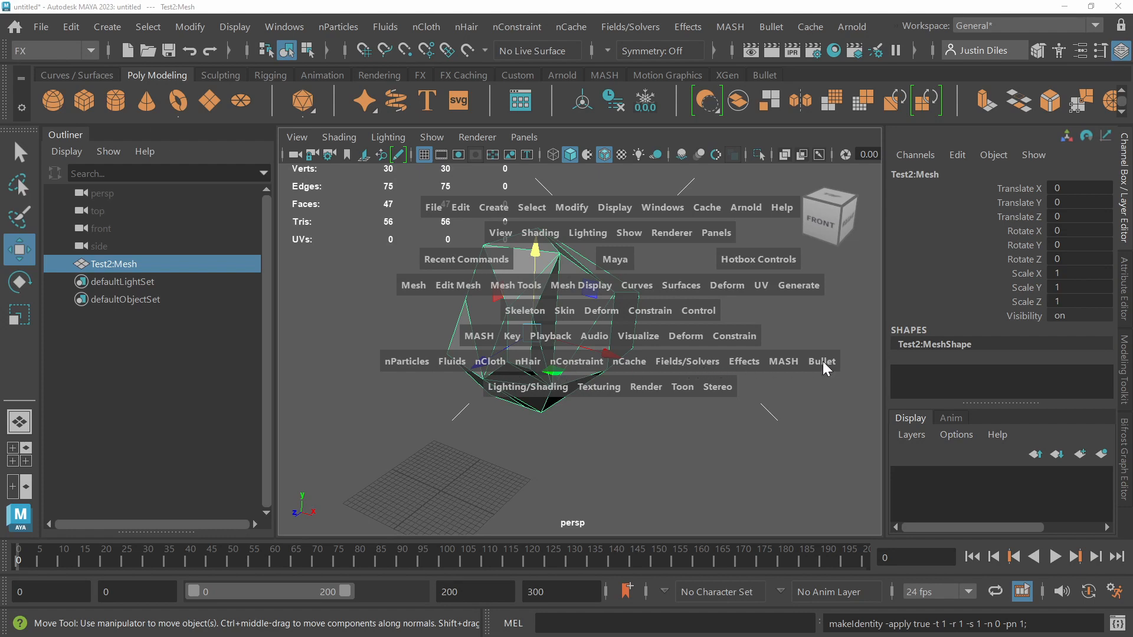
click(759, 324)
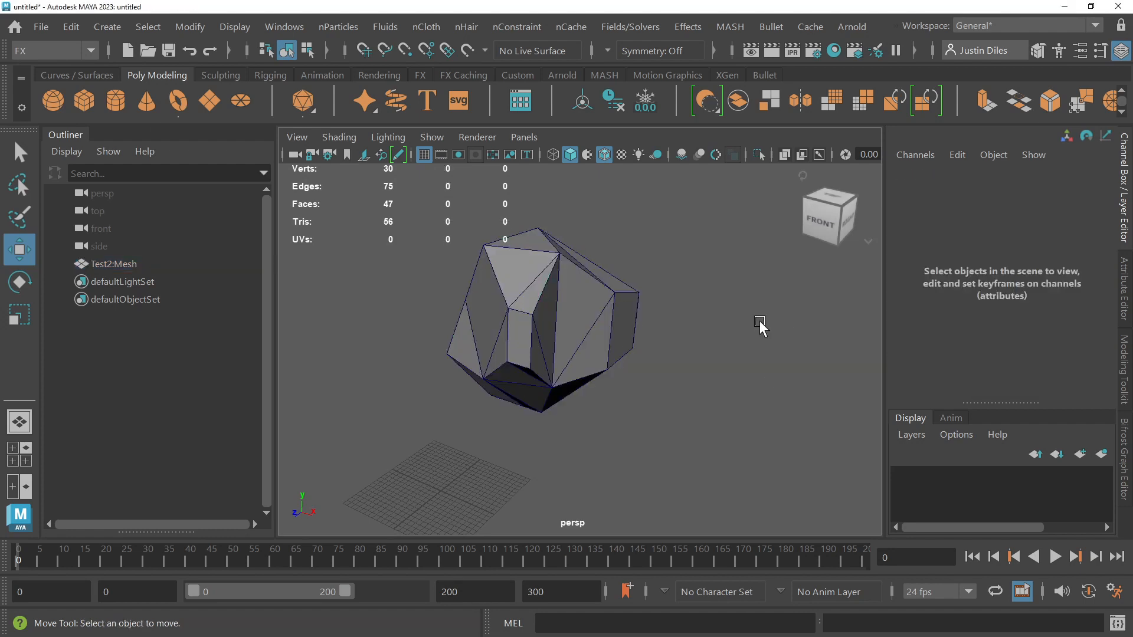
click(630, 294)
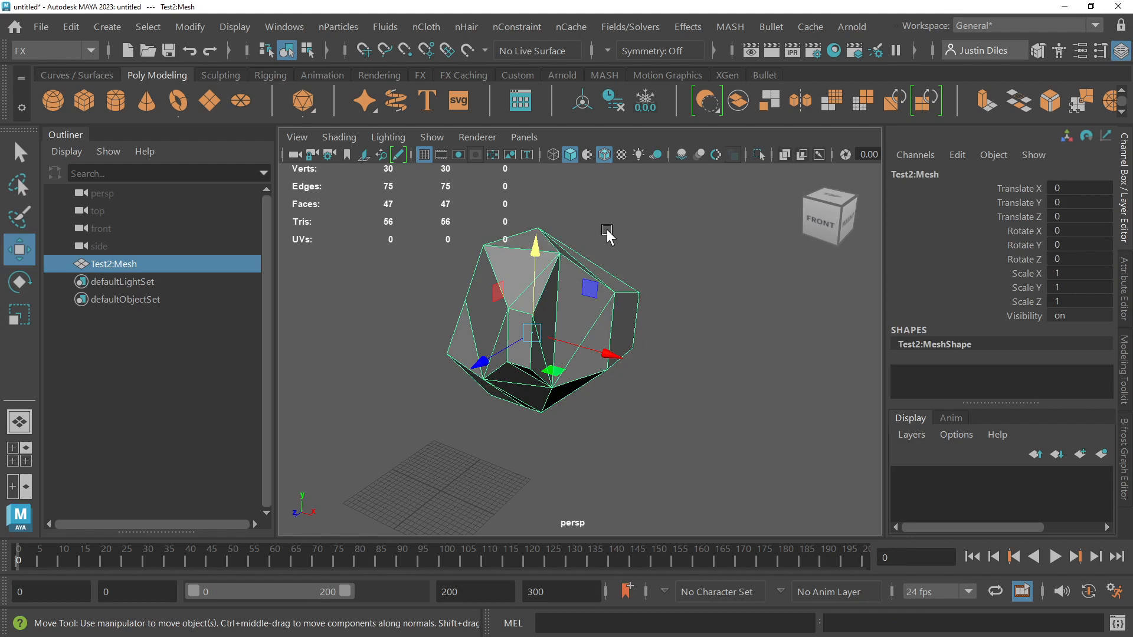
click(535, 248)
Step: Switch to the Modeling menu set and assign the existing lambert1 material to the mesh
click(91, 51)
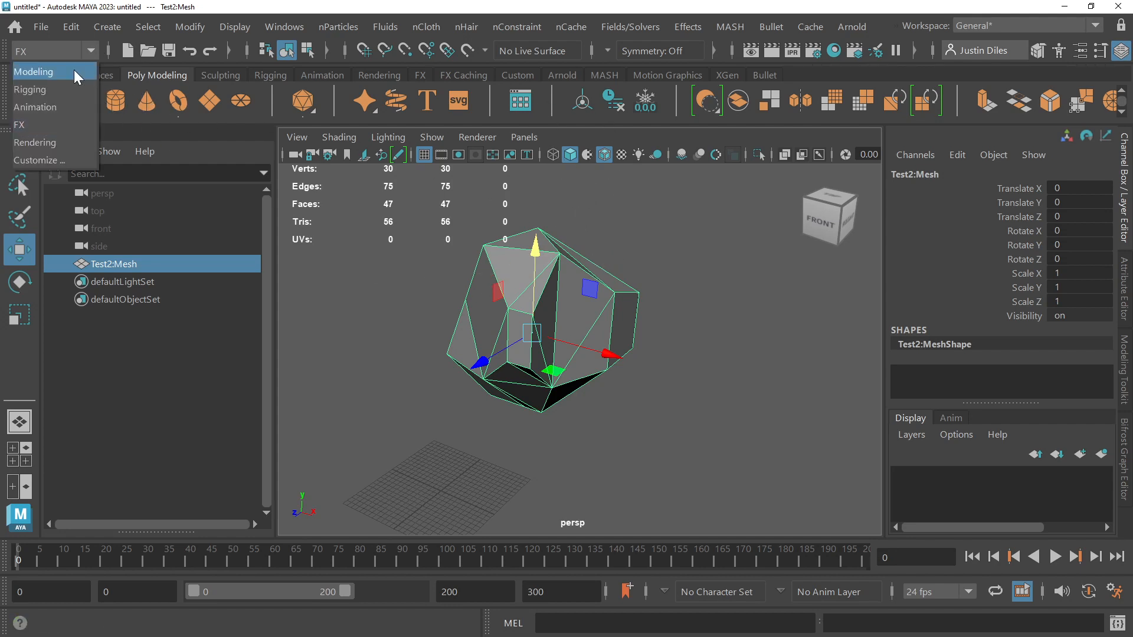
click(72, 71)
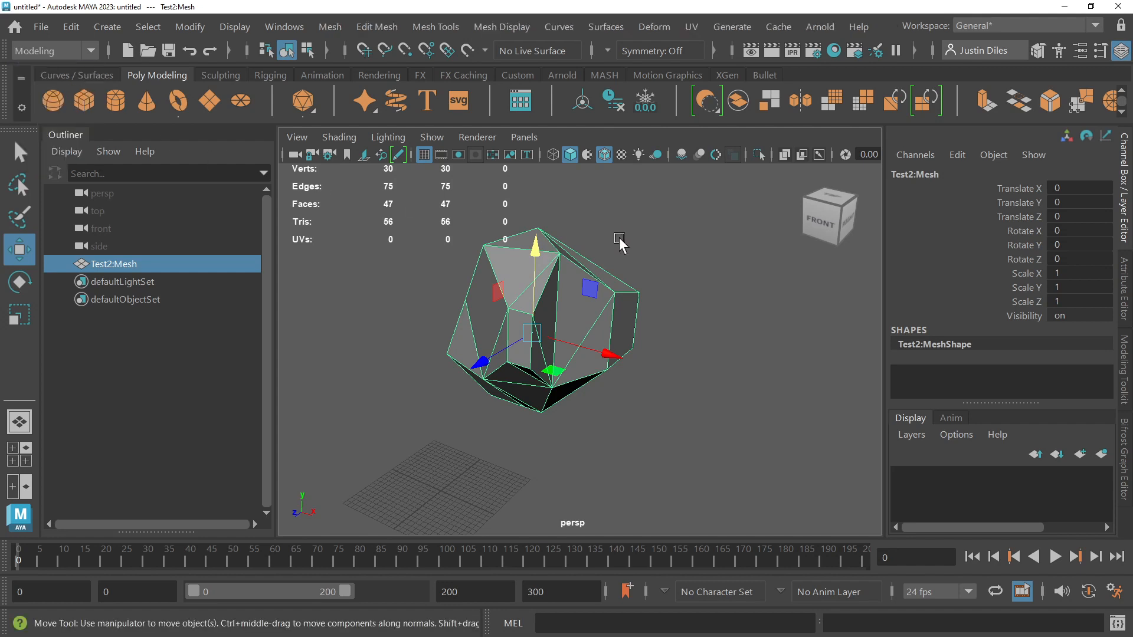
click(610, 267)
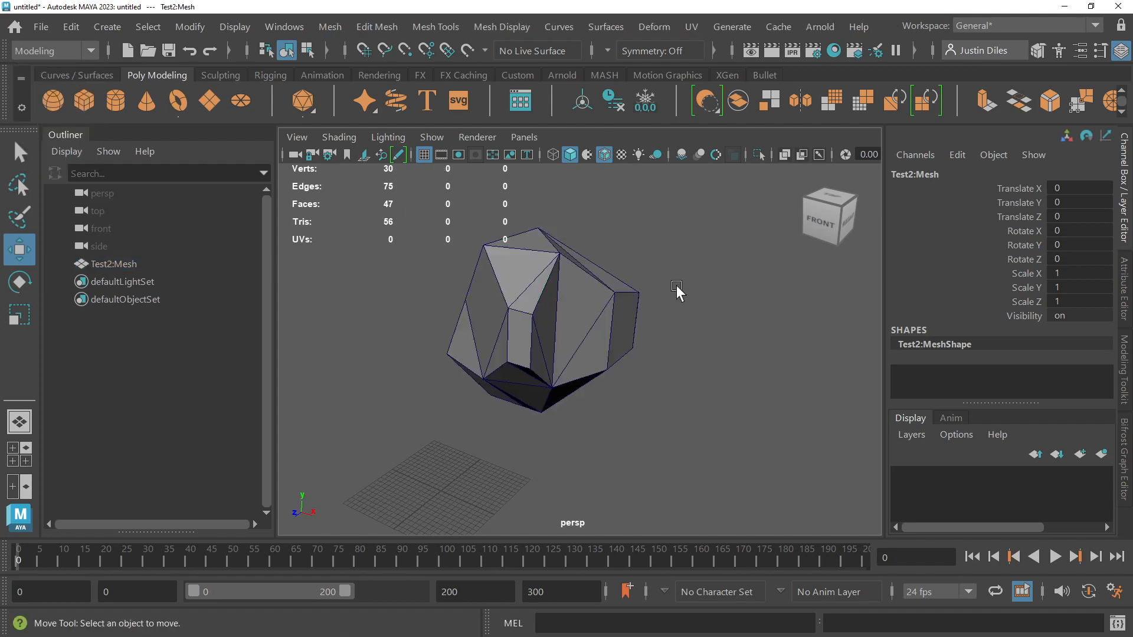
click(558, 307)
mouse_move(552, 305)
right_down()
mouse_move(568, 298)
mouse_move(559, 531)
mouse_move(559, 499)
mouse_move(540, 625)
mouse_move(550, 595)
mouse_move(556, 624)
mouse_move(588, 631)
mouse_move(694, 583)
right_up()
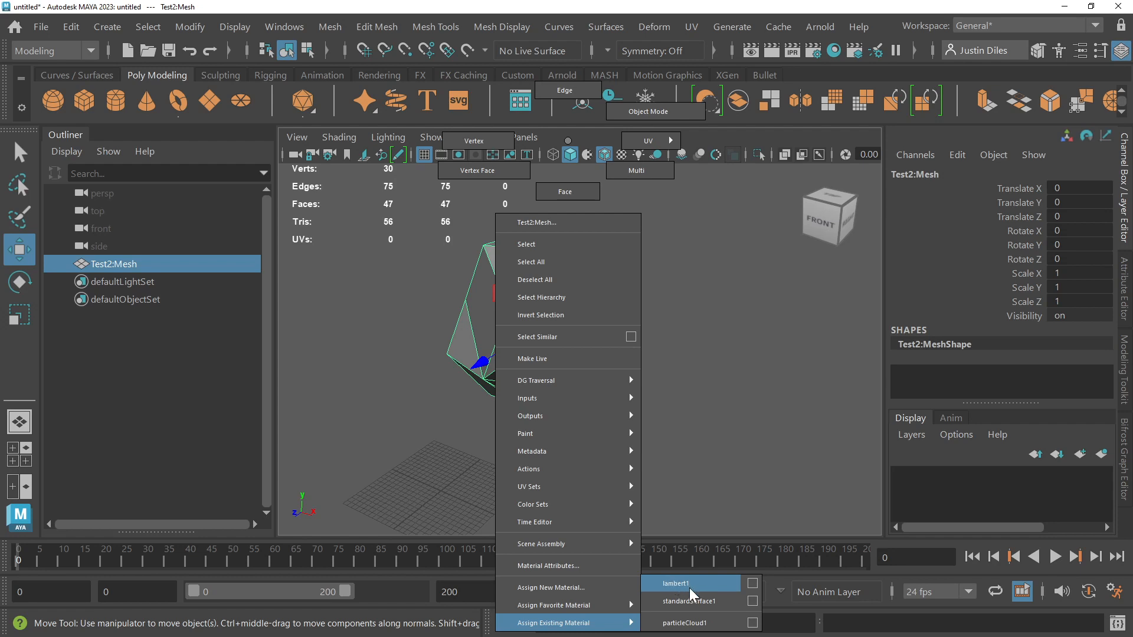
right_drag(689, 588, 689, 588)
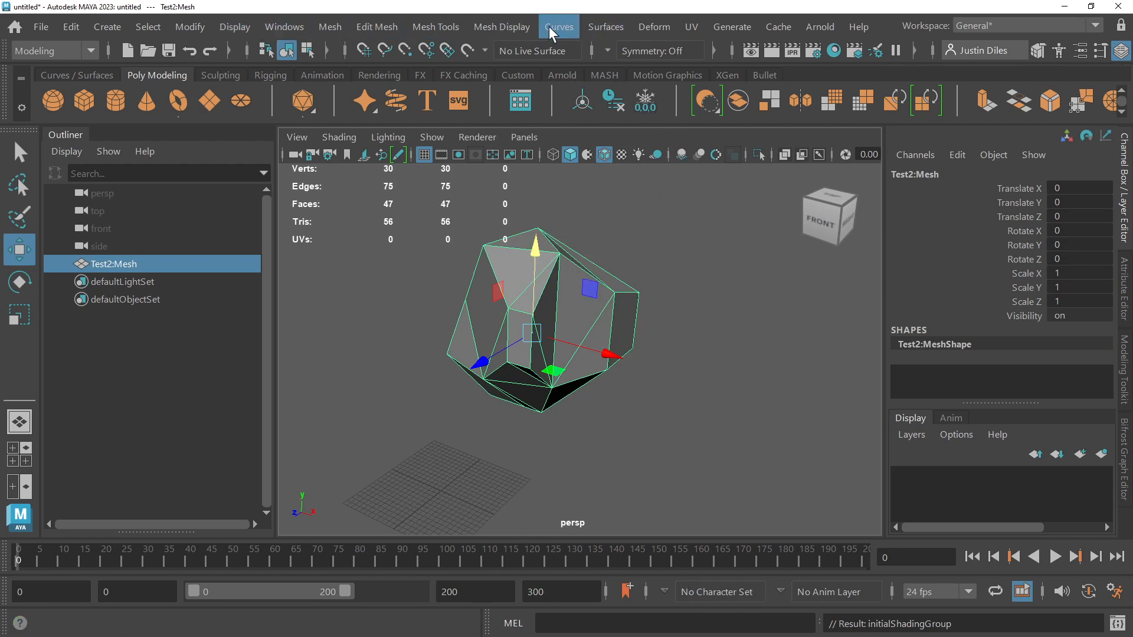
Step: Reverse the mesh's normals and clear the selection to view the shading
click(444, 24)
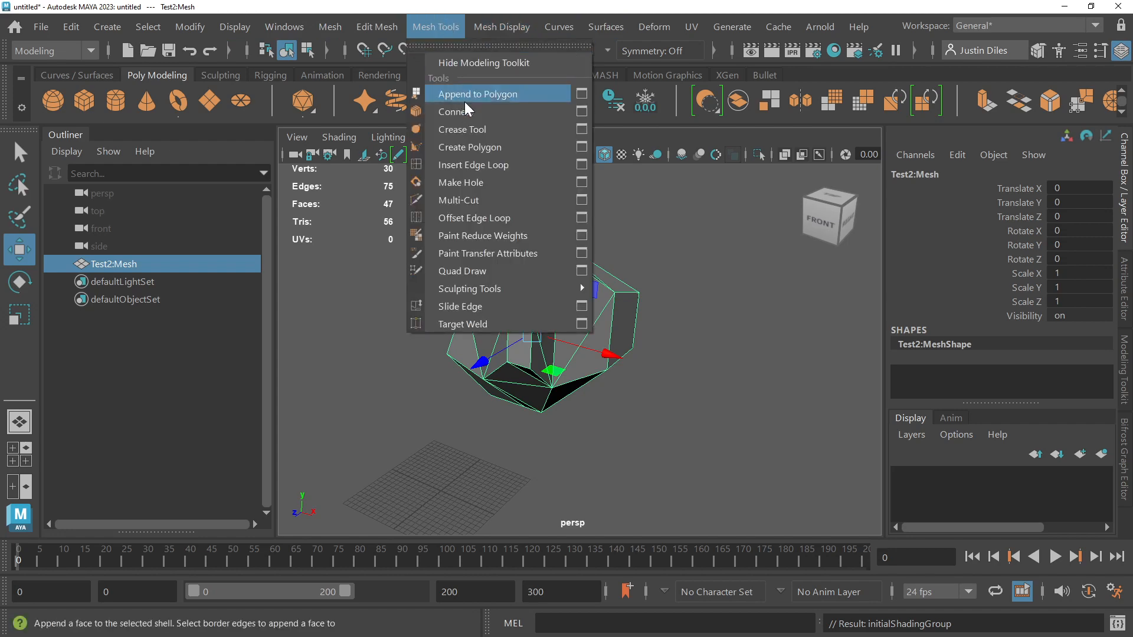
mouse_move(511, 19)
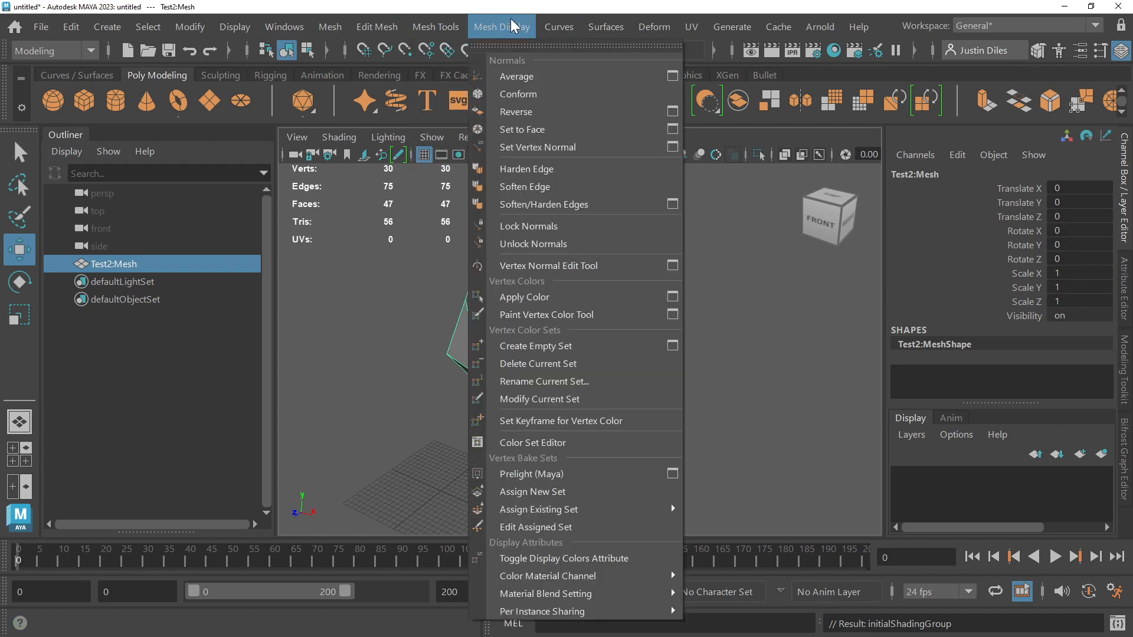
click(515, 112)
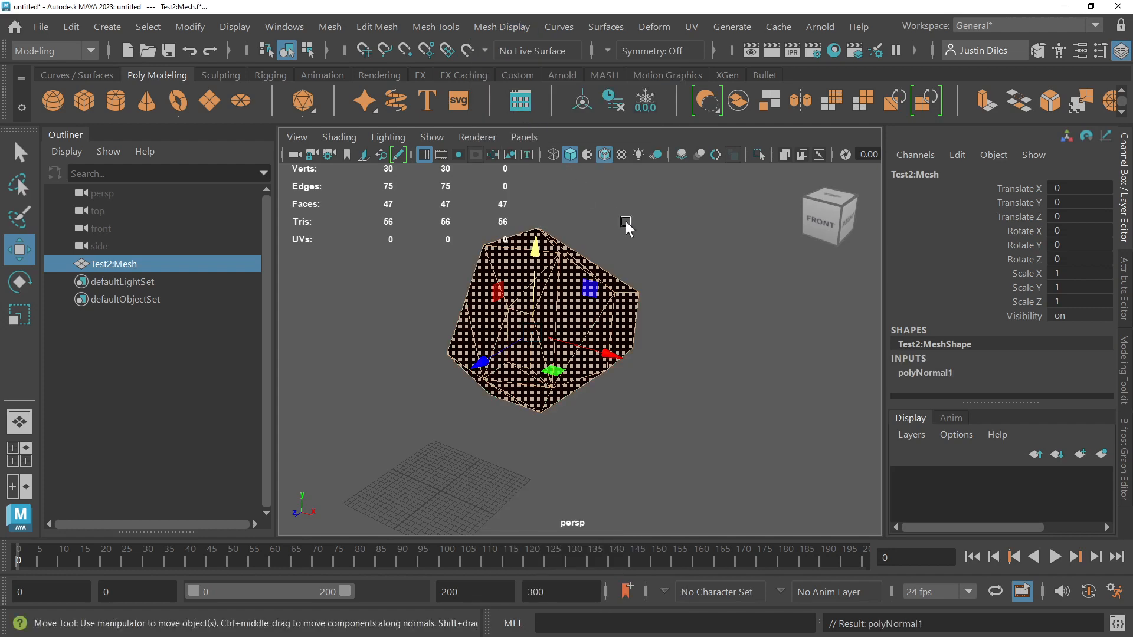
click(625, 221)
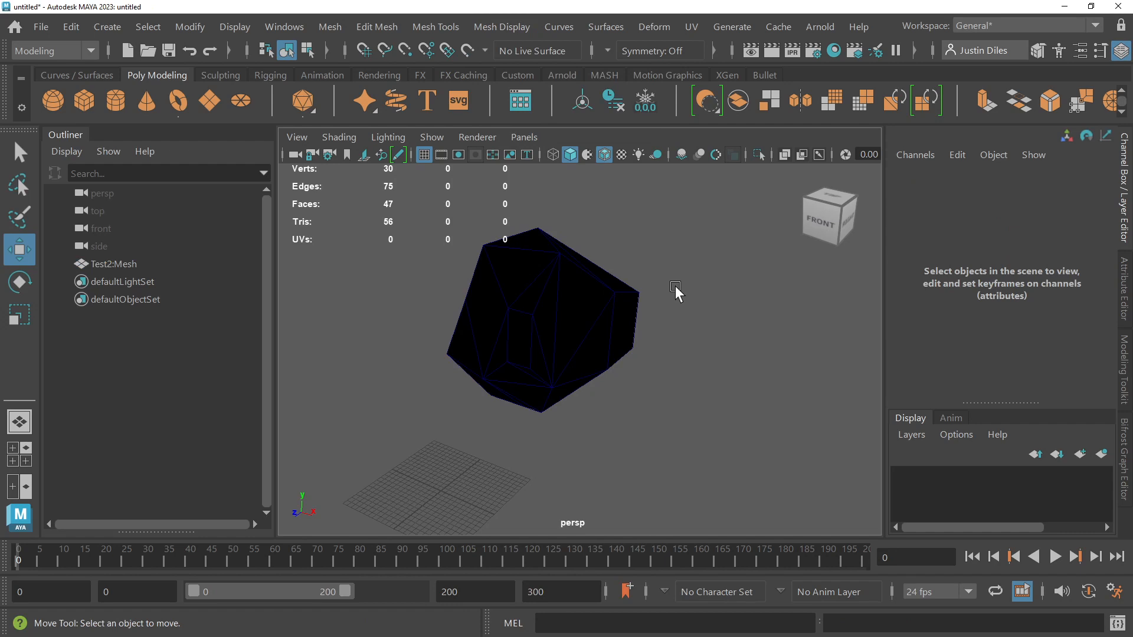
Step: Reselect the mesh, flip its normals back with a second Reverse, and clear the selection
click(576, 287)
click(499, 25)
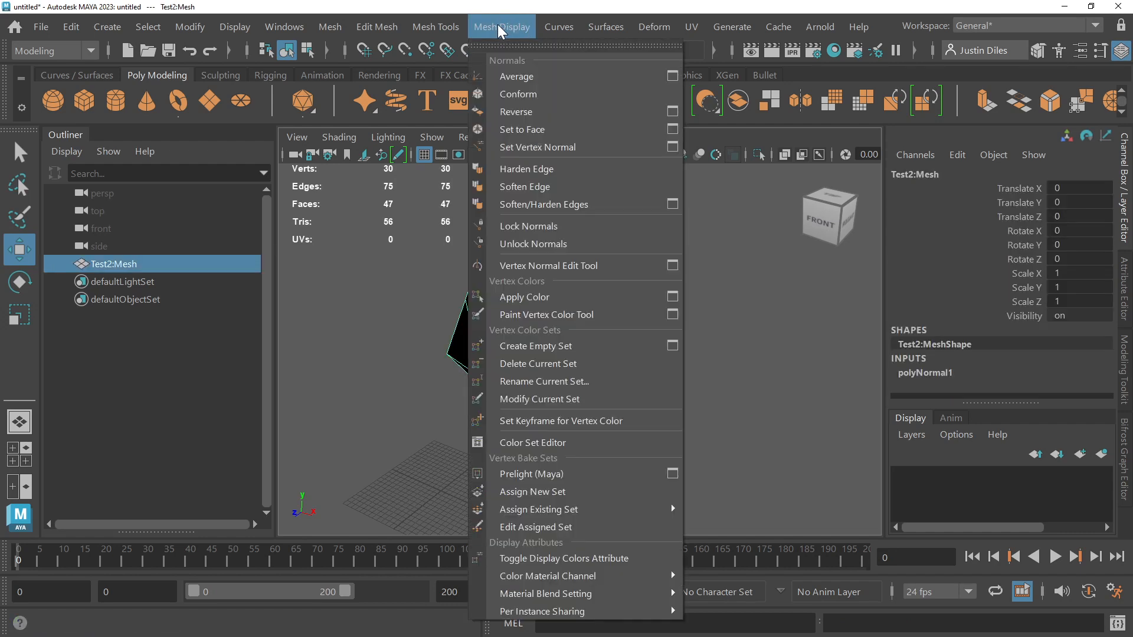
click(530, 112)
click(630, 229)
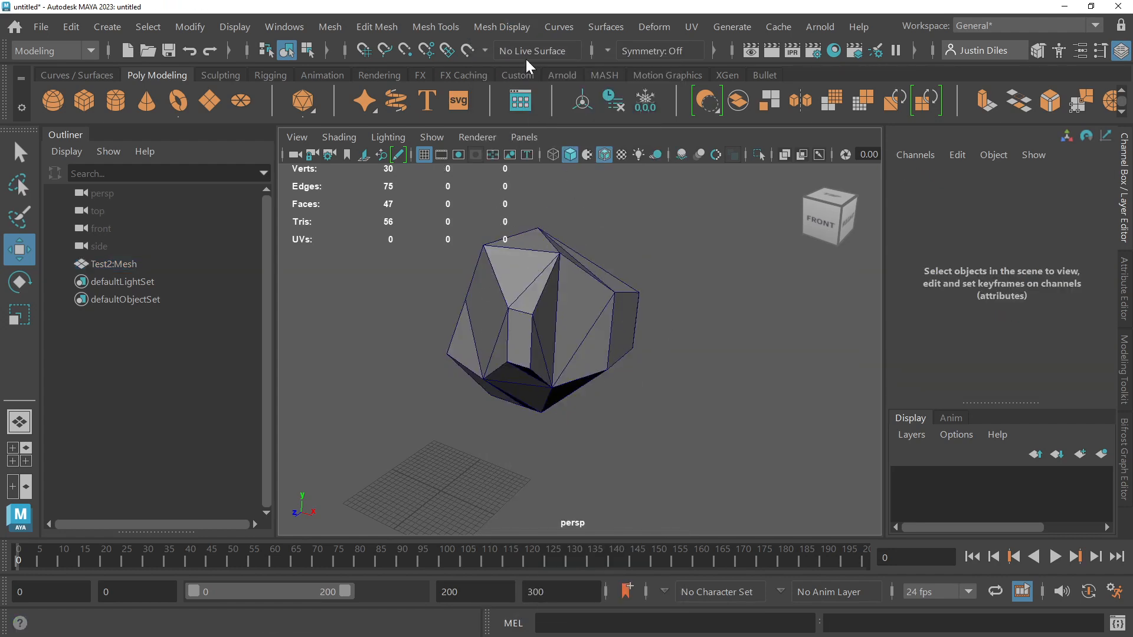
click(508, 26)
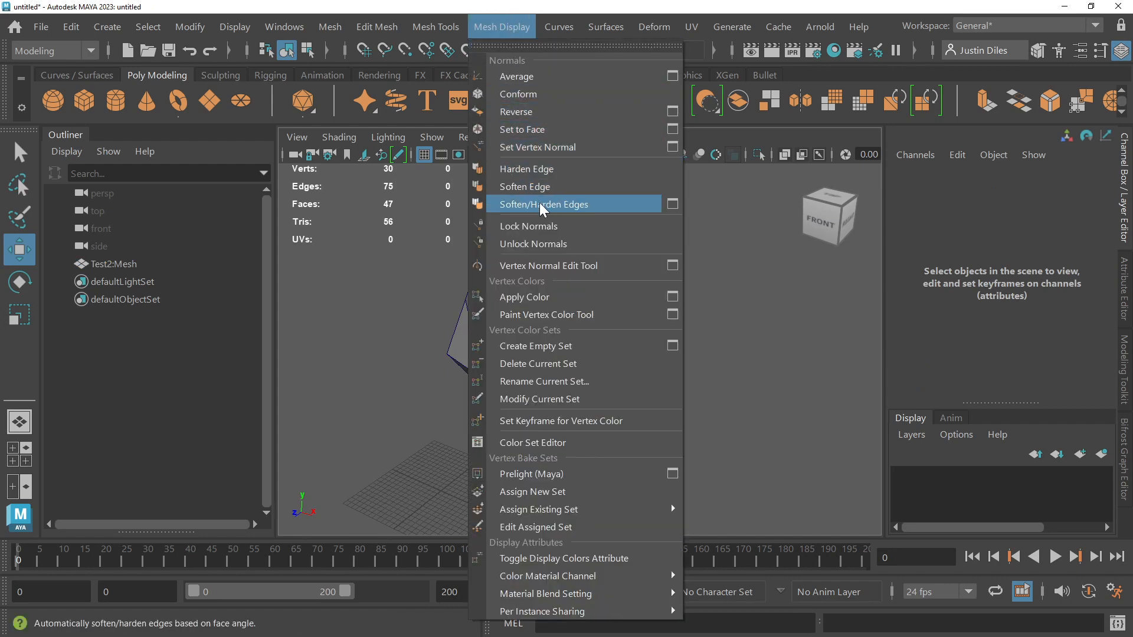
click(547, 244)
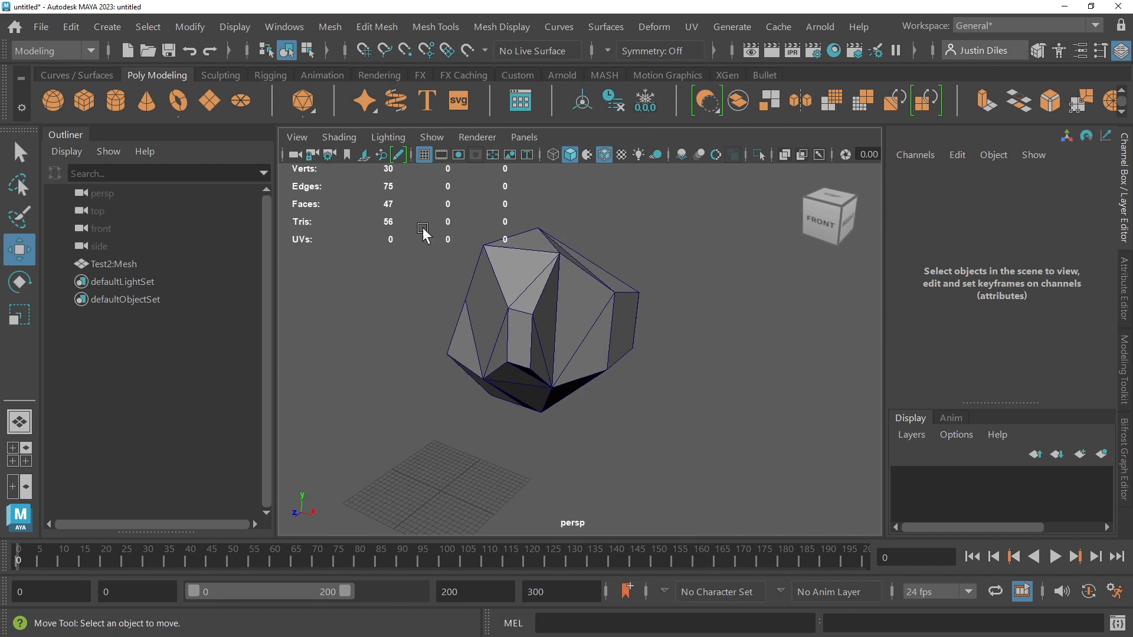
Step: Select the mesh with the Select tool, delete its construction history, and freeze its transformations
key(q)
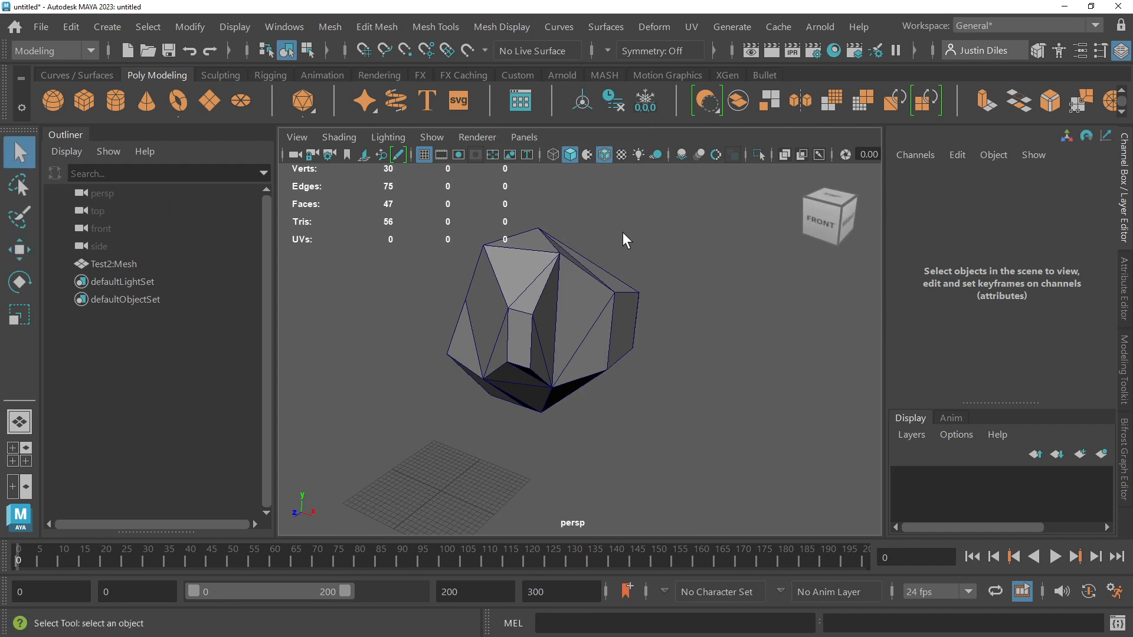
mouse_move(622, 264)
alt+mouse_down()
mouse_move(602, 249)
mouse_move(579, 256)
mouse_move(569, 296)
mouse_move(614, 261)
alt+mouse_up()
click(568, 296)
click(614, 99)
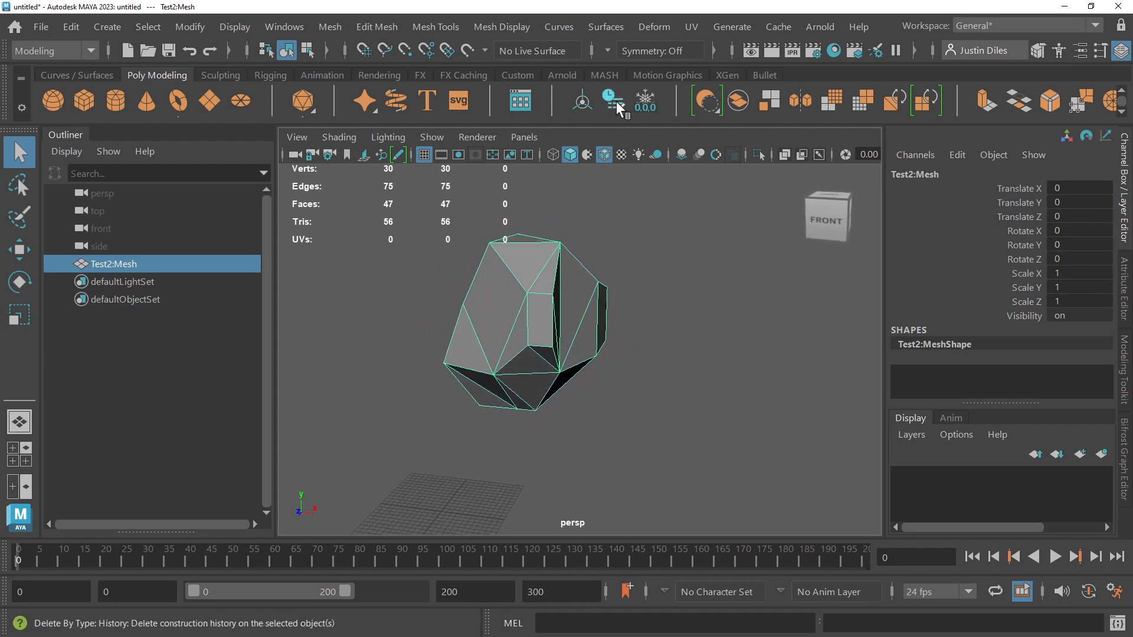
click(646, 101)
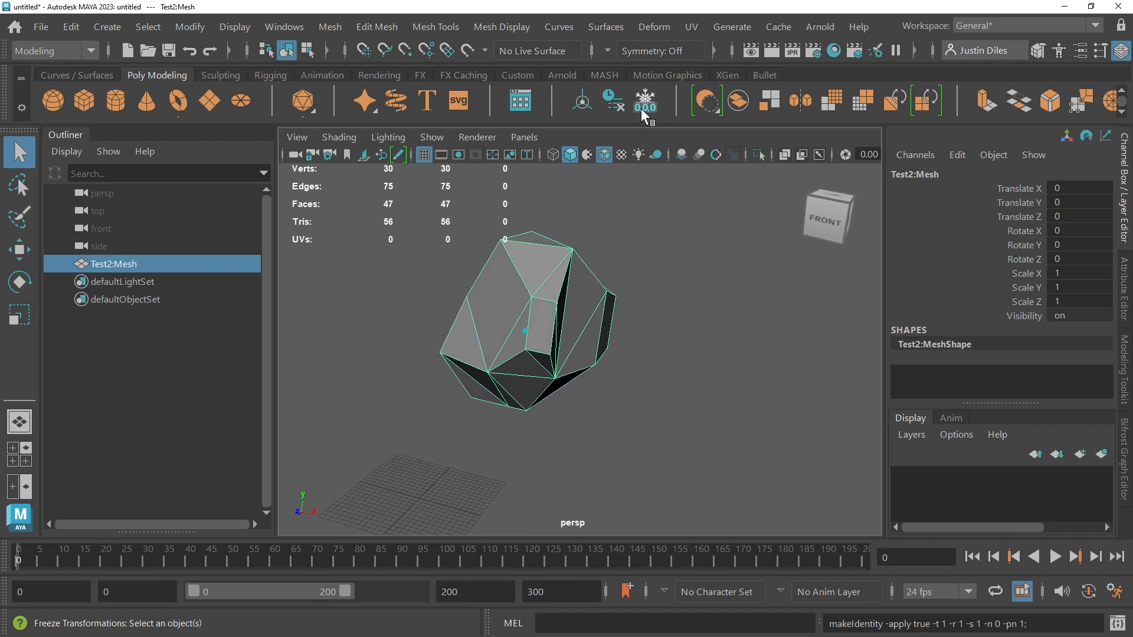
Step: Switch to the FX menu set, open the Shatter effect options, and move the dialog clear of the mesh
alt+drag(633, 229, 625, 240)
click(88, 50)
click(76, 127)
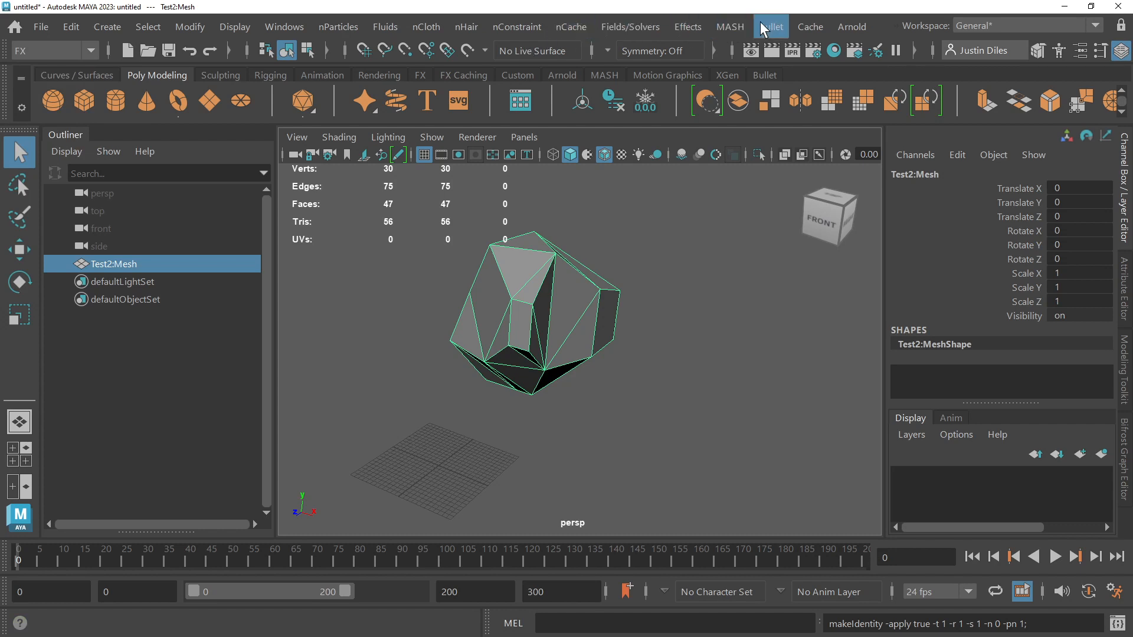
click(681, 24)
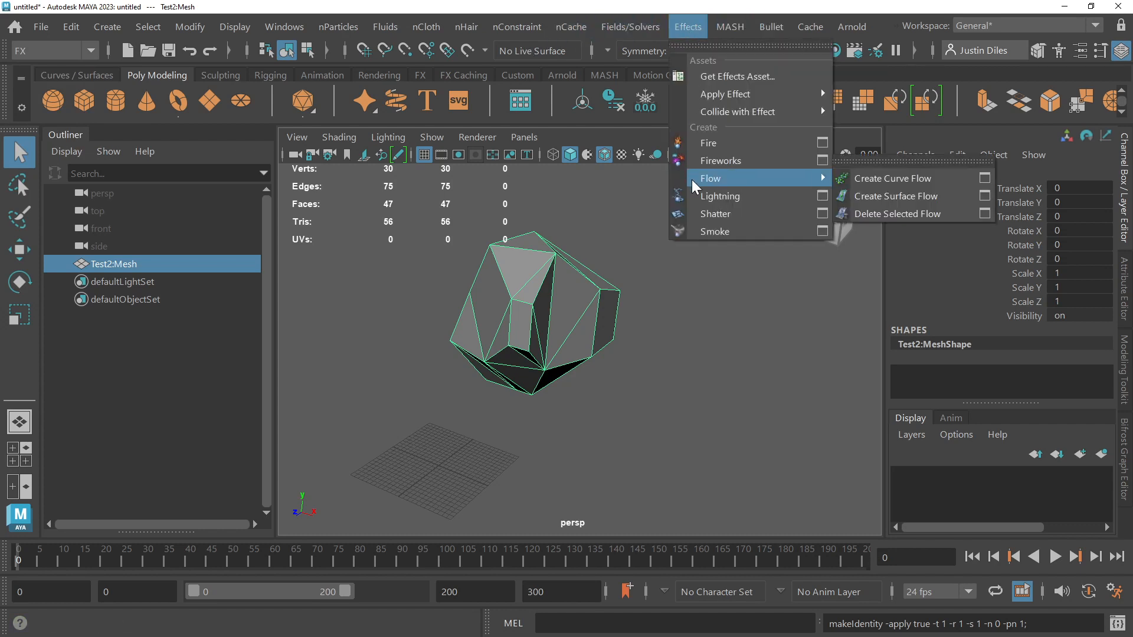
click(823, 214)
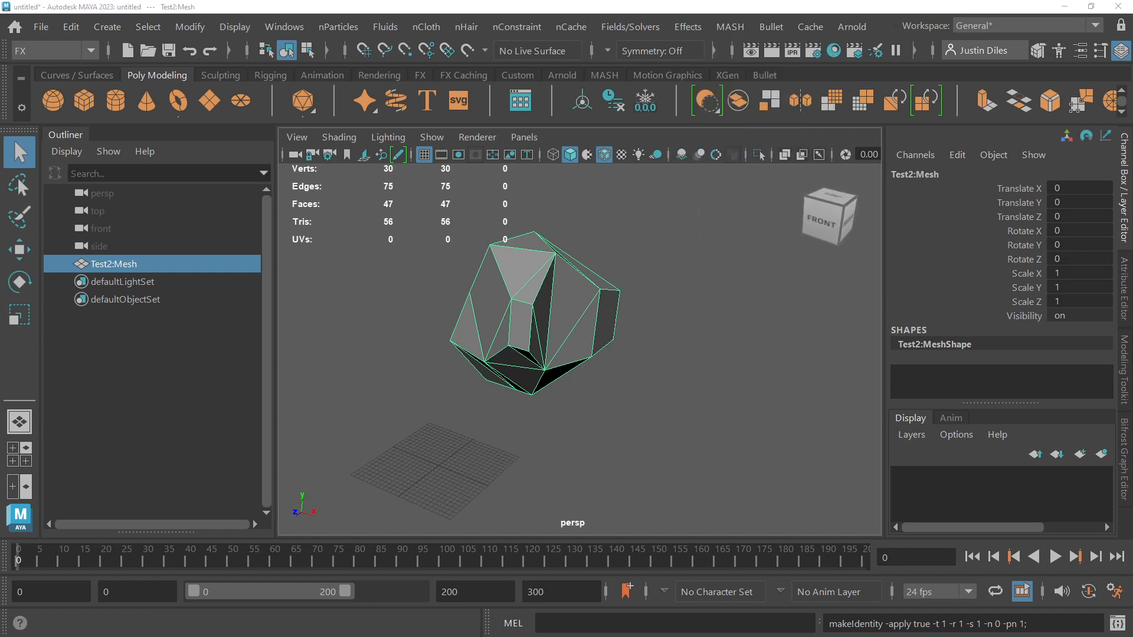
click(868, 155)
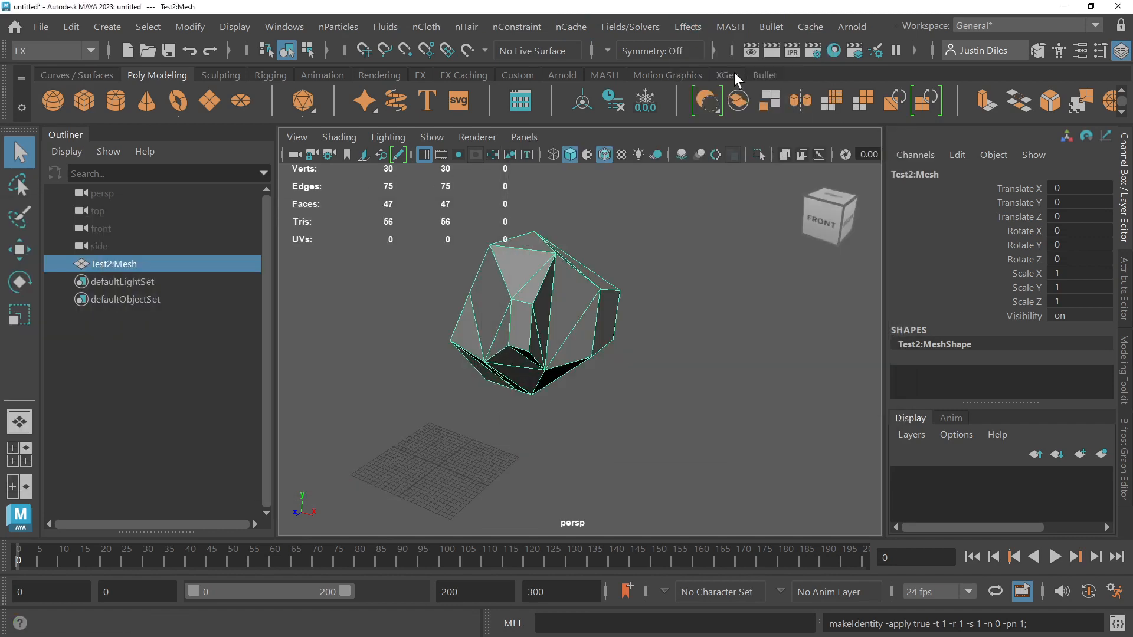
click(684, 29)
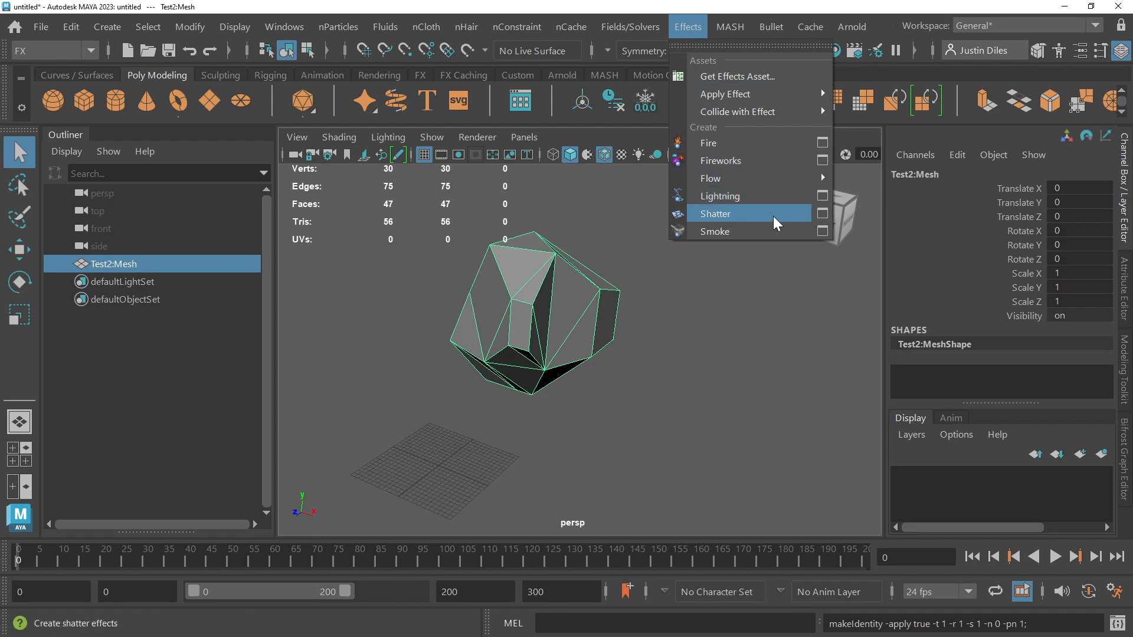
click(822, 216)
drag(722, 159, 854, 141)
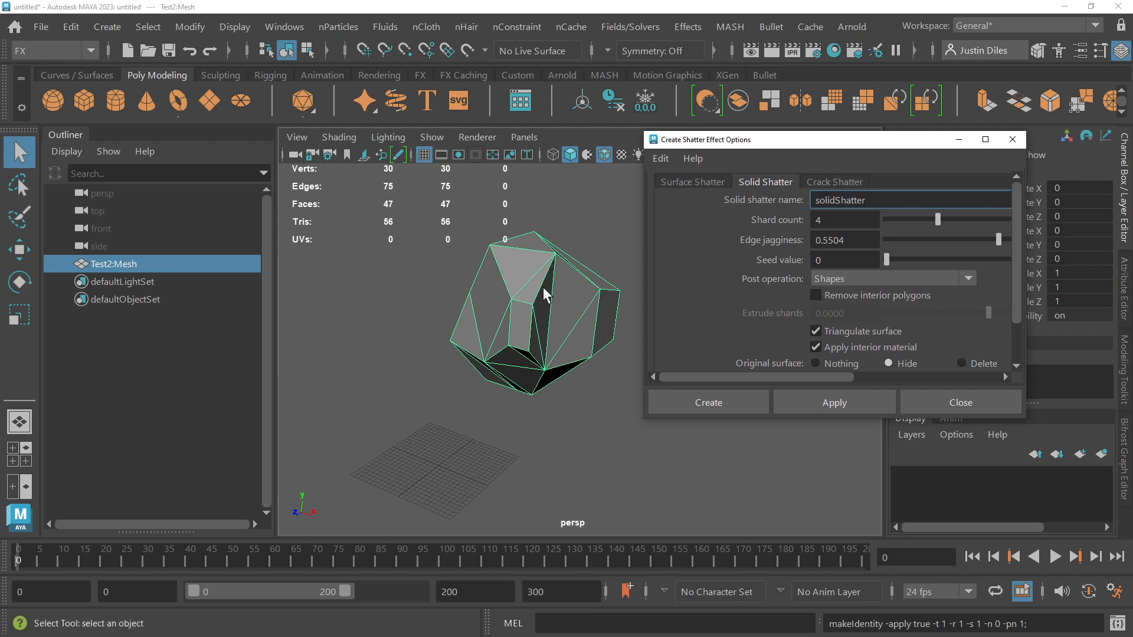
Step: Duplicate the mesh in place and move the original Test2:Mesh to a Translate X of about -39.255
click(520, 328)
alt+drag(549, 298, 565, 344)
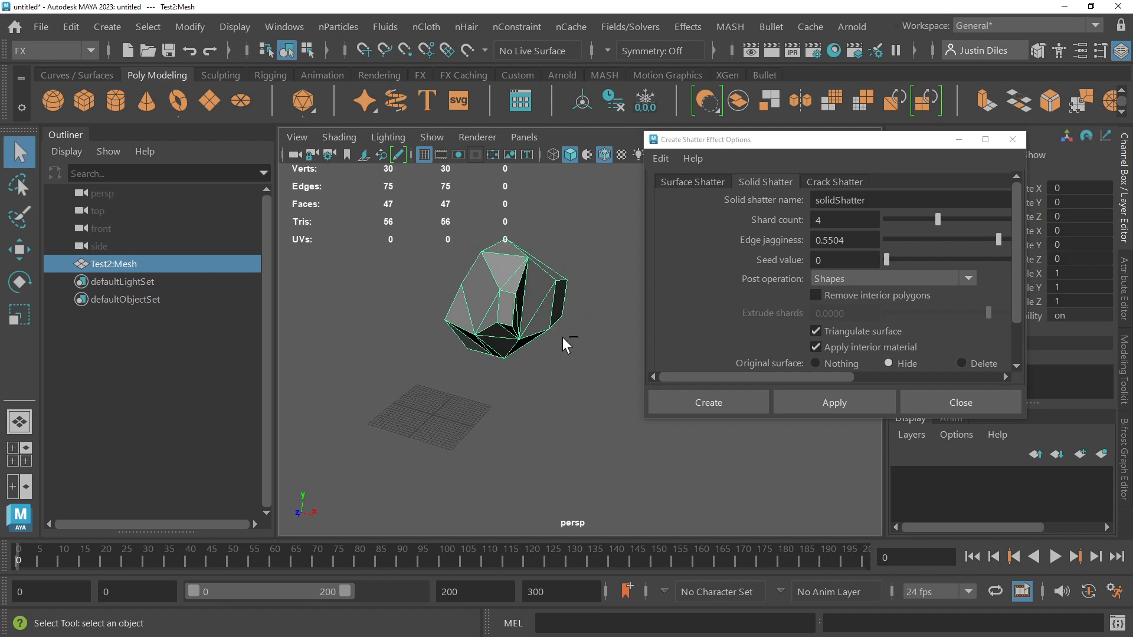
key(ctrl+d)
click(528, 302)
key(w)
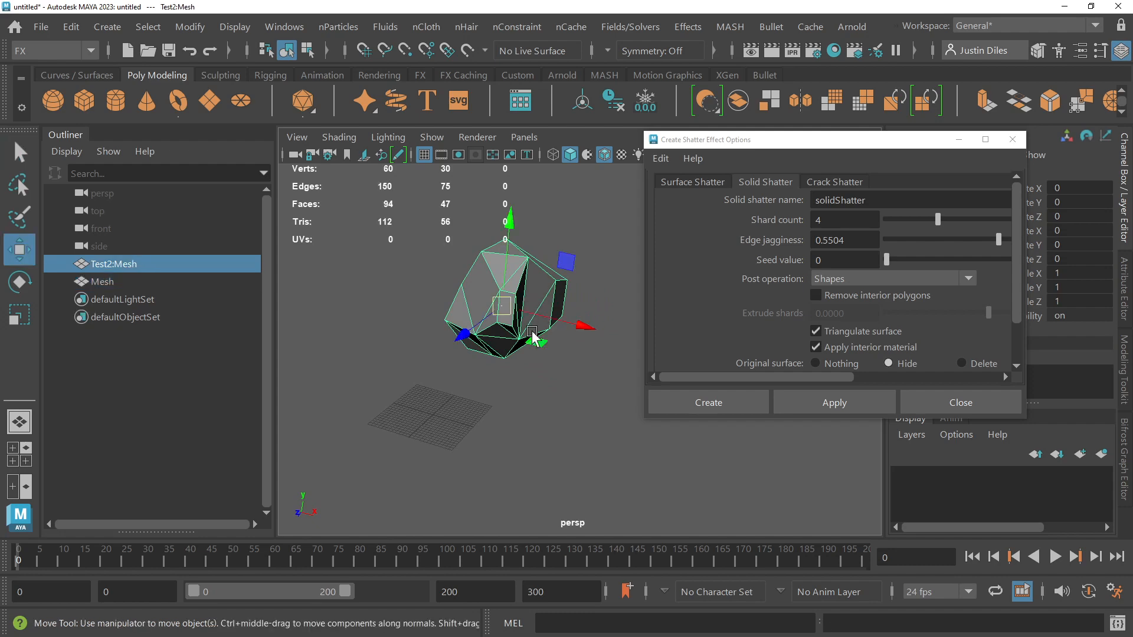
drag(585, 326, 483, 324)
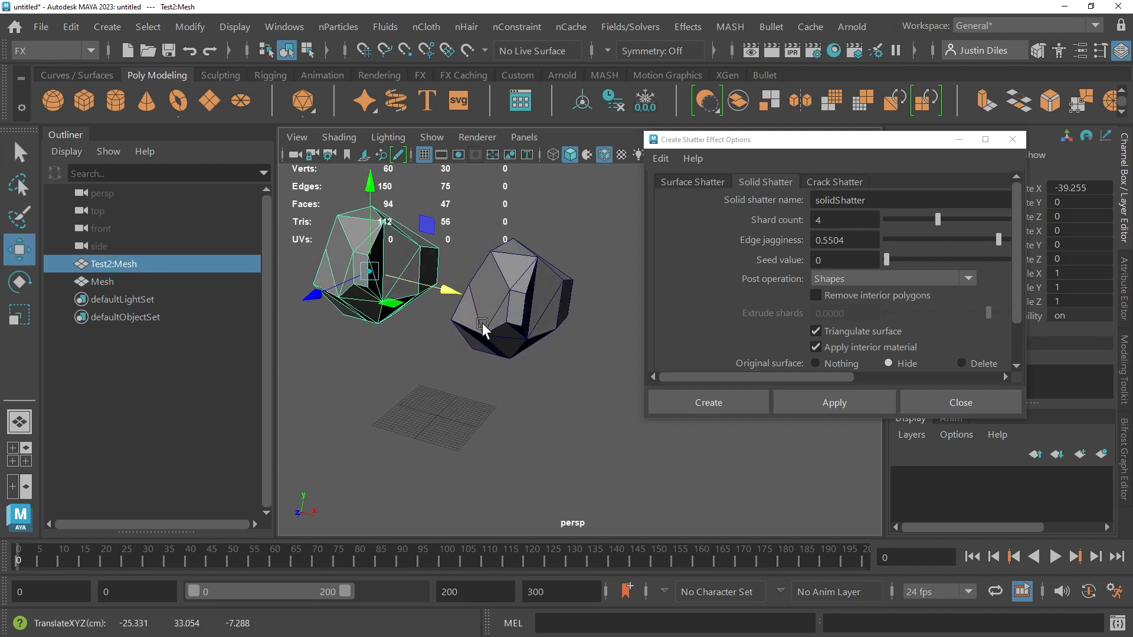
Step: Duplicate the shifted mesh, move the new copy farther along negative X, and select the mesh left at the starting position
key(f)
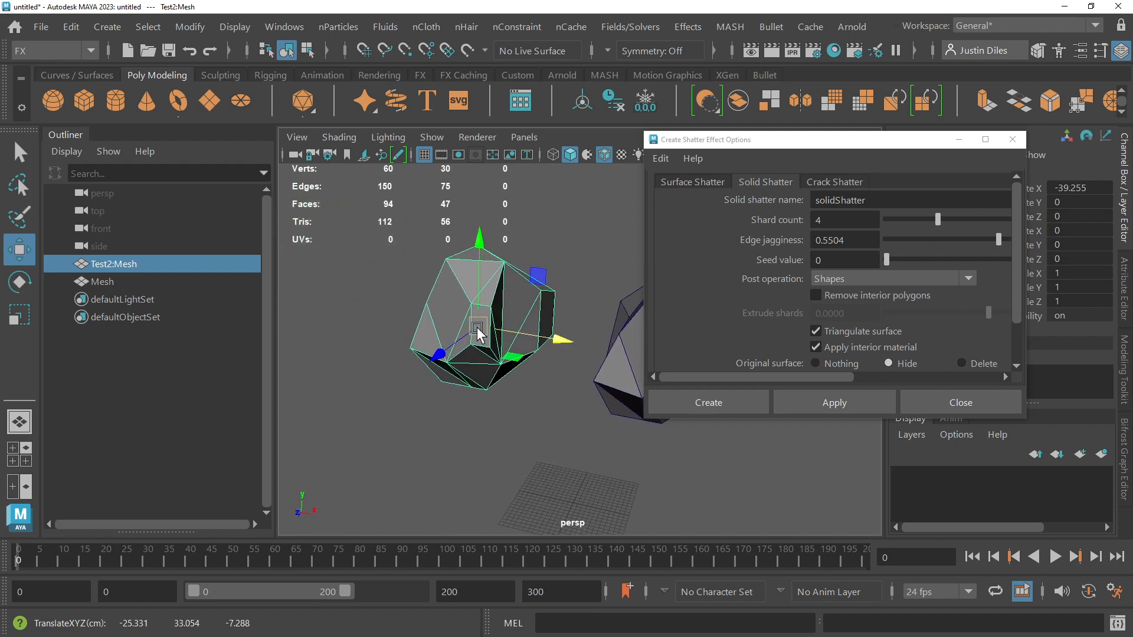
key(ctrl+d)
drag(558, 339, 378, 317)
scroll(490, 327, down, 5)
click(625, 303)
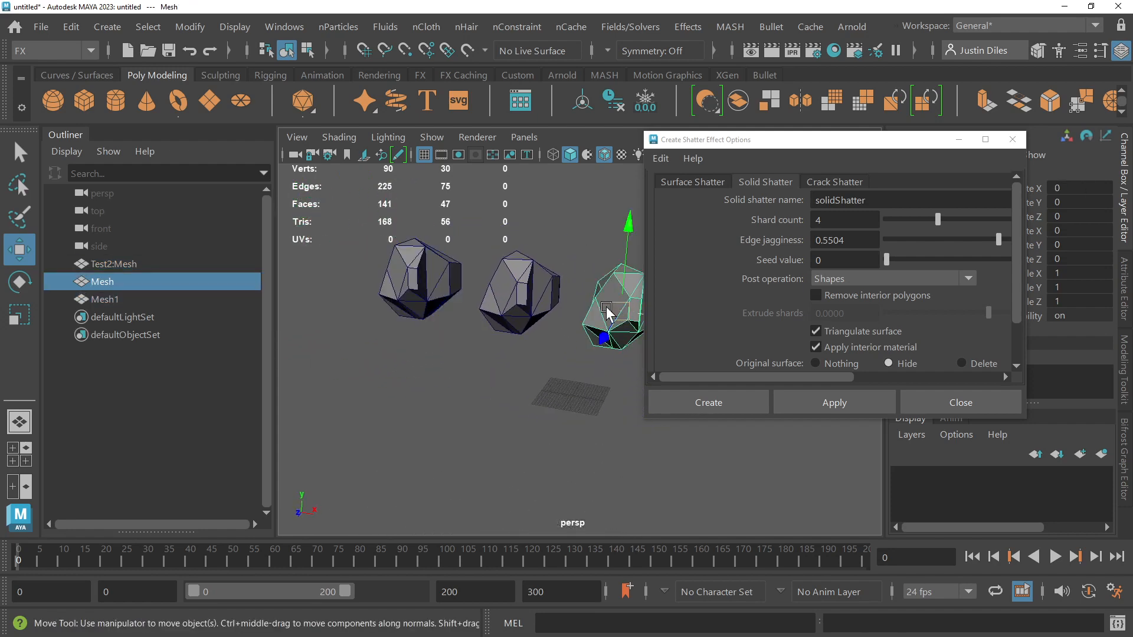
Step: Inspect the shifted Test2:Mesh and the mesh left at the starting position up close, leaving the latter selected
scroll(606, 318, up, 3)
scroll(601, 313, up, 2)
scroll(599, 316, up, 5)
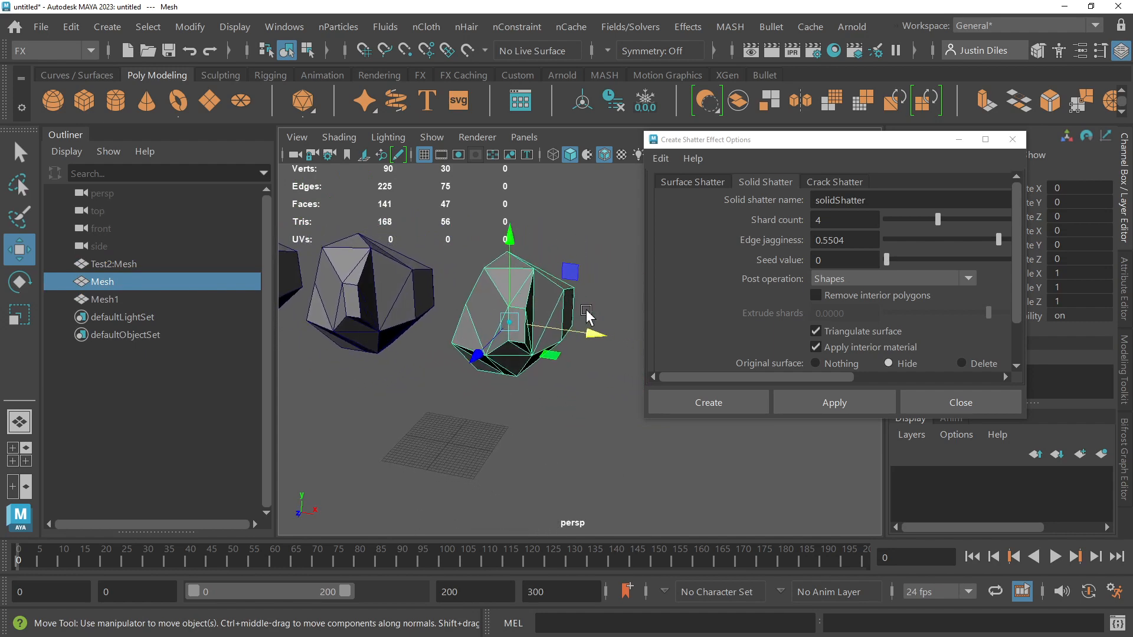
key(f)
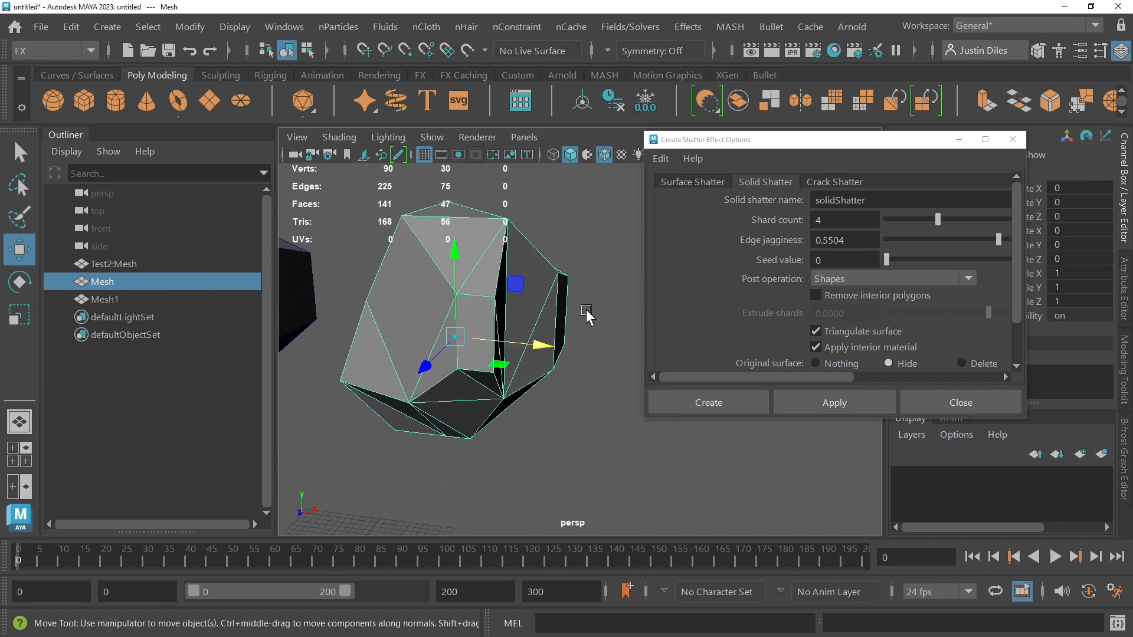
click(347, 305)
key(f)
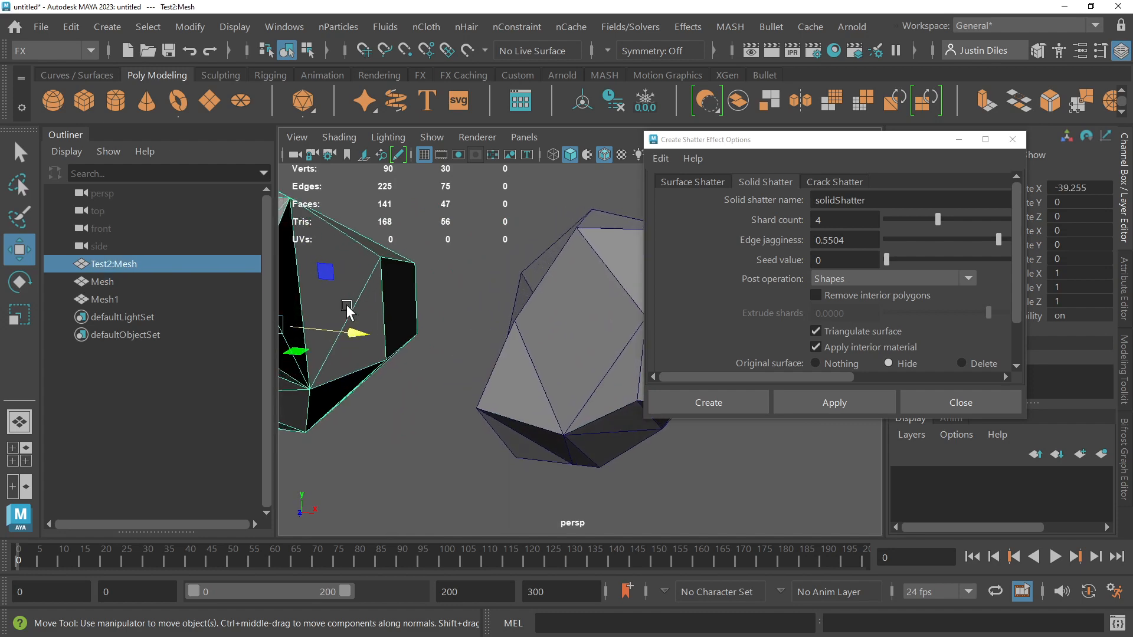
scroll(348, 307, down, 3)
click(565, 313)
alt+drag(565, 313, 587, 317)
Step: Apply a solid shatter to the selected mesh with 4 shards and edge jagginess 0.3573, and close the effect options
scroll(878, 332, down, 1)
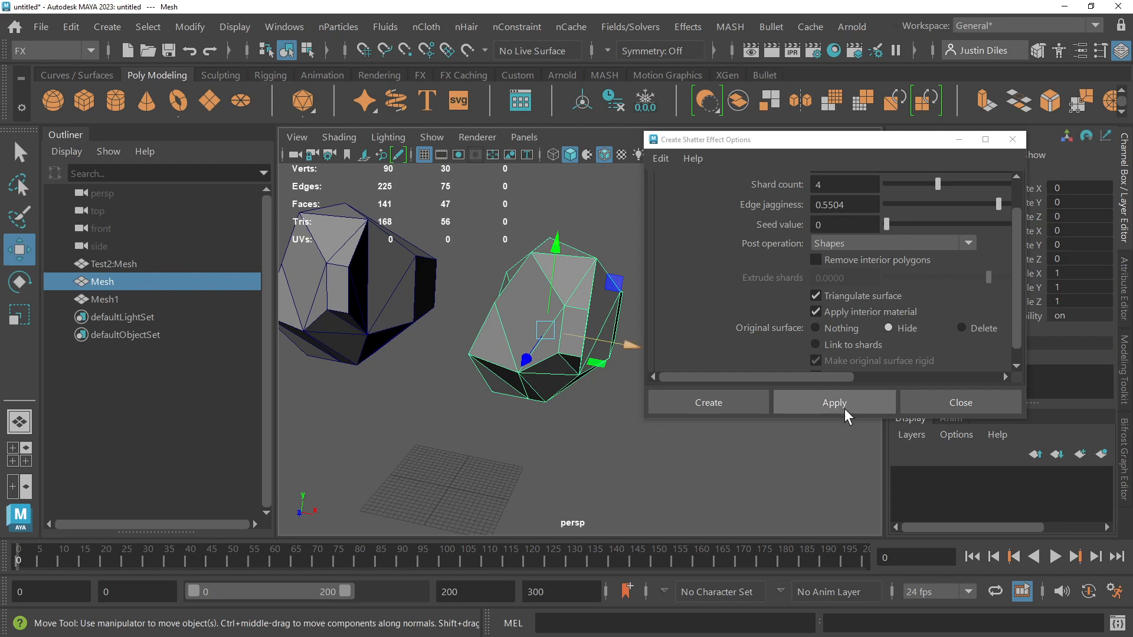
scroll(863, 266, up, 2)
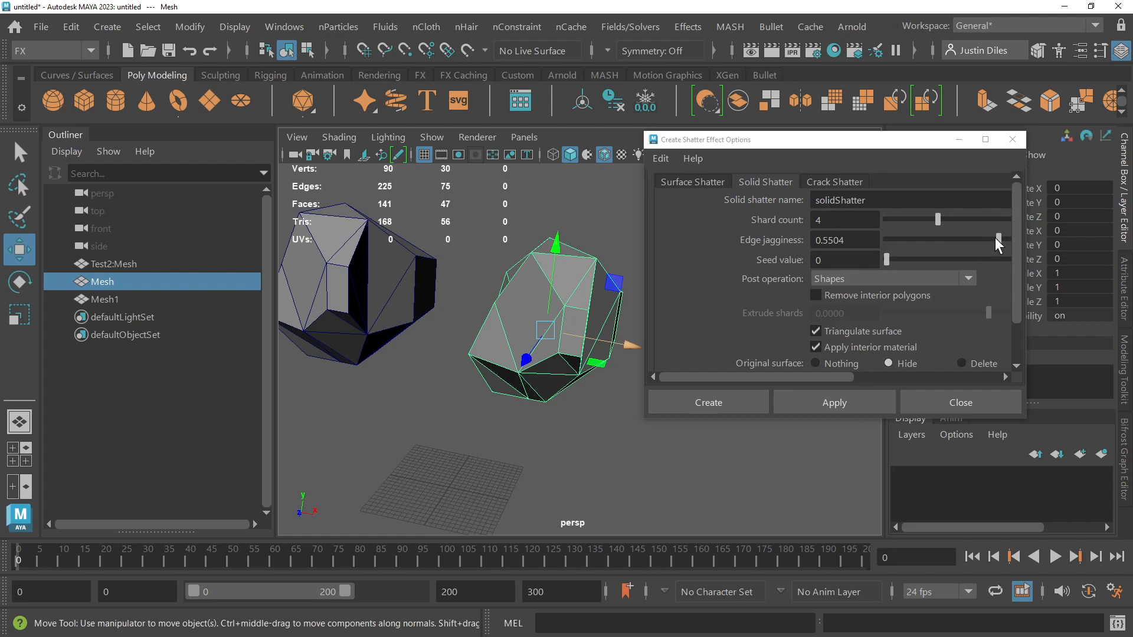
drag(996, 238, 961, 243)
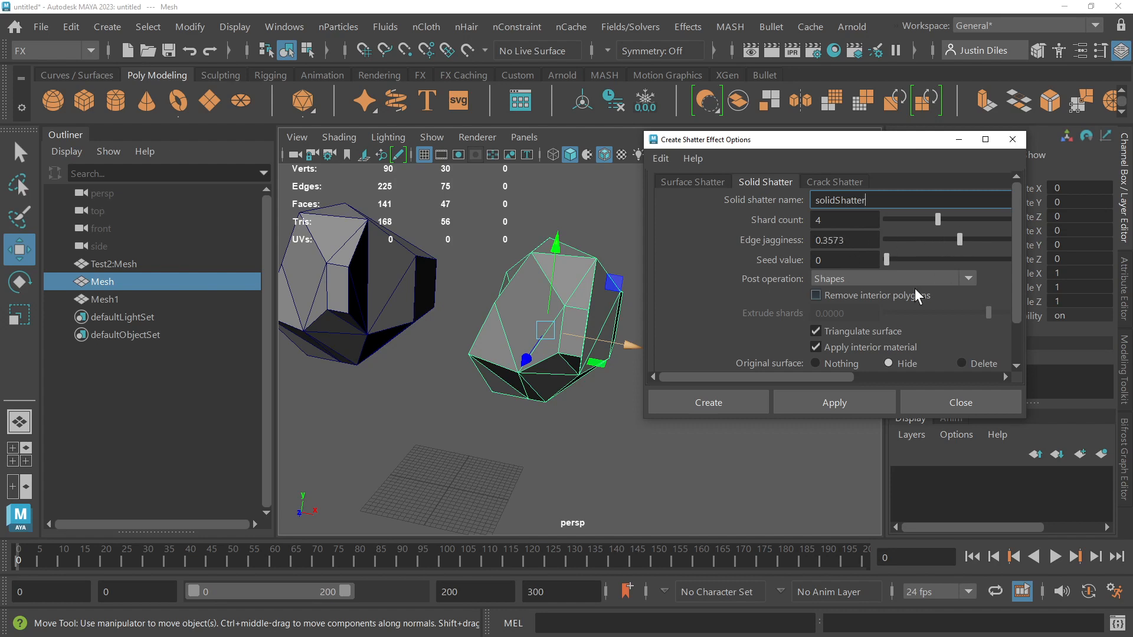
scroll(904, 288, down, 1)
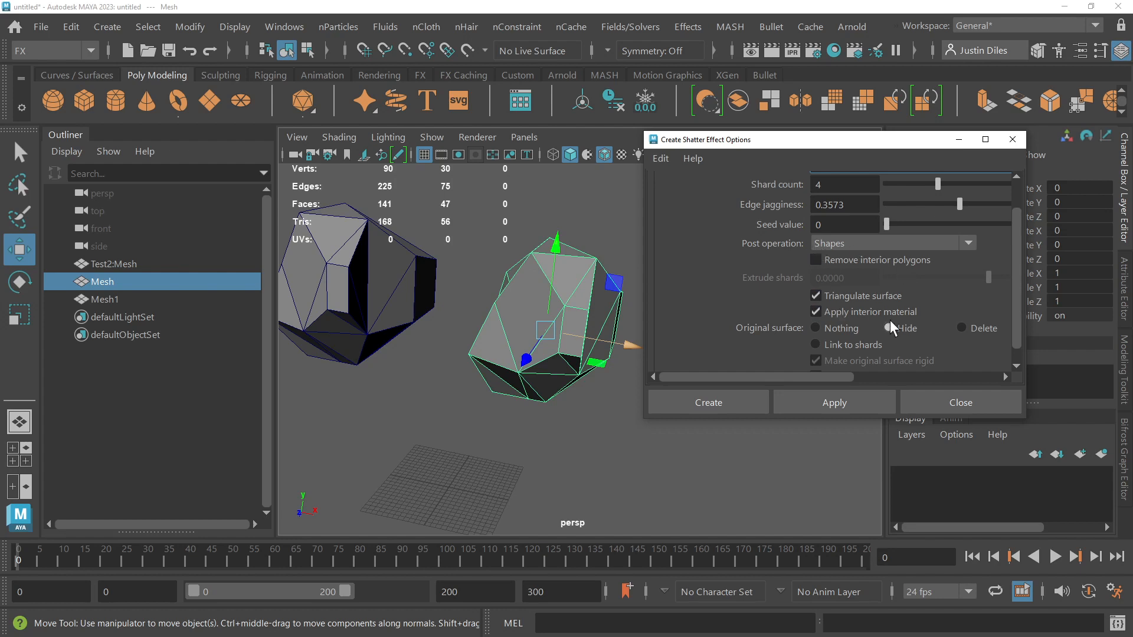
scroll(869, 345, down, 1)
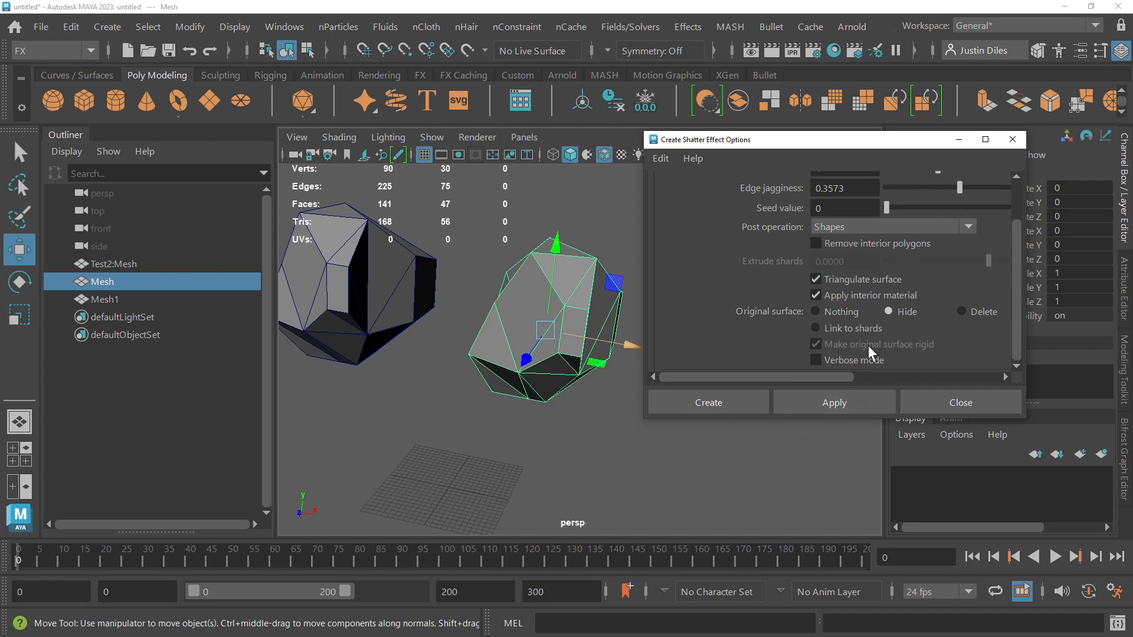
click(835, 406)
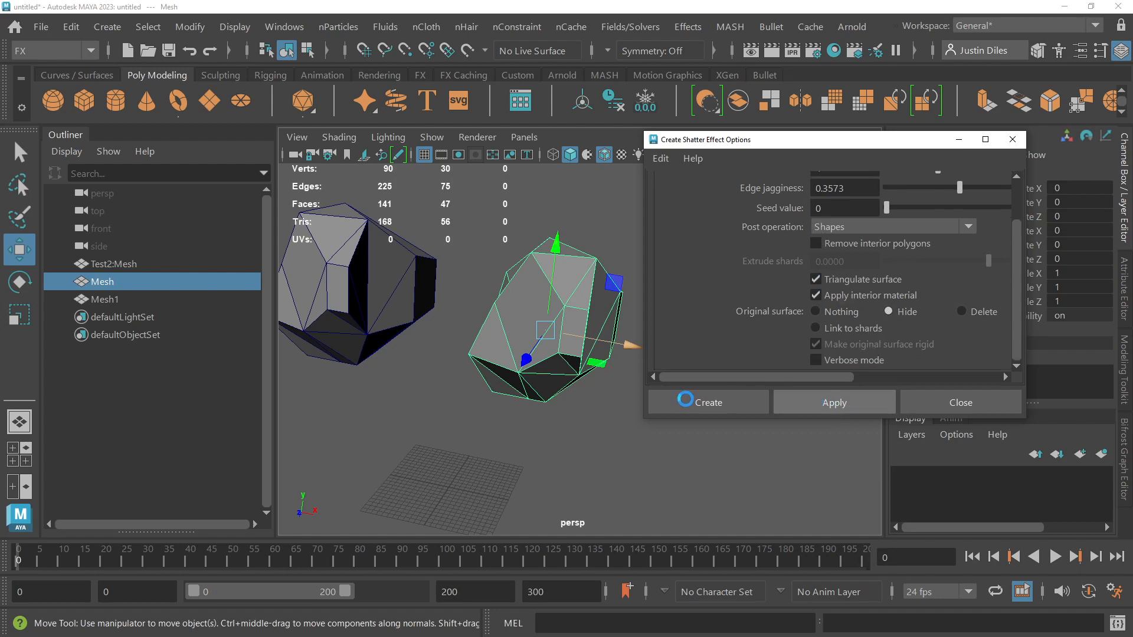
click(934, 400)
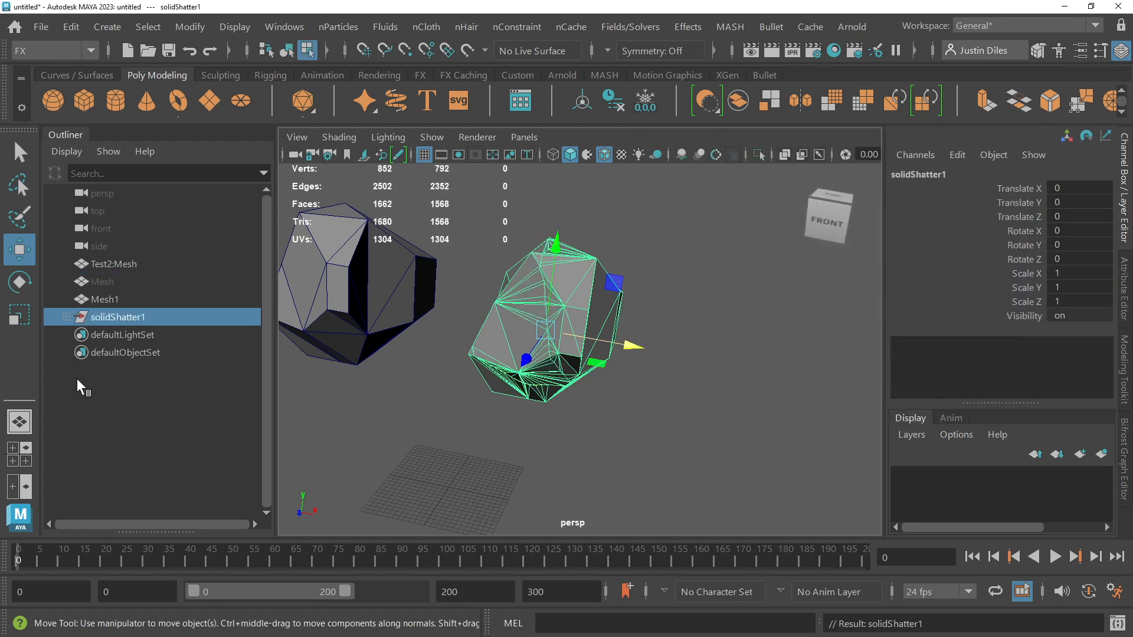
Step: Examine the hidden original Mesh and the solidShatter1 group, expanding the group and selecting shard1 to shard4 in turn
click(105, 282)
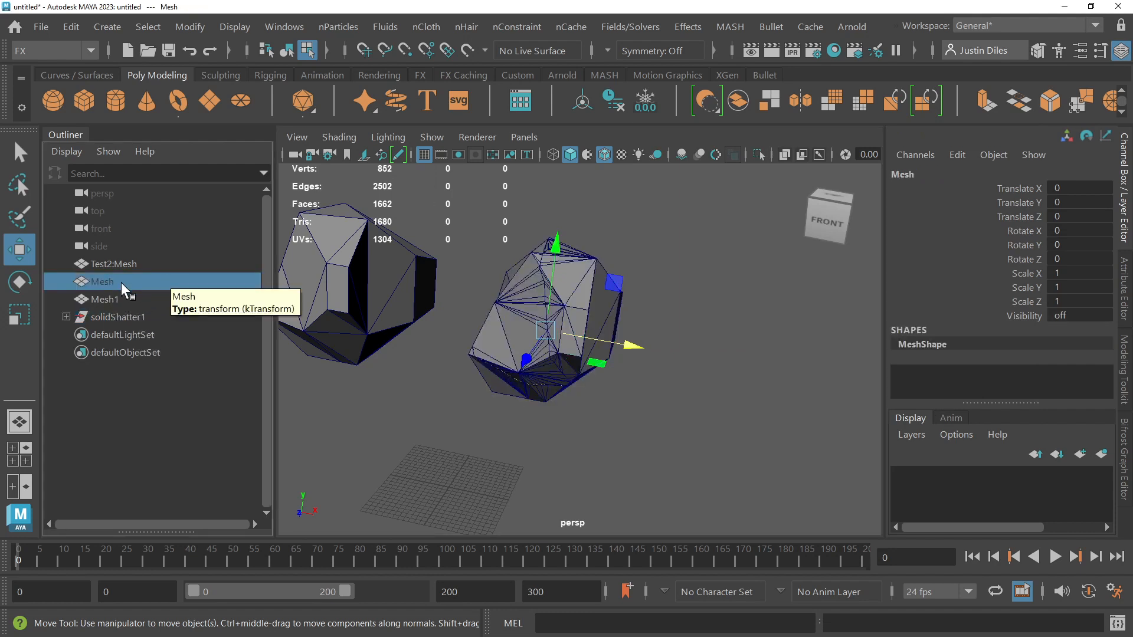
click(108, 316)
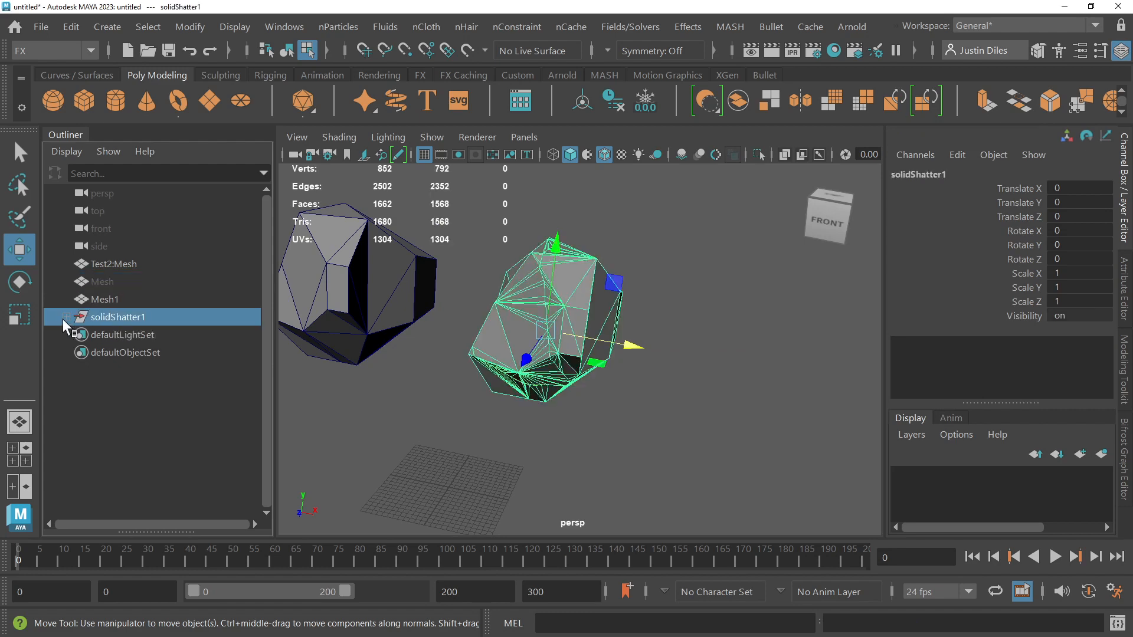
click(67, 317)
click(111, 336)
click(111, 353)
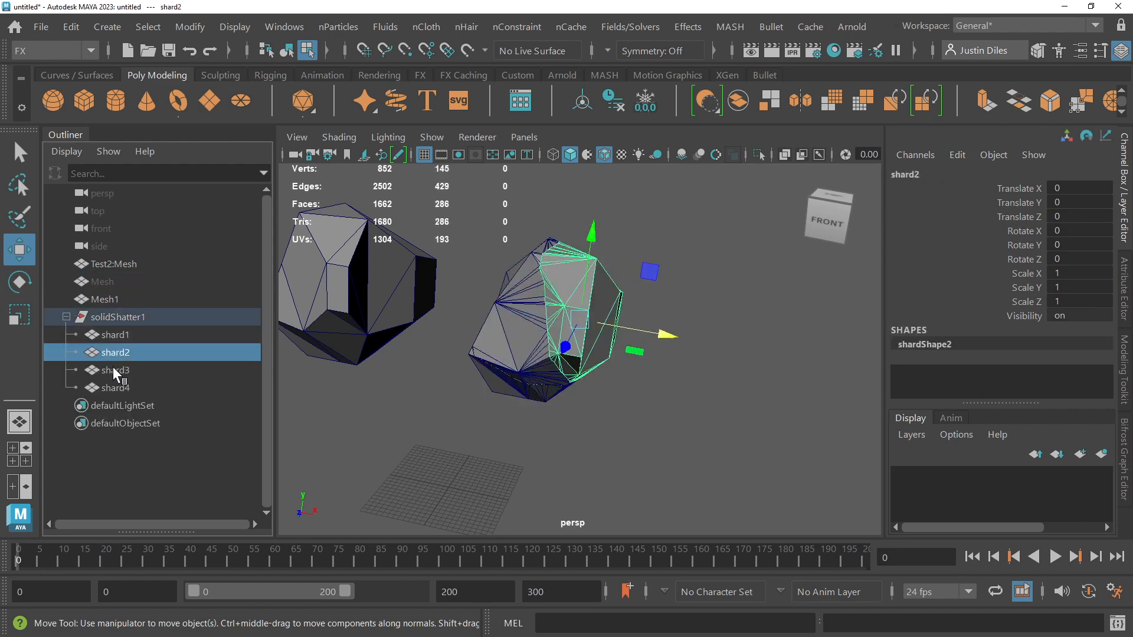
click(113, 370)
click(210, 387)
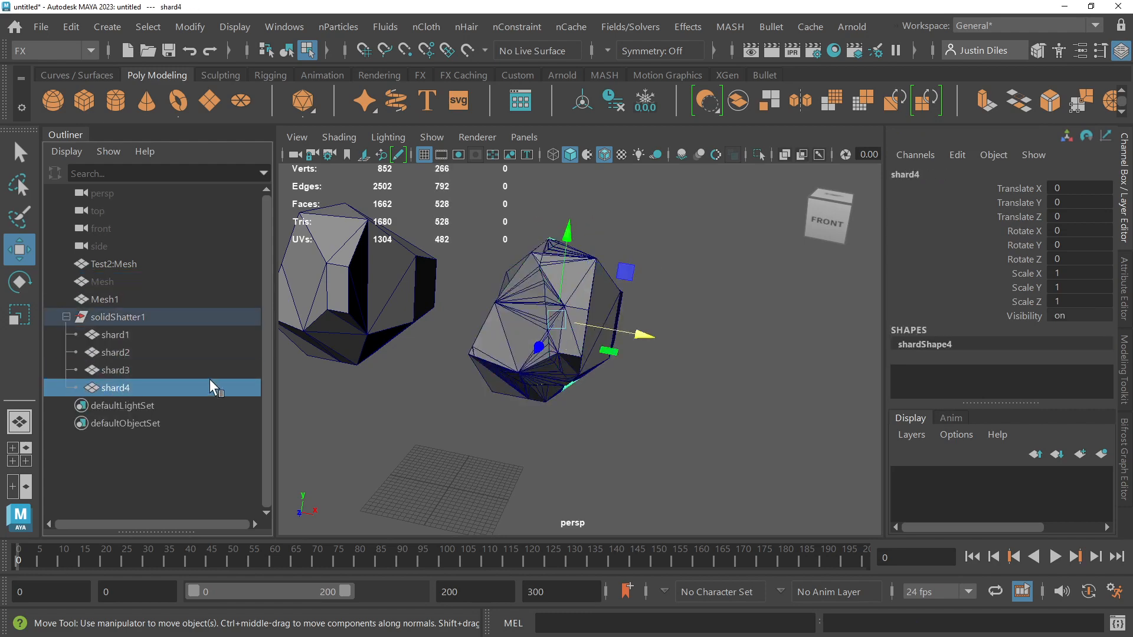
Step: Return the shattered mesh to Object Mode and select only shard2
right_click(604, 310)
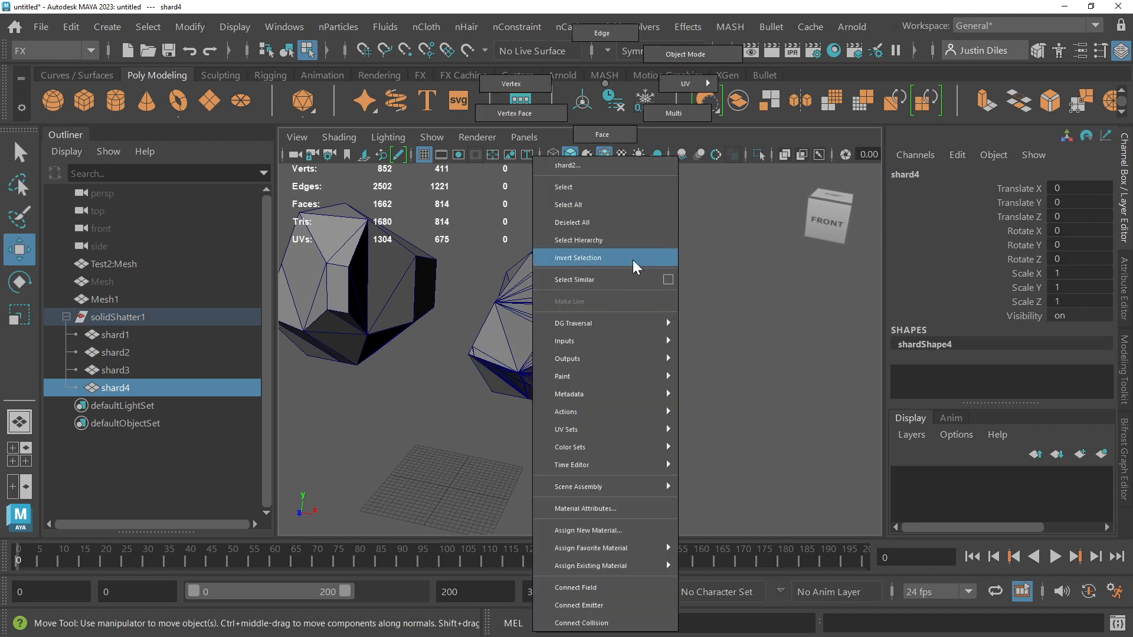
click(675, 54)
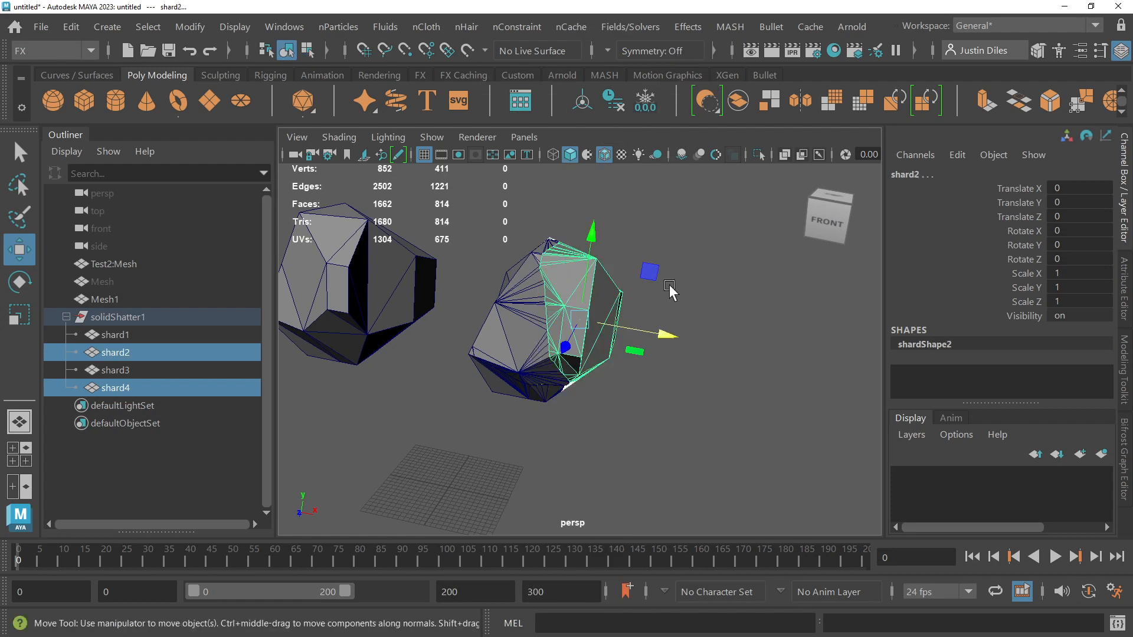
click(669, 284)
click(593, 298)
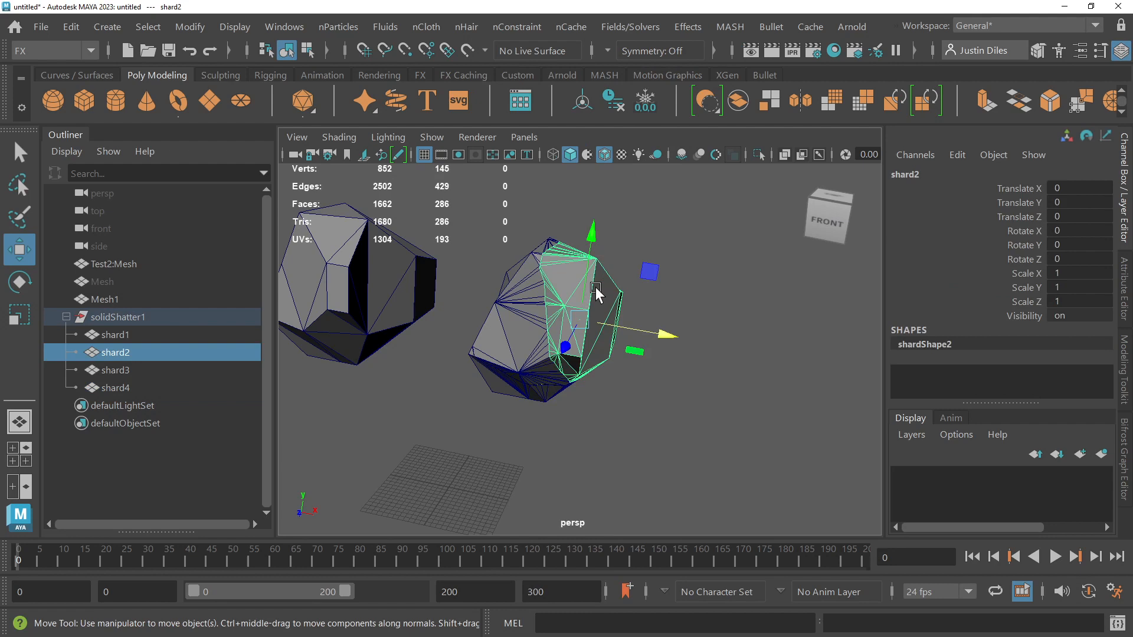
Step: Enter face component mode on shard2 and go back to Object Mode
right_click(601, 295)
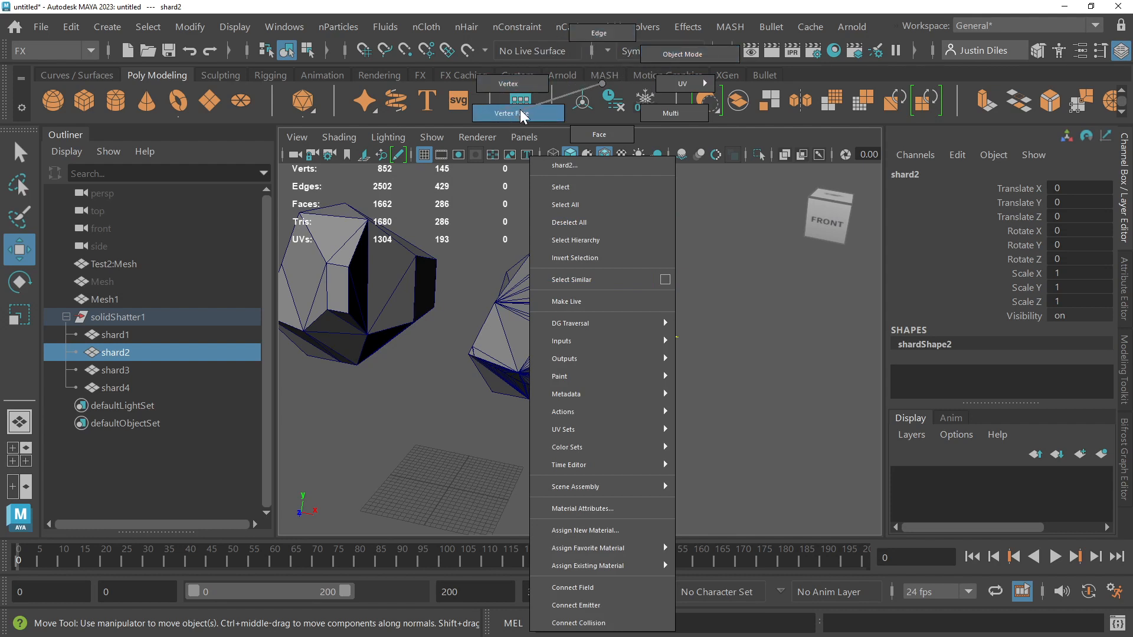
right_drag(615, 135, 615, 135)
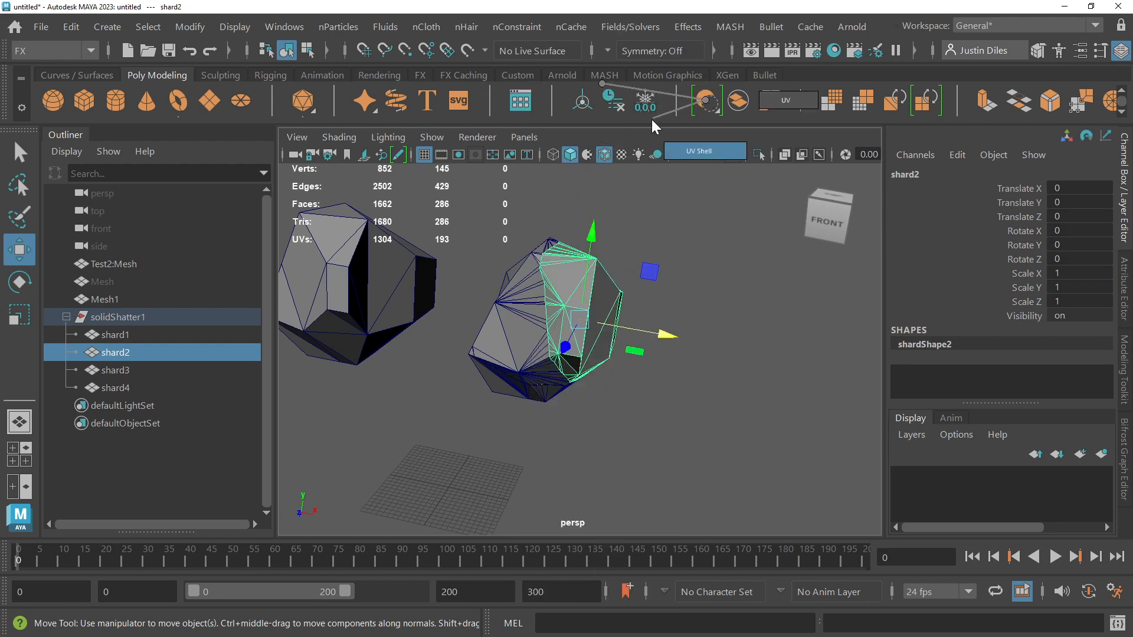
click(593, 282)
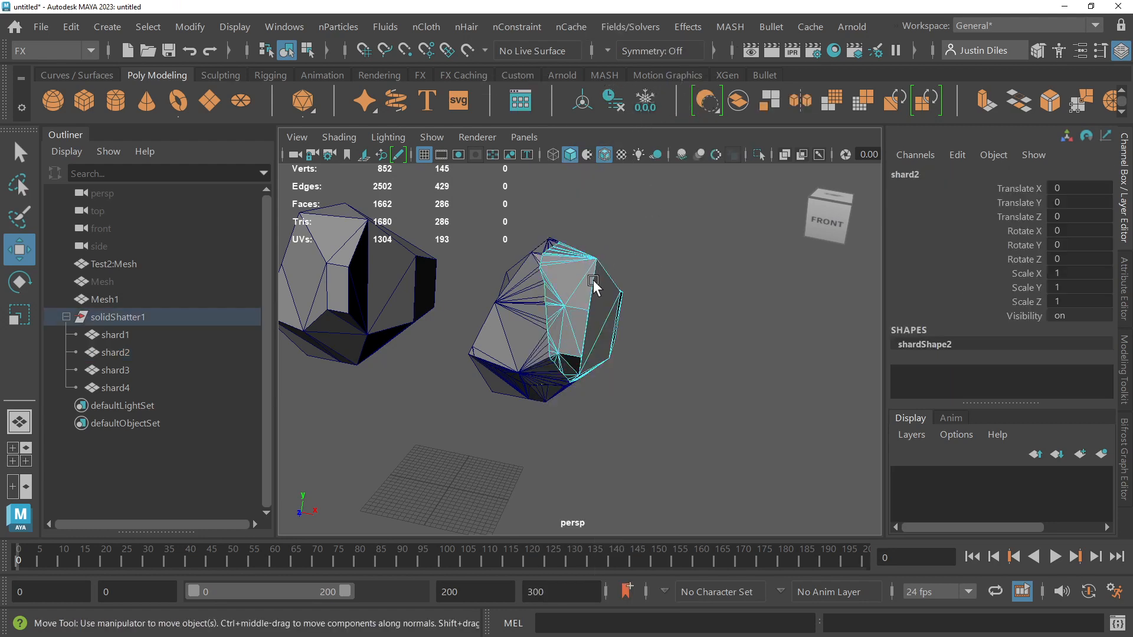
click(675, 285)
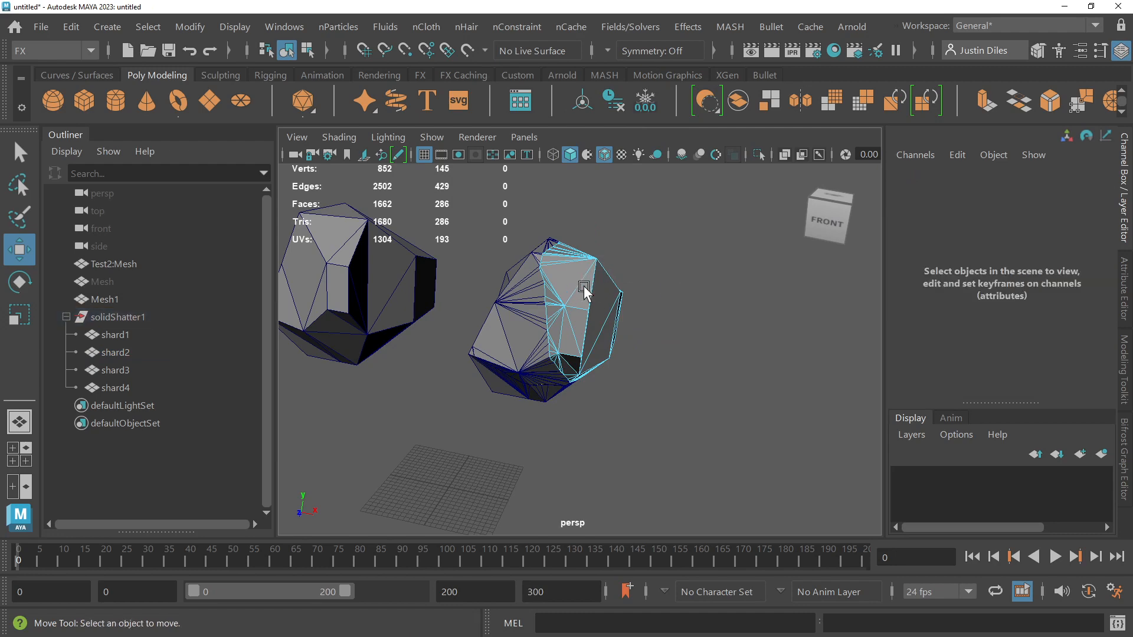
click(585, 287)
right_drag(587, 288, 628, 94)
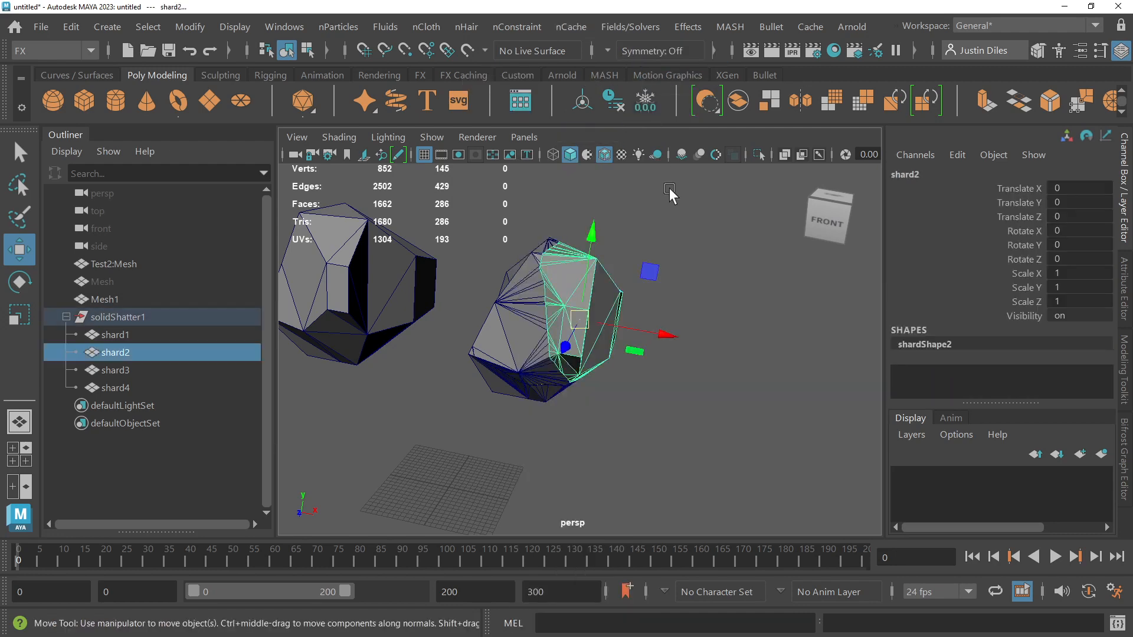
Step: Pull the shards apart by moving shard2 about 8.16 units along positive X, raising shard3, and shifting shard1 along X
click(669, 189)
click(591, 303)
drag(664, 332, 705, 334)
click(495, 365)
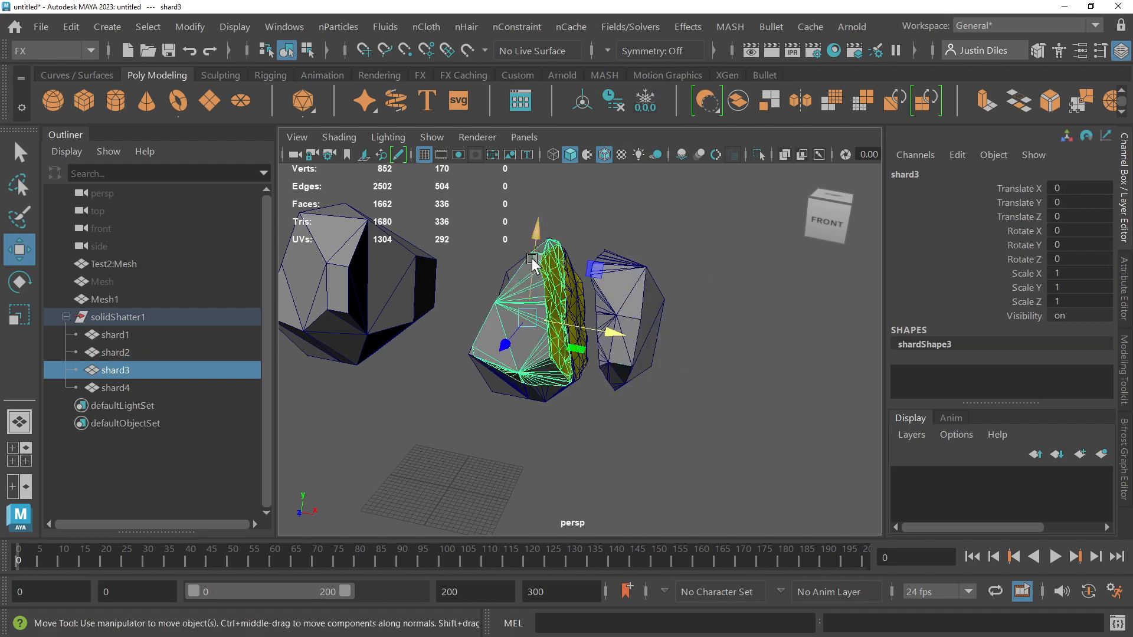
drag(537, 228, 538, 208)
click(500, 369)
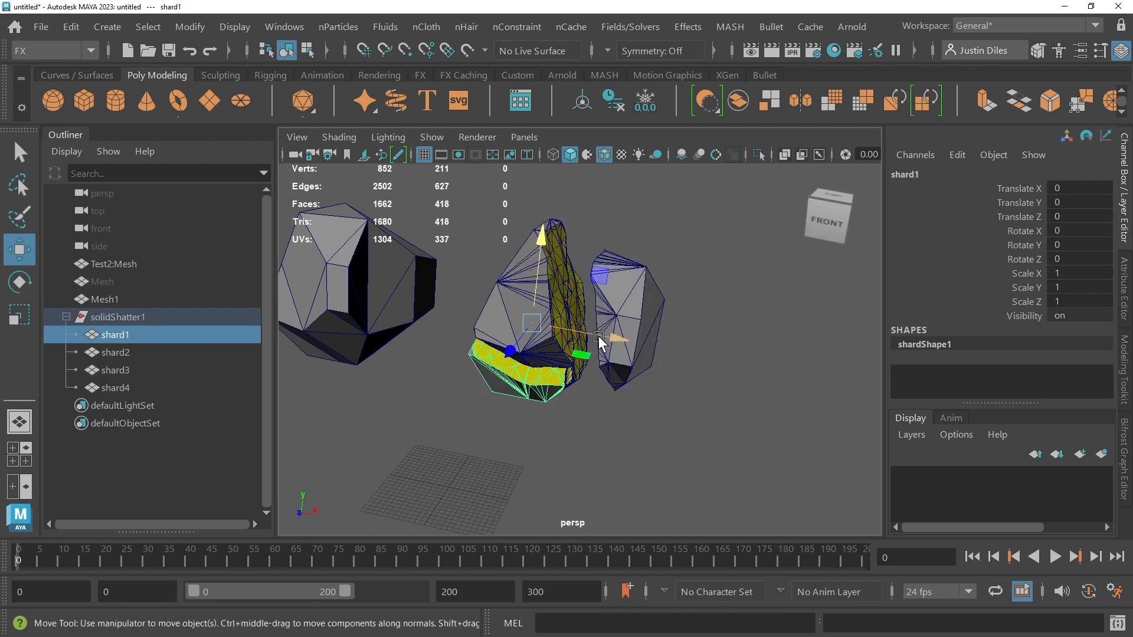
drag(599, 335, 575, 330)
Step: Undo the shard moves
key(ctrl+z)
key(ctrl+z)
key(ctrl+z)
key(ctrl+z)
key(ctrl+z)
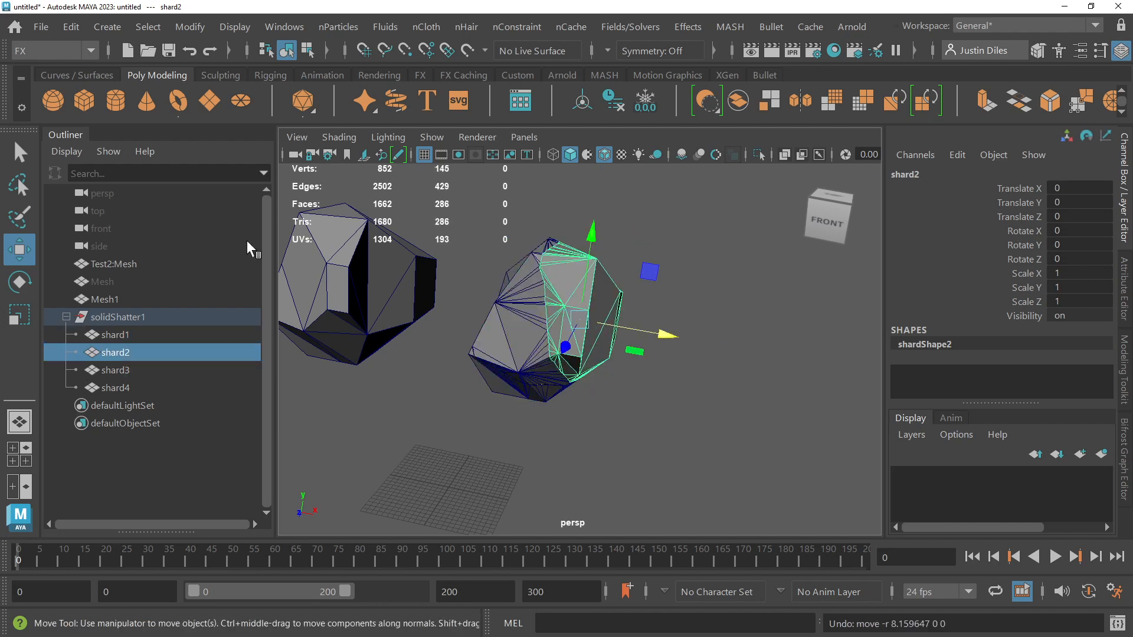
Step: Switch to the Select tool, clear the selection, and select shard1 from the back of the shattered mesh
click(19, 152)
click(690, 369)
alt+drag(687, 362, 680, 360)
scroll(680, 359, down, 2)
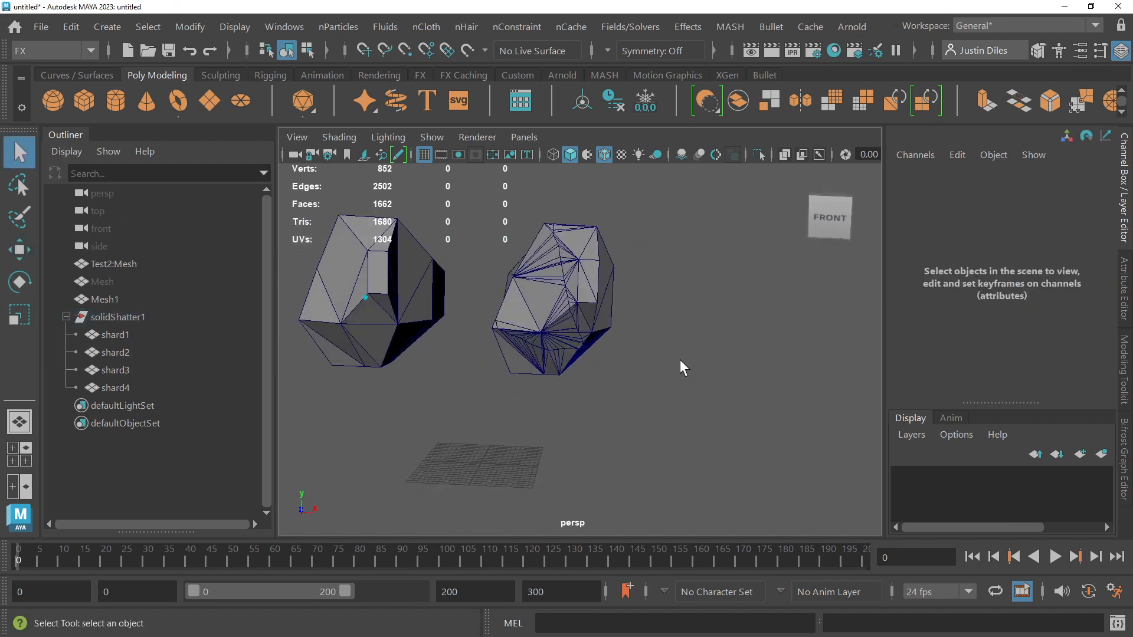
scroll(680, 359, up, 5)
click(618, 316)
alt+drag(619, 315, 560, 234)
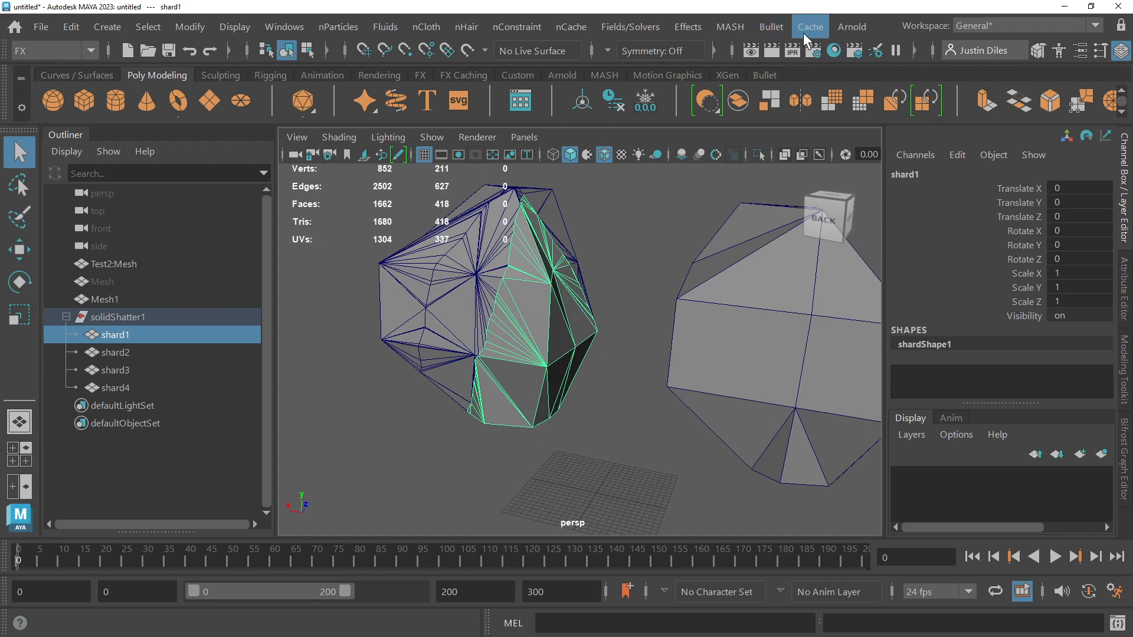
Step: Try to apply another solid shatter to shard1 with 4 shards and edge jagginess 0.3573, and close the effect options
click(688, 27)
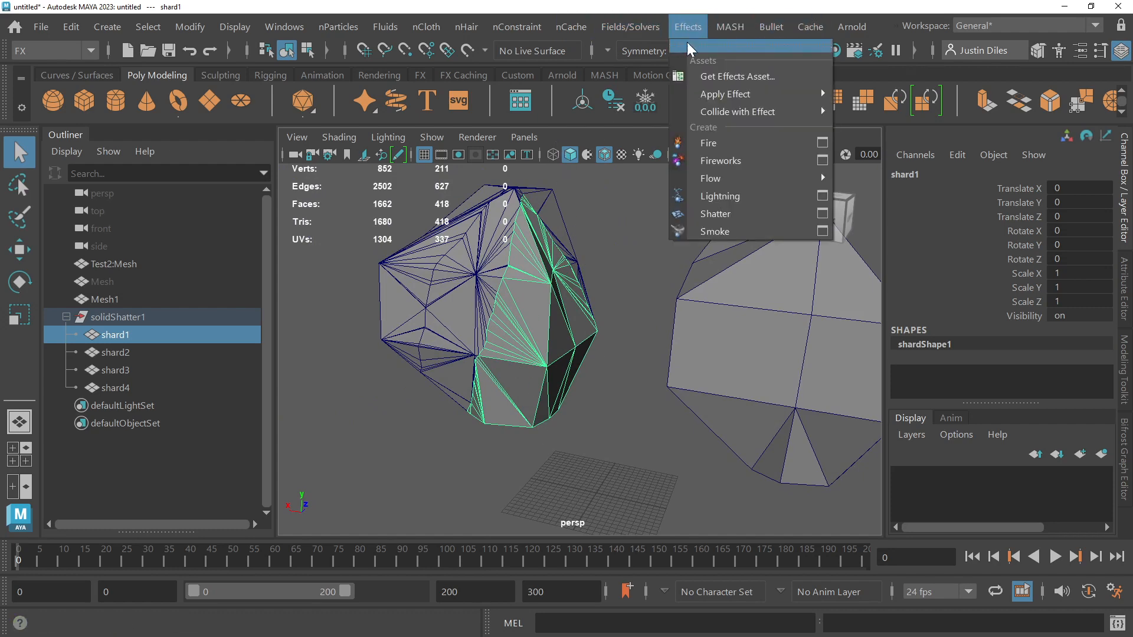
click(823, 214)
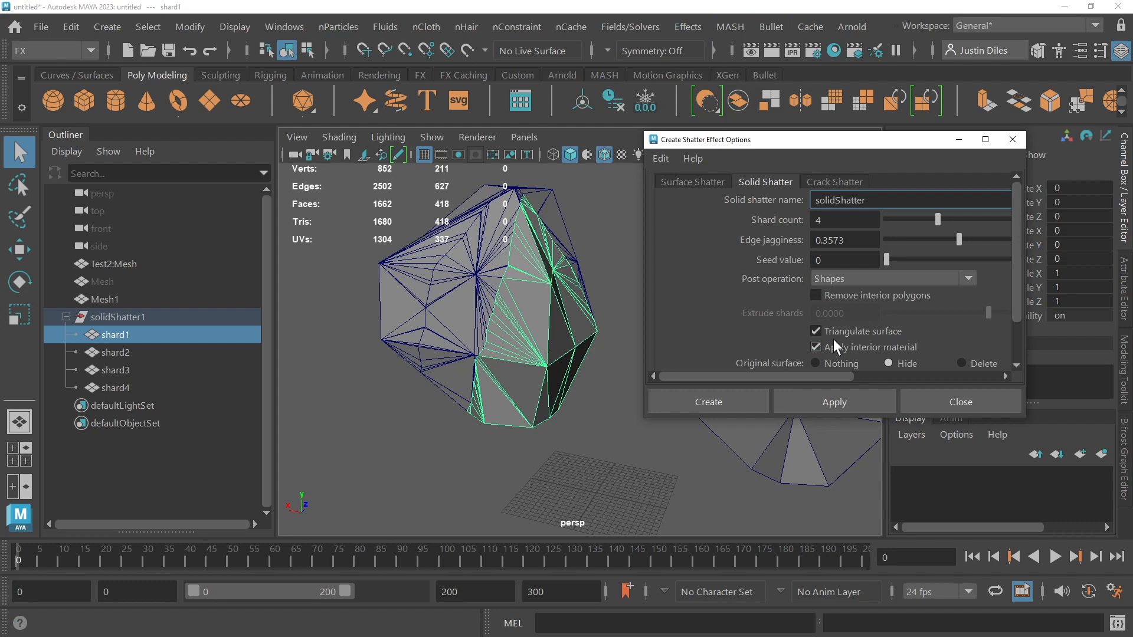
click(828, 398)
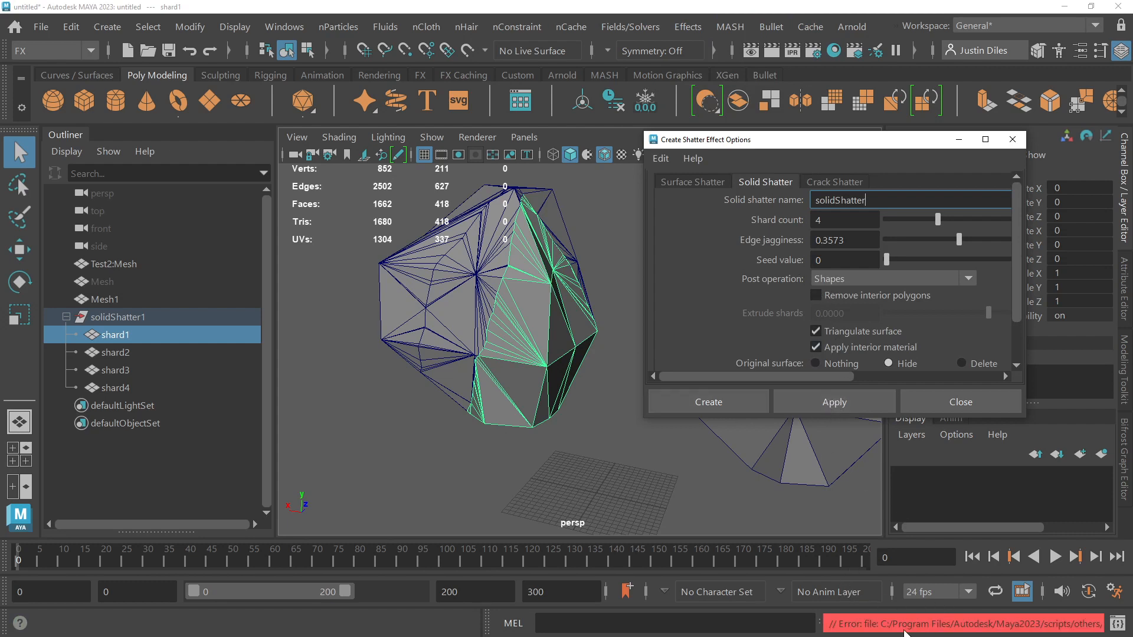
click(952, 401)
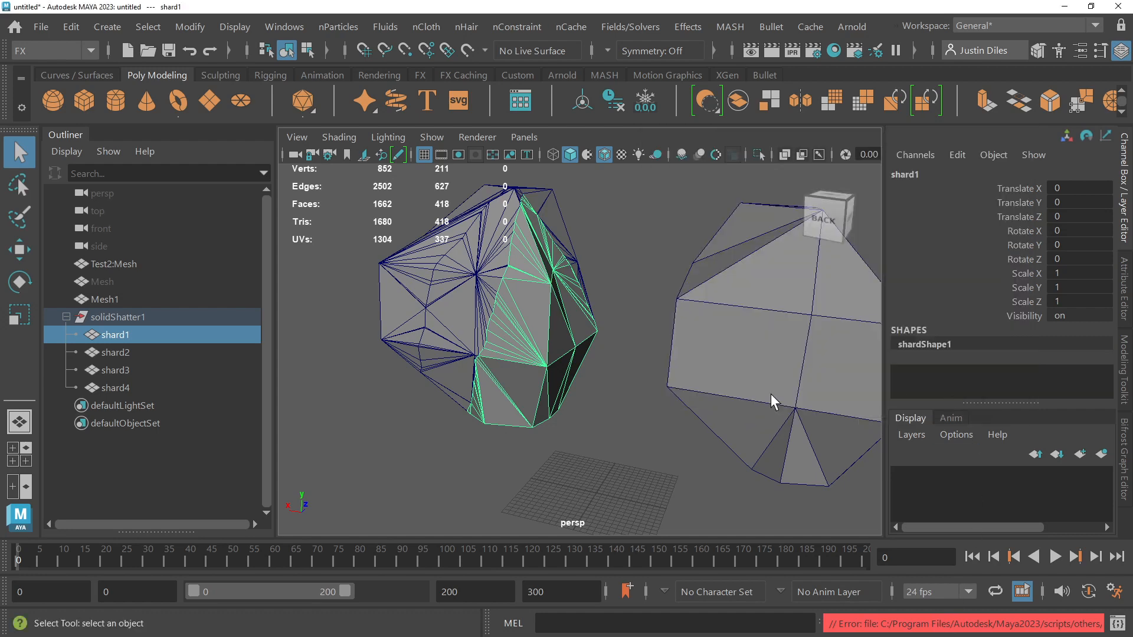
click(695, 26)
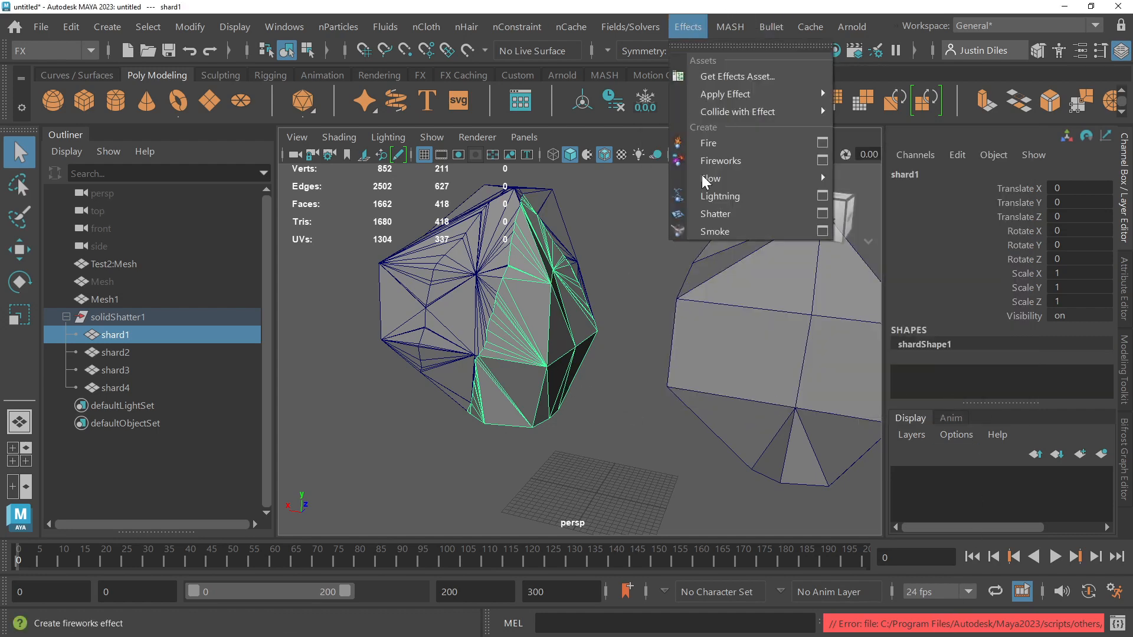
click(822, 214)
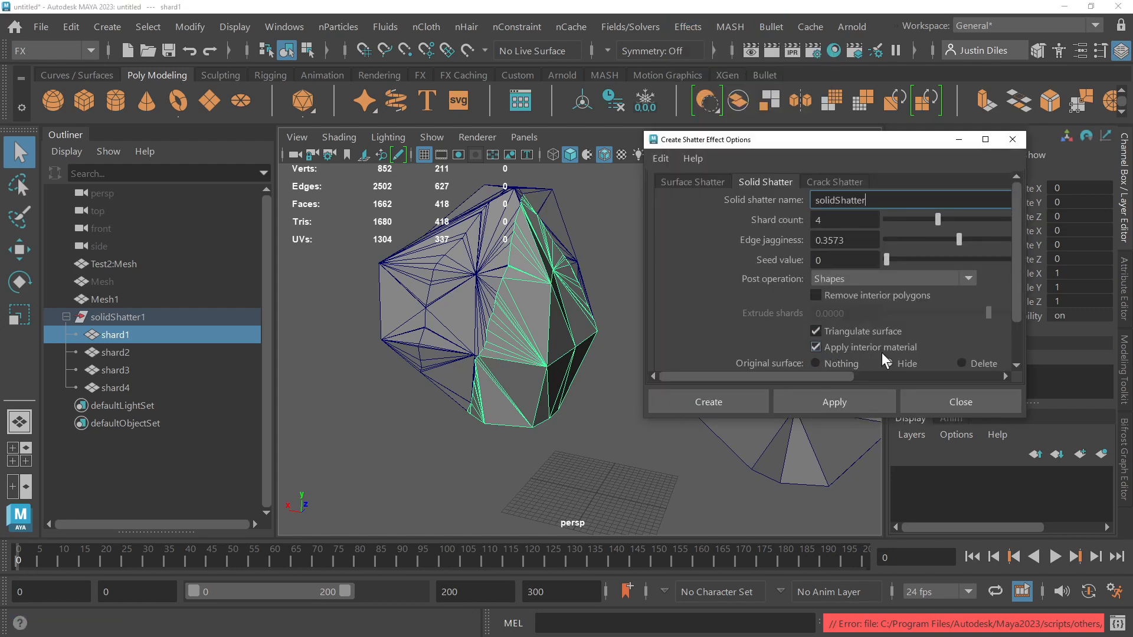
click(930, 400)
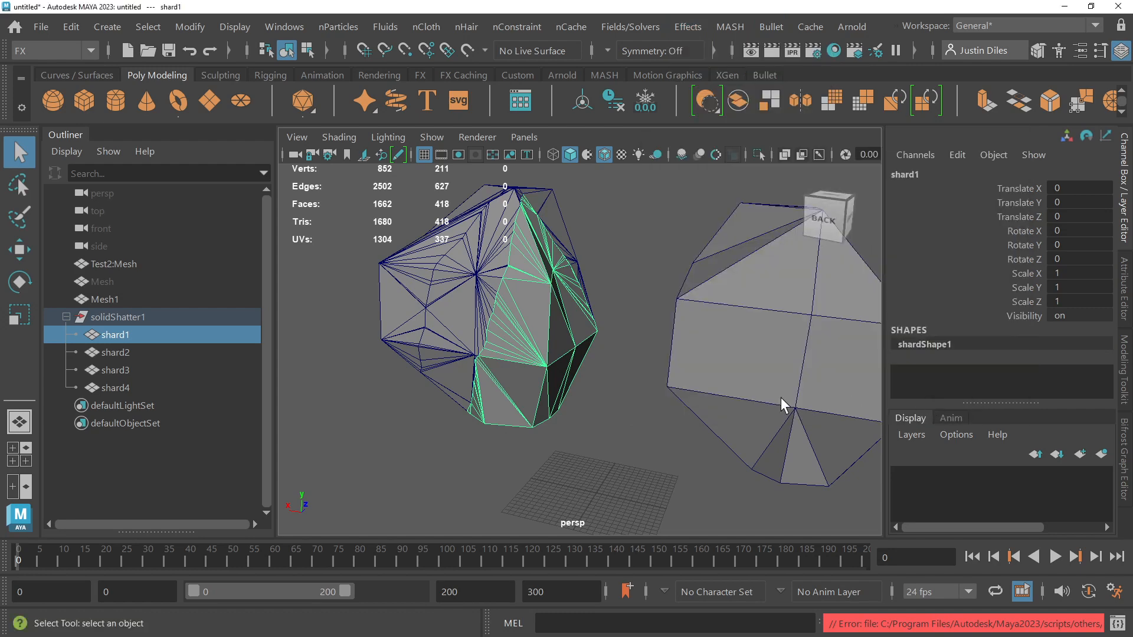
Step: Try moving shard1 about 6.16 units along negative X to expose its inner faces, and undo the move
alt+drag(544, 346, 564, 348)
key(w)
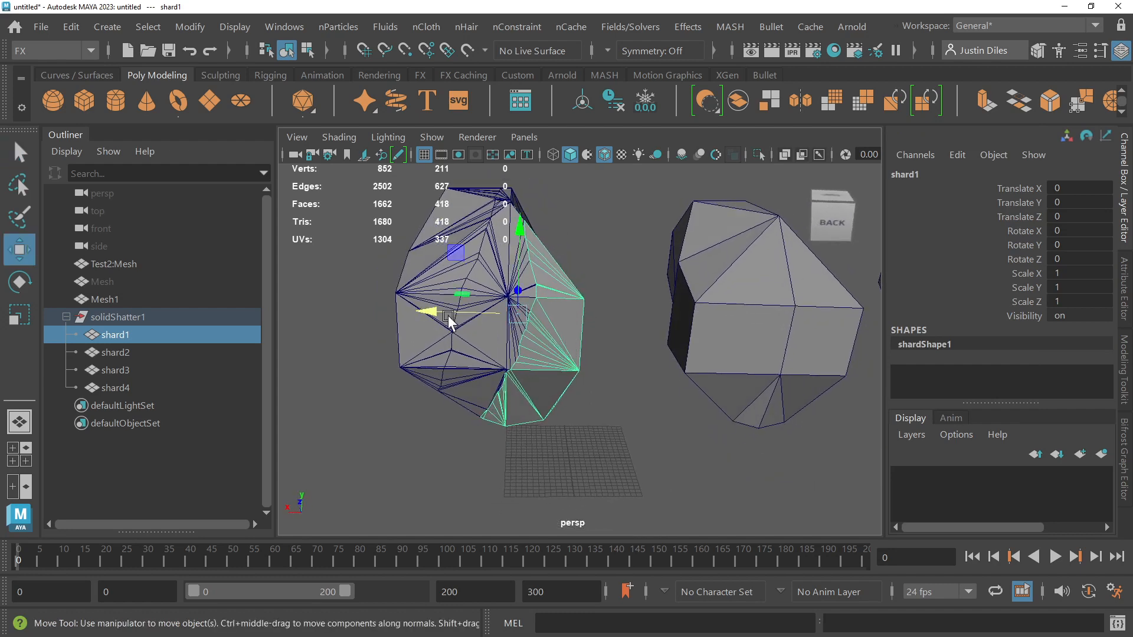
drag(450, 321, 527, 276)
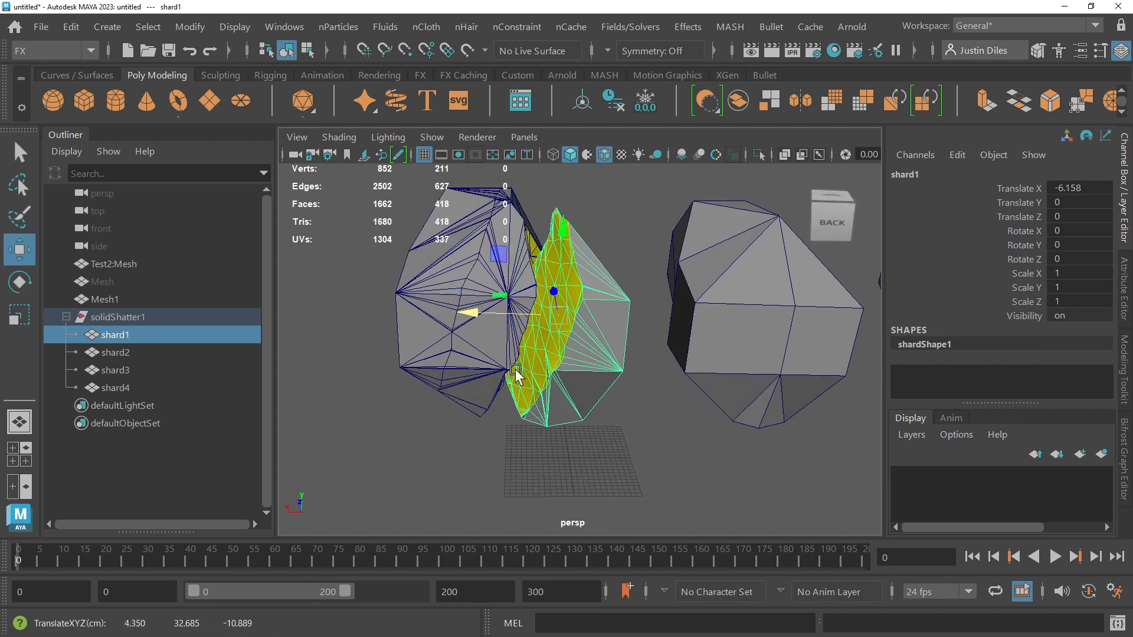
key(ctrl+z)
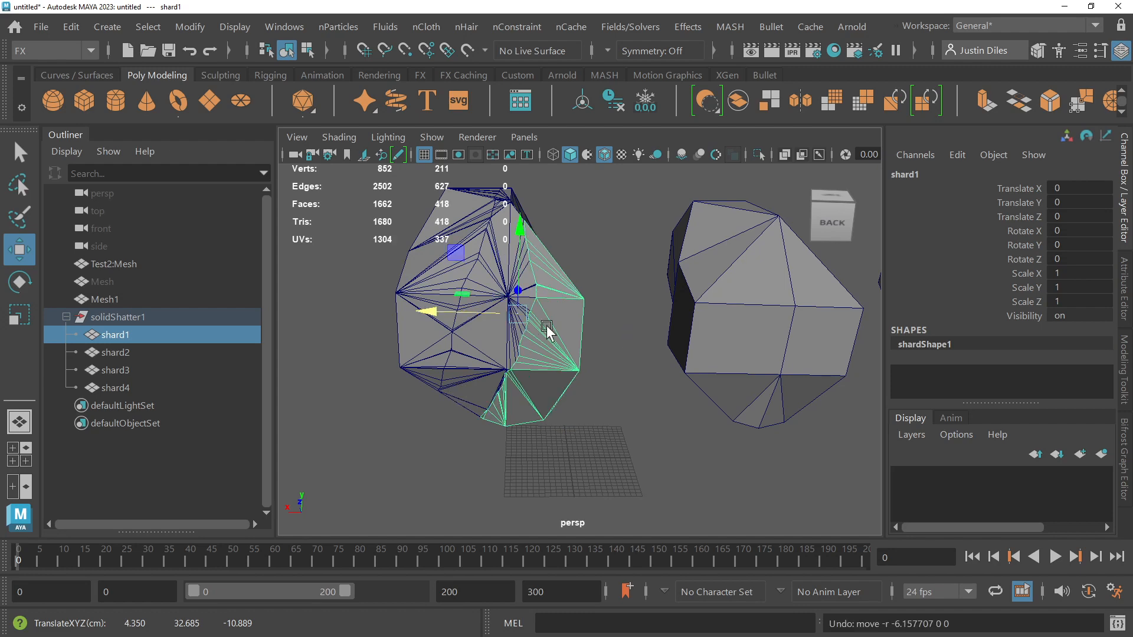
Step: Select all four shards of the shattered mesh and assign them the existing lambert1 material
alt+drag(545, 330, 425, 455)
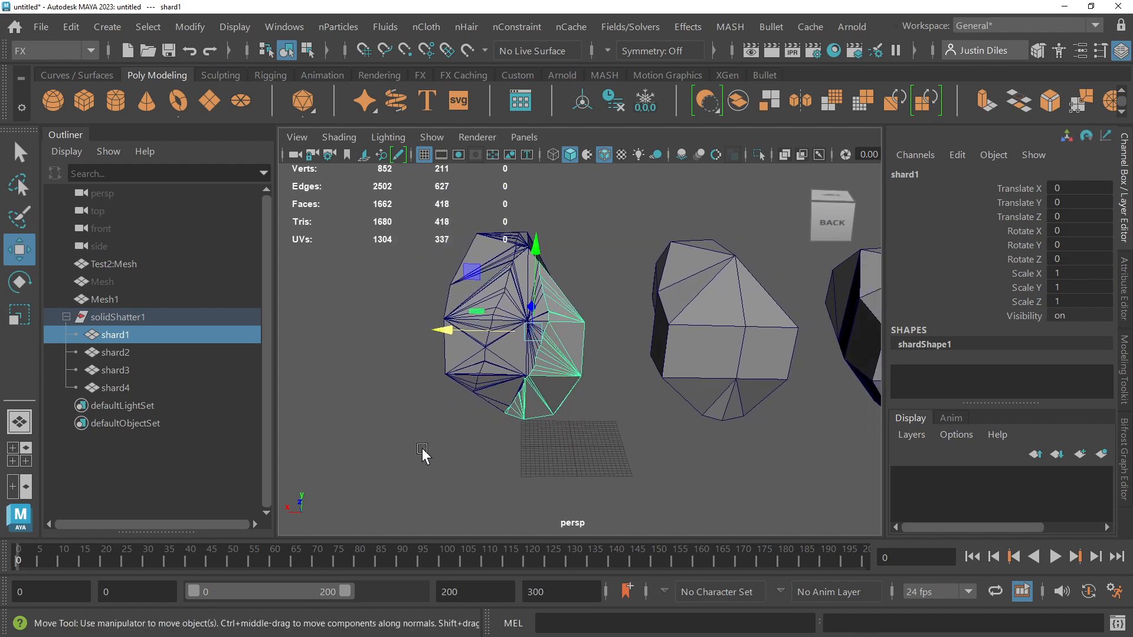
right_click(517, 292)
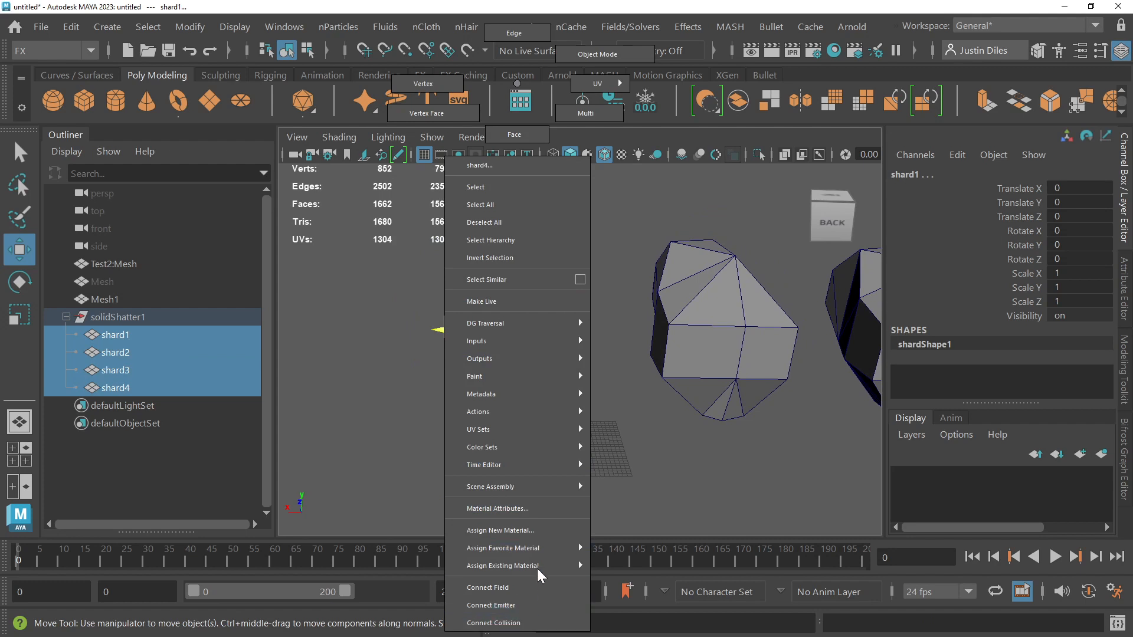
mouse_move(538, 564)
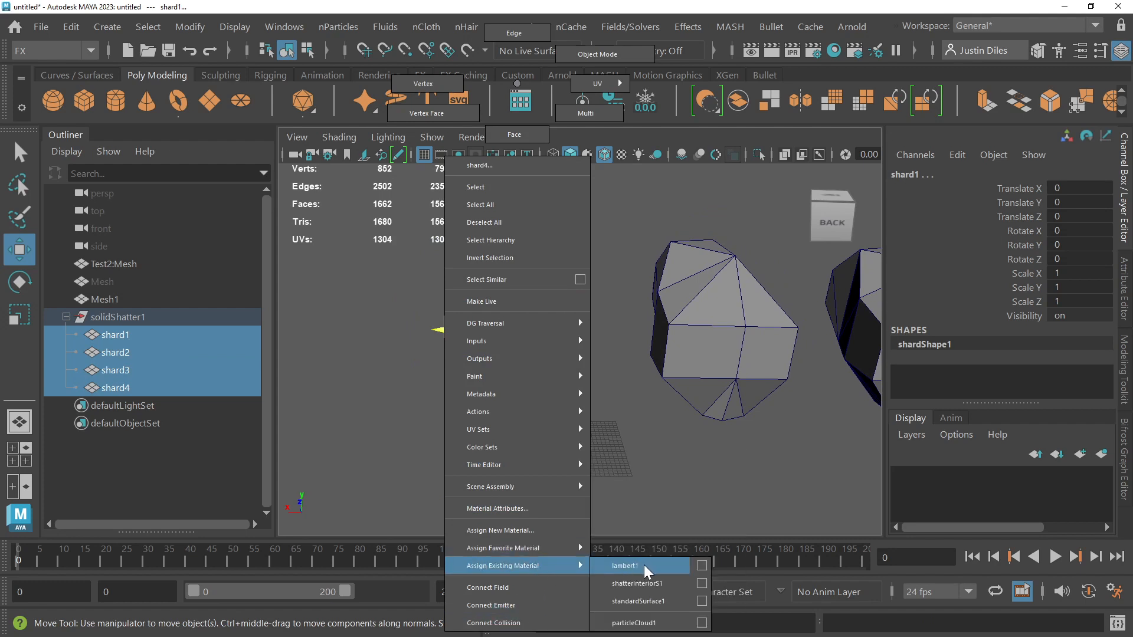
click(643, 565)
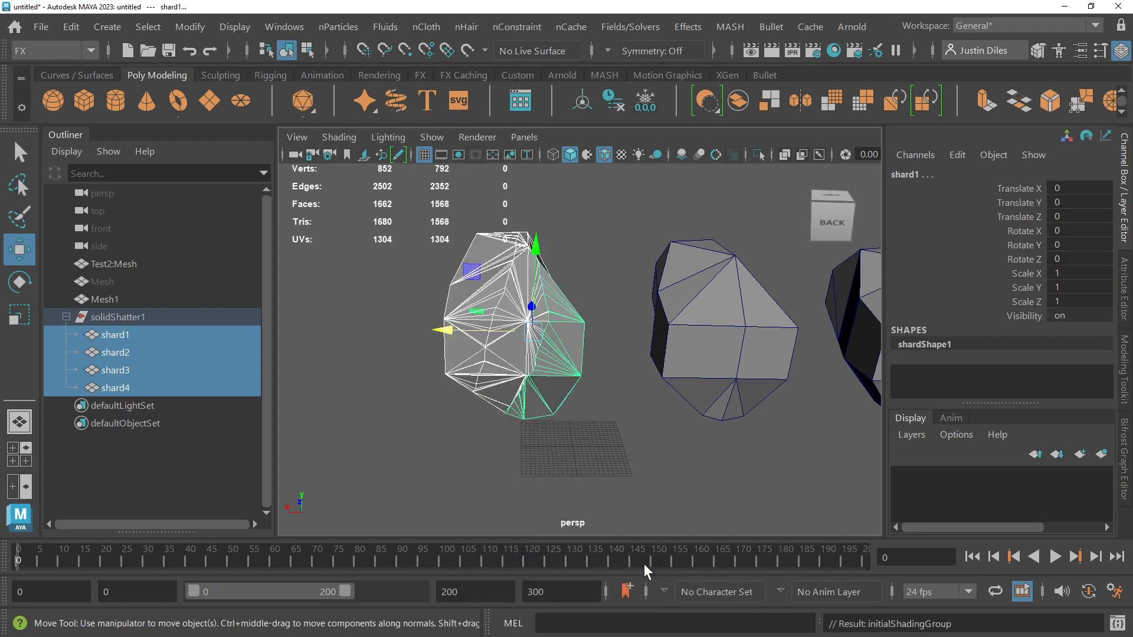
Step: Apply a solid shatter to shard1 alone with 4 shards and edge jagginess 0.3573, and close the effect options
click(614, 444)
click(561, 358)
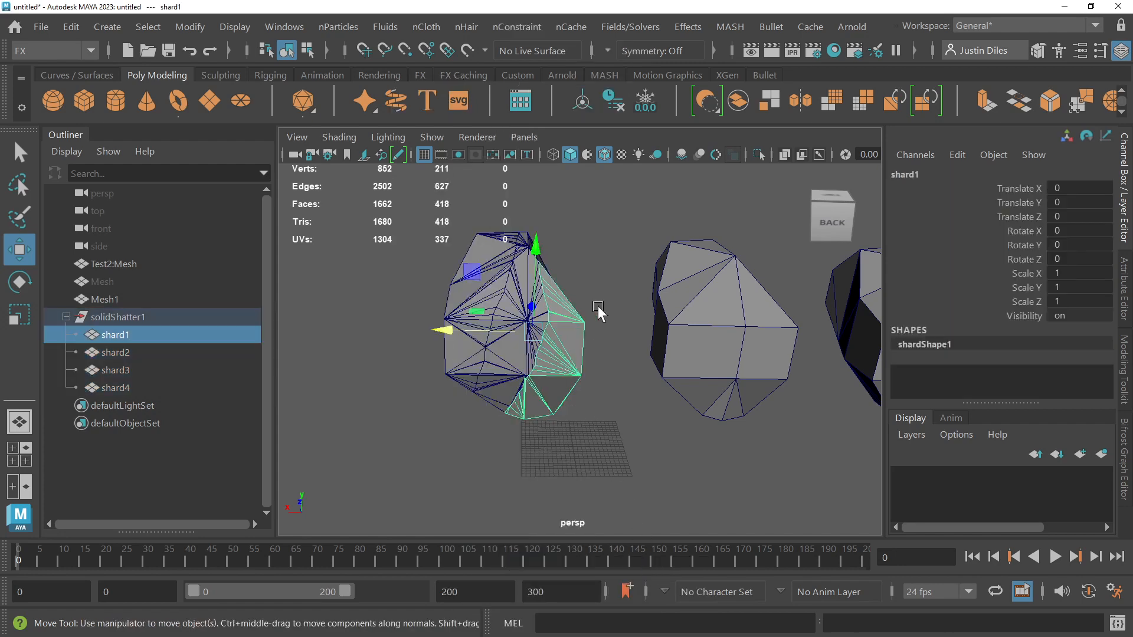
click(687, 27)
mouse_move(716, 177)
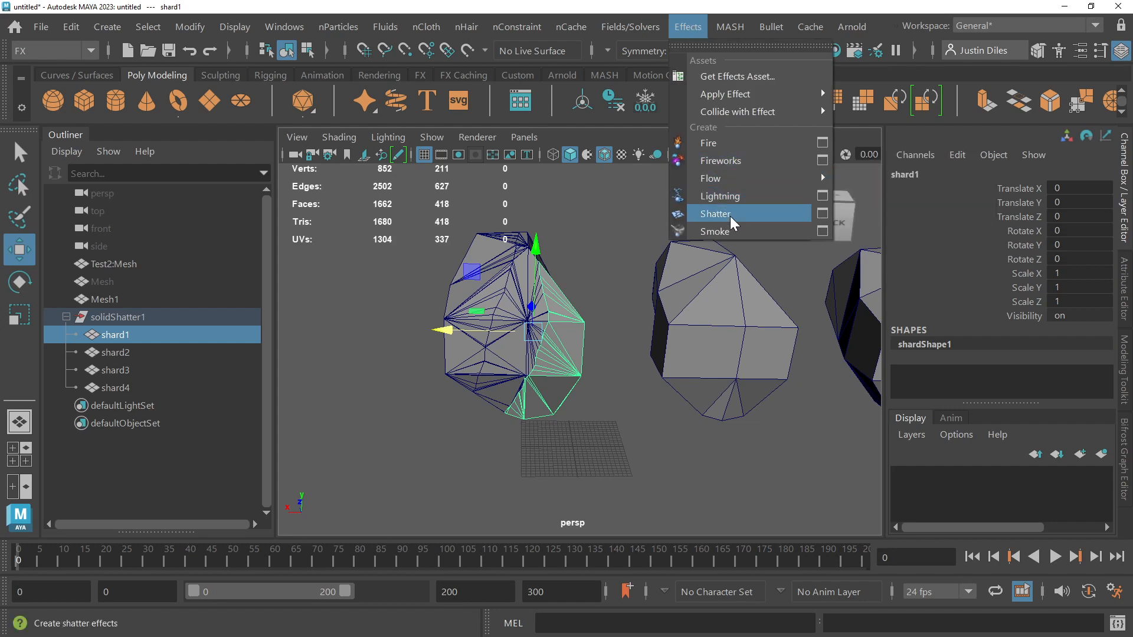
click(823, 215)
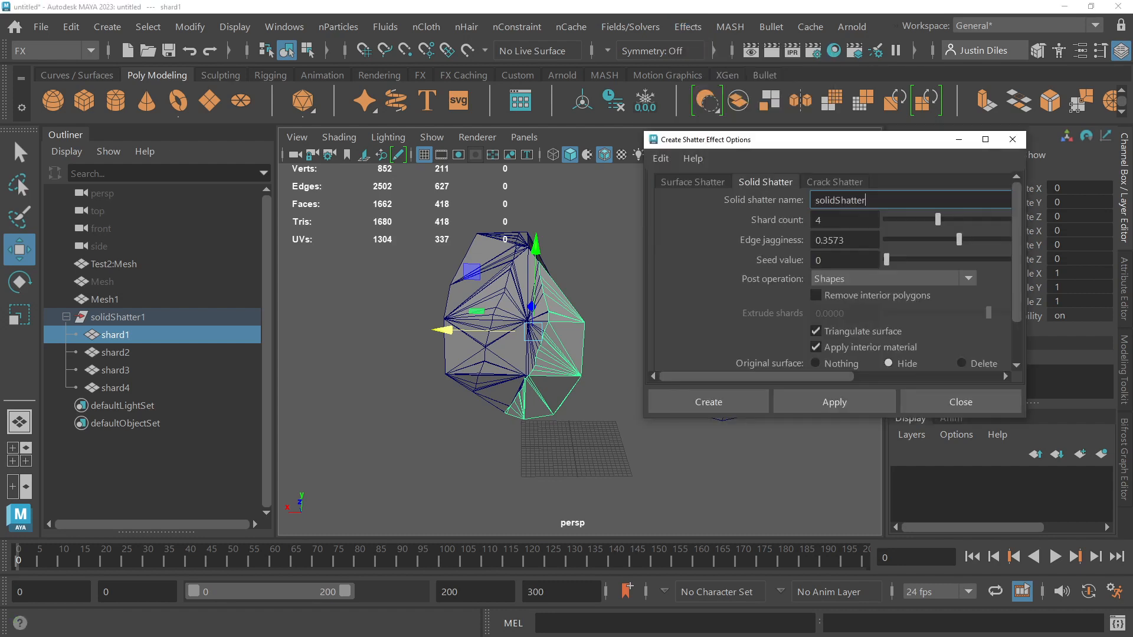
click(833, 398)
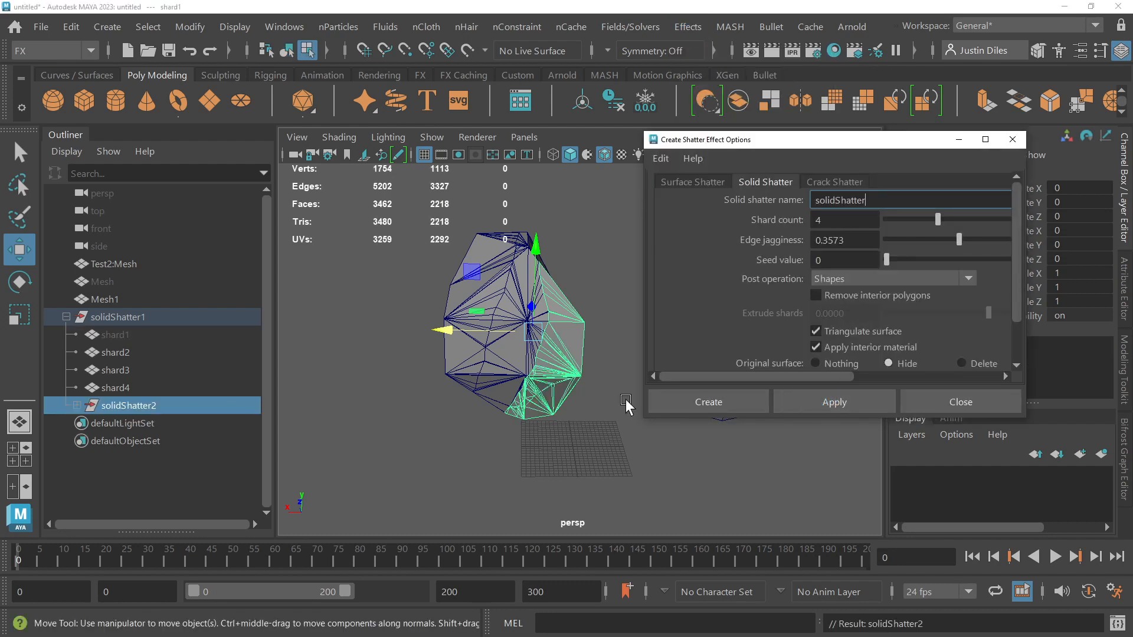
click(941, 404)
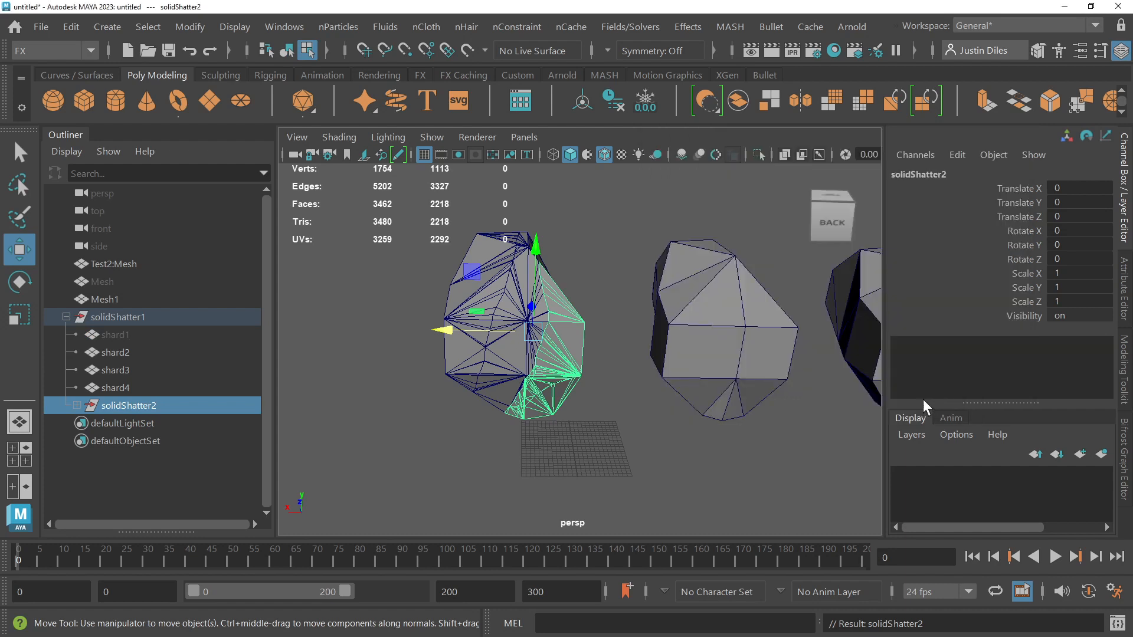
Step: Expand solidShatter2, check each of its shards, and test lowering shard9 about 8.92 units before undoing that move
click(77, 405)
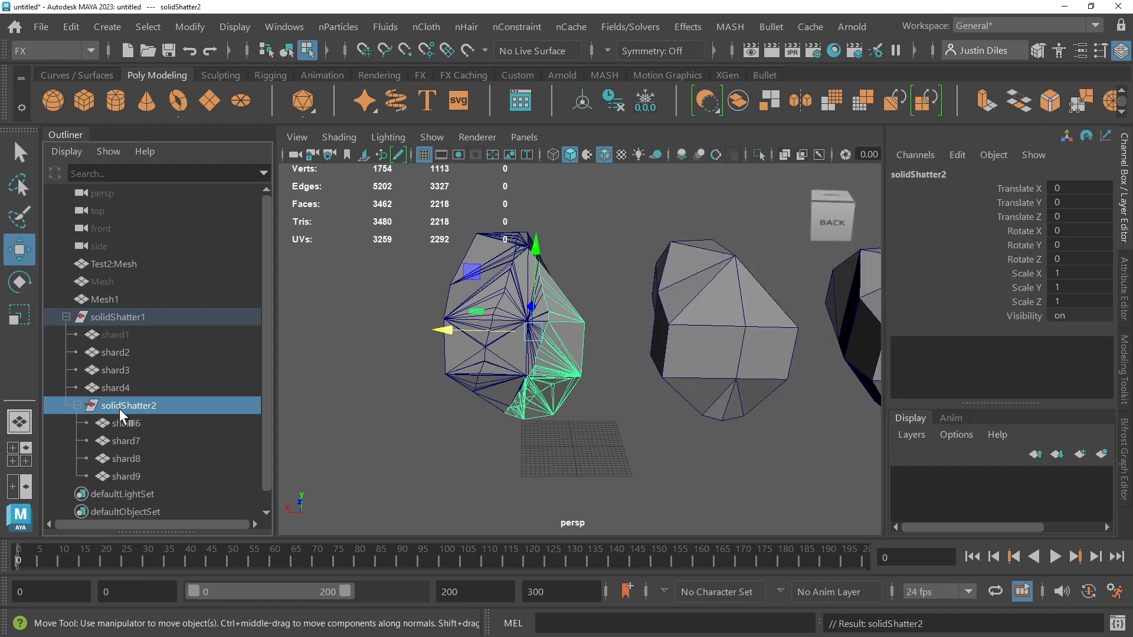
click(121, 423)
click(120, 441)
click(123, 458)
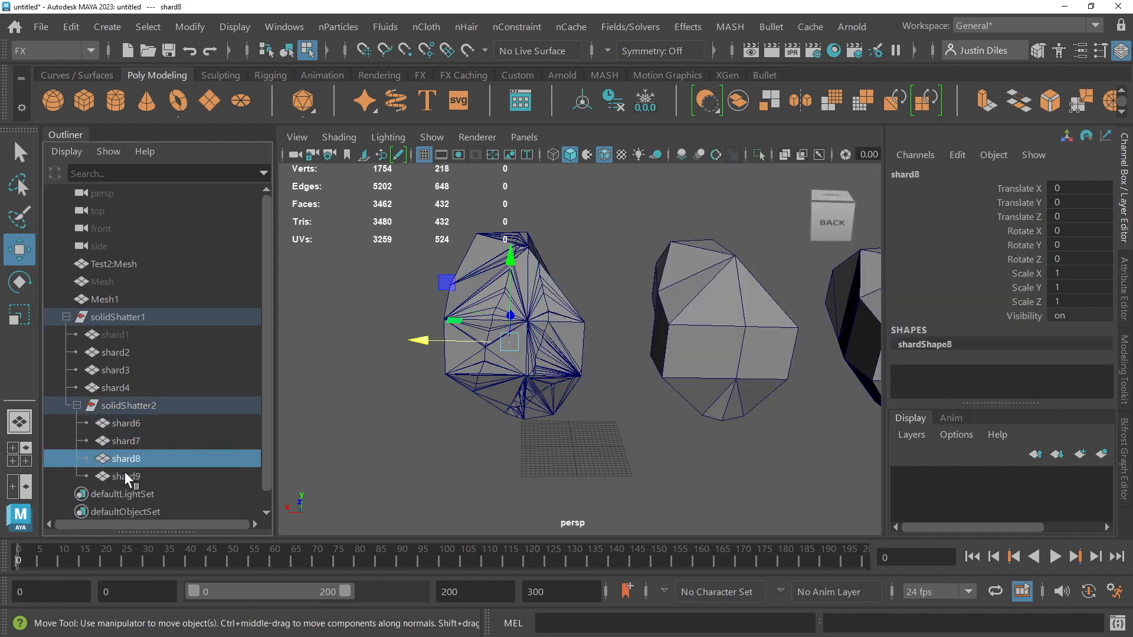
click(126, 475)
drag(551, 287, 558, 371)
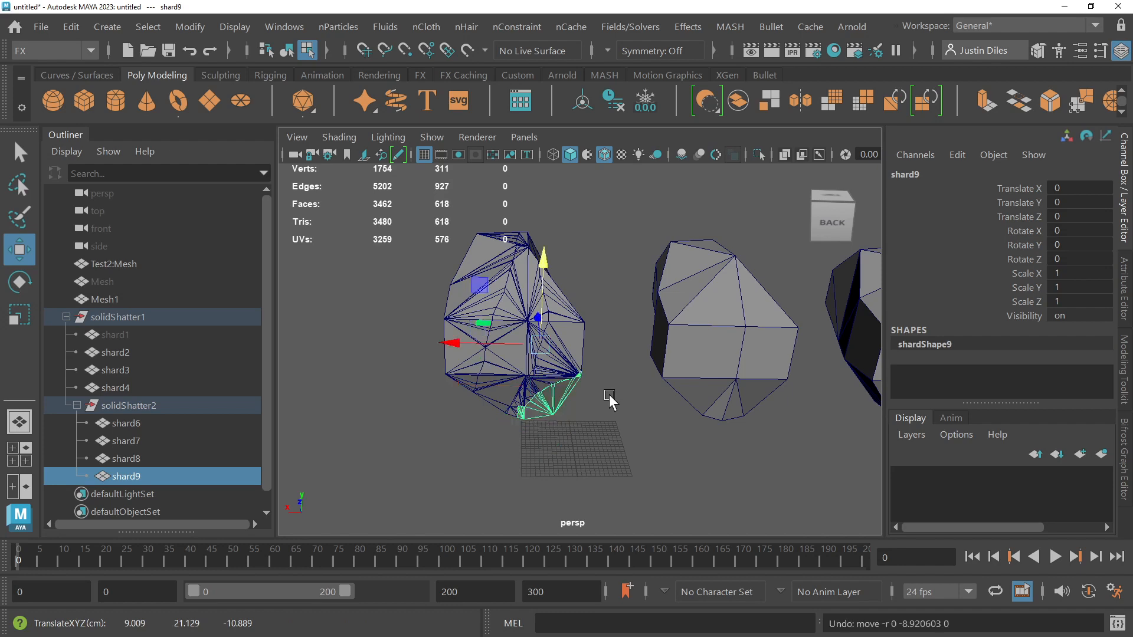
Step: Select all the pieces of the shattered mesh, including the new shards, and assign them the existing lambert1 material
click(611, 307)
drag(614, 208, 475, 383)
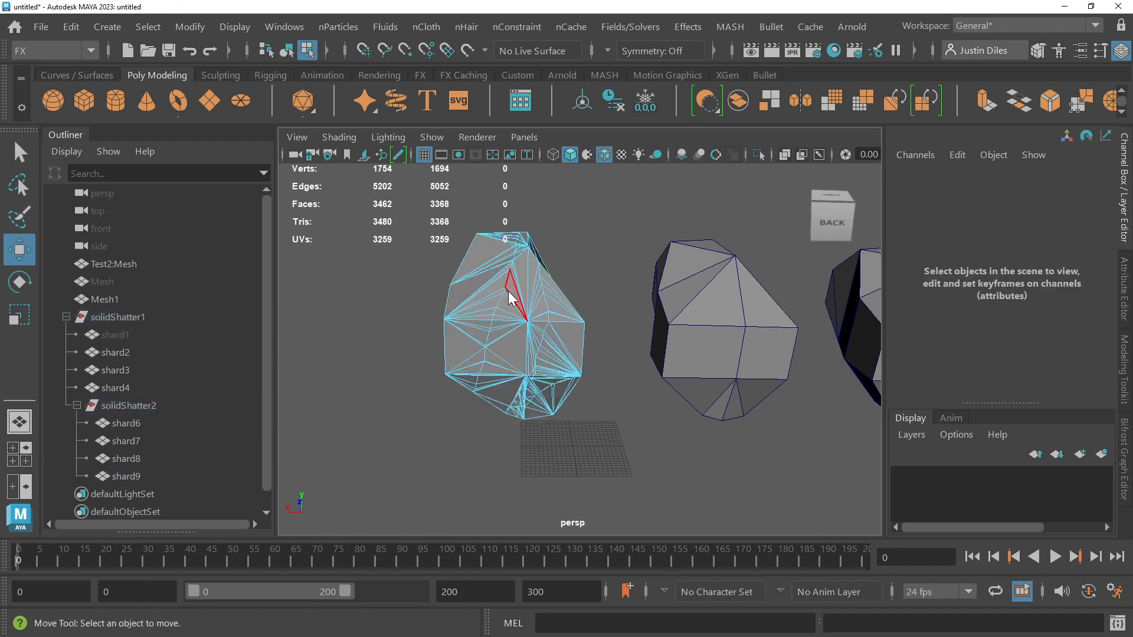
right_drag(507, 289, 611, 567)
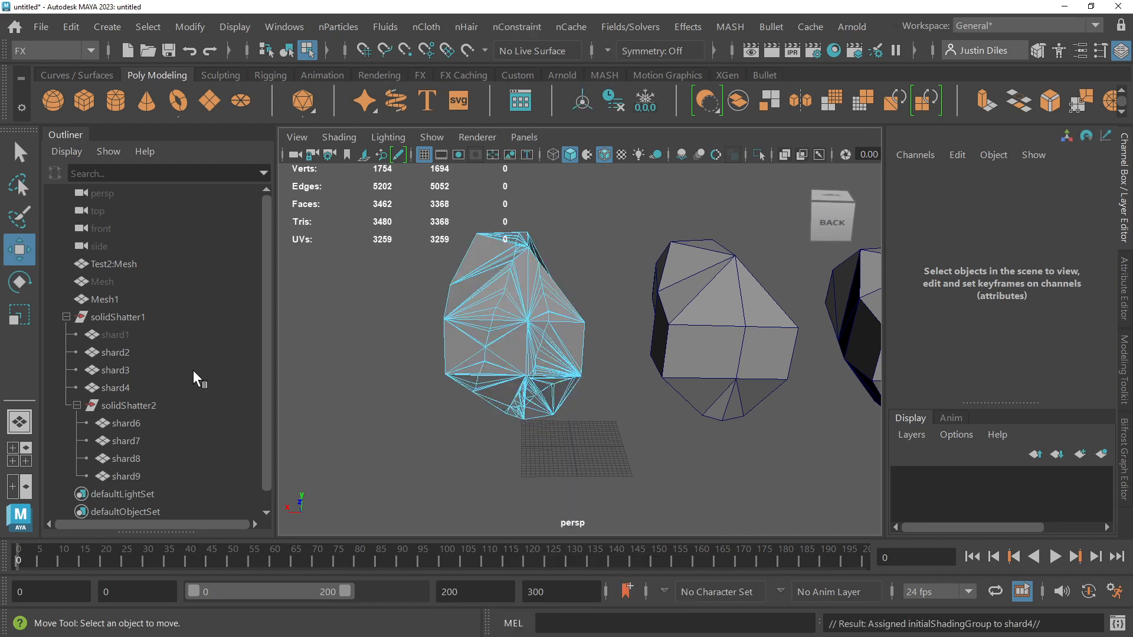
Step: Ungroup solidShatter2 so that its four shards sit directly under solidShatter1
key(q)
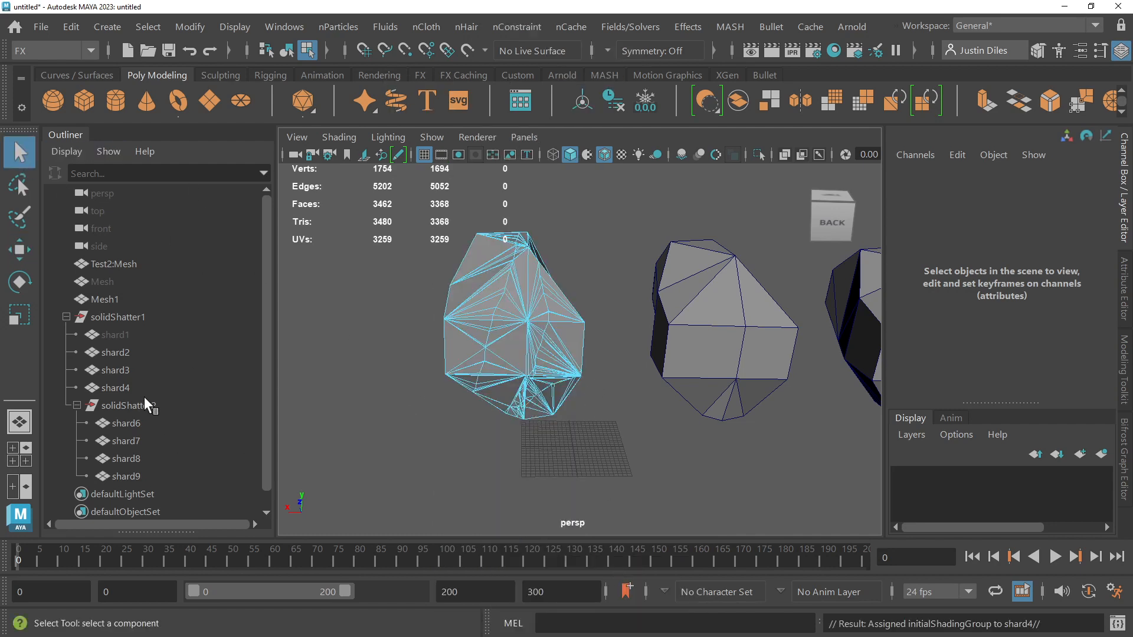
click(117, 405)
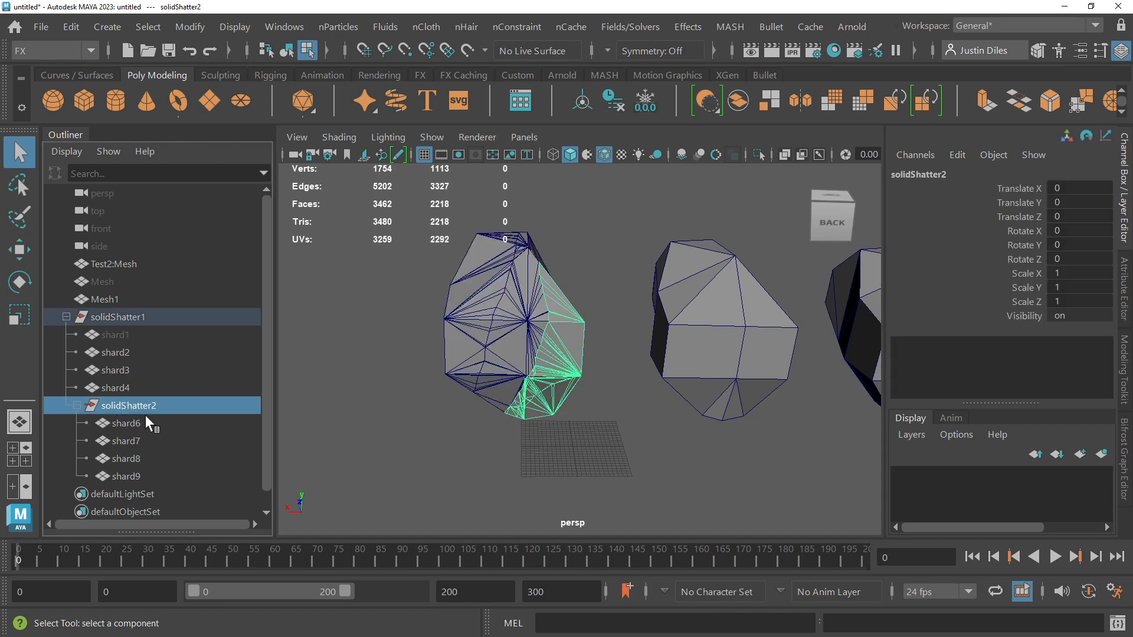
click(106, 334)
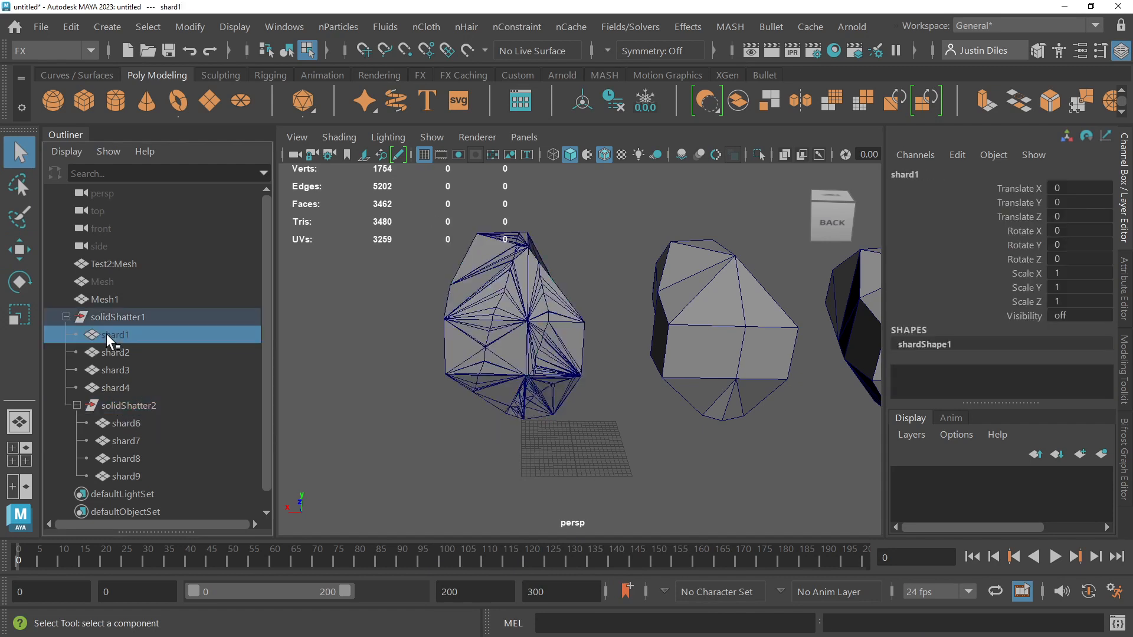
click(119, 404)
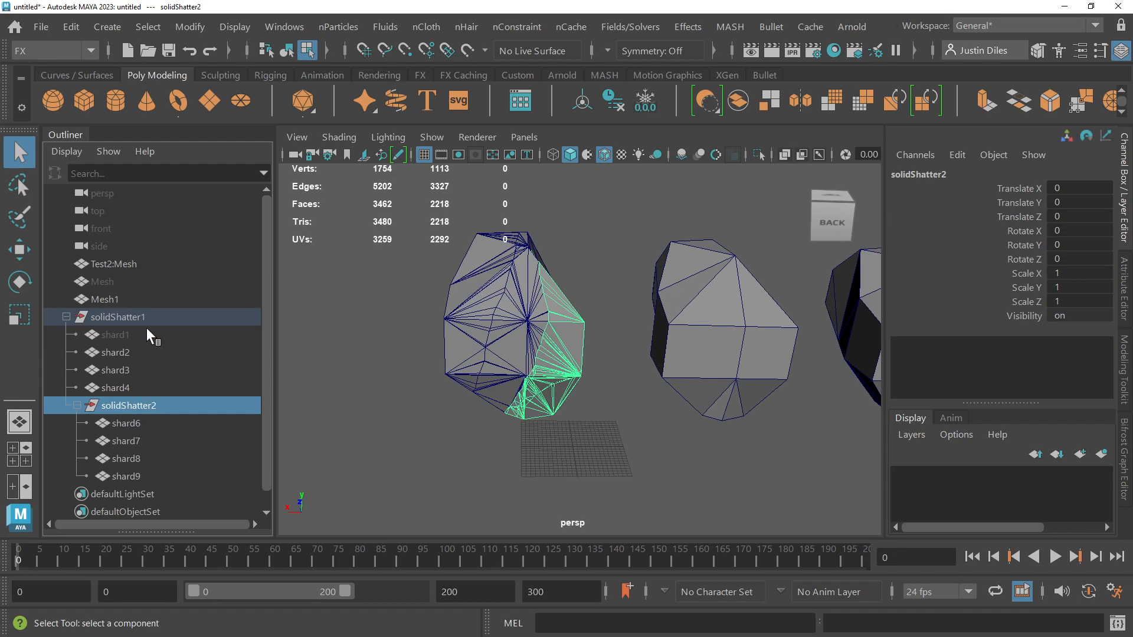
click(71, 27)
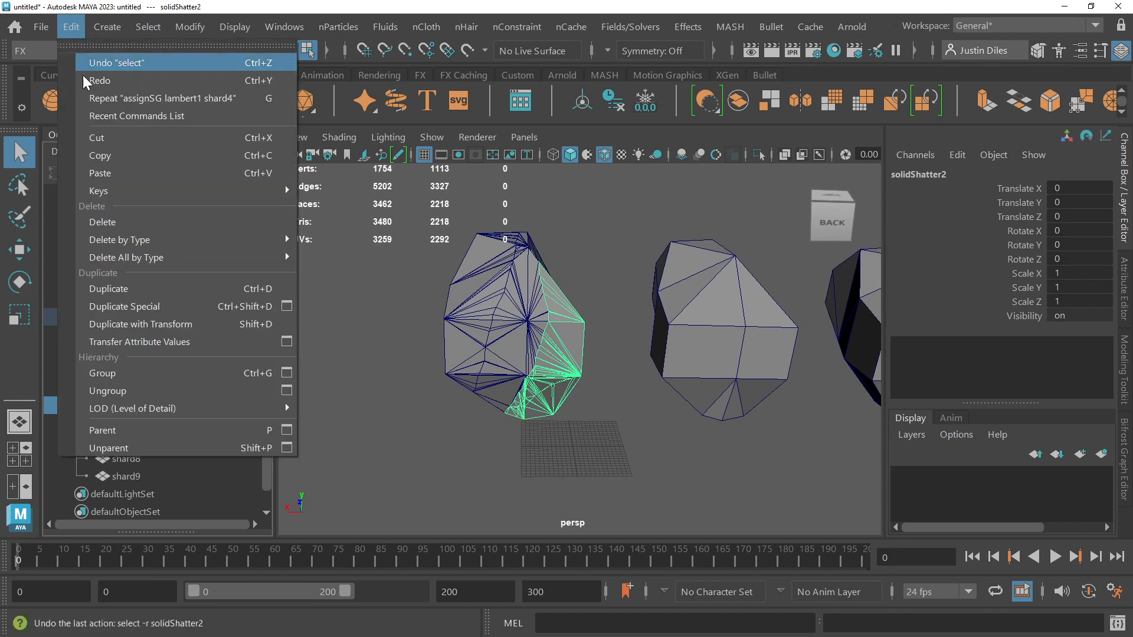
click(122, 390)
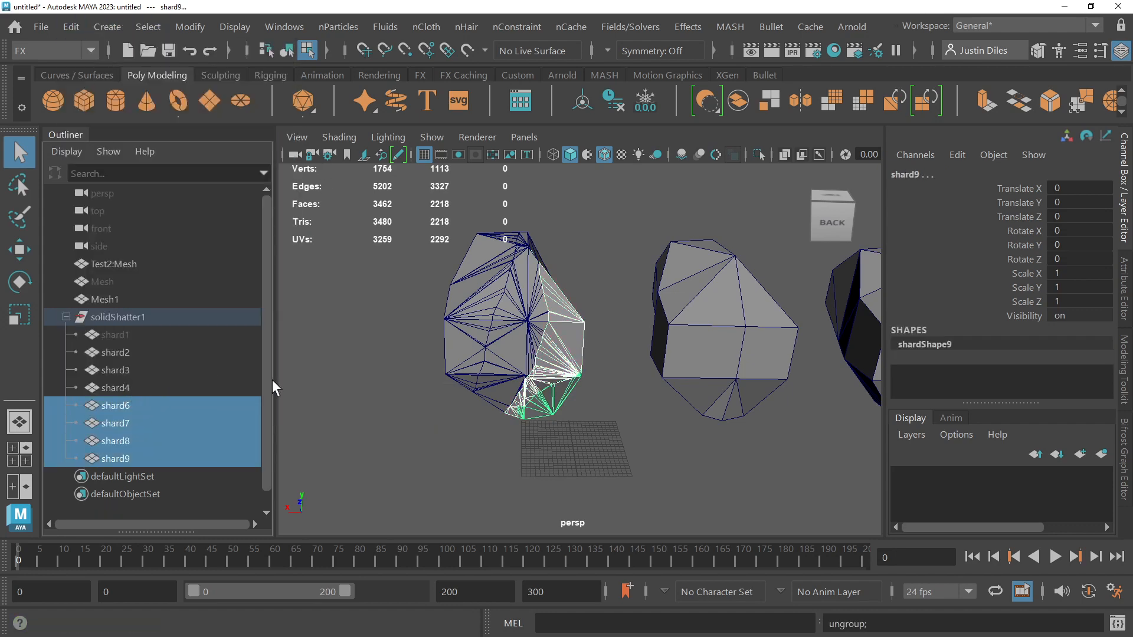
Step: Clear the selection and delete the hidden original shard1 from the solidShatter1 group
click(567, 459)
click(559, 388)
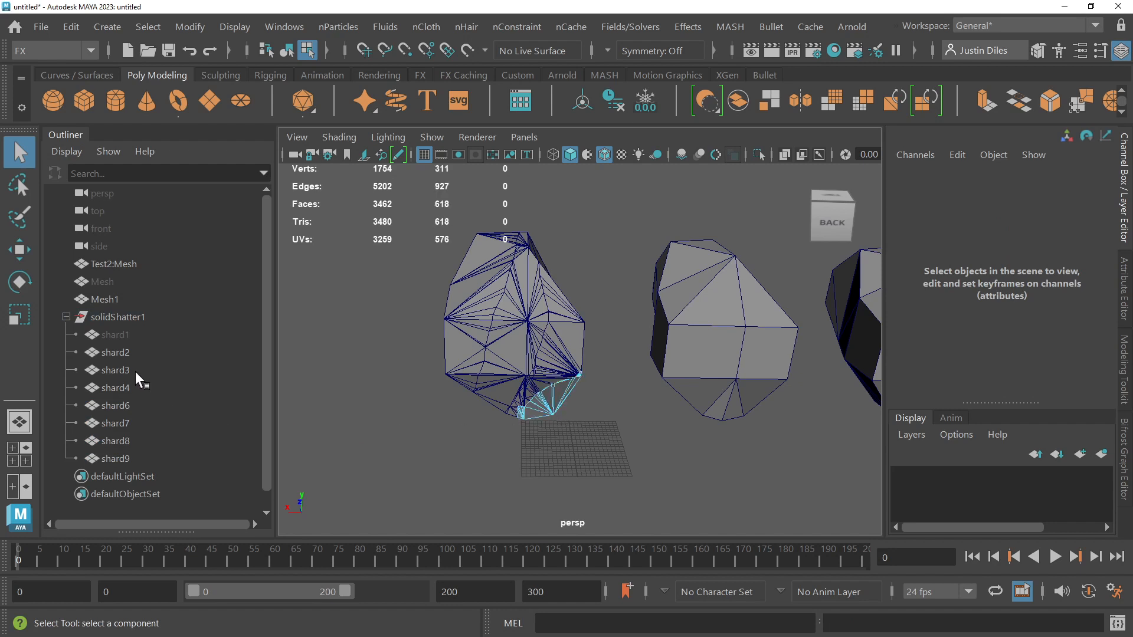
click(113, 331)
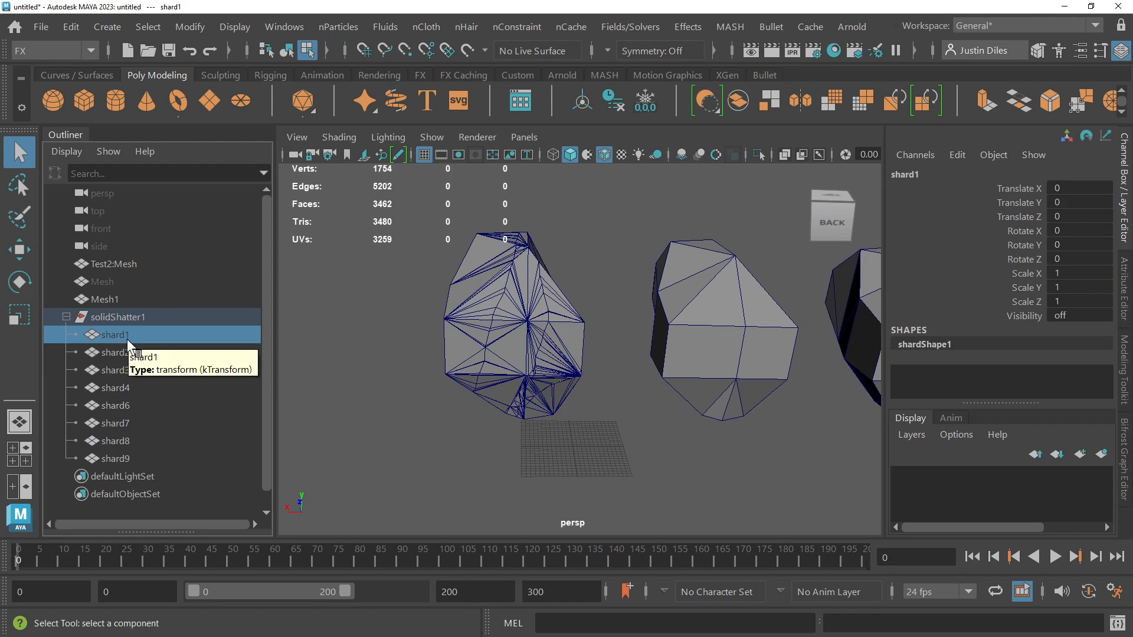
key(Delete)
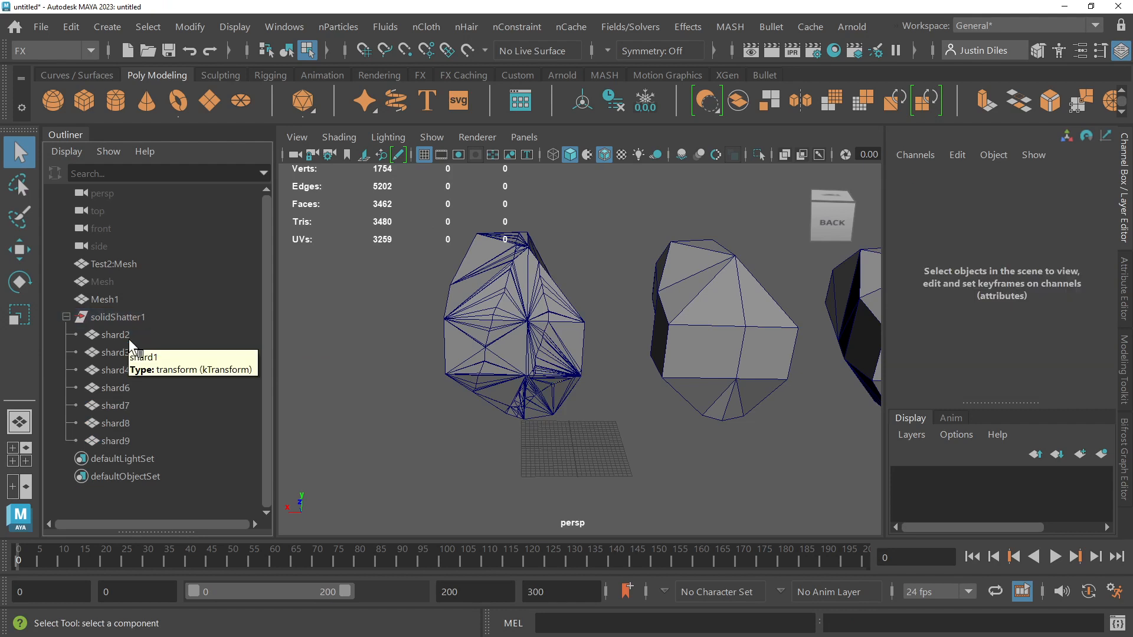
click(544, 397)
right_click(547, 406)
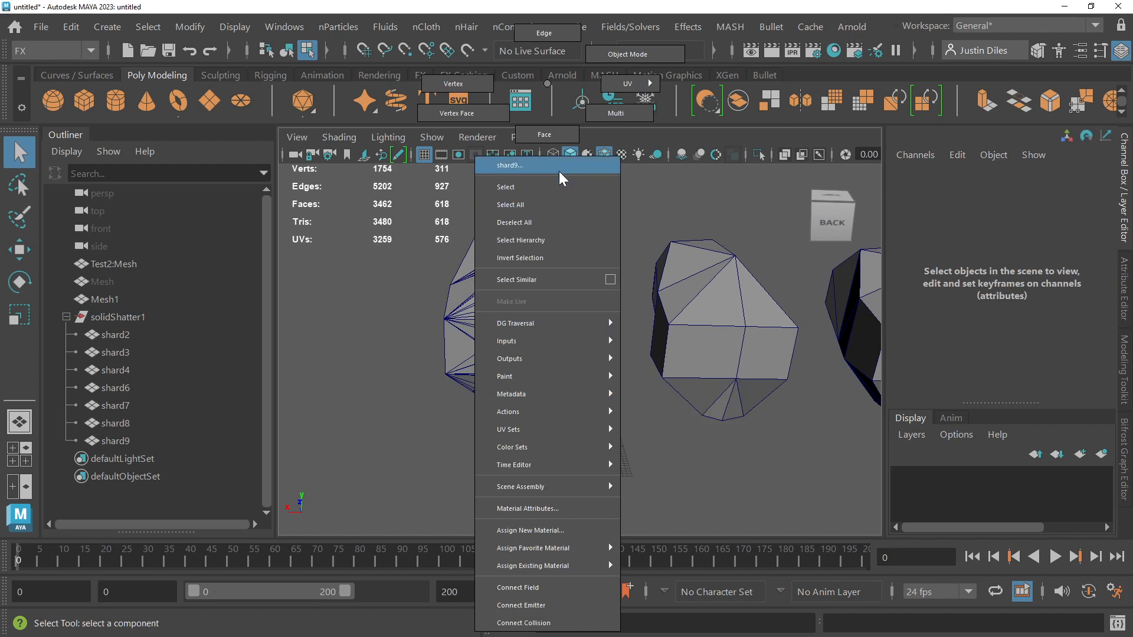
click(373, 293)
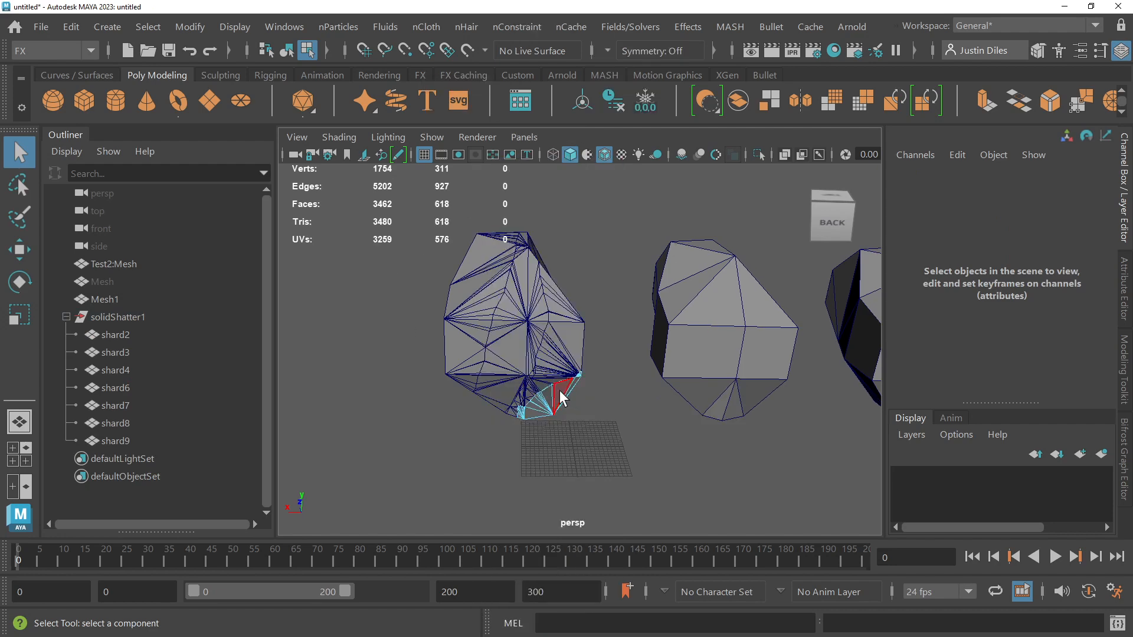
scroll(561, 399, up, 4)
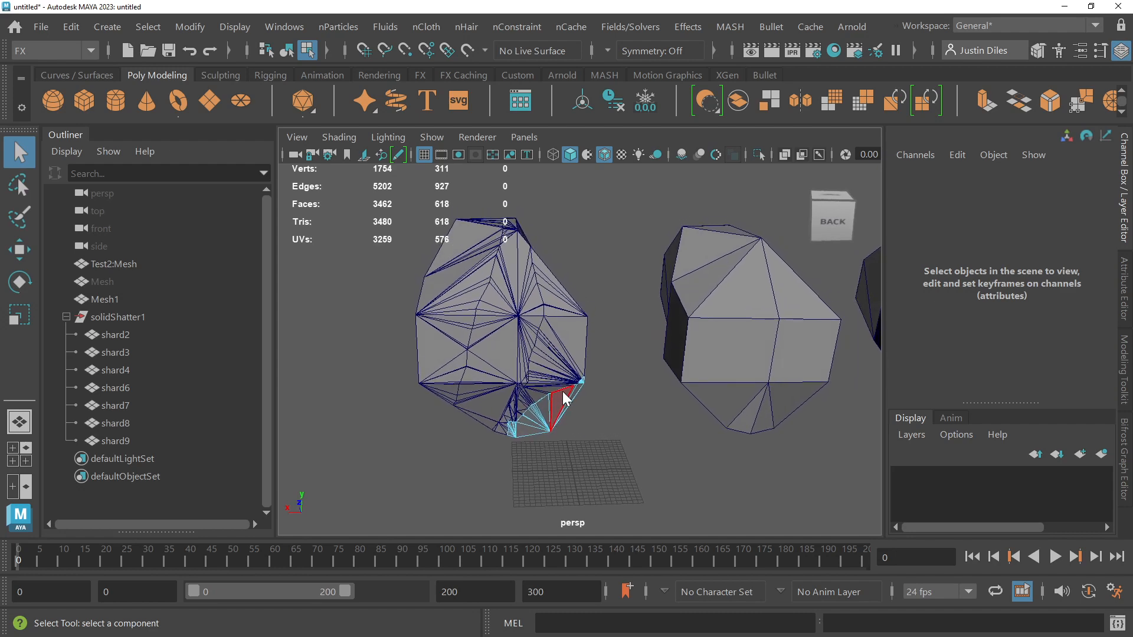
right_click(563, 397)
mouse_move(565, 395)
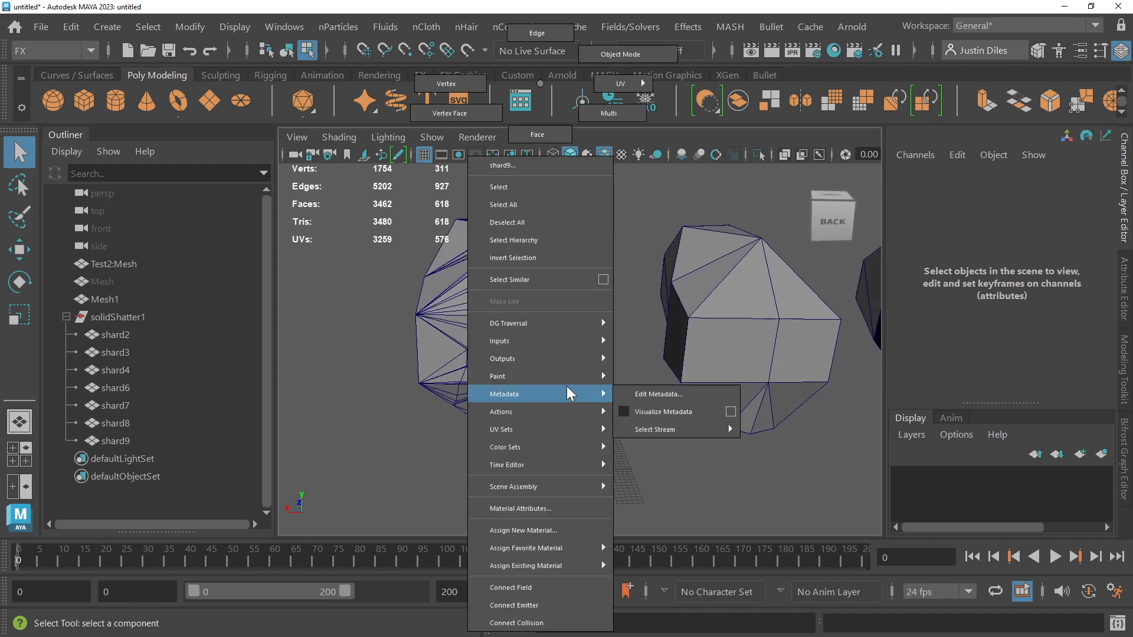
click(632, 347)
Step: Frame the solidShatter1 group and move it about 37.81 units along positive X, away from the original position
click(136, 316)
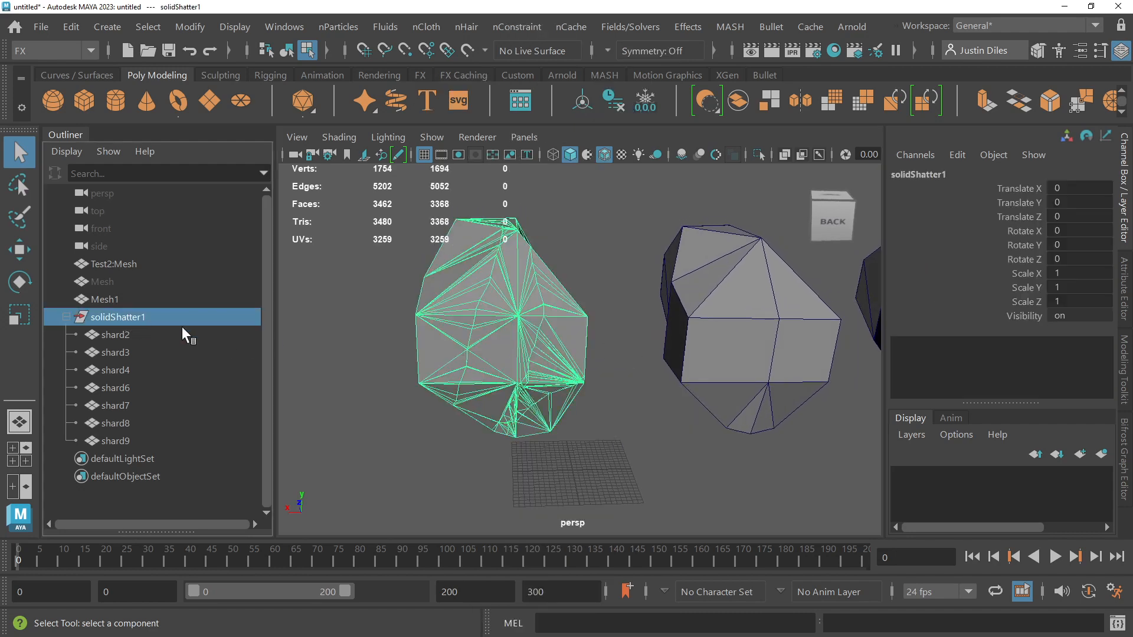
key(f)
key(w)
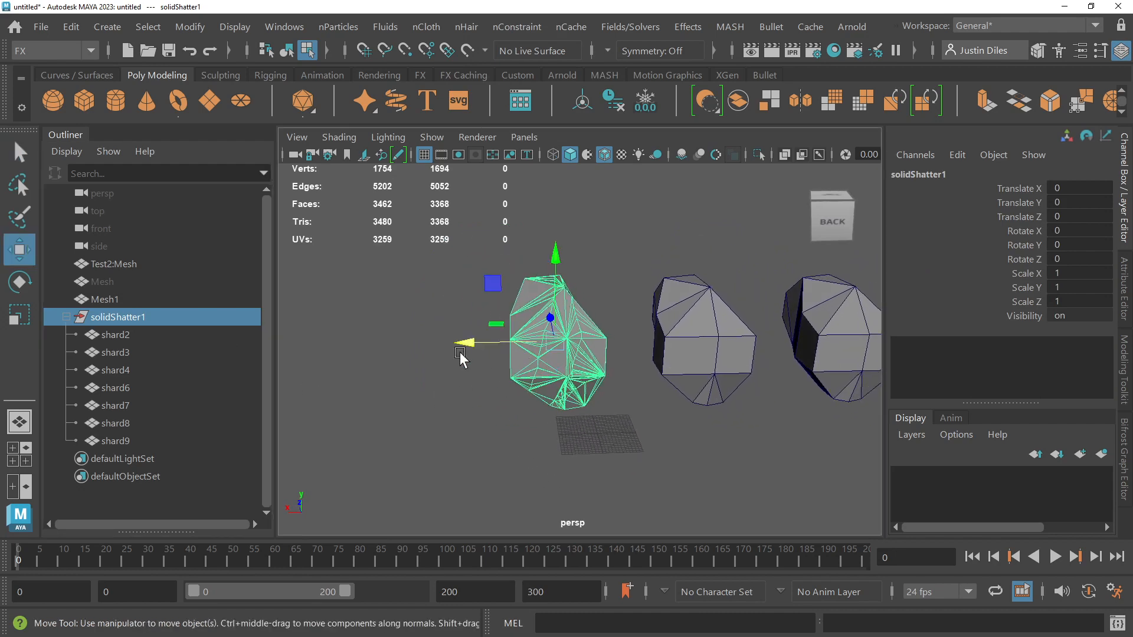
drag(466, 347, 323, 352)
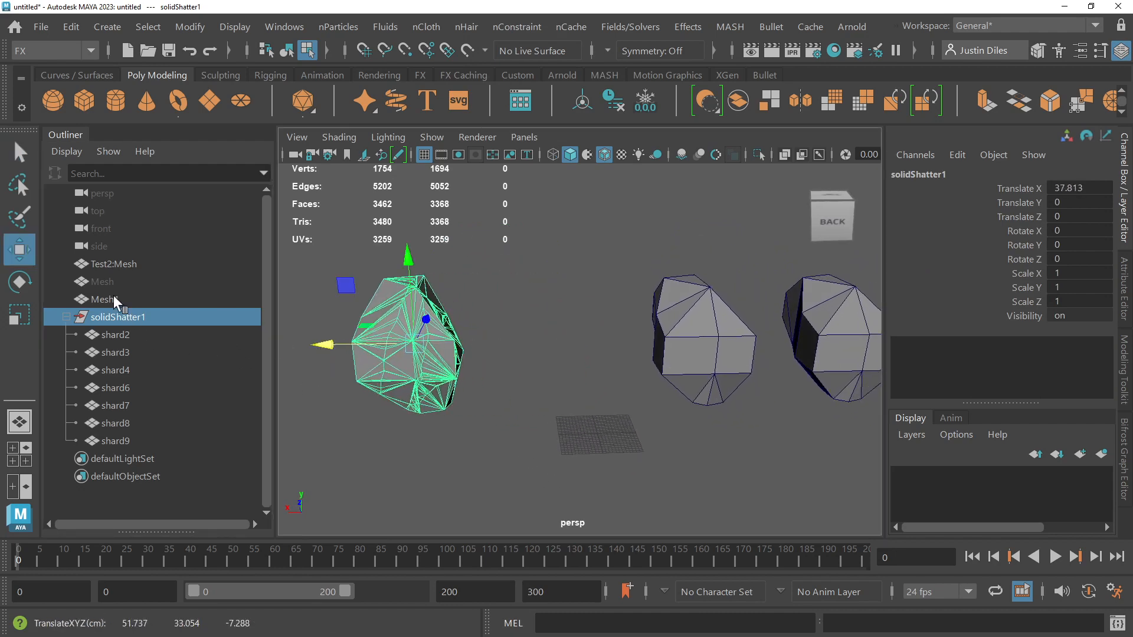
Step: Unhide the original Mesh object that was hidden by the shatter
click(111, 282)
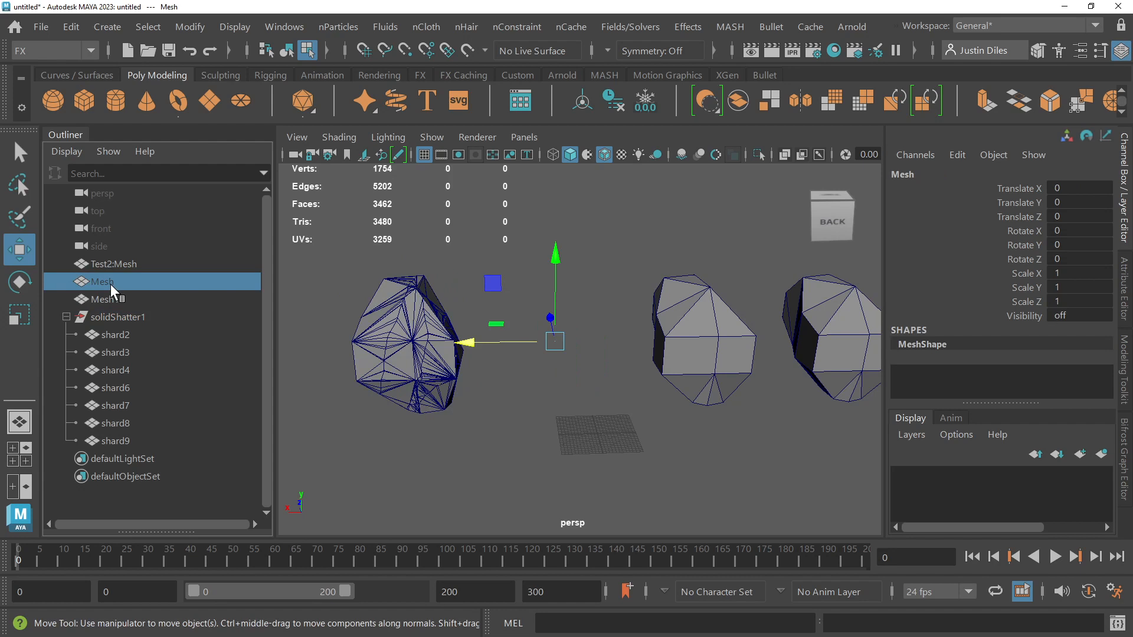
key(shift+h)
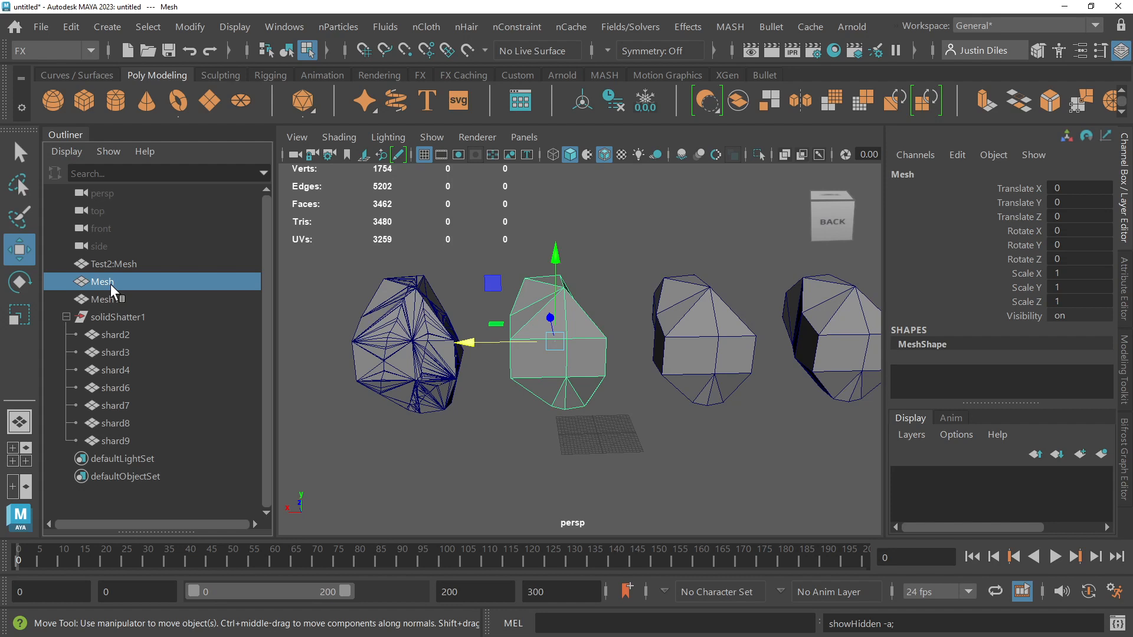
Step: Hide the original Mesh object and unhide it again
key(ctrl+h)
key(shift+h)
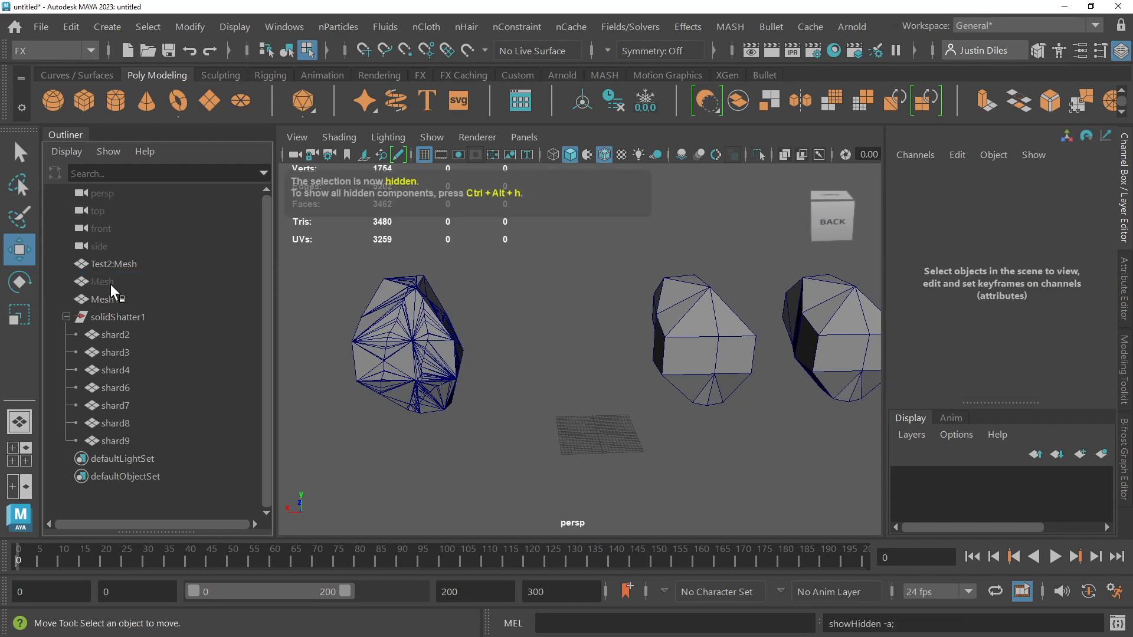
click(102, 281)
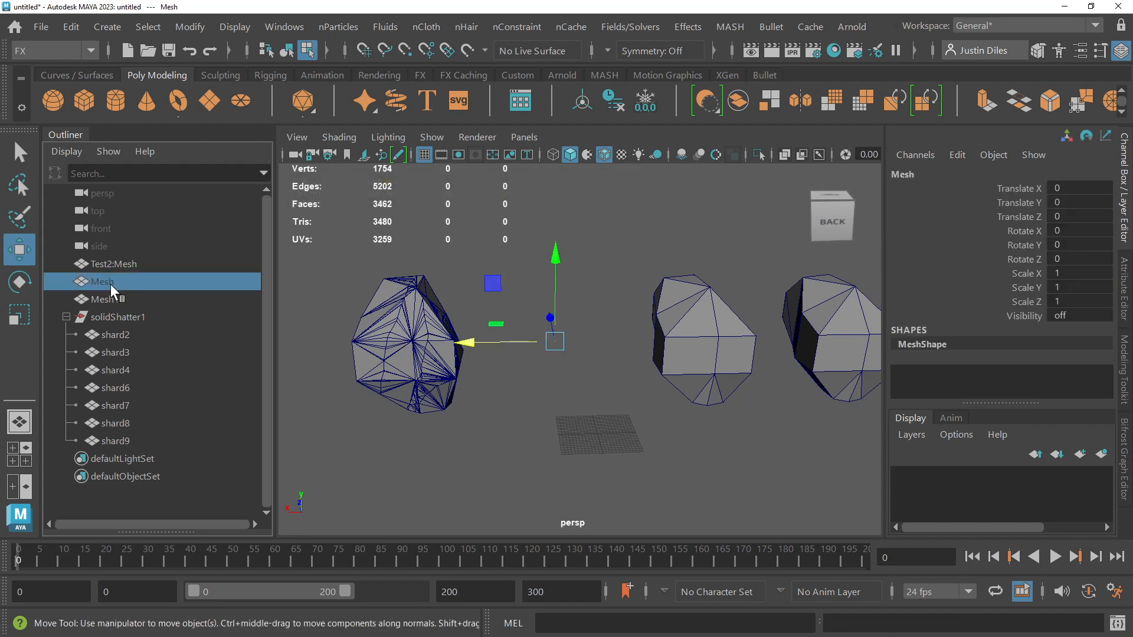
key(shift+h)
Step: Return the end shard of the shattered copy from component selection to Object Mode
click(461, 282)
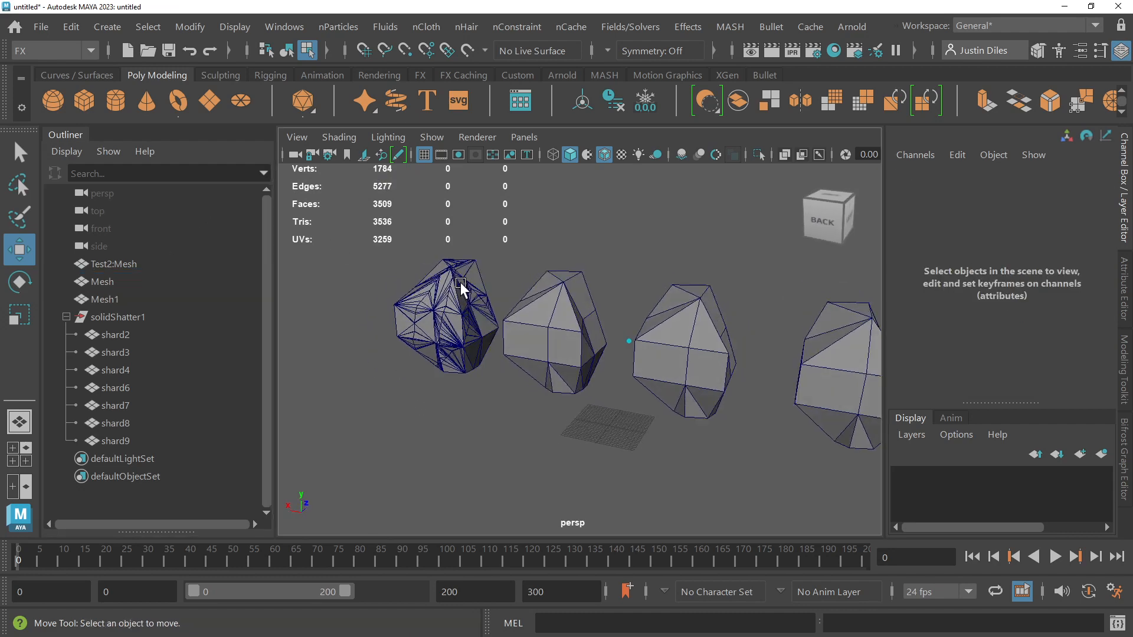
alt+drag(461, 282, 732, 307)
alt+middle_drag(732, 307, 689, 323)
scroll(689, 324, up, 4)
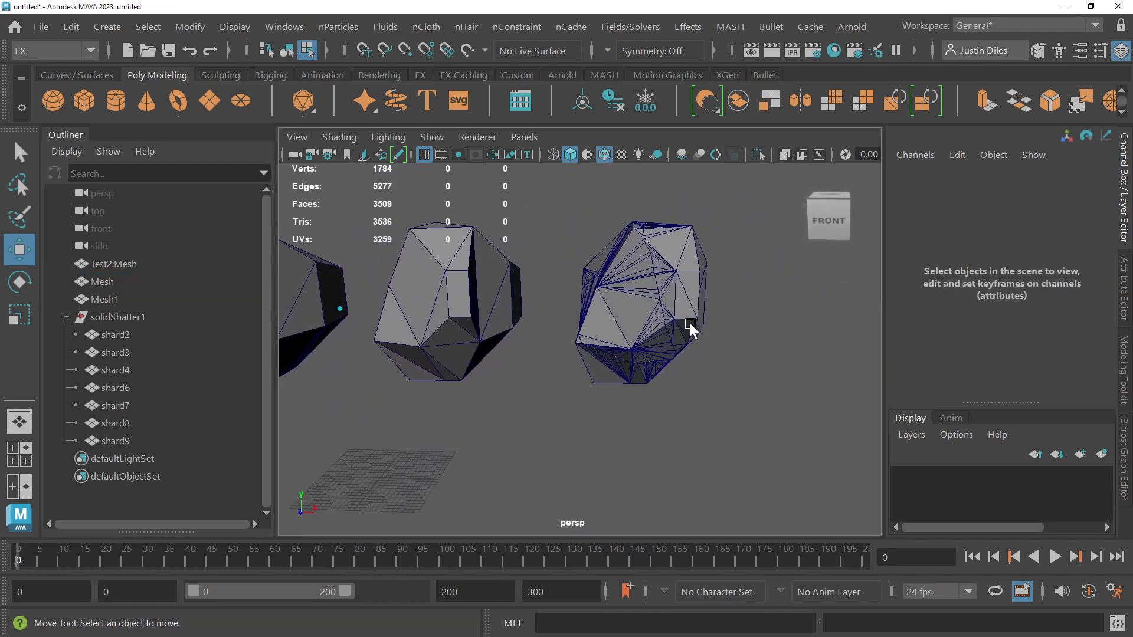
click(678, 321)
alt+drag(677, 322, 643, 318)
click(17, 152)
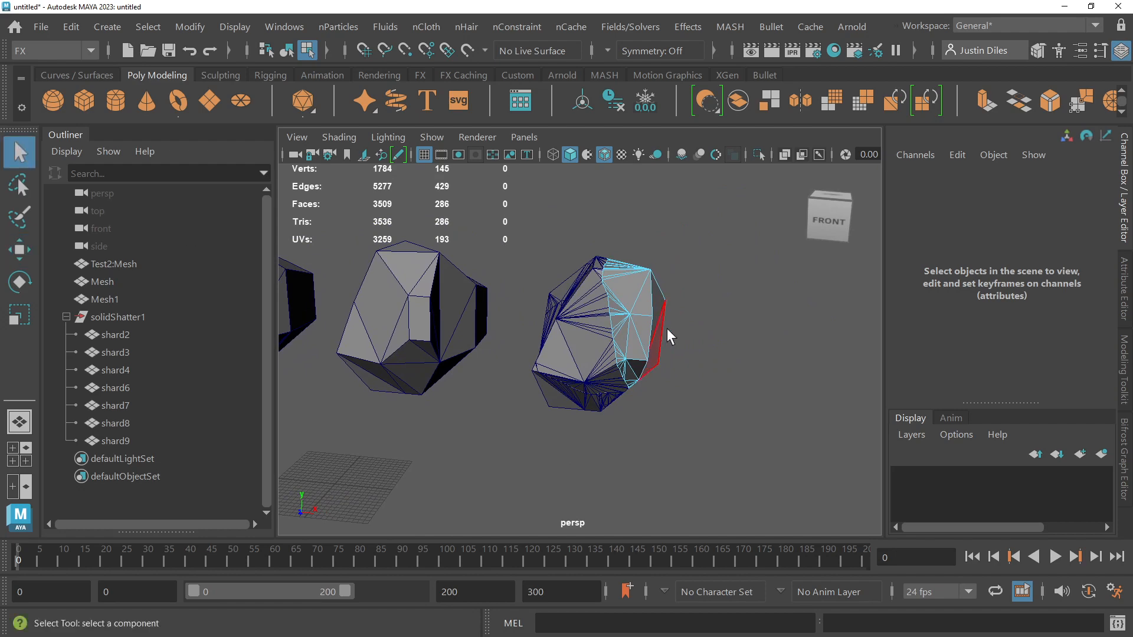
right_click(655, 295)
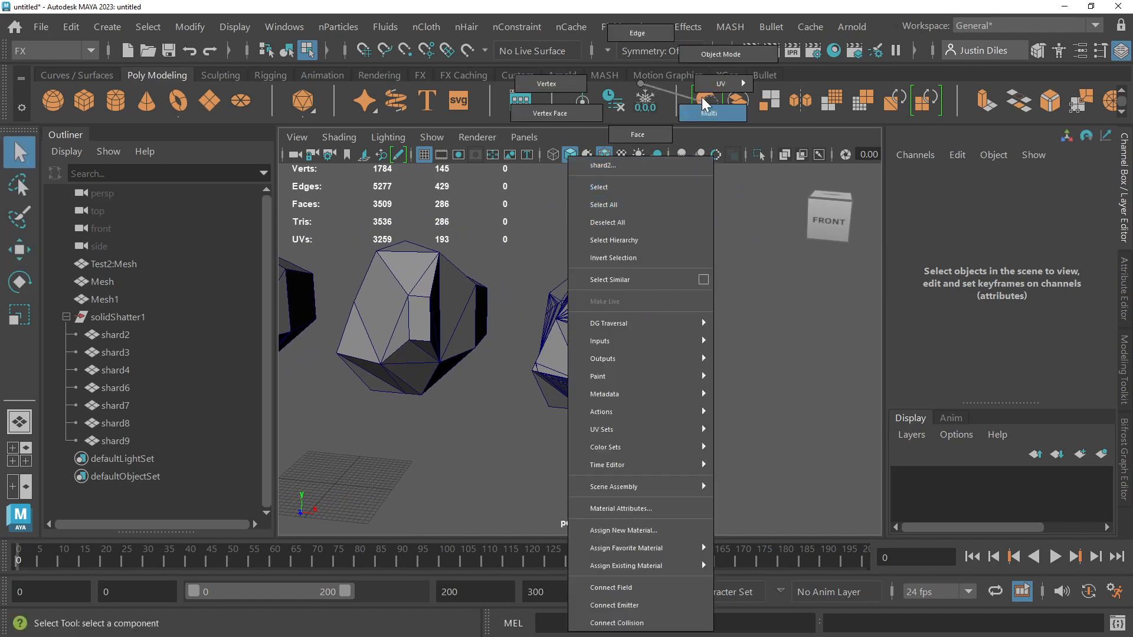
click(711, 53)
click(716, 254)
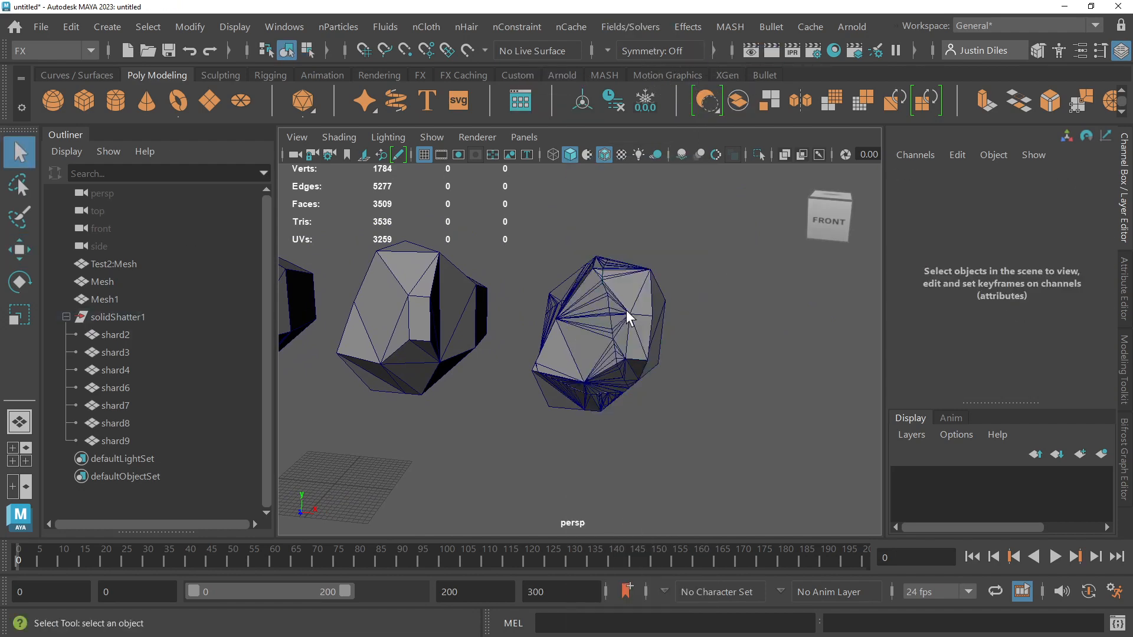
Step: Select shard2 of the shattered copy as a whole object with the Move tool, and clear the selection
click(627, 317)
alt+drag(700, 304, 730, 302)
key(w)
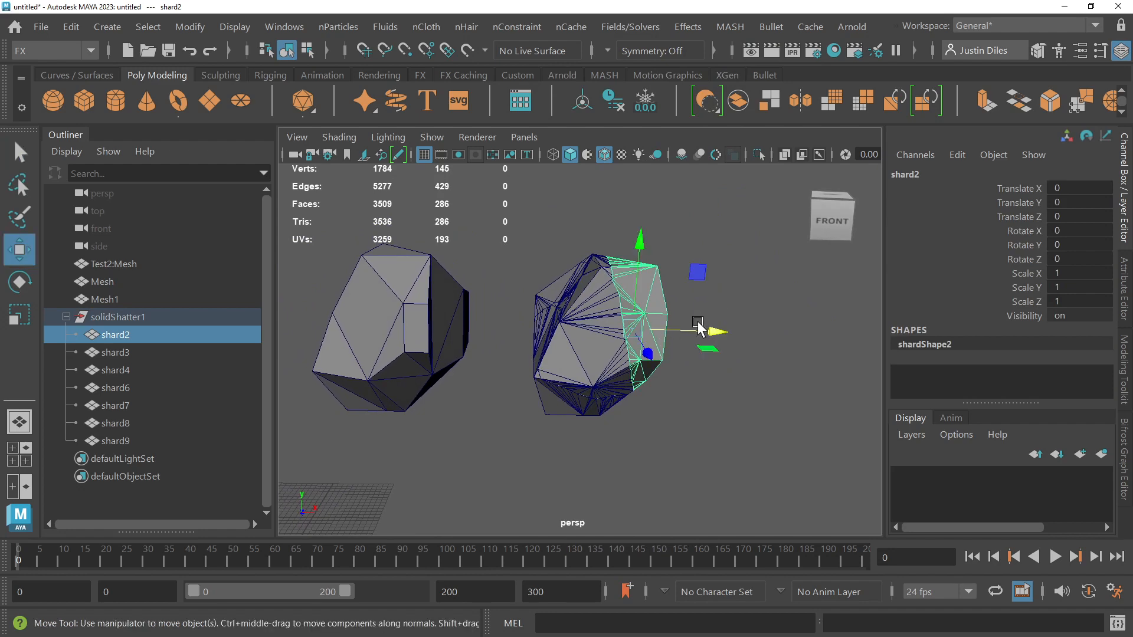
click(685, 307)
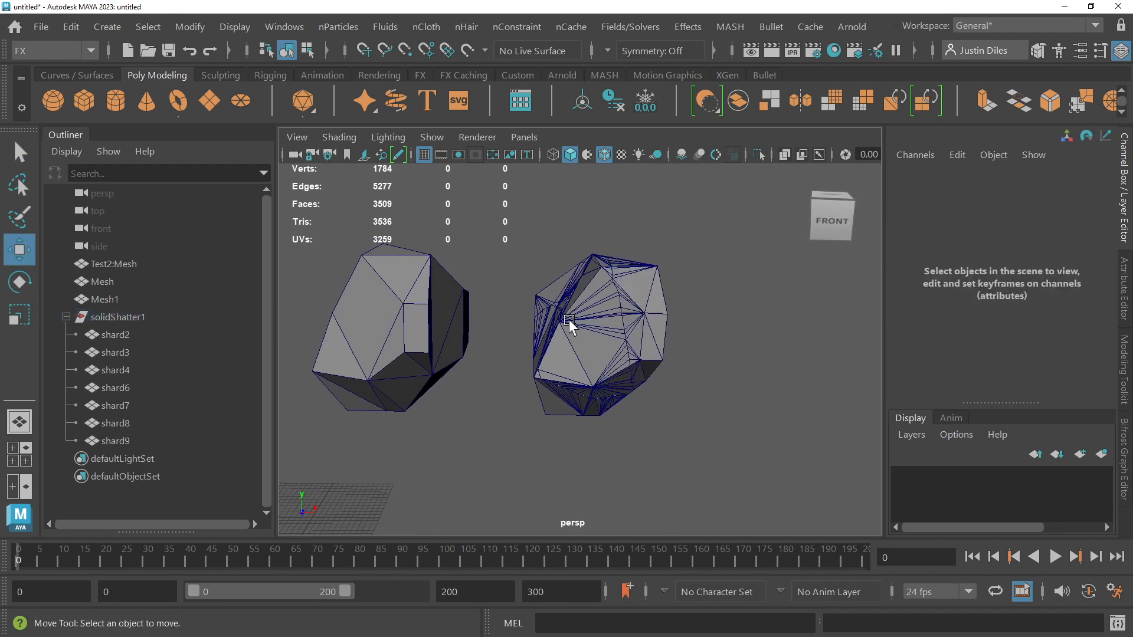
Step: Select the original unshattered Mesh object beside the shattered copy
click(419, 329)
key(f)
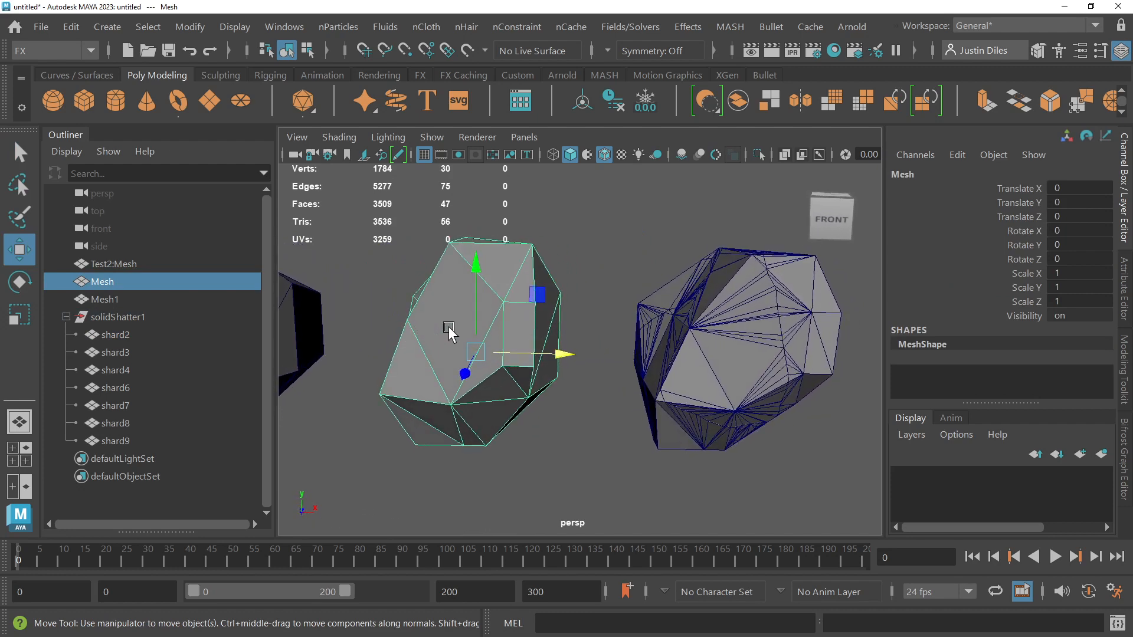
alt+drag(447, 325, 404, 306)
alt+drag(632, 283, 587, 282)
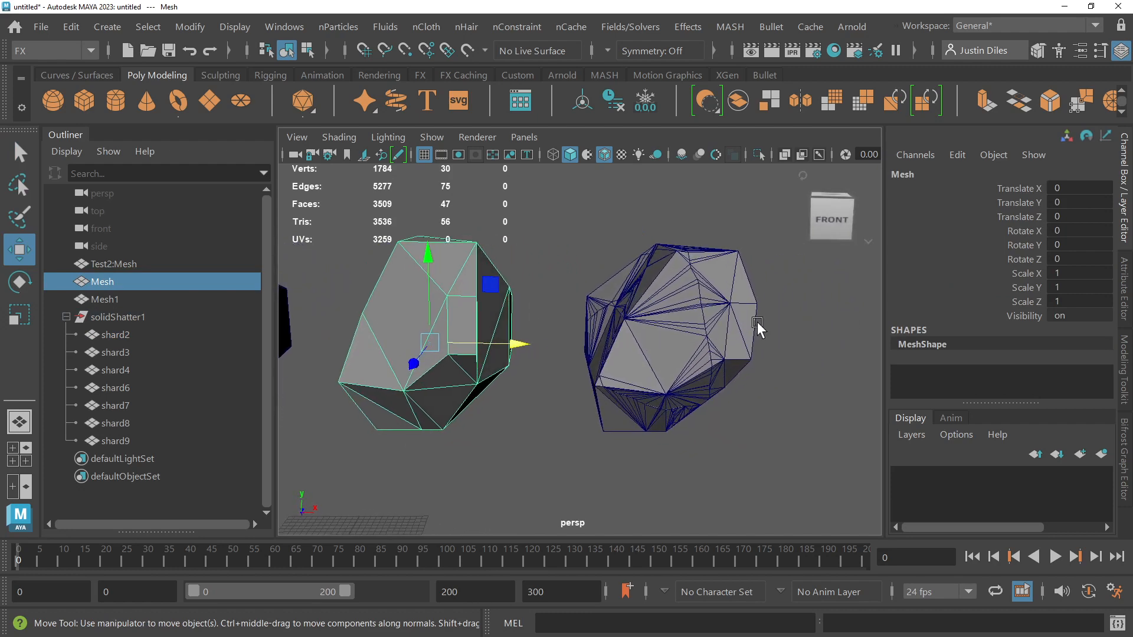
click(773, 325)
click(456, 337)
alt+drag(493, 195, 521, 211)
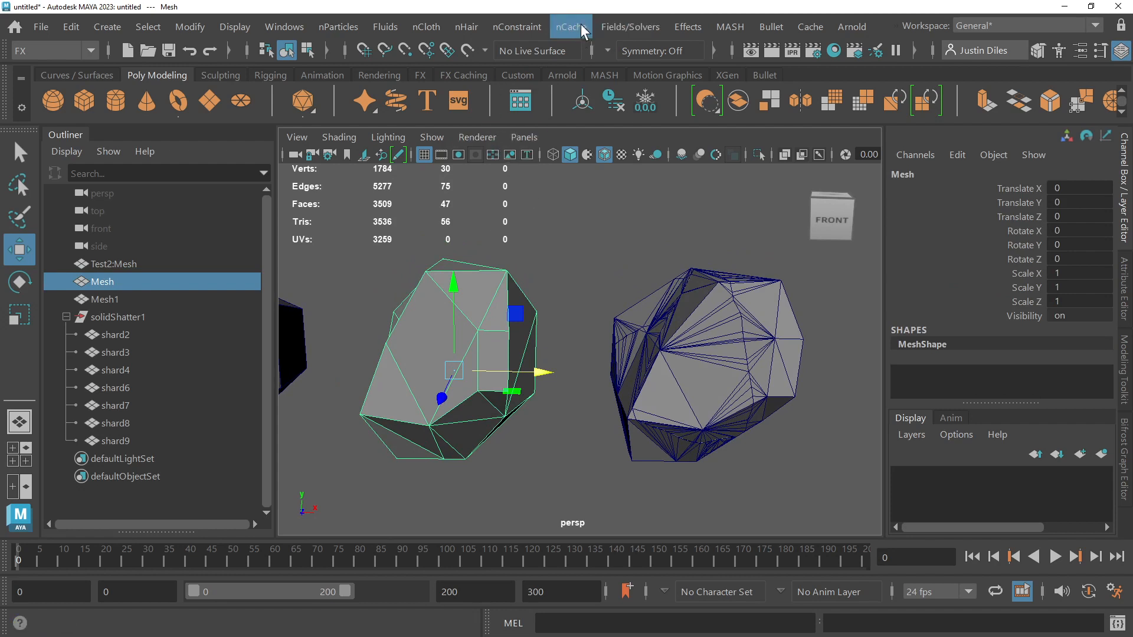
Step: Open the Shatter effect options for the selected Mesh, switch to Surface Shatter, and widen the options window
click(688, 27)
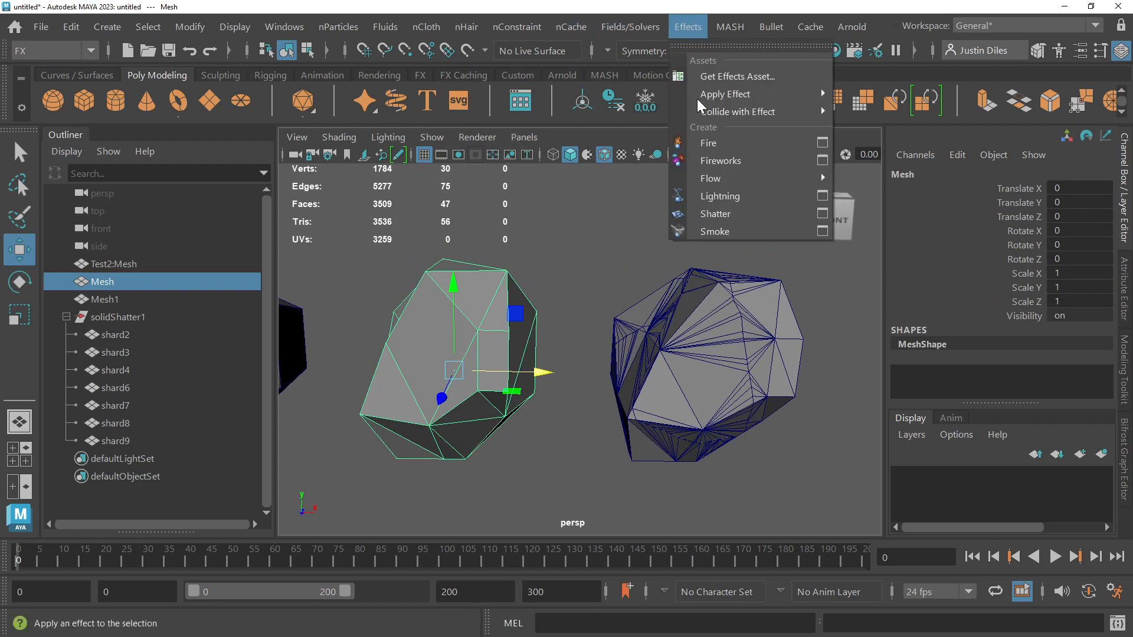
click(823, 213)
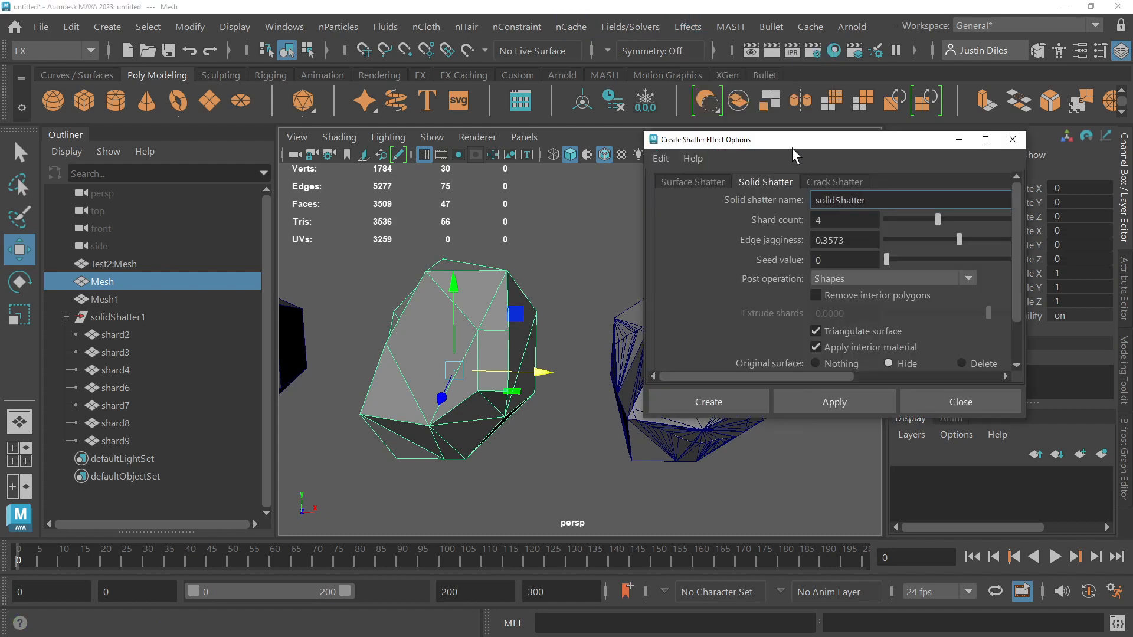
click(677, 183)
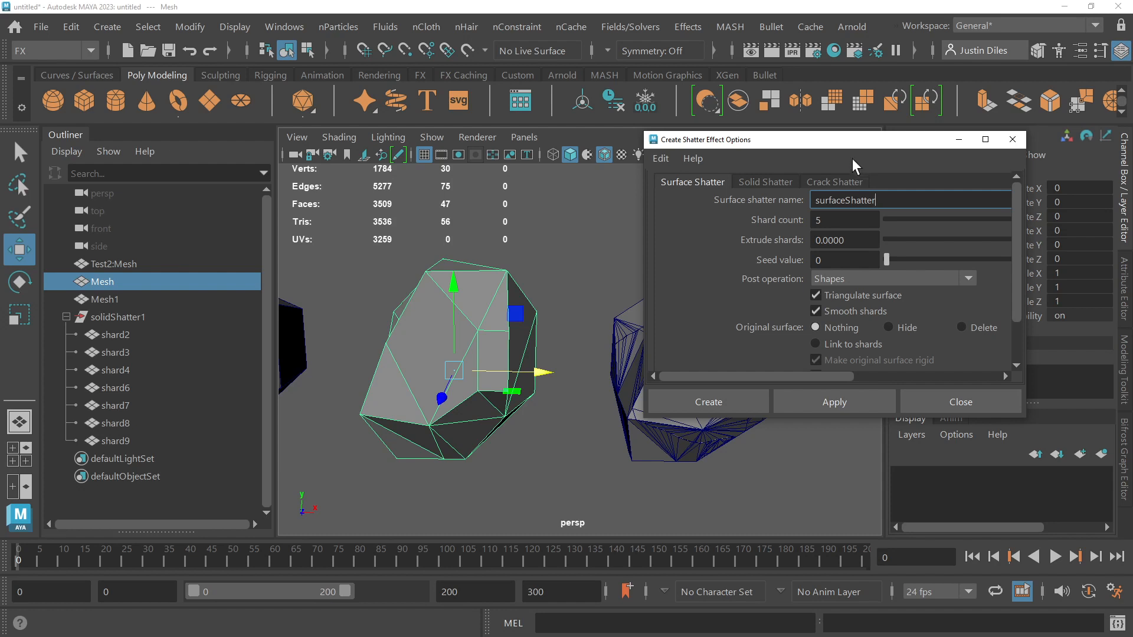
drag(849, 138, 767, 130)
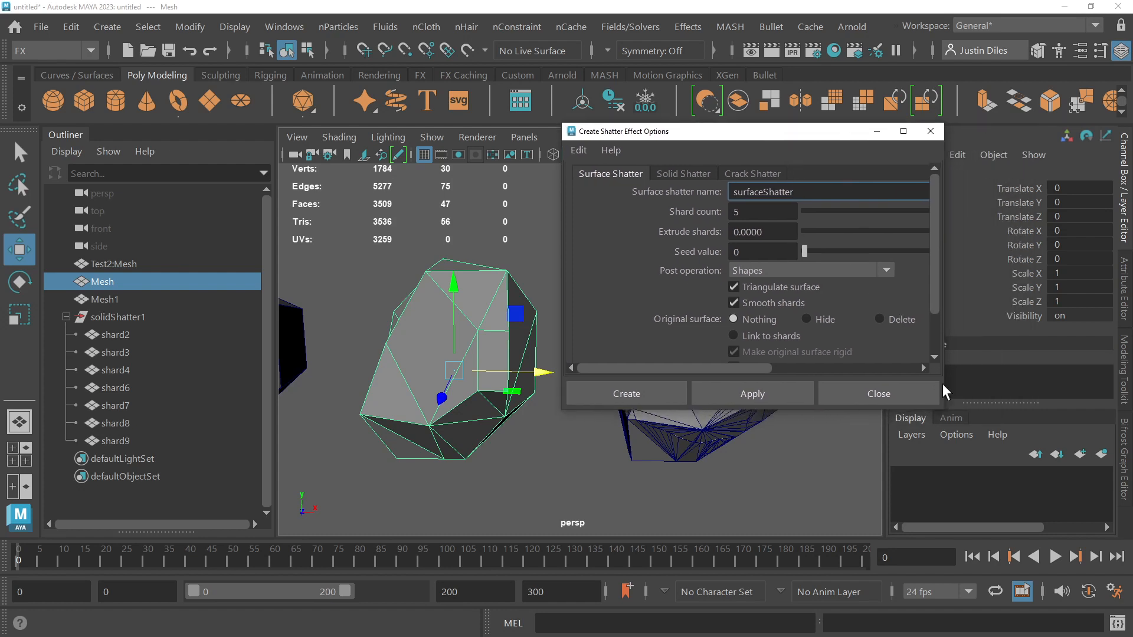
drag(944, 384, 1074, 387)
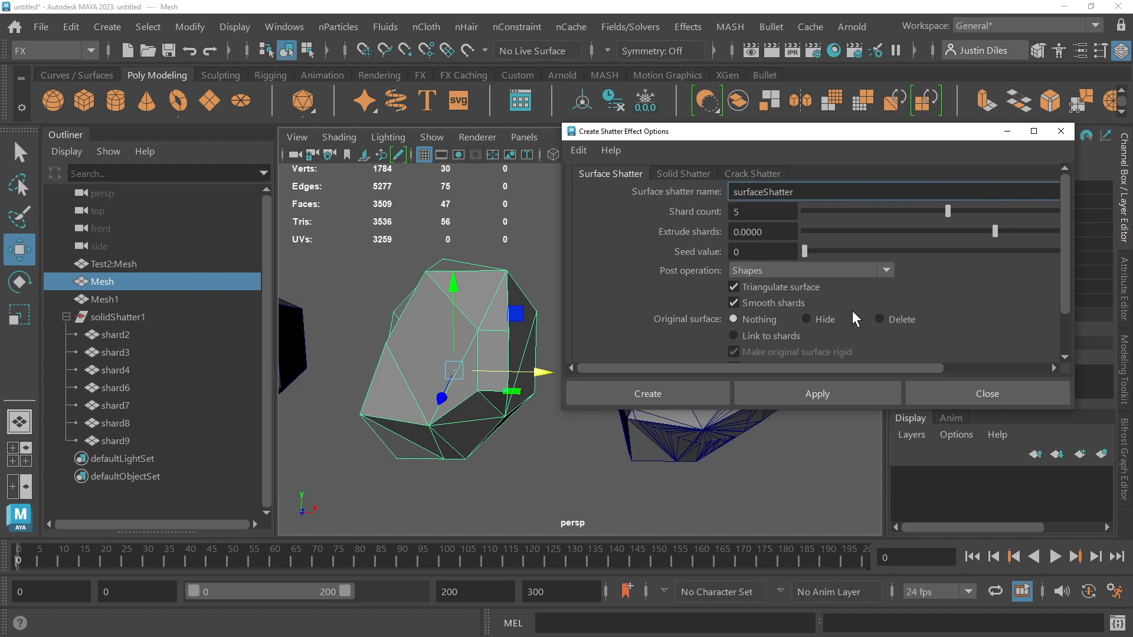
Step: Raise the surface shatter's Extrude shards value to about 0.0665 and open that value for editing
drag(859, 363, 940, 356)
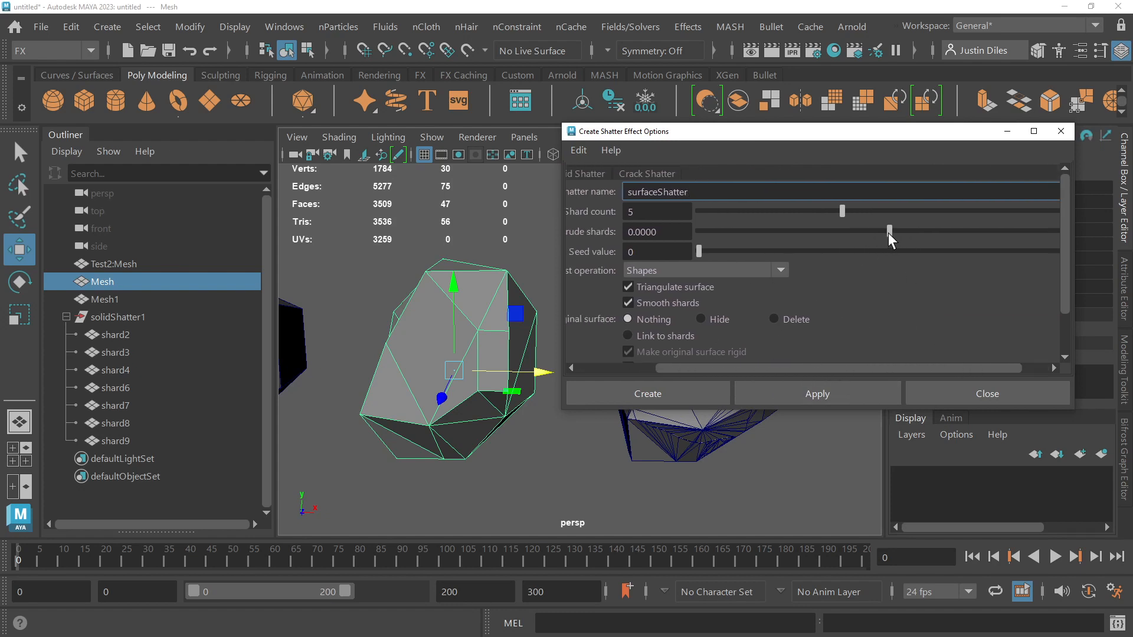
drag(890, 233, 901, 232)
click(644, 232)
double_click(645, 232)
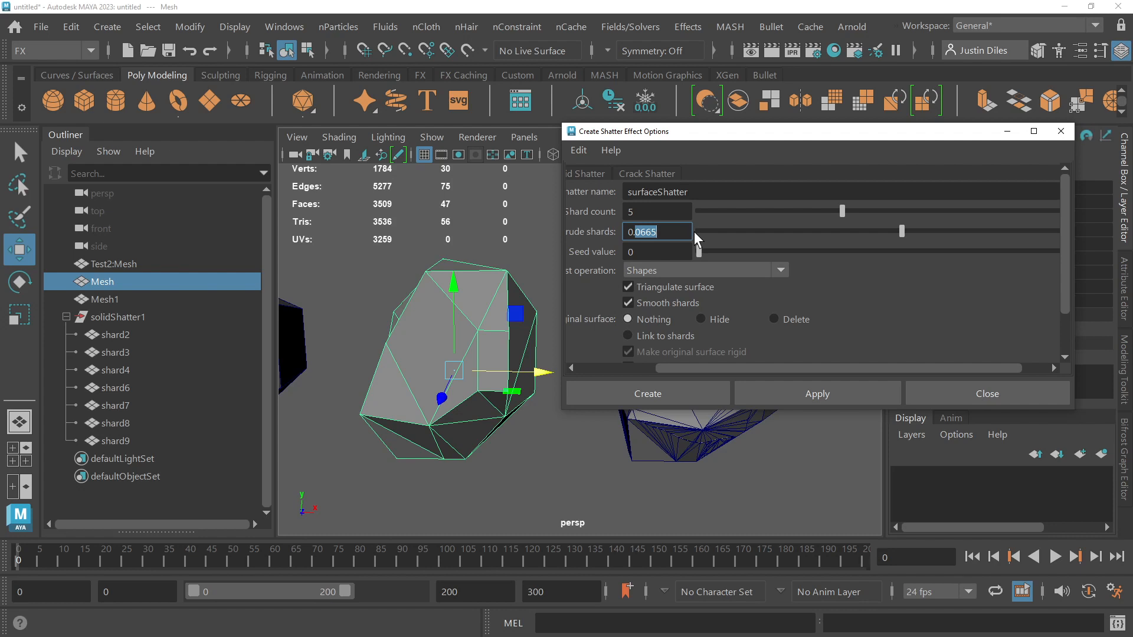
Step: Set the surface shatter's Extrude shards to 1 and create the five-shard shatter on Mesh
text(1)
drag(643, 232, 614, 231)
text(1)
click(638, 211)
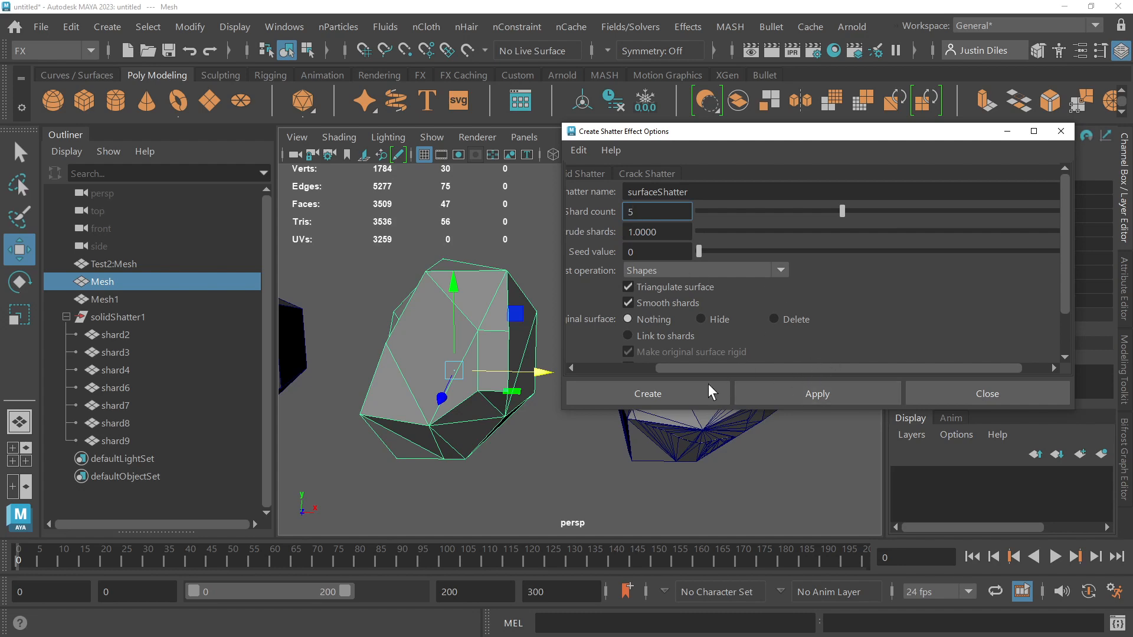
click(682, 394)
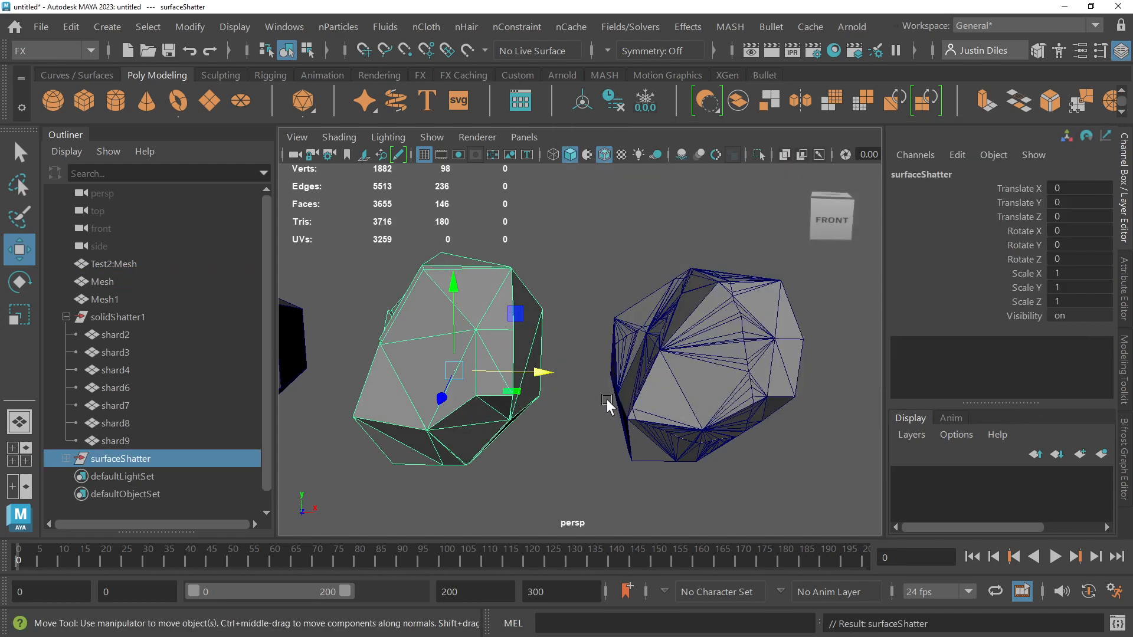
Step: Move shard12 of the surface shatter to about 11.75 along Z and shift the original Mesh about 2.83 along Z
alt+drag(607, 402, 598, 385)
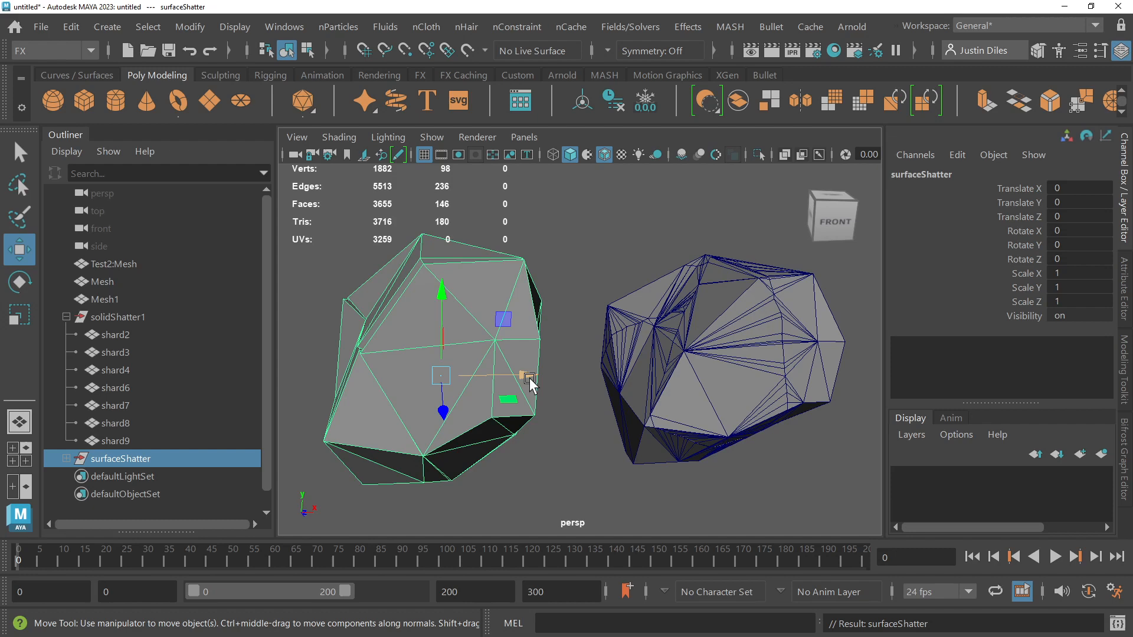
click(464, 338)
alt+drag(490, 373, 511, 397)
click(475, 297)
Step: Undo the shard12 and Mesh moves as well as the surface shatter of Mesh
key(ctrl+z)
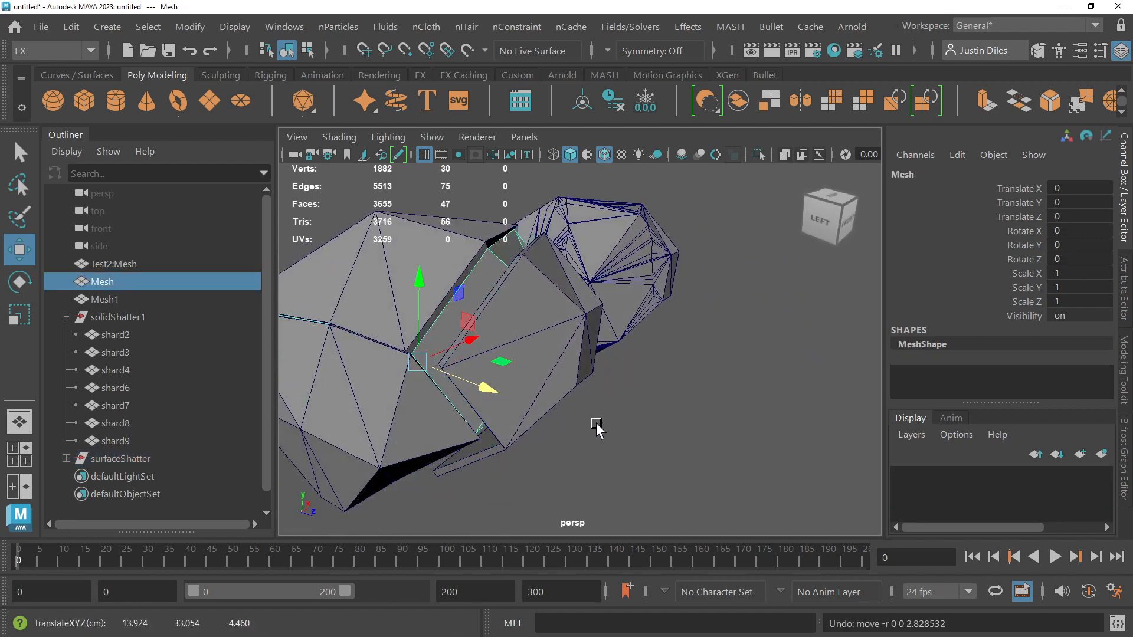
key(ctrl+z)
key(ctrl+z)
key(ctrl+z)
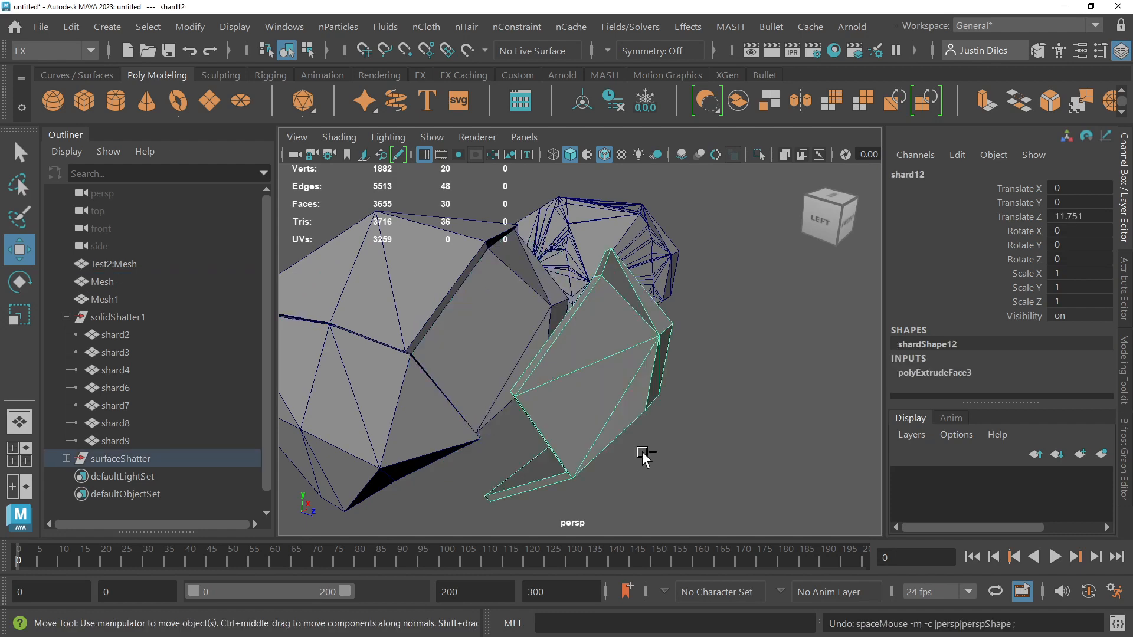
key(ctrl+z)
key(ctrl+z)
key(ctrl+z)
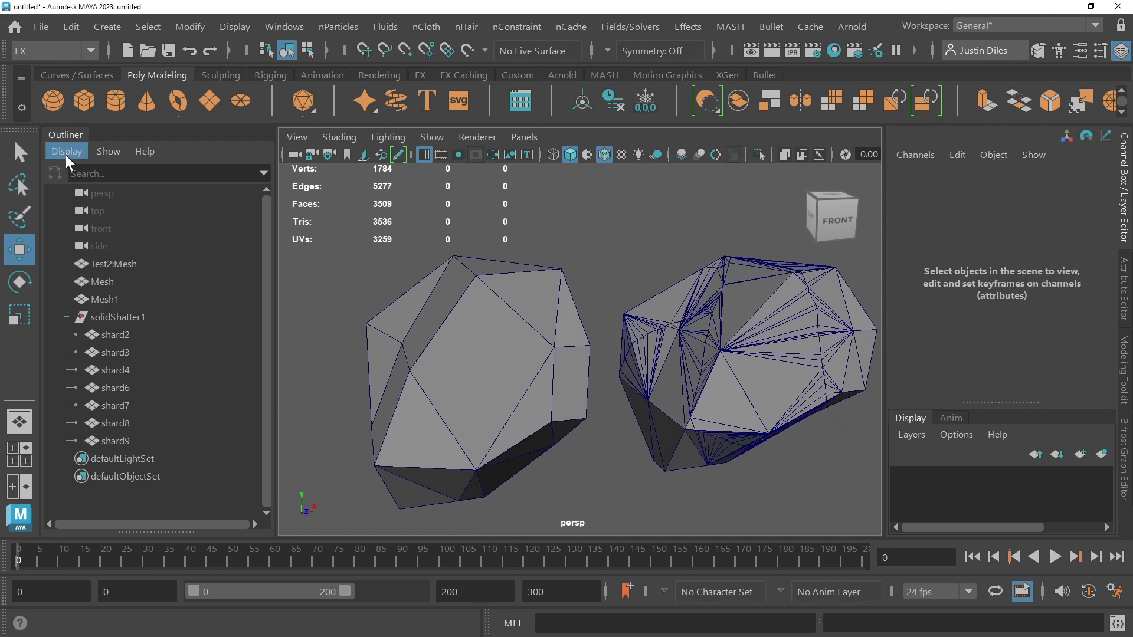
Step: Select the original Mesh object and open the Shatter effect options
click(29, 151)
click(473, 300)
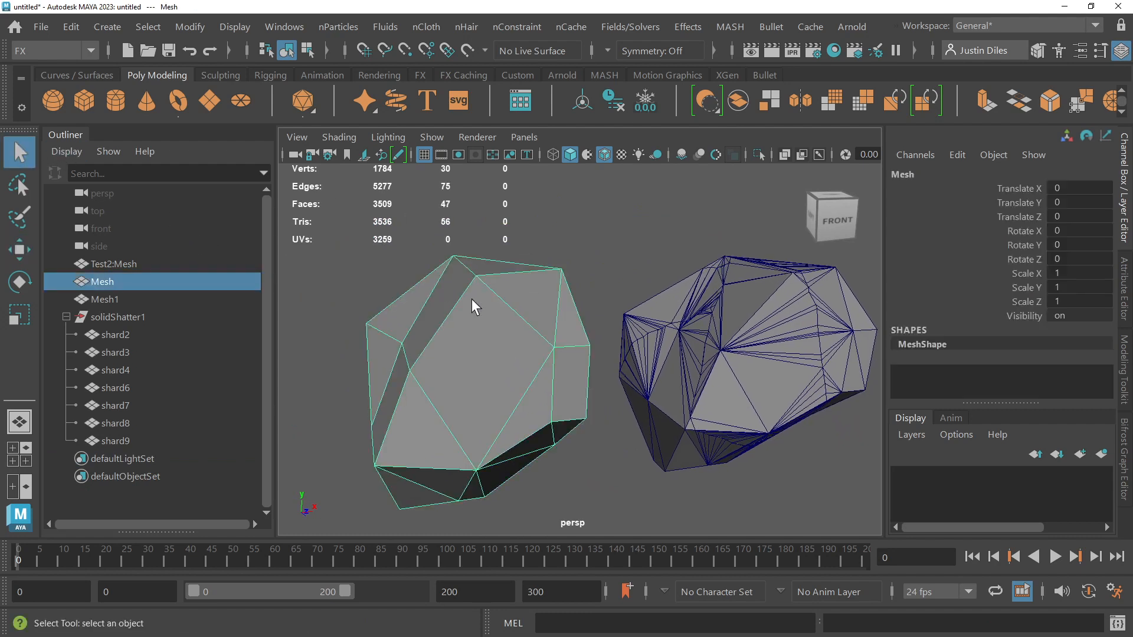
click(693, 29)
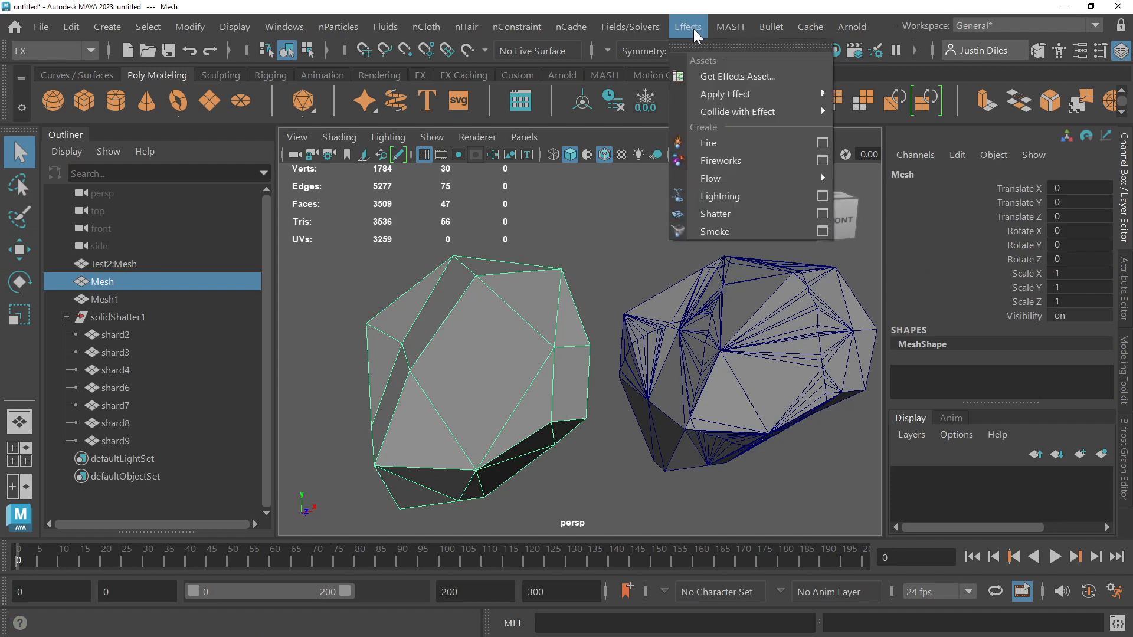
click(822, 214)
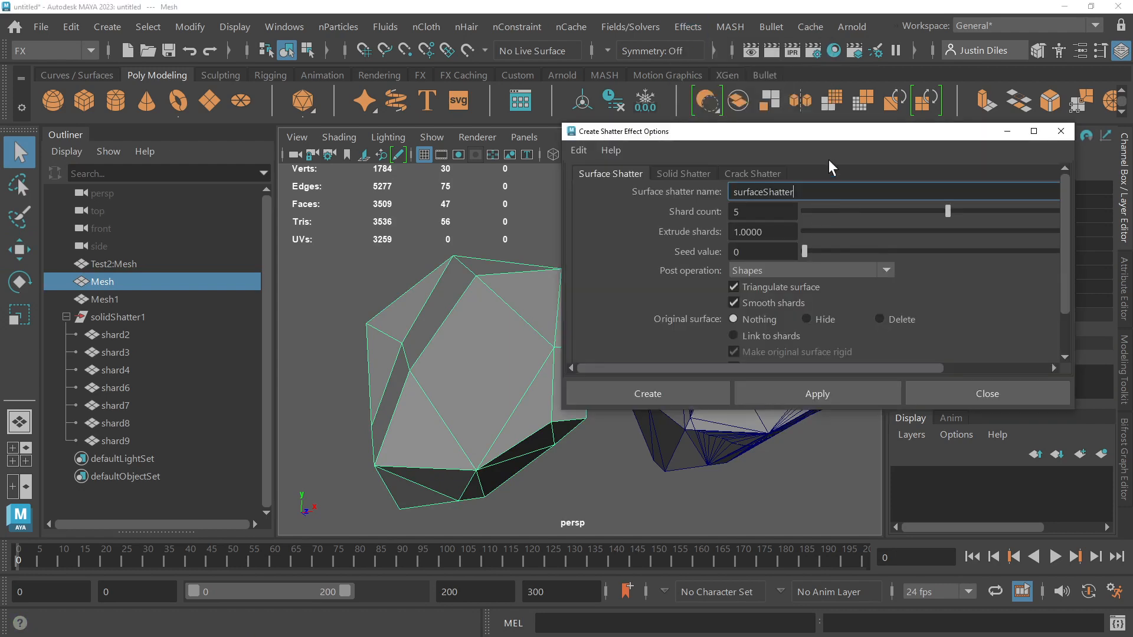
Step: Apply a surface shatter to Mesh with Extrude shards at -1 and the original surface deleted, and close the options
drag(772, 232, 689, 226)
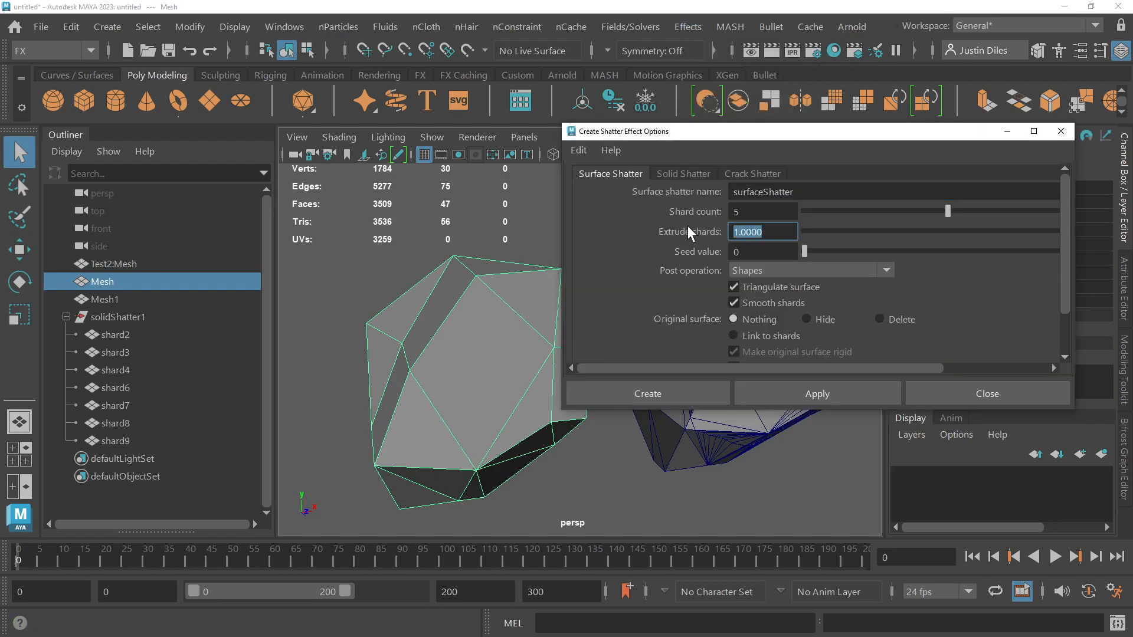
text(-1)
key(Return)
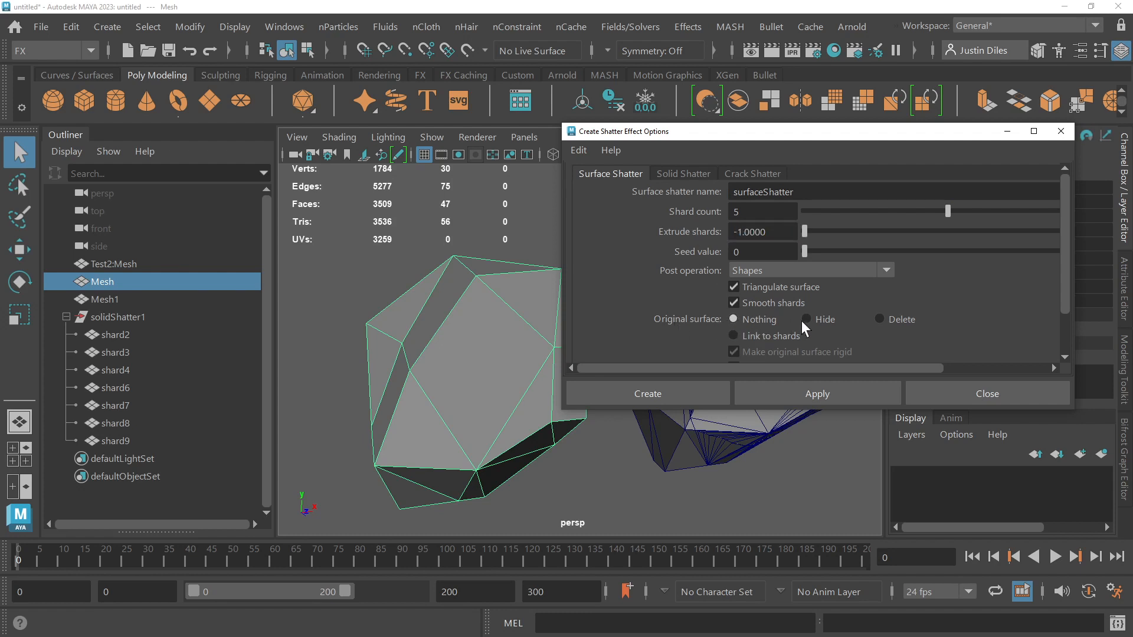
click(881, 318)
click(820, 395)
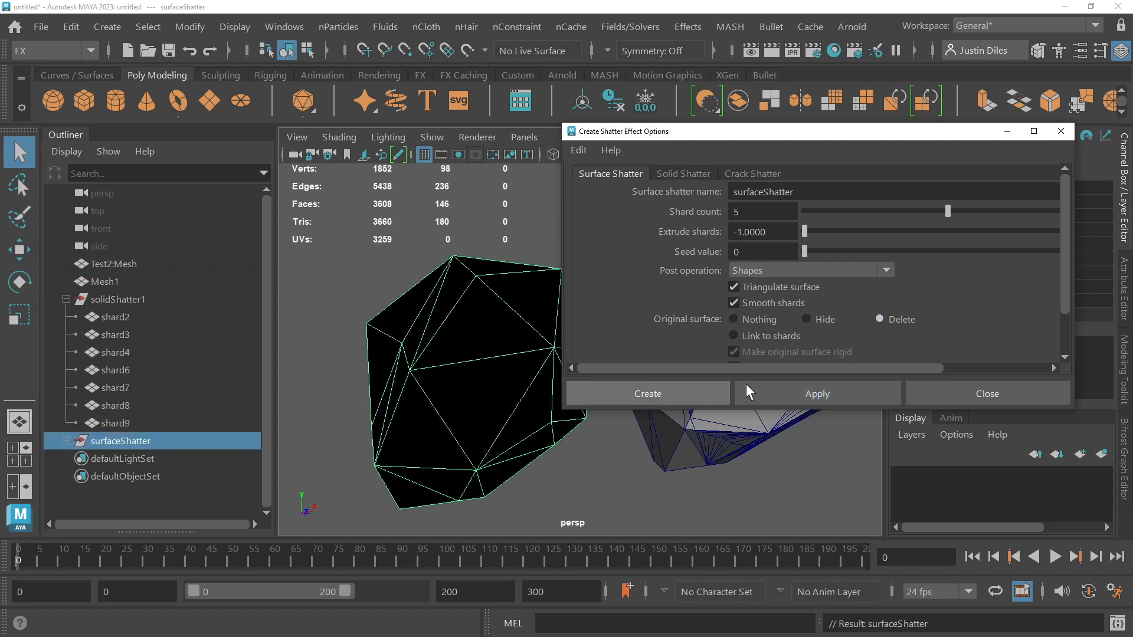
click(981, 394)
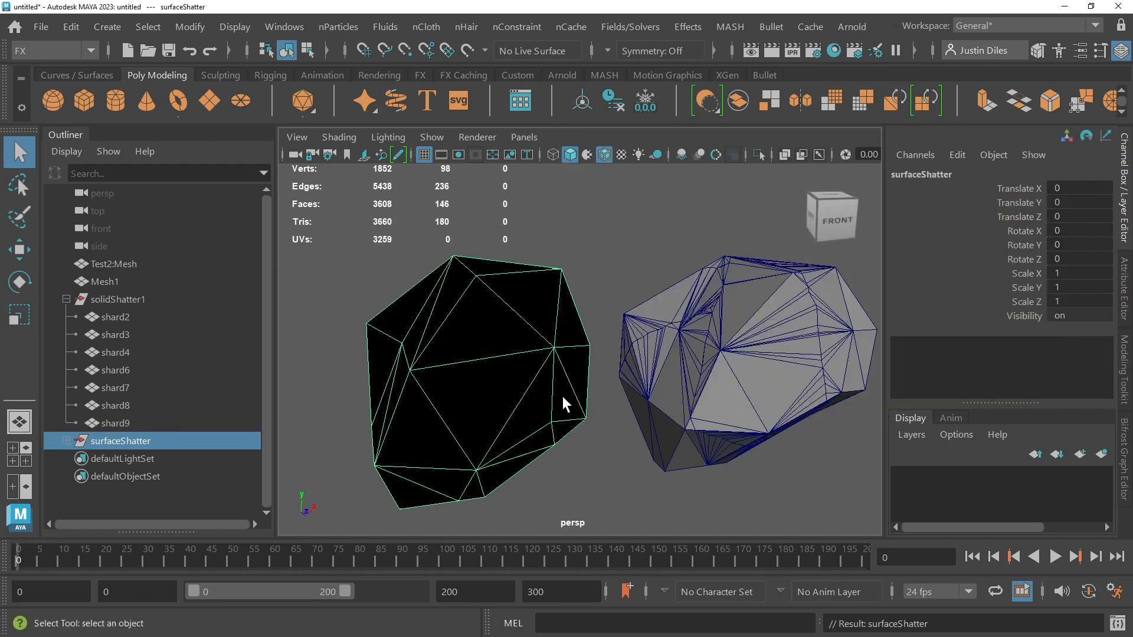
Step: Select all the black shards of the surface-shattered mesh, reverse their normals, and clear the selection
alt+drag(490, 365, 512, 328)
click(526, 342)
click(381, 324)
scroll(505, 318, down, 4)
click(512, 328)
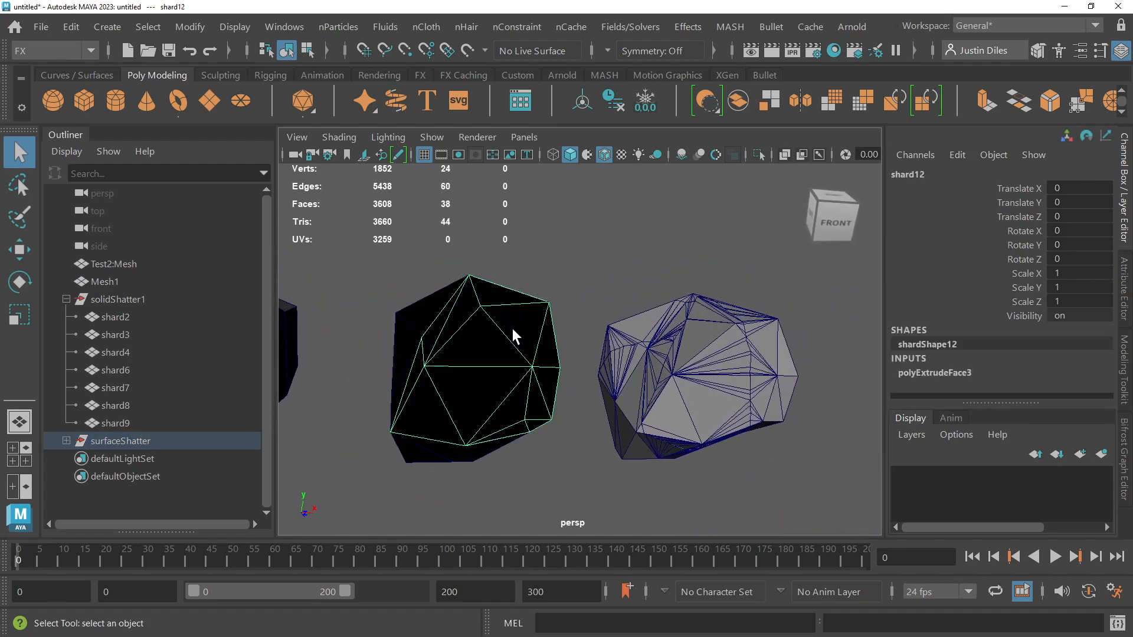
drag(354, 273, 582, 476)
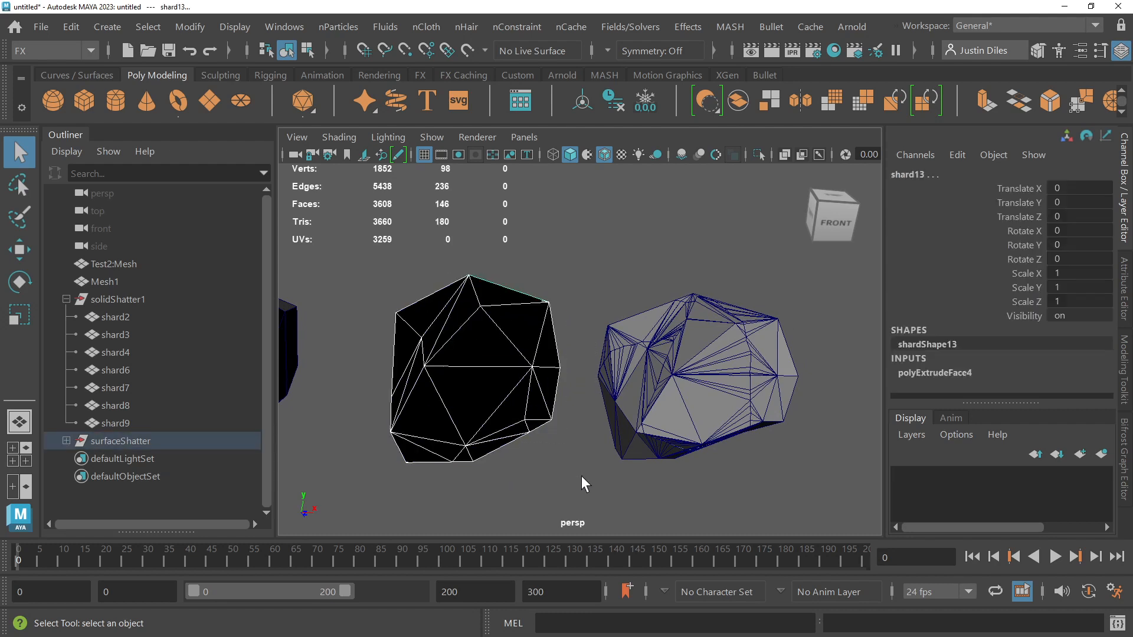
click(89, 52)
click(173, 2)
key(space)
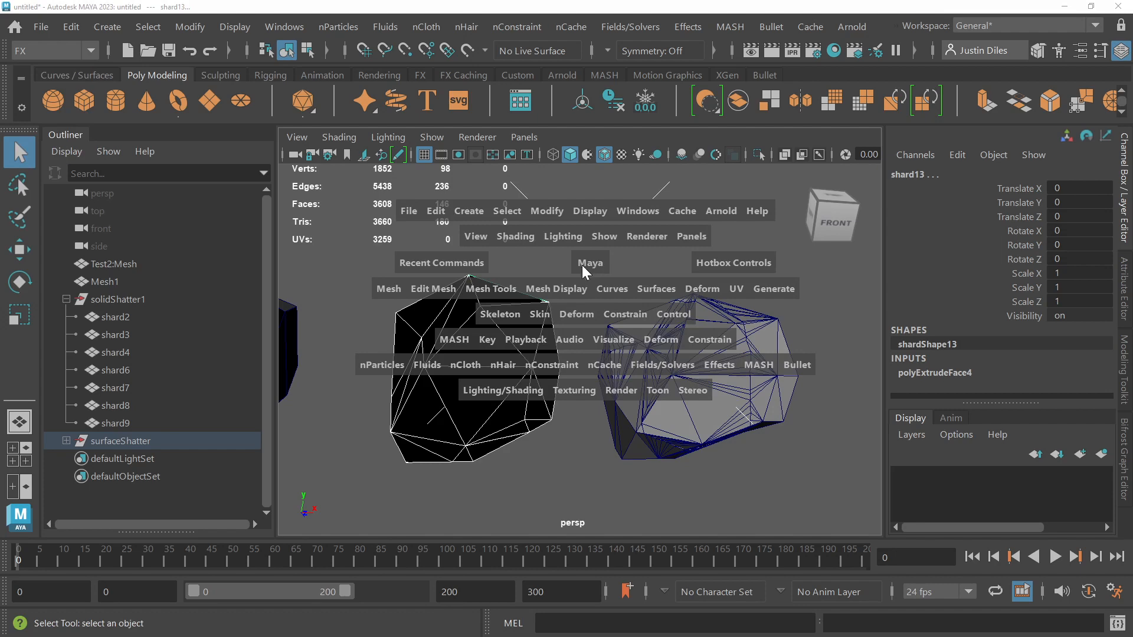
click(525, 289)
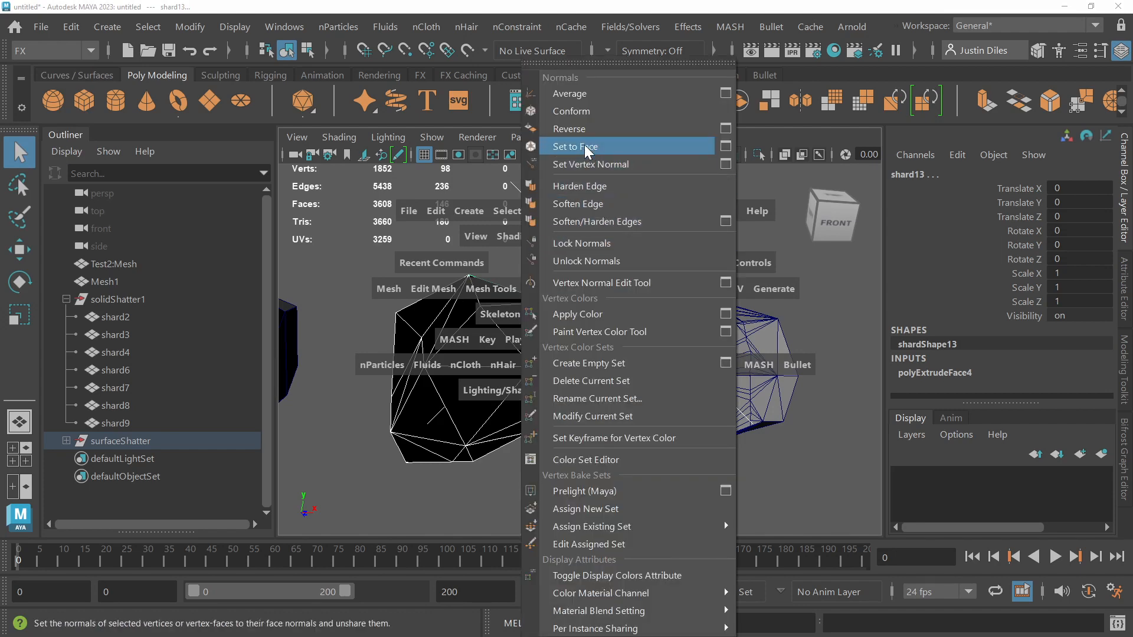
click(583, 130)
click(579, 475)
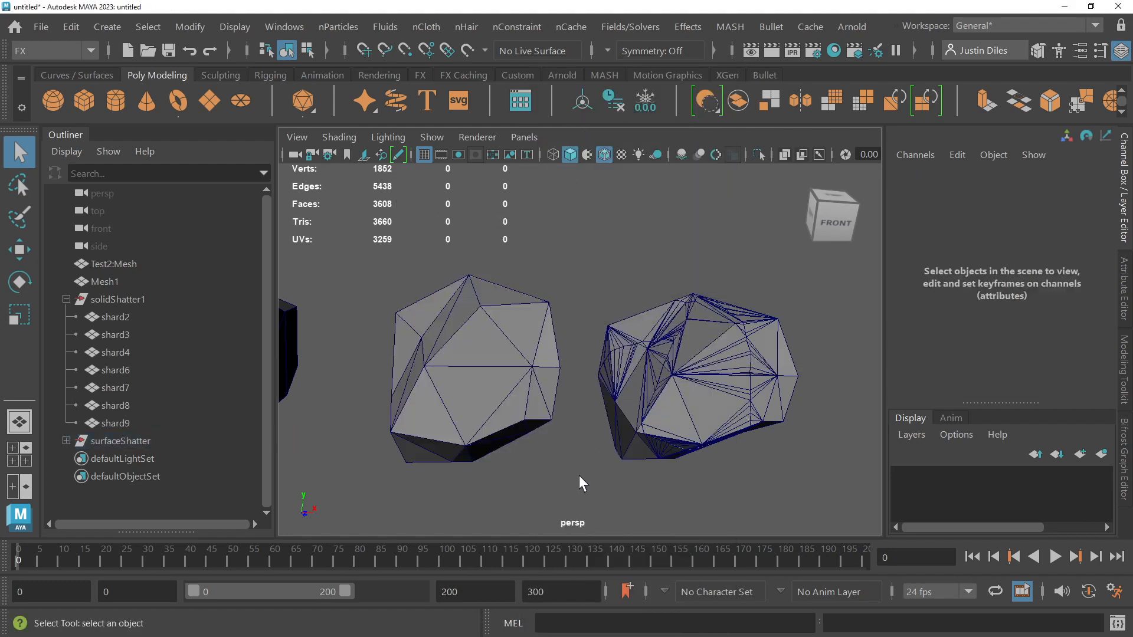
Step: Pull shard12 out of the front of the surface-shattered mesh with the Move tool
click(529, 403)
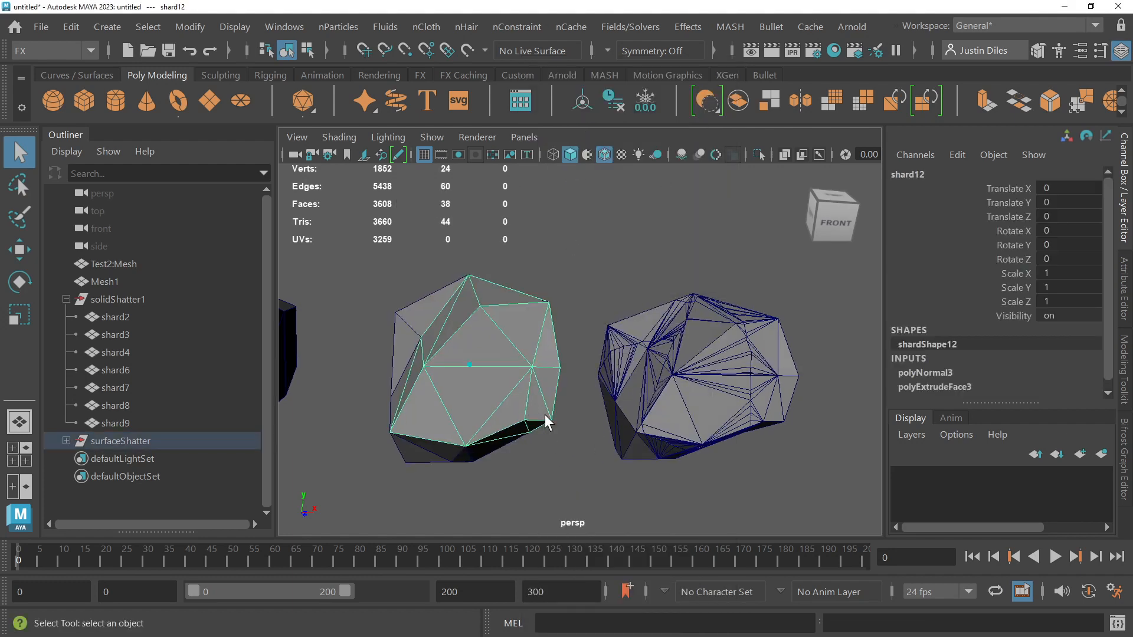
alt+drag(545, 414, 510, 398)
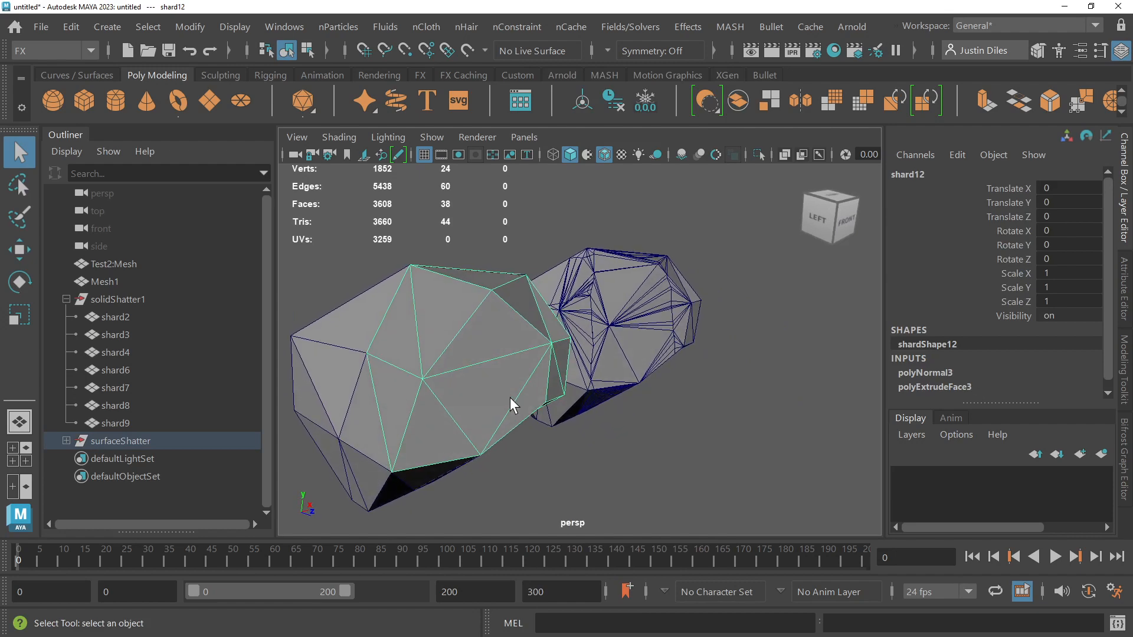
key(w)
drag(523, 394, 700, 369)
Step: Move the side shard outward and shard13 about -5.27 along Z to expose the shell's interior, and clear the selection
click(621, 339)
alt+drag(638, 314, 586, 296)
click(586, 296)
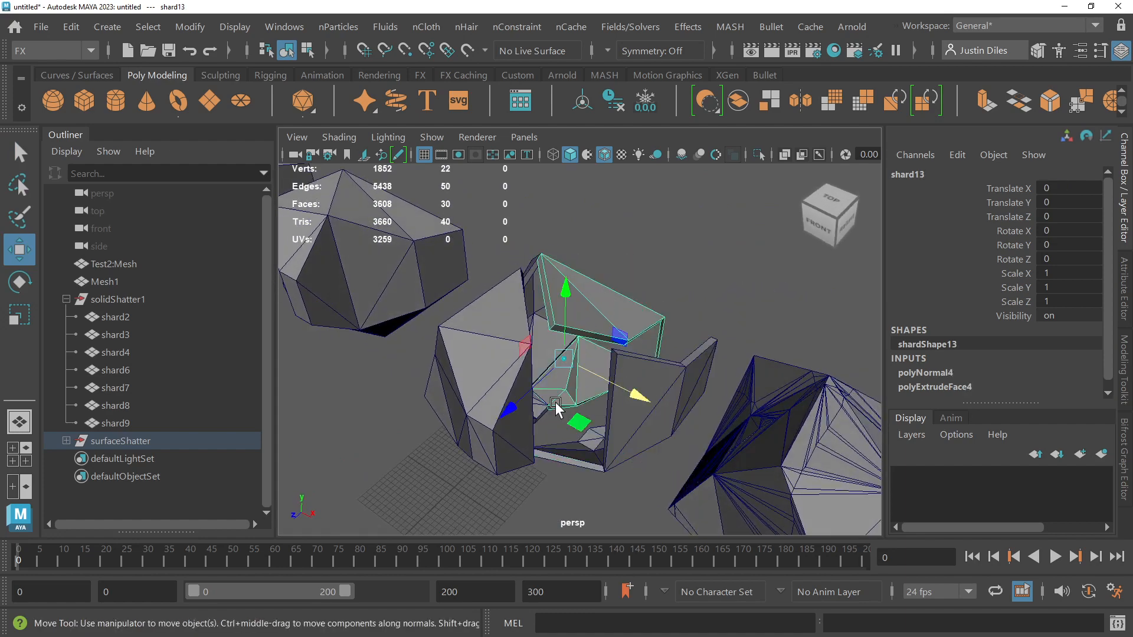
alt+drag(555, 407, 549, 443)
click(584, 479)
alt+drag(584, 480, 533, 370)
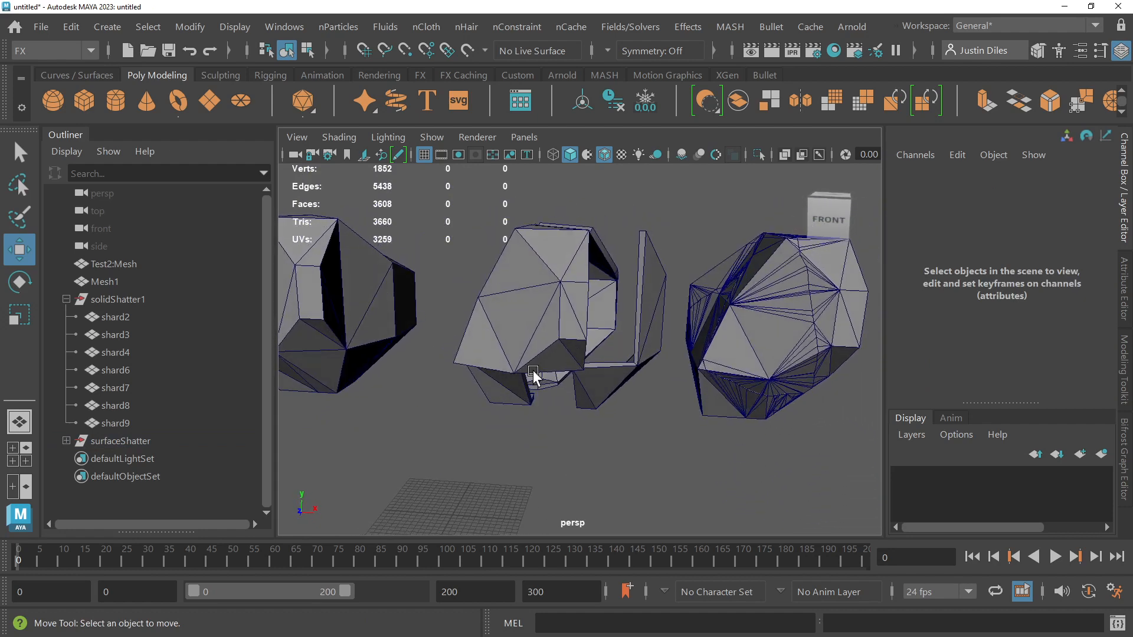
Step: Undo the moves of the surface-shatter shards and leave nothing selected
key(ctrl+z)
key(ctrl+z)
key(ctrl+z)
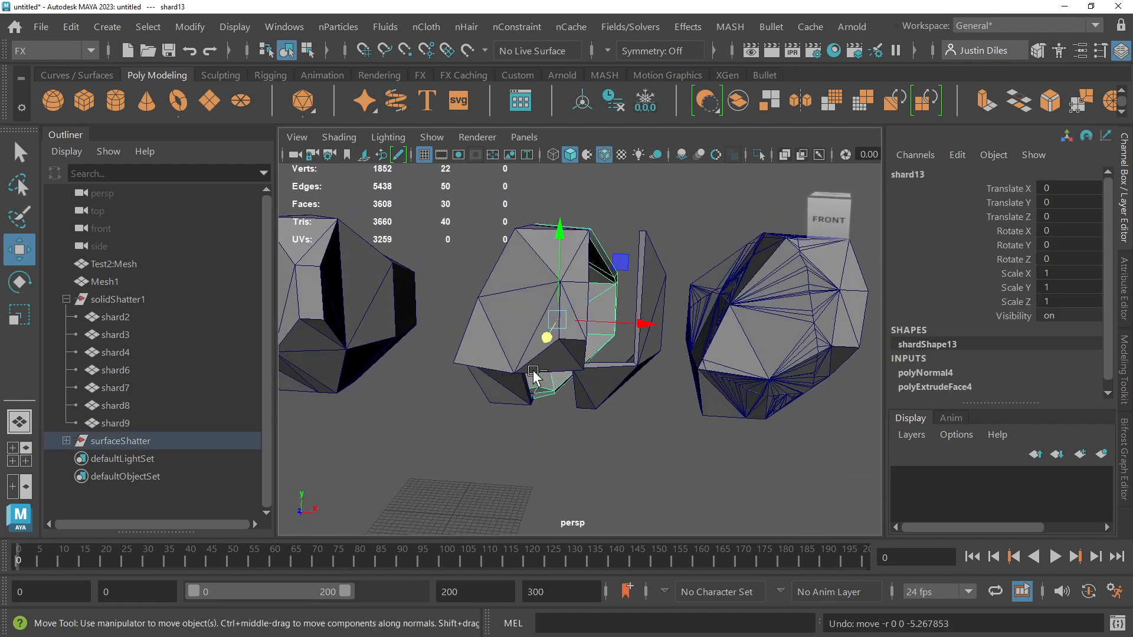
key(ctrl+z)
click(622, 399)
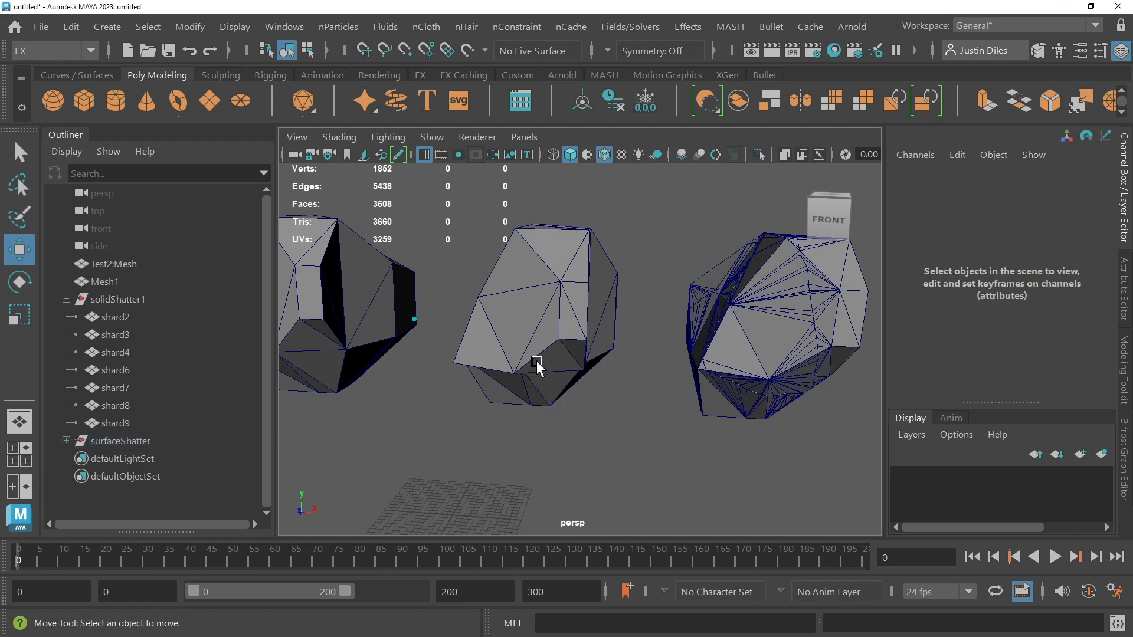
Step: Move shard12 about 4.26 forward along Z and select shard3 of the solid-shattered copy for comparison
click(536, 362)
alt+drag(536, 361, 574, 324)
click(752, 304)
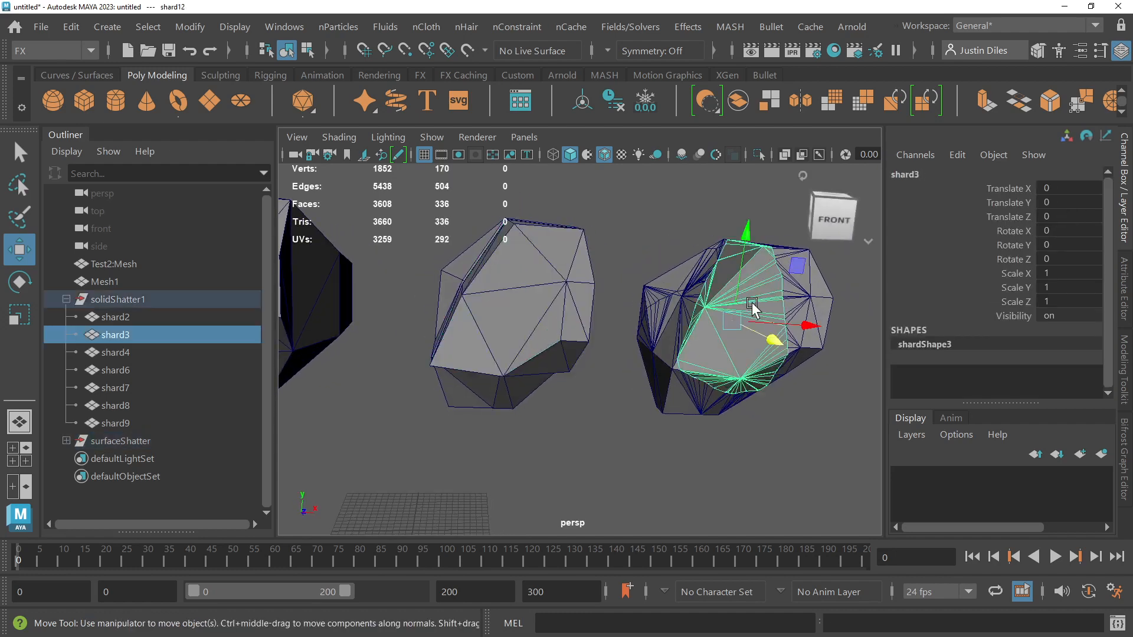
alt+drag(752, 304, 718, 354)
scroll(586, 350, up, 3)
alt+drag(586, 351, 602, 377)
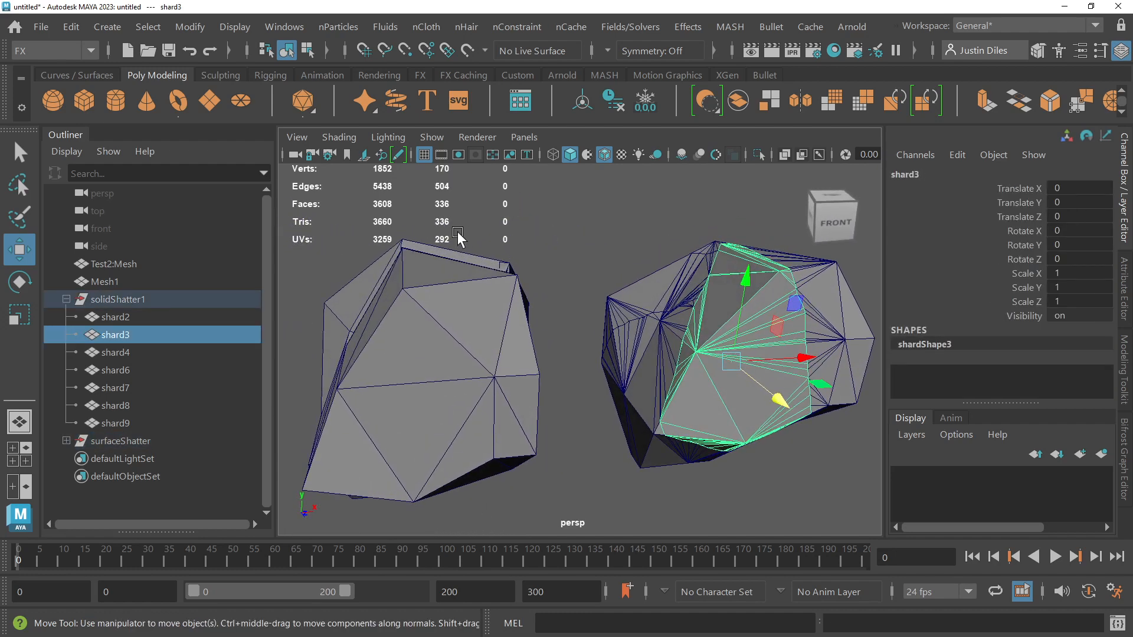
Step: Inspect the hollow gap behind the displaced shard12 and undo its move
click(518, 310)
key(ctrl+z)
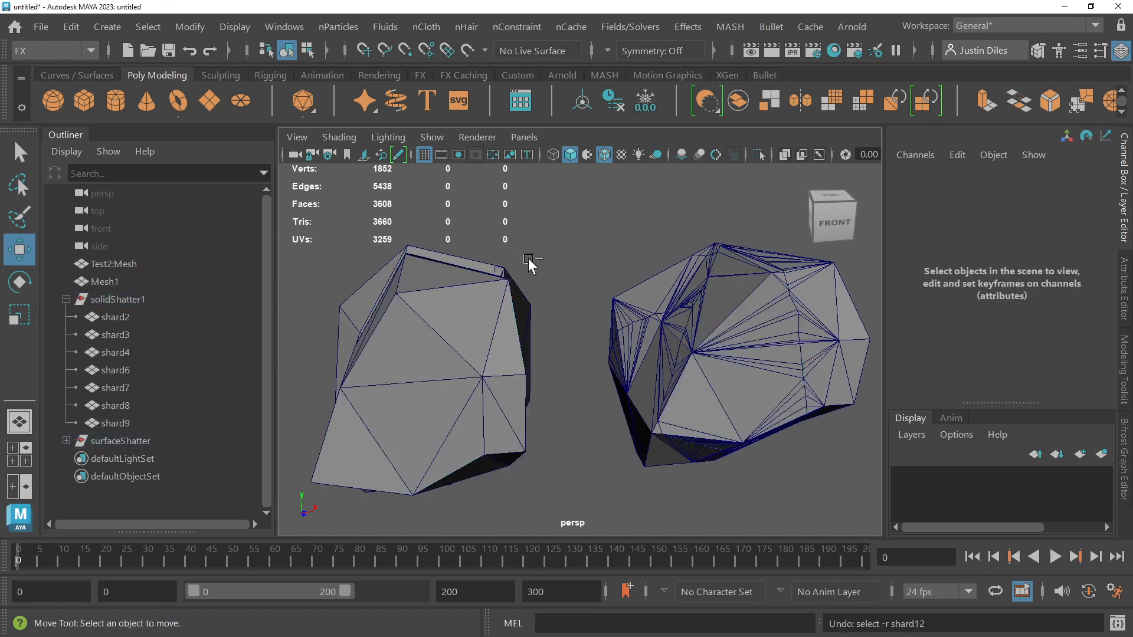
key(ctrl+z)
alt+drag(529, 257, 615, 270)
click(615, 270)
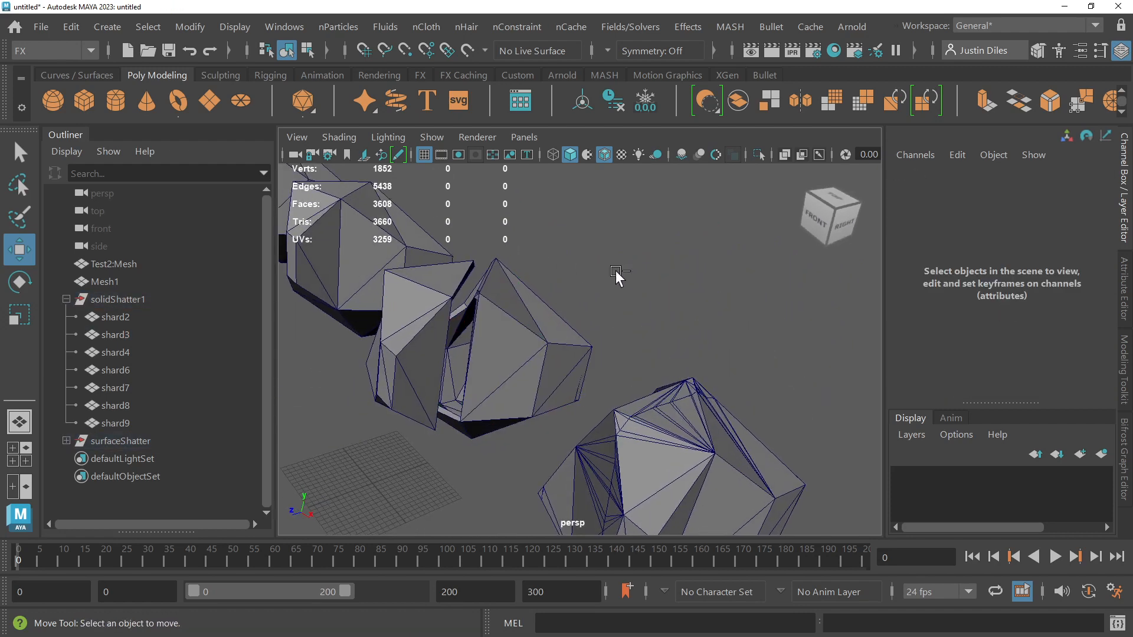
key(ctrl+z)
key(ctrl+z)
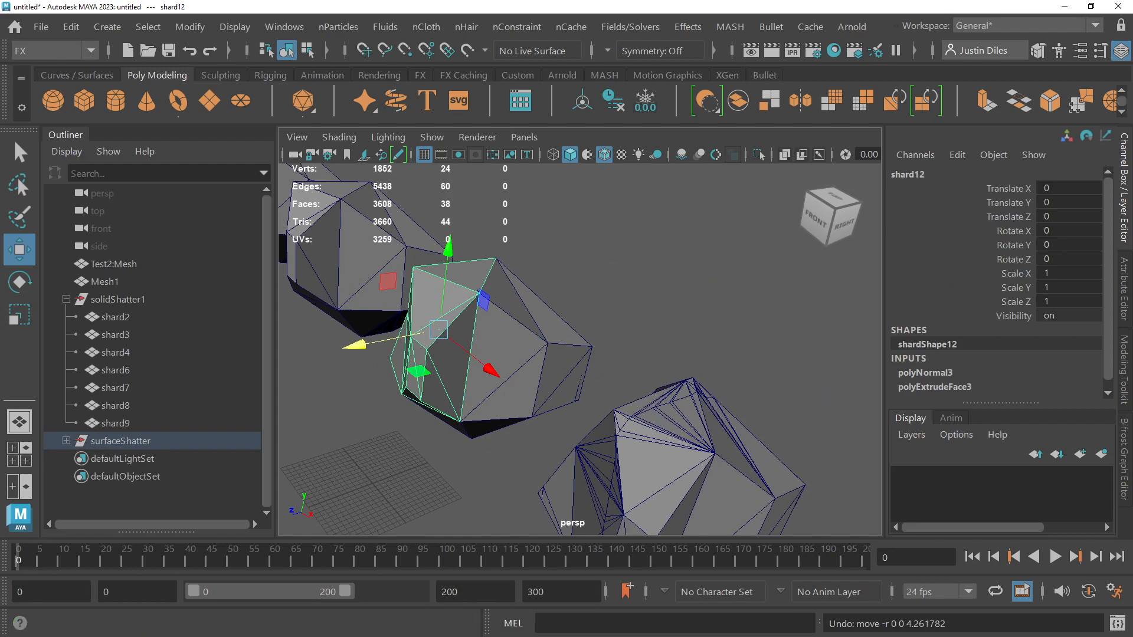
Step: Move the solidShatter1 group to about 72.78 along X, raise it above the other meshes, and clear the selection
click(19, 153)
click(640, 270)
alt+drag(640, 271, 458, 407)
click(118, 299)
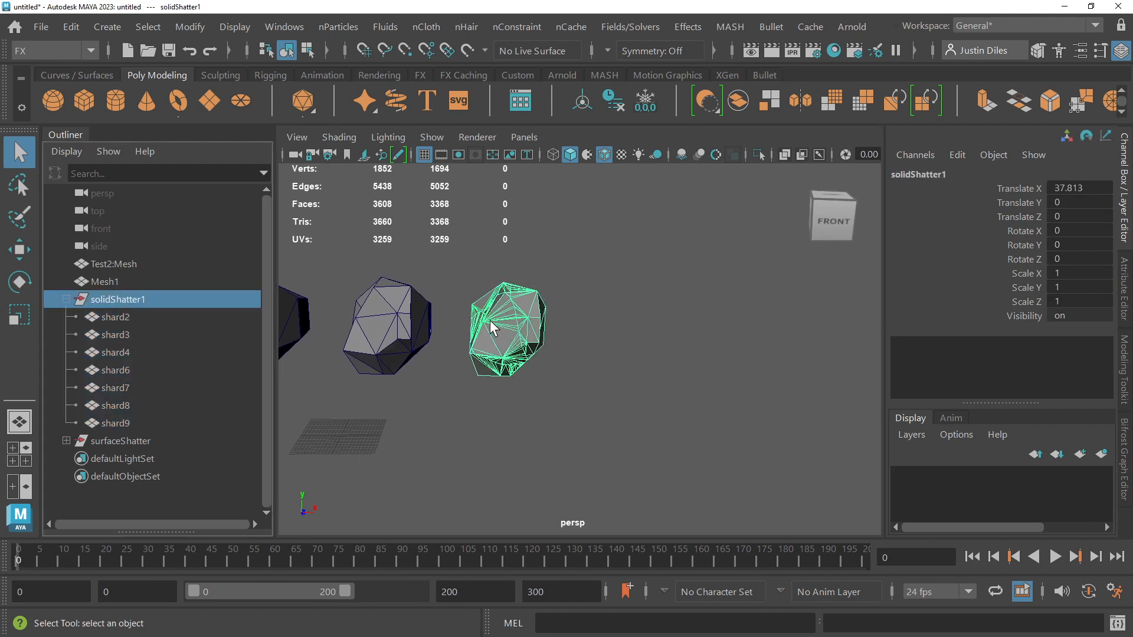
key(w)
drag(588, 335, 694, 334)
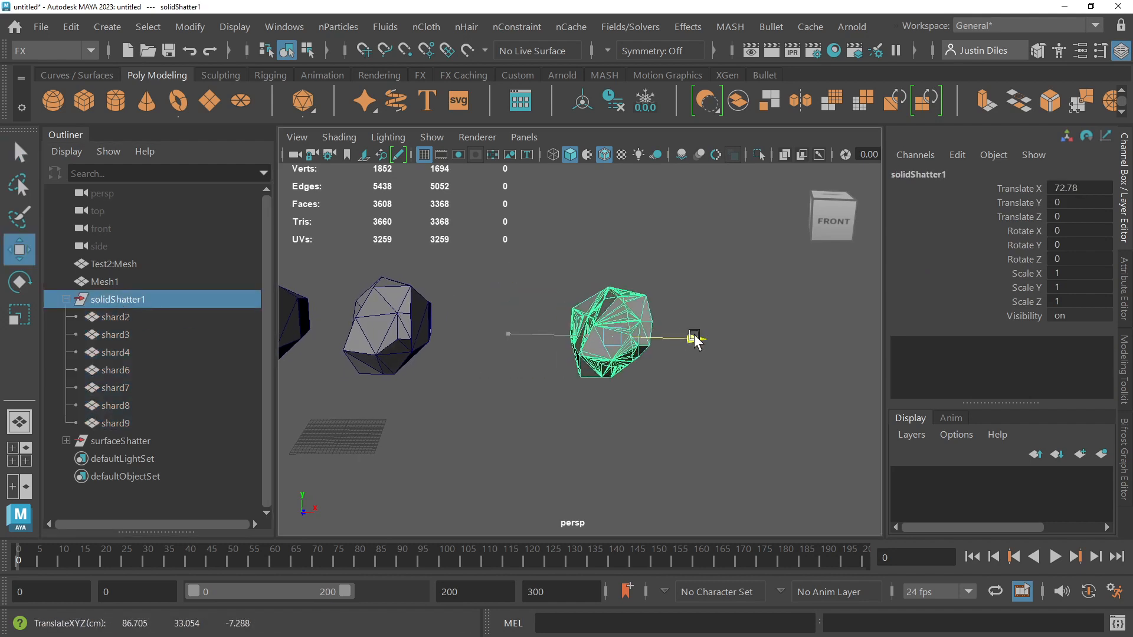
drag(631, 264, 619, 179)
click(621, 183)
Step: Open the Plug-in Manager and enlarge its window to show the Loaded and Auto load options
alt+drag(743, 223, 717, 230)
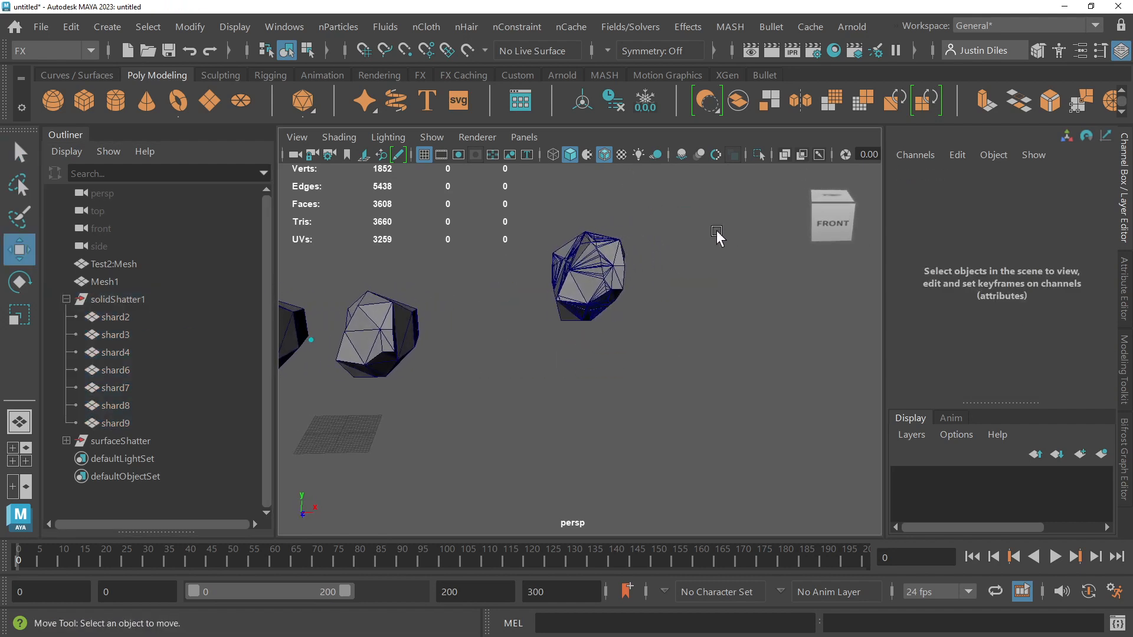
scroll(716, 230, up, 4)
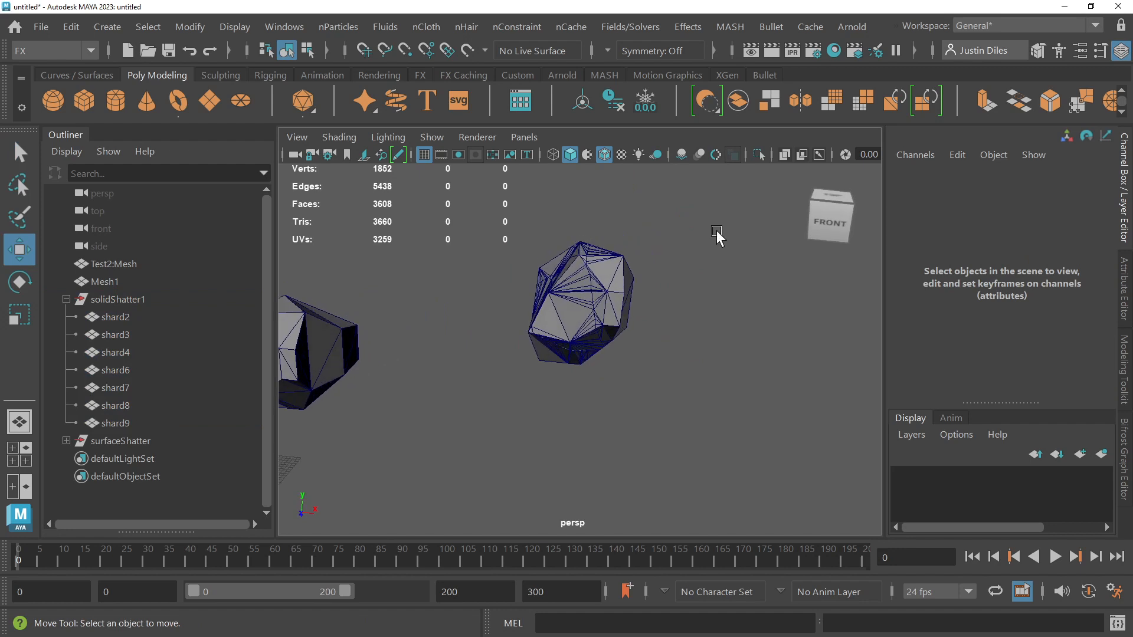
click(30, 158)
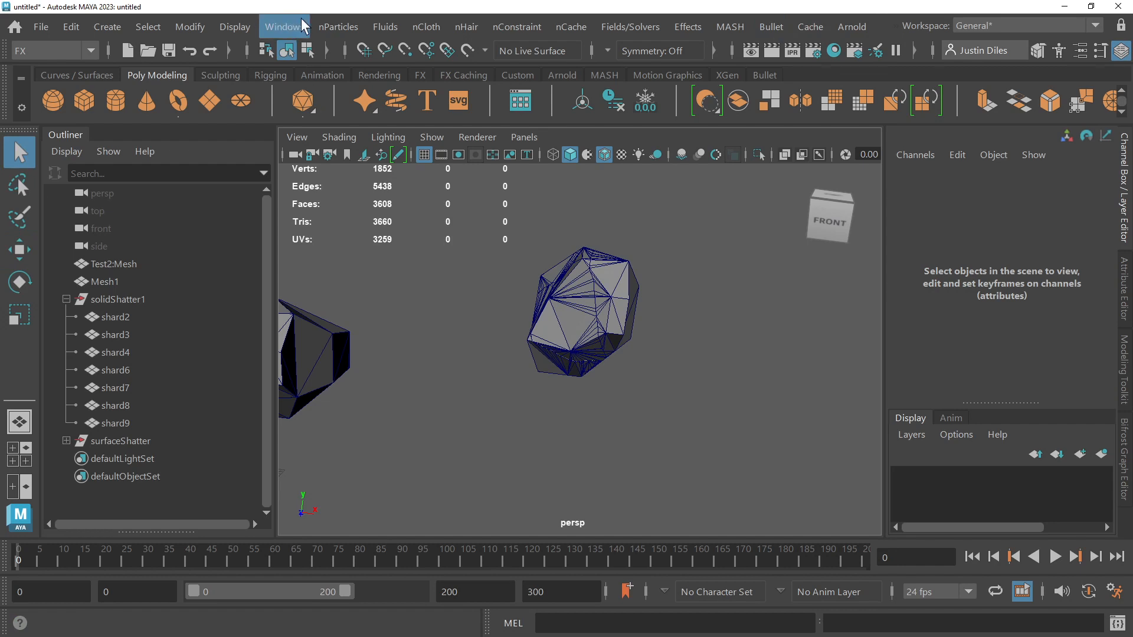
click(278, 31)
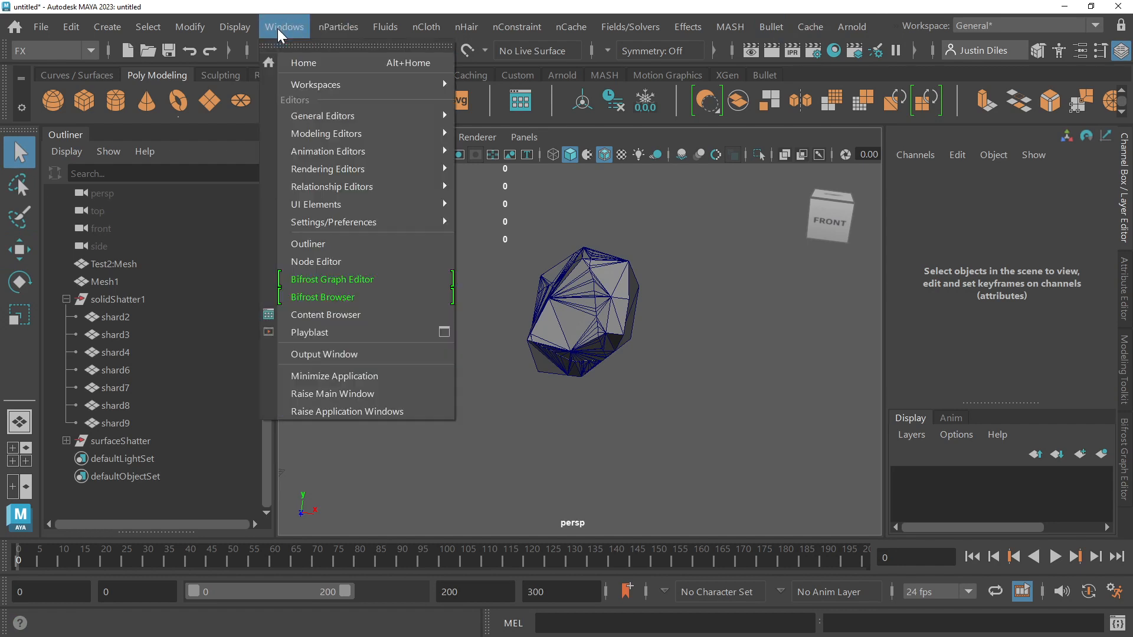
mouse_move(370, 225)
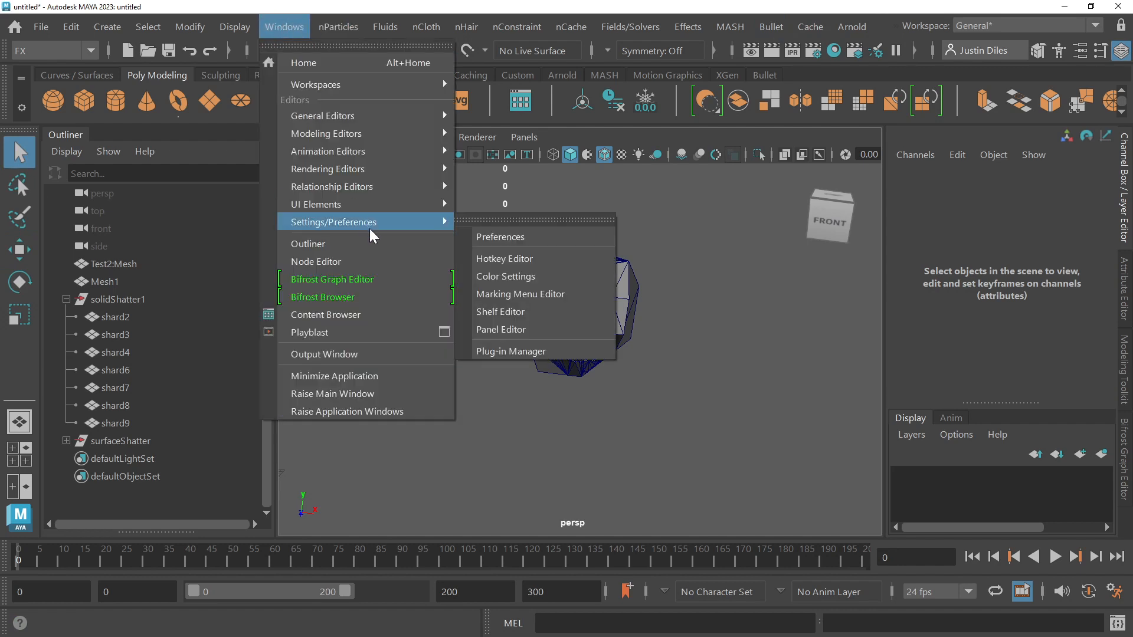
click(511, 352)
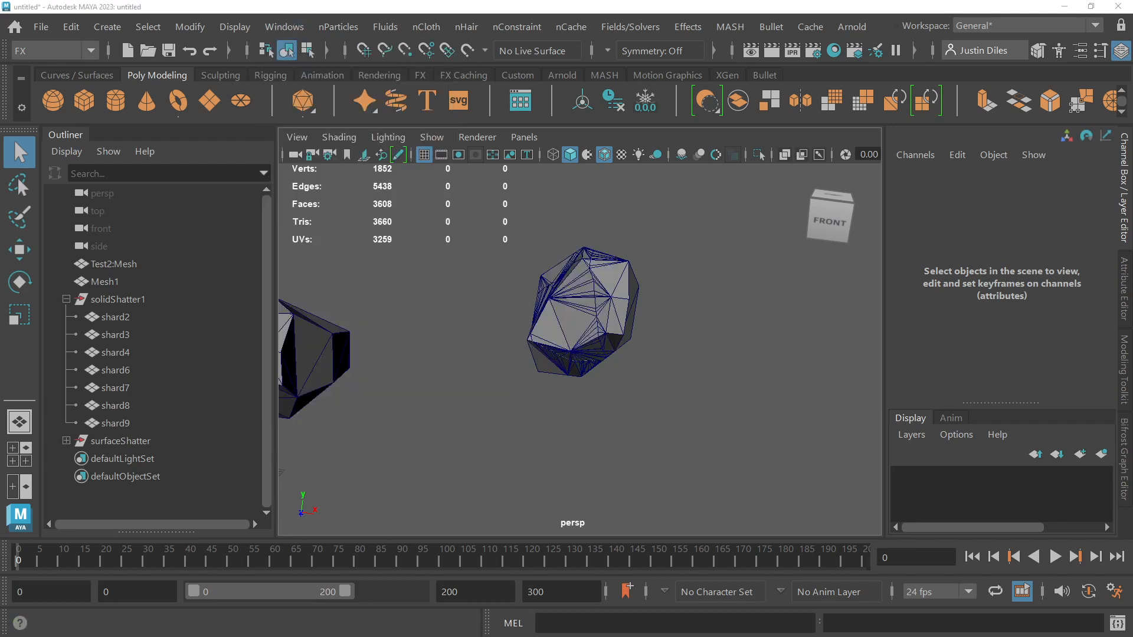
drag(1, 227, 484, 144)
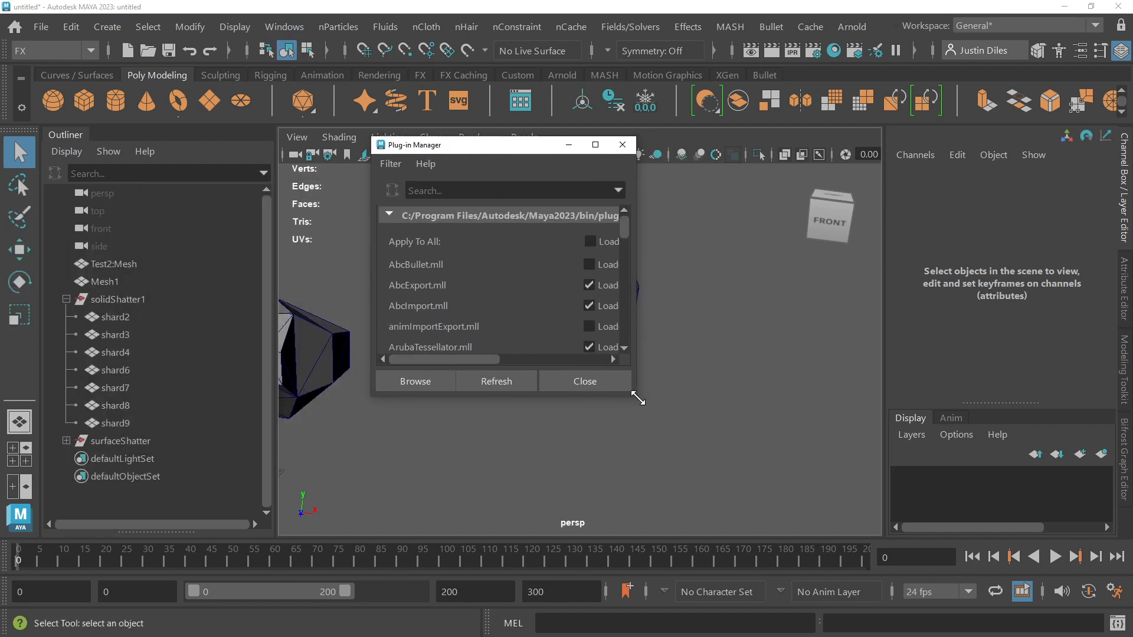
drag(638, 399, 938, 466)
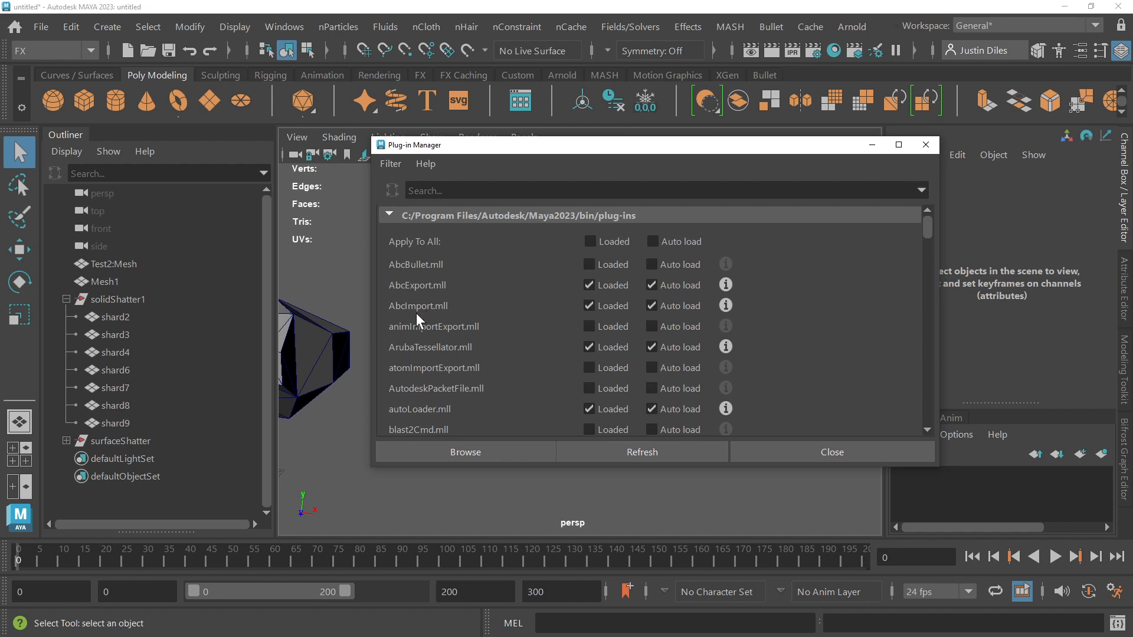
Step: Check the load status of bullet.mll and the other installed plug-ins, and close the Plug-in Manager
scroll(428, 303, down, 3)
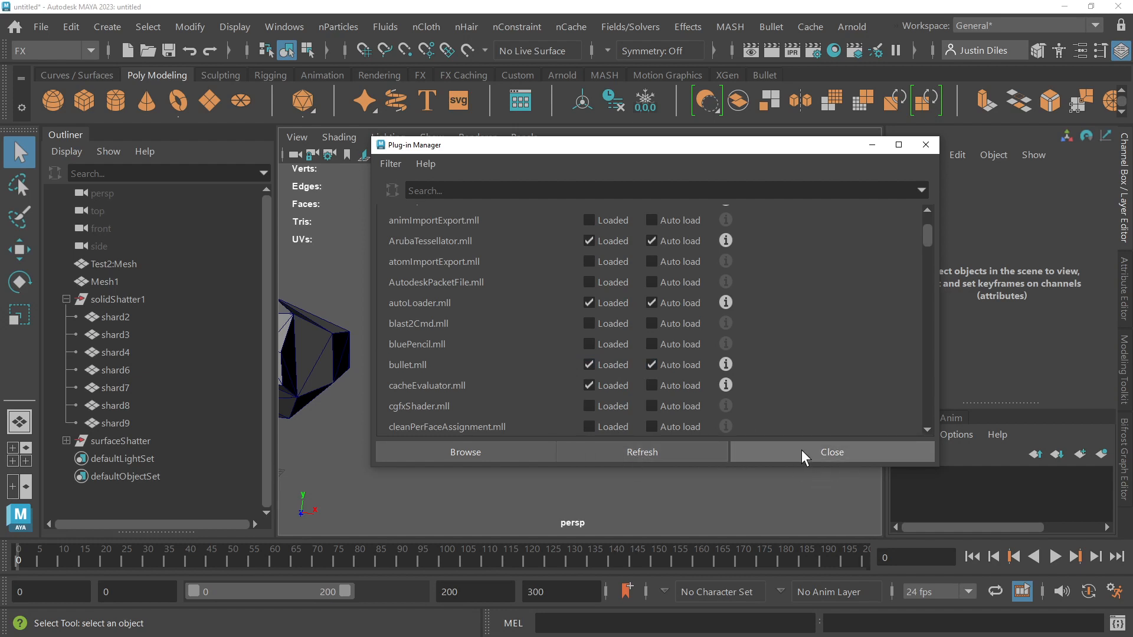
scroll(771, 352, down, 10)
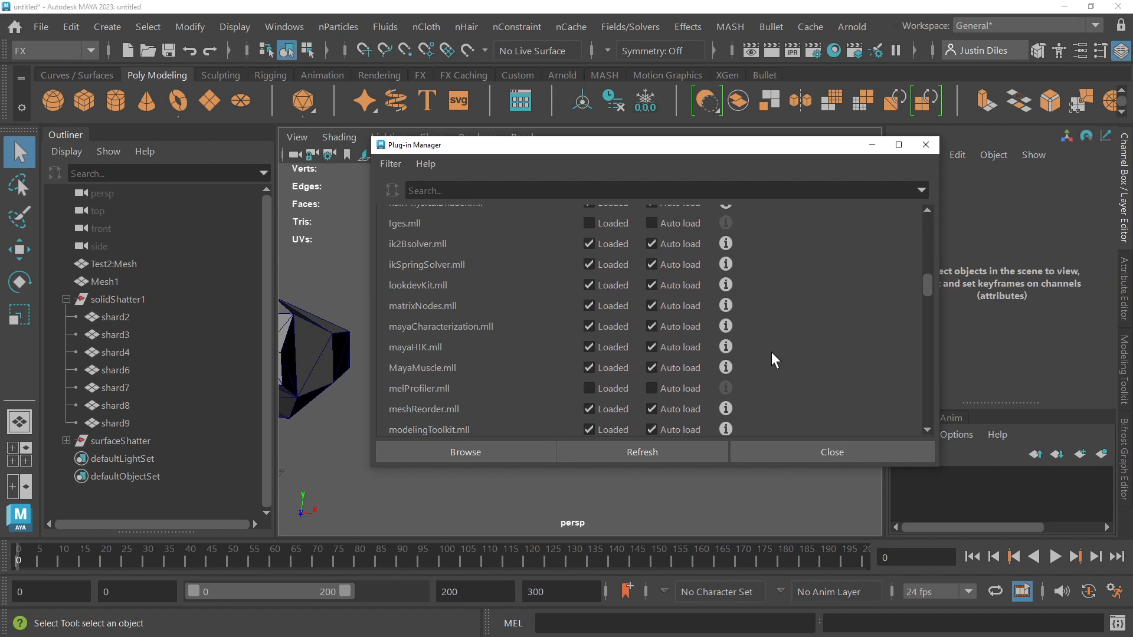
scroll(771, 353, down, 3)
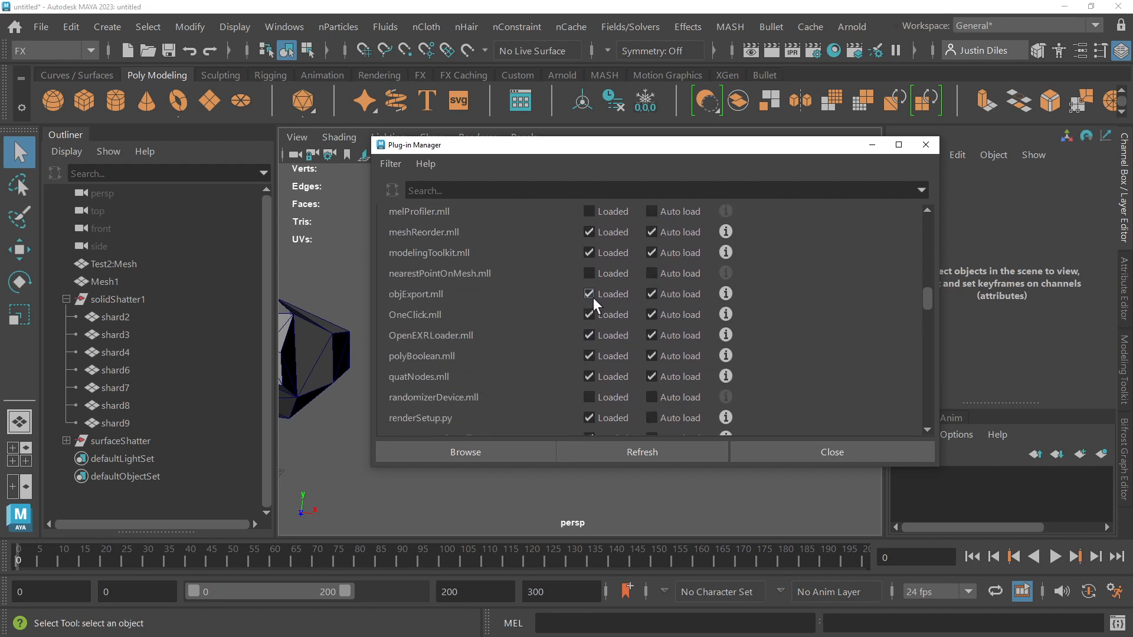
click(804, 451)
Step: Select shard2 of the solid-shattered copy, key its channels at frame 0, and undo the key
click(621, 337)
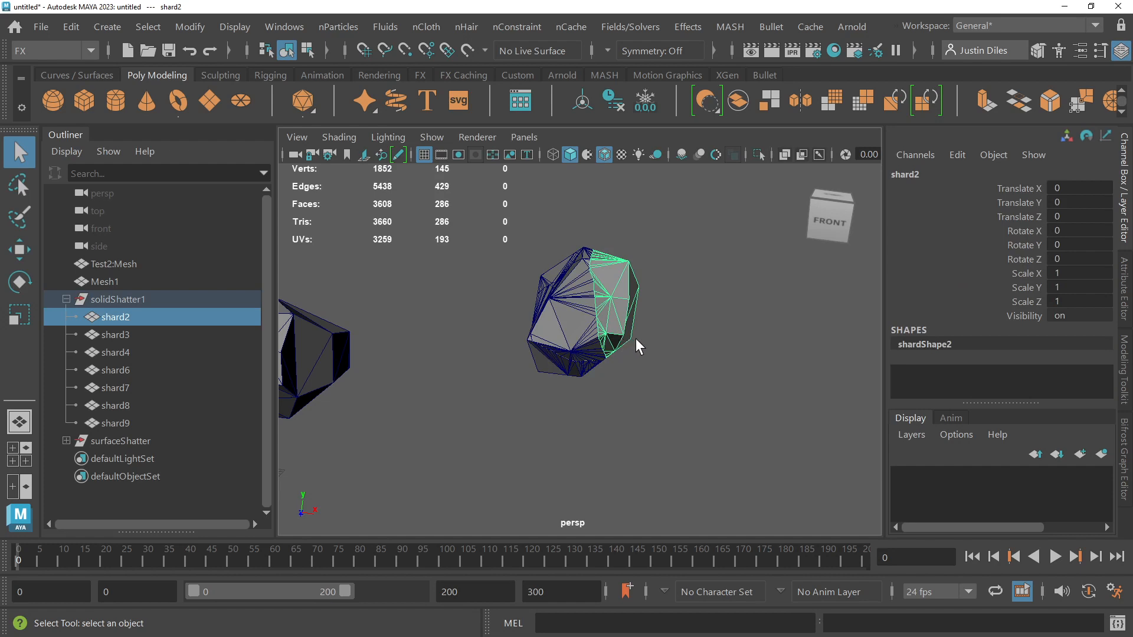
click(678, 221)
drag(678, 222, 497, 418)
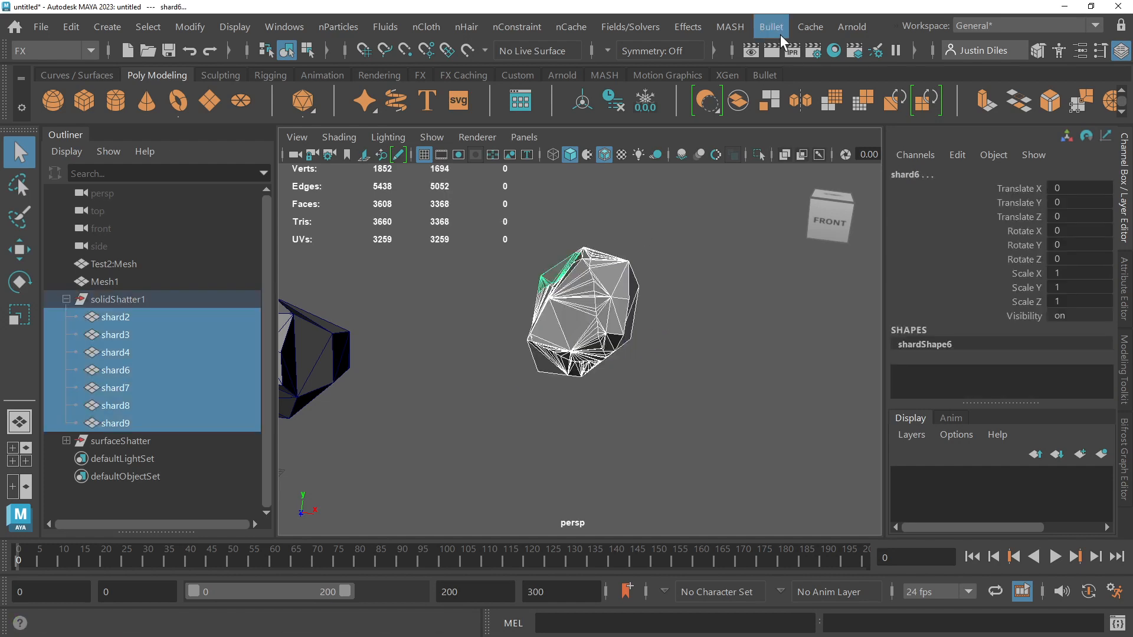
click(670, 252)
drag(664, 228, 666, 335)
click(634, 316)
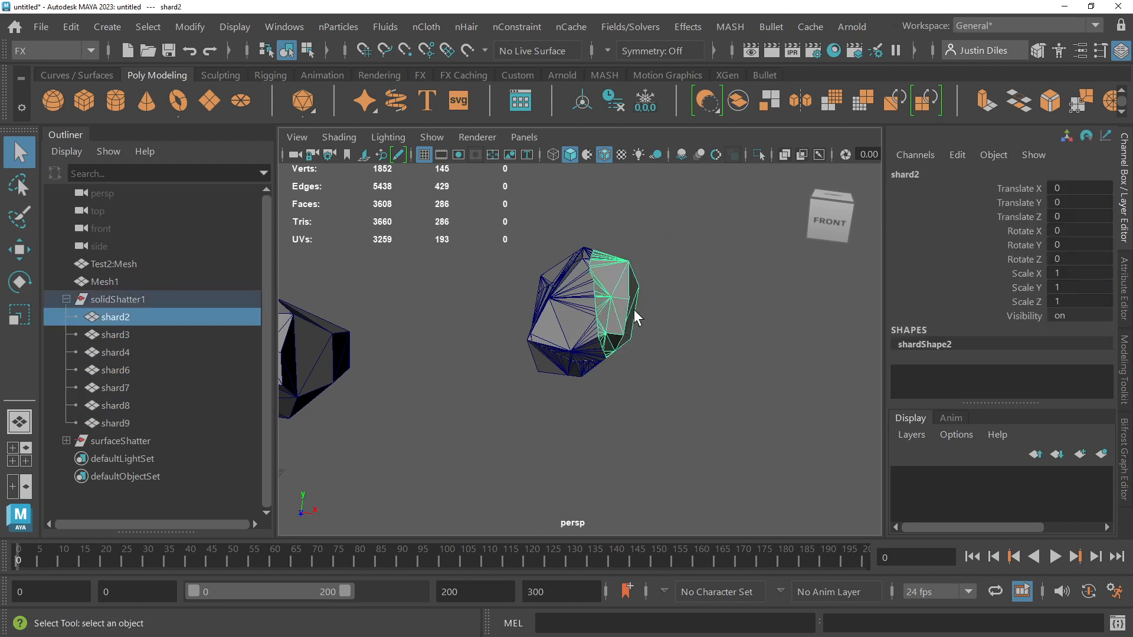
key(s)
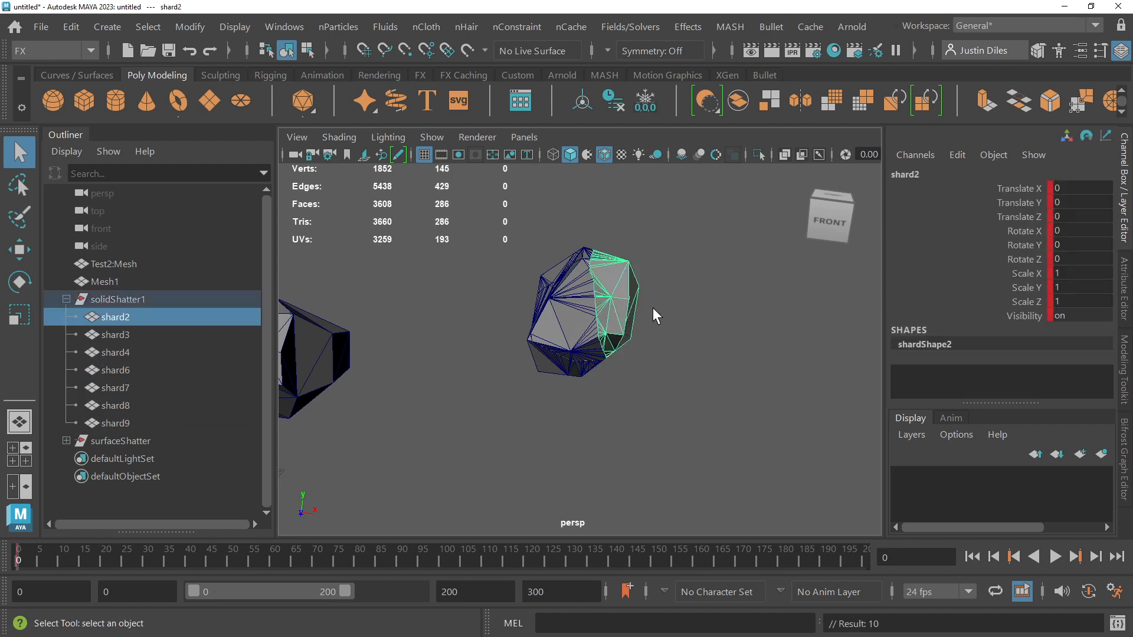
key(ctrl+z)
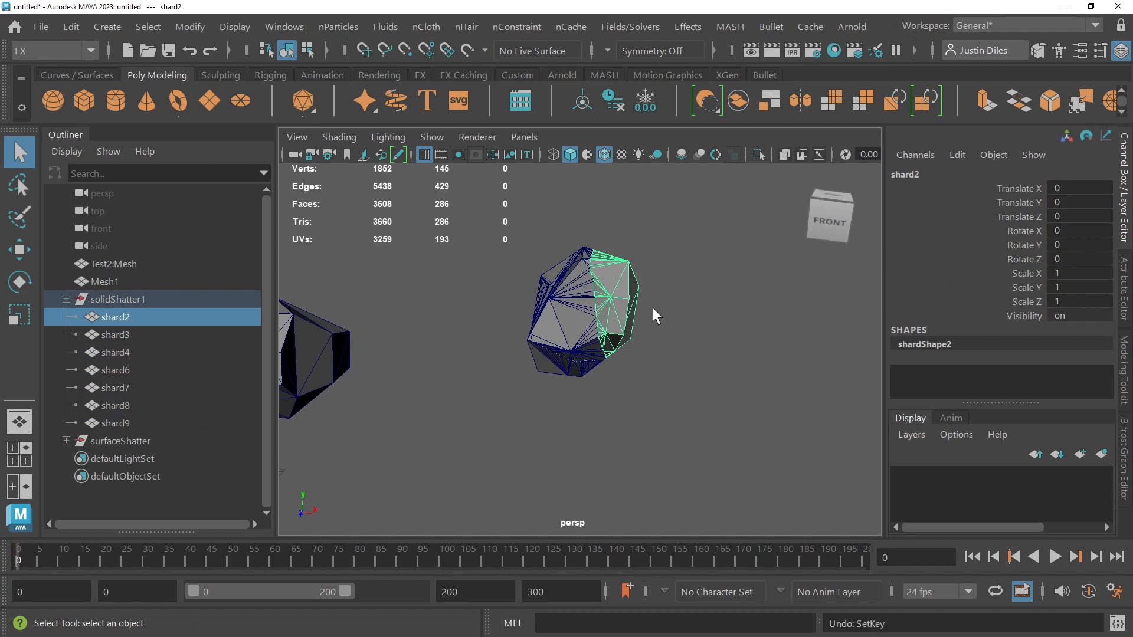
Step: Try moving shard2 away from the other shards along X and undo the move
key(w)
drag(696, 318, 722, 314)
key(ctrl+z)
Step: Select all seven shards of the solid-shattered copy and bring up the Bullet Rigid Set creation options
drag(683, 241, 496, 411)
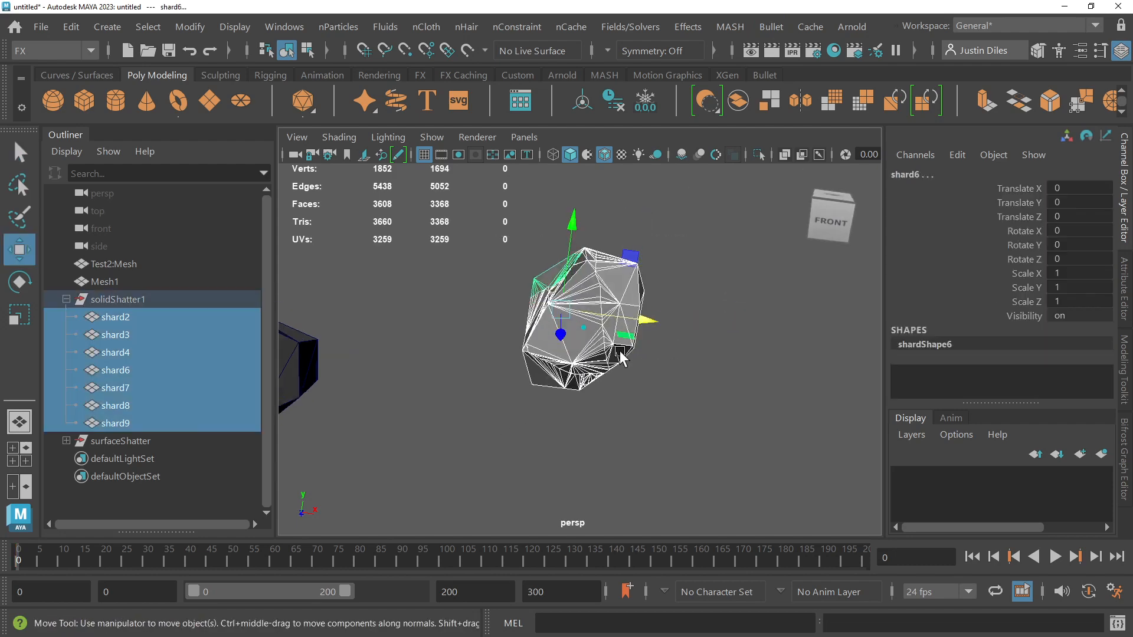
click(767, 25)
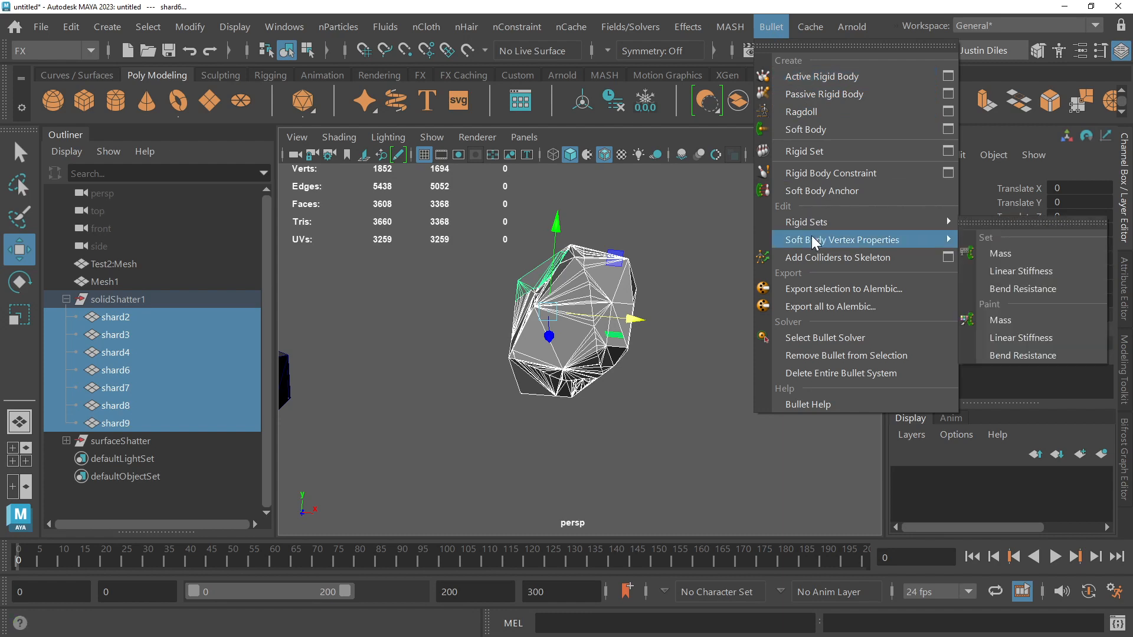
mouse_move(812, 220)
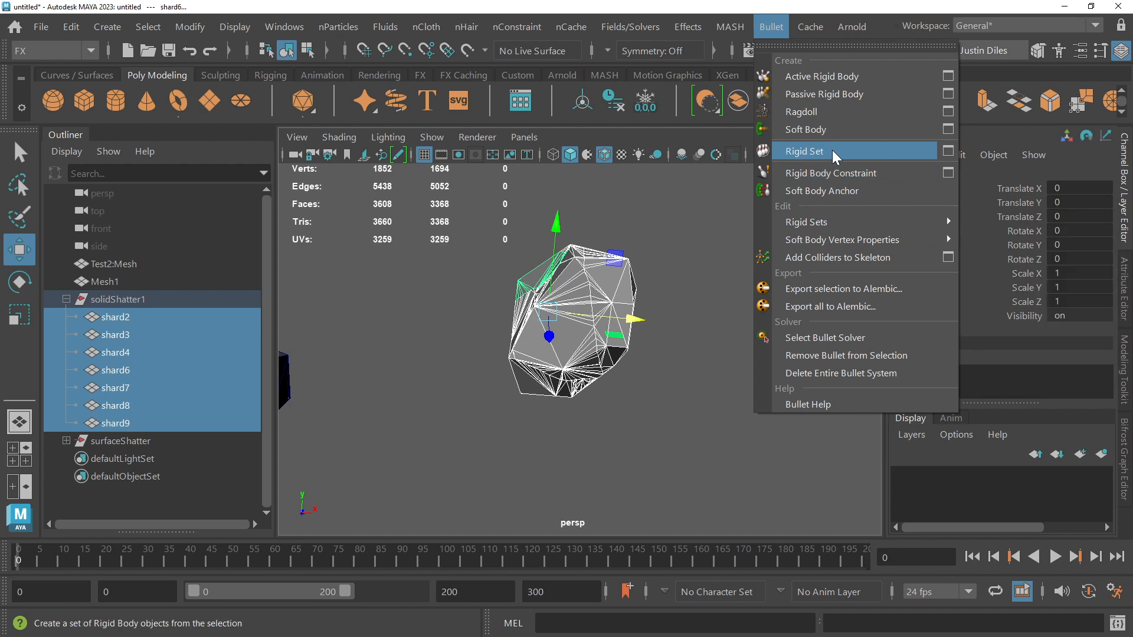
click(948, 152)
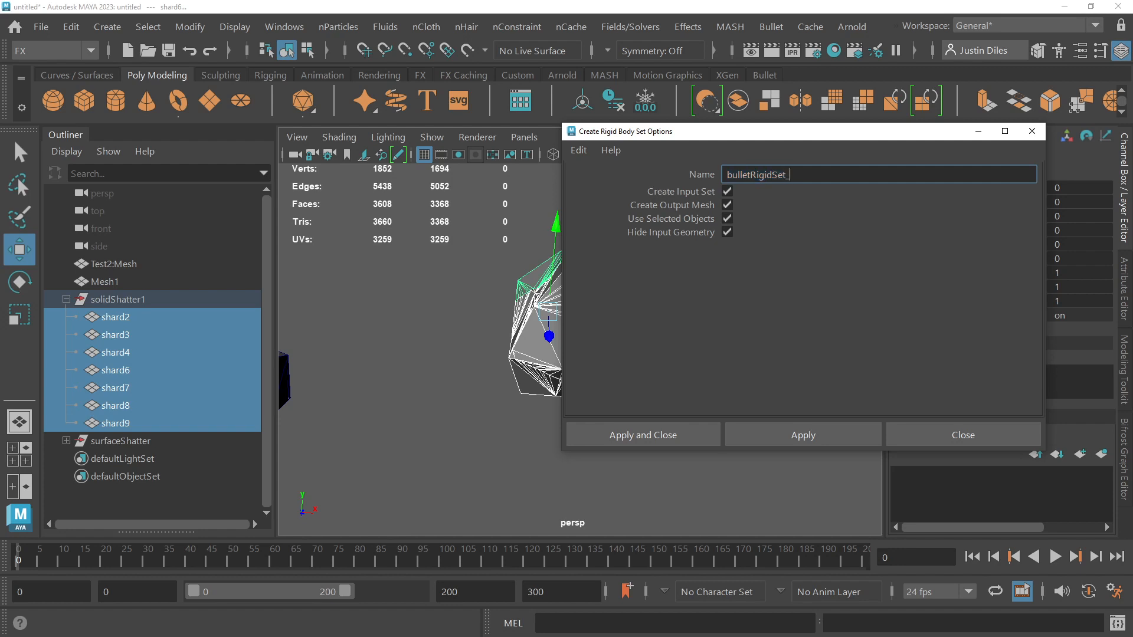
Step: Create the rigid set as bulletRigidSet_Chunk with an input set, output mesh, selected objects used, and input geometry hidden
text(Chuck)
key(BackSpace)
key(BackSpace)
text(nk)
click(684, 428)
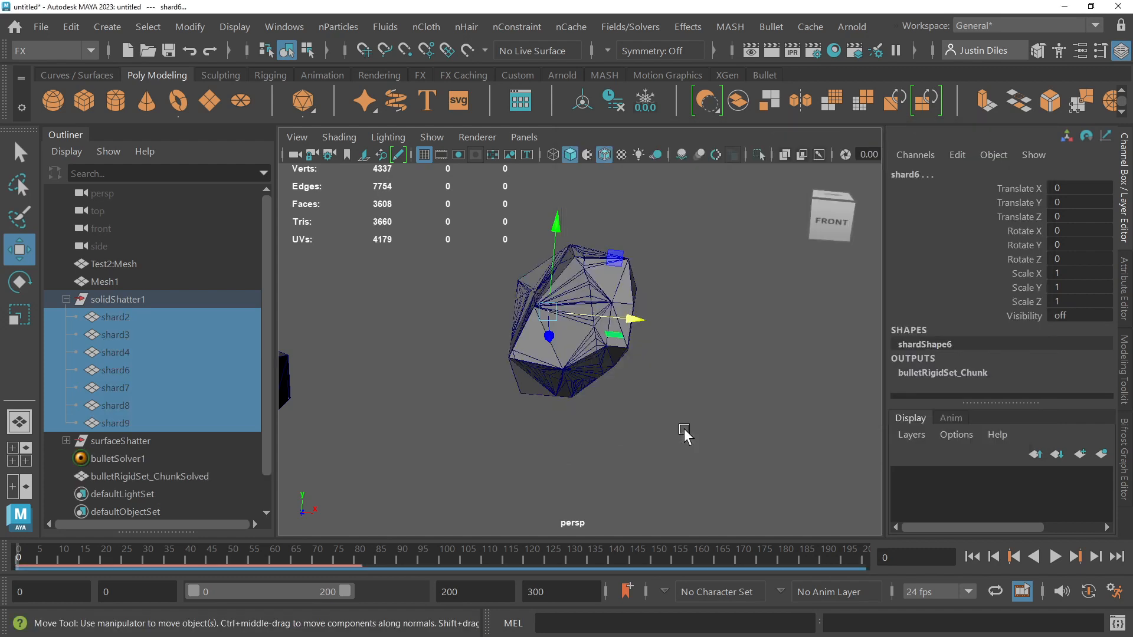
Step: Collapse the solidShatter1 group and compare what solidShatter1, surfaceShatter and bulletSolver1 each select in the scene
click(65, 298)
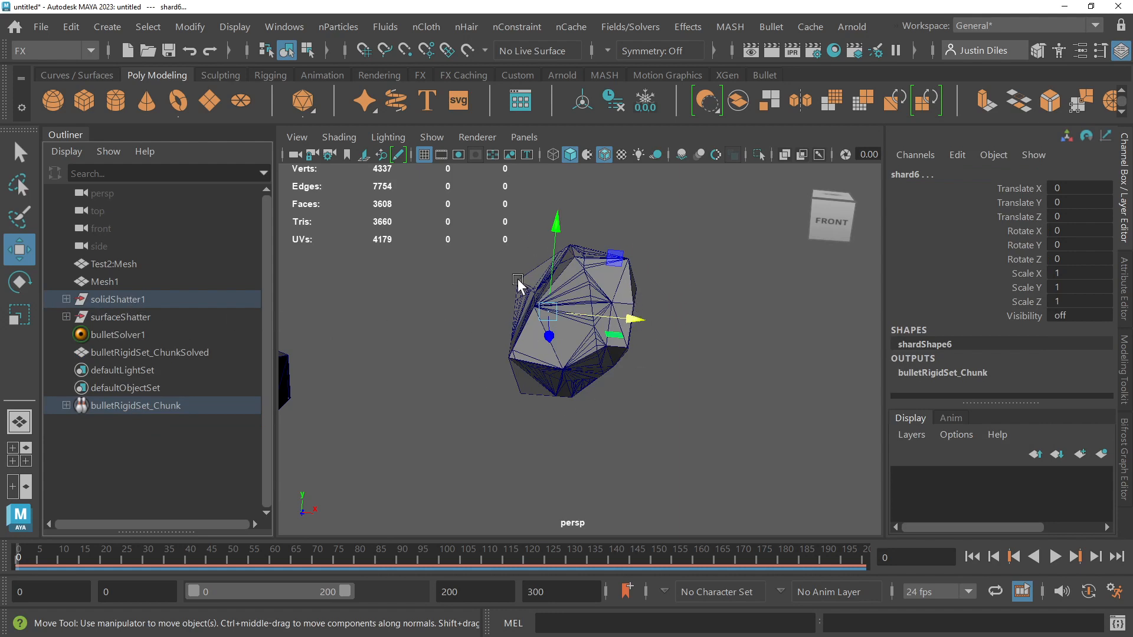
click(119, 300)
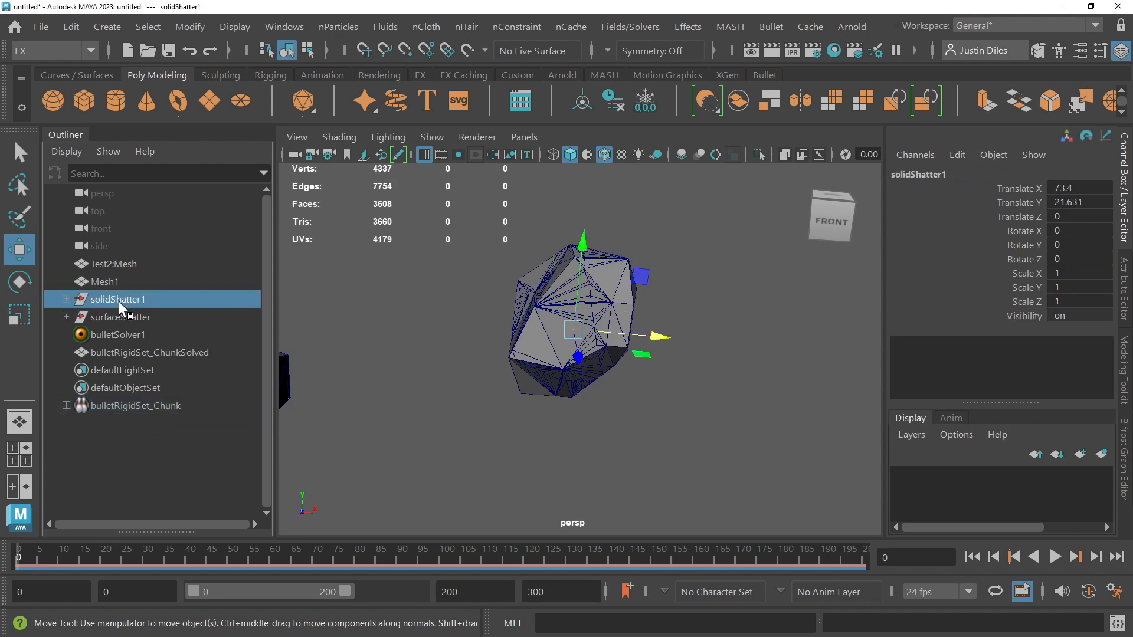
click(121, 317)
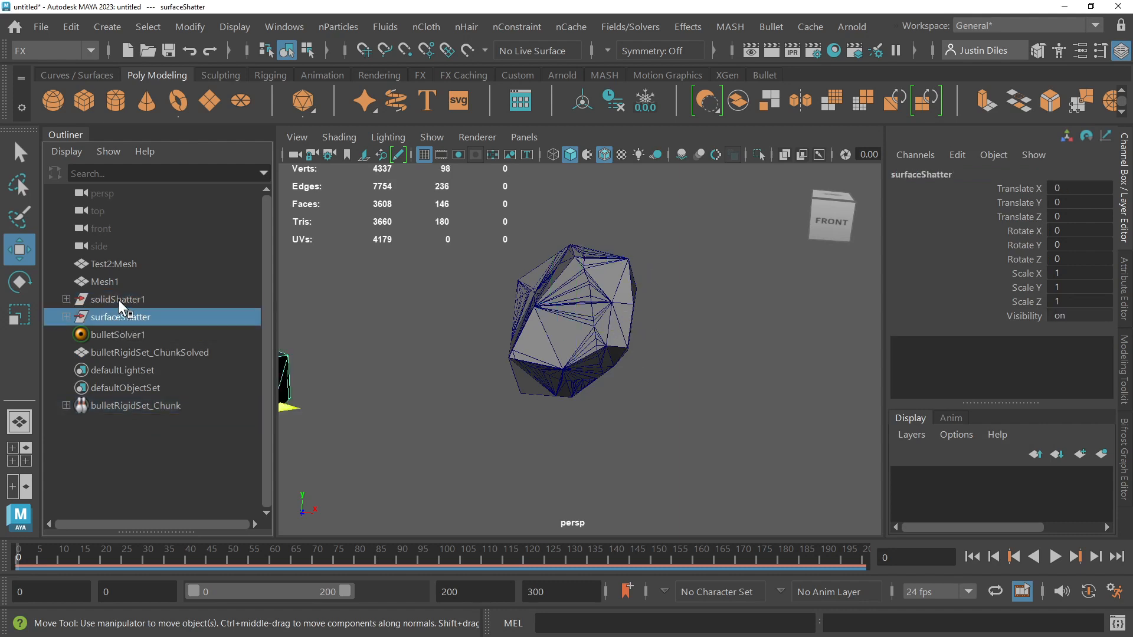
click(118, 300)
click(122, 334)
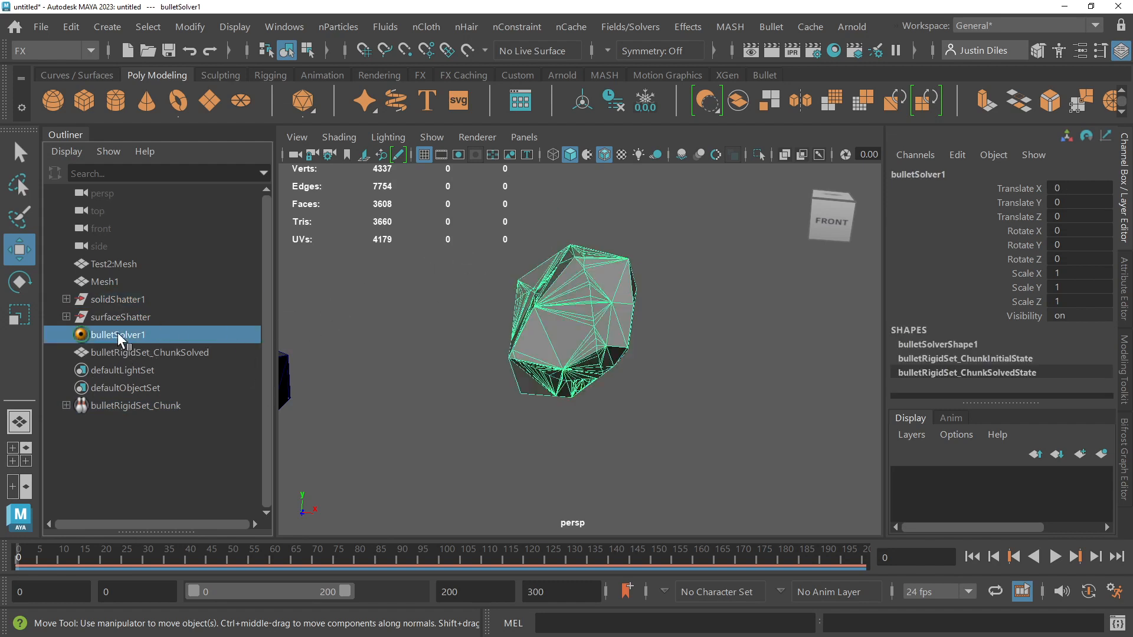
Step: Play the Bullet simulation up to frame 13, review the playback speed options, and clear the selection
click(1055, 556)
click(1055, 556)
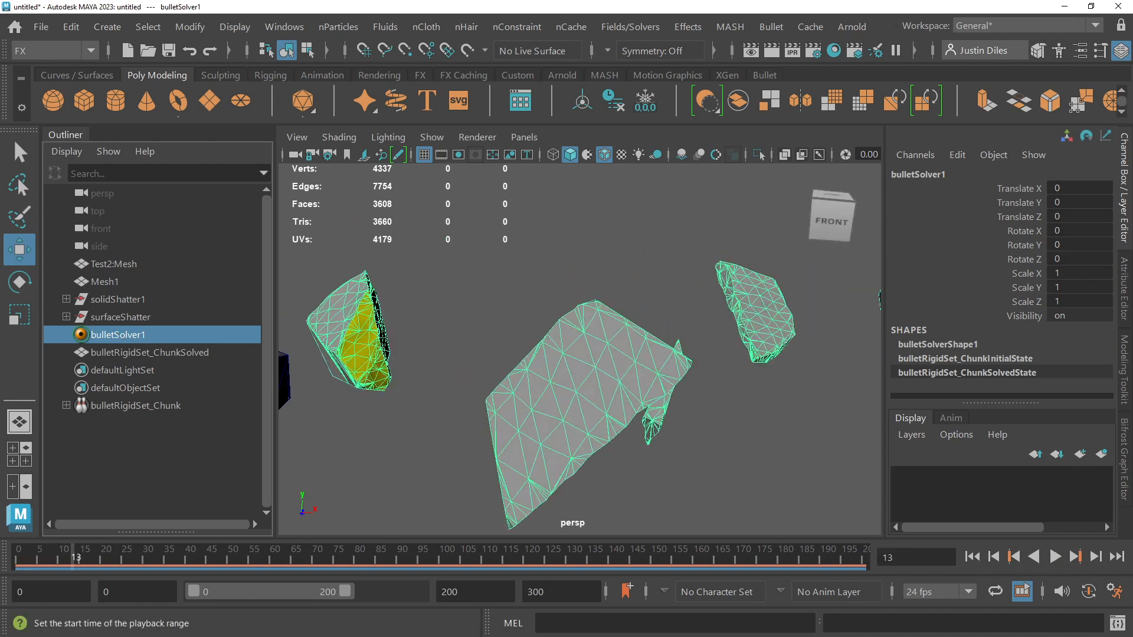
right_click(1049, 562)
mouse_move(1032, 406)
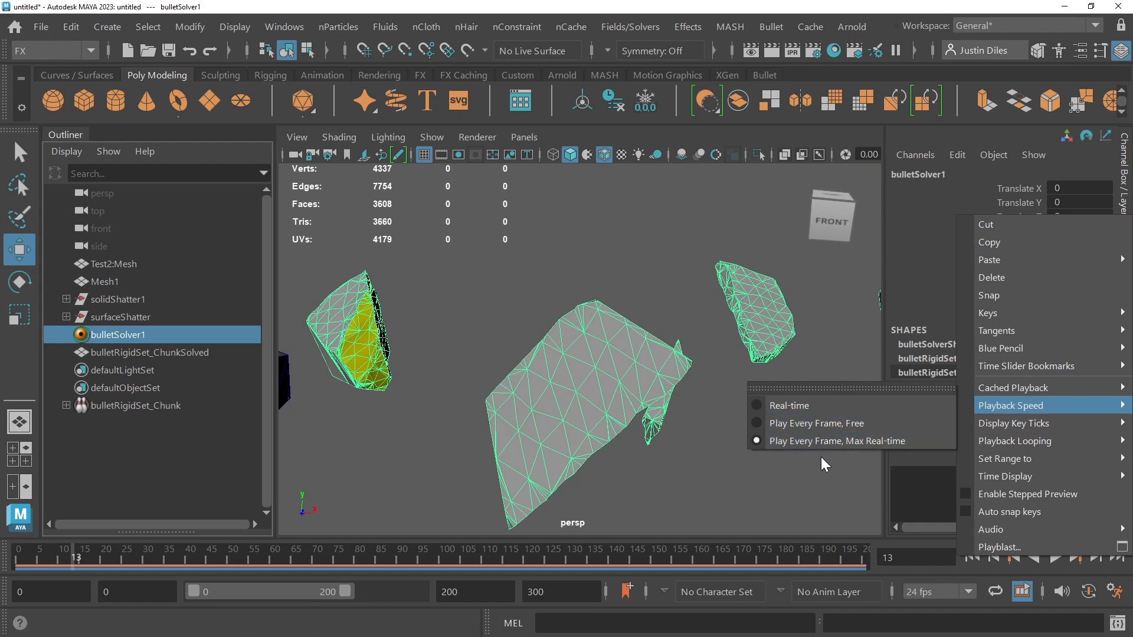
click(753, 502)
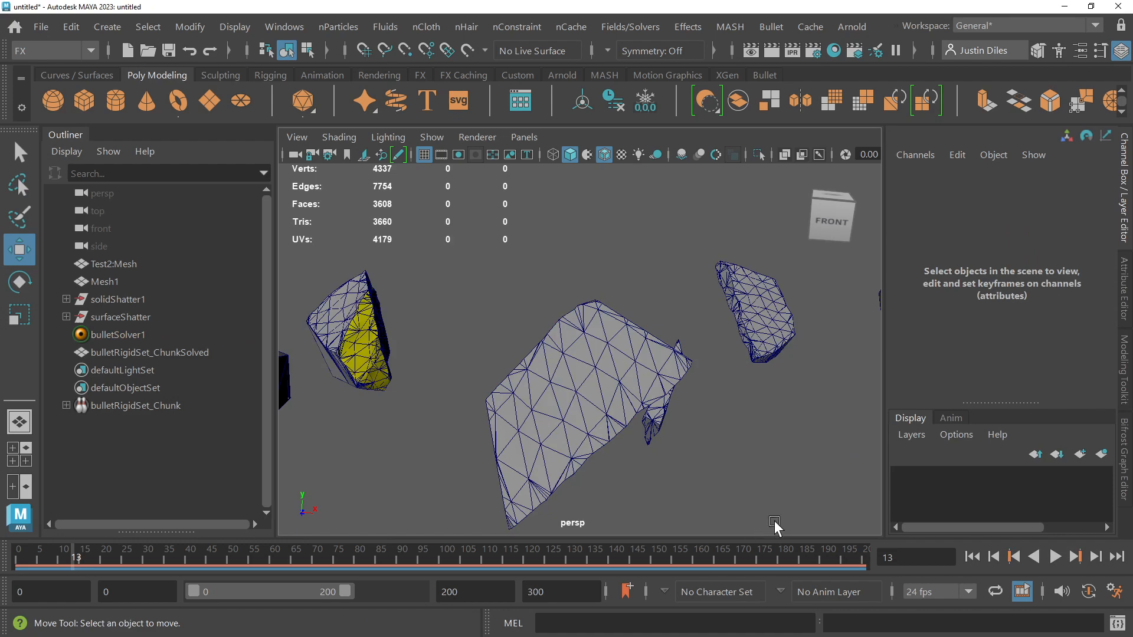
Step: Scrub and replay the first frames to inspect how the shards separate, and return to frame 0
drag(72, 550, 26, 544)
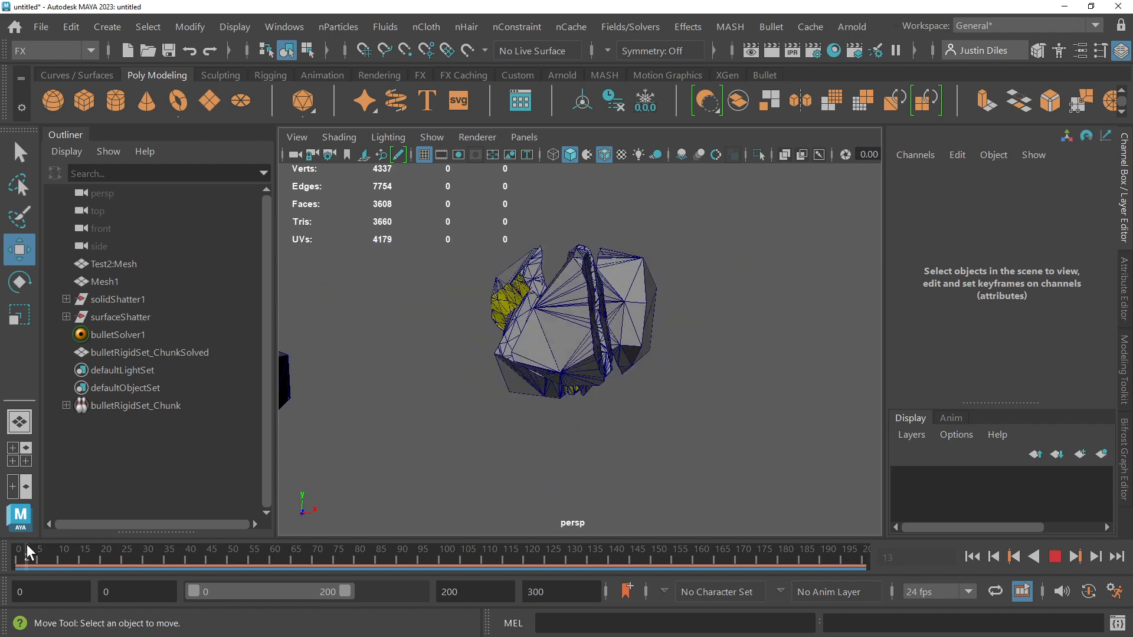
alt+drag(415, 441, 495, 430)
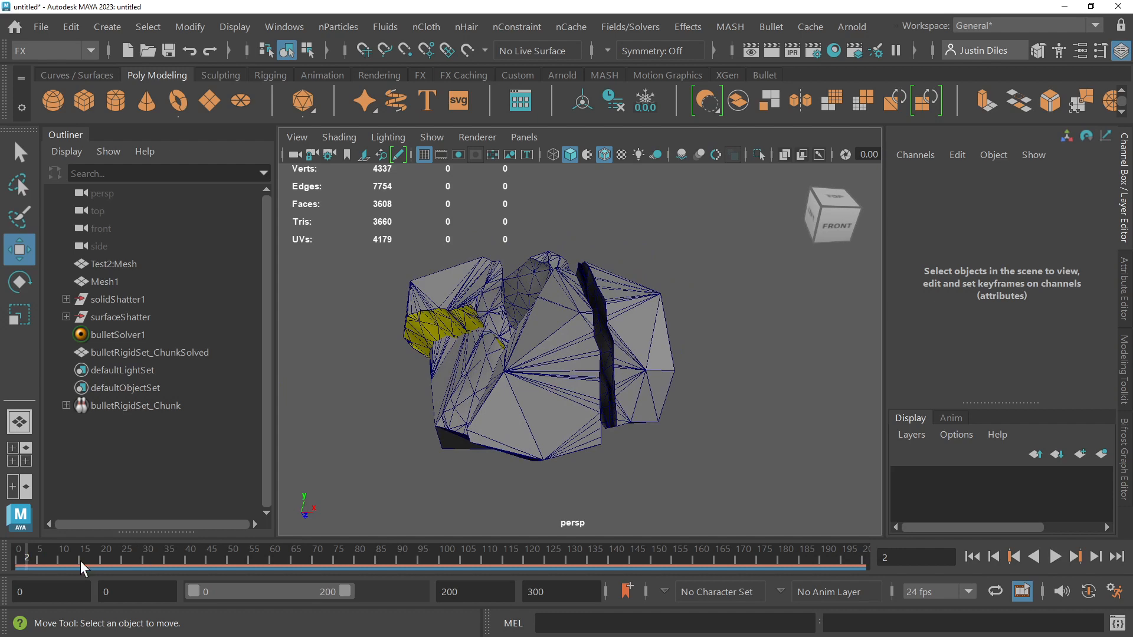
drag(26, 547, 5, 555)
key(alt+v)
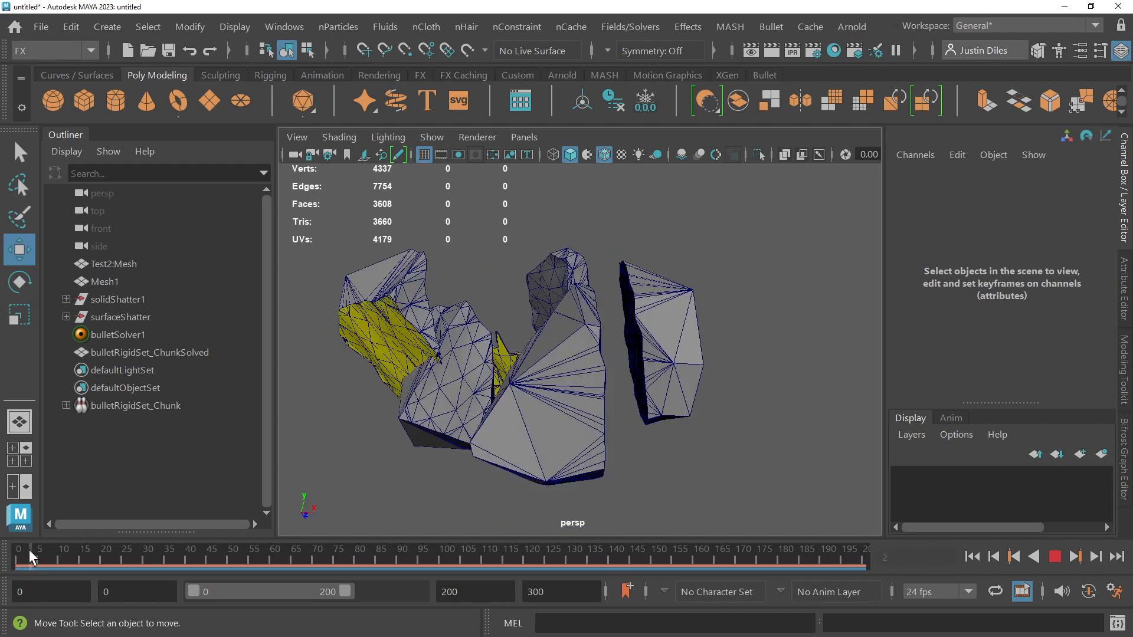
alt+drag(452, 418, 435, 249)
click(20, 153)
alt+drag(546, 263, 581, 250)
Step: Display the attributes of bulletSolver1 in a wider area, and select the bulletRigidSet_ChunkSolved mesh to view its attributes
click(121, 337)
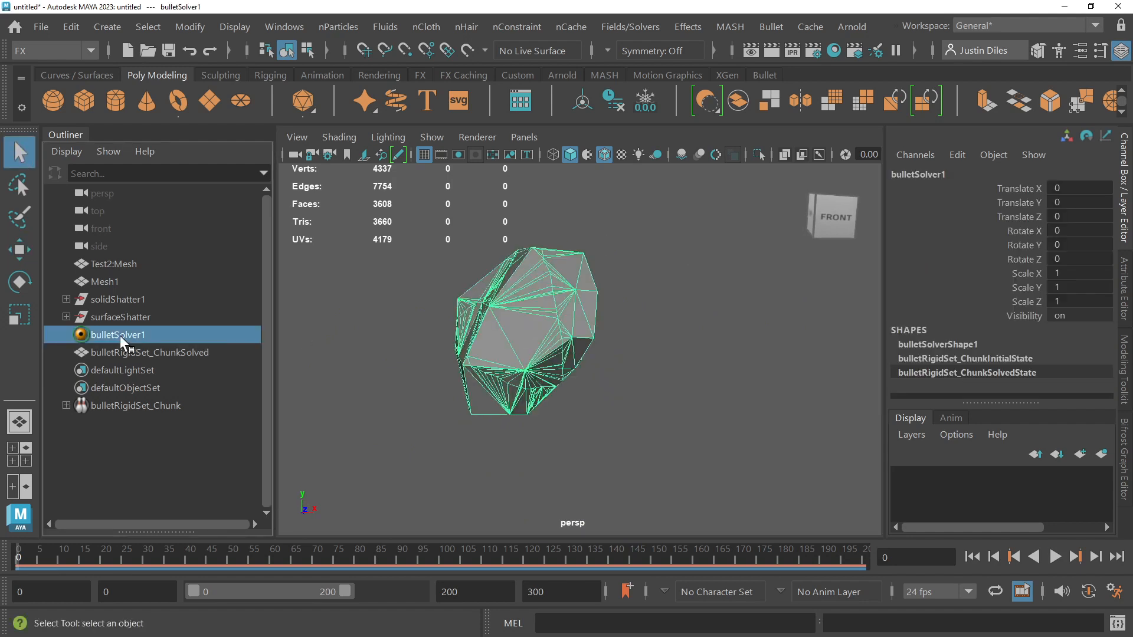
click(1125, 285)
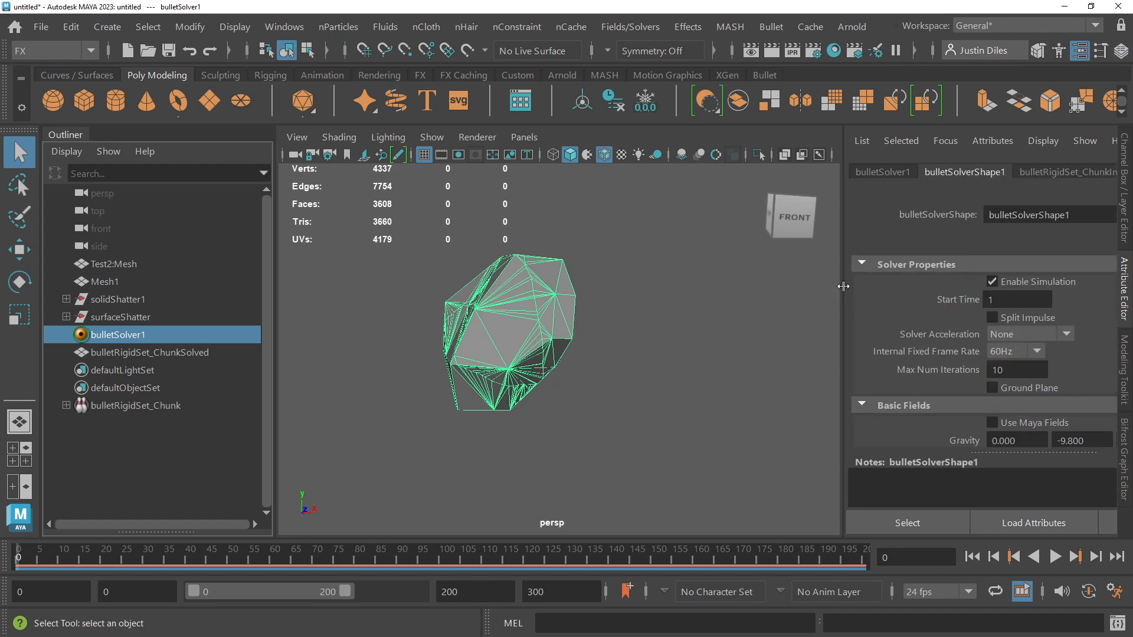
drag(844, 287, 760, 284)
click(555, 269)
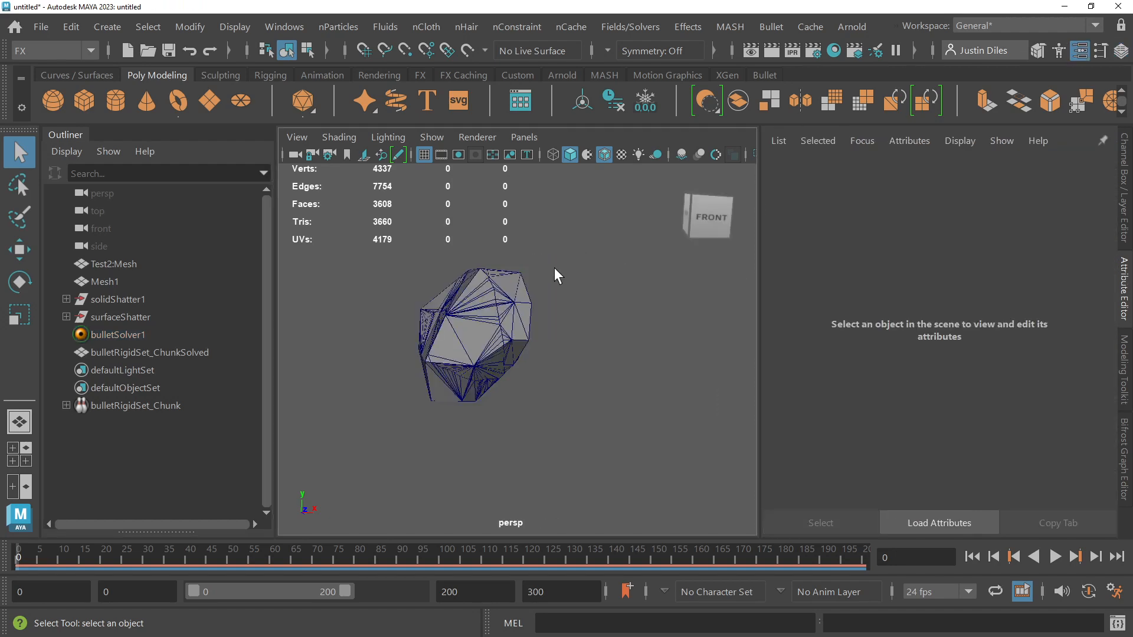
drag(555, 267, 374, 444)
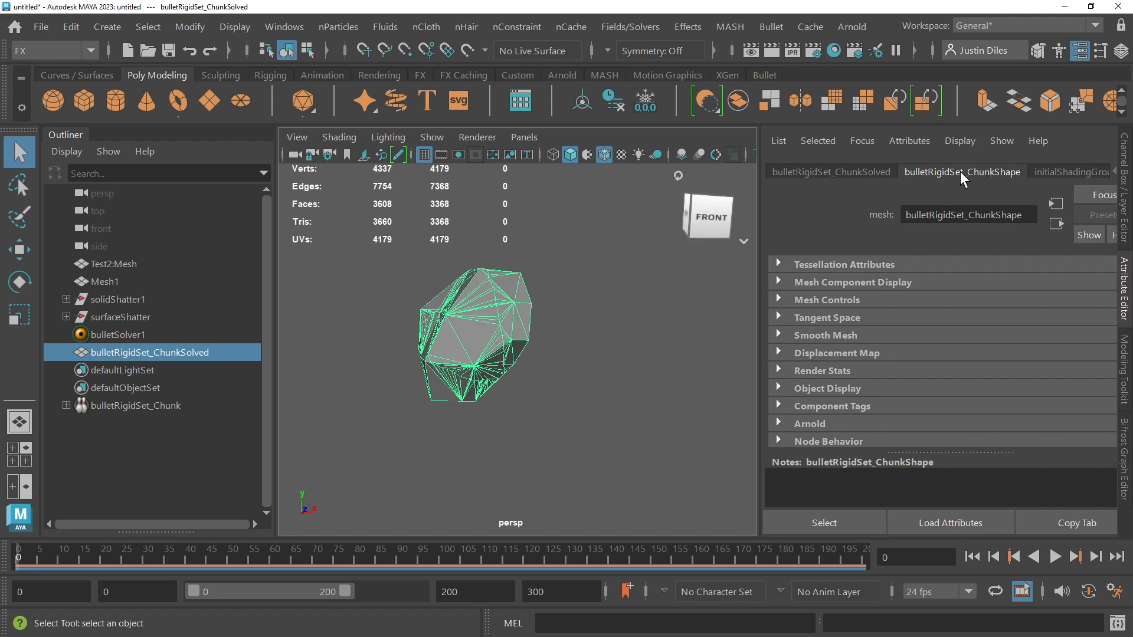
Step: Set the Collision Shape Type to hull in the bulletRigidSet_ChunkInitialState collision attributes of bulletSolver1
click(848, 171)
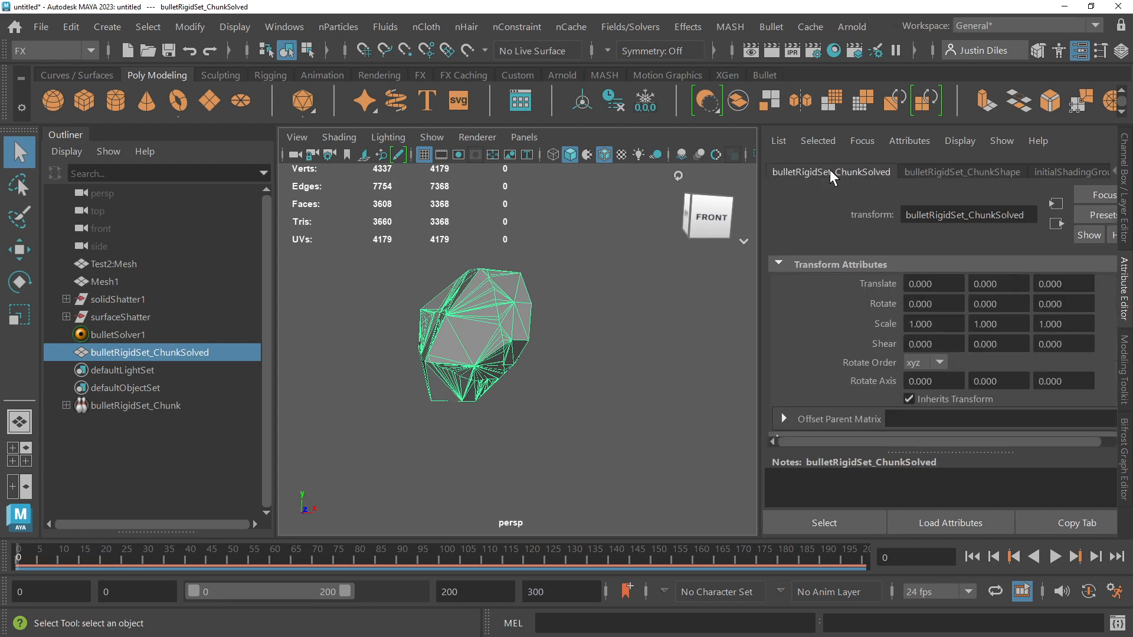
click(118, 335)
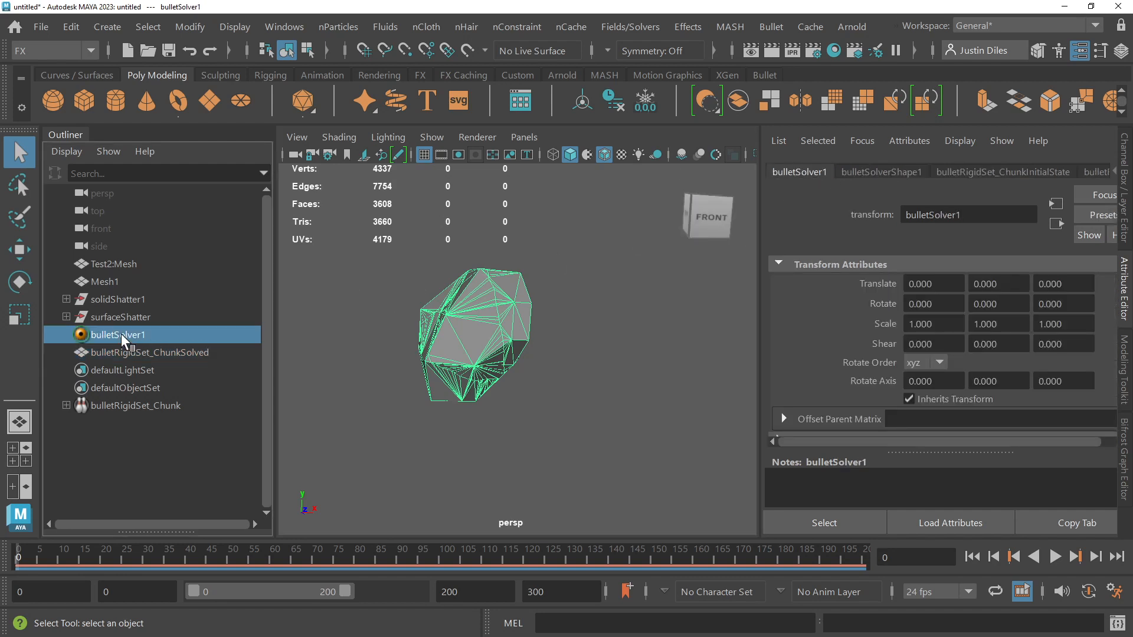
click(882, 172)
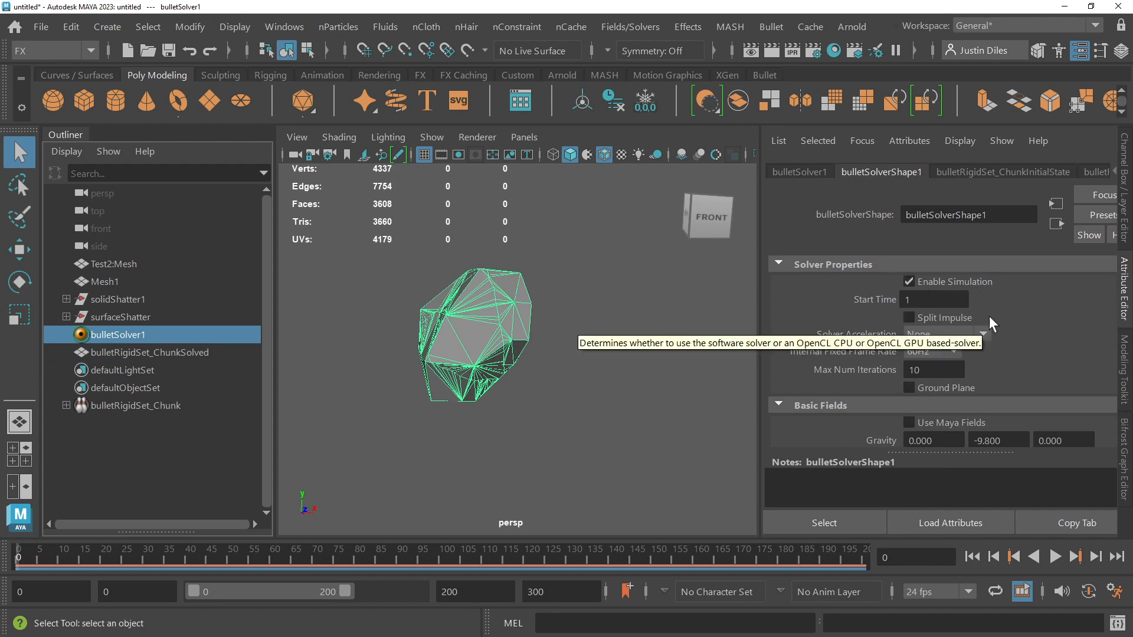
click(1011, 172)
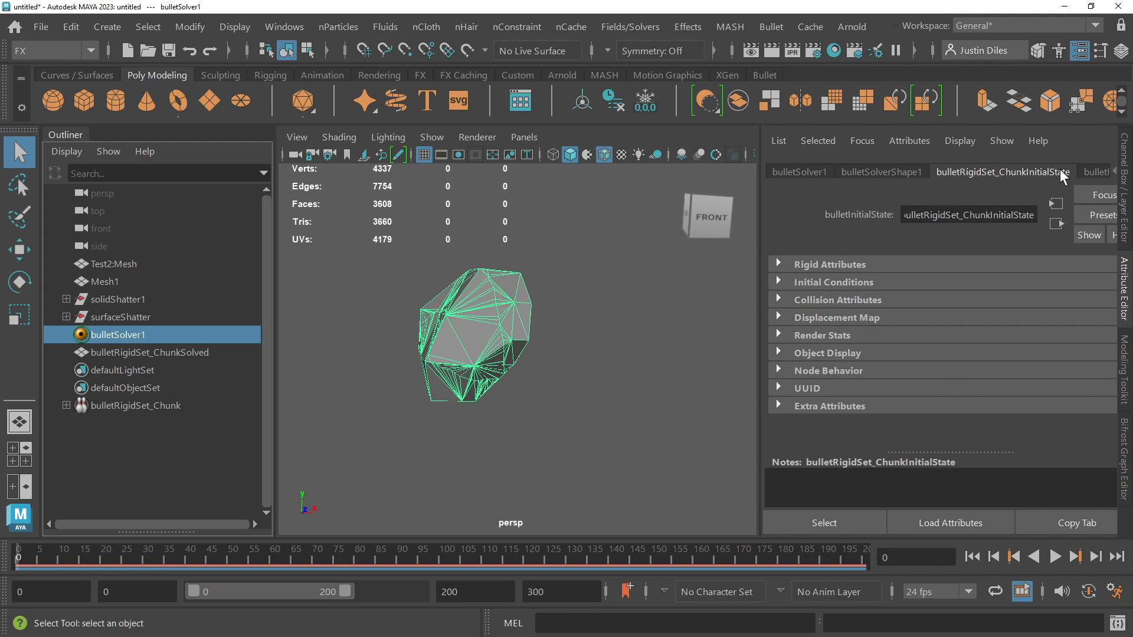
click(779, 299)
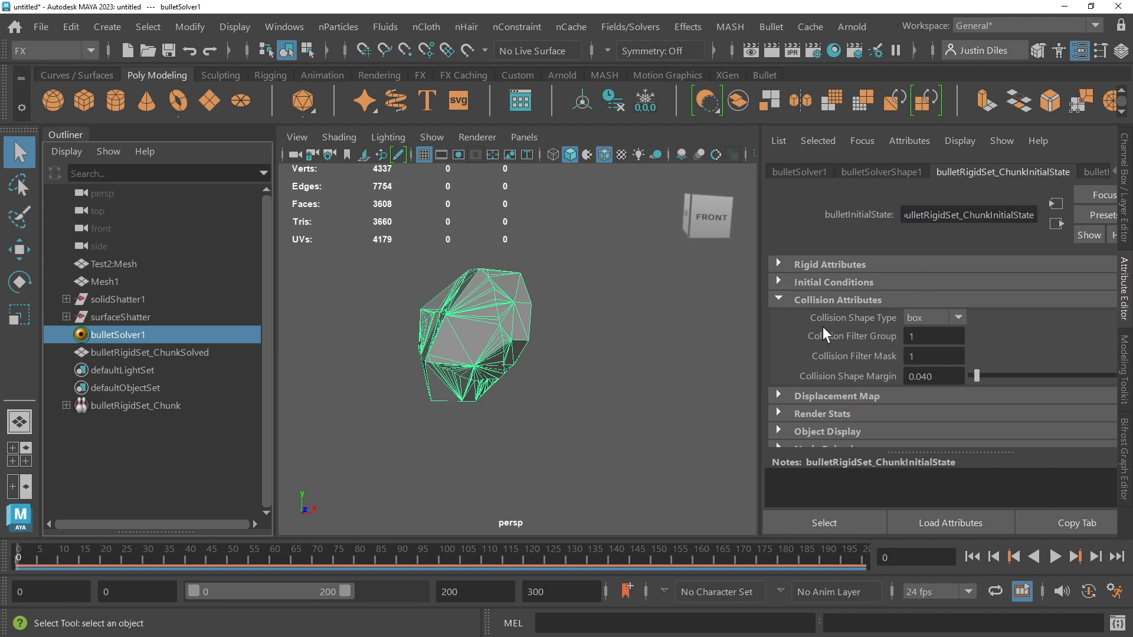
click(958, 317)
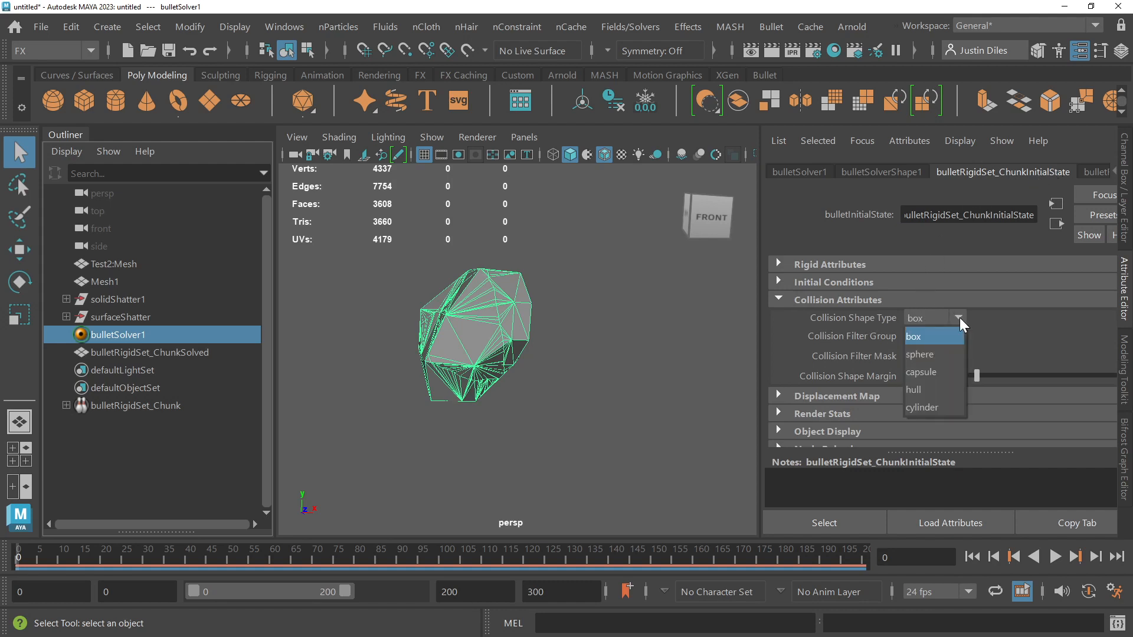
click(923, 390)
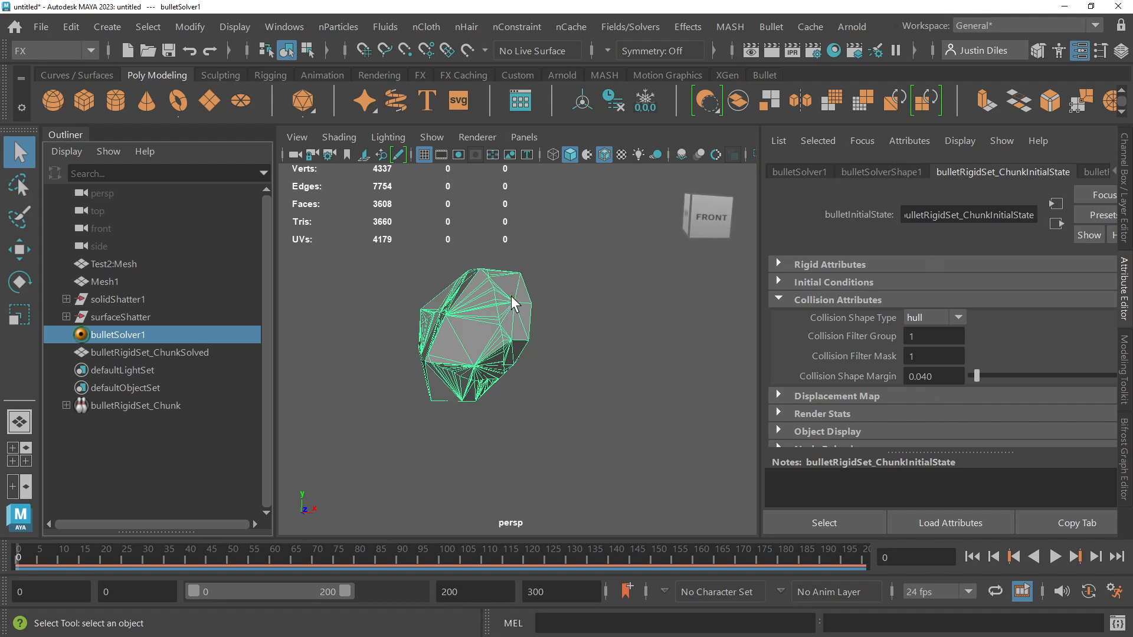
Step: Toggle Enable Simulation off and back on for bulletSolverShape1, and play the simulation up to frame 20
click(807, 173)
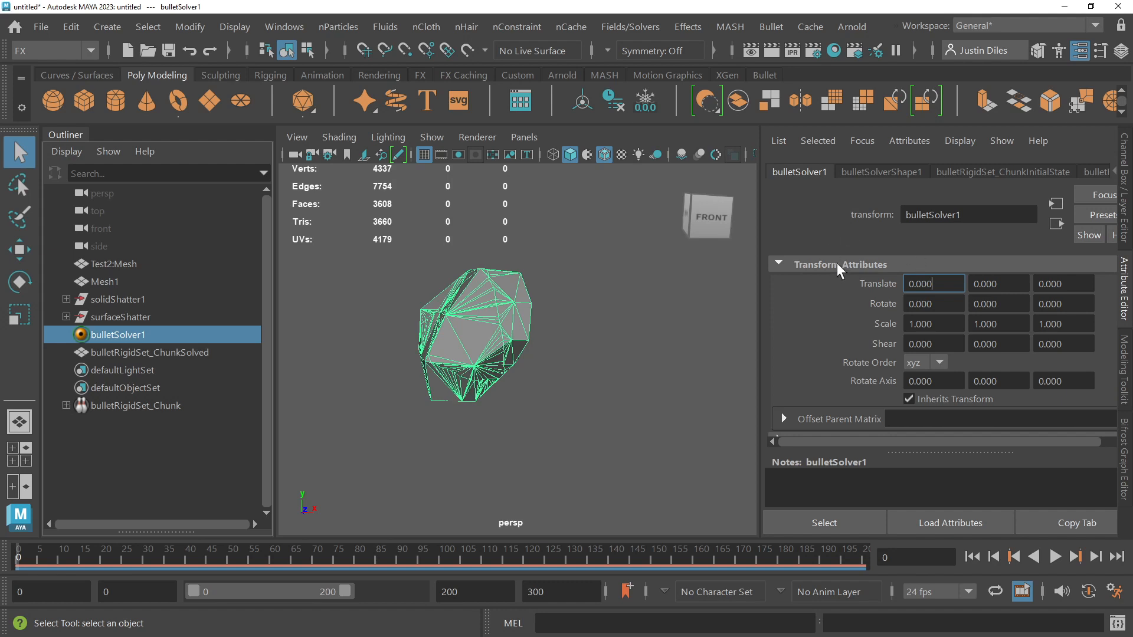
click(859, 175)
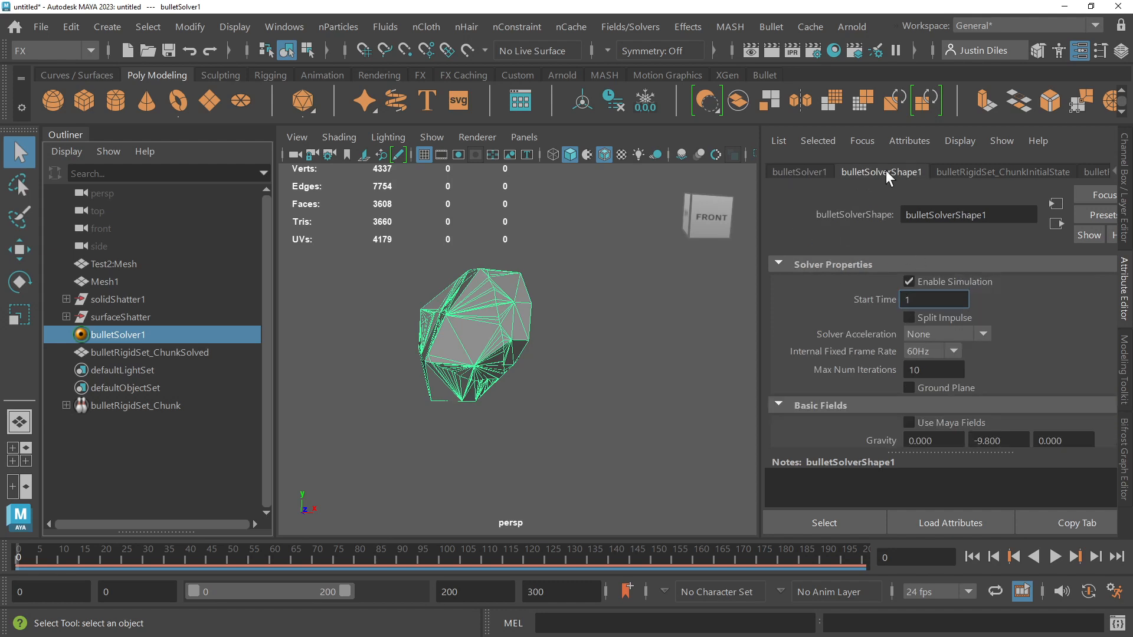
click(909, 282)
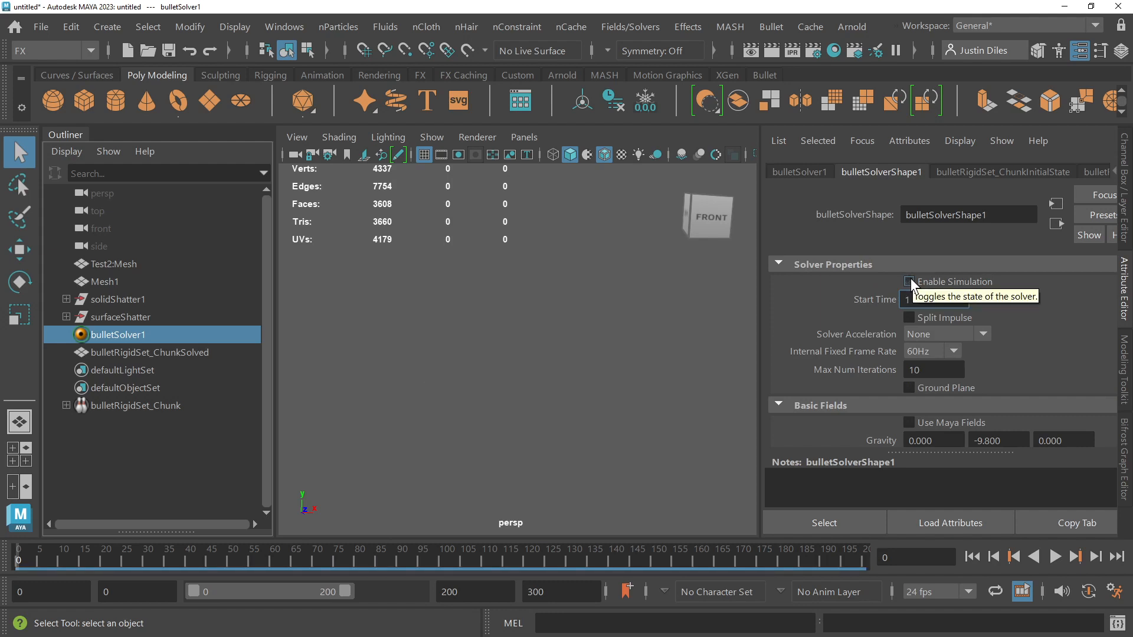
click(909, 281)
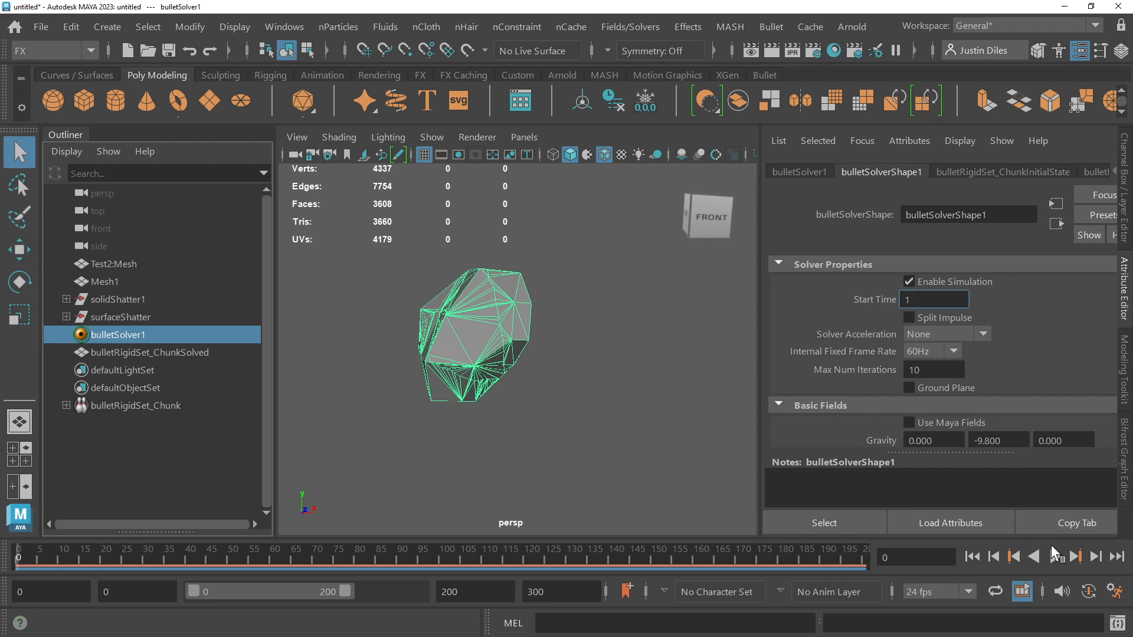
click(1054, 559)
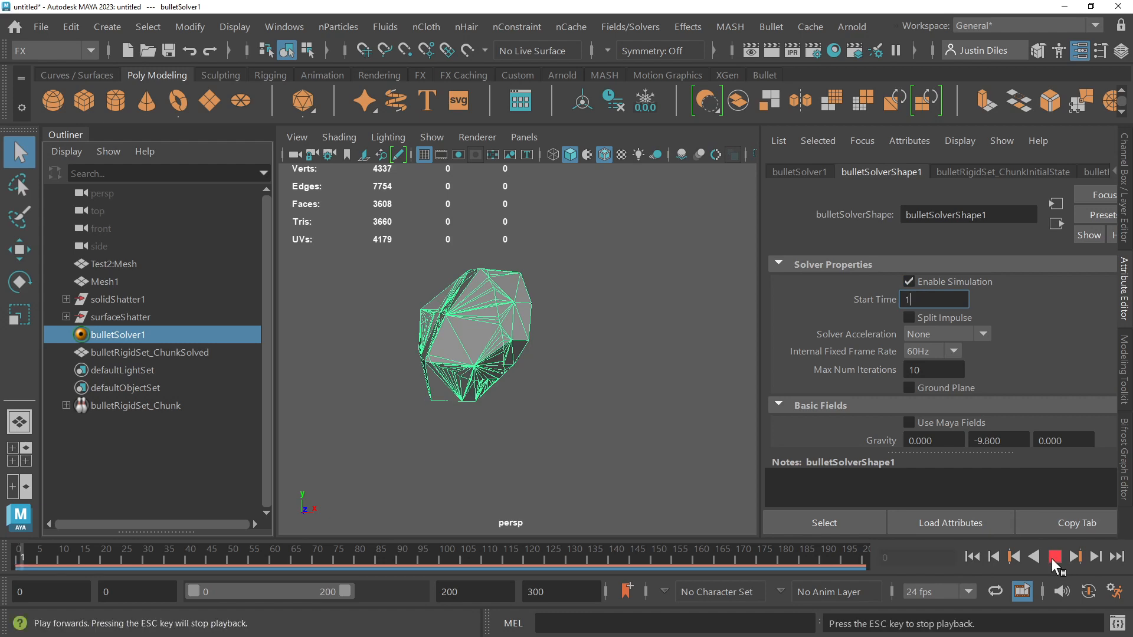
click(1054, 558)
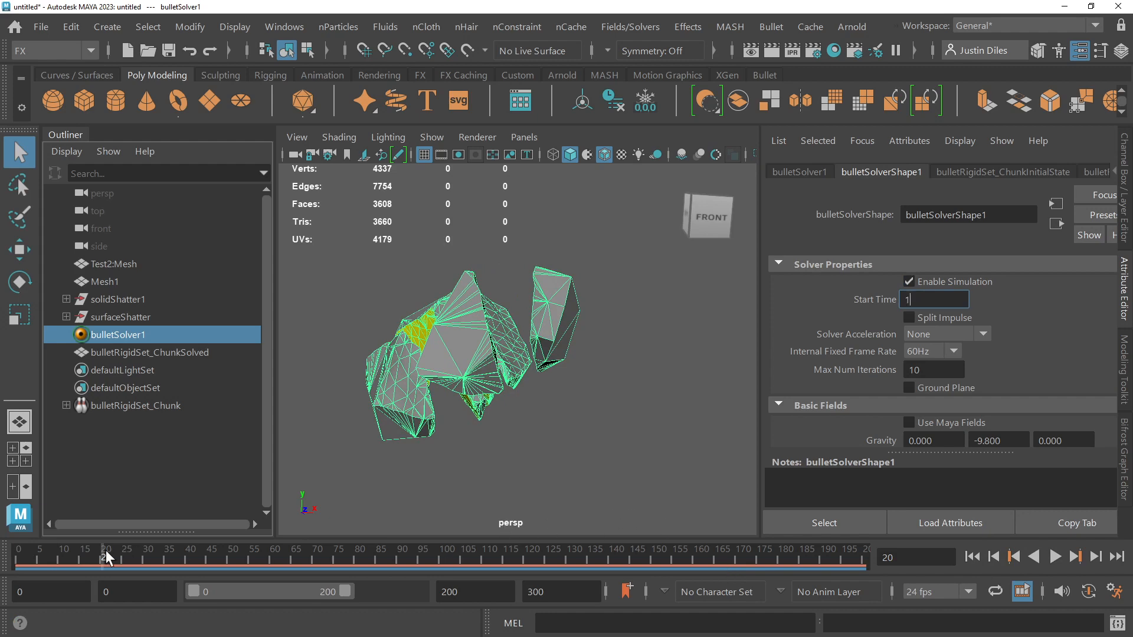
Step: Scrub back through the early frames to examine the separating shards up close, and return to frame 0
mouse_move(105, 551)
mouse_down()
mouse_move(16, 553)
mouse_move(128, 548)
mouse_move(23, 546)
mouse_move(58, 546)
mouse_move(23, 539)
mouse_move(43, 539)
mouse_up()
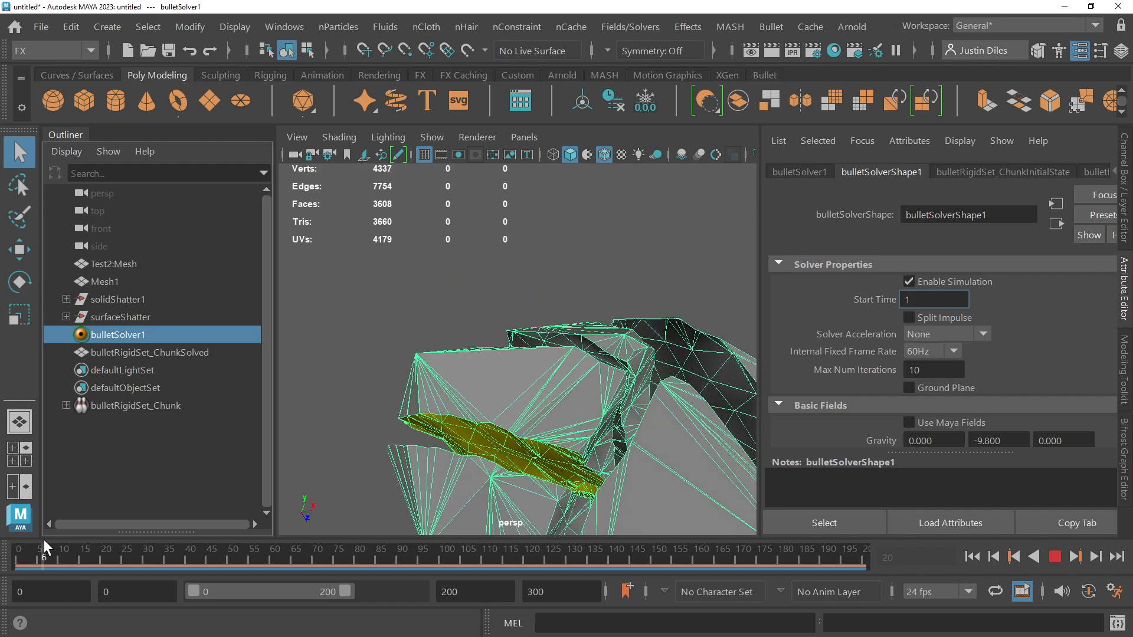
mouse_move(44, 540)
mouse_down()
mouse_move(105, 532)
mouse_move(18, 543)
mouse_move(125, 527)
mouse_move(20, 531)
mouse_move(104, 526)
mouse_move(34, 530)
mouse_move(90, 526)
mouse_move(65, 529)
mouse_up()
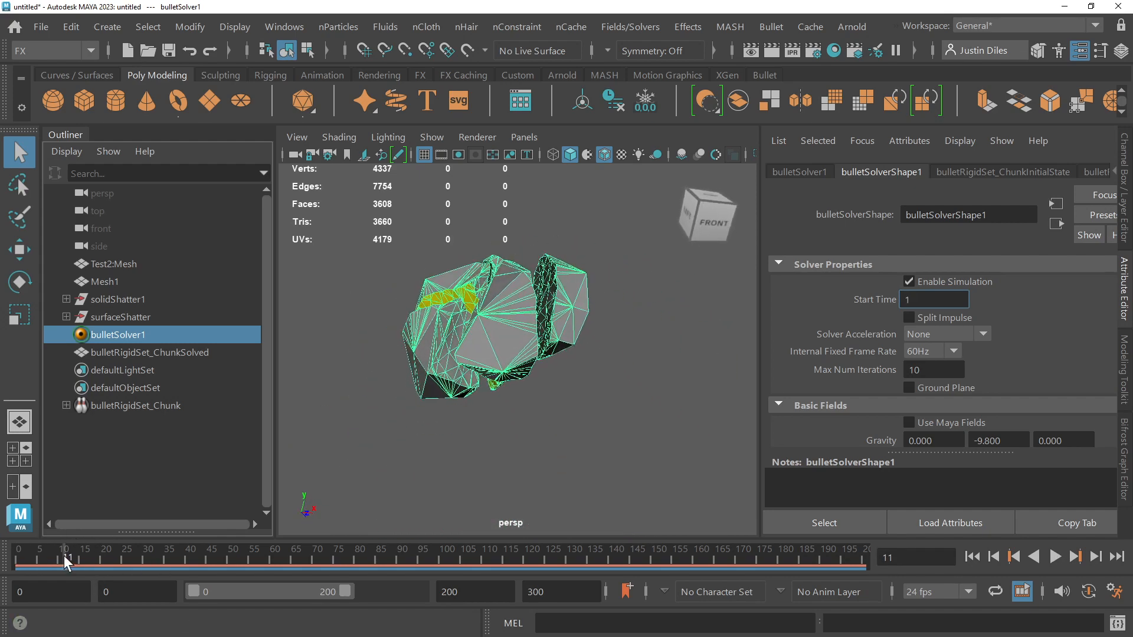
drag(64, 556, 16, 557)
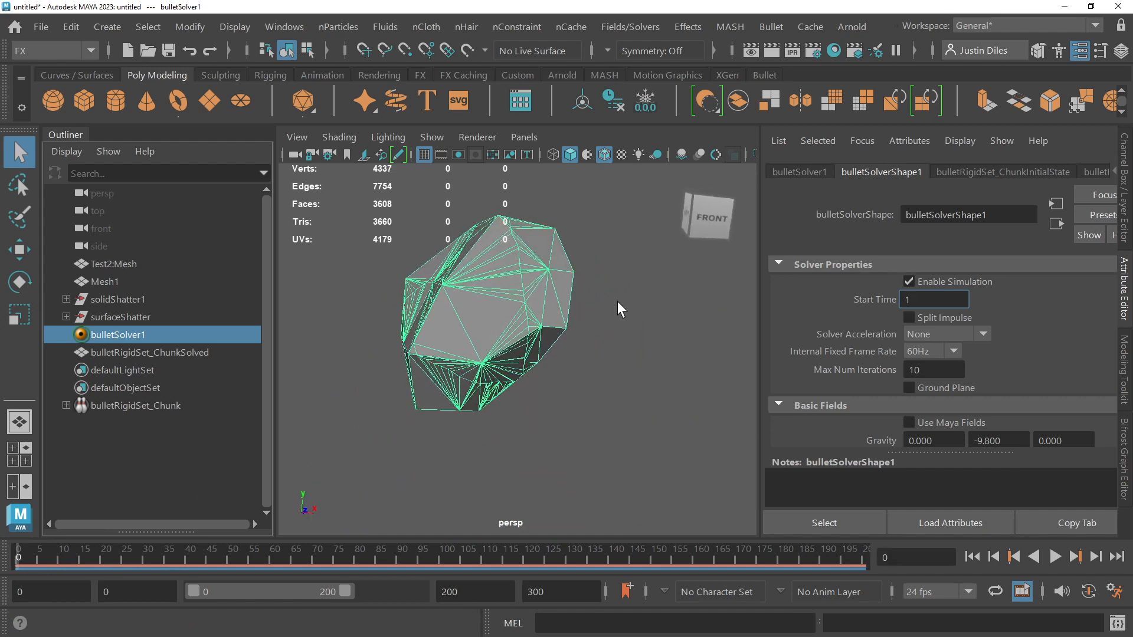
scroll(648, 291, down, 5)
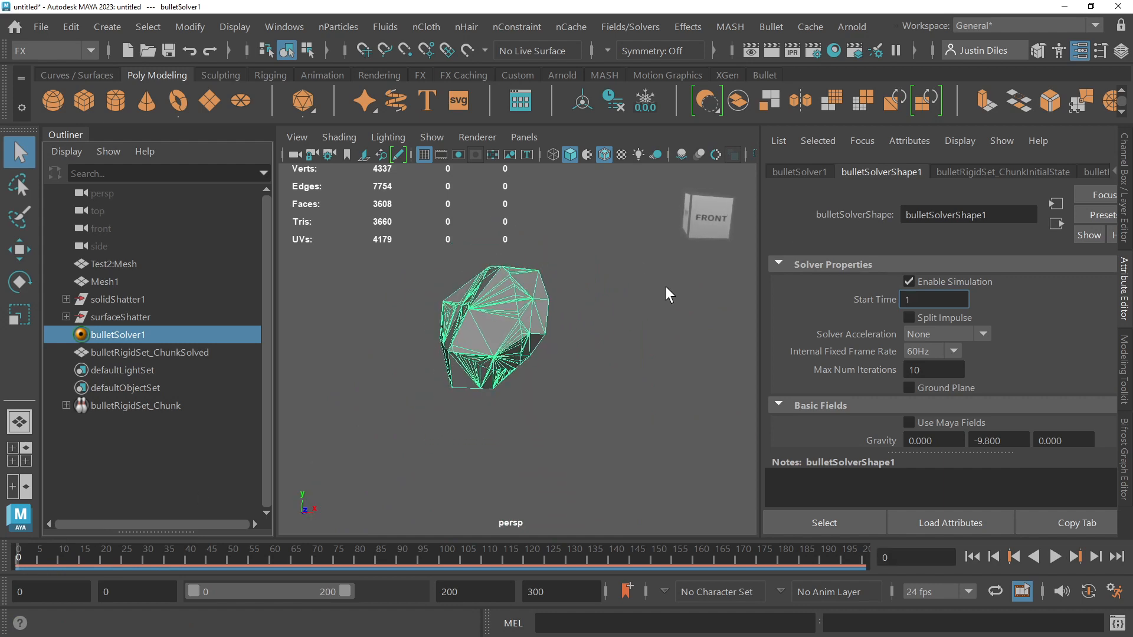
Step: Set the solver's Y gravity to -500 and toggle Enable Simulation off and on to refresh the solver
click(999, 440)
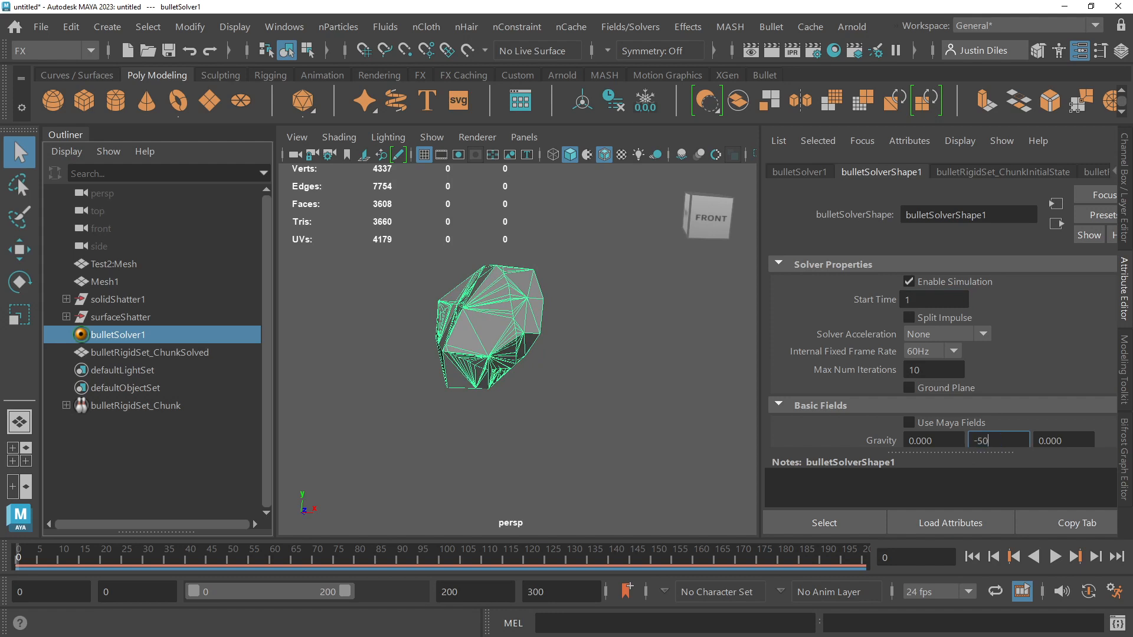
key(Return)
click(909, 282)
click(909, 283)
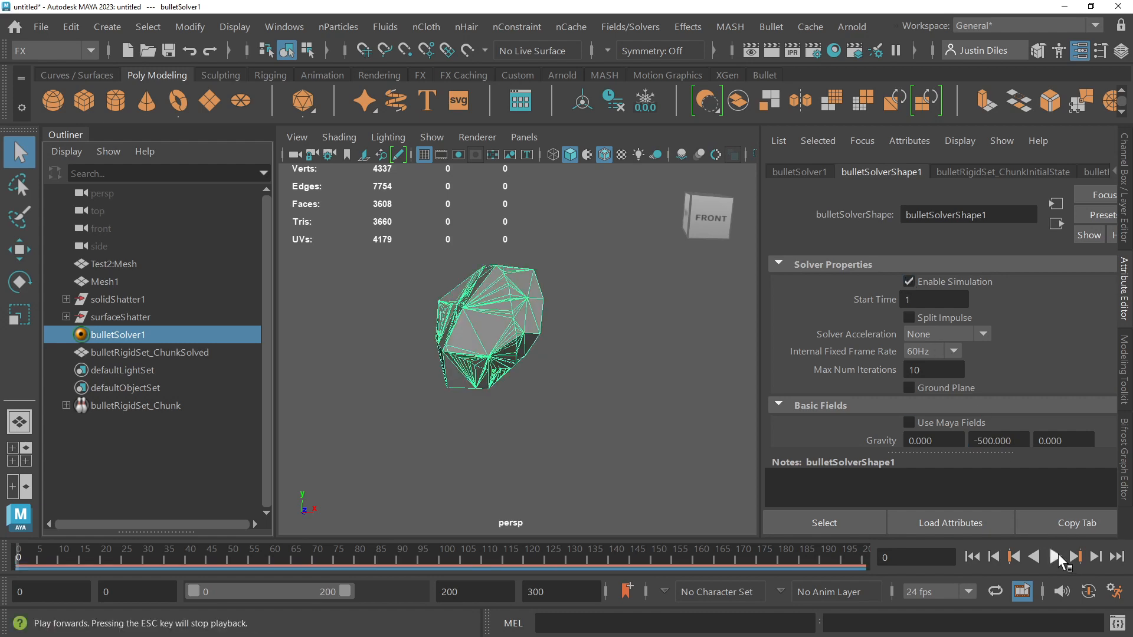
Step: Play the simulation twice from the start to check the stronger gravity, and return to frame 0
click(1053, 556)
click(1054, 557)
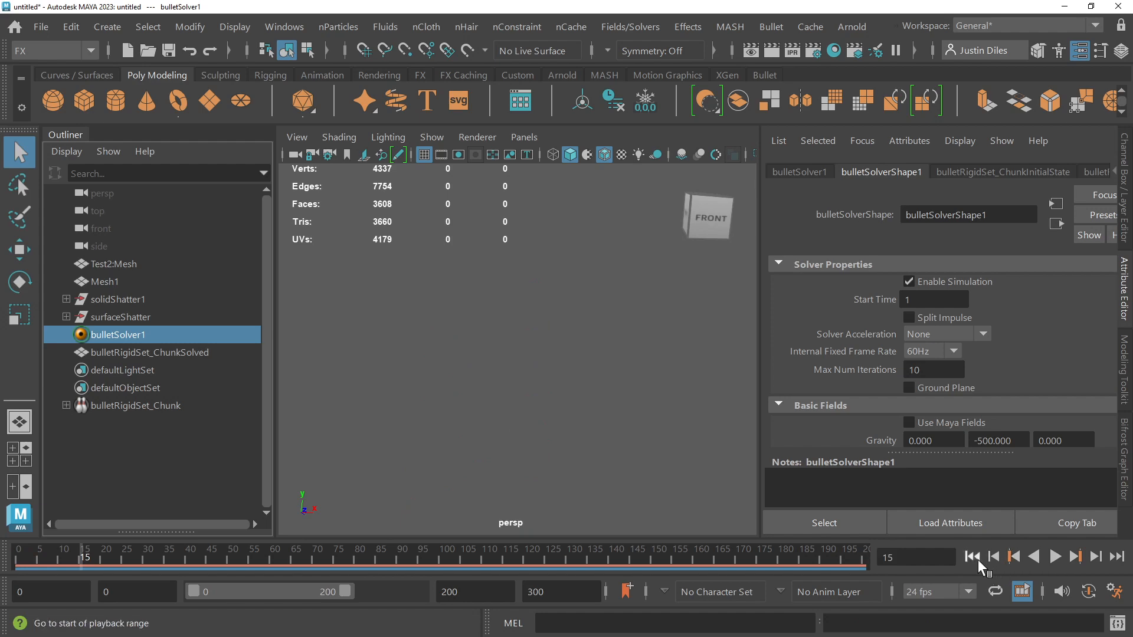
click(973, 557)
click(1057, 556)
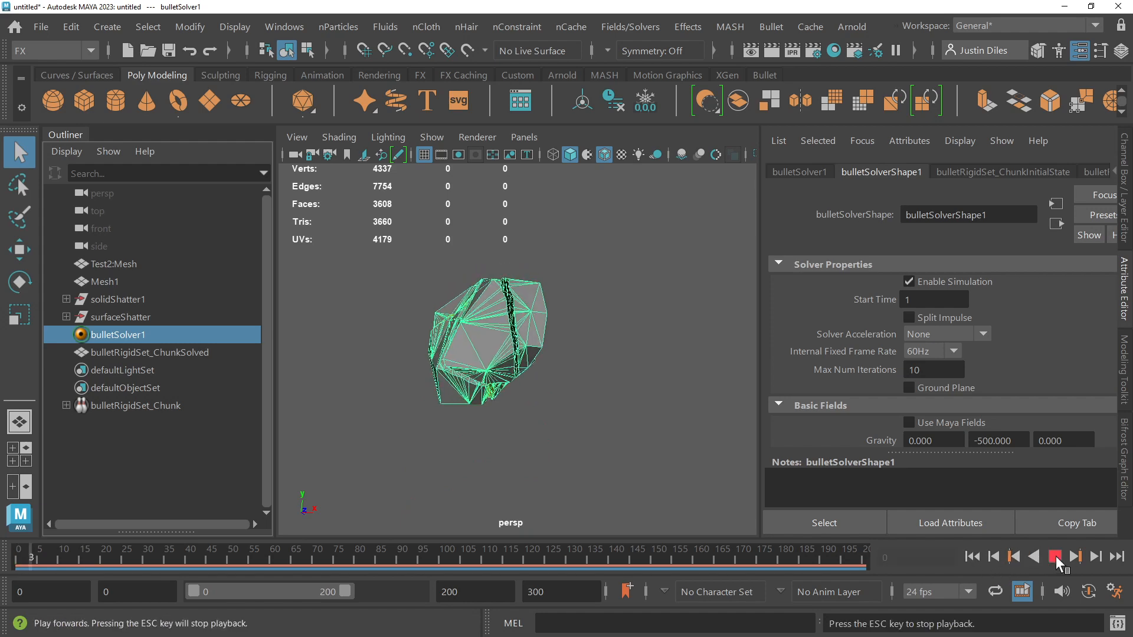
click(1056, 556)
click(978, 555)
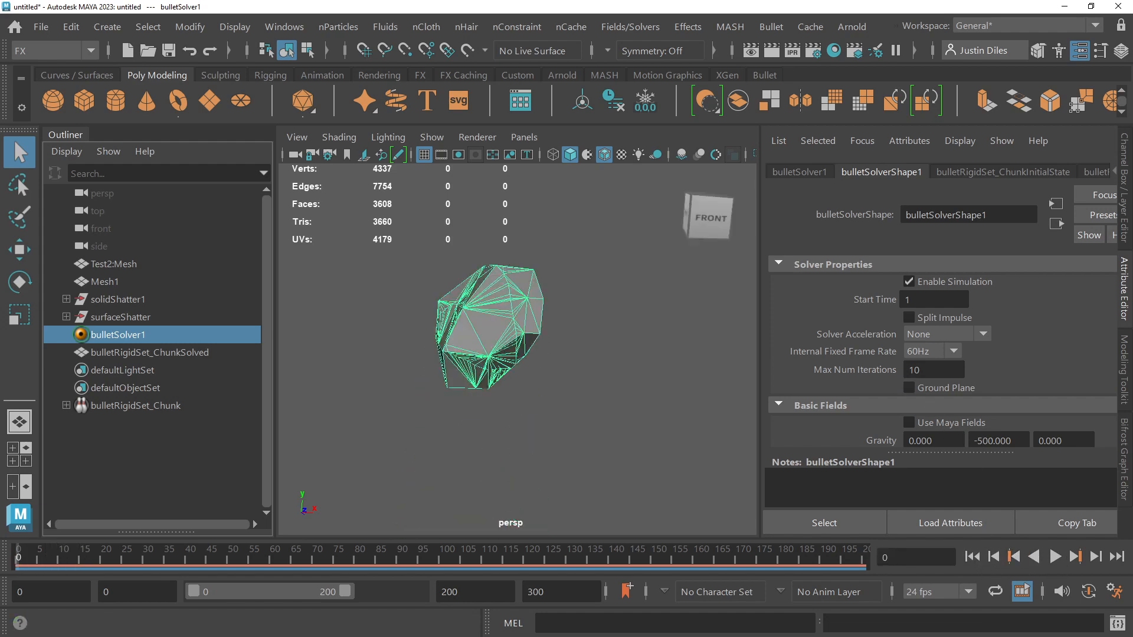
Step: Enable the solver's Ground Plane and replay the simulation from the start up to frame 64
click(908, 387)
click(1056, 556)
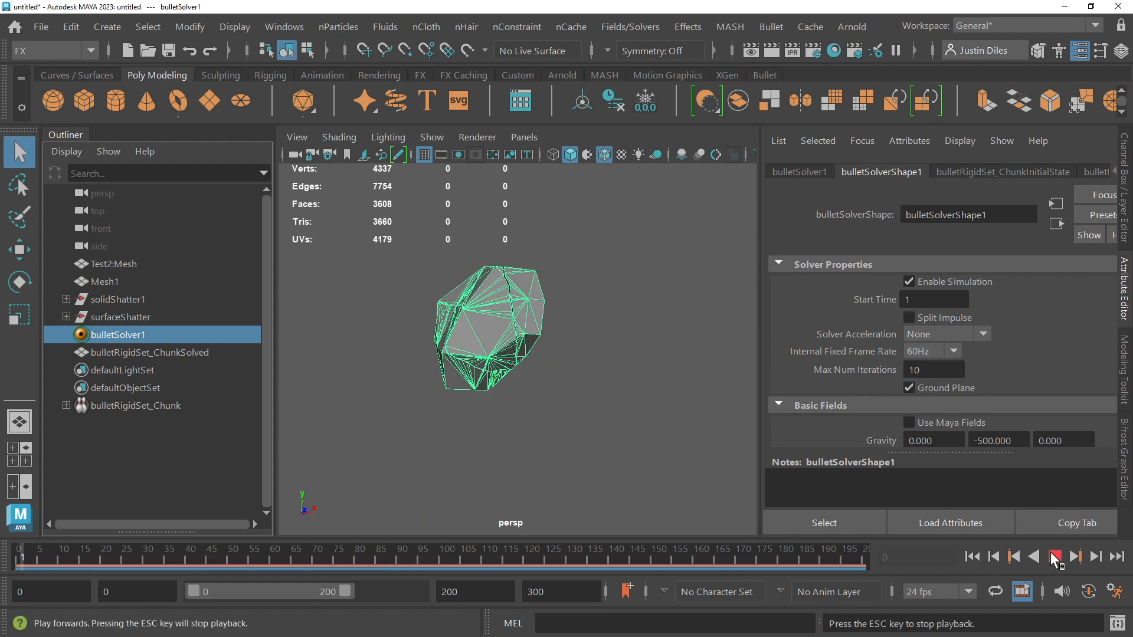
click(1055, 556)
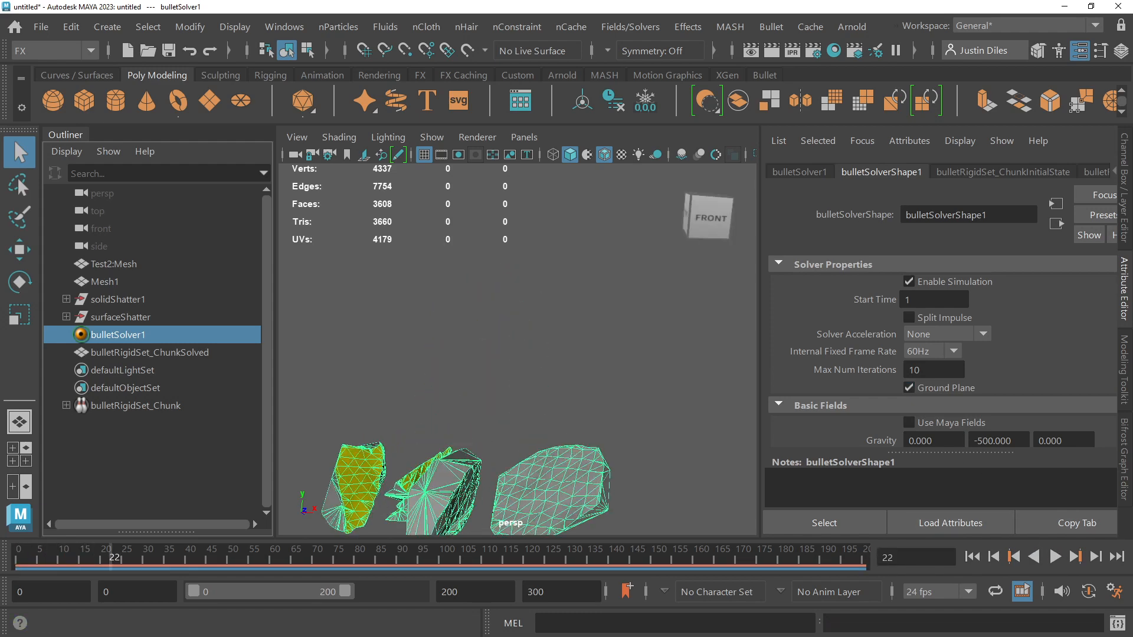
click(973, 556)
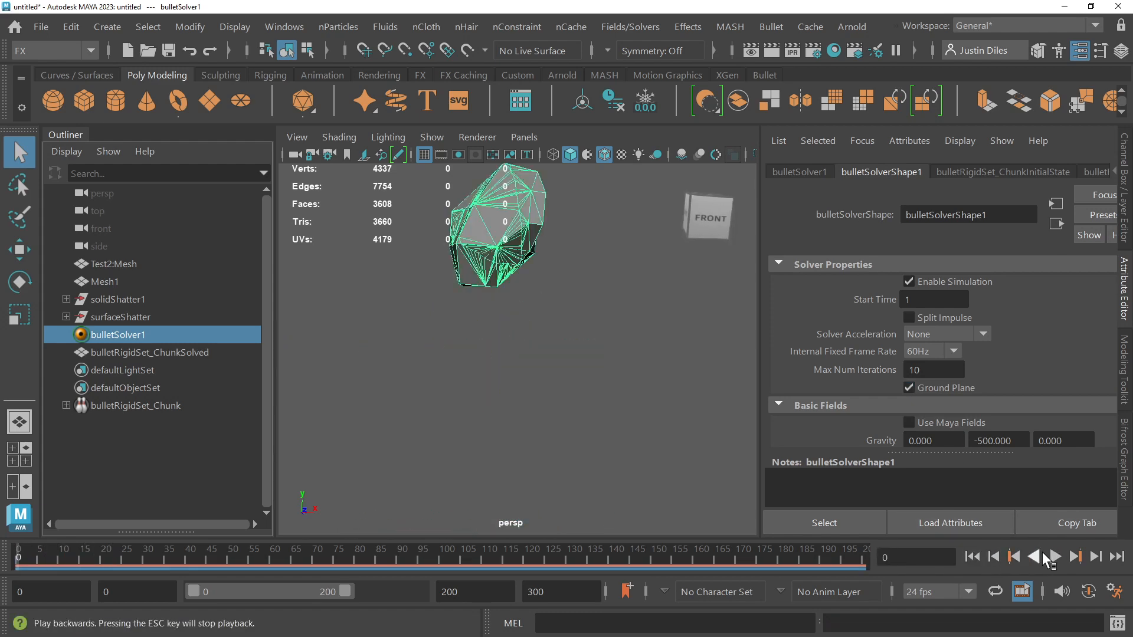
click(1055, 556)
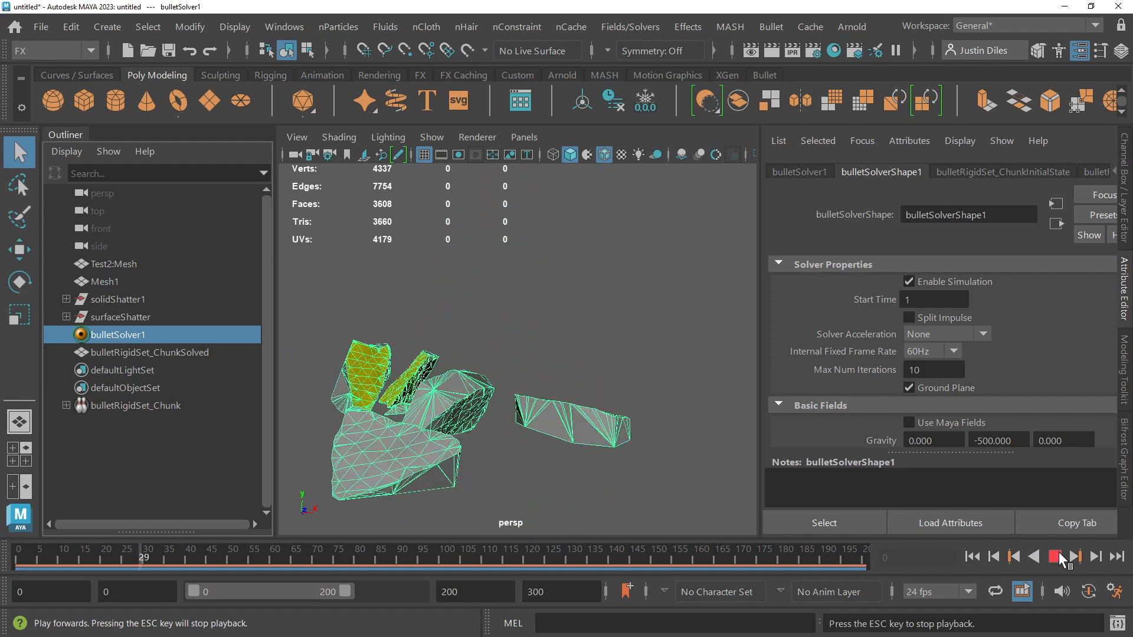
click(1055, 556)
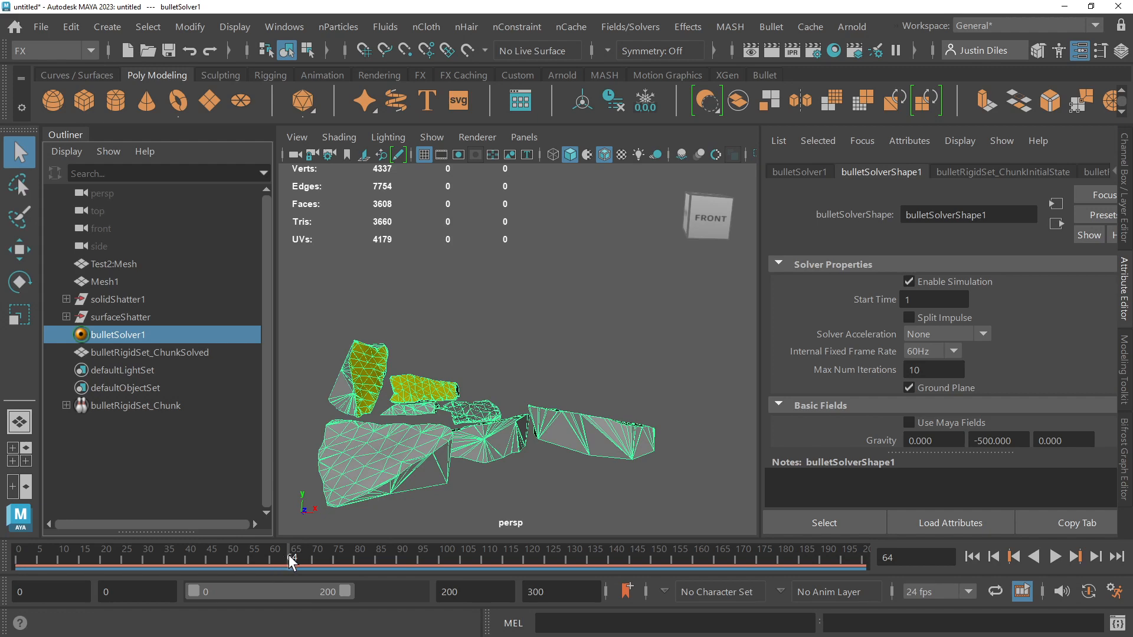
Step: Move the simulation to frame 10 and select the bulletRigidSet_ChunkSolved mesh of separated shards
drag(288, 555, 61, 541)
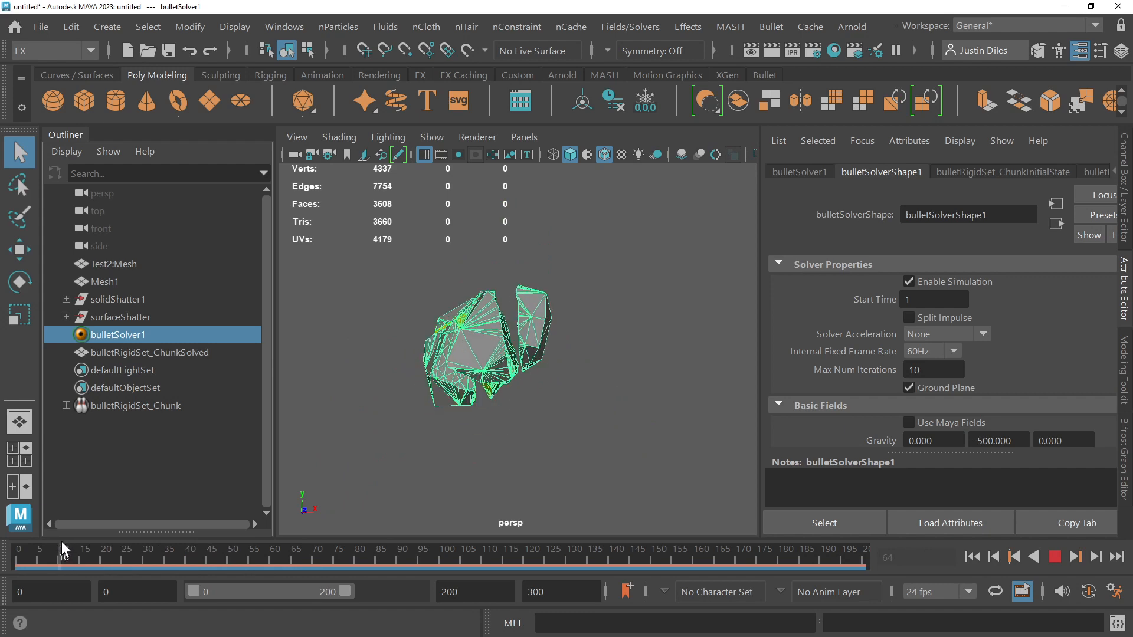
scroll(378, 440, up, 5)
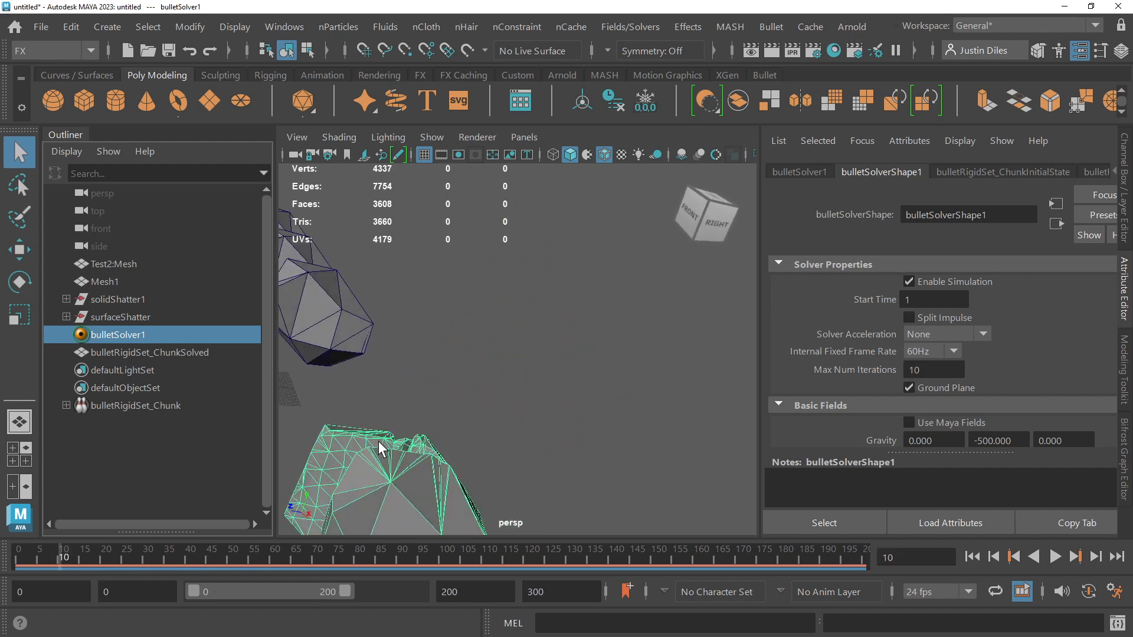
alt+drag(378, 441, 404, 352)
click(417, 352)
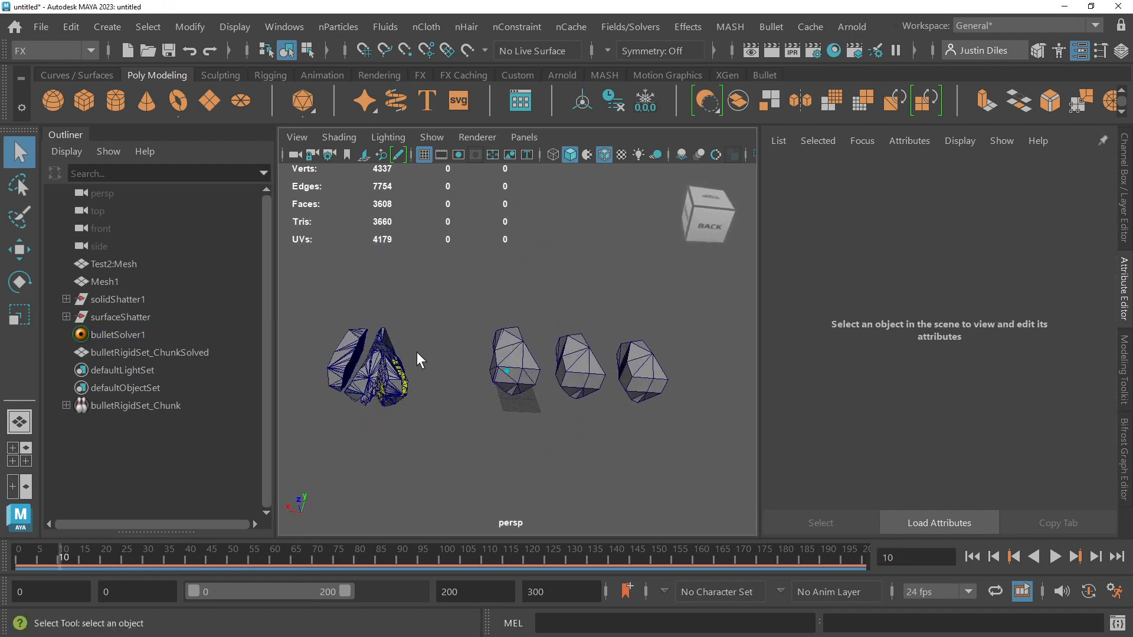
scroll(416, 354, up, 4)
click(442, 421)
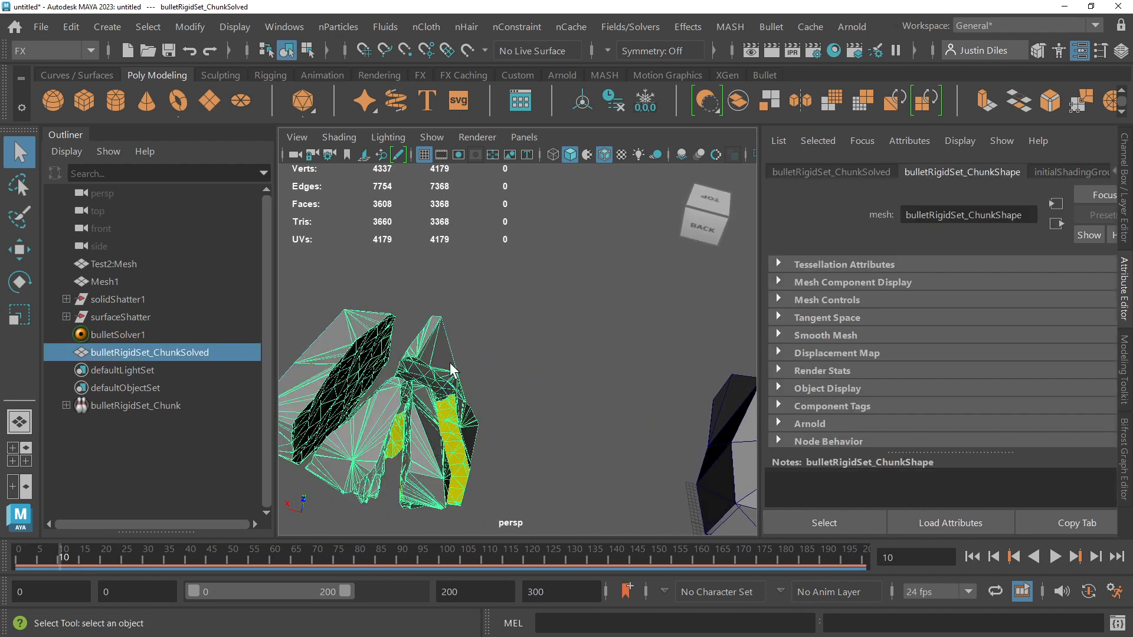
click(127, 335)
click(115, 352)
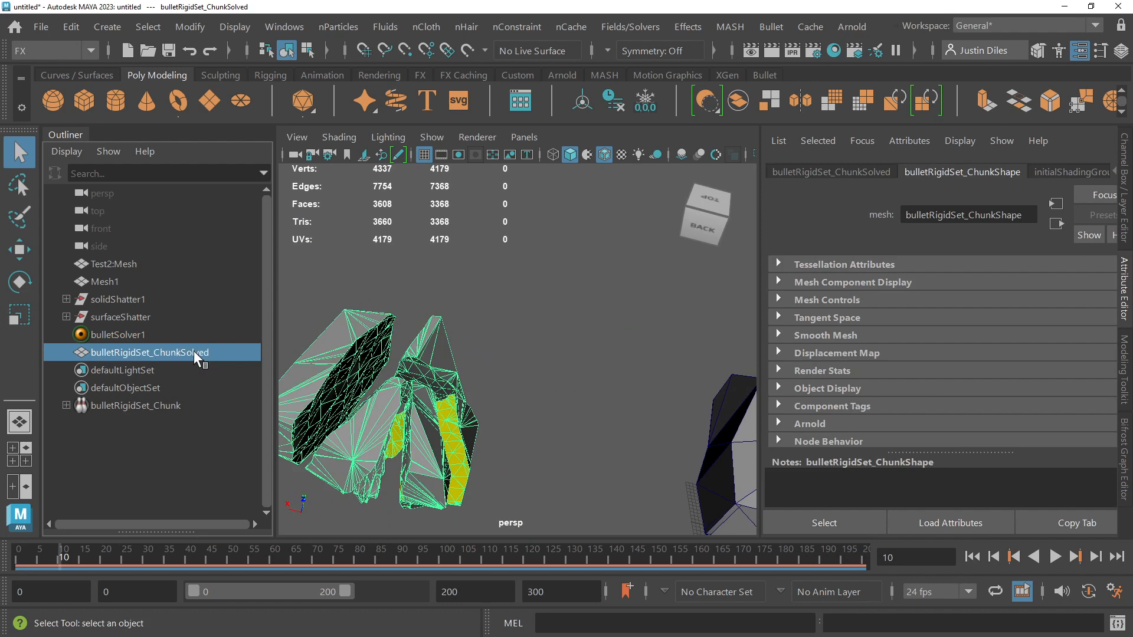
key(f)
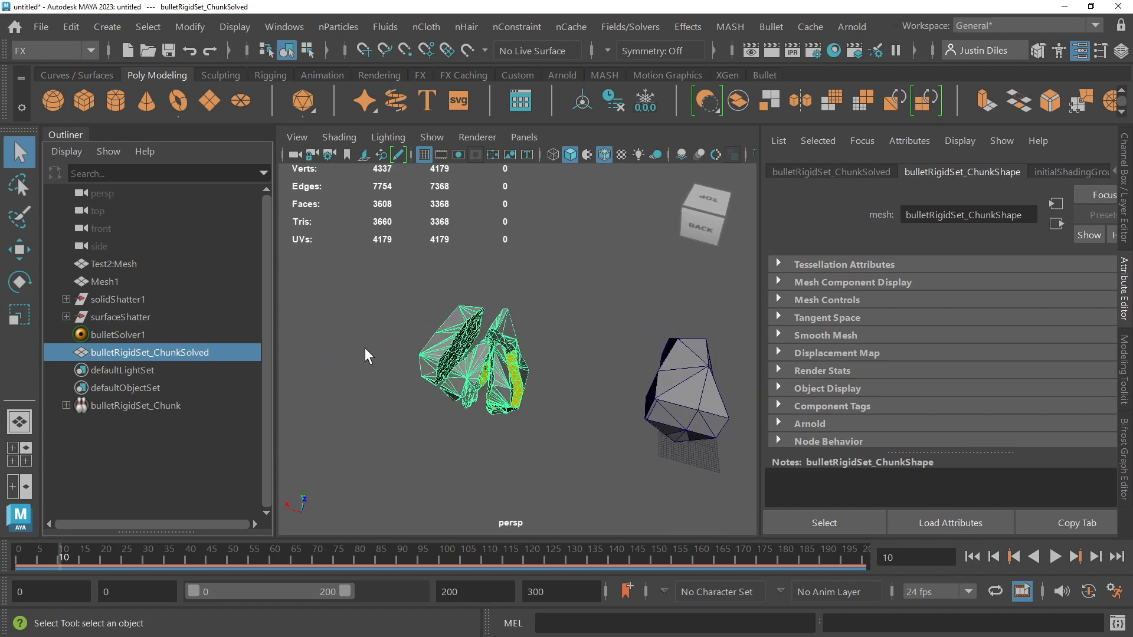
Step: Duplicate the bulletRigidSet_ChunkSolved mesh and move the copy about 55 cm along X, beside the original
key(ctrl+d)
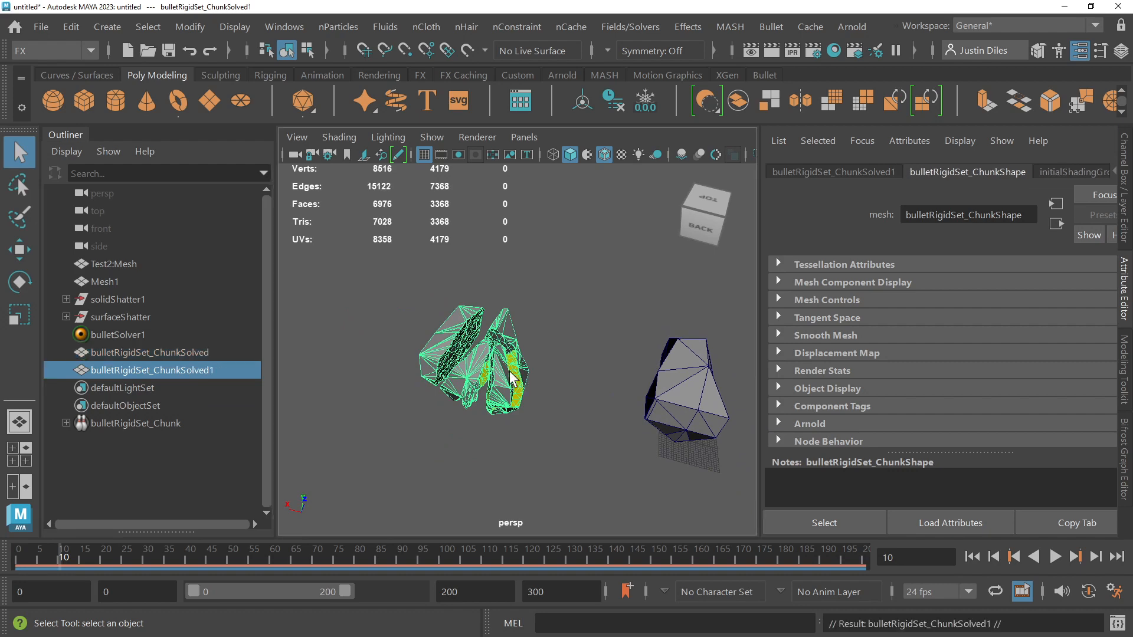
key(w)
drag(609, 419, 466, 416)
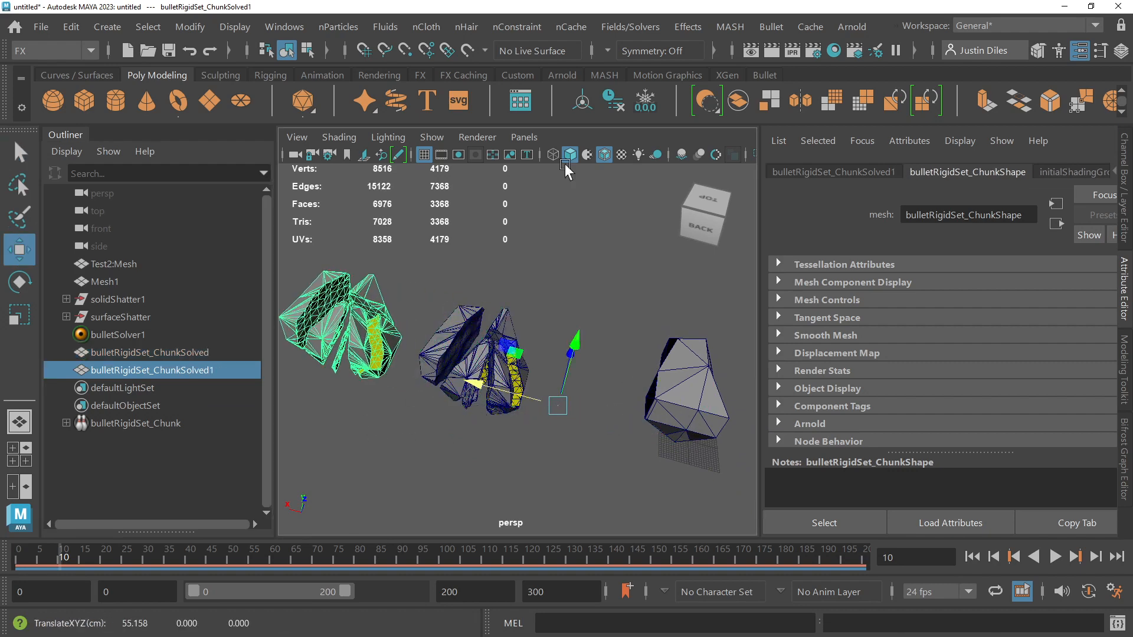
Step: Center the pivot of the duplicated bulletRigidSet_ChunkSolved1 mesh and freeze its transformations
click(582, 104)
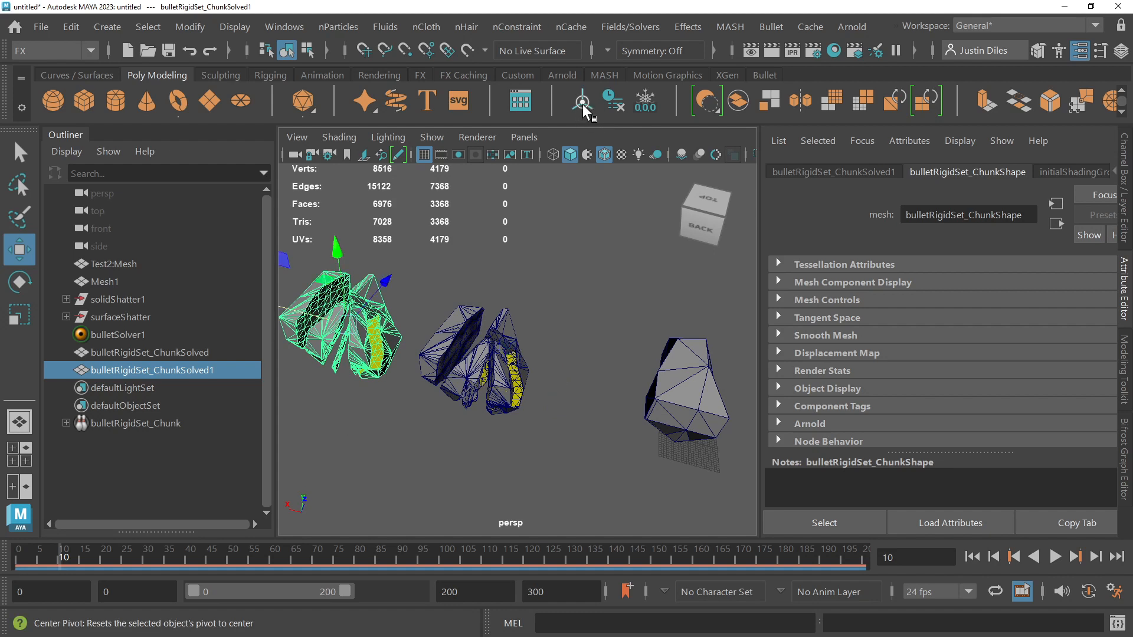
click(645, 102)
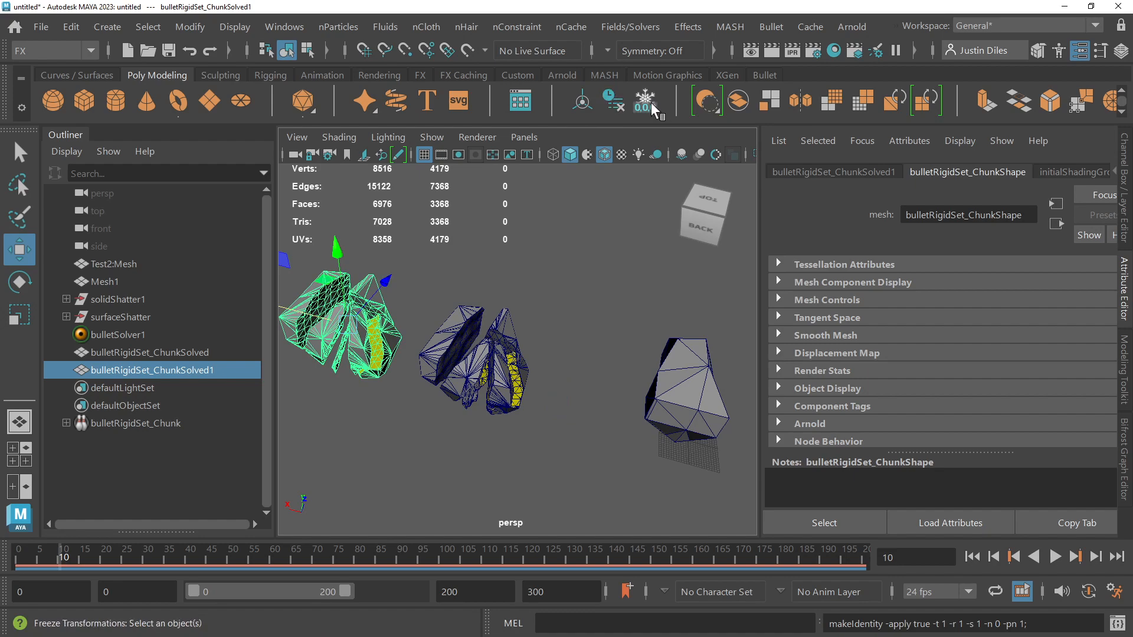
key(f)
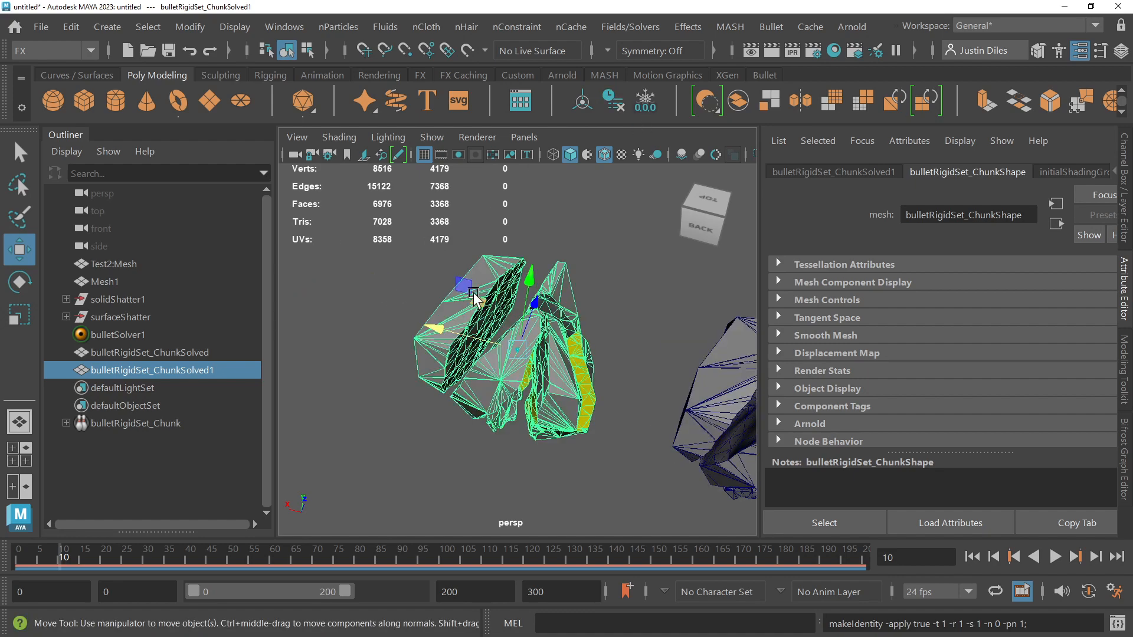
alt+drag(474, 294, 474, 294)
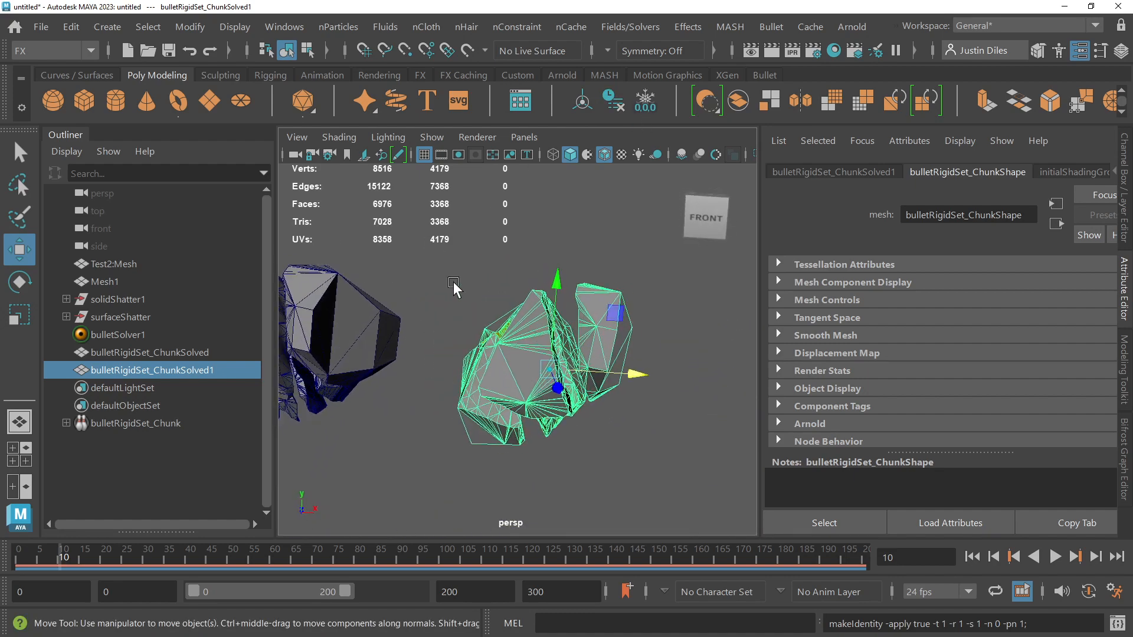
Step: Duplicate the bulletRigidSet_ChunkSolved1 mesh and move the second copy along X, beside the first copy
click(18, 146)
alt+drag(606, 452, 605, 452)
click(606, 451)
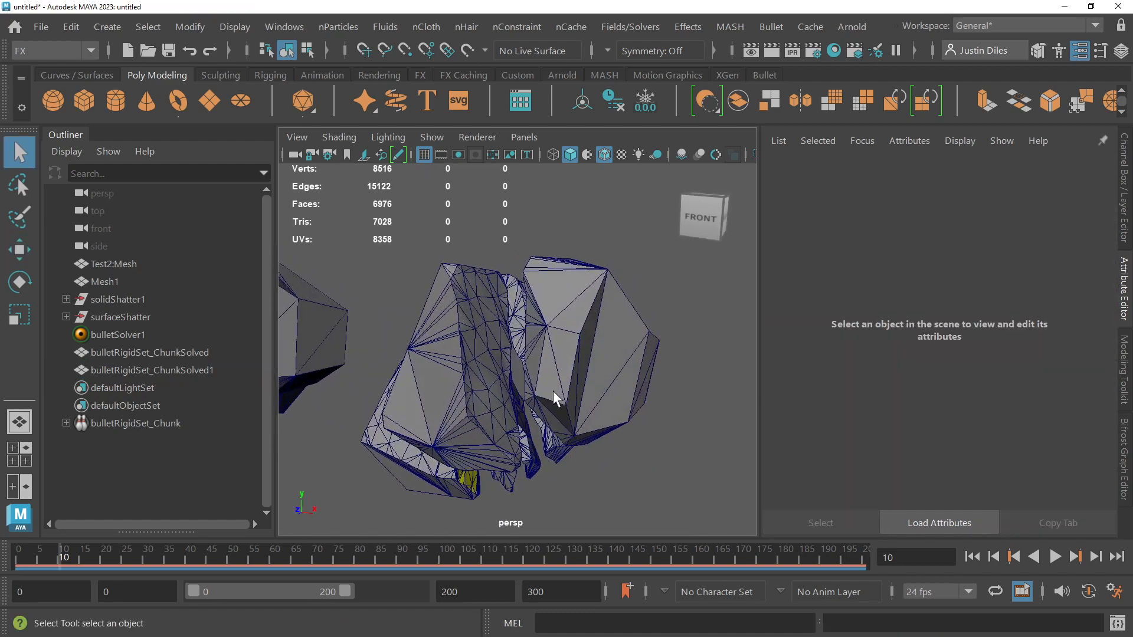
click(533, 359)
alt+drag(534, 359, 645, 380)
click(614, 355)
click(540, 339)
key(ctrl+d)
key(w)
click(642, 377)
click(610, 338)
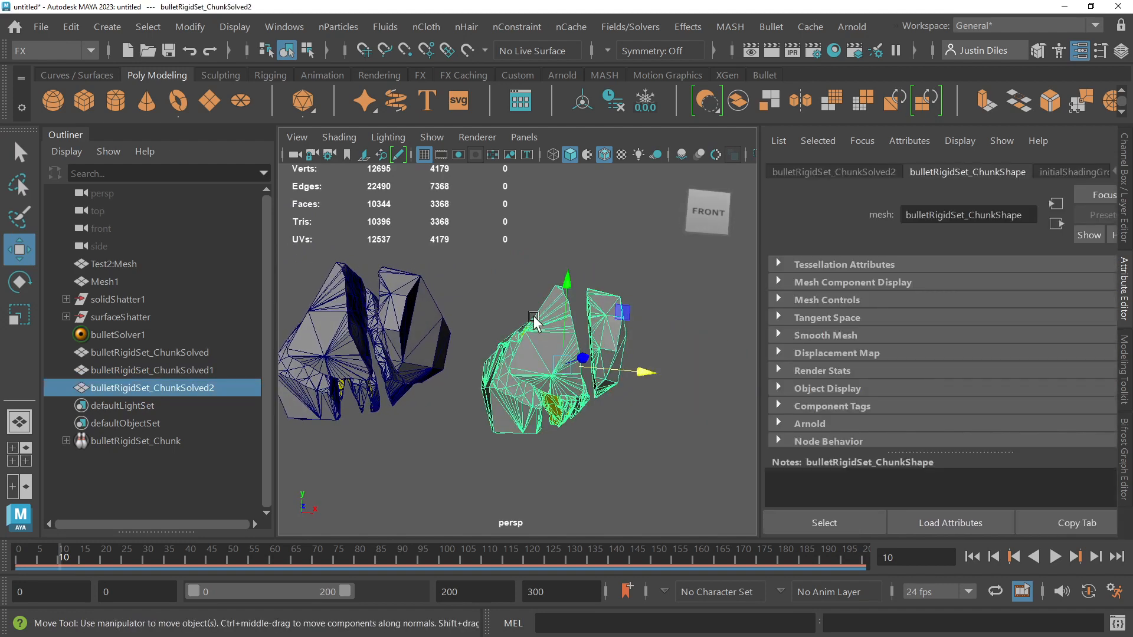
alt+drag(533, 315, 548, 323)
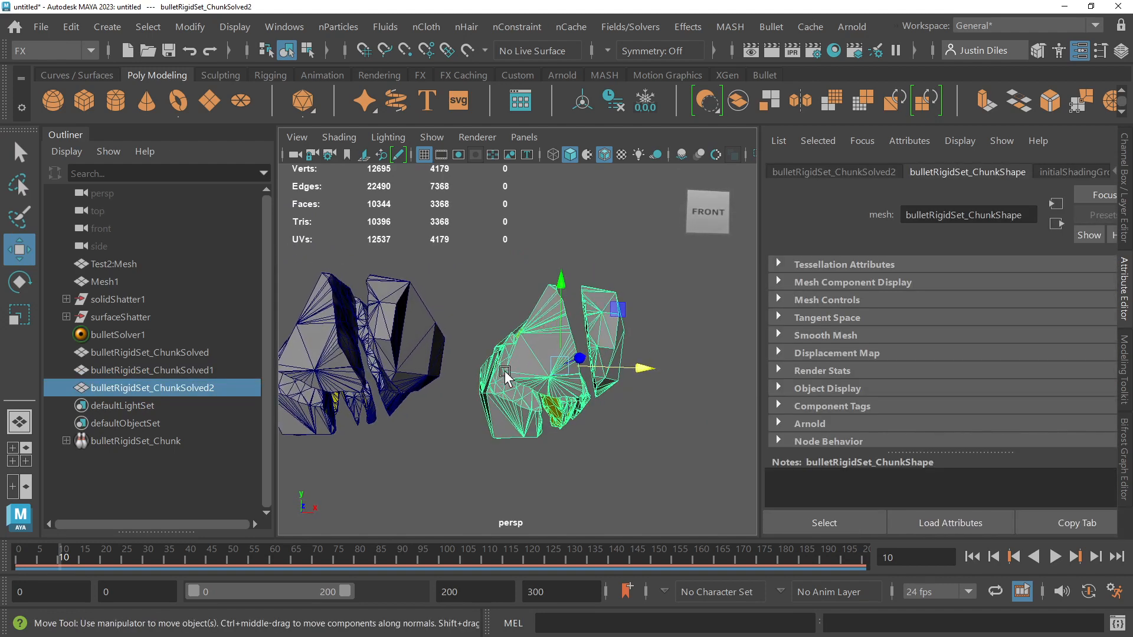
Step: Try to separate the bulletRigidSet_ChunkSolved2 mesh into individual shards
click(17, 152)
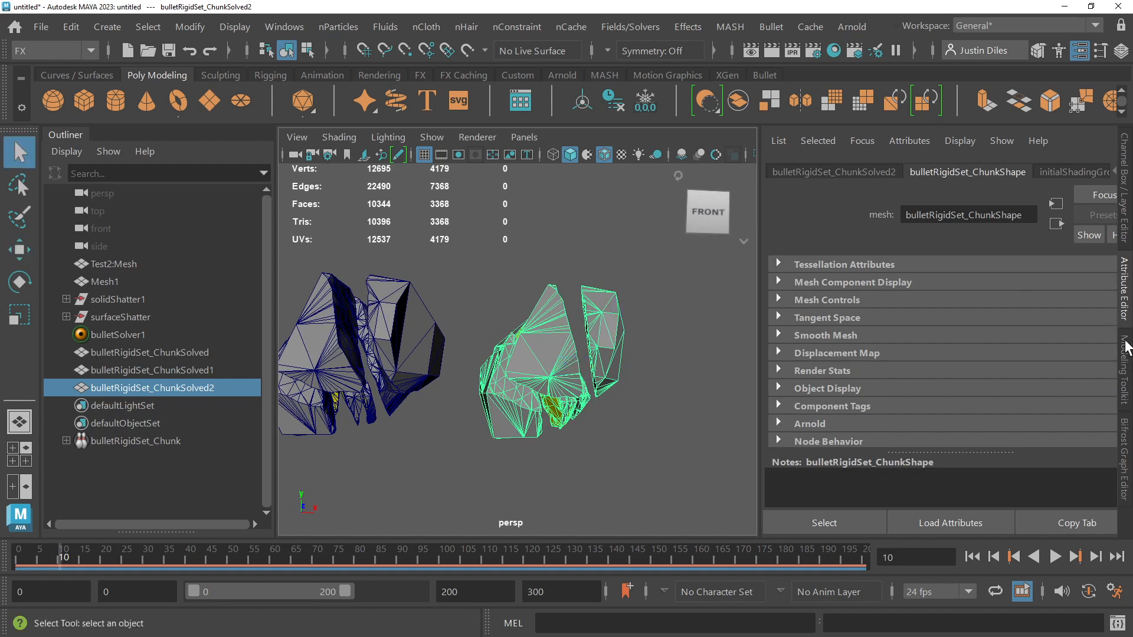
click(1125, 354)
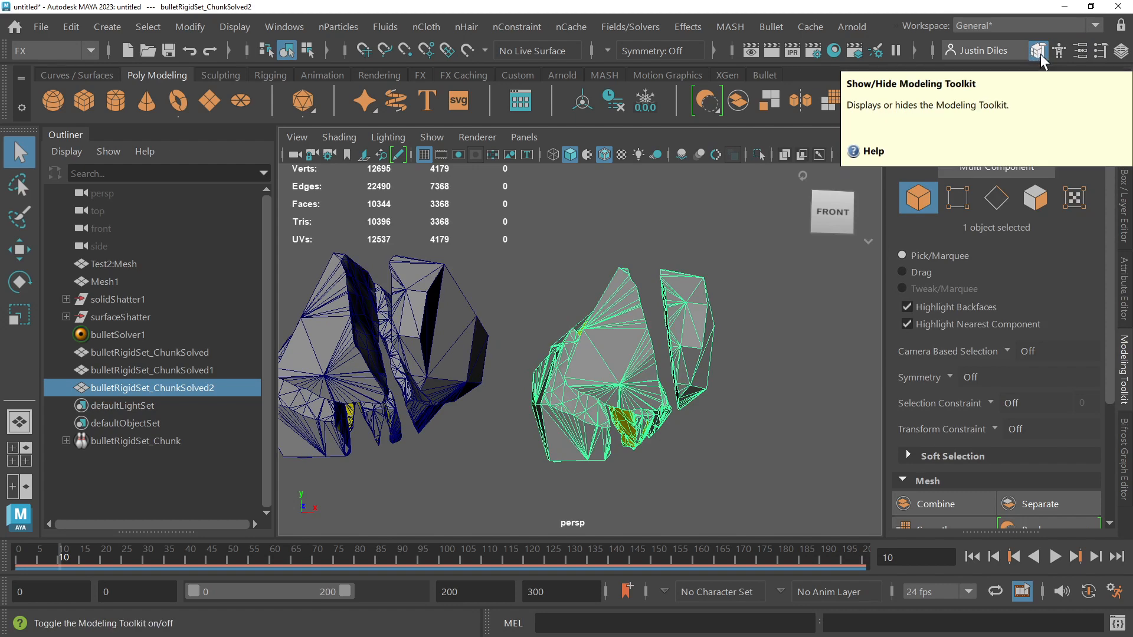
scroll(968, 295, down, 4)
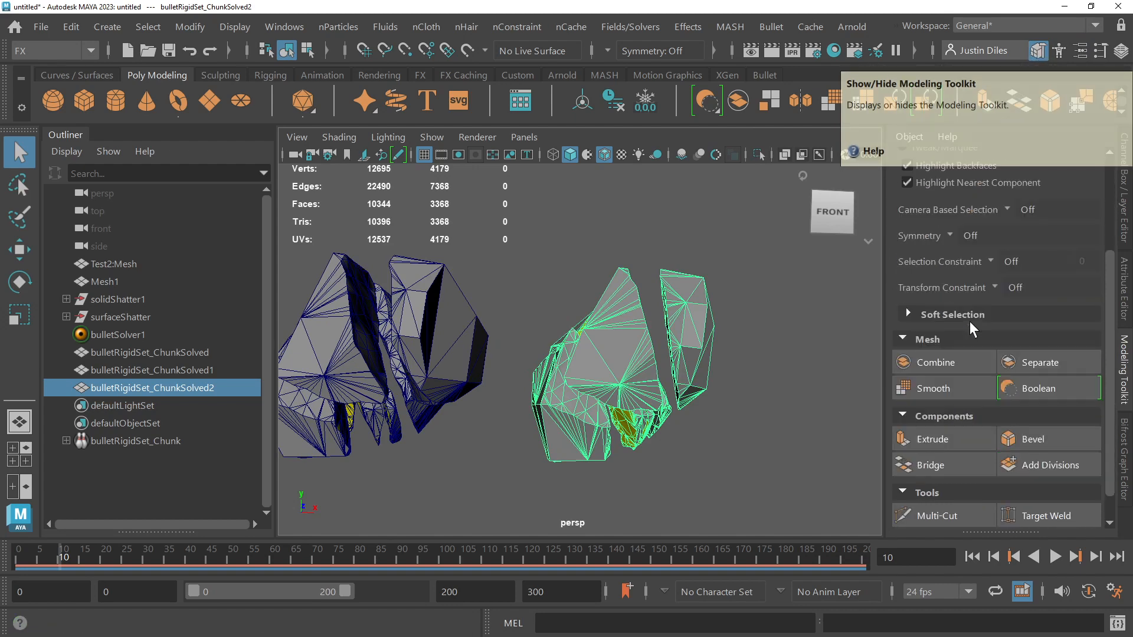
click(1035, 361)
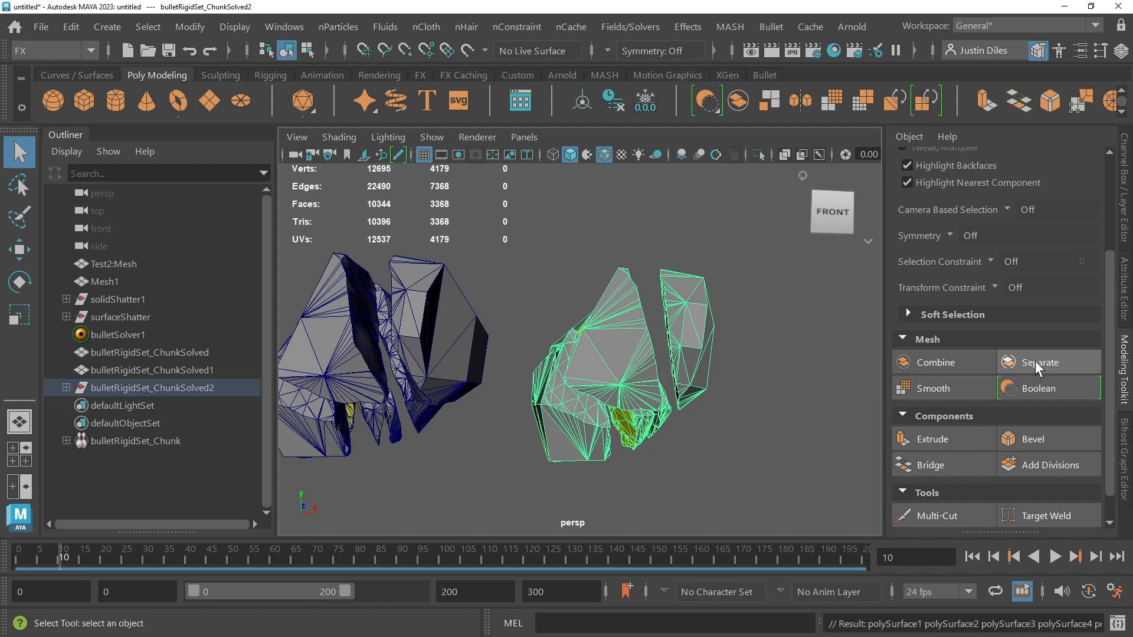
Step: Select several separated pieces on the far shard of the second copy to examine how the mesh was split
click(700, 310)
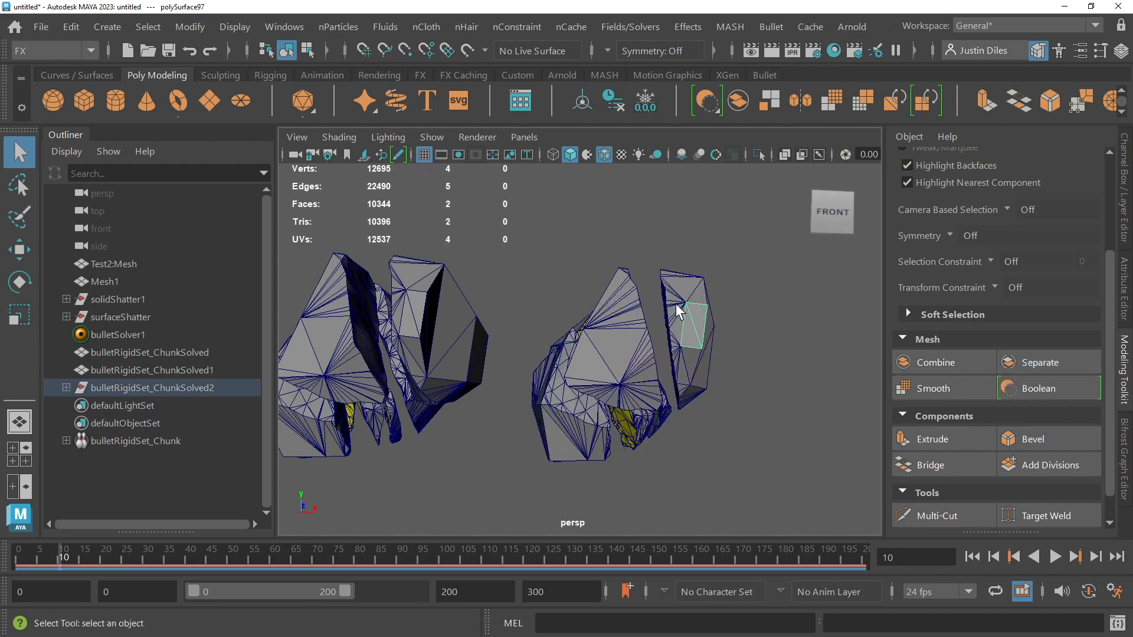
click(684, 281)
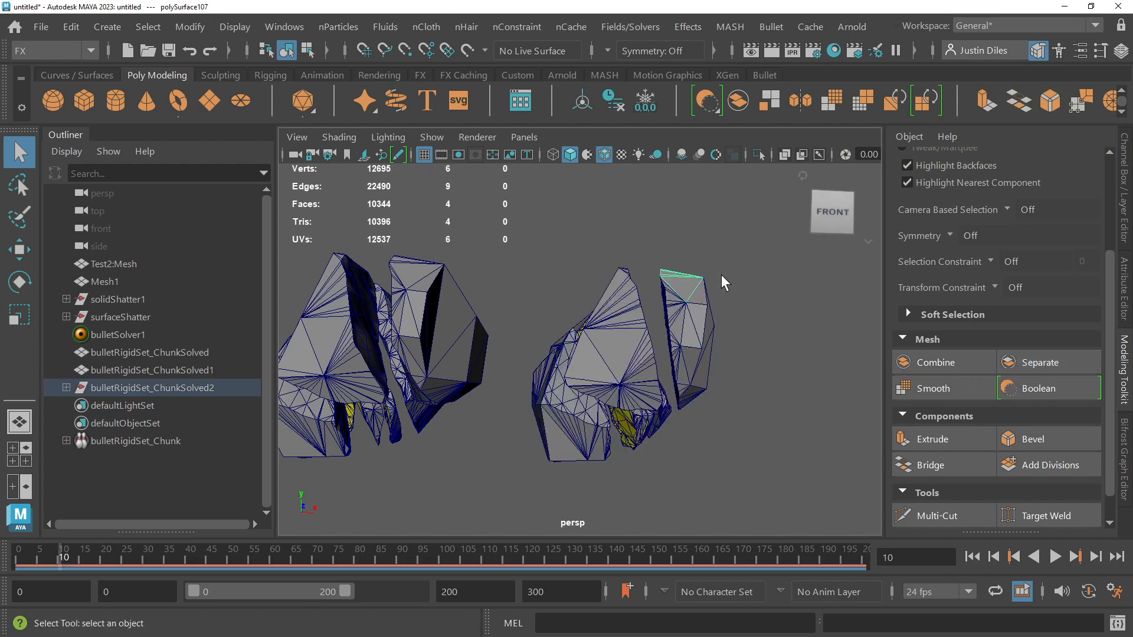
click(692, 337)
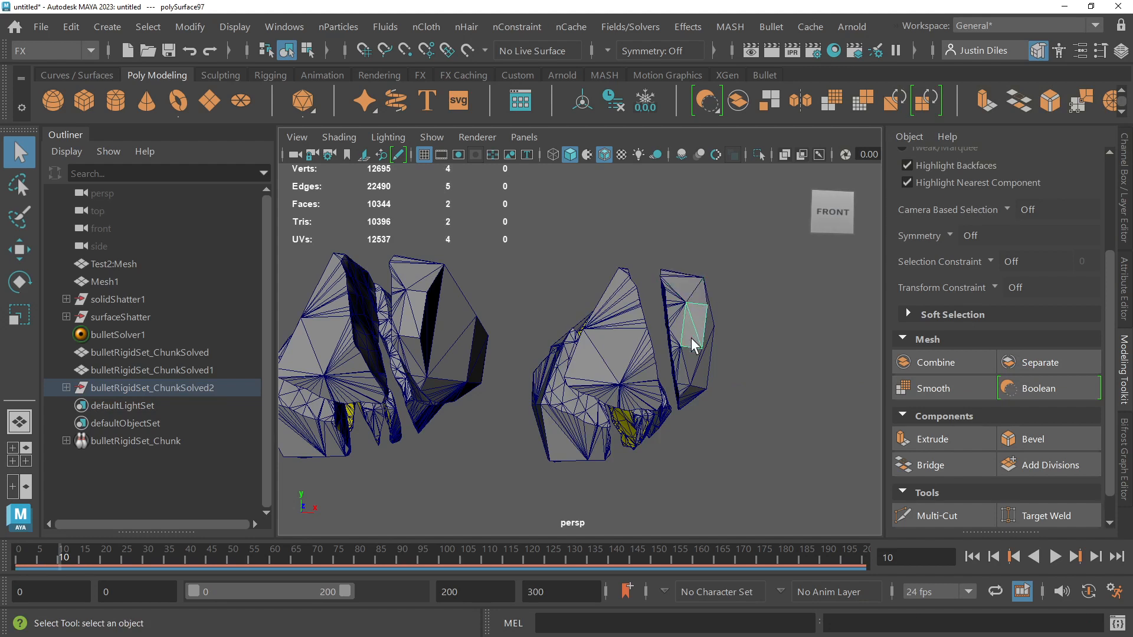
click(701, 360)
click(685, 328)
click(692, 323)
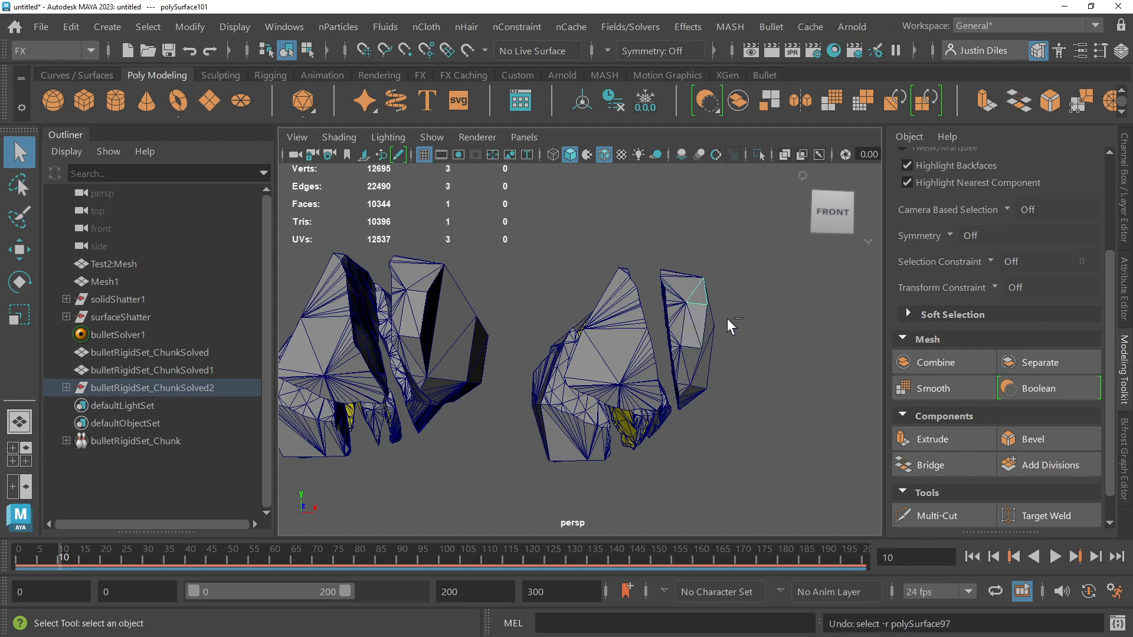
Step: Undo the separation of the second copy and clear the selection
key(ctrl+z)
key(ctrl+z)
key(ctrl+z)
key(ctrl+z)
key(ctrl+z)
key(ctrl+z)
key(ctrl+z)
key(ctrl+z)
key(ctrl+z)
click(762, 311)
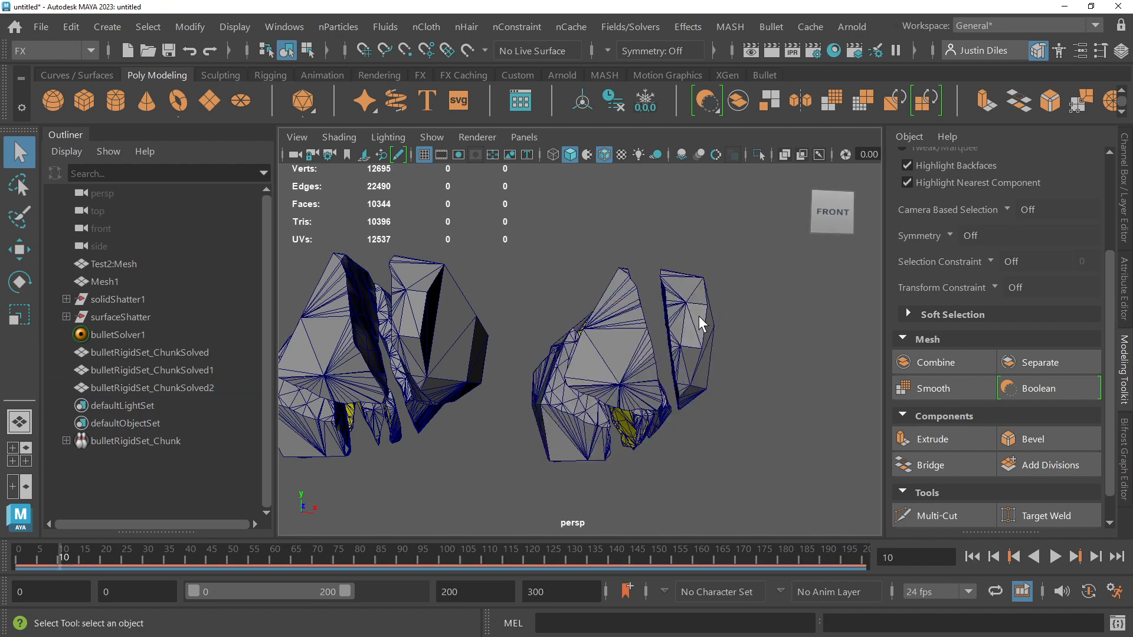
Step: Merge the vertices of the whole bulletRigidSet_ChunkSolved2 mesh and return to object selection
click(699, 317)
alt+drag(699, 316, 735, 265)
click(735, 265)
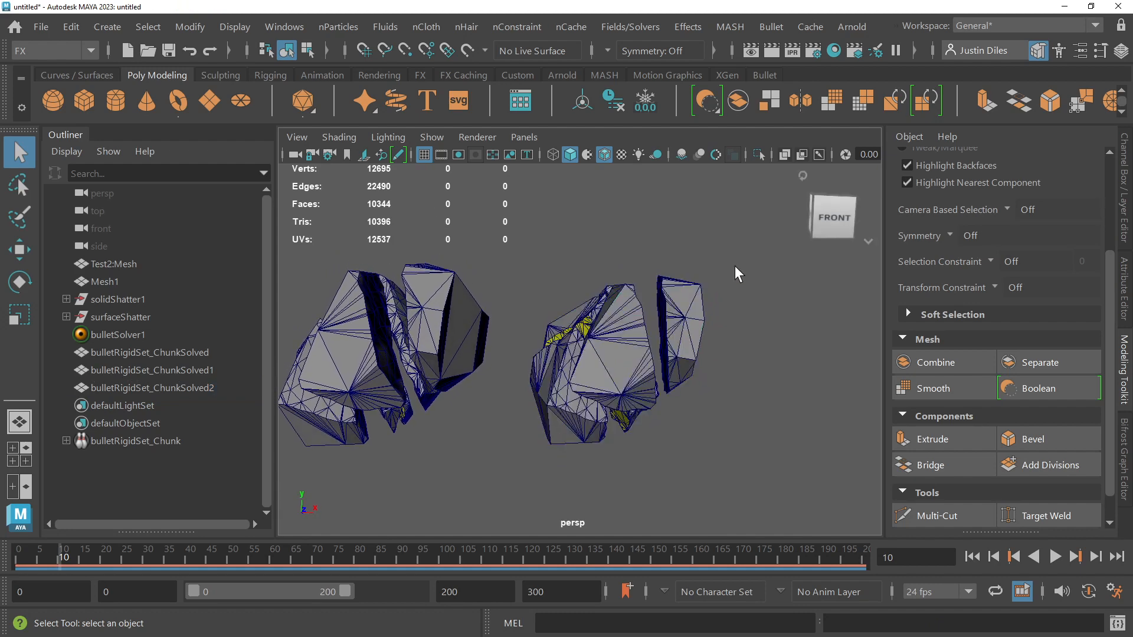
click(691, 295)
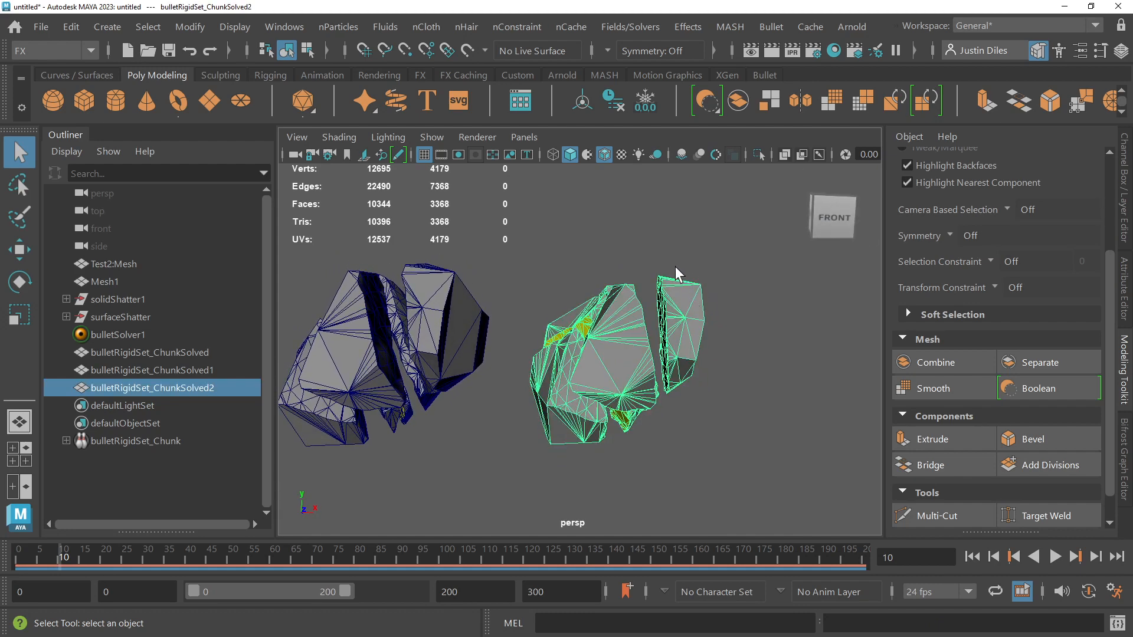
key(space)
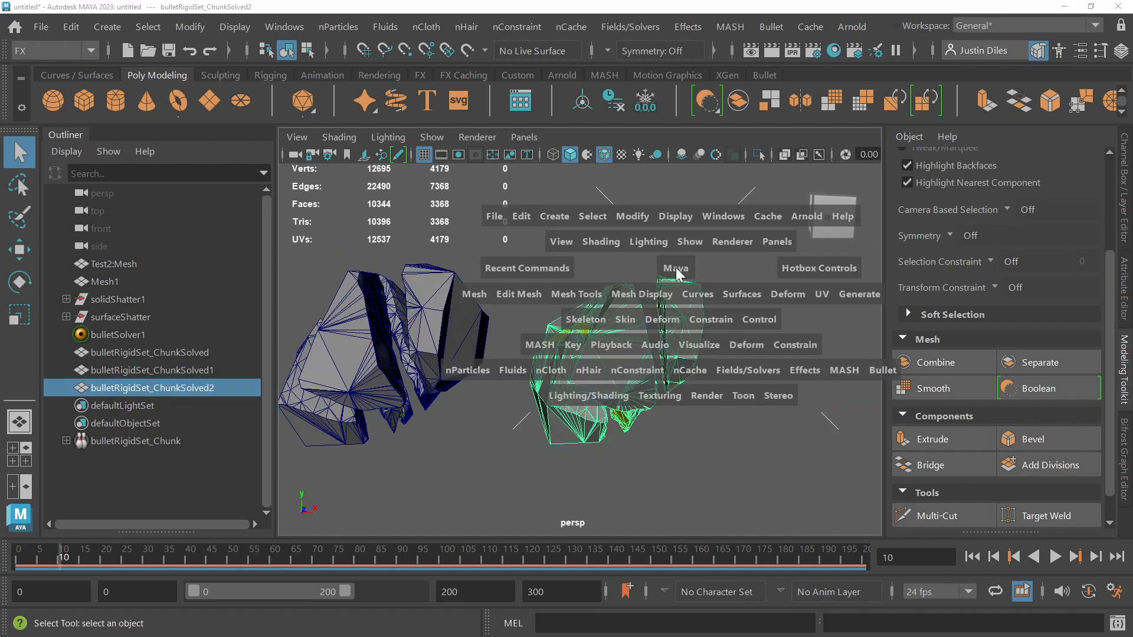
click(577, 295)
click(516, 295)
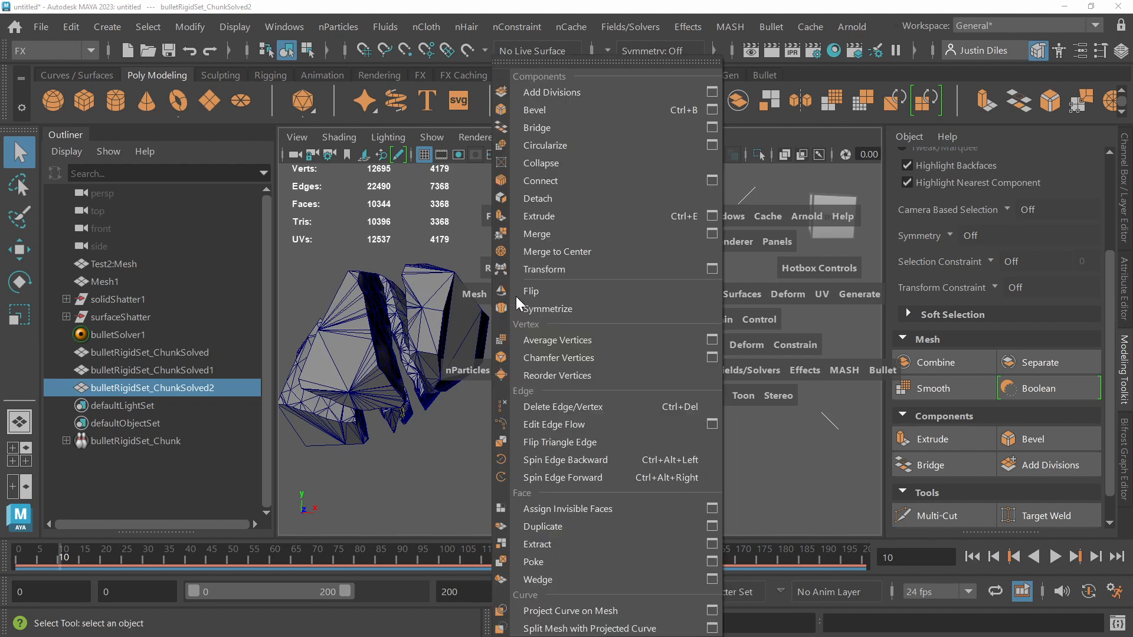
click(547, 236)
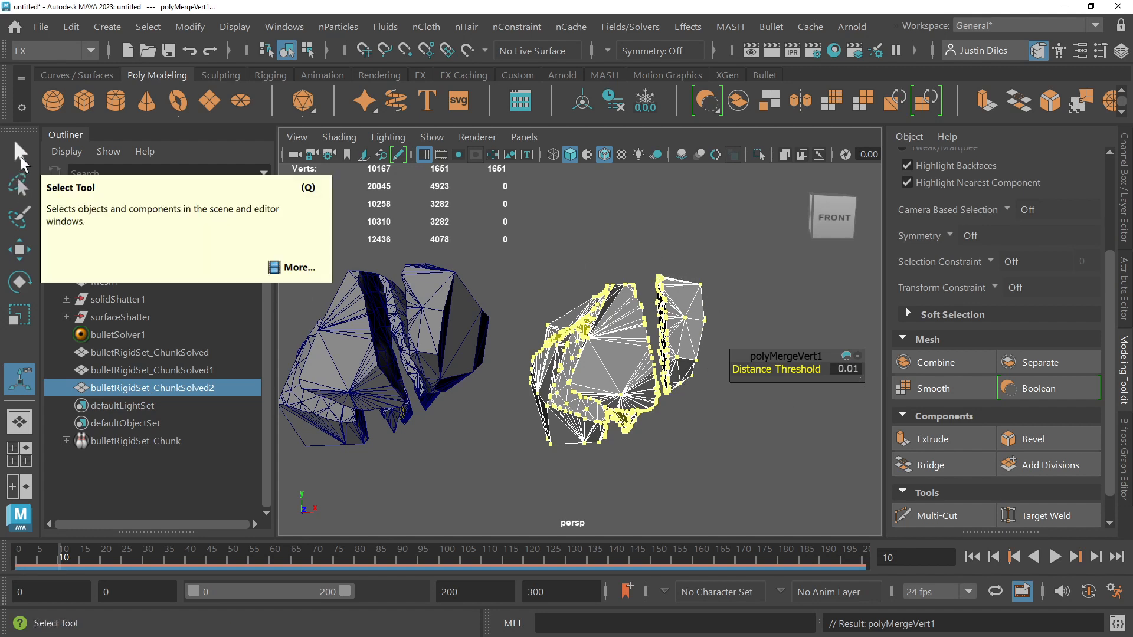
click(20, 157)
click(569, 251)
Step: Separate the merged bulletRigidSet_ChunkSolved2 mesh into individual shards
click(617, 310)
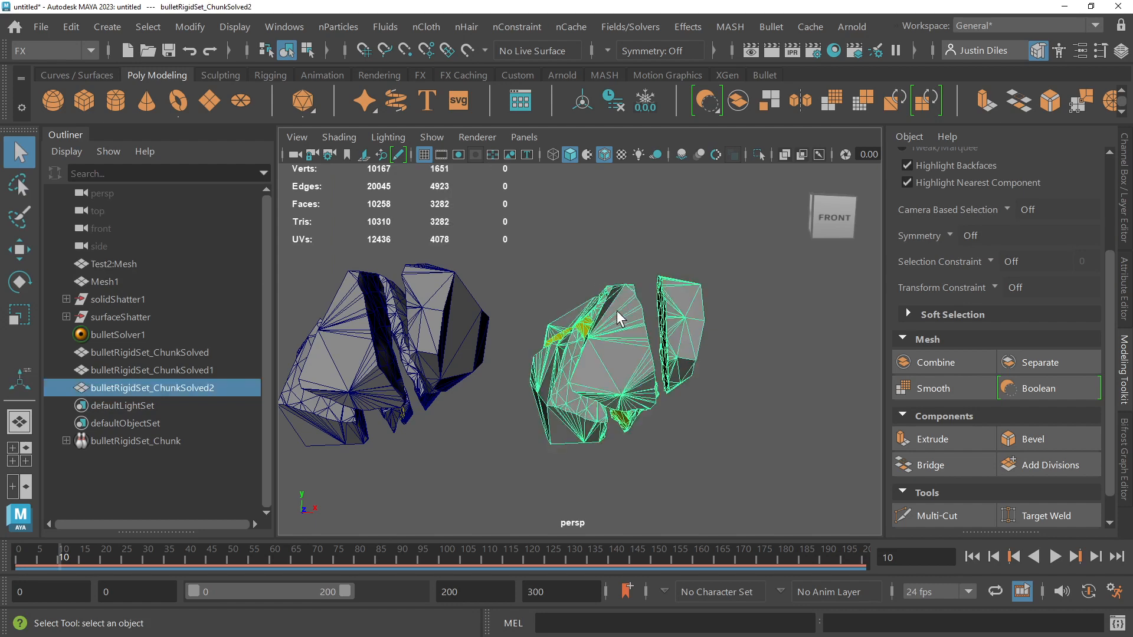
right_drag(617, 311, 687, 56)
click(1043, 364)
click(782, 369)
Step: Select individual shards of the separated second copy one by one to check how the merged mesh was split
click(682, 314)
click(638, 346)
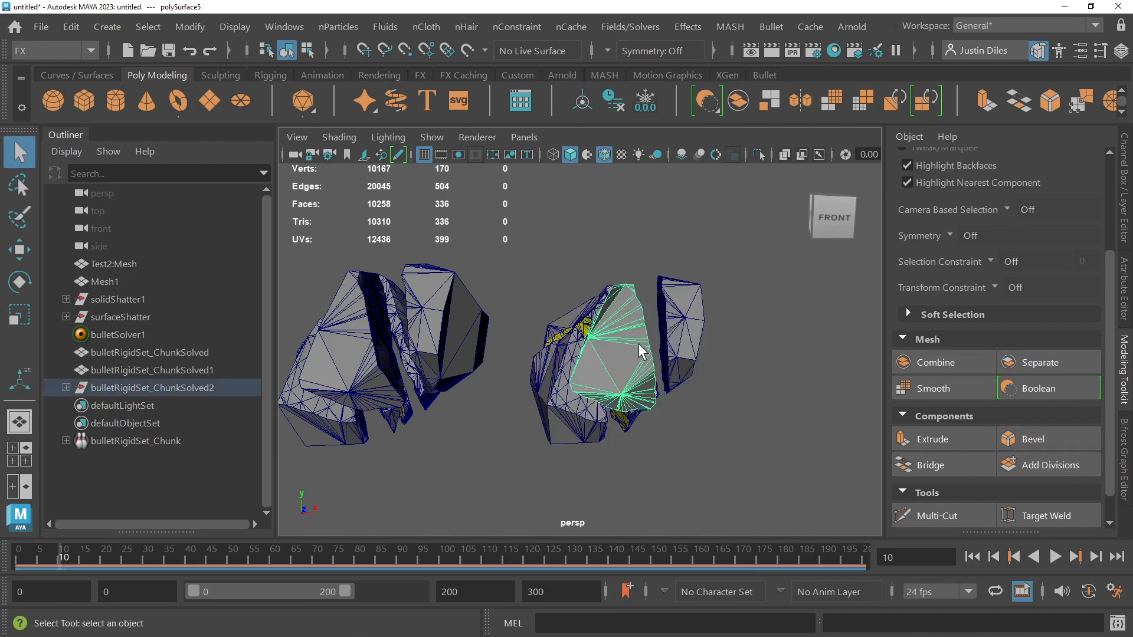
click(563, 375)
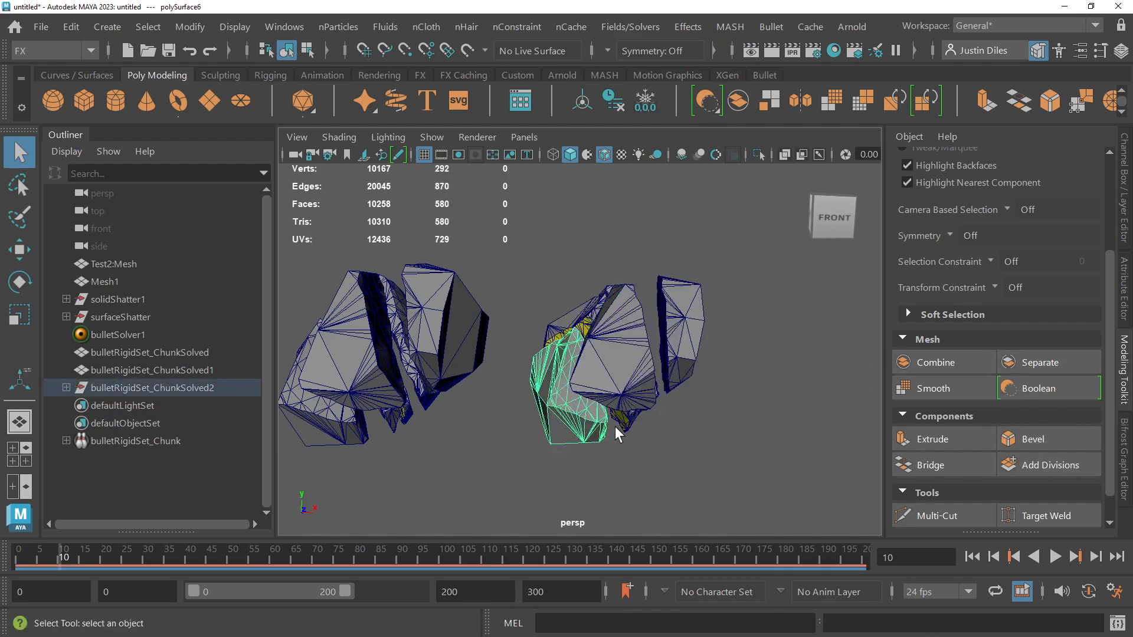
click(589, 324)
key(f)
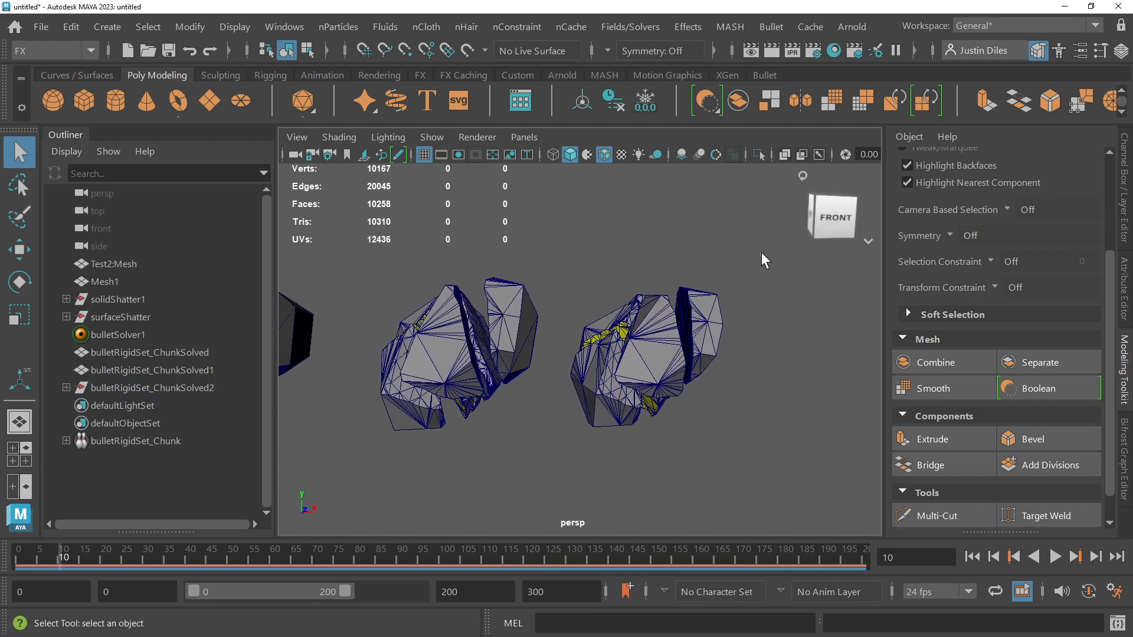
Step: Assign the existing lambert1 material to the bulletRigidSet_ChunkSolved1 mesh and all separated shards of the second copy
drag(761, 253, 337, 476)
right_click(677, 341)
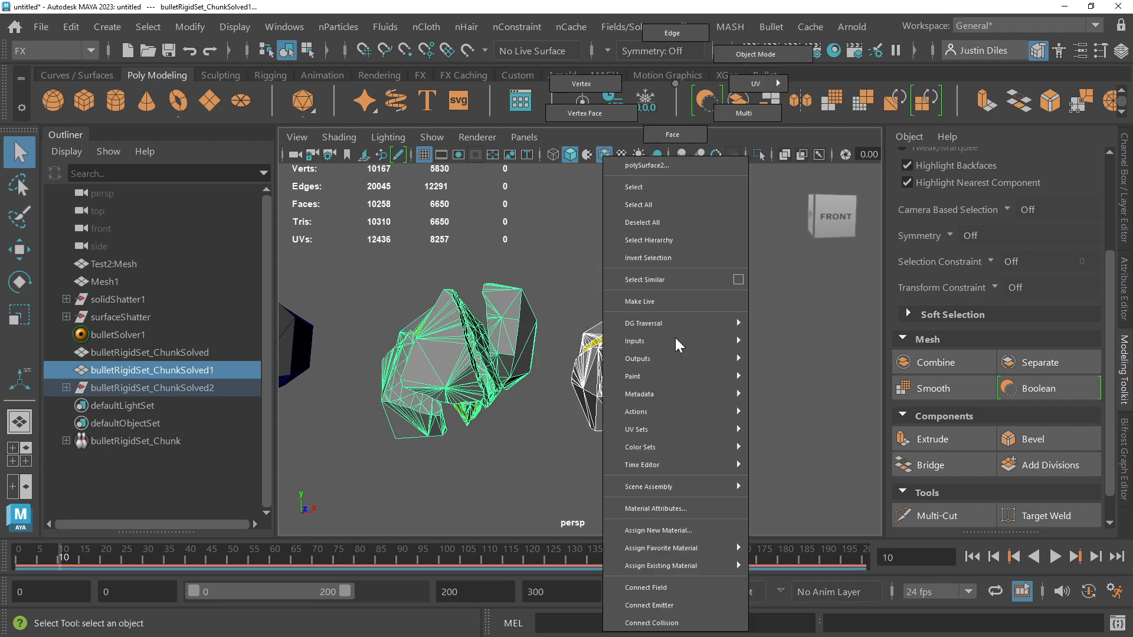
mouse_move(675, 490)
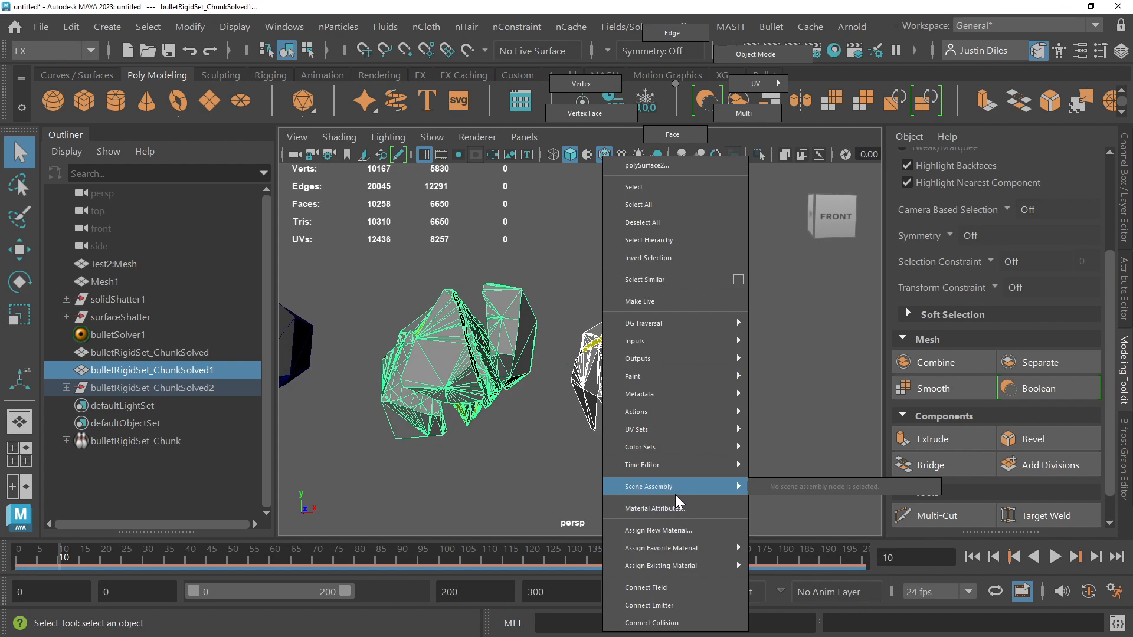
mouse_move(670, 538)
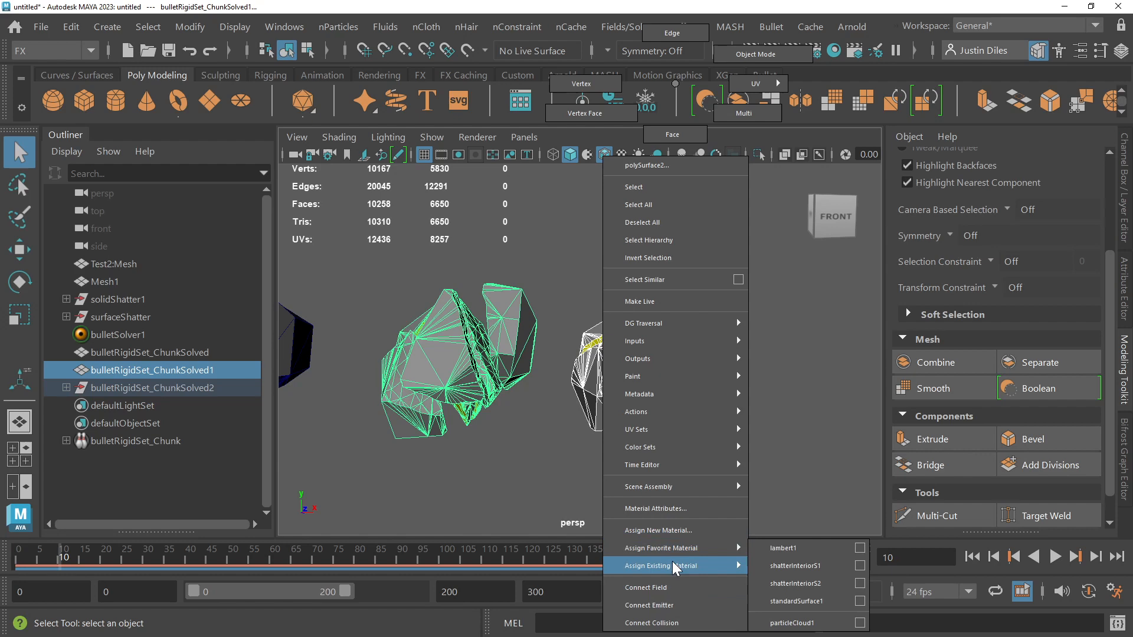
click(788, 550)
click(699, 497)
click(639, 362)
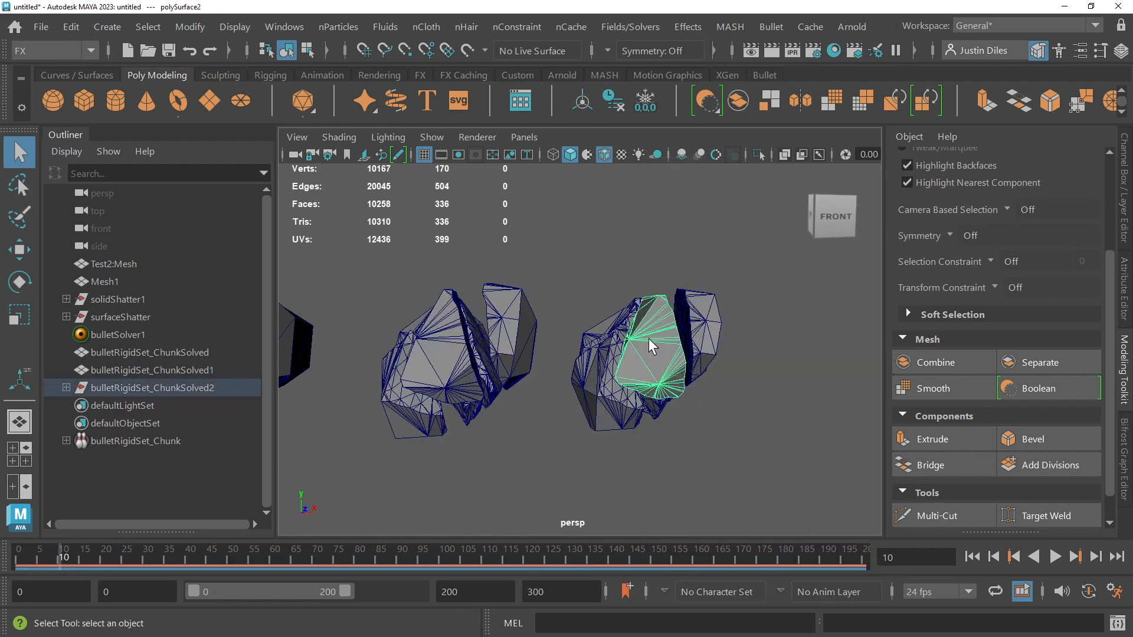
right_click(649, 338)
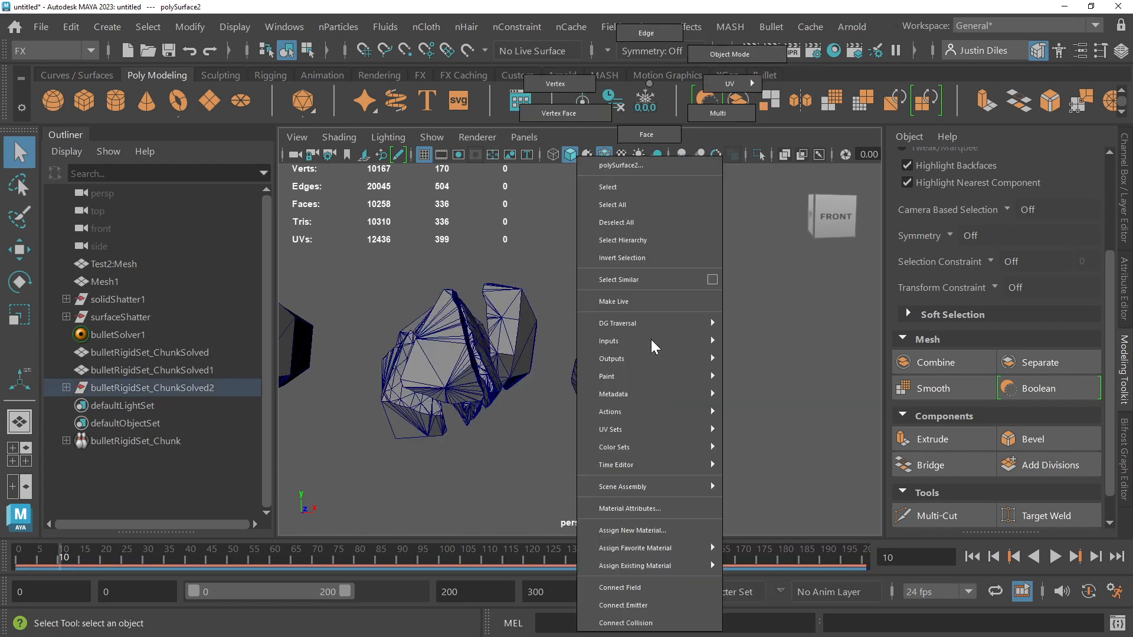
click(773, 442)
click(773, 442)
Step: Export the bulletRigidSet_ChunkSolved1 mesh and all separated shards of the second copy to the Desktop as an OBJ named For_Rhino
drag(779, 252, 407, 431)
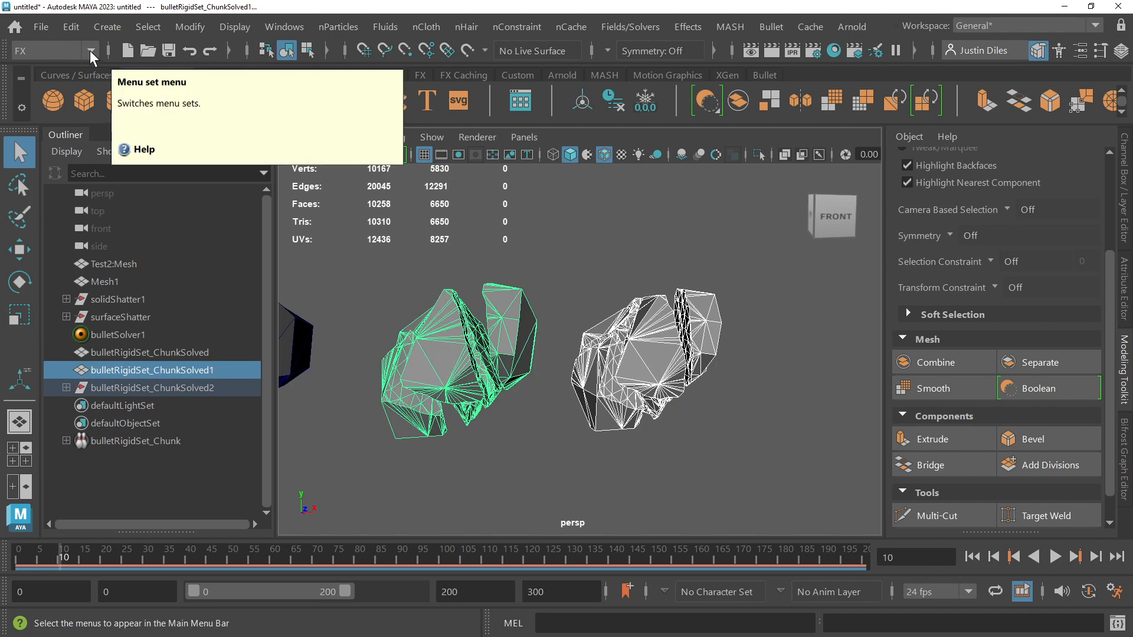
click(522, 235)
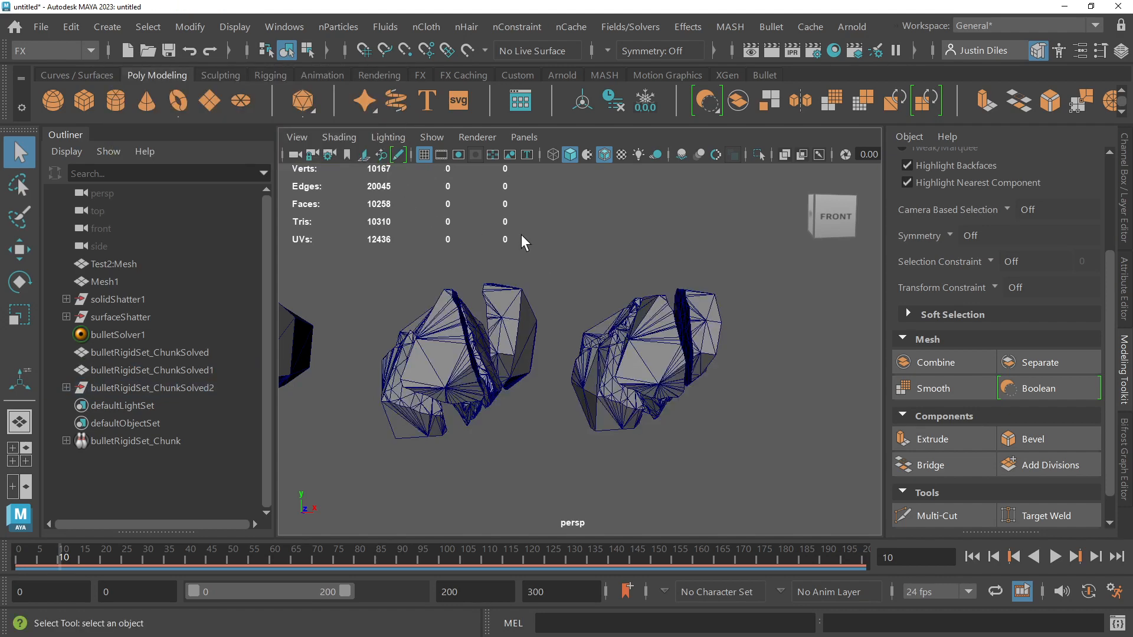
drag(755, 253, 365, 468)
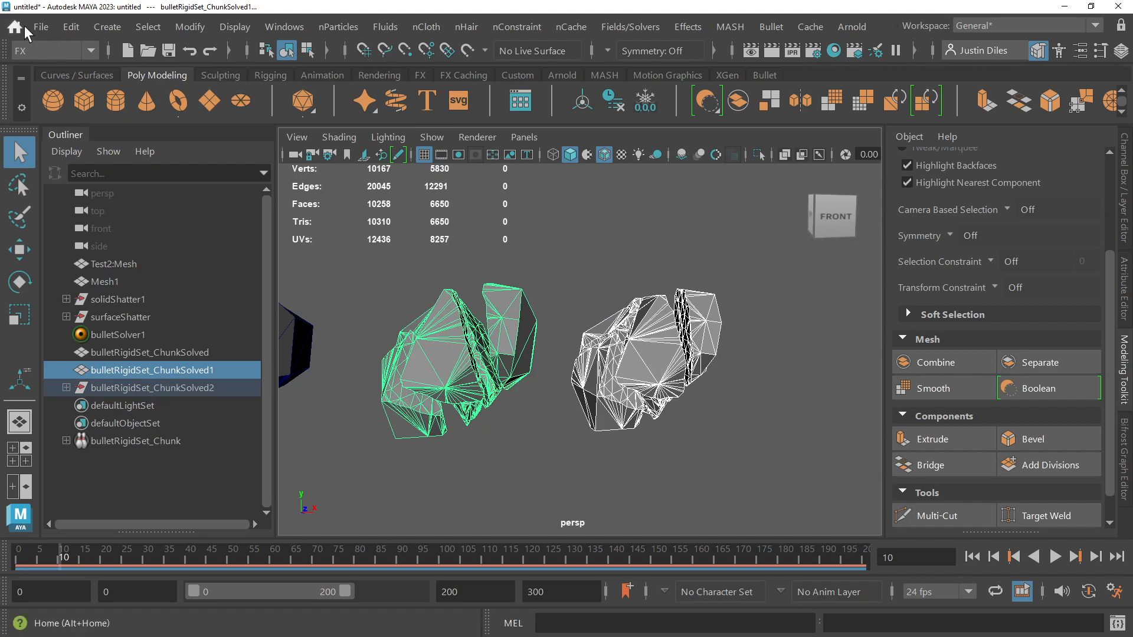
click(41, 27)
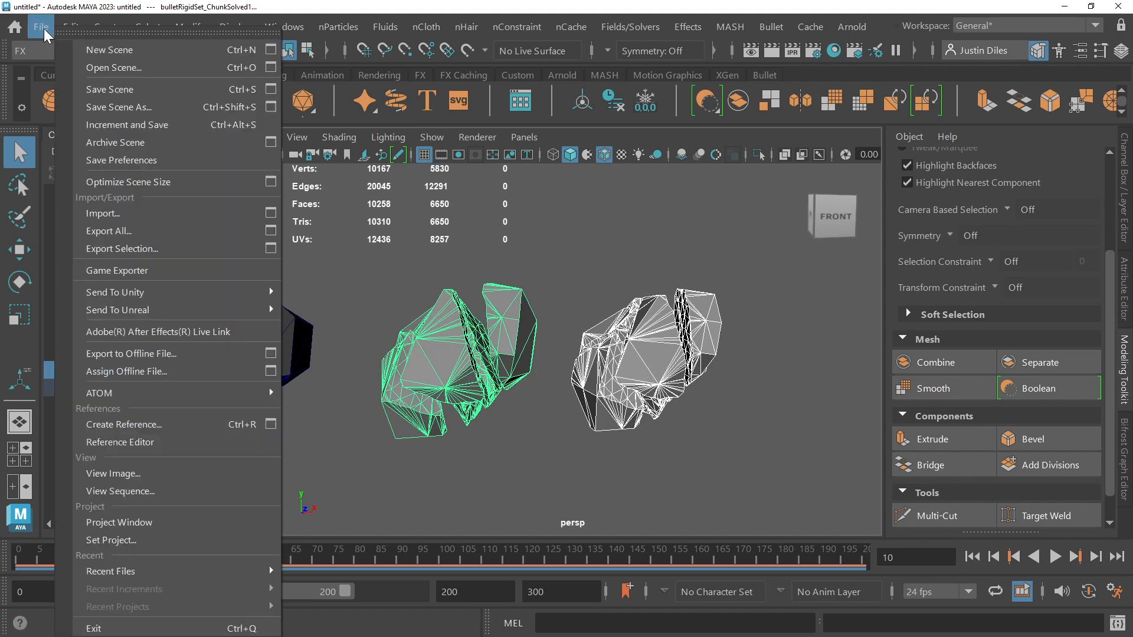
click(121, 249)
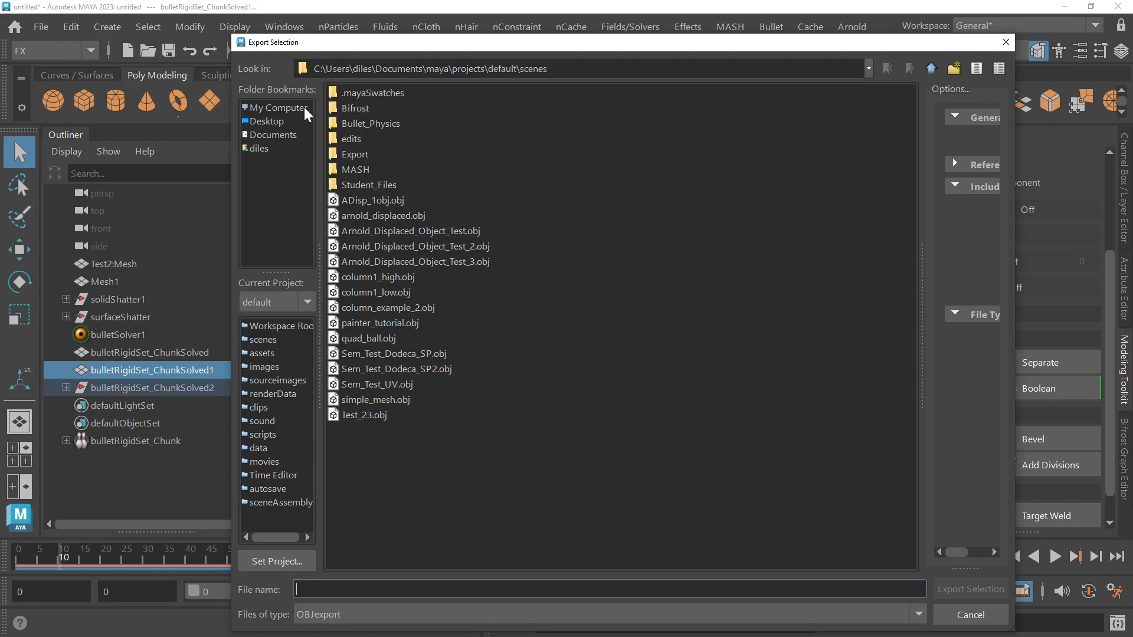
click(266, 122)
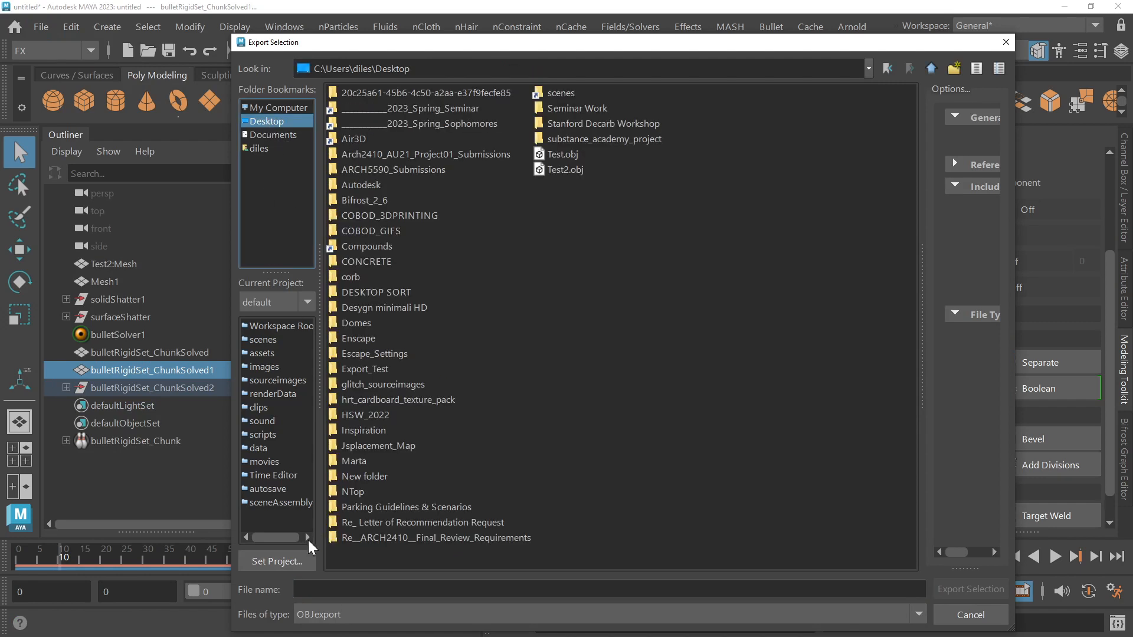
click(319, 589)
text(For_Rhino)
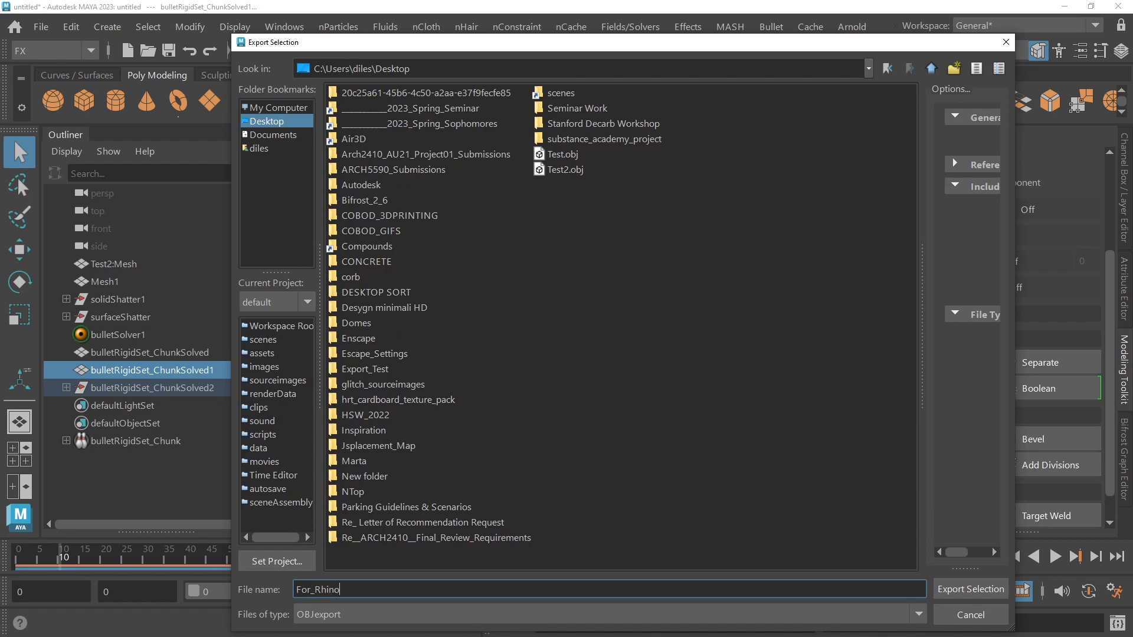
click(995, 597)
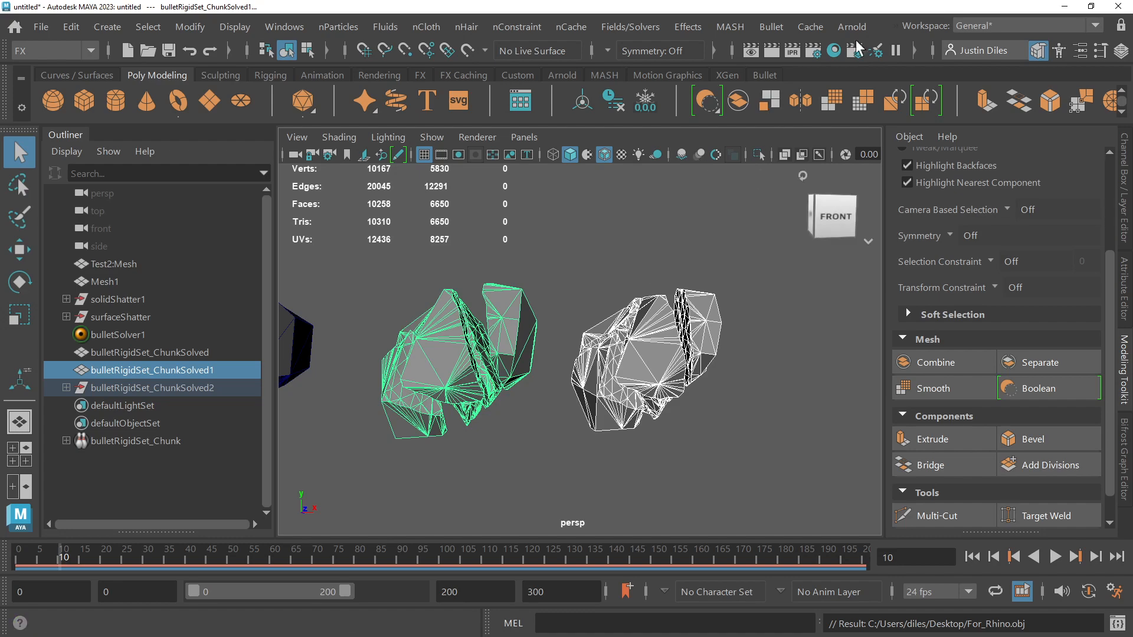
Step: Switch to Rhino and move the two existing faceted objects along the X axis, clear of the grid
click(1065, 6)
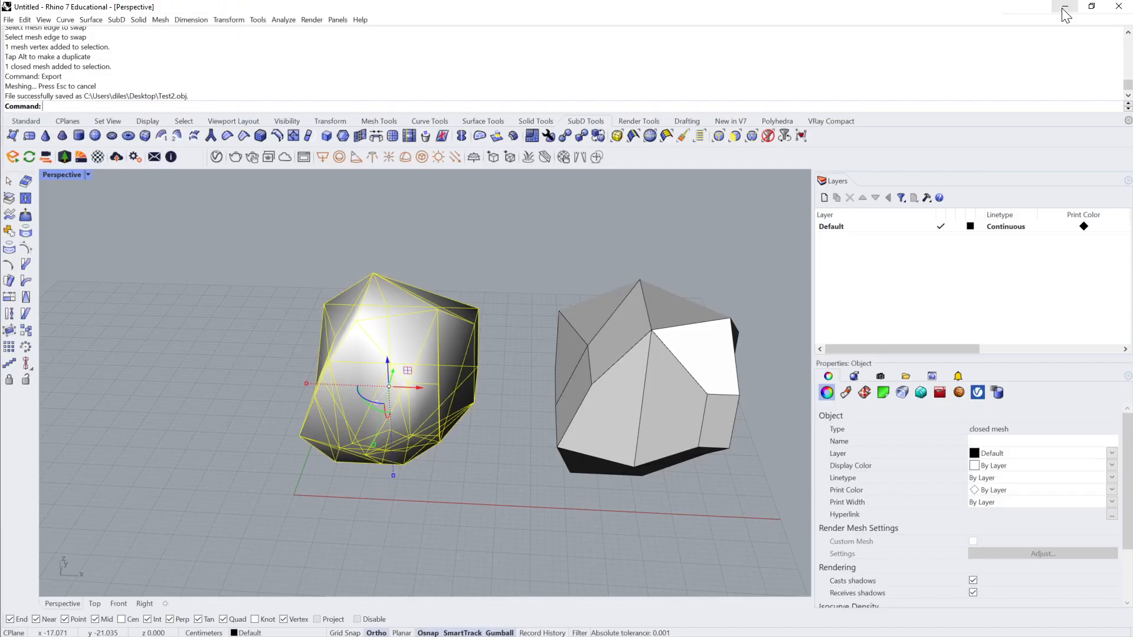
click(536, 223)
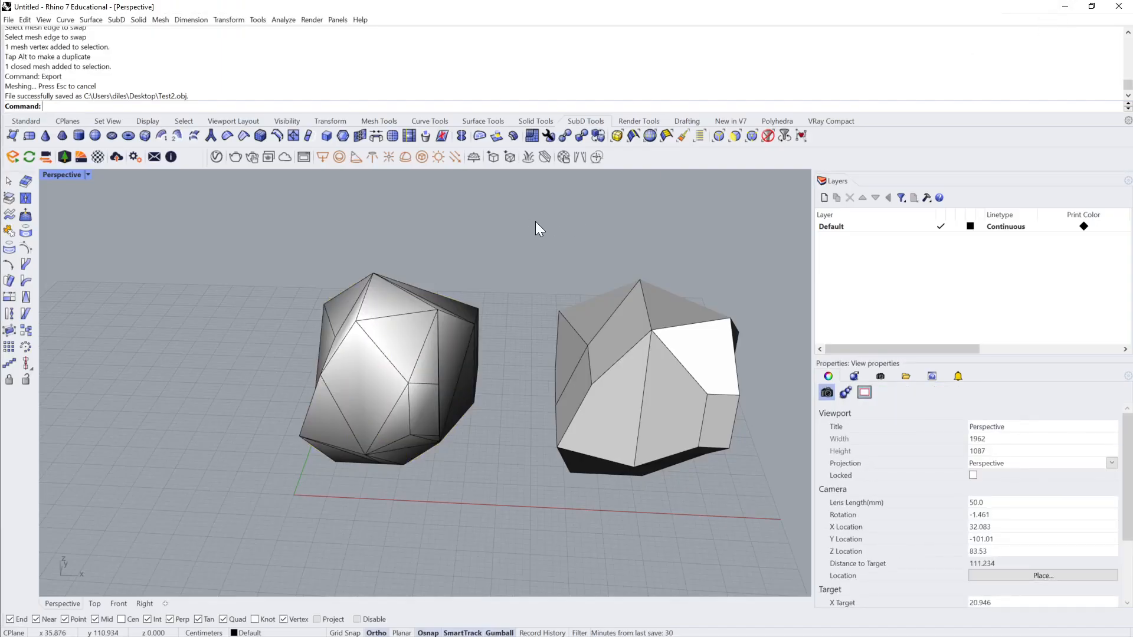
scroll(678, 254, down, 5)
drag(677, 257, 275, 451)
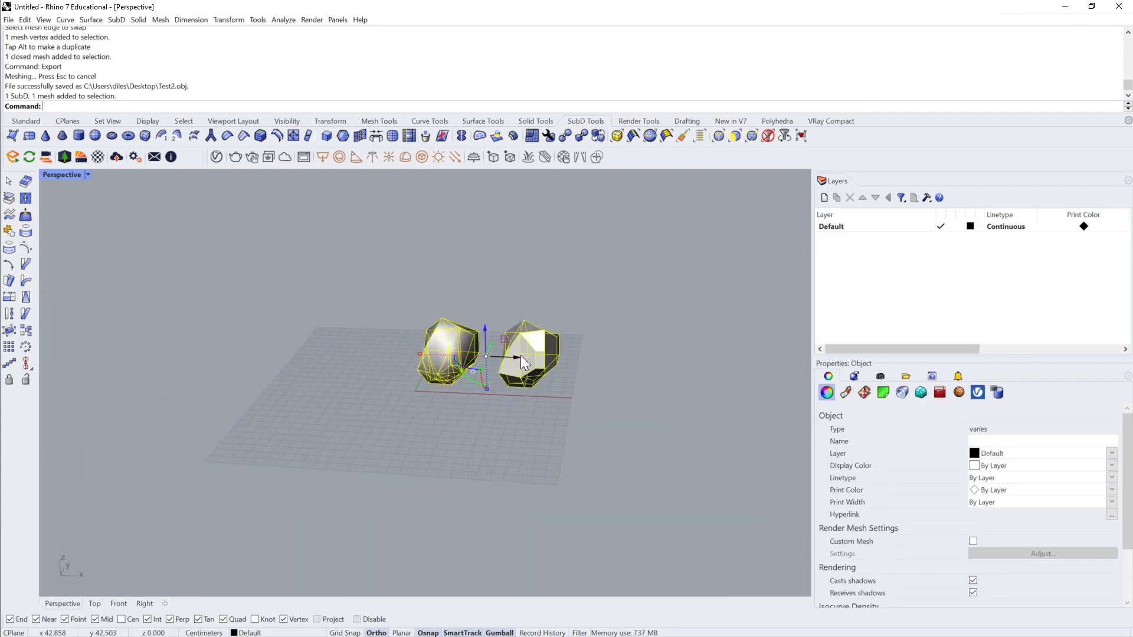
drag(520, 355, 767, 362)
click(610, 356)
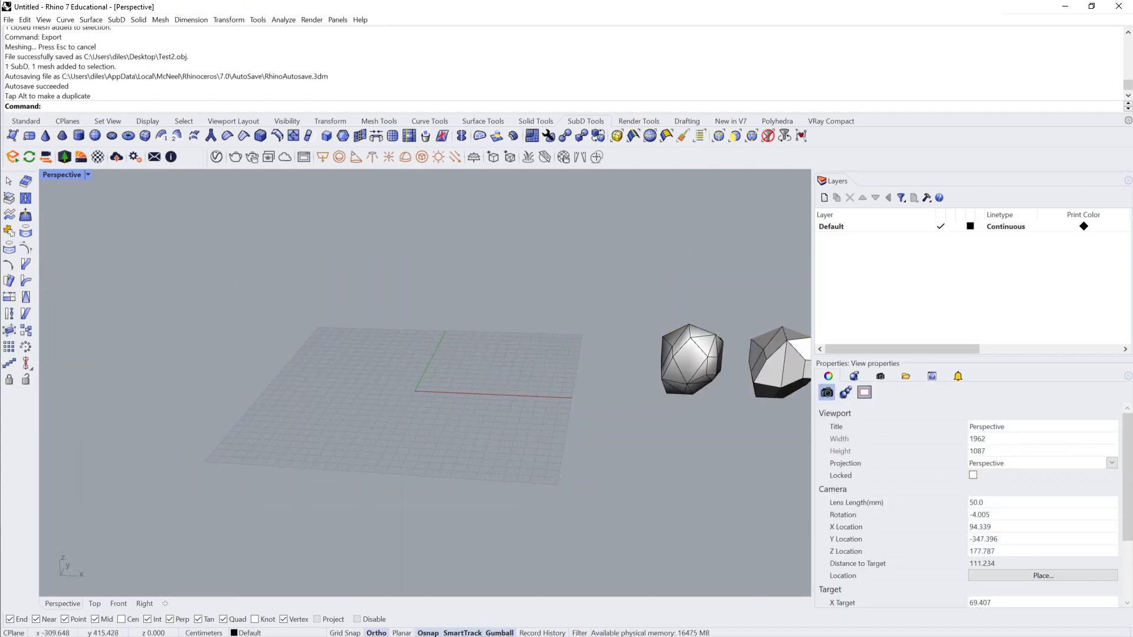
Step: Start a file import and browse to the Desktop folder
click(8, 20)
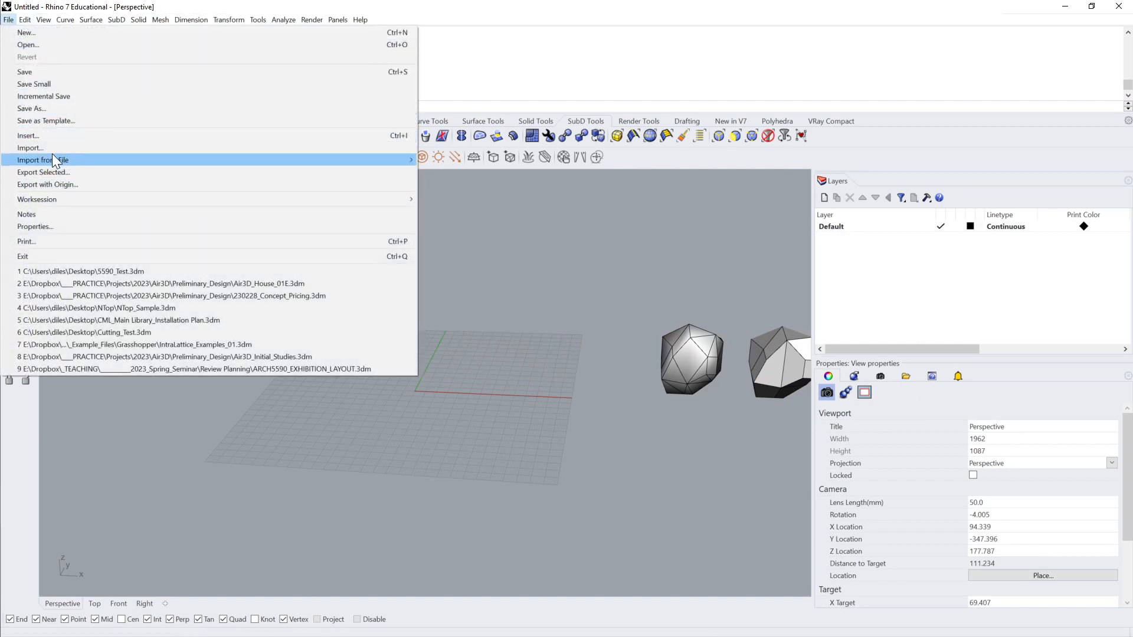
mouse_move(52, 162)
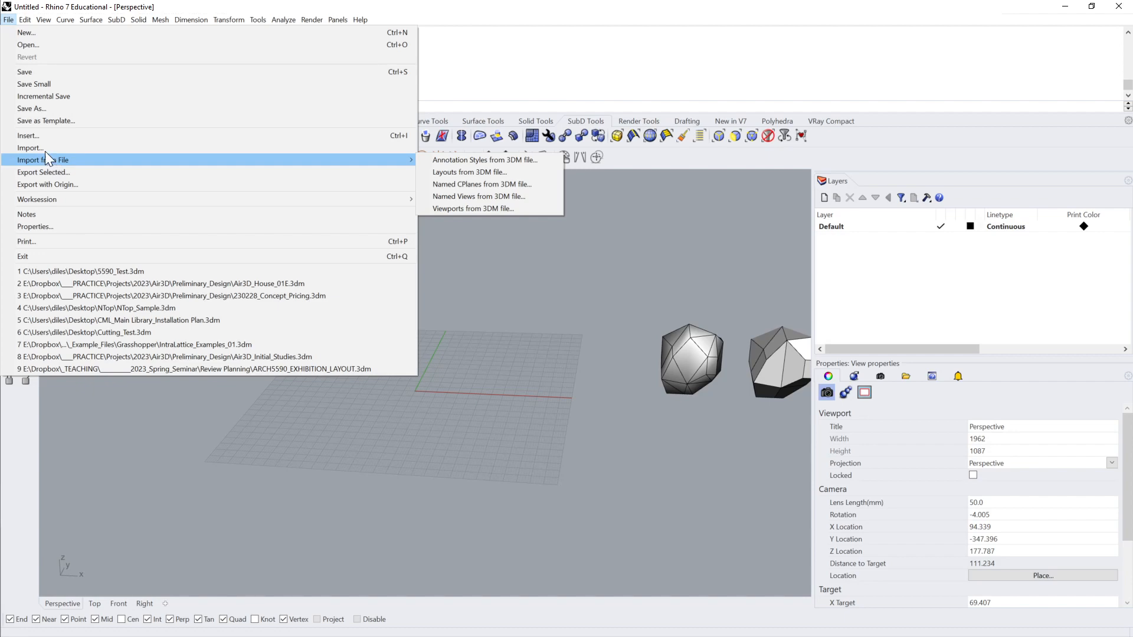
click(44, 149)
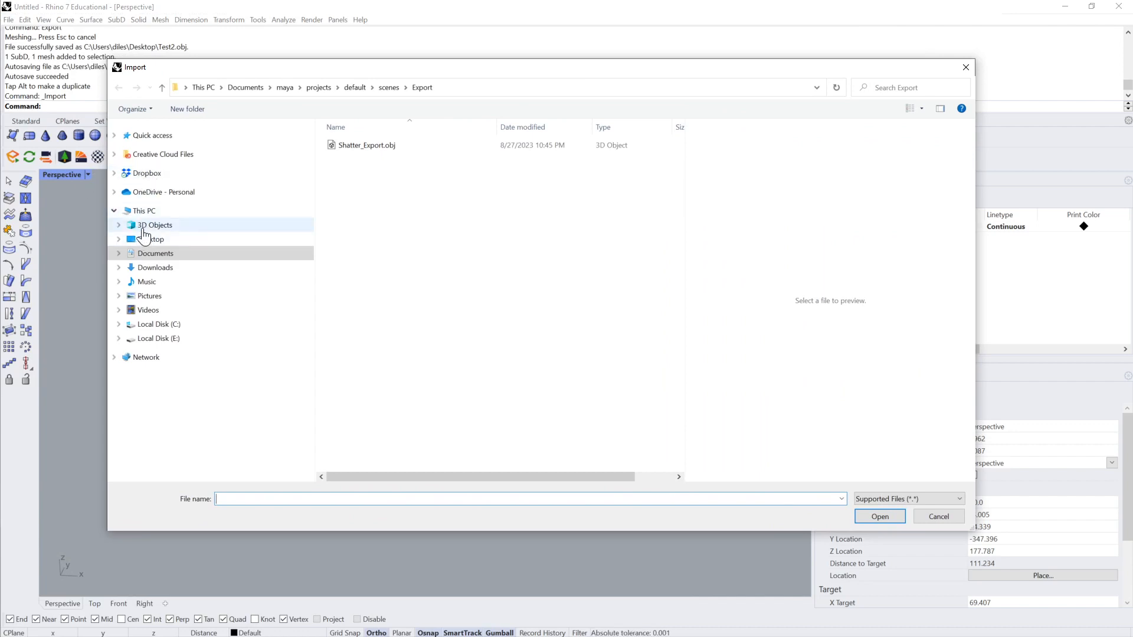
click(195, 238)
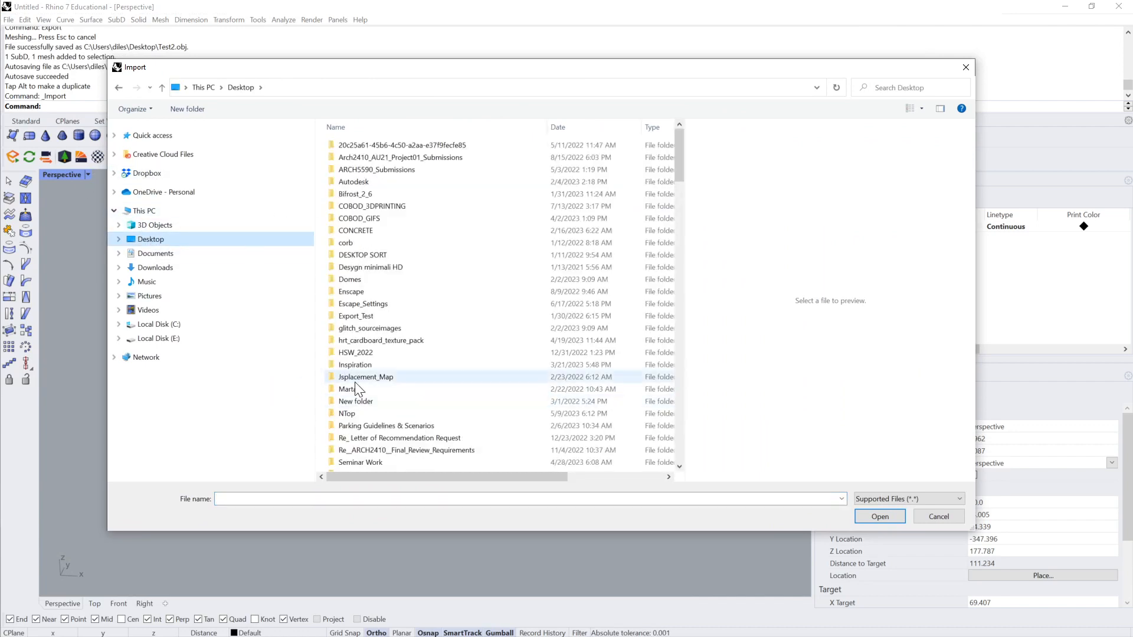
click(361, 499)
text(exp)
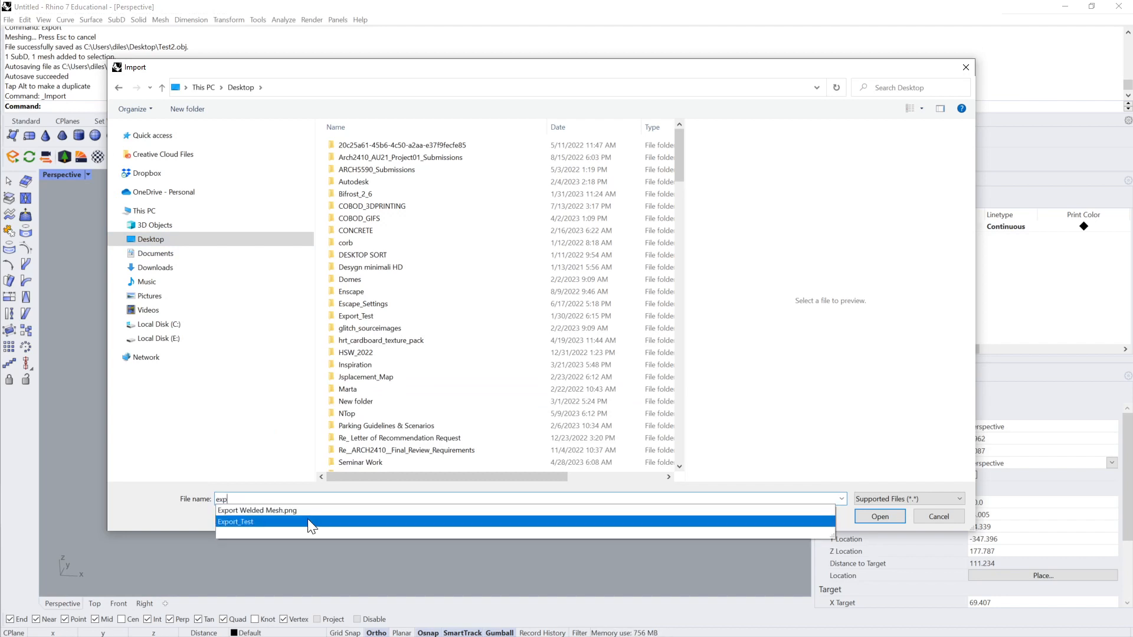
click(307, 519)
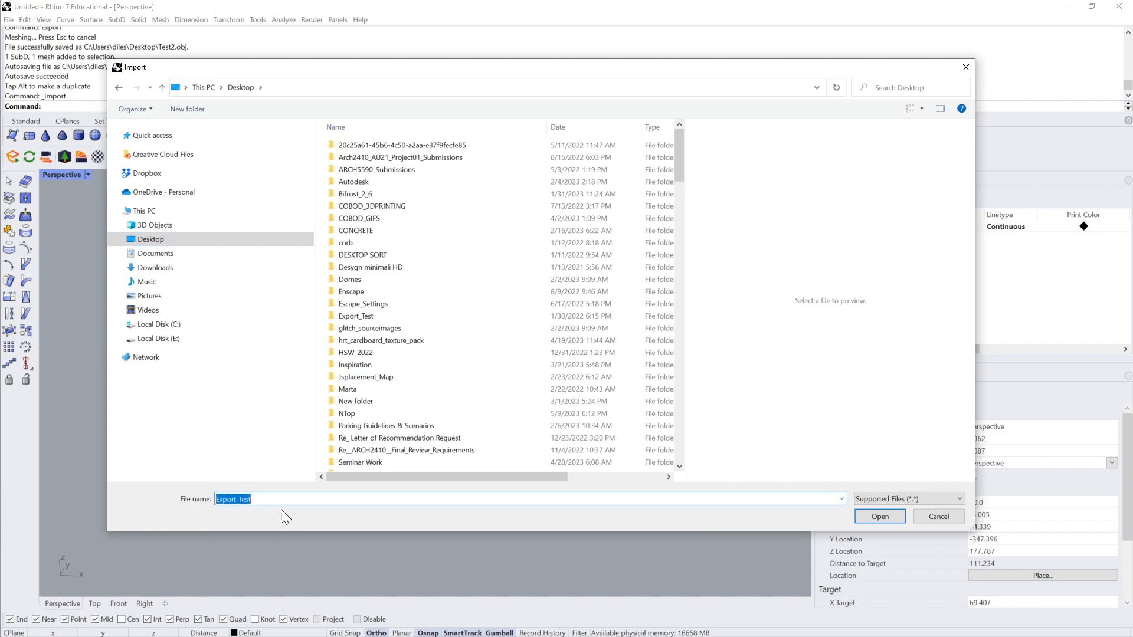
click(879, 516)
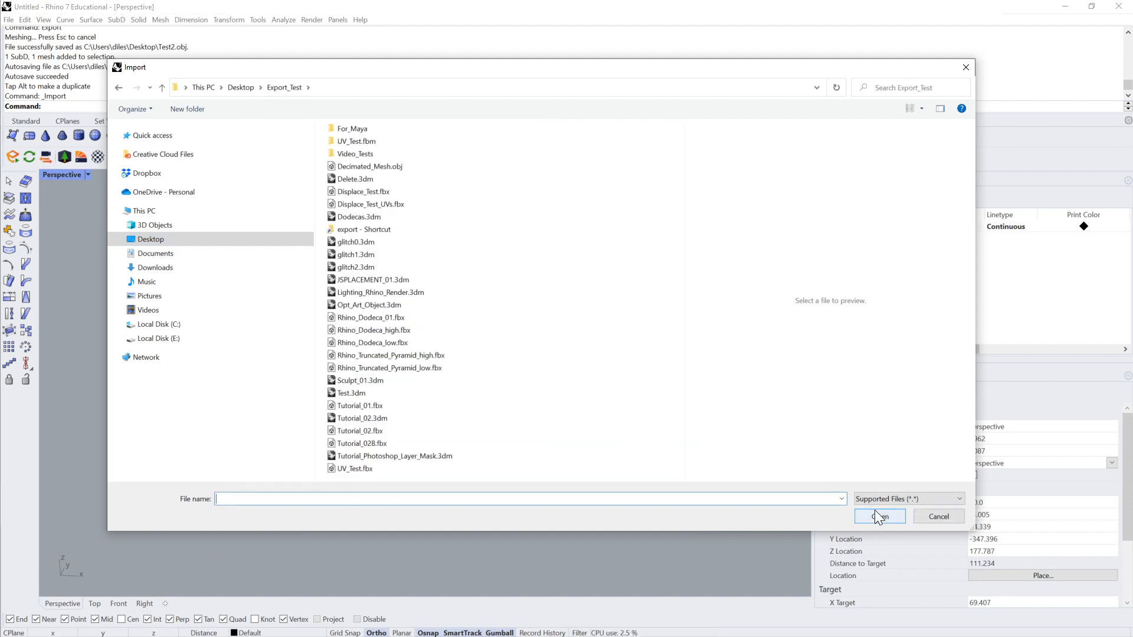
click(241, 87)
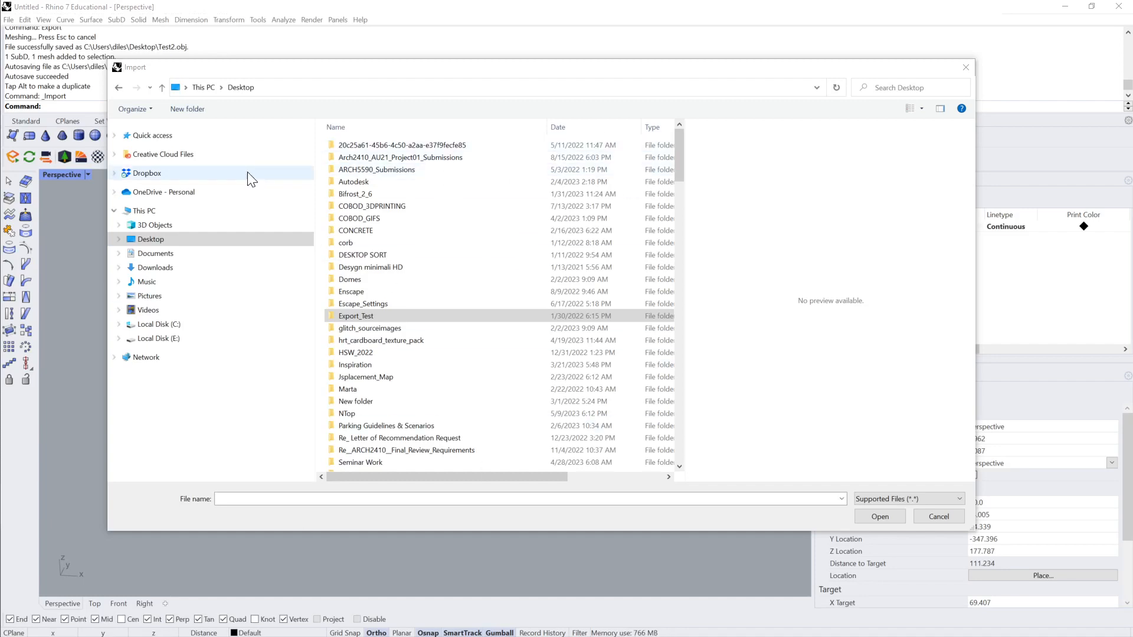
Step: Import For_Rhino.obj with OBJ groups imported as Nothing and OBJ Y mapped to Rhino Z
click(228, 496)
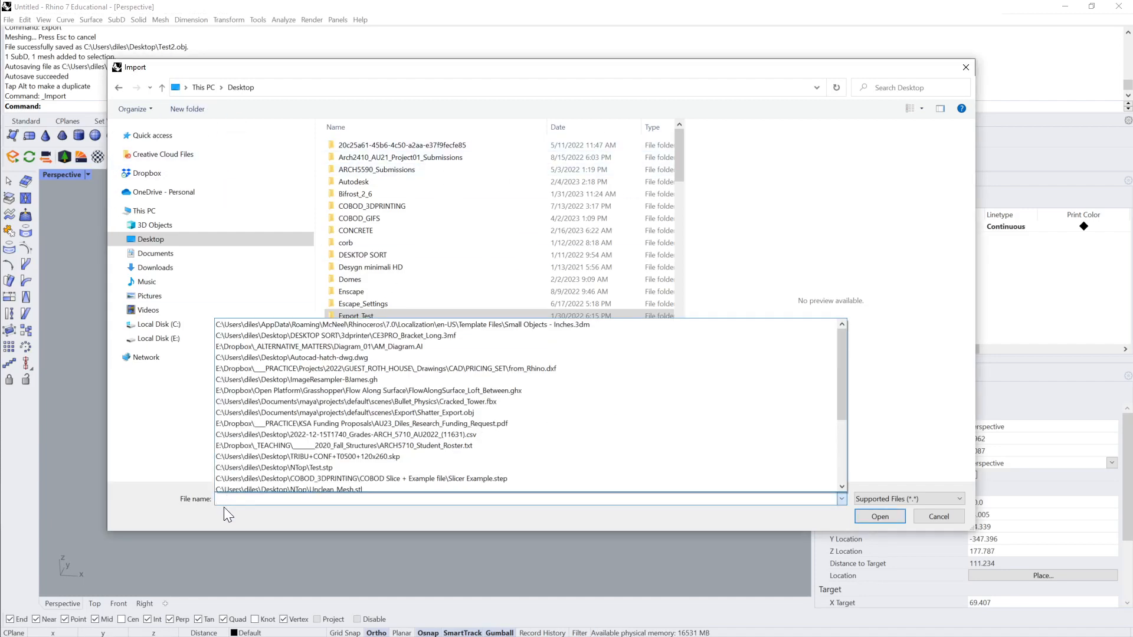
click(224, 507)
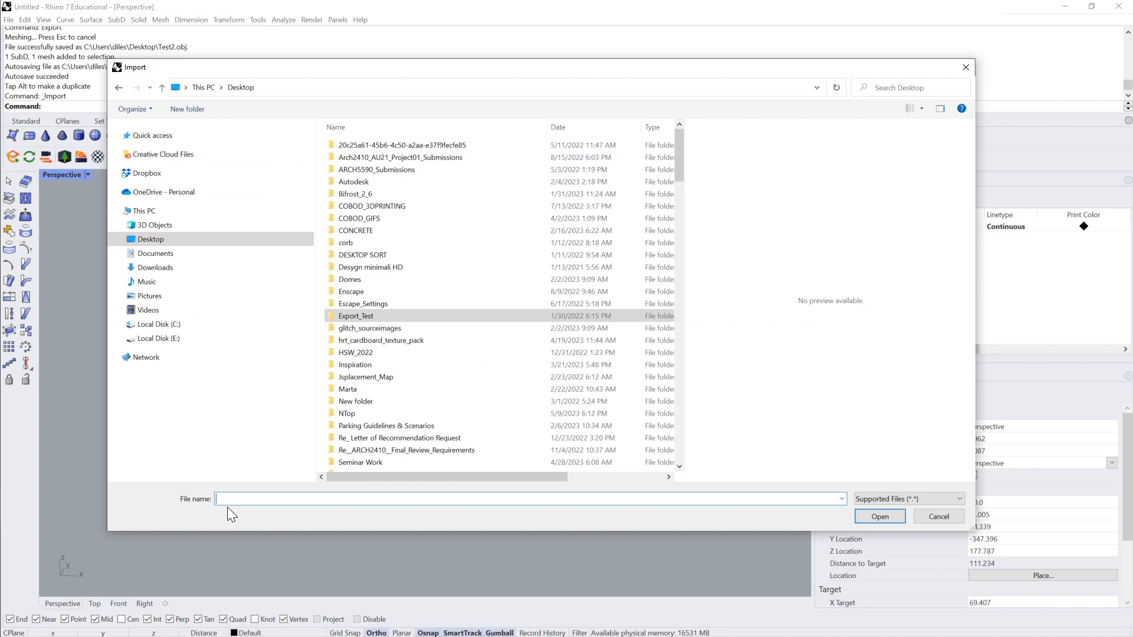
text(for)
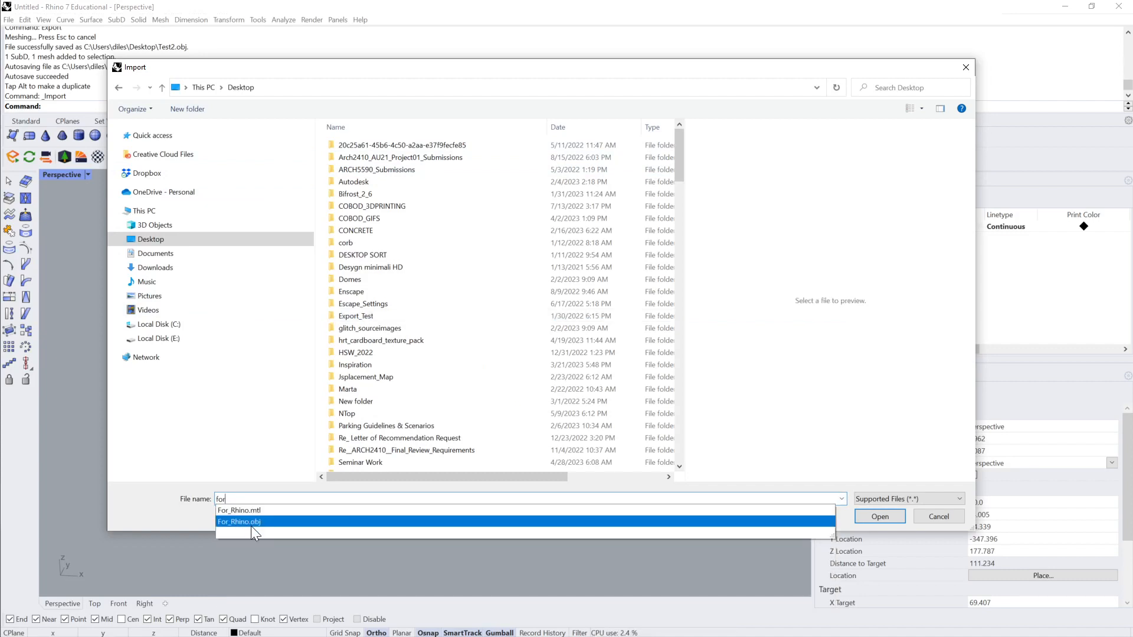
click(251, 523)
click(860, 517)
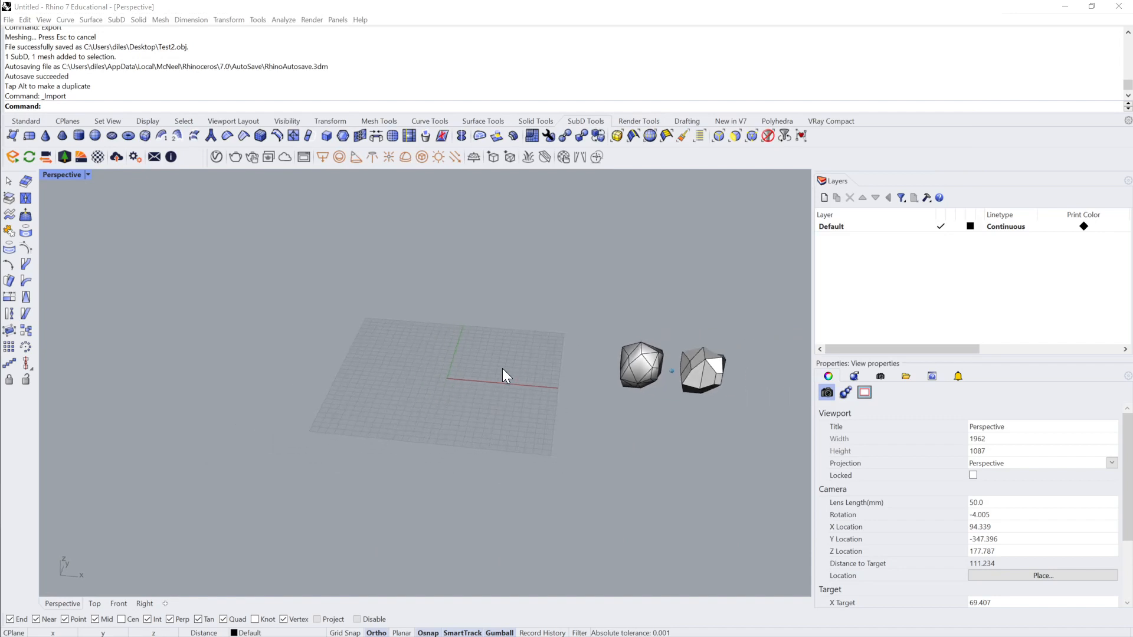
scroll(502, 368, down, 5)
right_drag(558, 402, 109, 426)
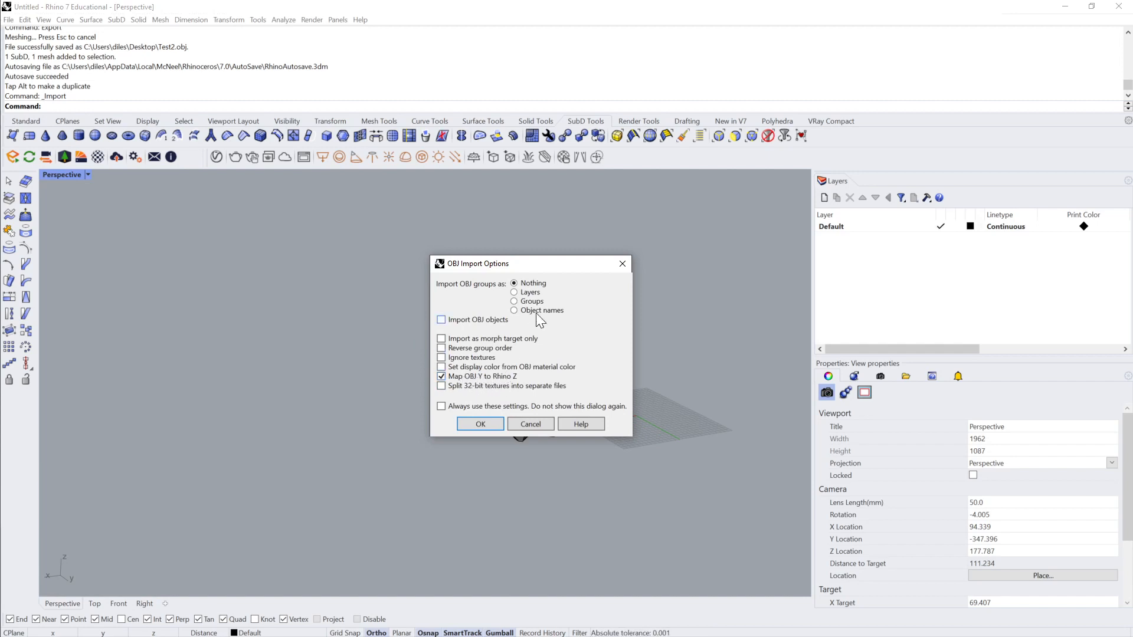
click(483, 424)
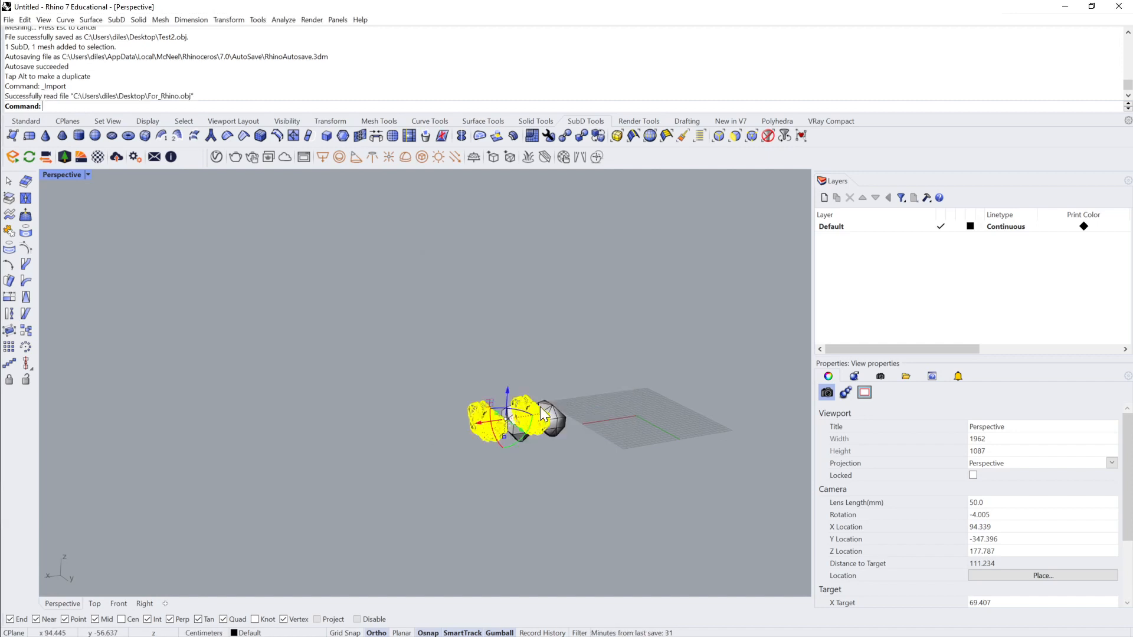
Step: Move the imported shard meshes away from the existing objects, zoom to the selected meshes and deselect them
drag(470, 422, 644, 325)
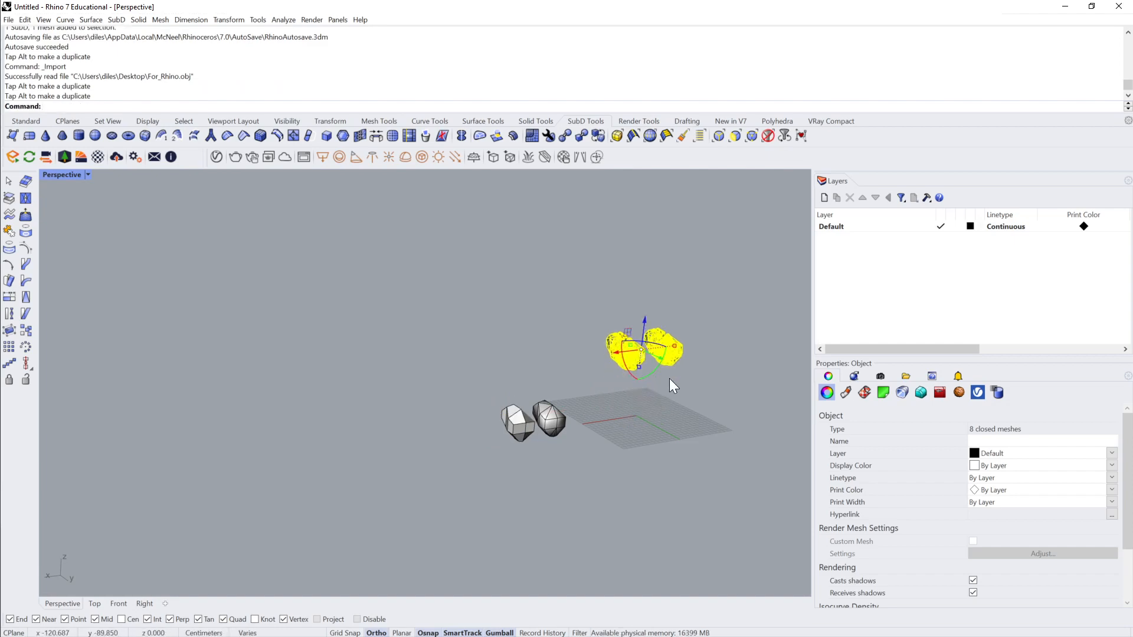
text(z)
key(Return)
text(s)
key(Return)
key(Escape)
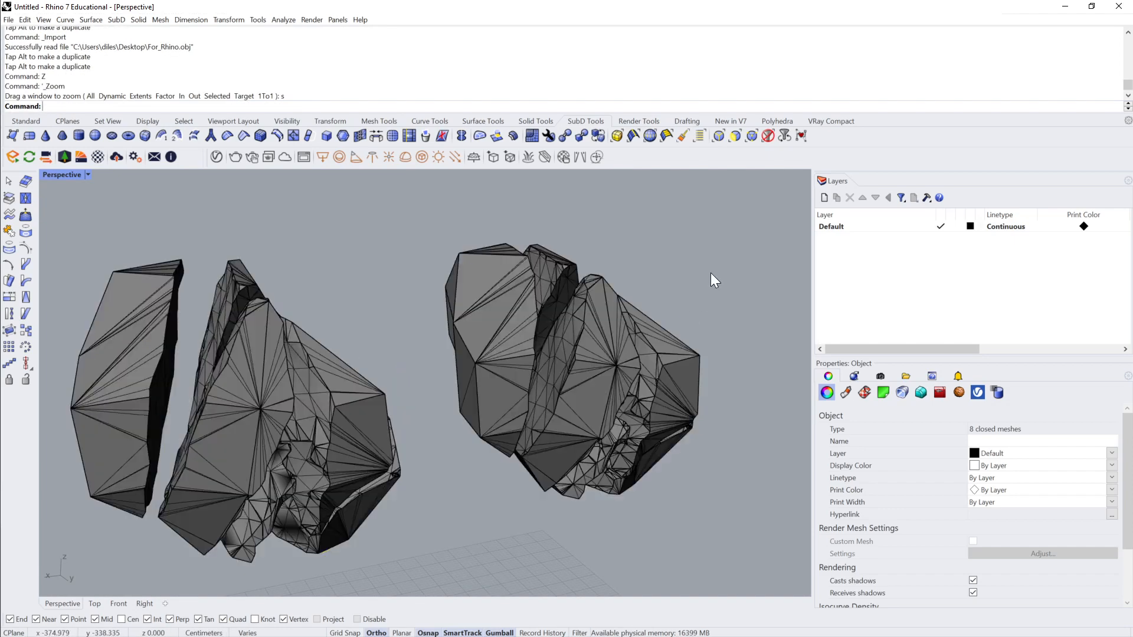
Step: Select the shards of one imported copy one after another to check that each is its own mesh
click(384, 356)
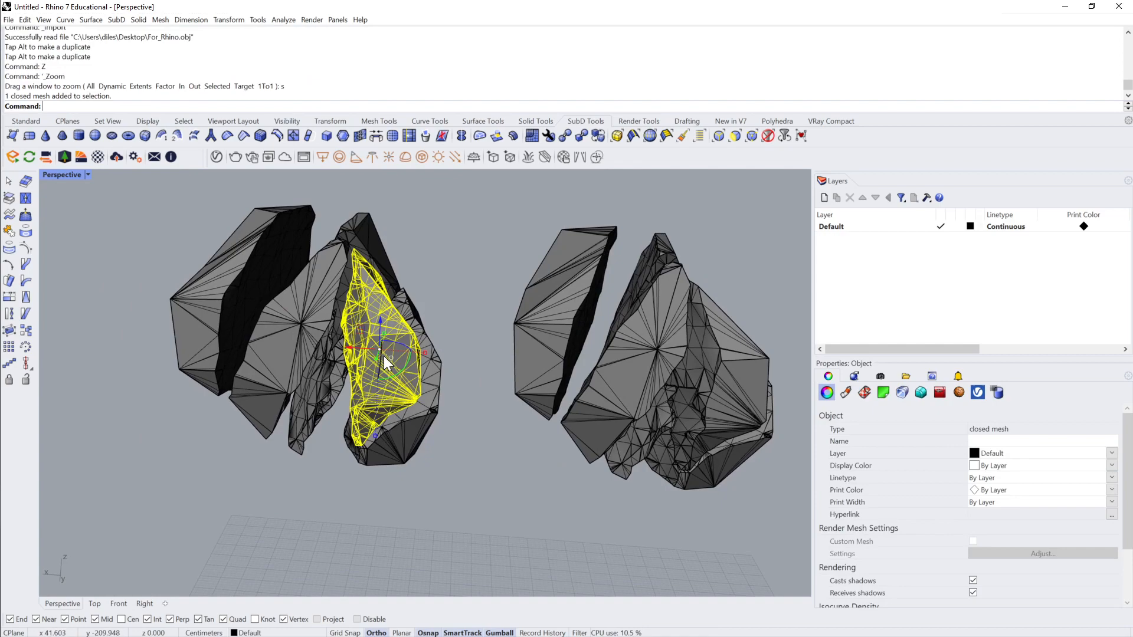
click(351, 236)
click(317, 292)
click(236, 260)
right_drag(237, 261, 306, 317)
click(270, 360)
right_drag(263, 366, 424, 234)
click(424, 234)
click(354, 322)
right_drag(354, 322, 476, 278)
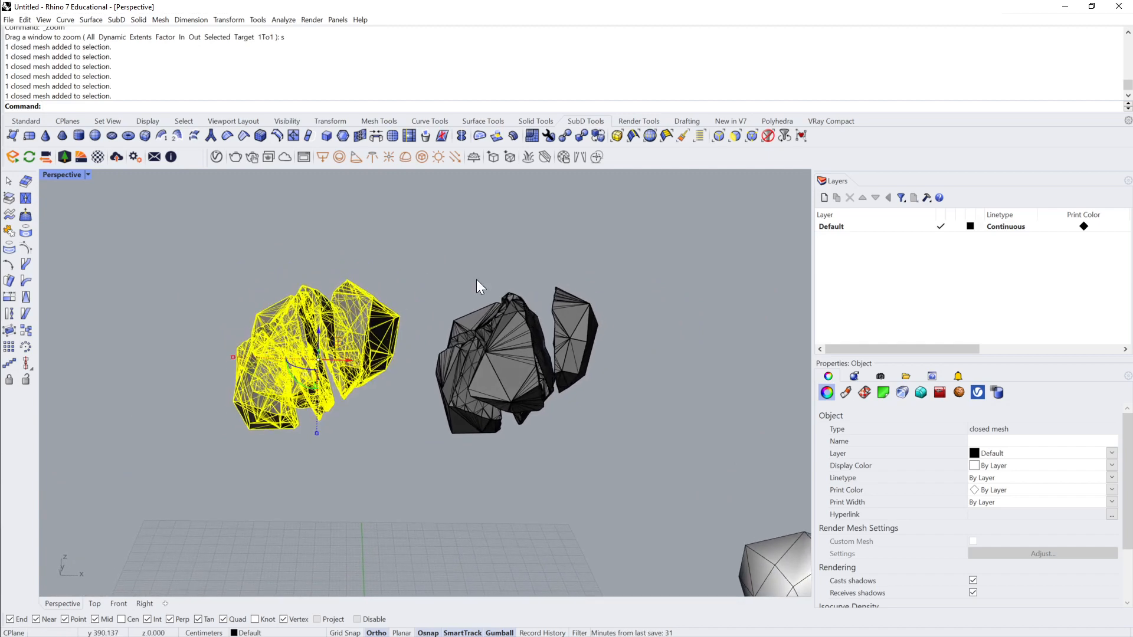
Step: Assign the Default material to all shard meshes of both imported copies and deselect them
drag(803, 214, 176, 490)
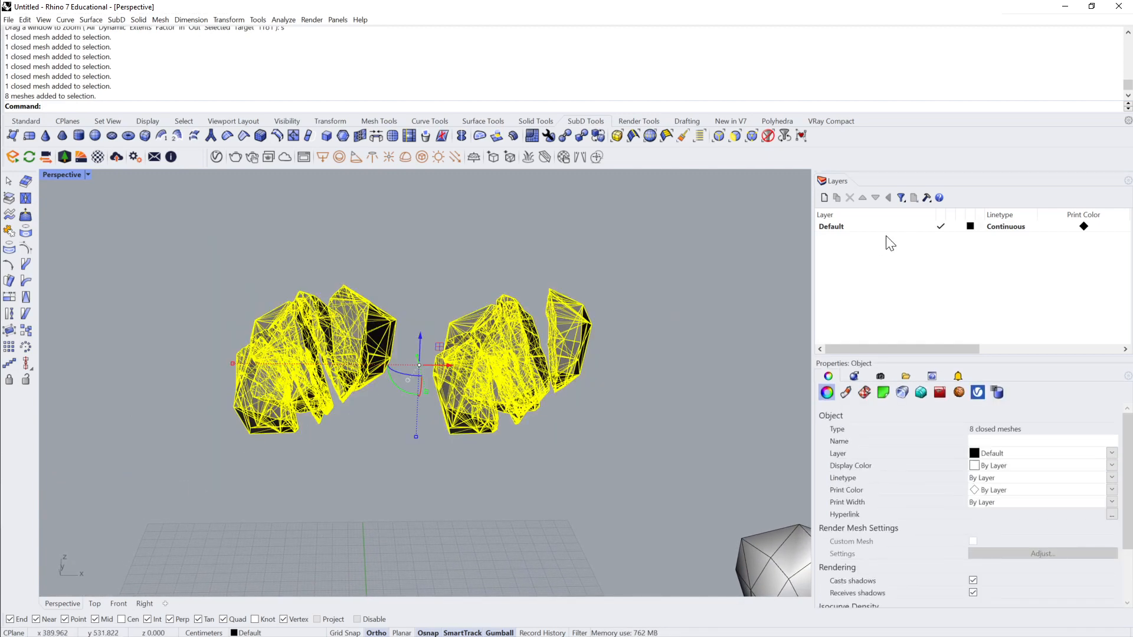
click(845, 391)
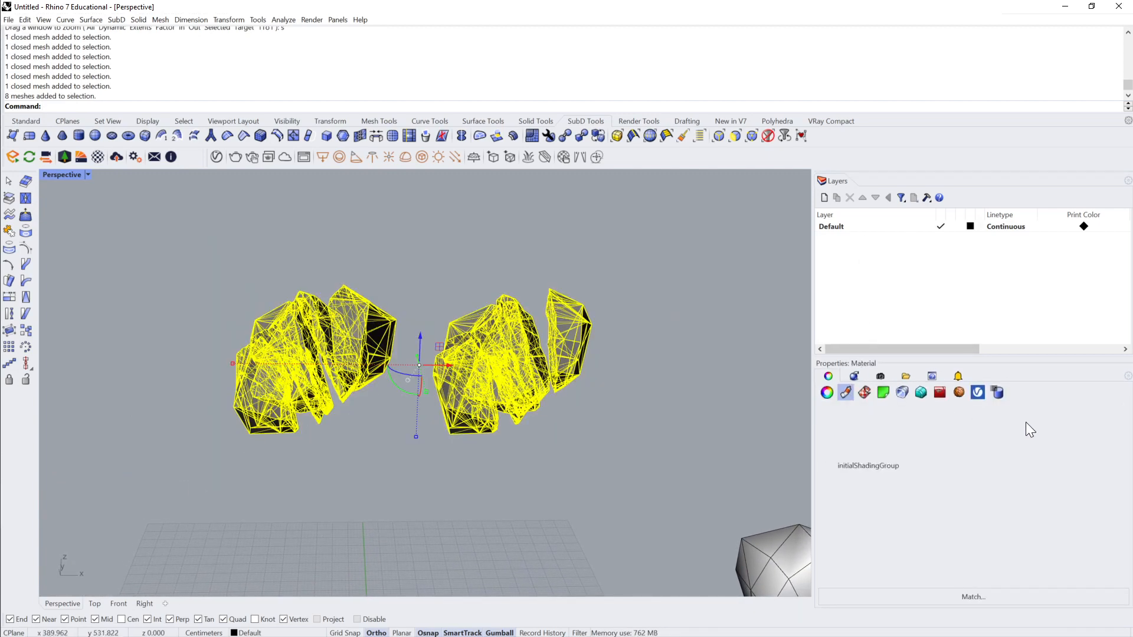
click(1124, 427)
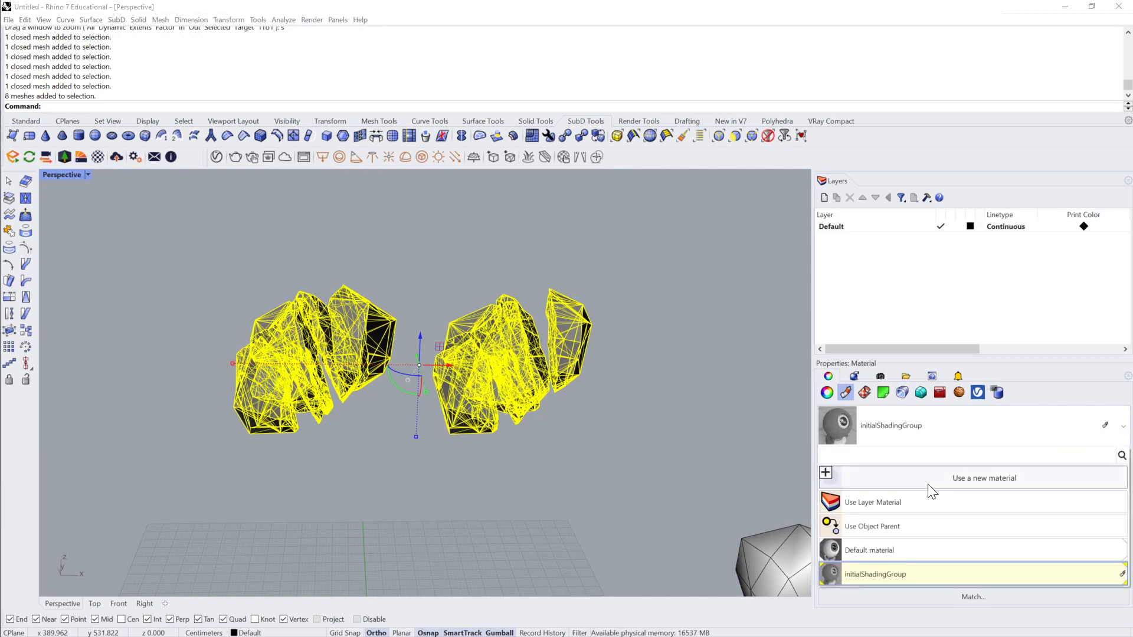
click(863, 550)
click(540, 459)
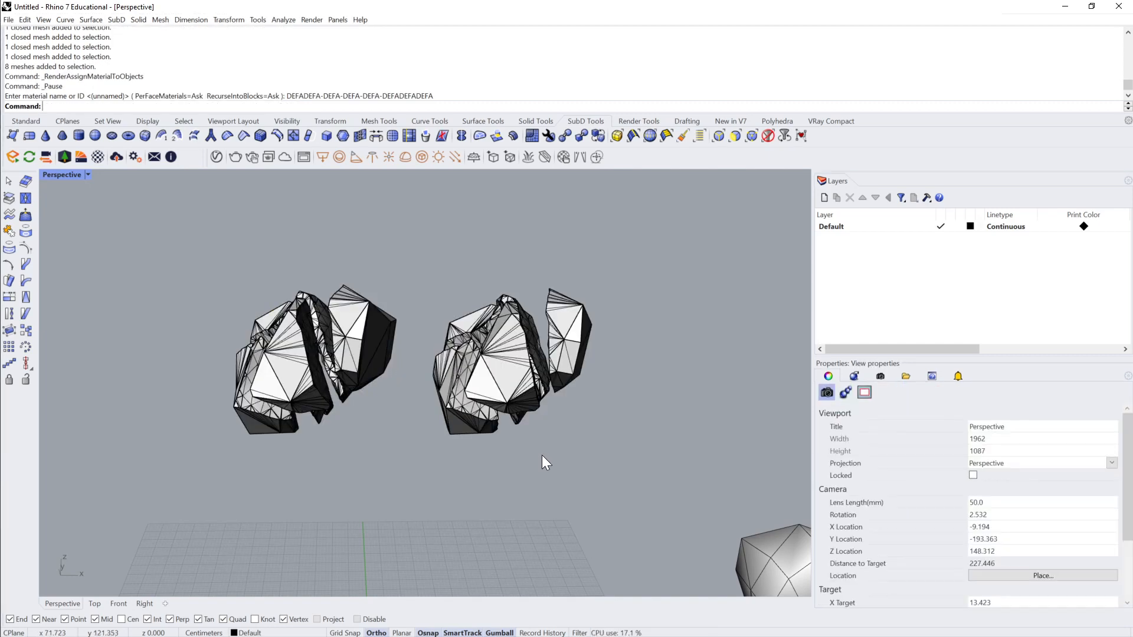
Step: Examine the imported shards up close and select individual ones to check their mesh geometry
right_drag(557, 412, 667, 425)
scroll(636, 383, up, 1)
click(635, 383)
right_drag(762, 339, 618, 317)
scroll(618, 317, up, 1)
click(618, 318)
click(566, 295)
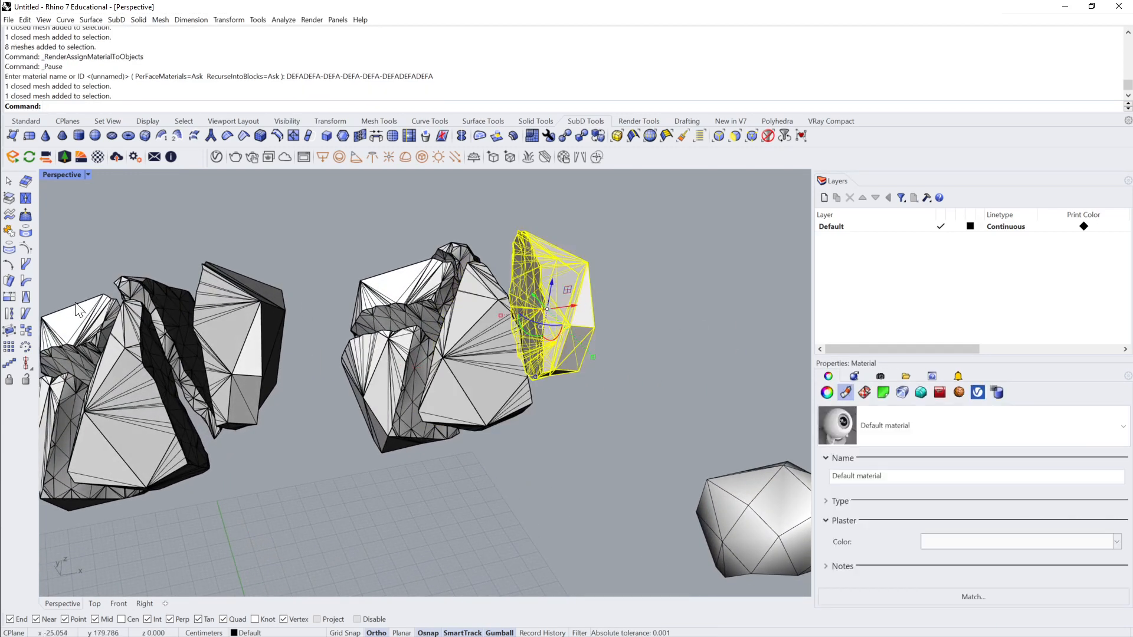
Step: Try to explode the selected single shard mesh, select a resulting piece to check it, and undo the explode
click(26, 121)
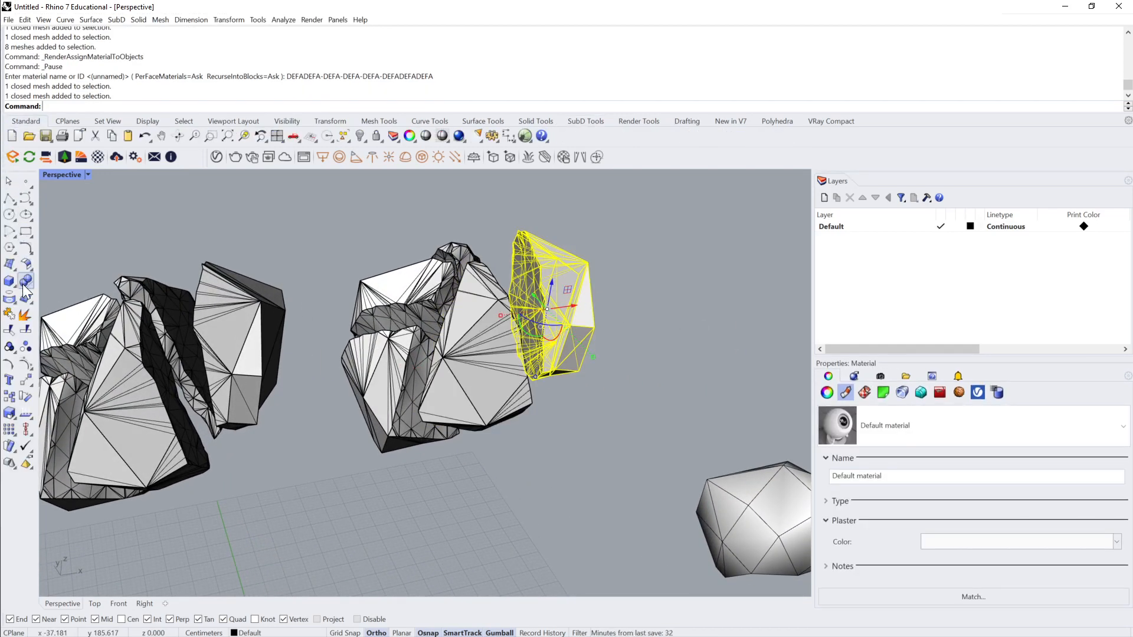
click(24, 318)
key(Escape)
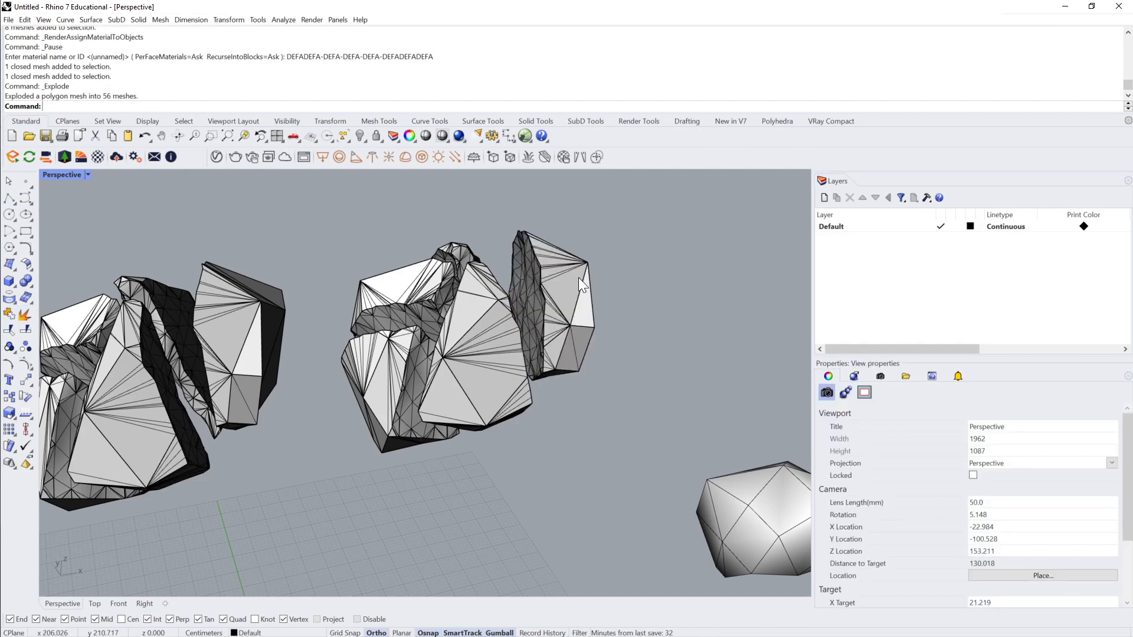
click(565, 289)
click(485, 302)
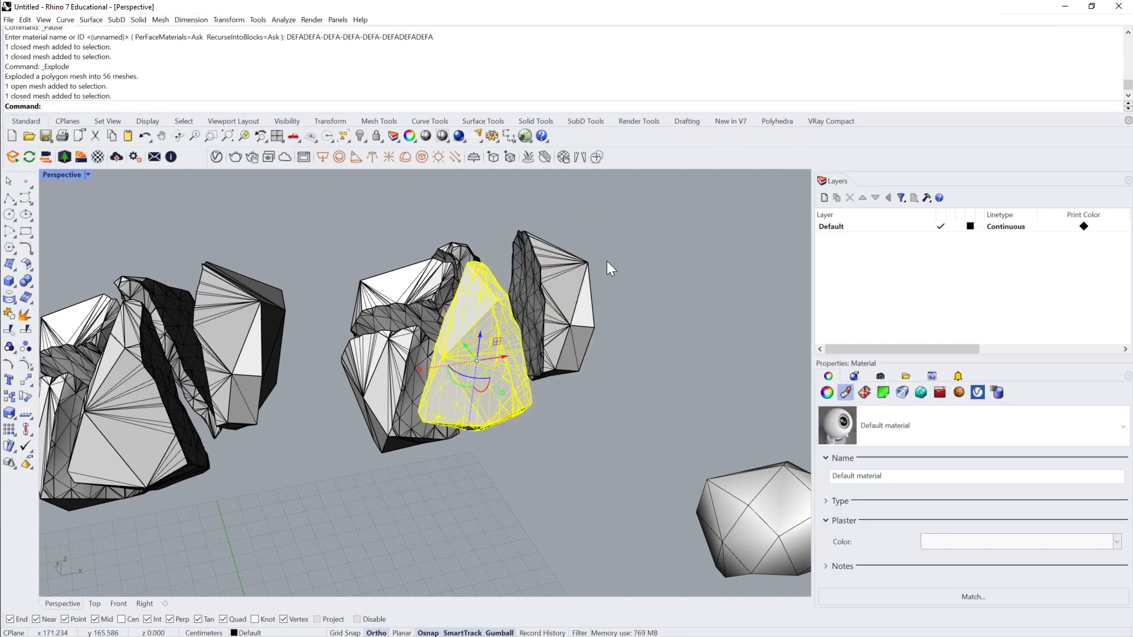
key(ctrl+z)
click(579, 283)
key(Escape)
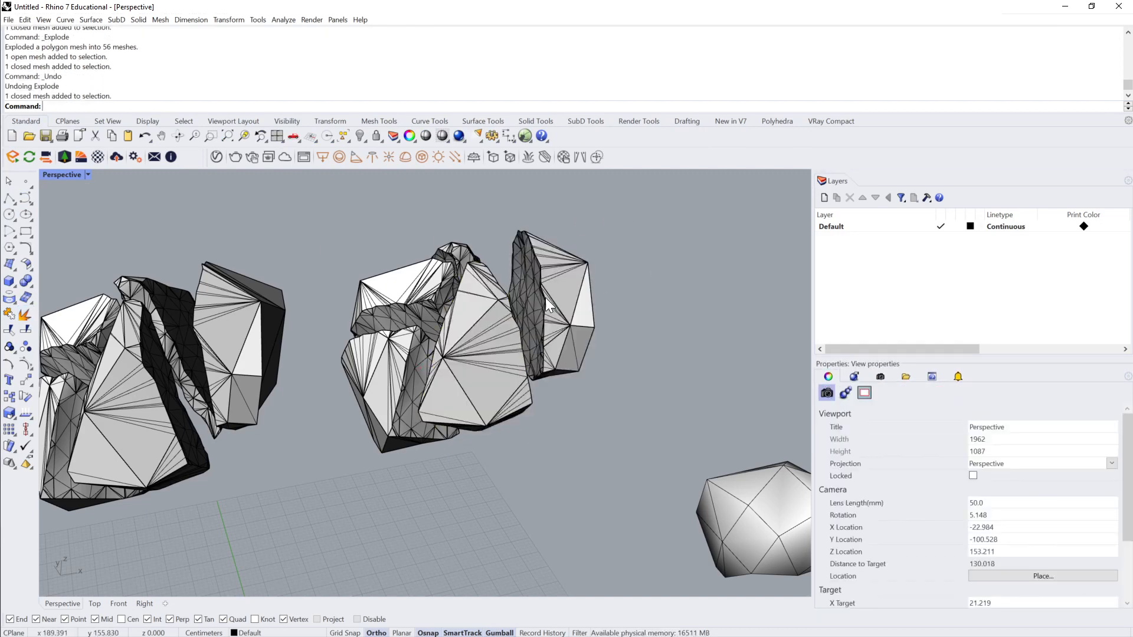
Step: Try to explode the imported copy whose shards form one joined mesh, check one resulting piece, and undo the explode
click(257, 357)
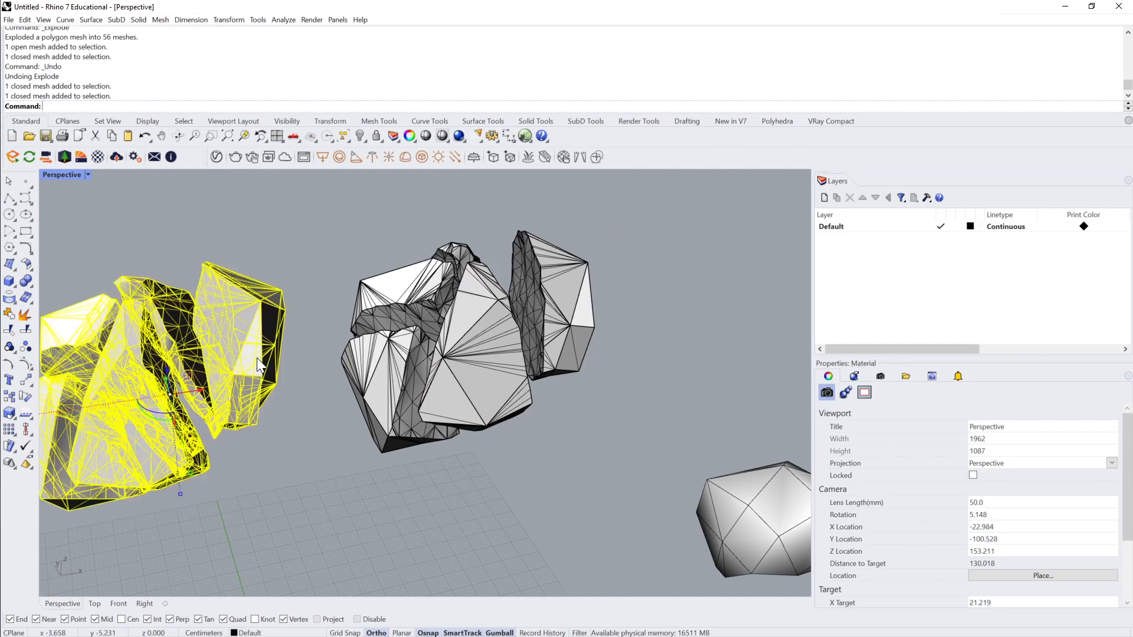
click(22, 313)
click(157, 223)
click(224, 322)
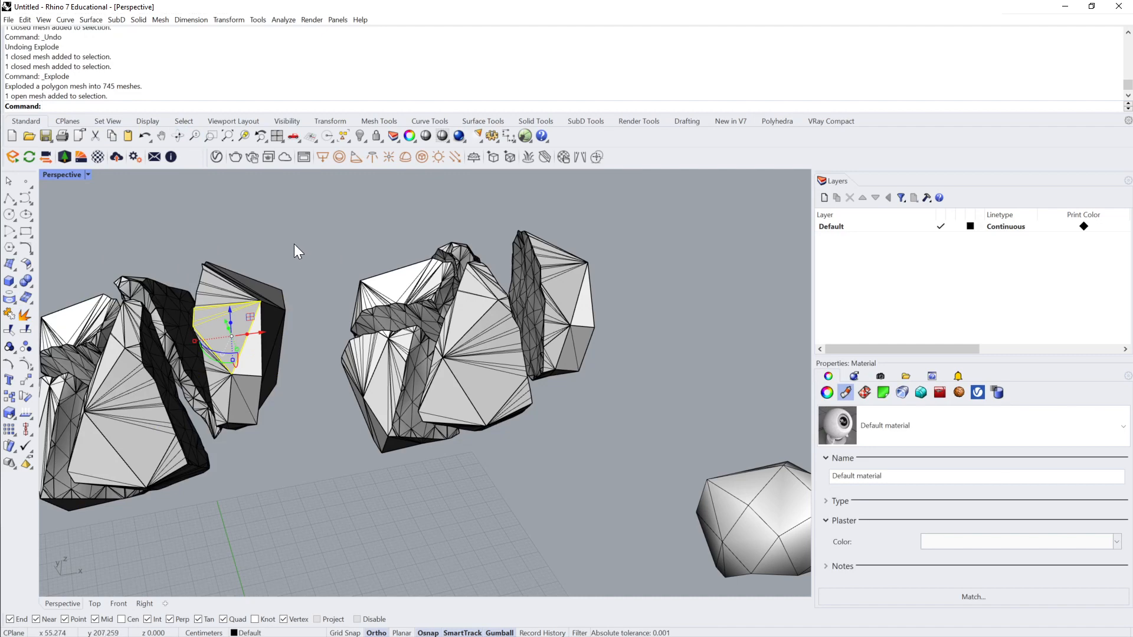
key(ctrl+z)
click(236, 302)
click(366, 246)
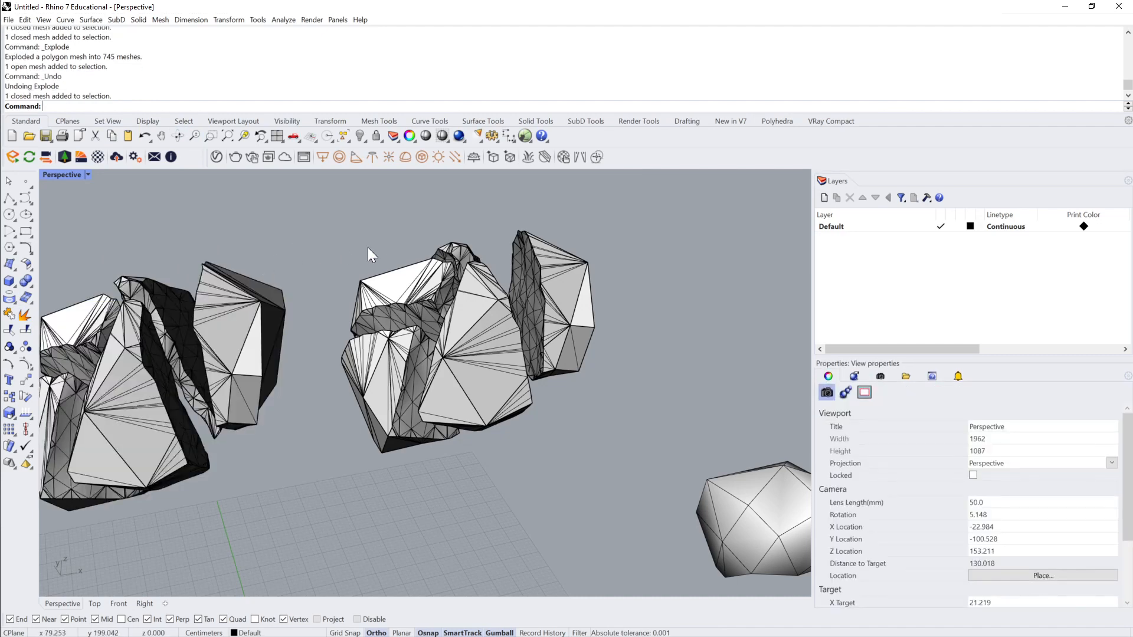
Step: Join all shard meshes of both imported copies into one disjoint mesh and deselect it
scroll(369, 247, down, 3)
right_drag(368, 247, 390, 278)
scroll(458, 265, down, 1)
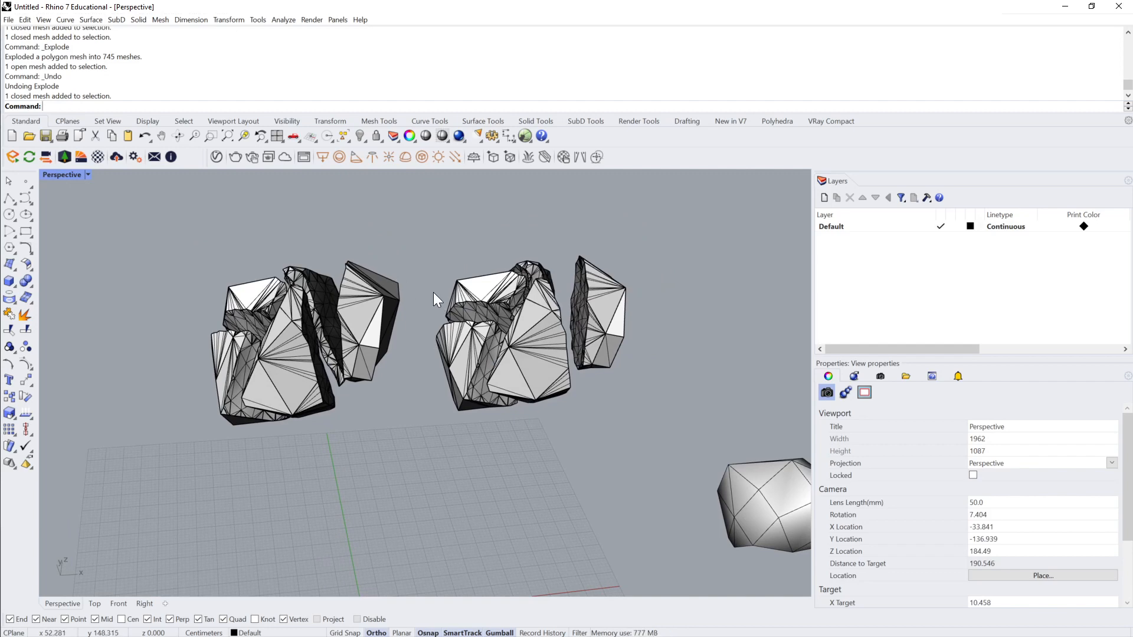
click(466, 299)
drag(669, 207, 586, 267)
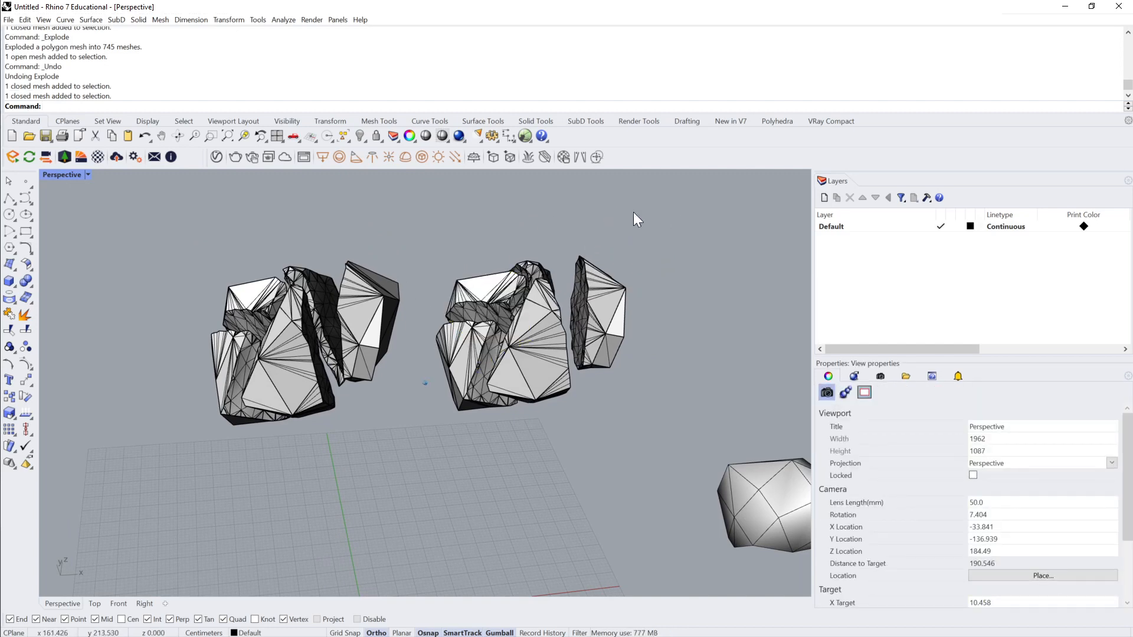
click(600, 295)
drag(797, 202, 145, 436)
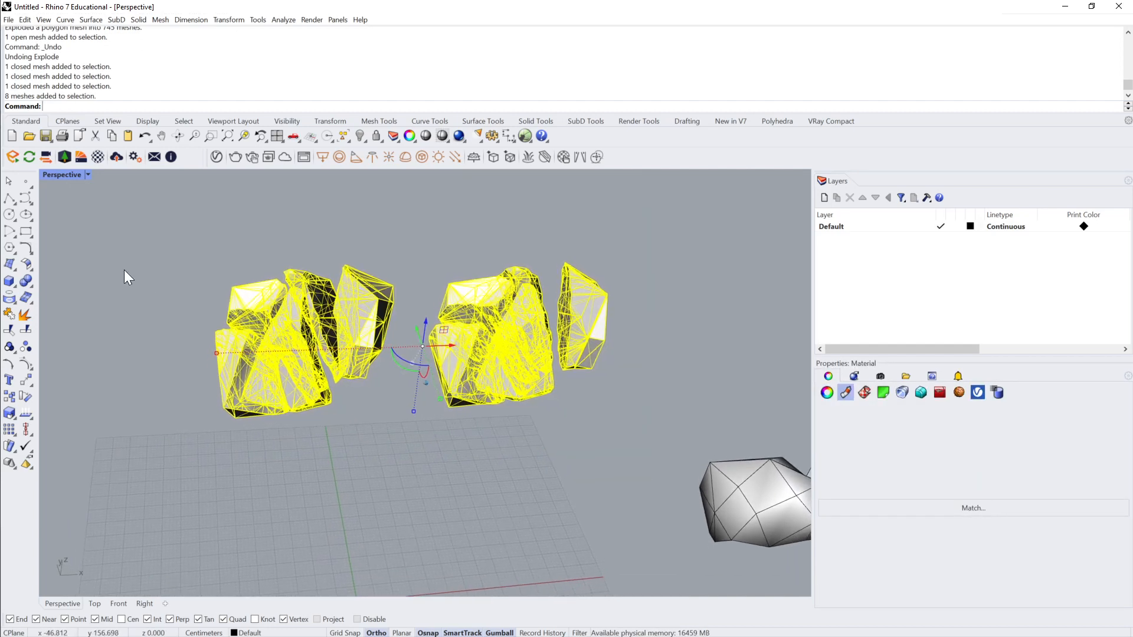
click(25, 317)
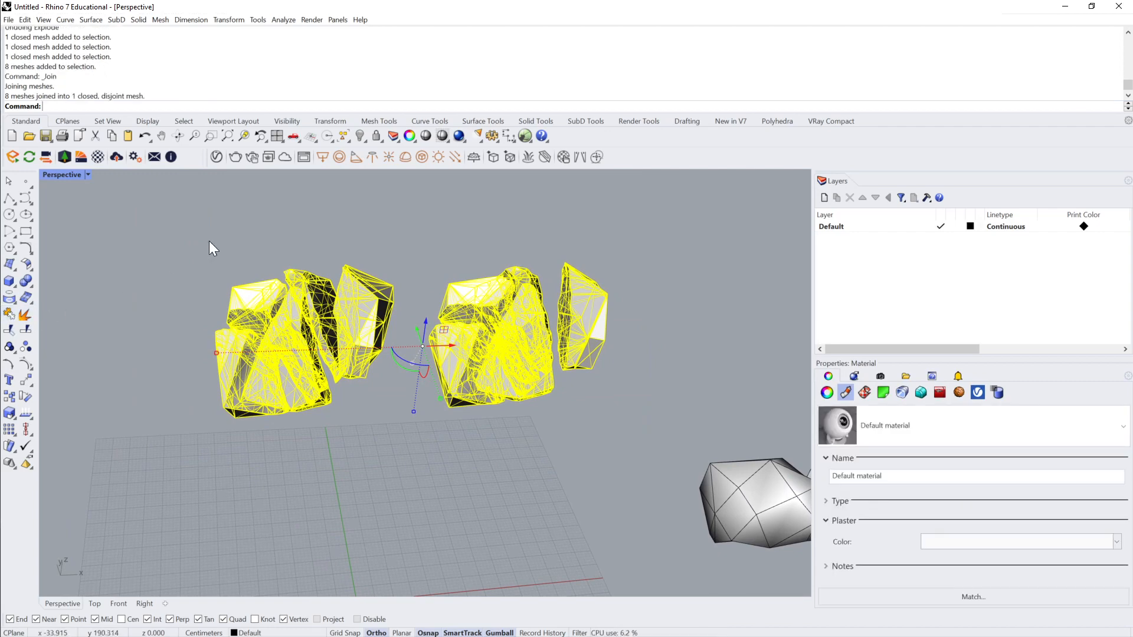
click(384, 251)
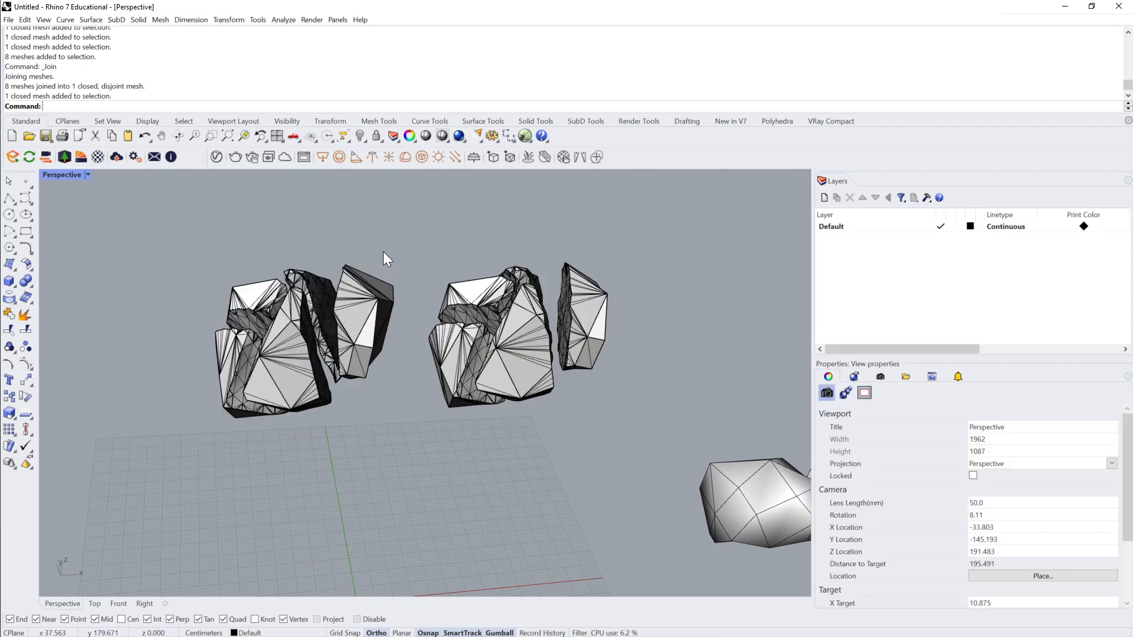
text(WeldVertices)
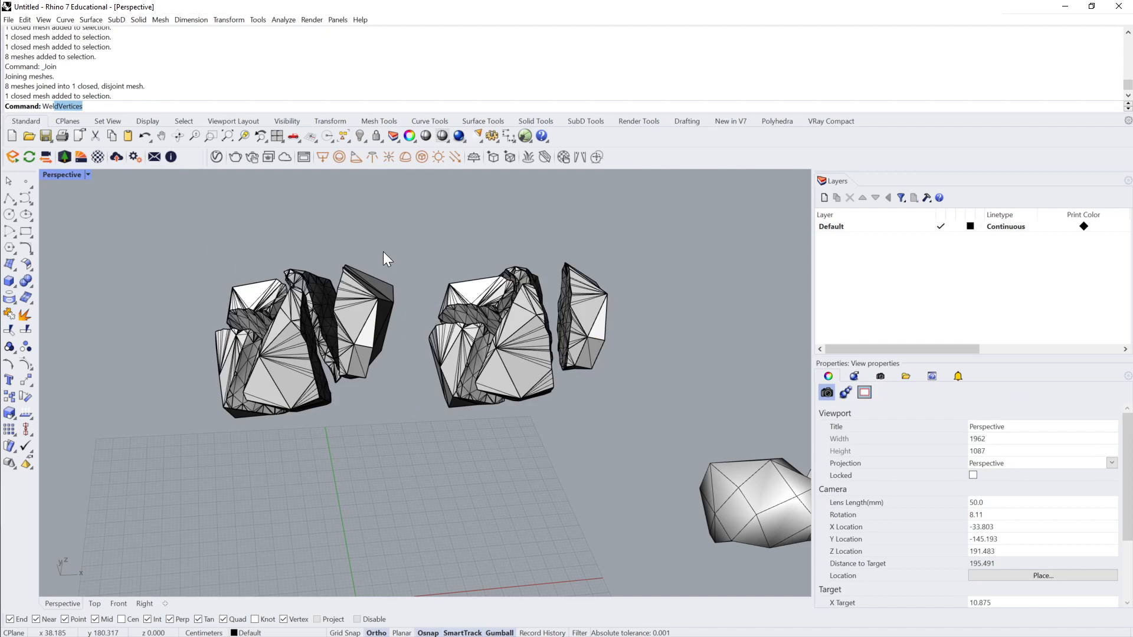
key(Return)
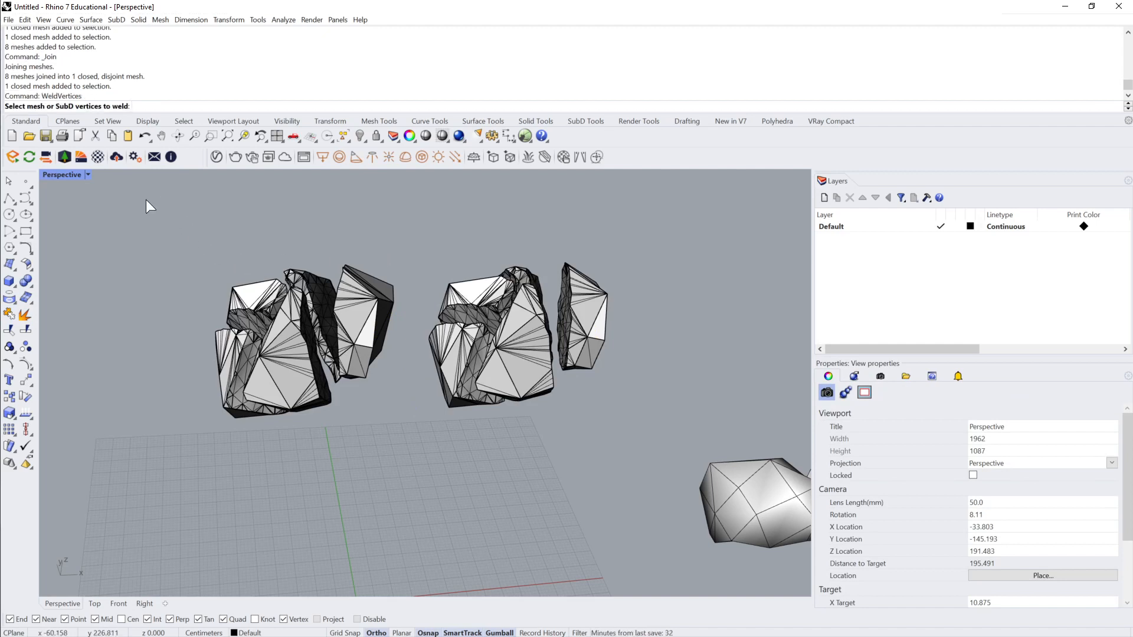
key(Escape)
text(Se)
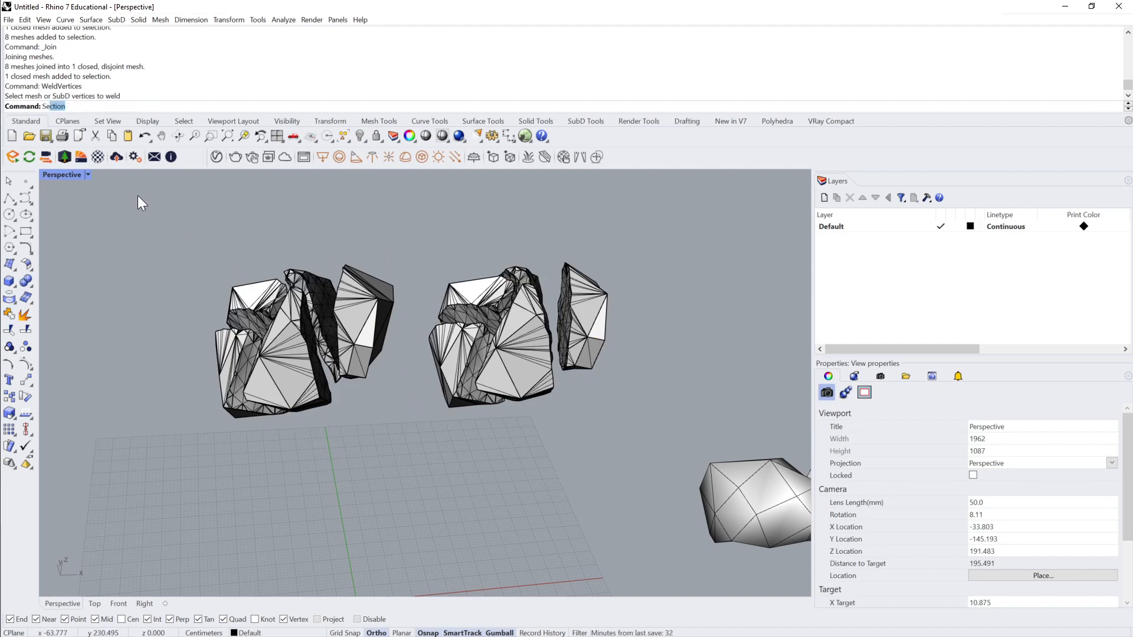
key(BackSpace)
key(BackSpace)
Step: Weld all vertices of the joined shard mesh with the WeldVertices command
text(Wel)
click(90, 108)
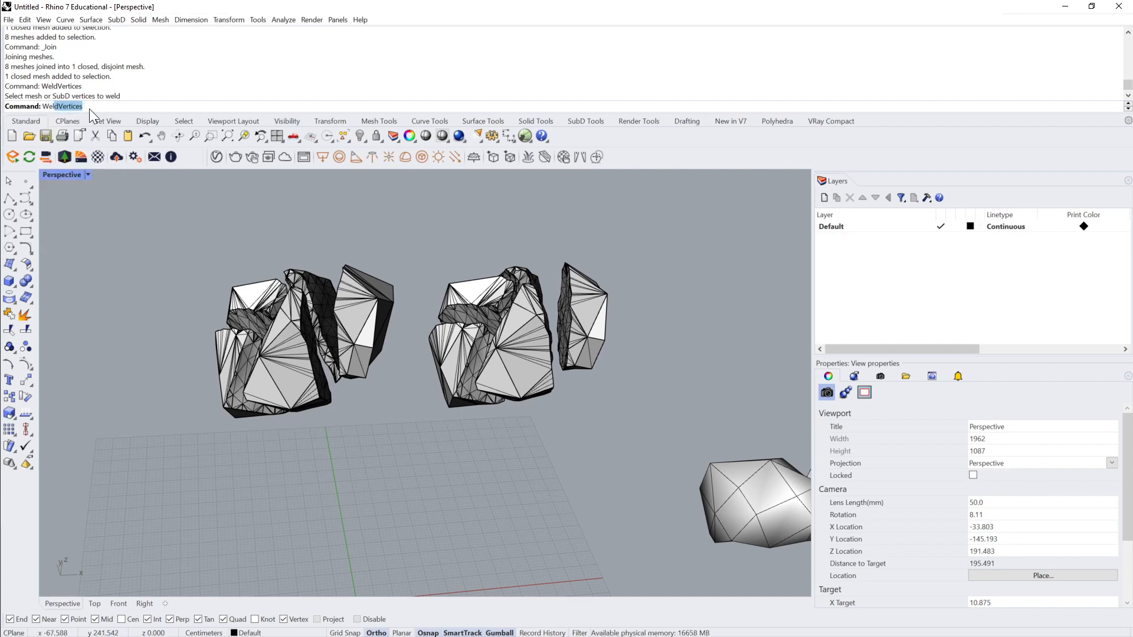
key(Return)
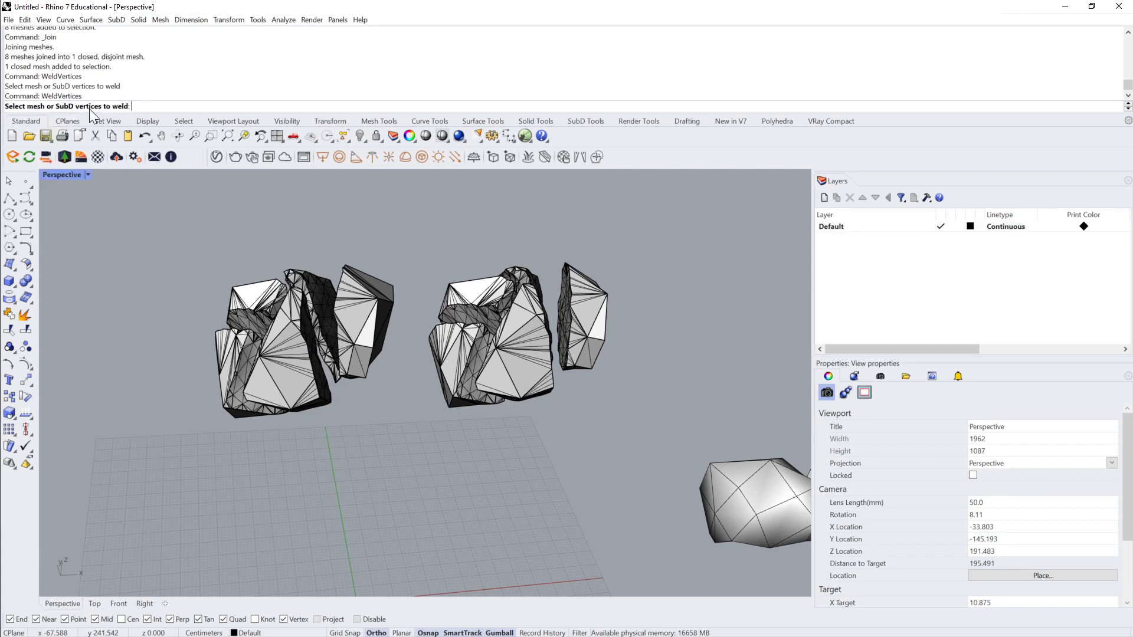
drag(152, 223, 649, 501)
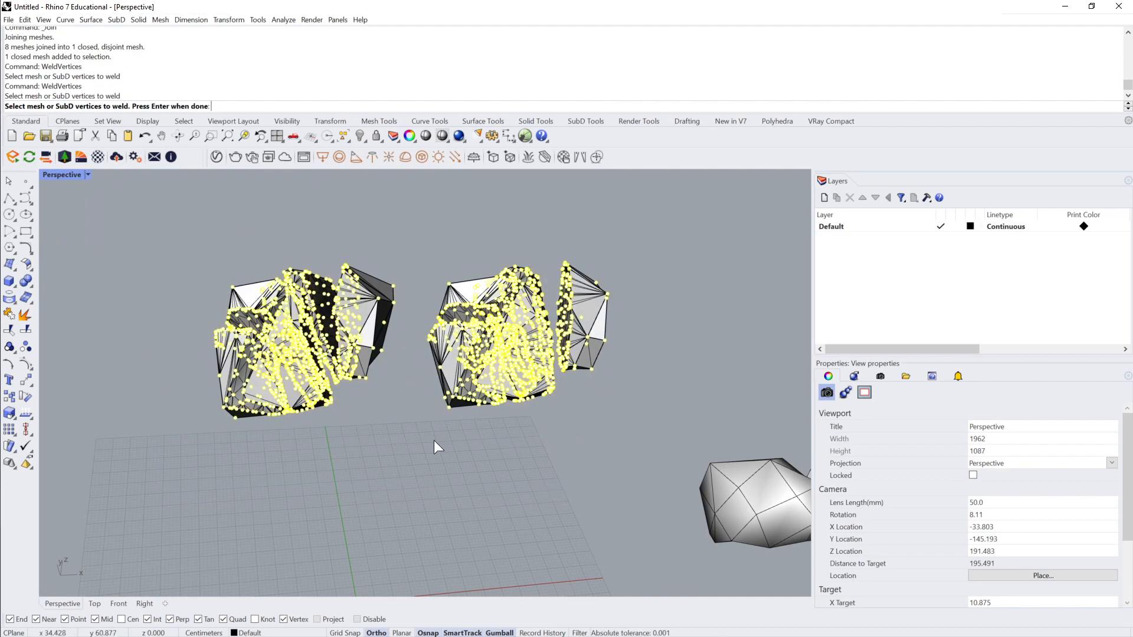
key(Return)
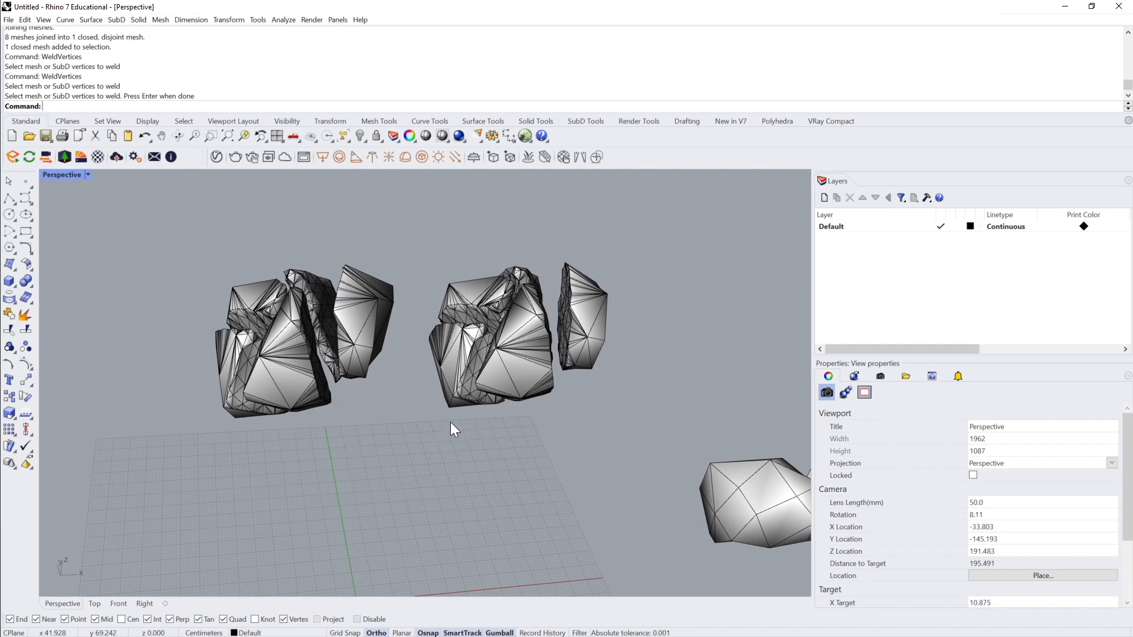
Step: Explode the welded mesh into separate shards and select several shards of one copy to check them
click(505, 272)
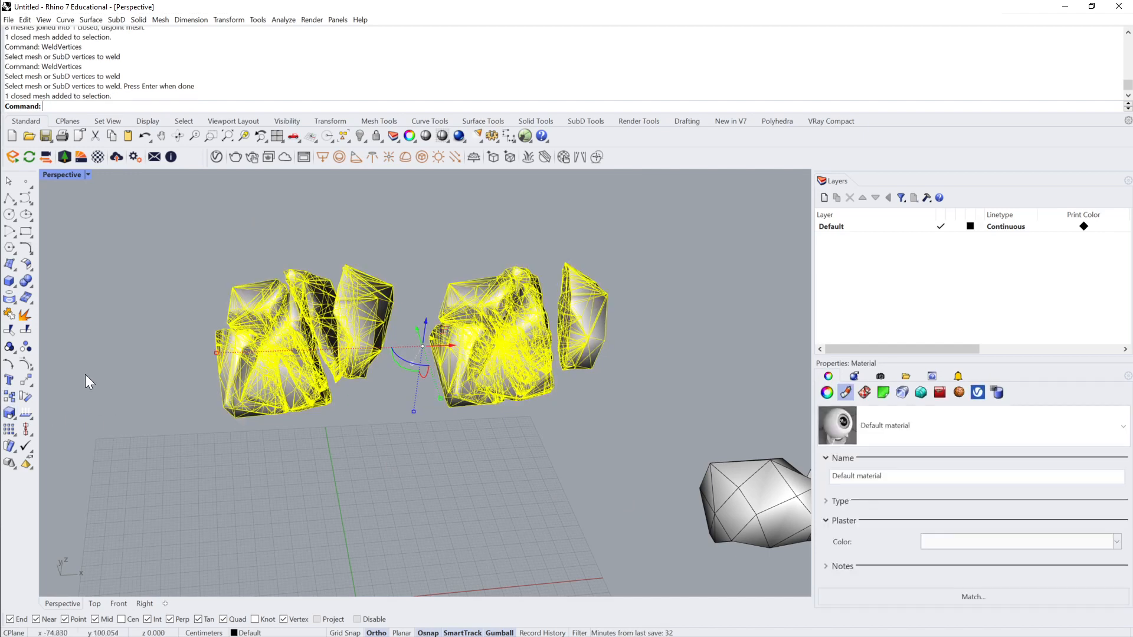
click(29, 312)
click(544, 338)
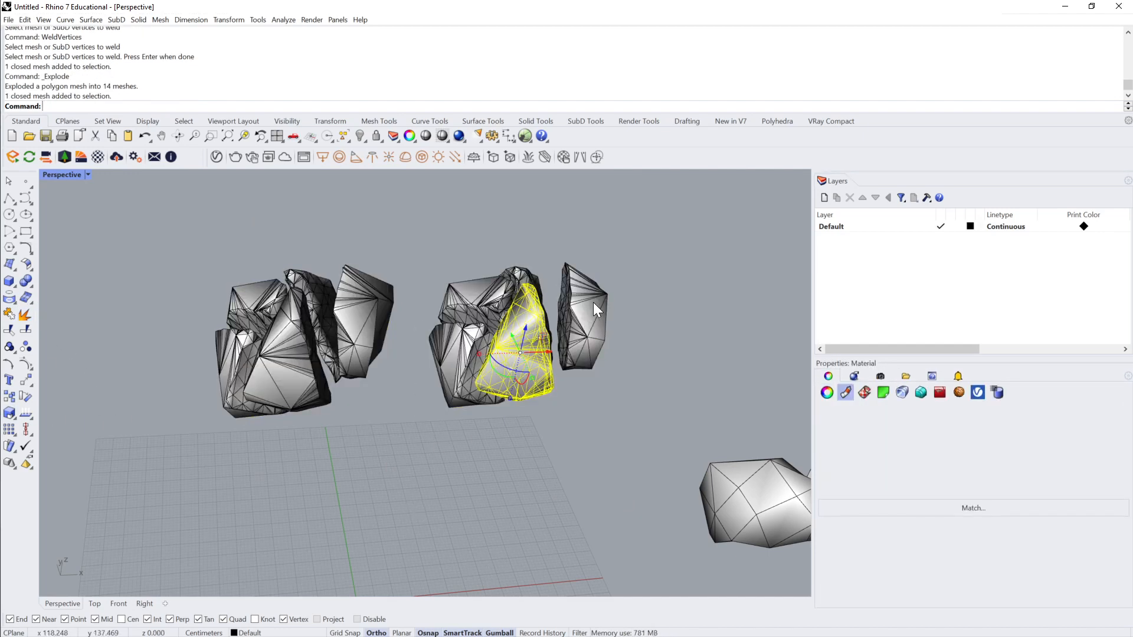
click(593, 302)
click(515, 286)
click(469, 391)
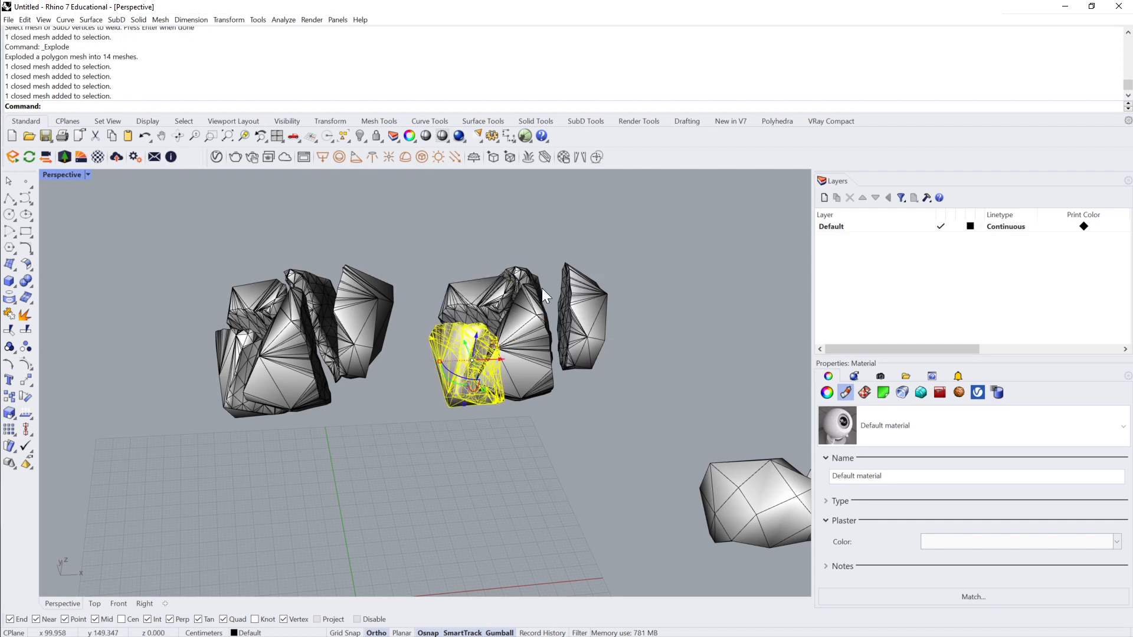
Step: Select the shards of the other copy one after another to check that each is its own mesh
click(342, 317)
click(313, 279)
click(250, 300)
click(247, 411)
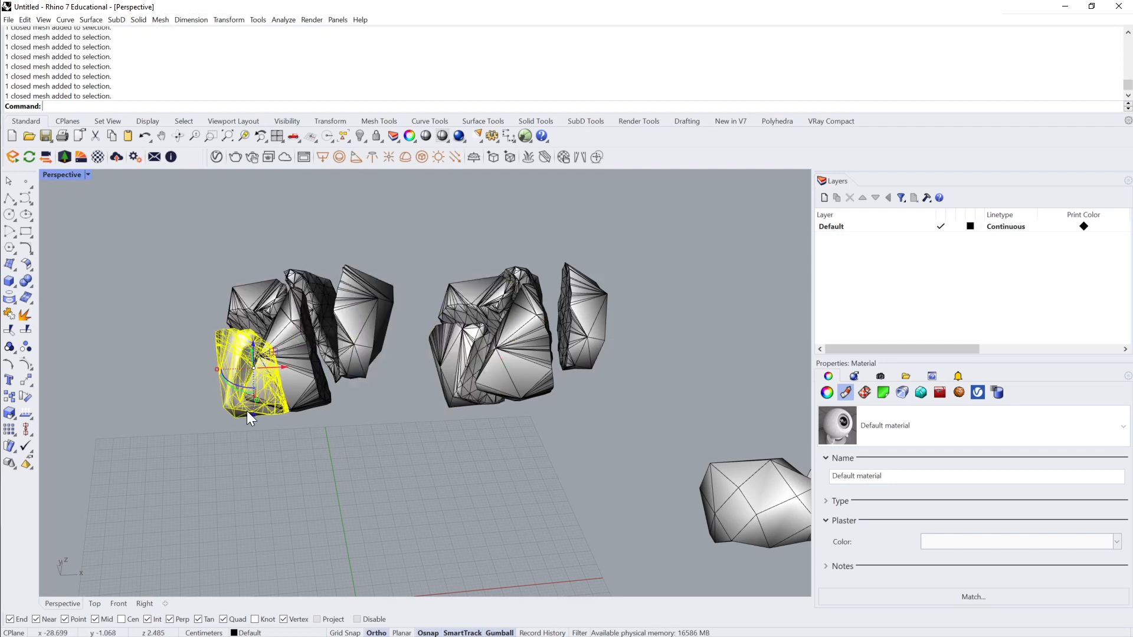
click(292, 371)
click(378, 280)
click(398, 222)
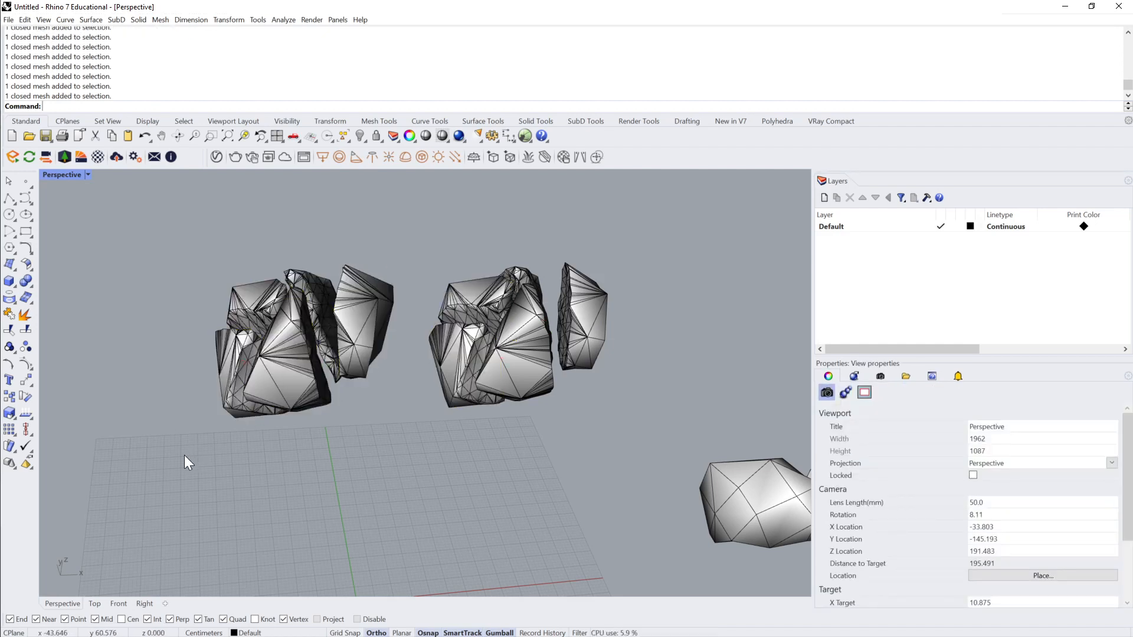
Step: Delete all shards of one of the two copies and zoom to the remaining copy
drag(411, 206, 151, 459)
key(Delete)
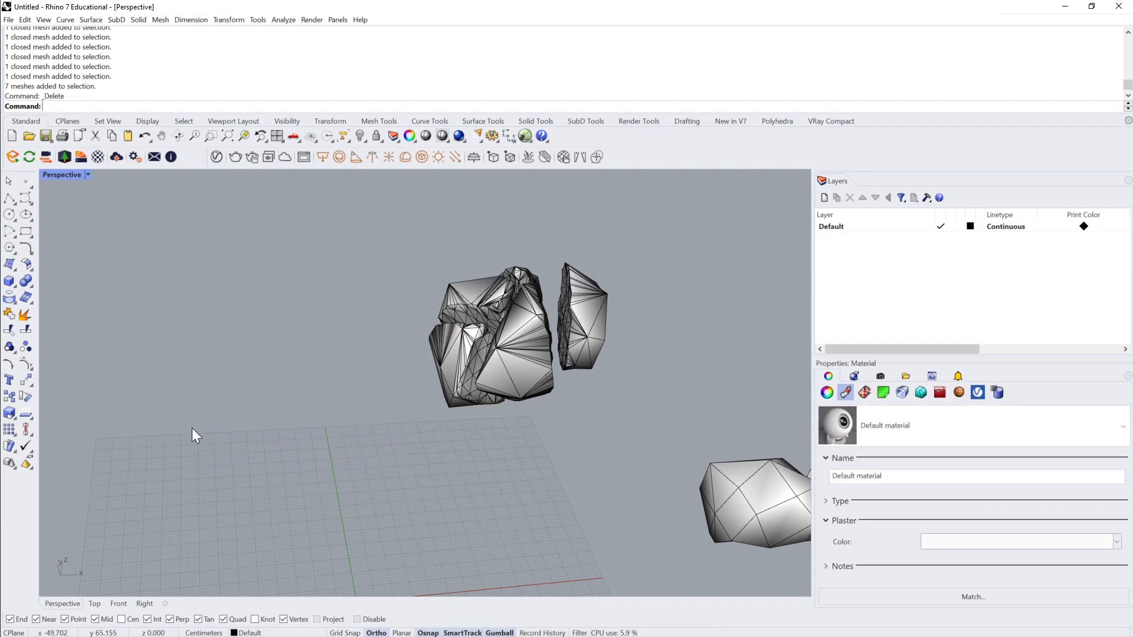
drag(656, 210, 384, 437)
click(567, 468)
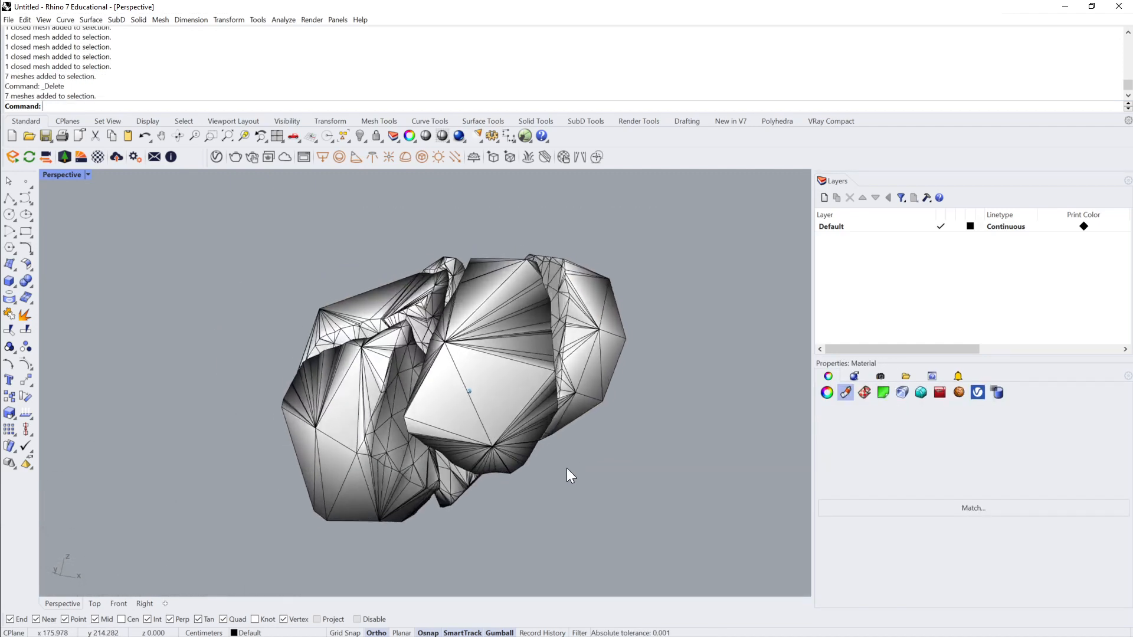
Step: Hide the SubD and the unbroken mesh that lie beside the construction grid, keeping only the shards visible
right_drag(566, 468, 431, 434)
scroll(326, 403, down, 6)
scroll(431, 434, down, 6)
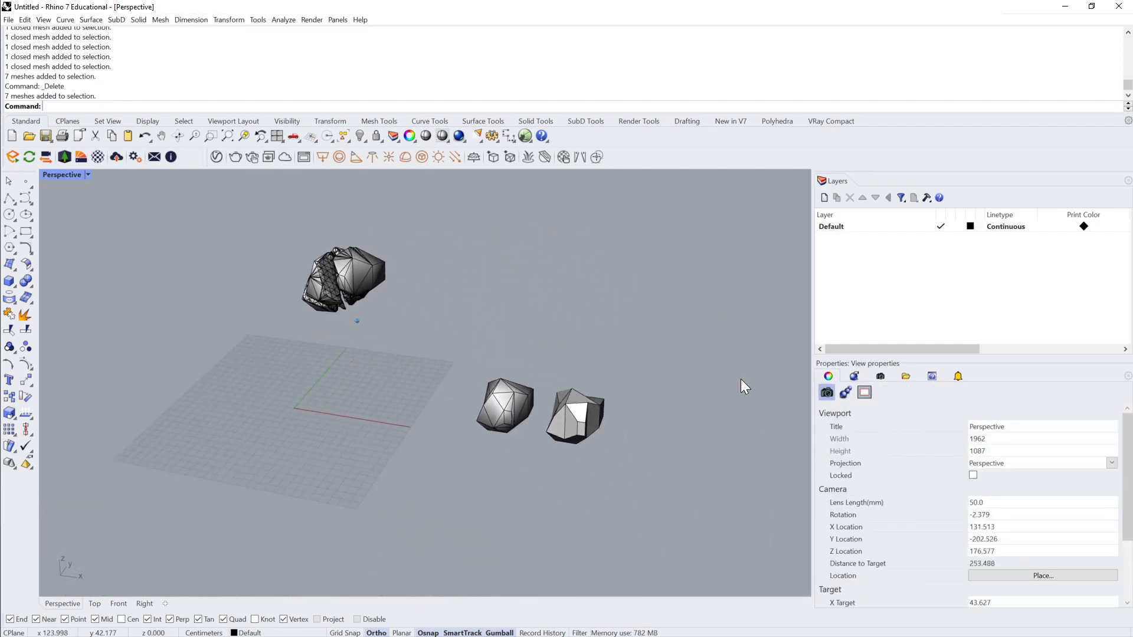
drag(791, 334, 472, 494)
key(ctrl+h)
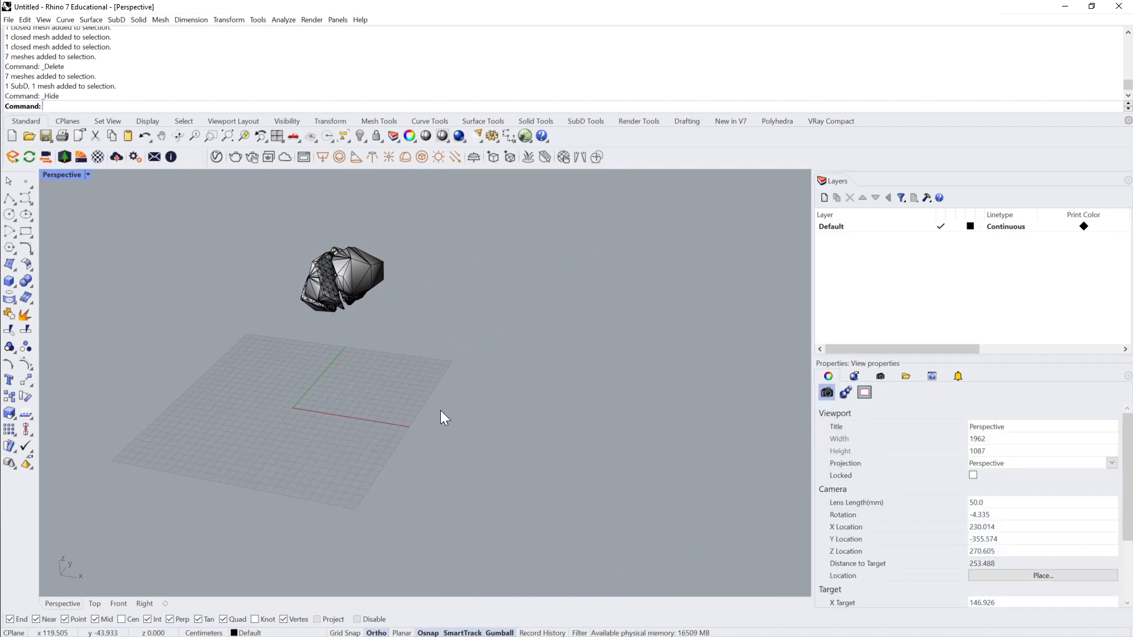
Step: Select all remaining shards, move them down closer to the construction grid near its origin, and deselect them
drag(412, 225, 319, 342)
right_drag(392, 317, 394, 318)
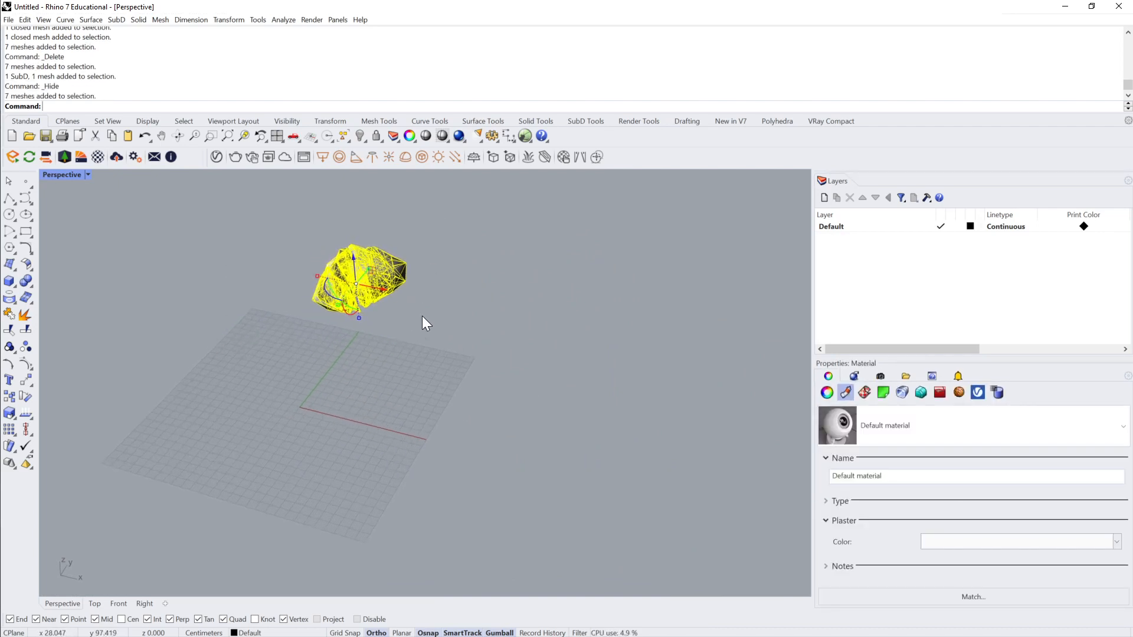
right_drag(422, 317, 445, 333)
click(472, 301)
drag(530, 232, 416, 321)
right_drag(416, 322, 437, 290)
drag(434, 284, 393, 300)
right_drag(519, 348, 558, 323)
click(538, 314)
scroll(540, 316, up, 3)
drag(569, 238, 430, 343)
right_drag(437, 331, 458, 270)
drag(425, 307, 425, 367)
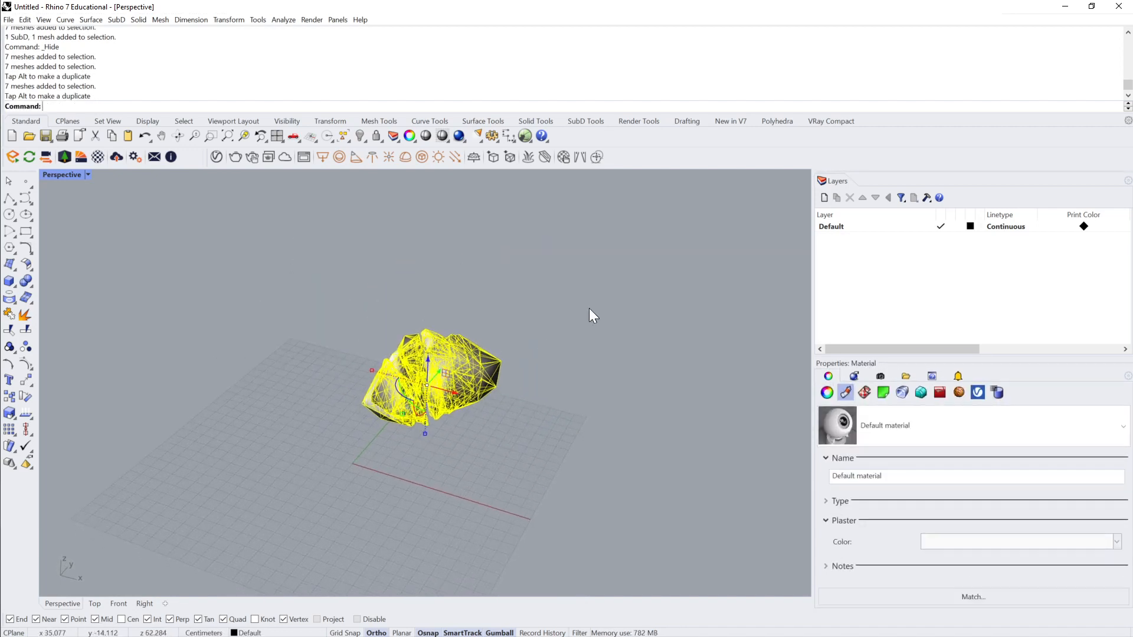
click(588, 310)
right_drag(557, 343, 526, 326)
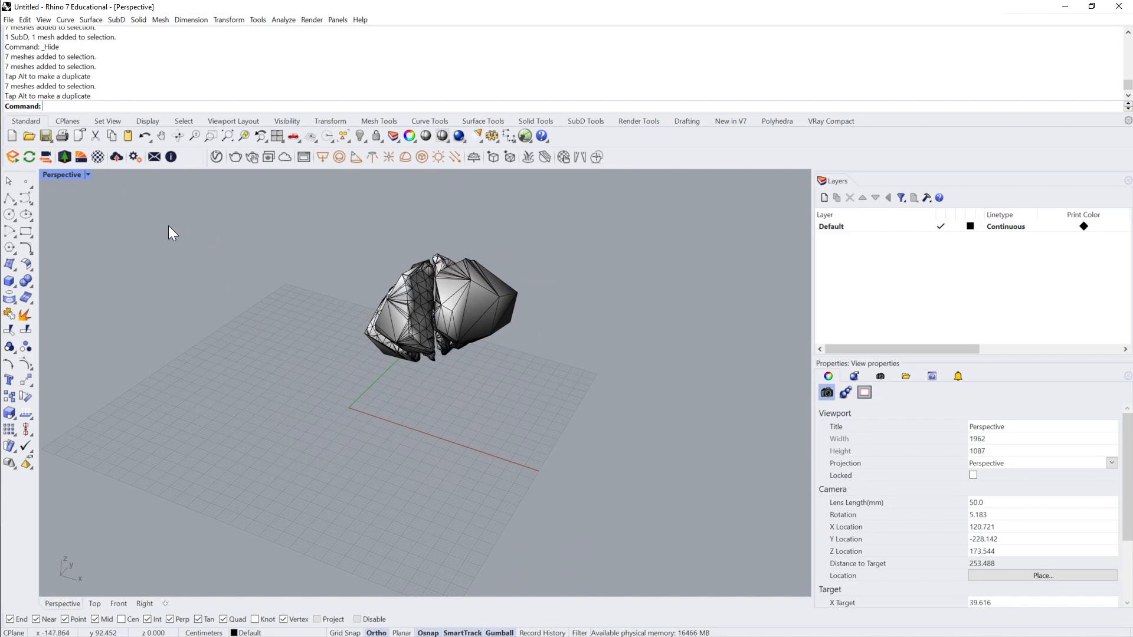
Step: Draw a large circle centred at 0,0,0 on the construction plane beneath the shards and select it
click(10, 214)
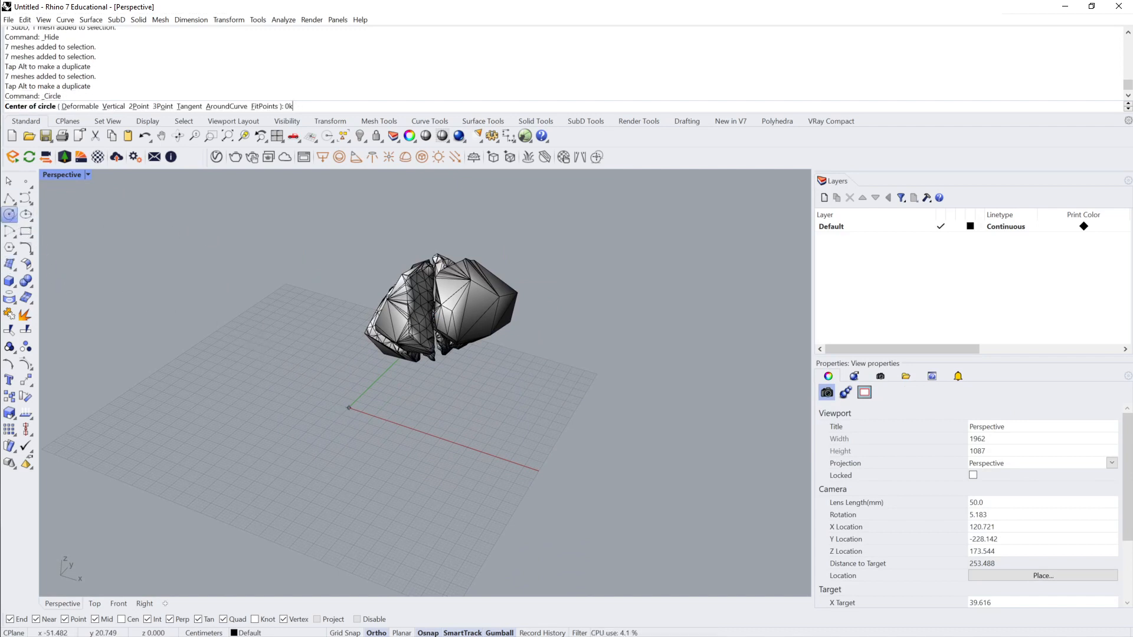
text(0,0,0)
key(Return)
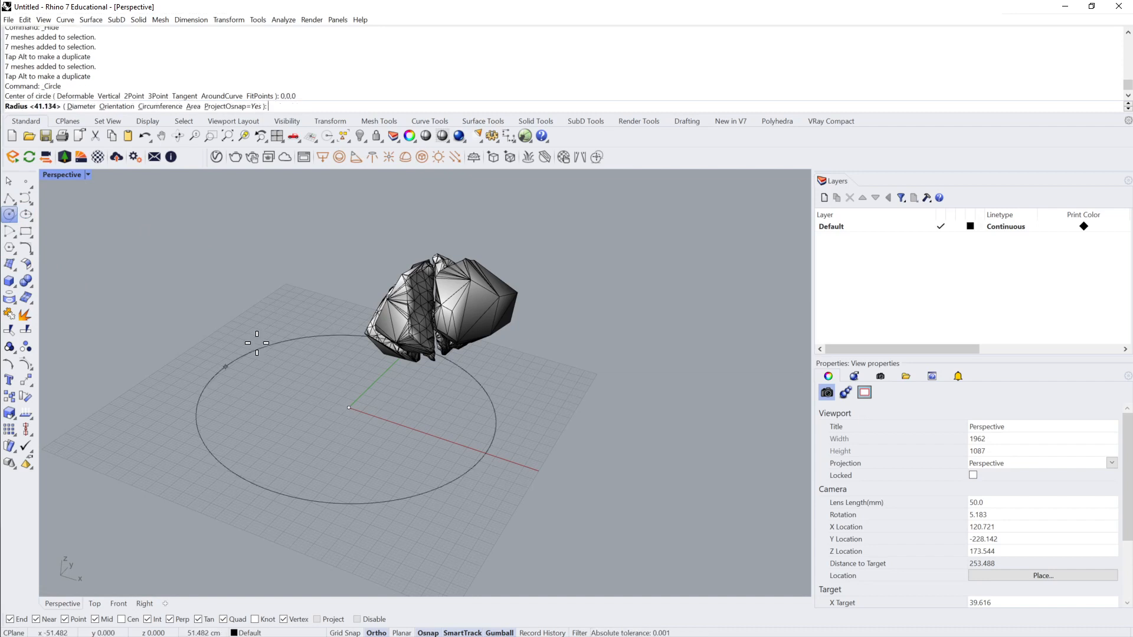
click(246, 320)
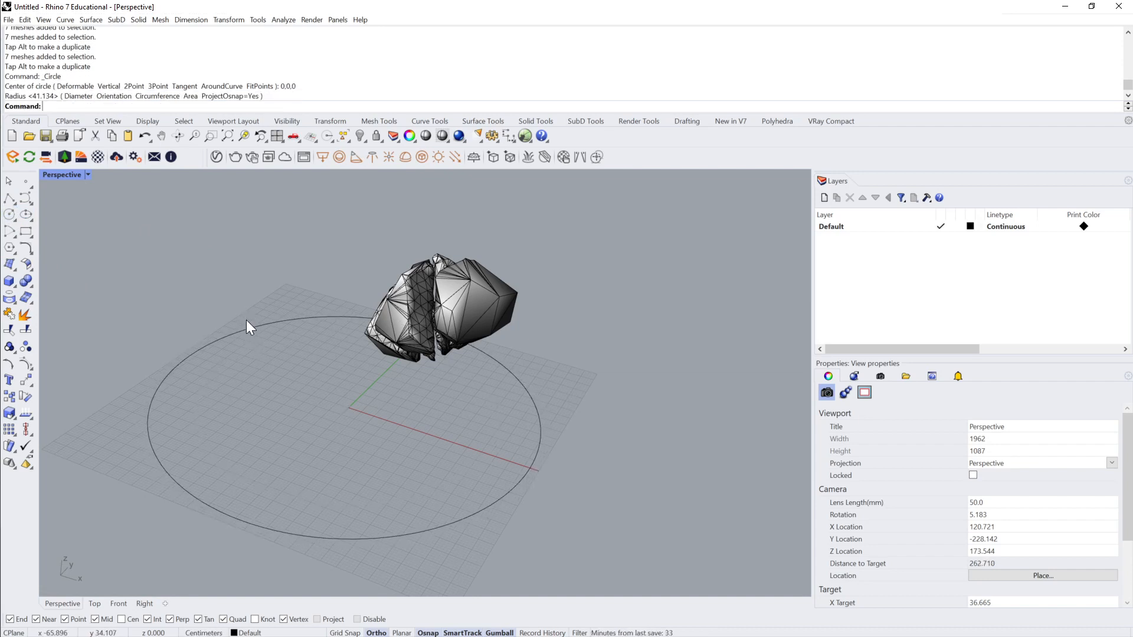
click(324, 315)
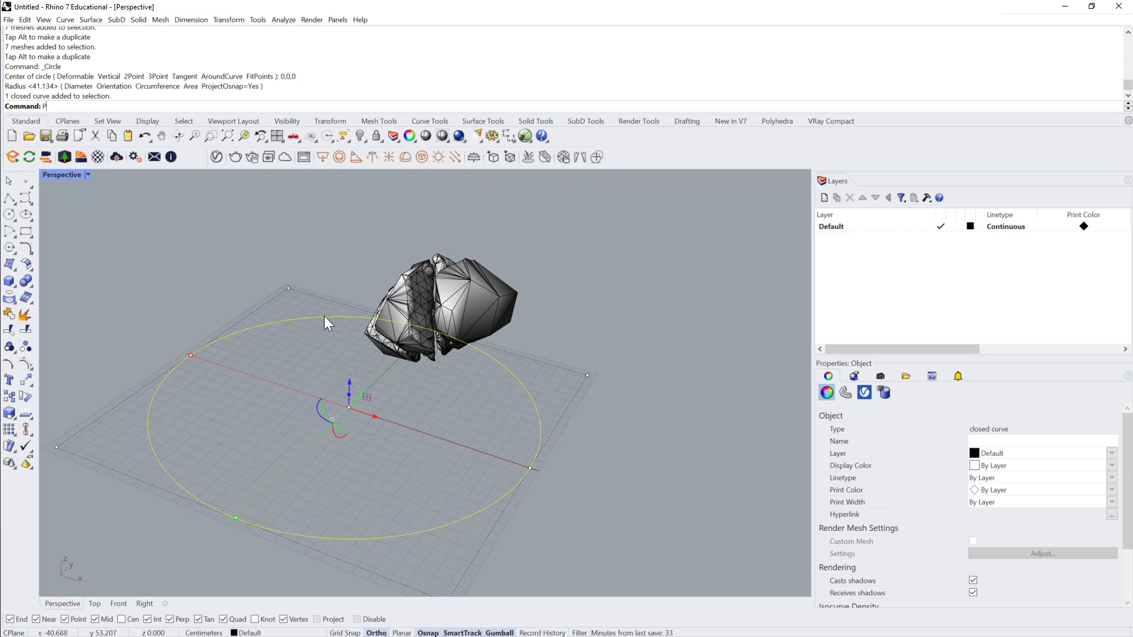
Step: Create a planar surface from the large circle, then delete the circle curve and clear the selection
text(PlanarSrf)
key(Return)
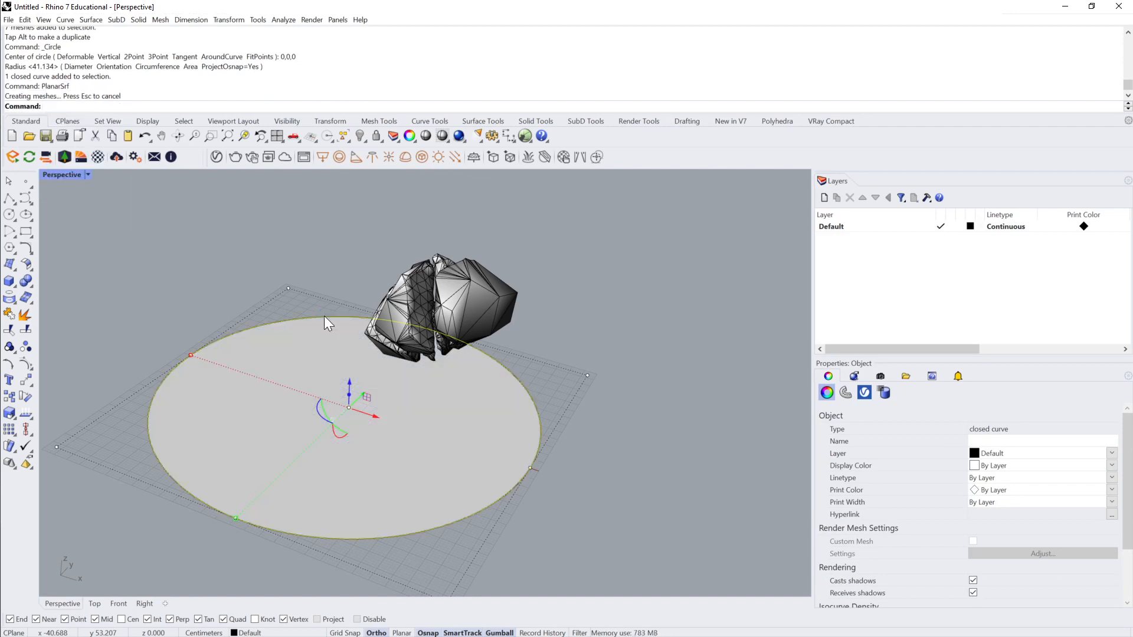
key(Delete)
click(467, 291)
click(485, 235)
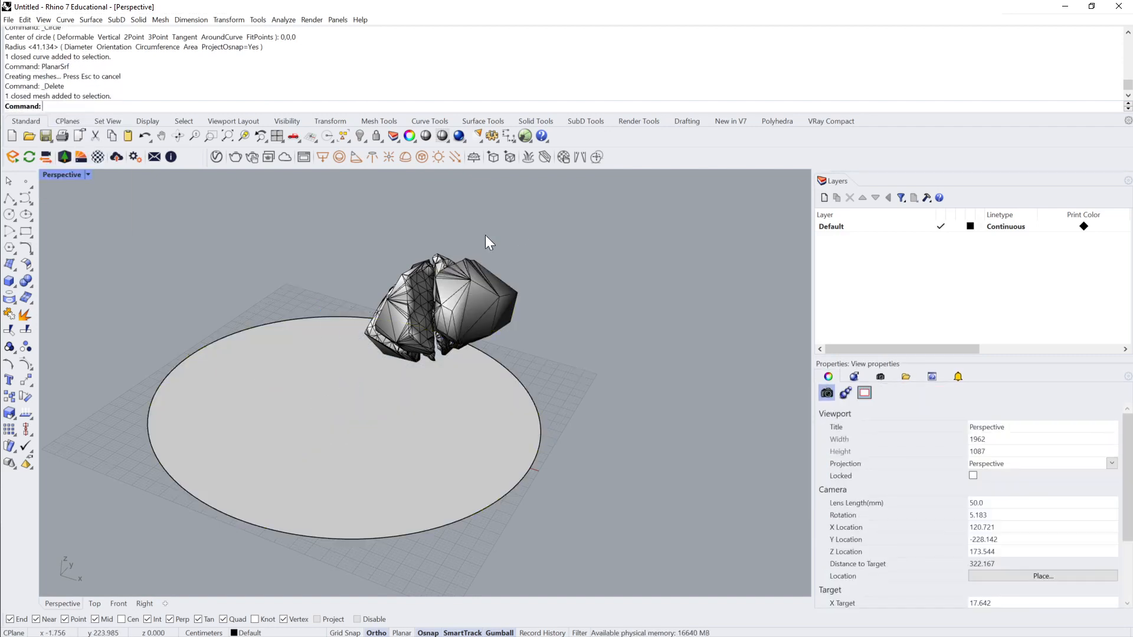
Step: Select all seven shards and generate a solid bounding box around them
drag(320, 195, 531, 360)
text(BoundingBox)
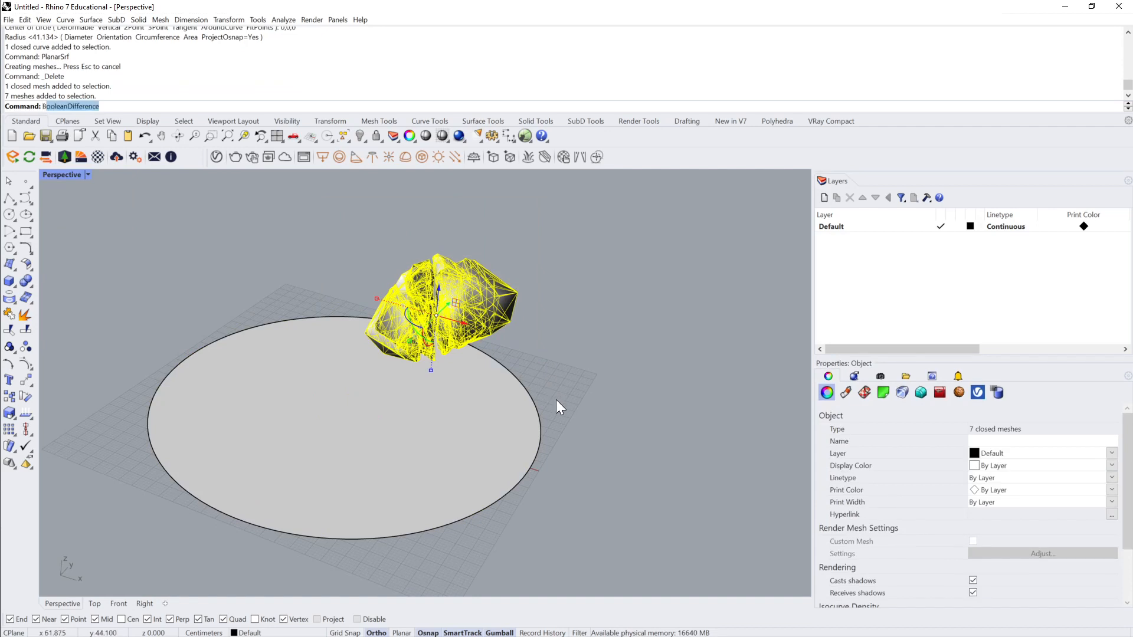
key(Return)
key(Return)
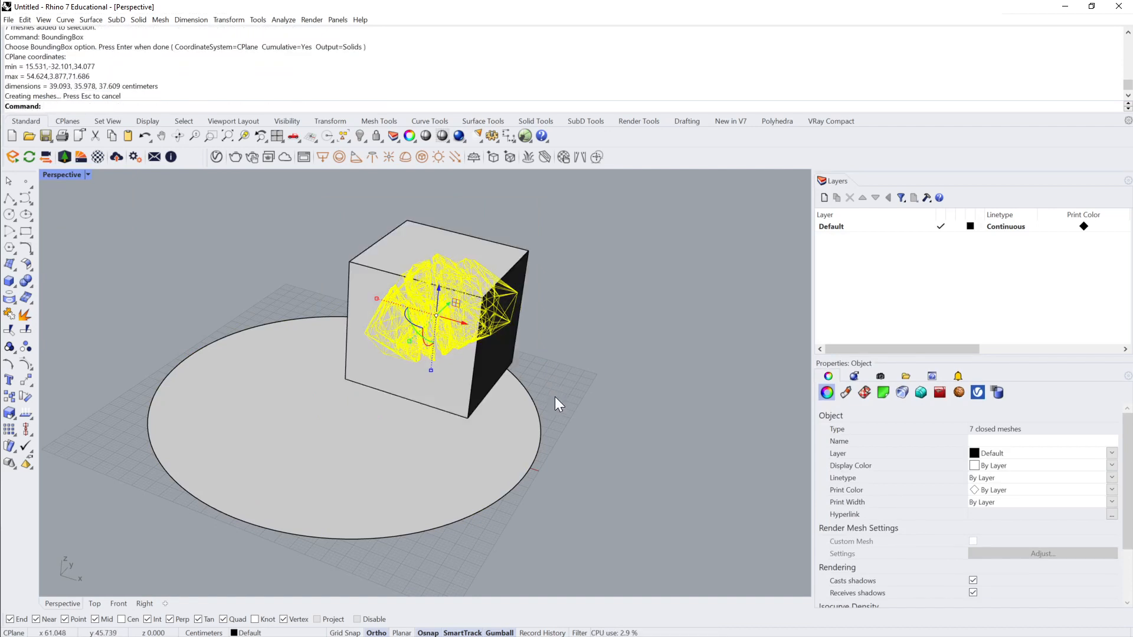
Step: Move the shards from the bounding box's lower front corner to 0,0,0 and delete the box
text(M)
key(Return)
click(346, 380)
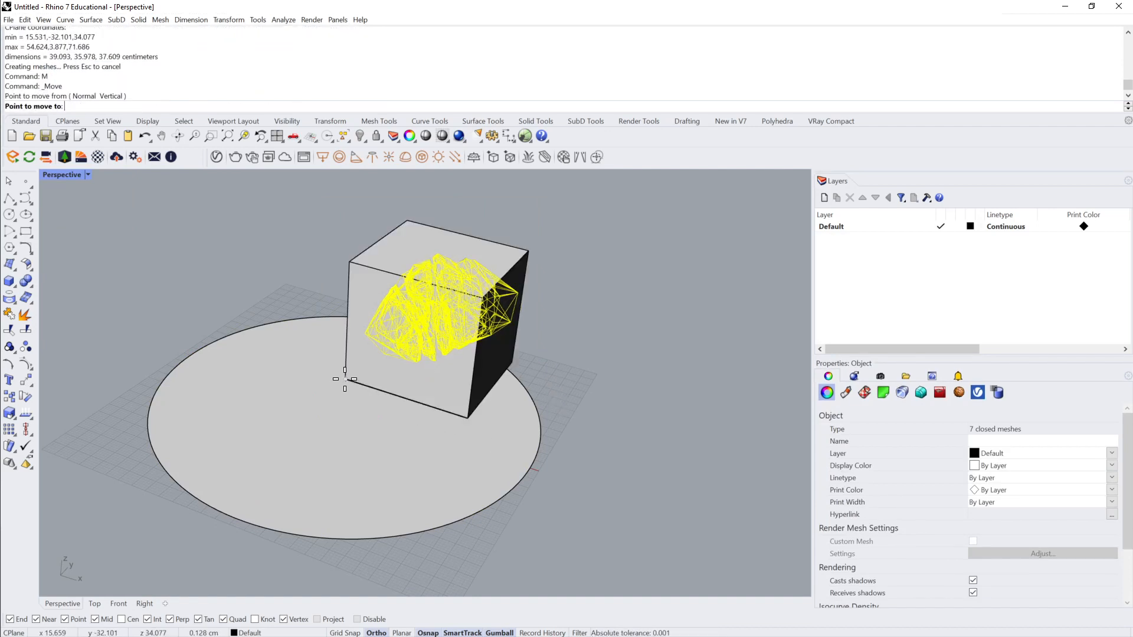
text(0,0,00)
key(Return)
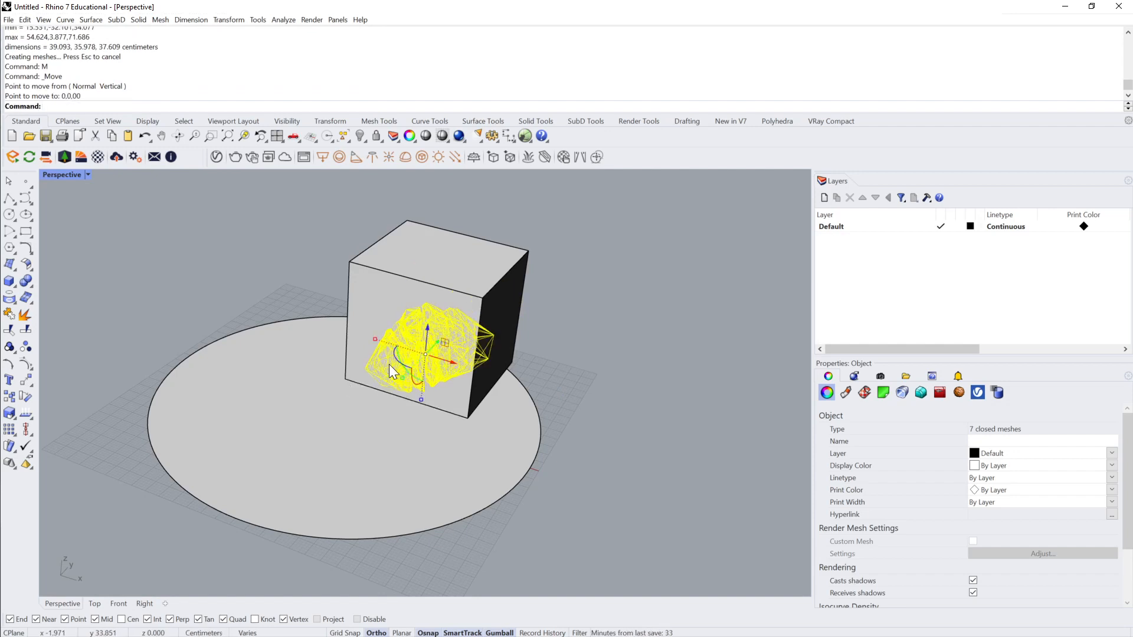
right_drag(389, 364, 553, 252)
click(553, 252)
key(Delete)
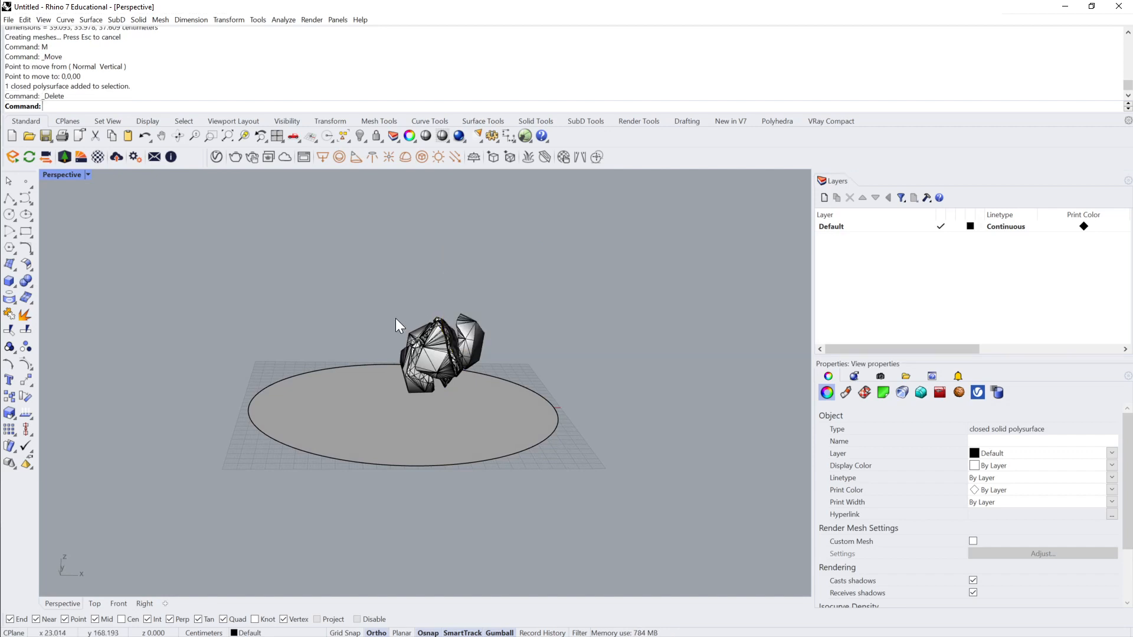
Step: Select all seven shards, shift them over the middle of the circular ground surface, raise them above it, and deselect them
drag(291, 285, 502, 429)
right_drag(503, 428, 463, 345)
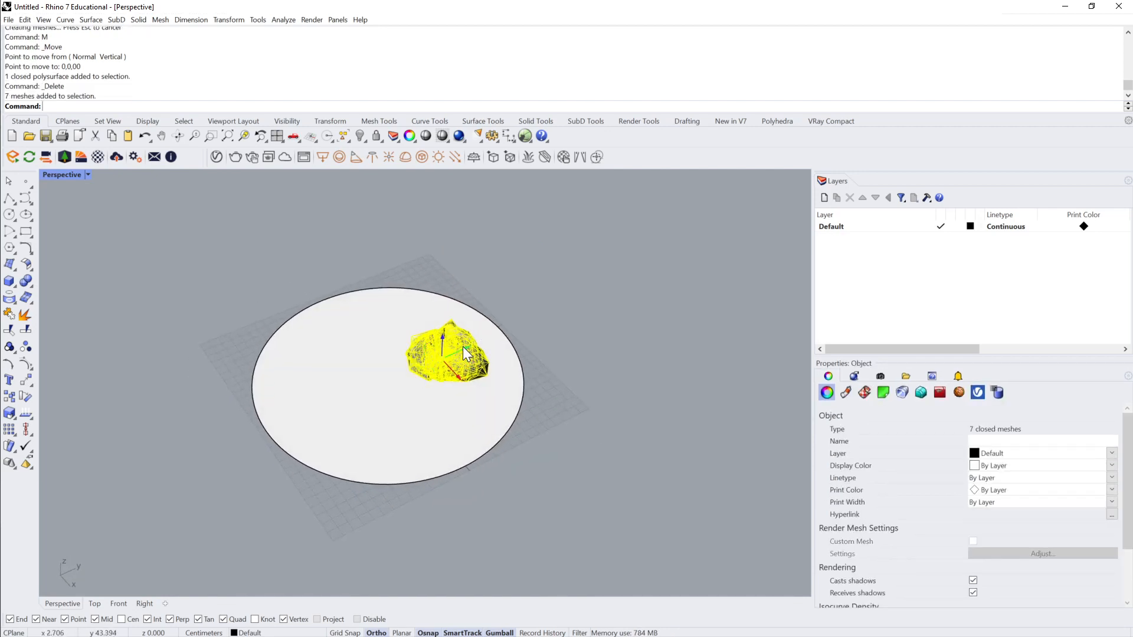
drag(462, 346, 431, 373)
right_drag(431, 373, 433, 348)
drag(390, 356, 393, 327)
click(481, 328)
Step: Set the perspective view's display mode to Rendered and inspect the shading of the floating shards from several sides
right_drag(481, 328, 258, 228)
scroll(540, 313, up, 10)
click(87, 174)
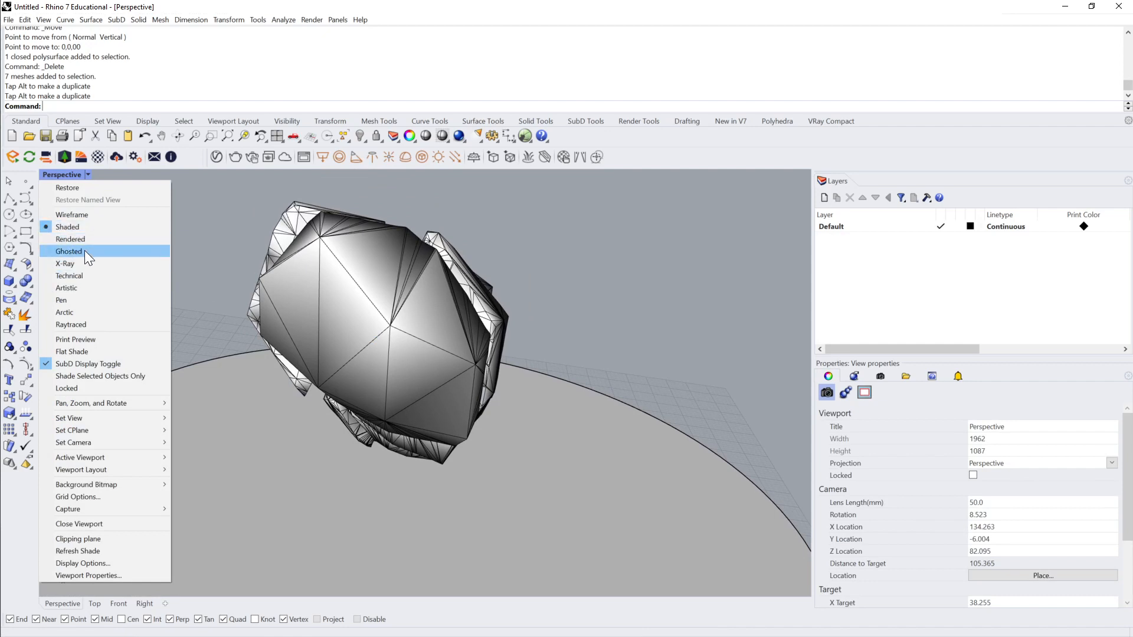
click(83, 241)
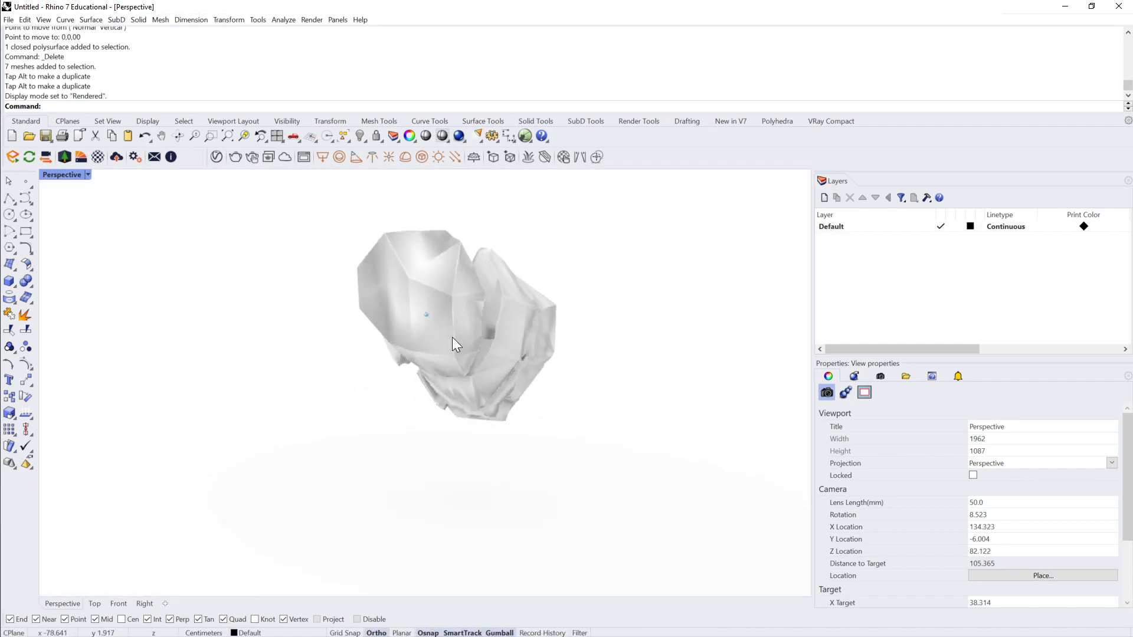
mouse_move(453, 338)
right_down()
mouse_move(522, 297)
mouse_move(472, 296)
right_up()
scroll(542, 282, up, 4)
scroll(546, 268, down, 6)
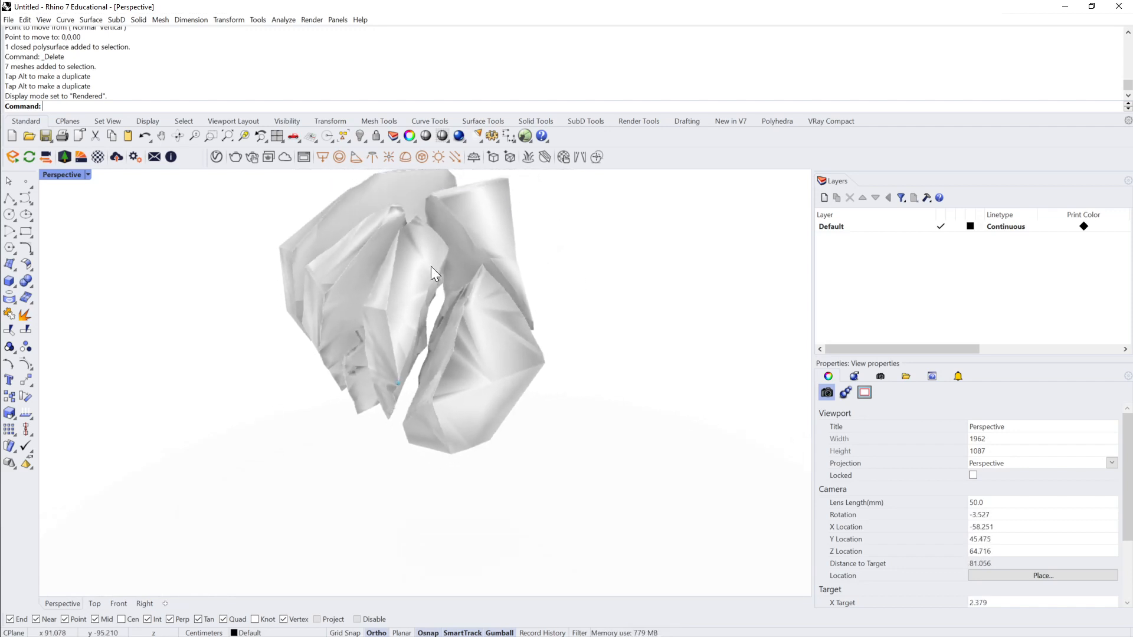
drag(214, 203, 361, 243)
right_drag(322, 366, 259, 451)
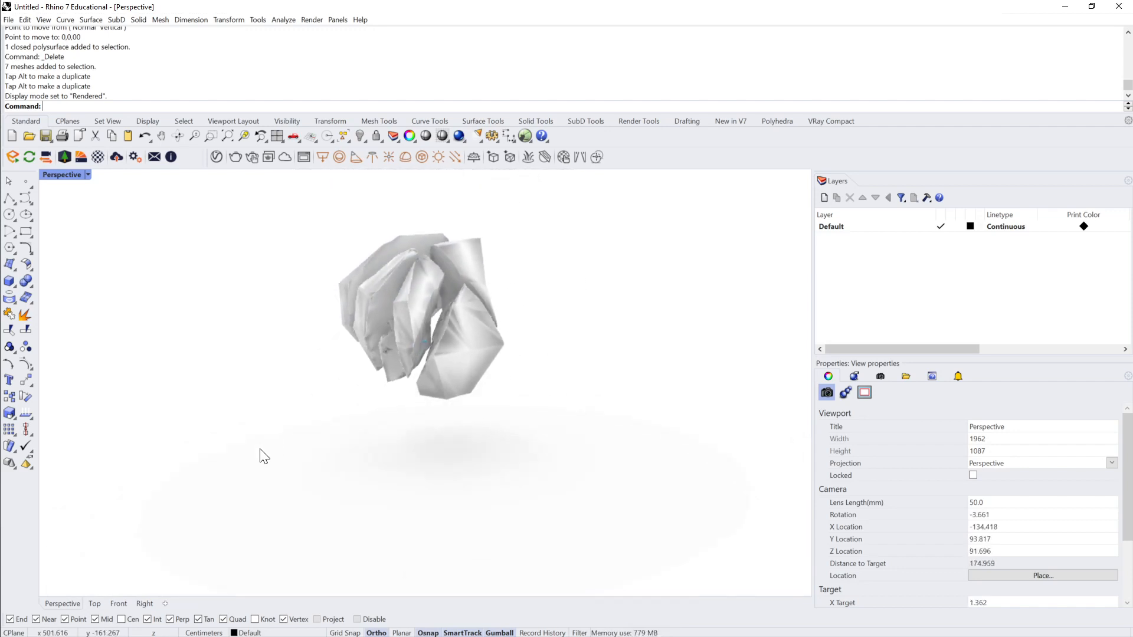
Step: Undo the accidental shift of the circular ground surface and lock that surface
drag(248, 441, 536, 475)
key(ctrl+z)
key(Escape)
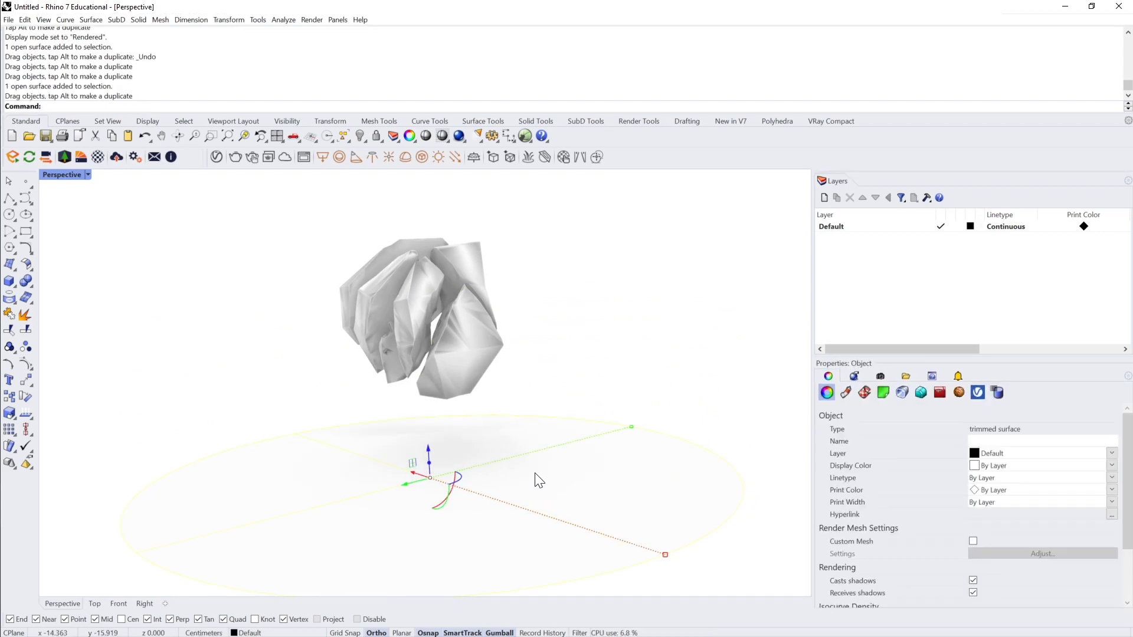
key(ctrl+z)
text(Lock)
key(Return)
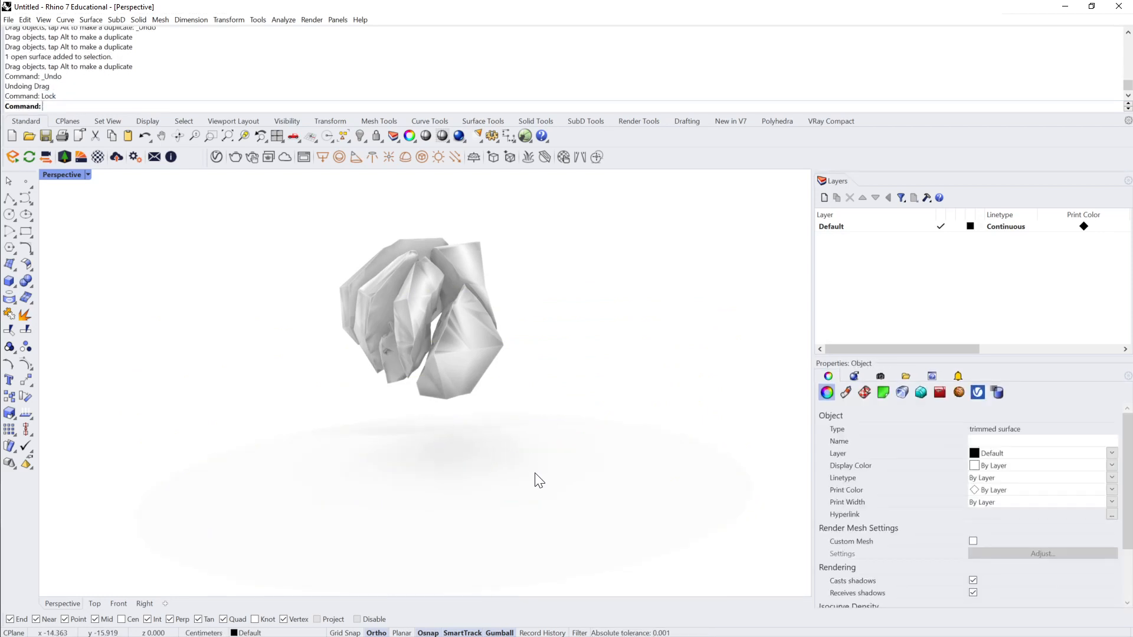
Step: Select all seven shards and place a duplicate set beside the original, then clear the selection
click(493, 381)
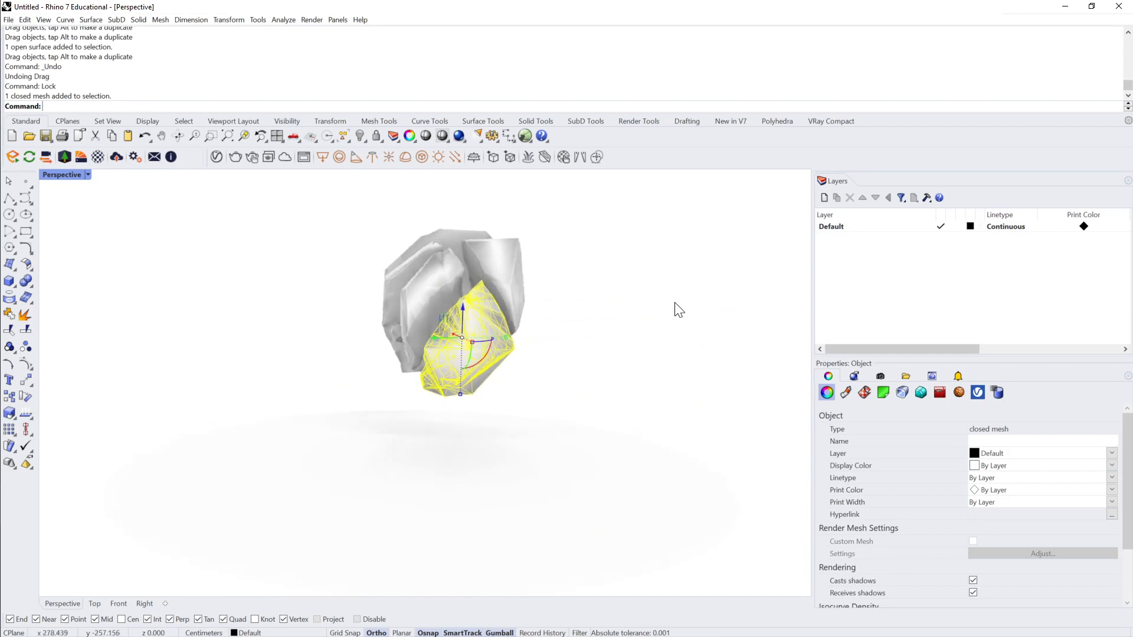
click(576, 257)
drag(586, 219, 335, 384)
drag(452, 352, 678, 326)
key(alt)
click(518, 251)
right_drag(277, 457, 283, 435)
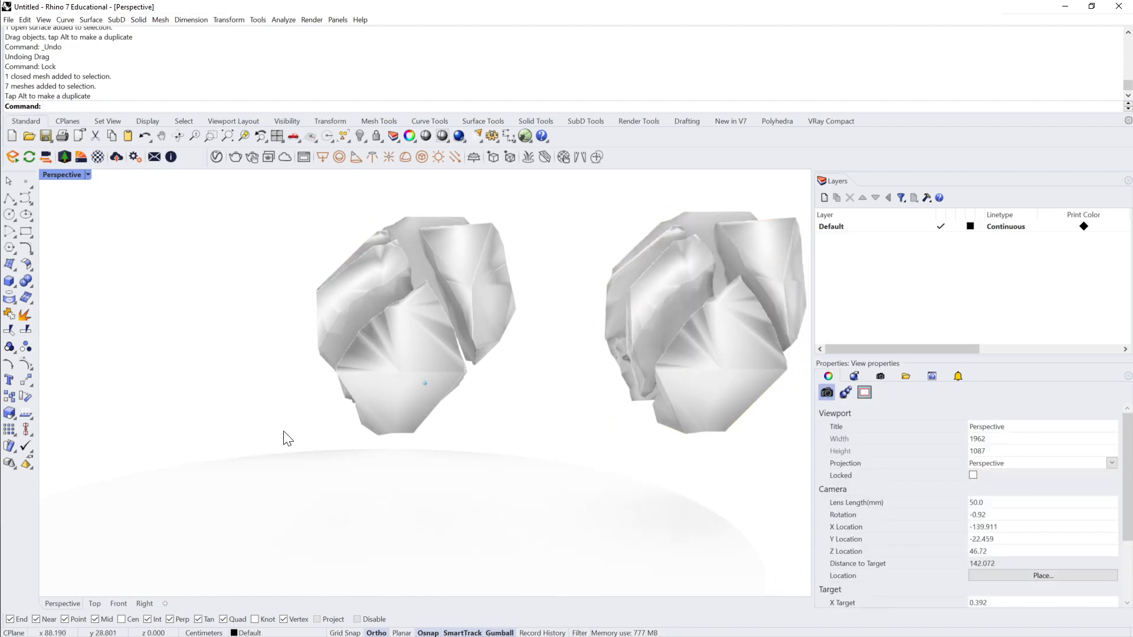
scroll(286, 440, down, 2)
drag(299, 466, 531, 203)
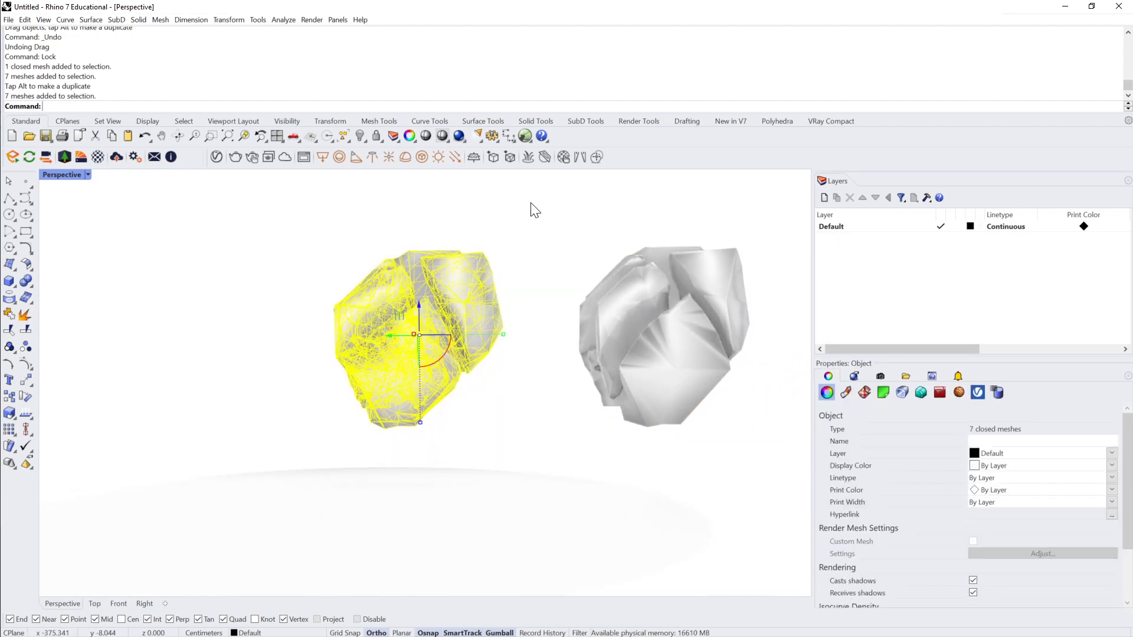
key(Return)
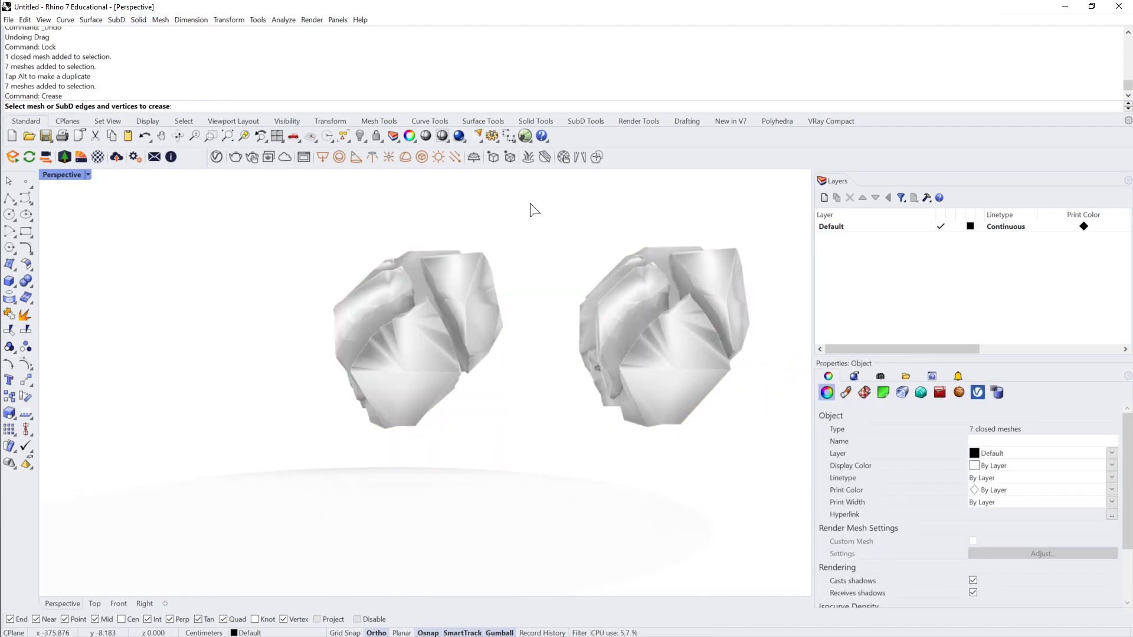
key(Escape)
Step: Apply Crease to all mesh edges and vertices of the seven shards in the set above the ground surface
text(Cre)
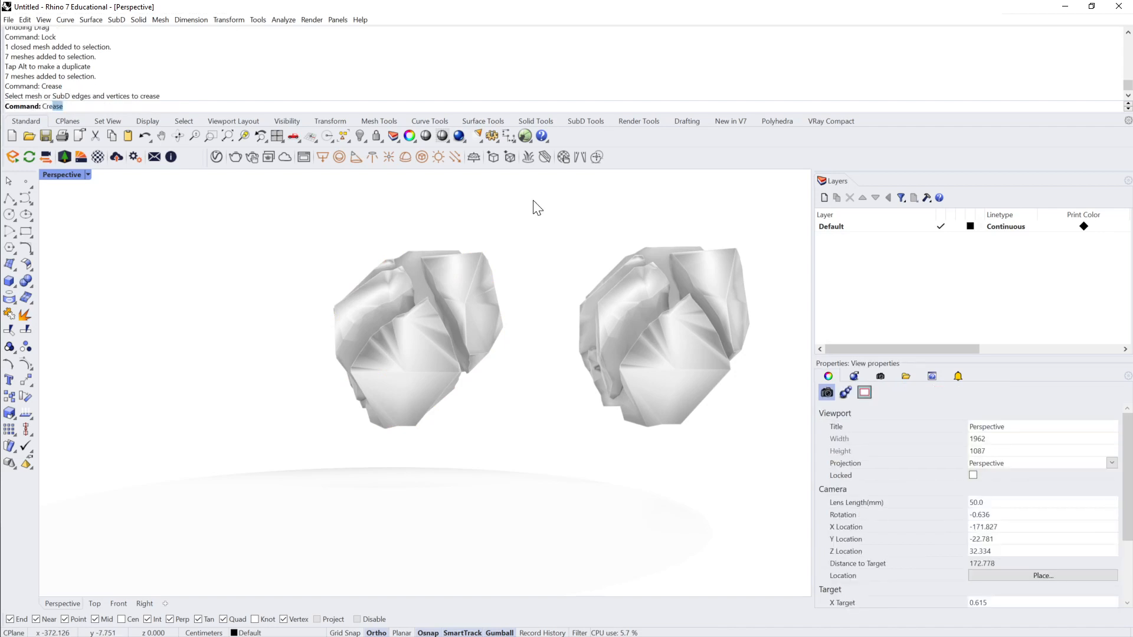
text(a)
key(Return)
drag(535, 204, 241, 452)
key(Return)
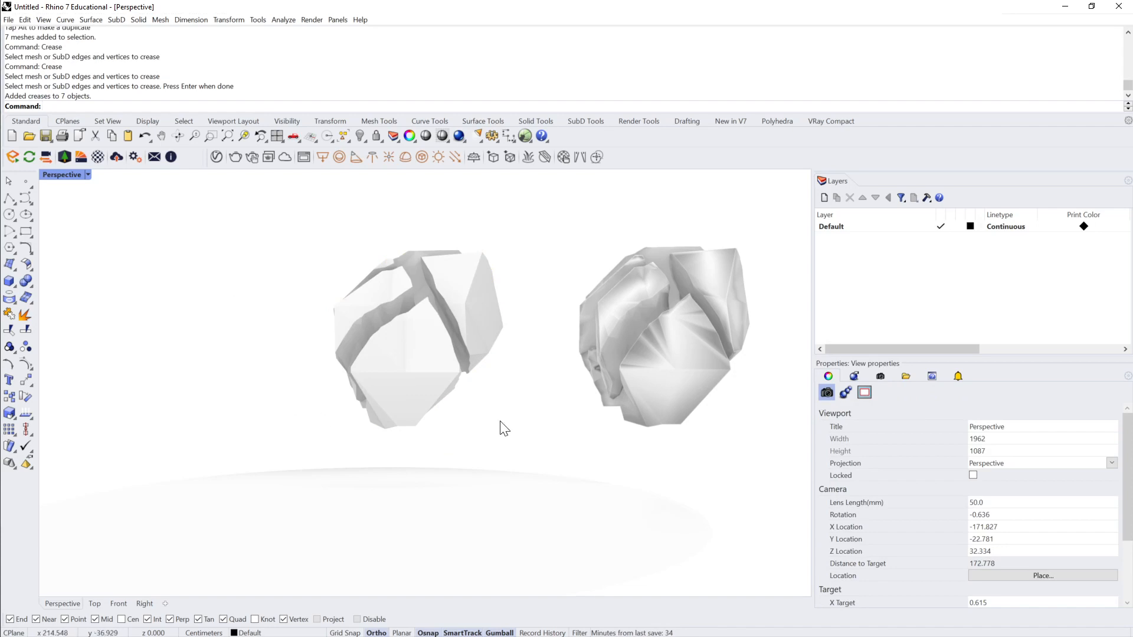
Step: Convert the large lower shard of the uncreased set to a NURBS polysurface with MeshToNURB
scroll(522, 421, up, 8)
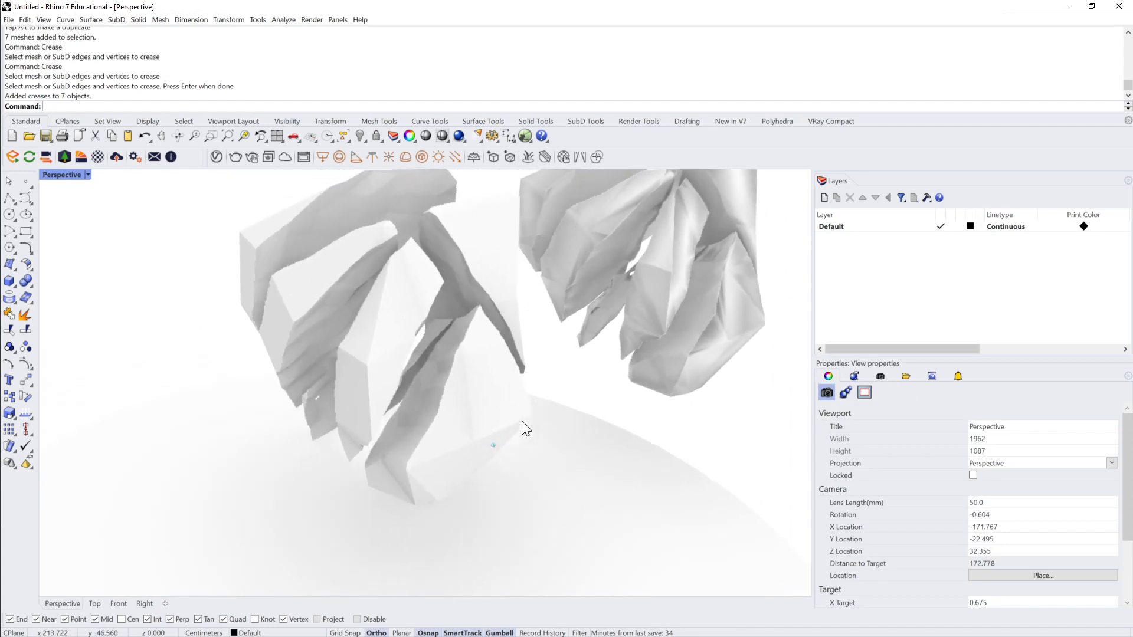
right_drag(521, 420, 541, 328)
scroll(479, 411, down, 5)
click(575, 309)
scroll(645, 318, up, 5)
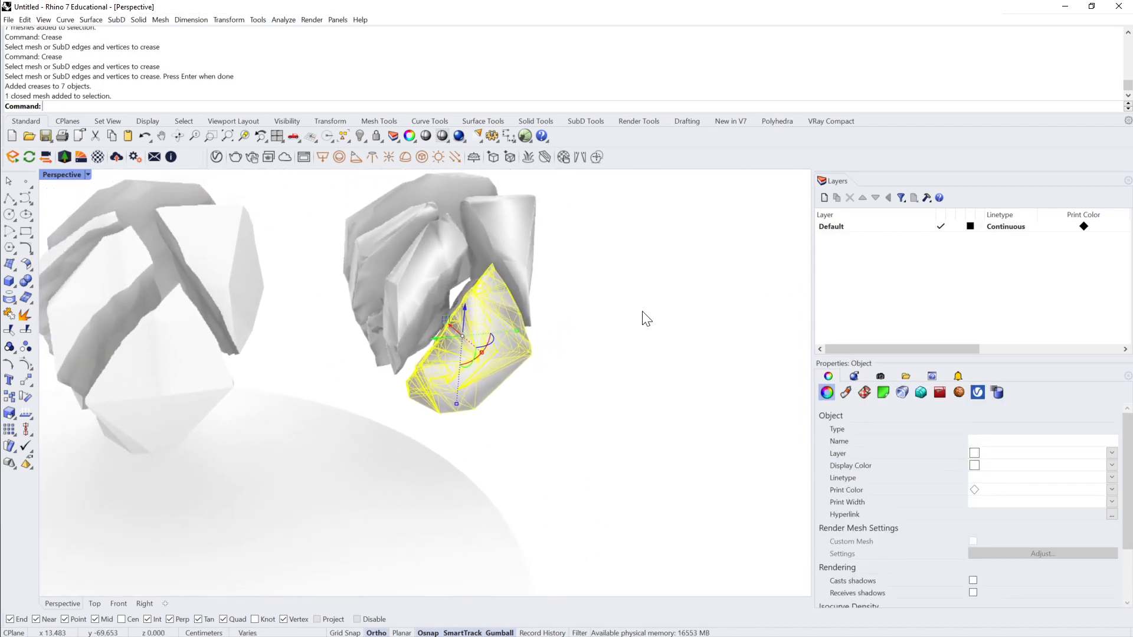
right_drag(642, 312, 641, 311)
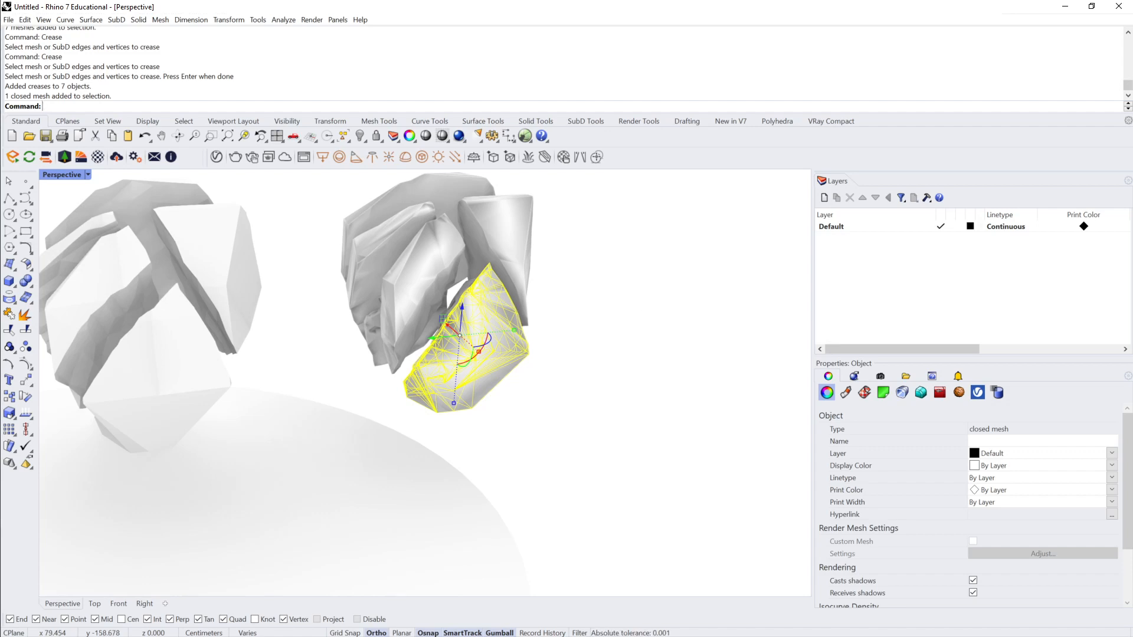
text(Mest)
key(BackSpace)
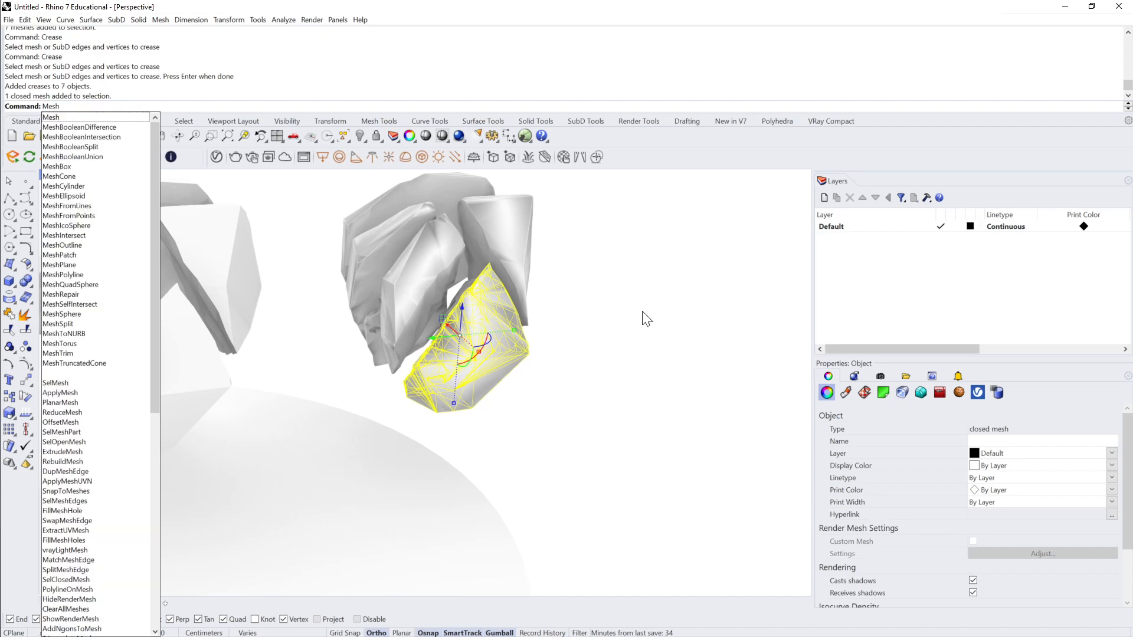
text(hToNURB)
key(Return)
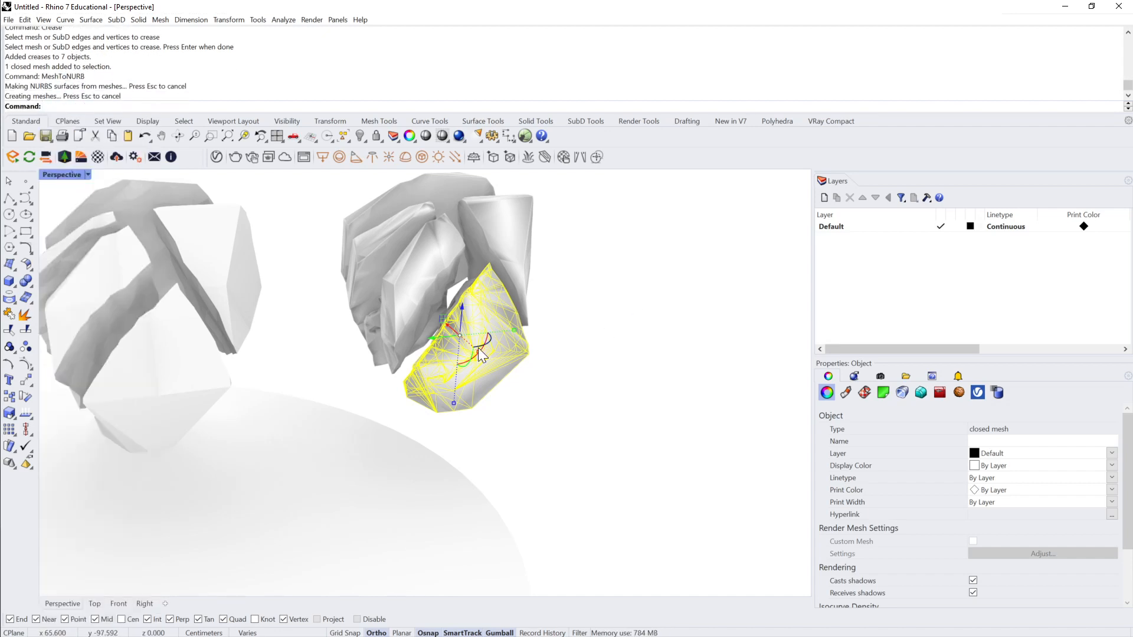
Step: Move the converted shard's source mesh out to the side and check the polysurface left in its place
drag(427, 342, 625, 323)
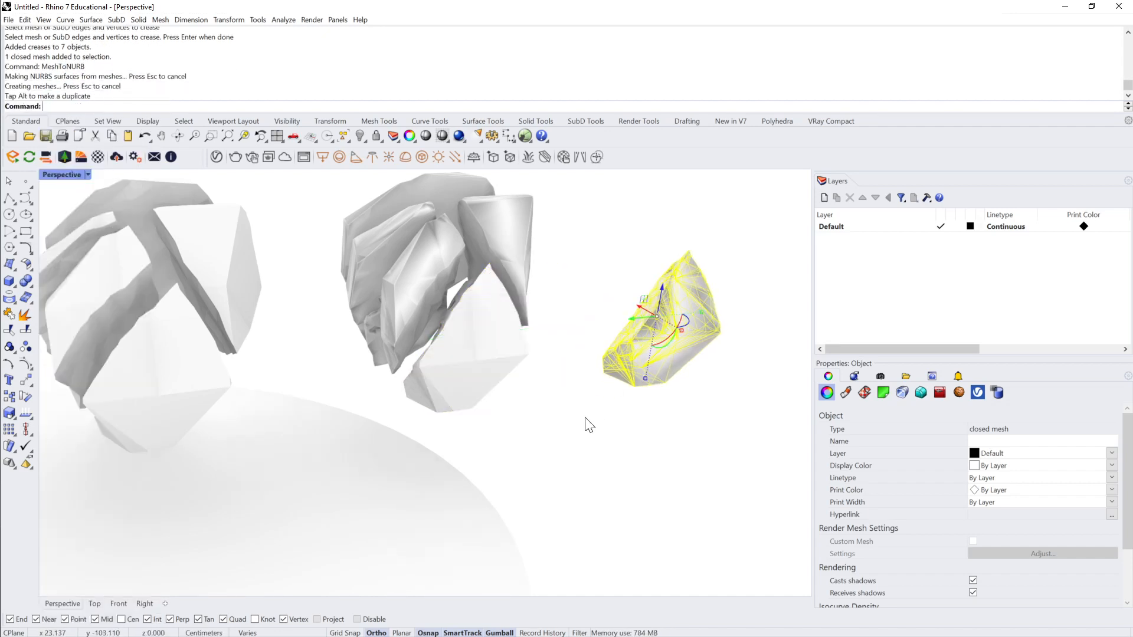
click(588, 425)
click(447, 372)
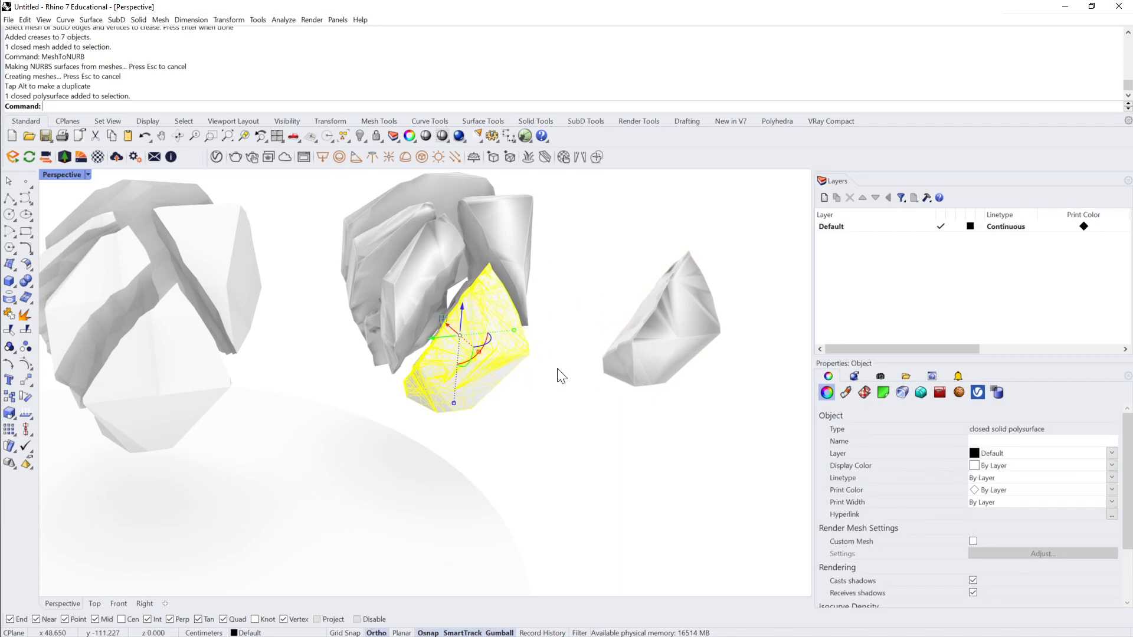
click(561, 405)
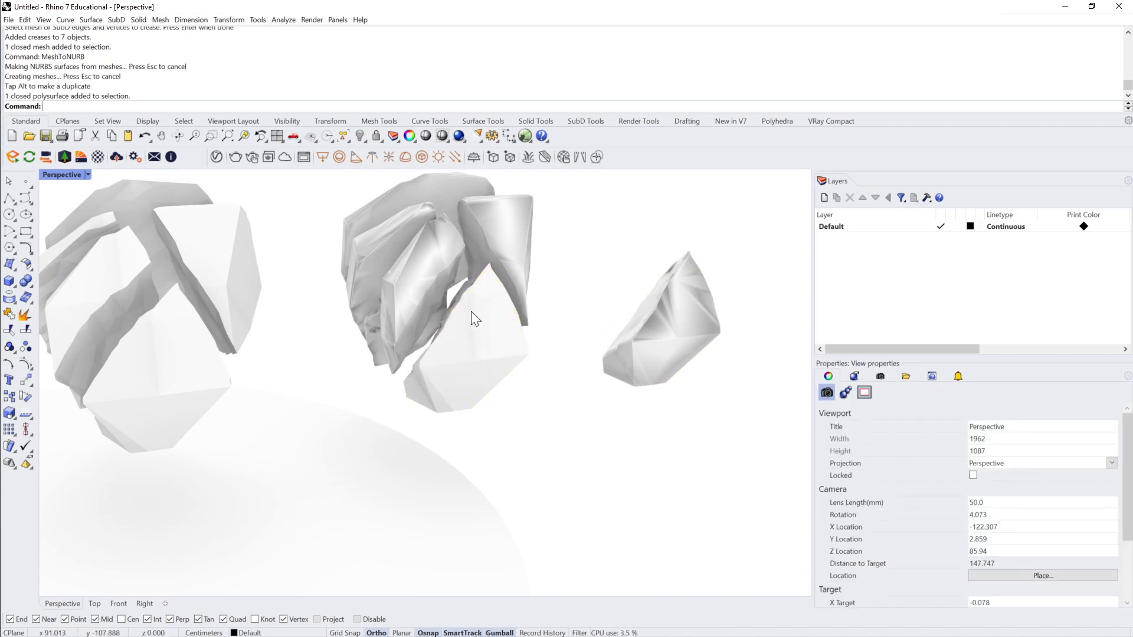
Step: Examine the NURBS shard up close against the neighbouring smooth meshes, and select it
scroll(478, 315, up, 5)
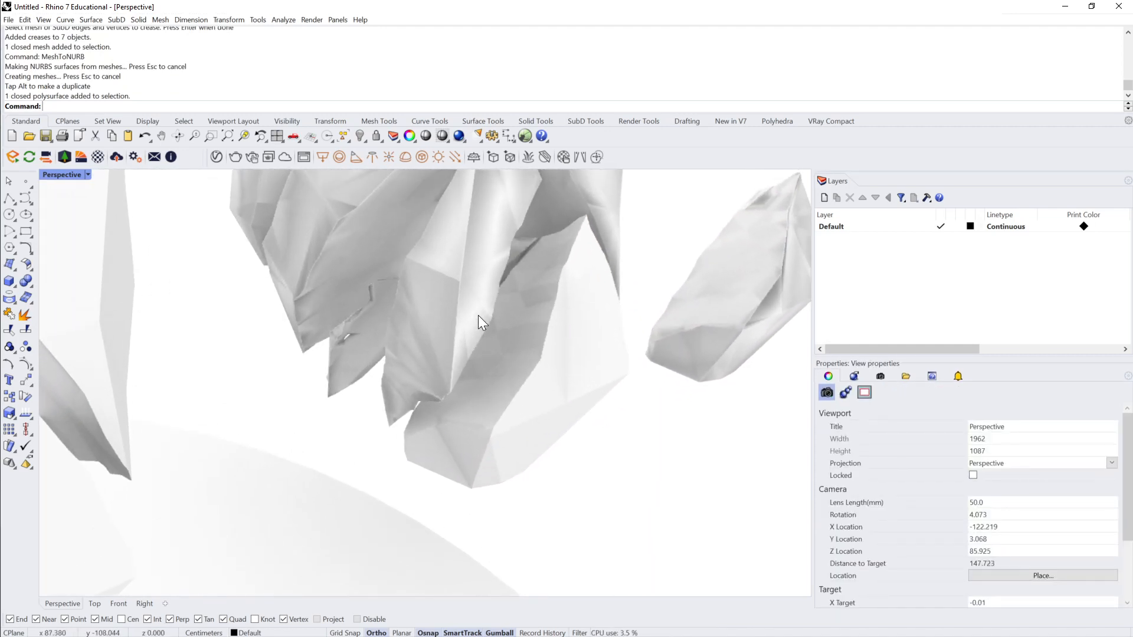
scroll(478, 315, down, 5)
click(442, 327)
scroll(494, 296, down, 3)
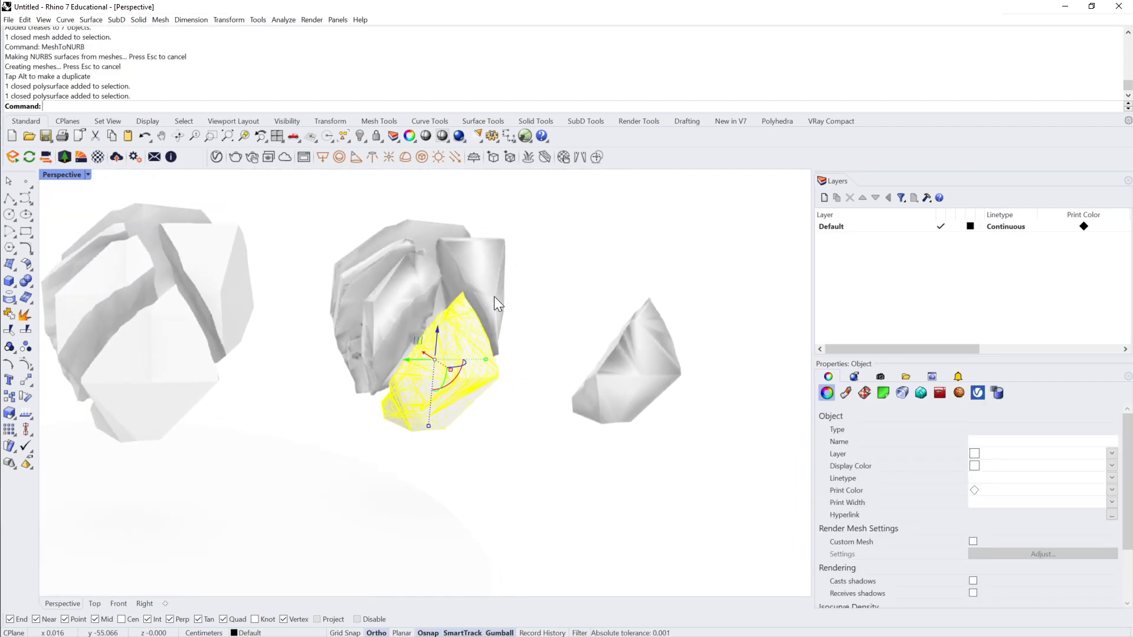
click(556, 279)
right_drag(557, 278, 519, 271)
click(480, 348)
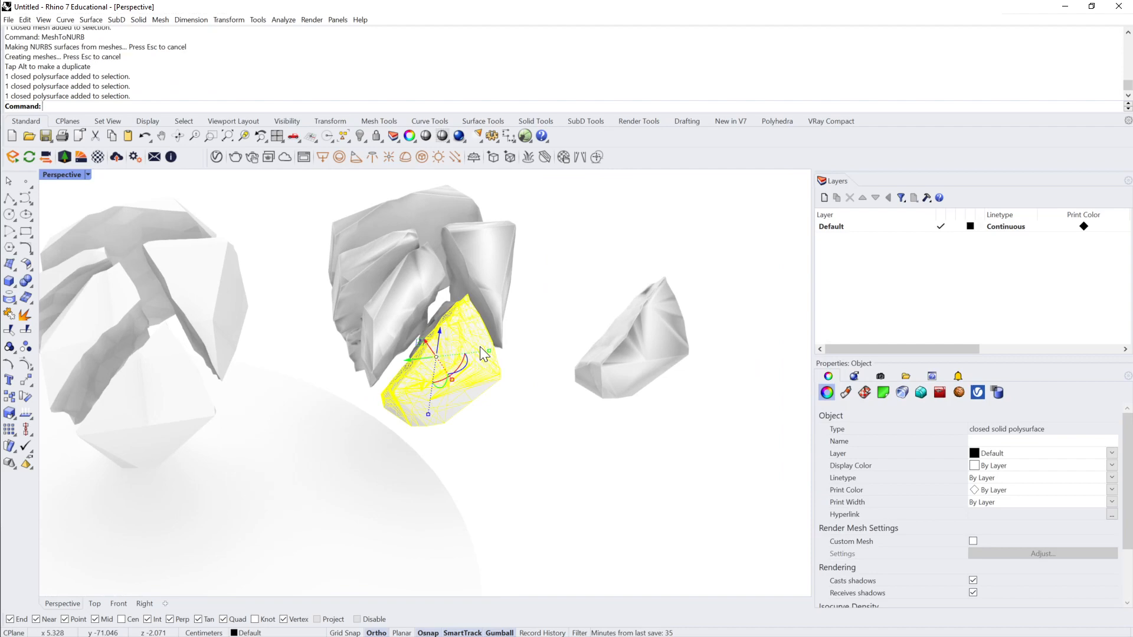
Step: Switch the Perspective viewport to Shaded display mode and select the NURBS shard
click(88, 175)
click(83, 218)
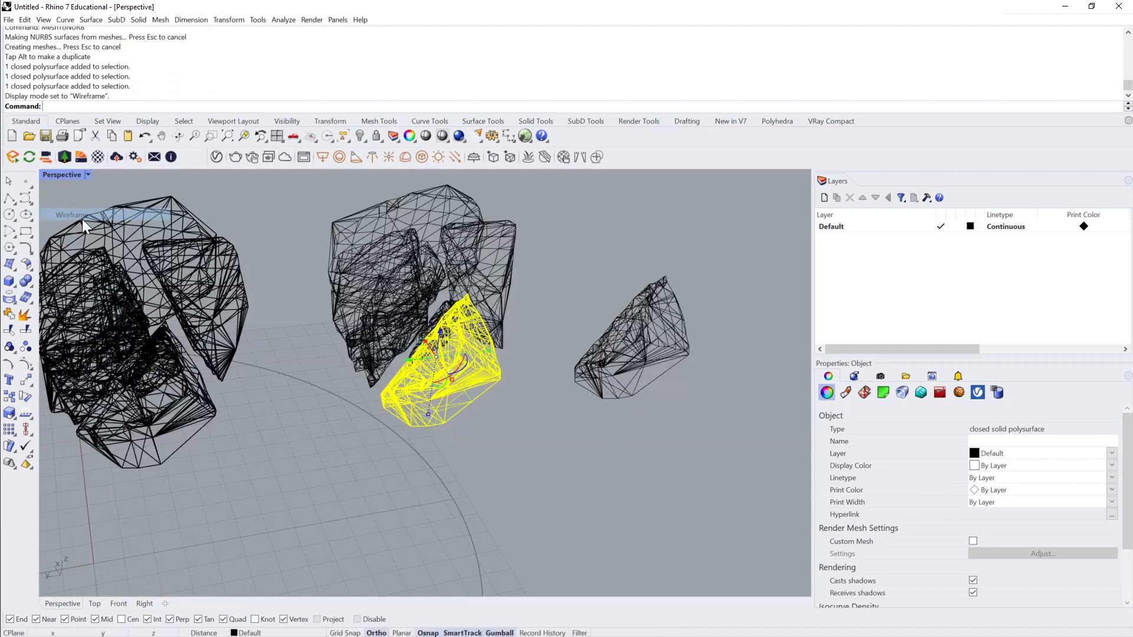
click(87, 175)
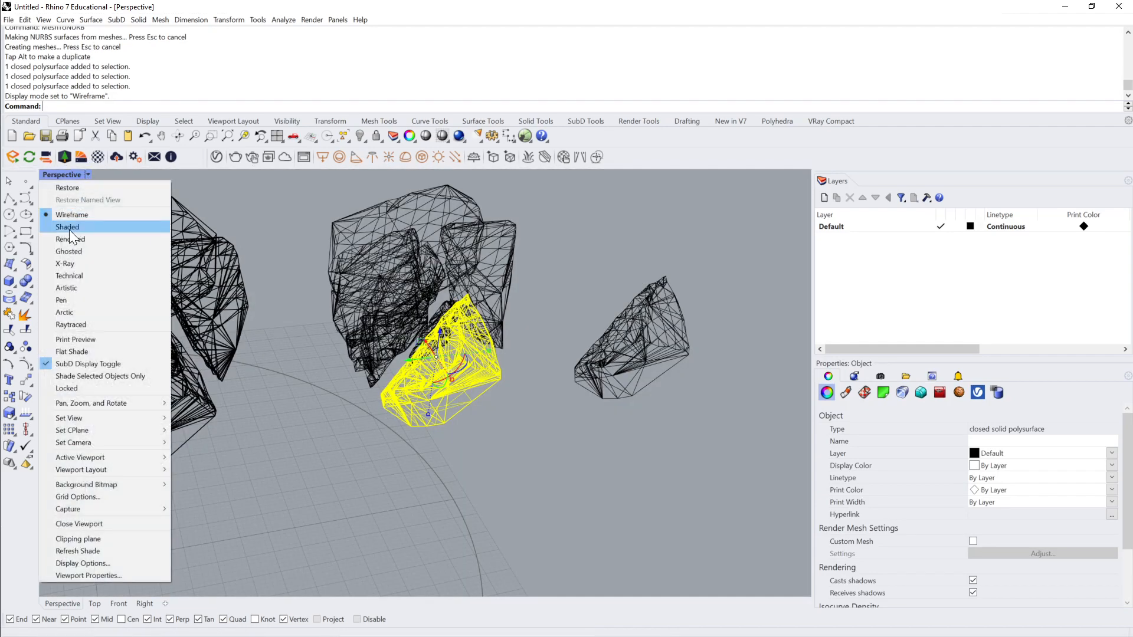
click(69, 229)
click(461, 378)
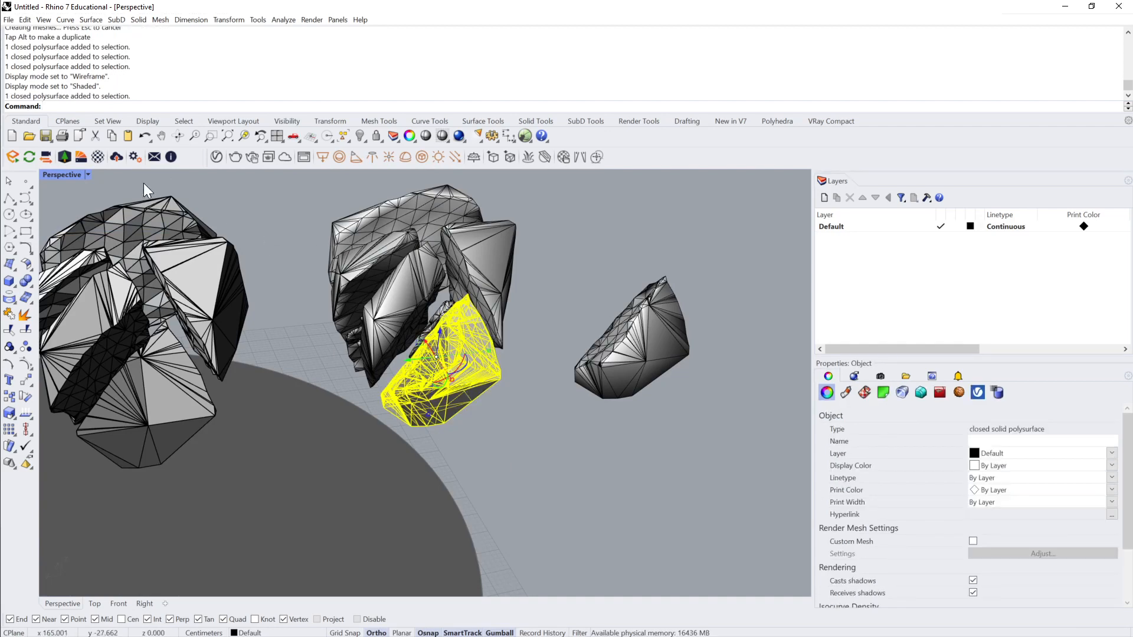
Step: Merge all coplanar faces of the selected NURBS shard with MergeAllCoplanarFaces
click(88, 175)
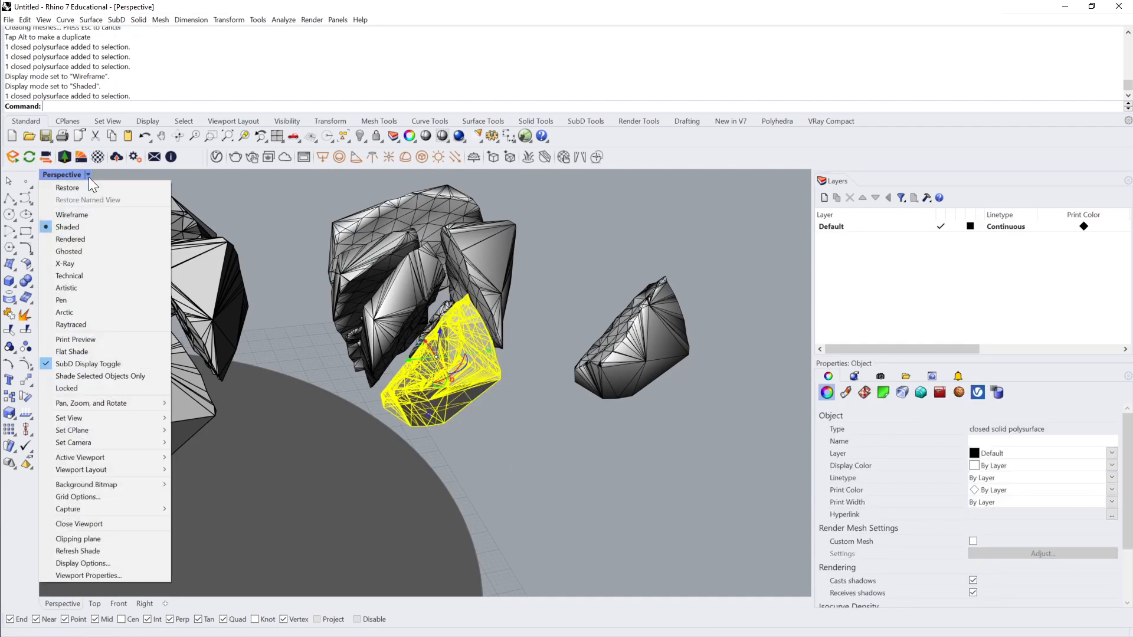
click(30, 283)
click(30, 283)
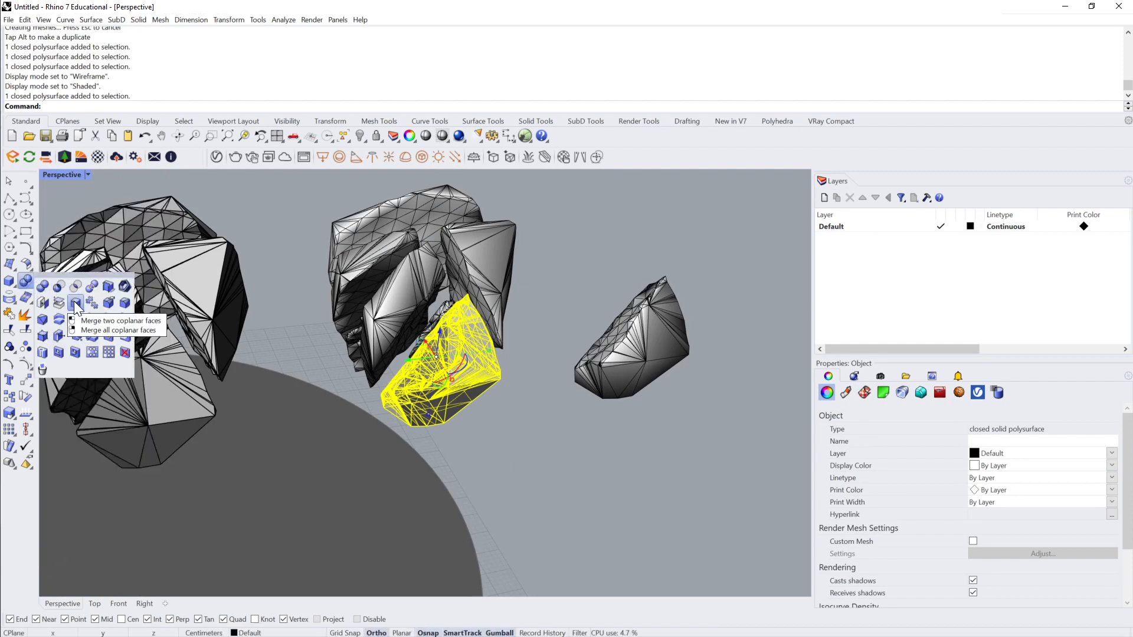
click(87, 275)
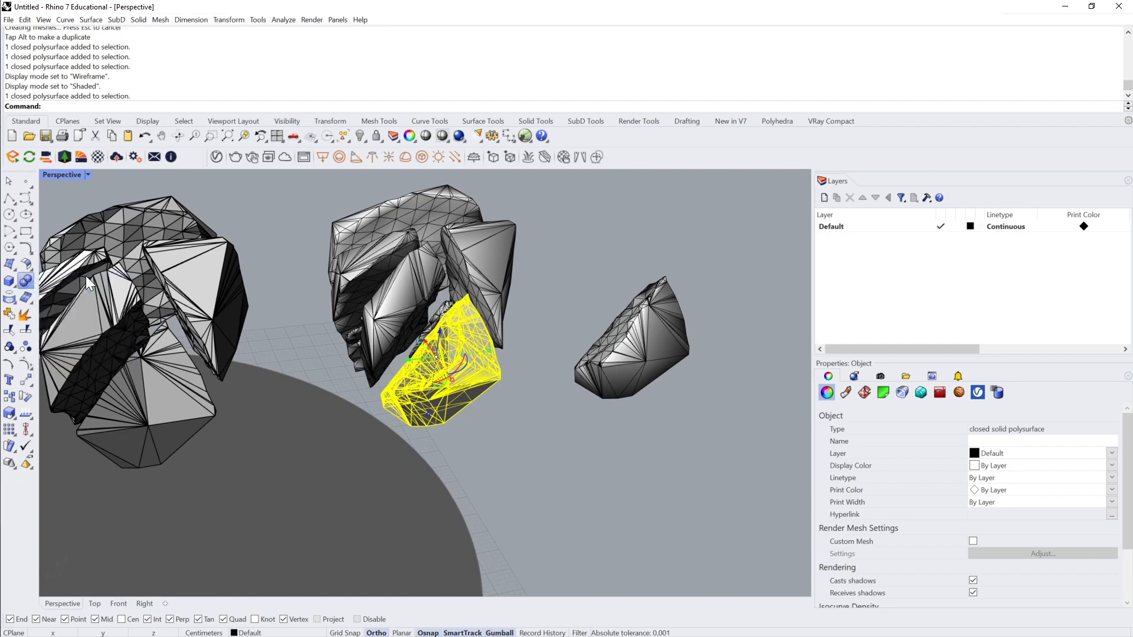
drag(110, 281, 160, 261)
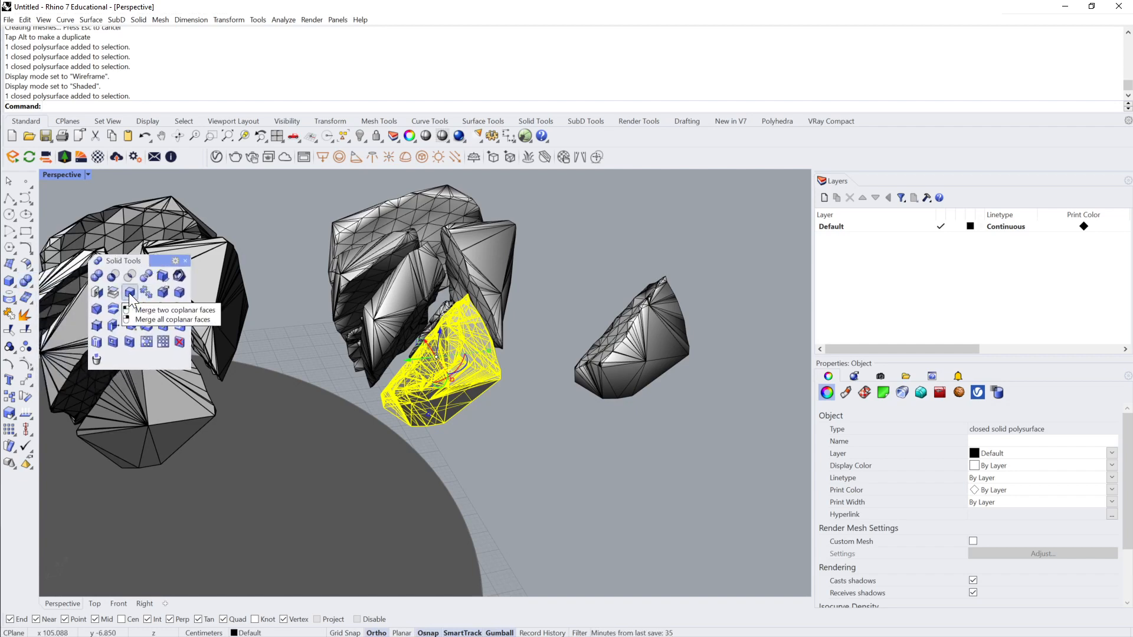
right_click(130, 293)
click(519, 412)
scroll(461, 392, up, 3)
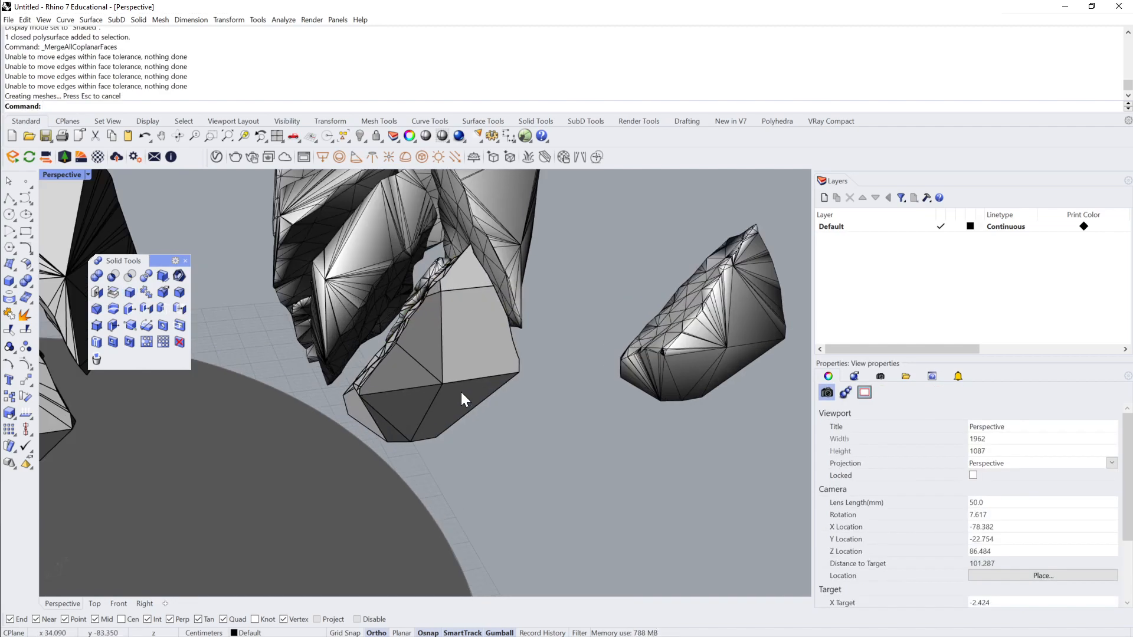
Step: Compare the merged NURBS shard with the matching lower mesh shard in the creased set
click(462, 370)
click(550, 424)
scroll(550, 424, down, 1)
right_drag(550, 423, 624, 383)
click(374, 377)
click(623, 382)
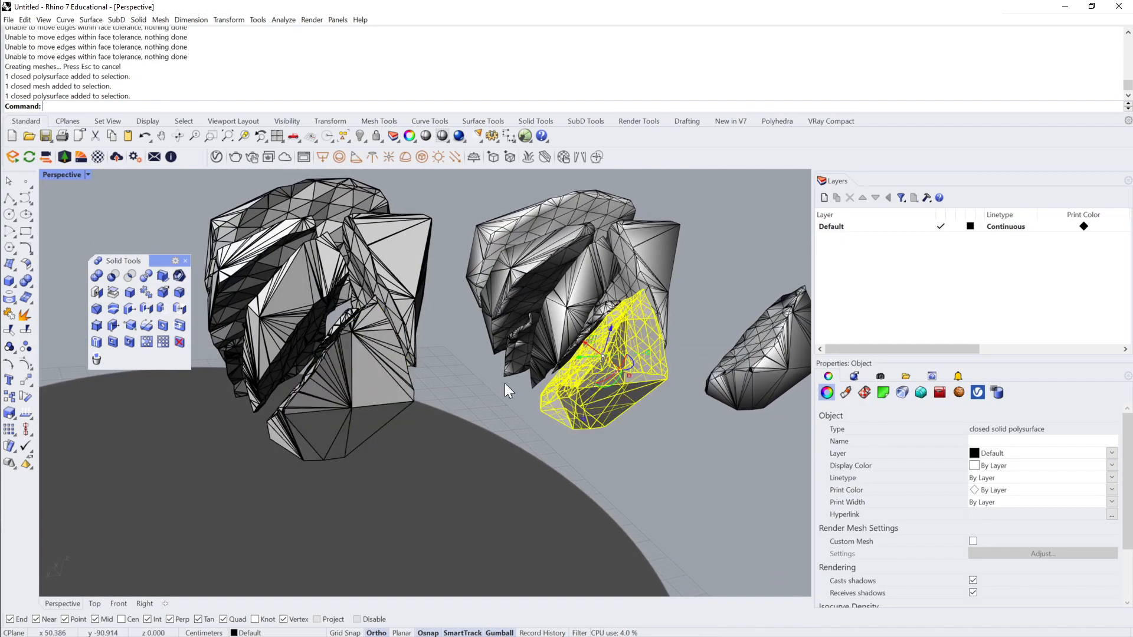
Step: Apply QuadrangulateMesh to the large lower shard of the creased set above the ground surface
click(381, 388)
key(Up)
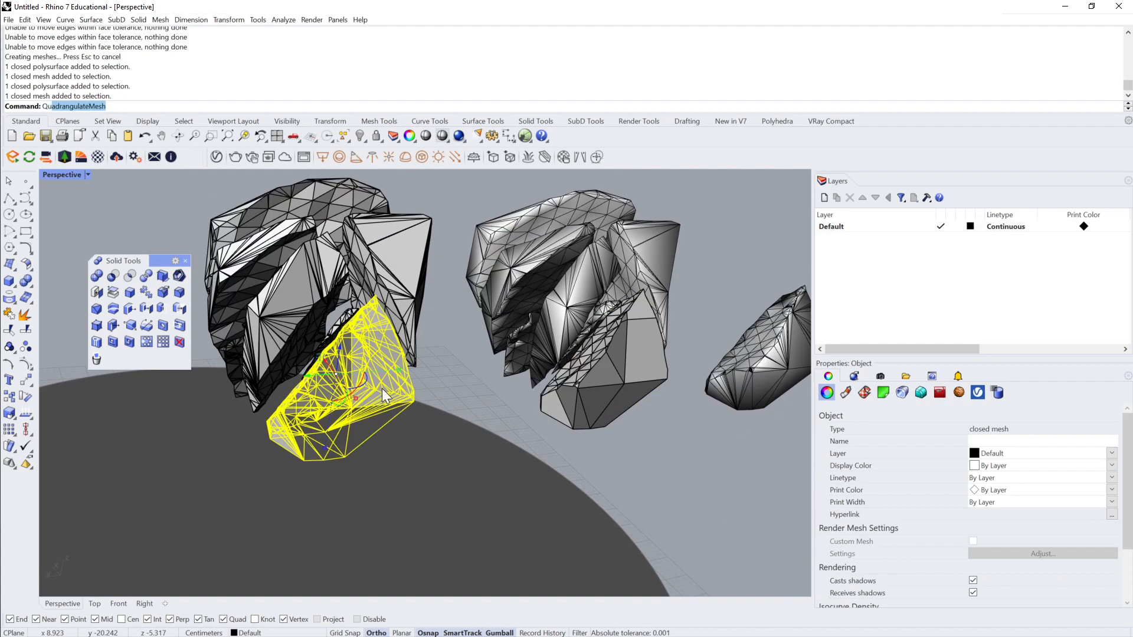
key(Return)
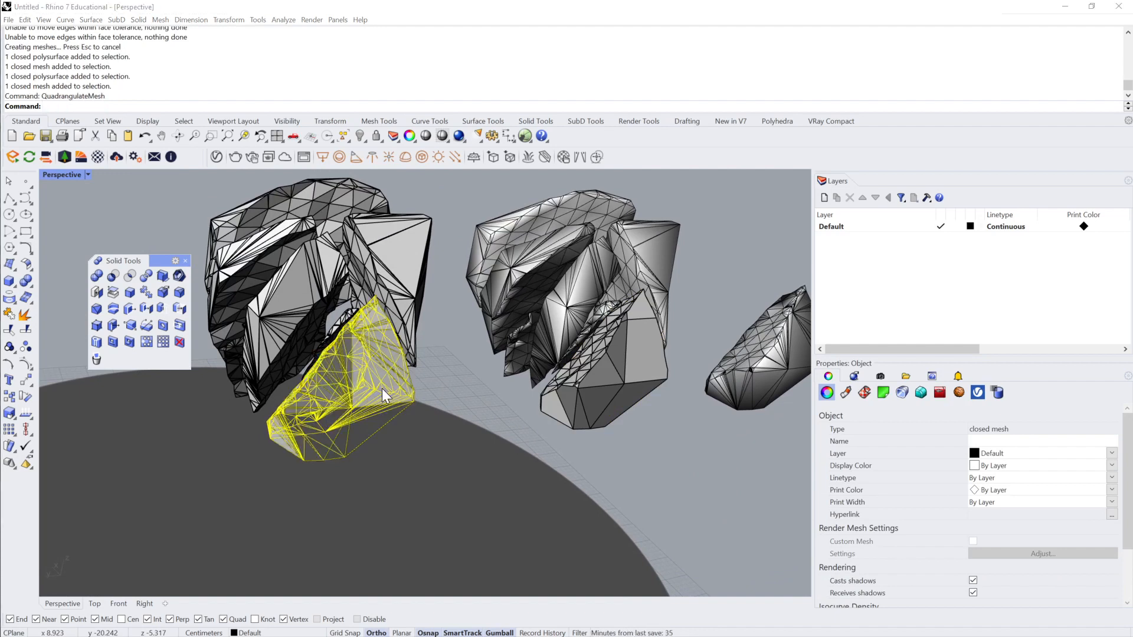
click(428, 384)
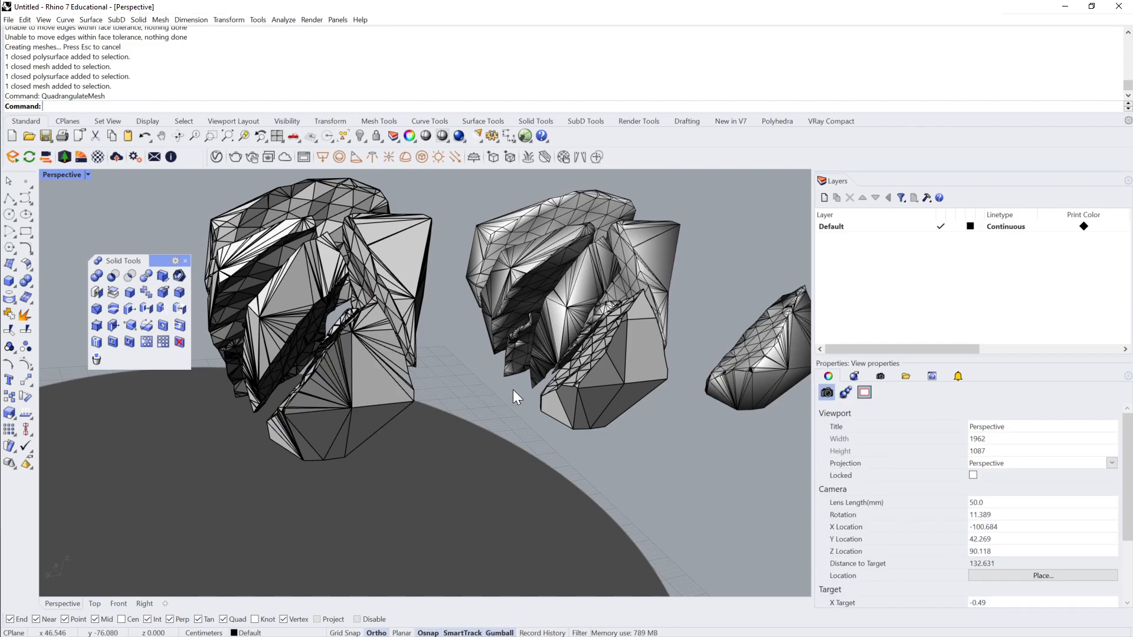
right_drag(512, 390, 513, 389)
Step: Delete the uncreased shard set beside the ground surface, including the NURBS shard and its moved source mesh
click(639, 384)
right_drag(639, 384, 745, 235)
click(640, 388)
scroll(641, 387, down, 5)
drag(745, 235, 445, 398)
key(Delete)
scroll(445, 397, up, 5)
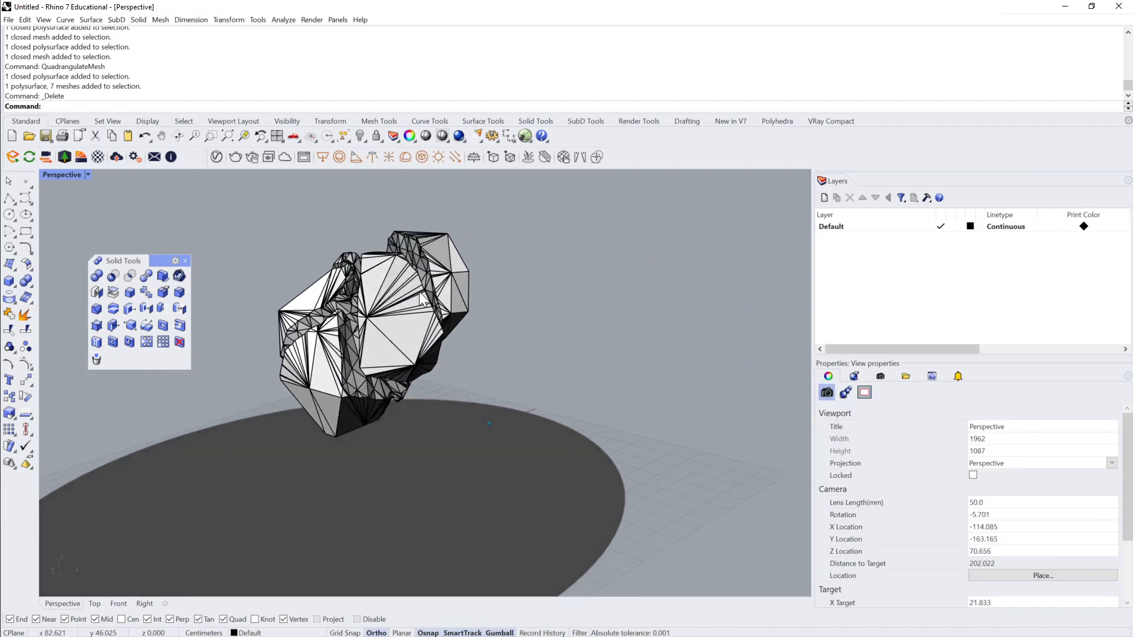
Step: Switch the Perspective viewport to Rendered display mode to show the remaining creased shards
right_drag(383, 287, 498, 321)
click(394, 254)
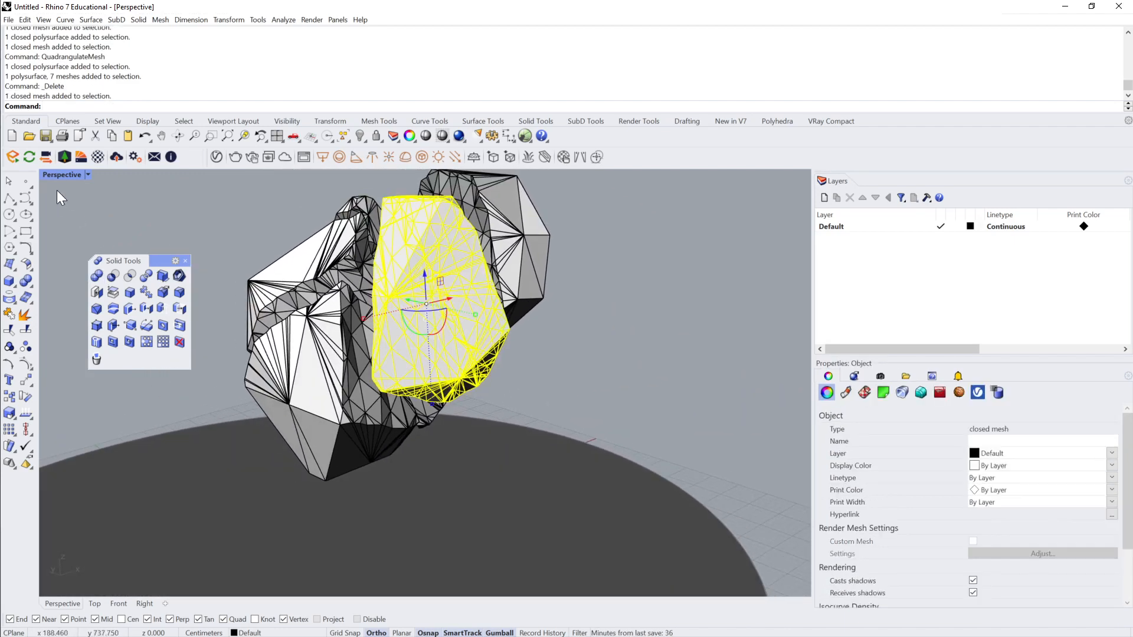
click(87, 175)
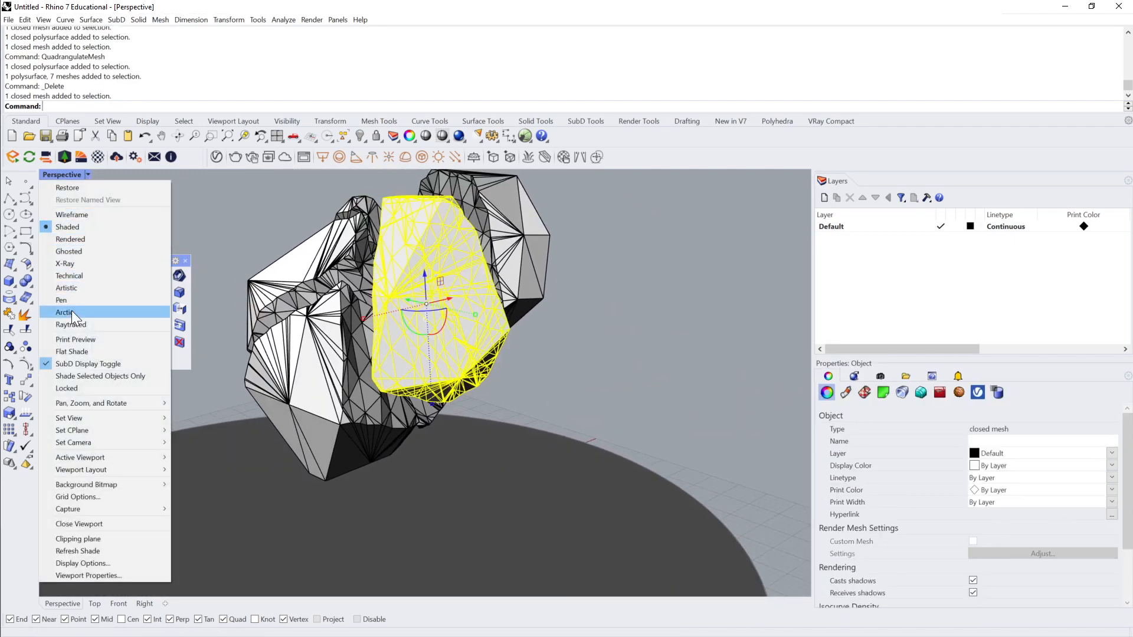
click(76, 239)
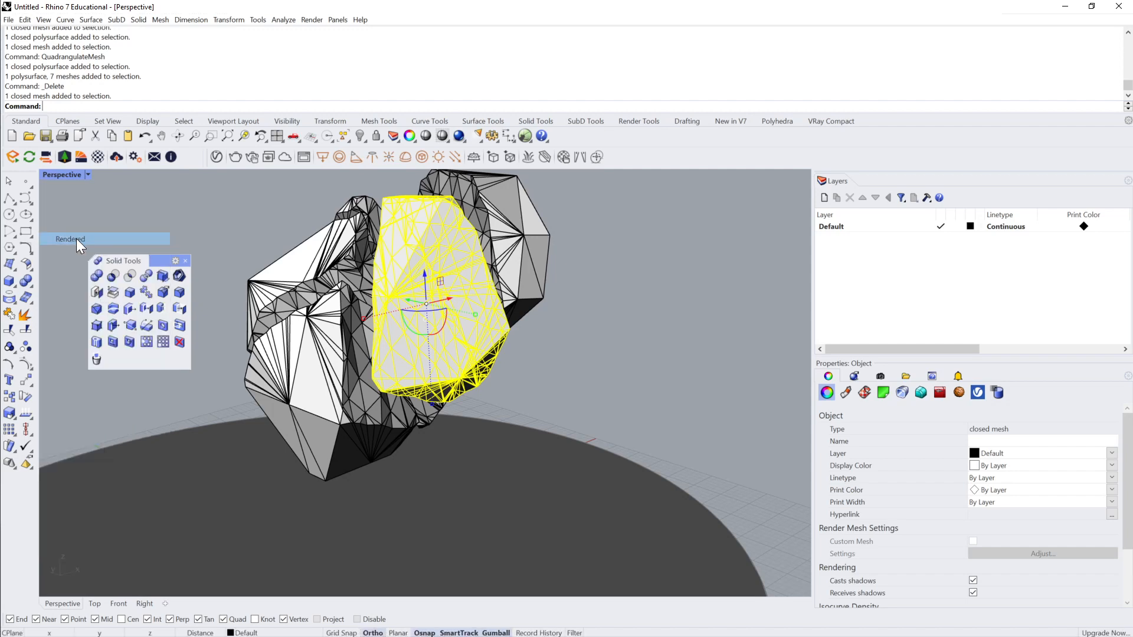
click(598, 315)
Step: Examine the shading of the seven creased shards above the ground surface from several angles
right_drag(599, 315, 527, 342)
click(467, 321)
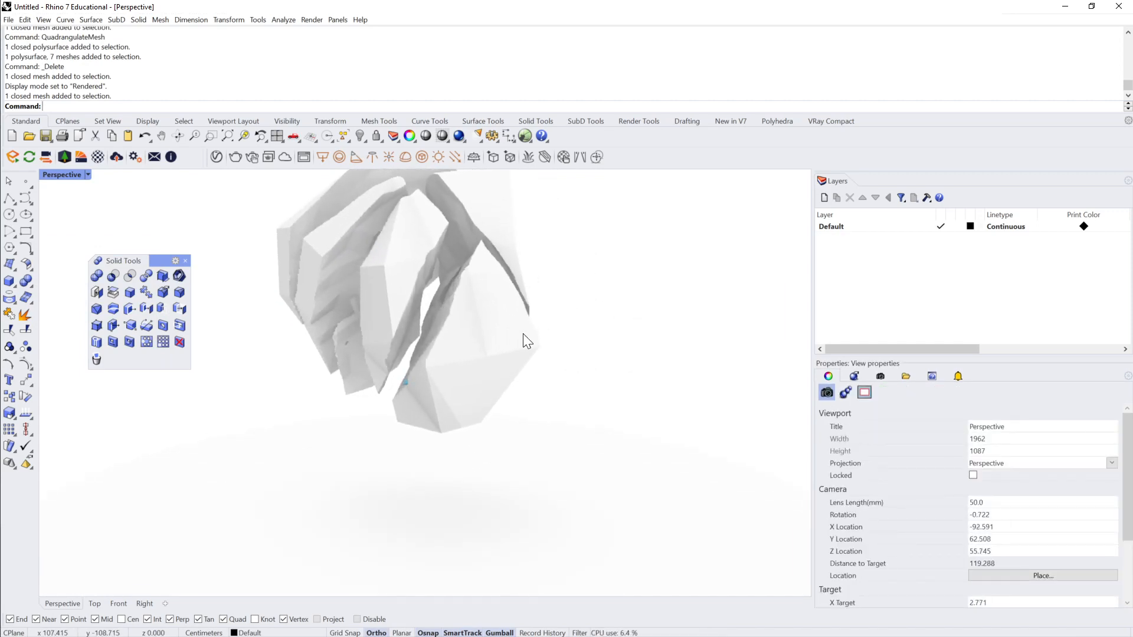
scroll(523, 334, down, 2)
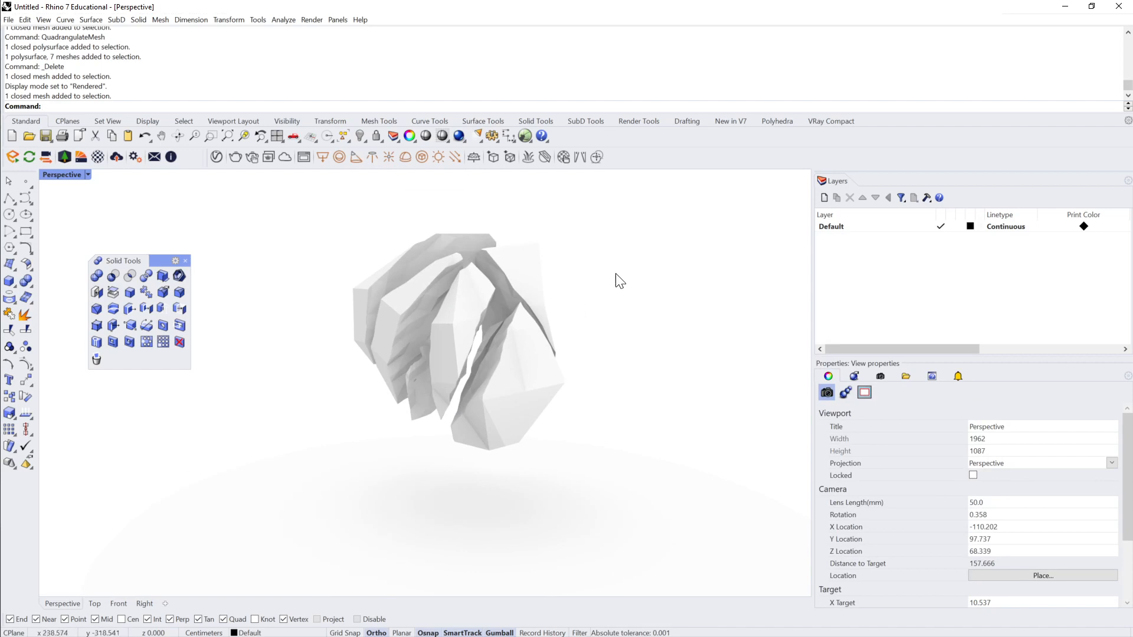
right_drag(425, 251, 366, 227)
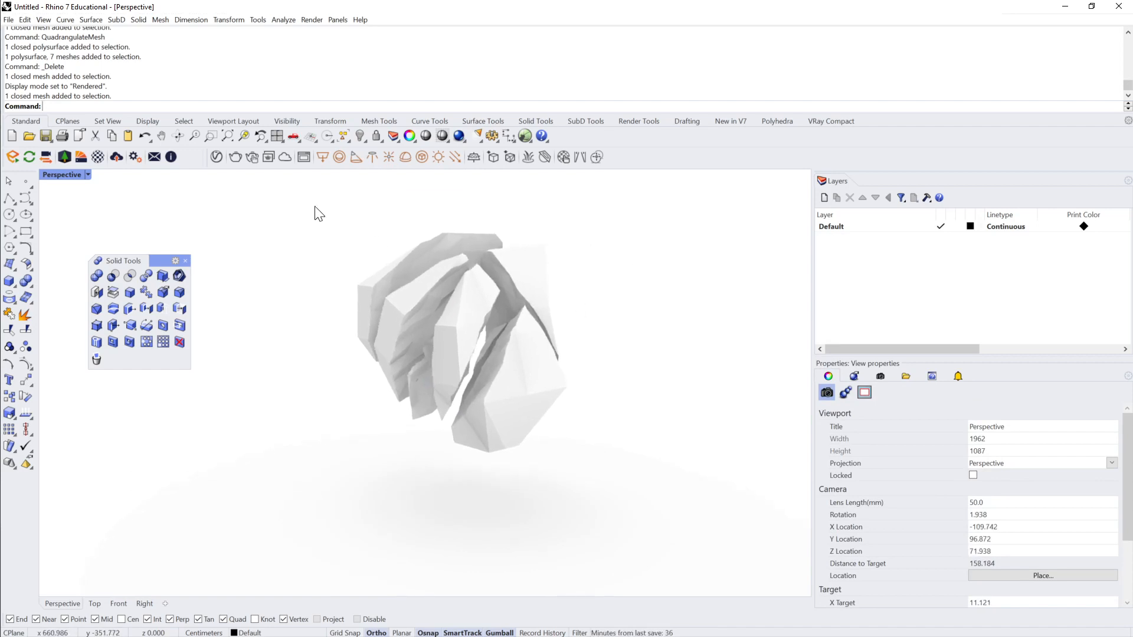
drag(315, 210, 646, 463)
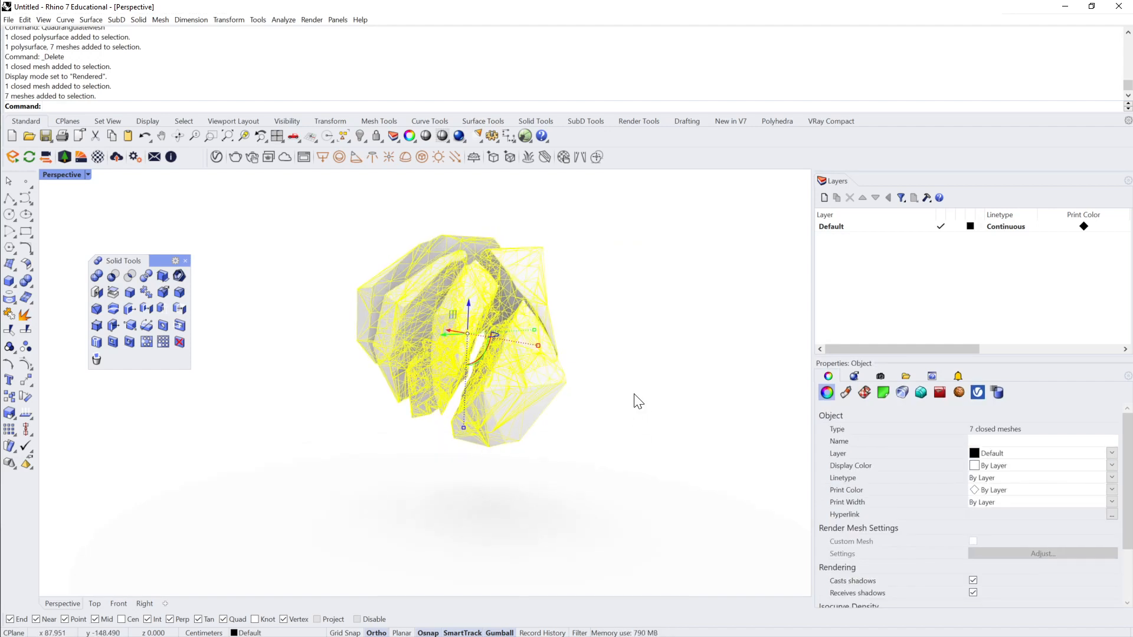
click(743, 328)
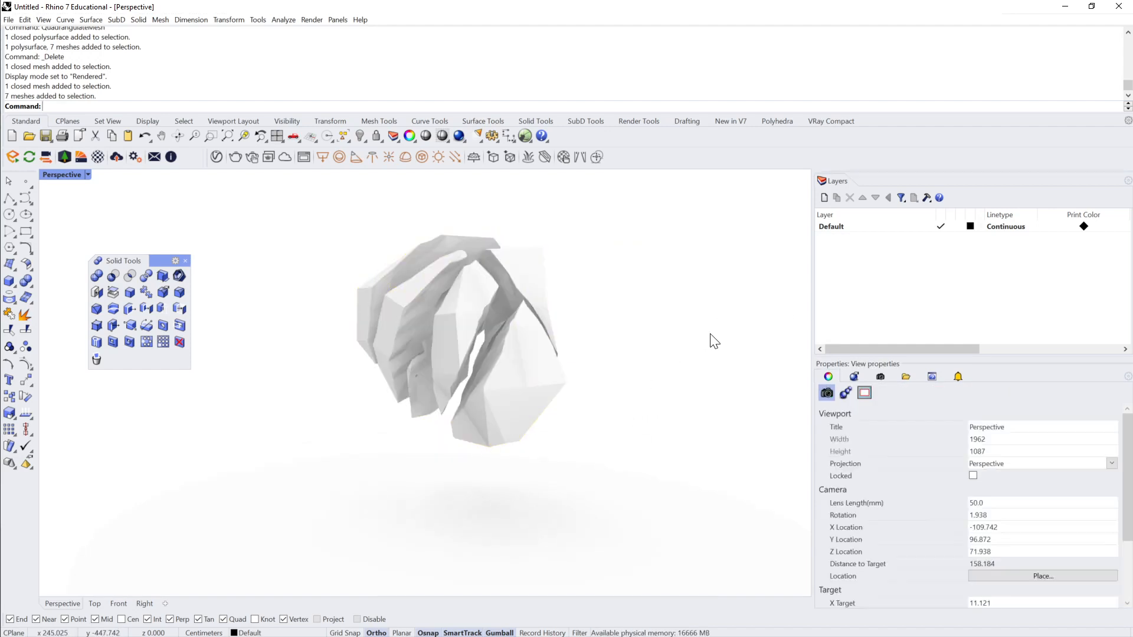
Step: Turn on the Sun in the rendering lighting settings
click(851, 376)
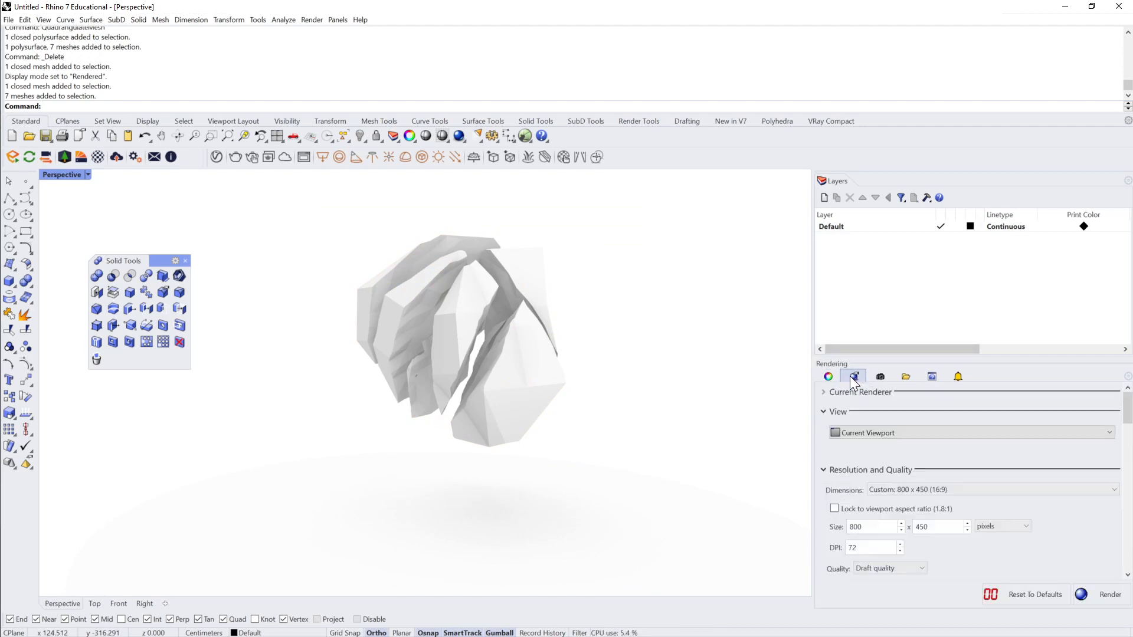
drag(859, 356, 860, 292)
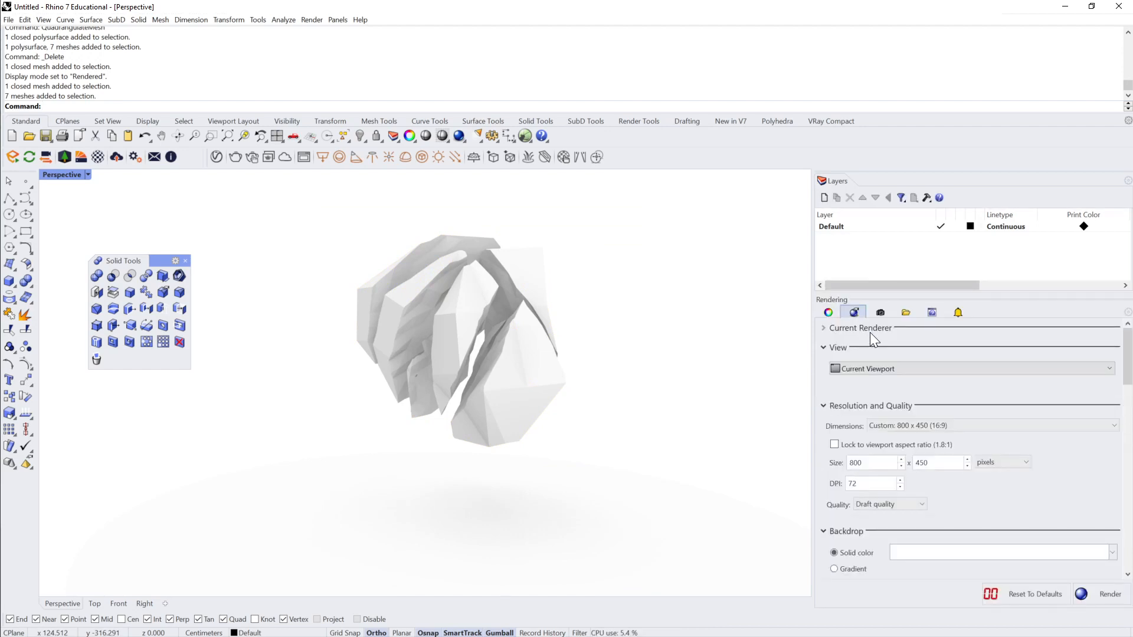
scroll(902, 431, down, 1)
scroll(904, 434, down, 10)
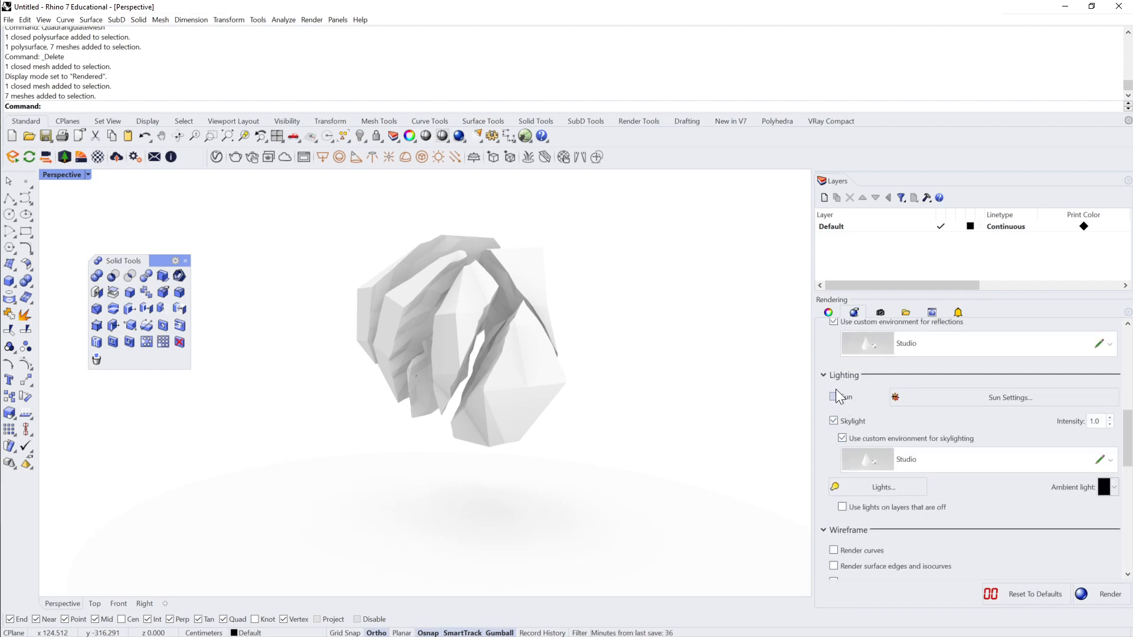
click(833, 397)
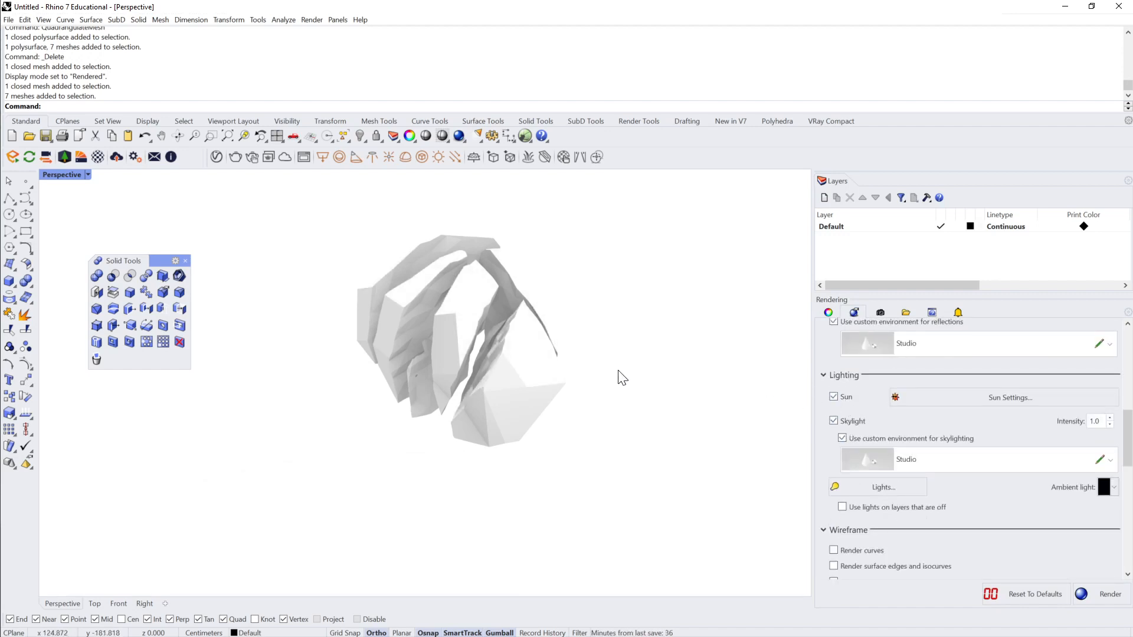
Step: Lower the skylight intensity step by step and settle on 0.4, checking the shards' shading and ground shadow
click(1110, 425)
click(1109, 425)
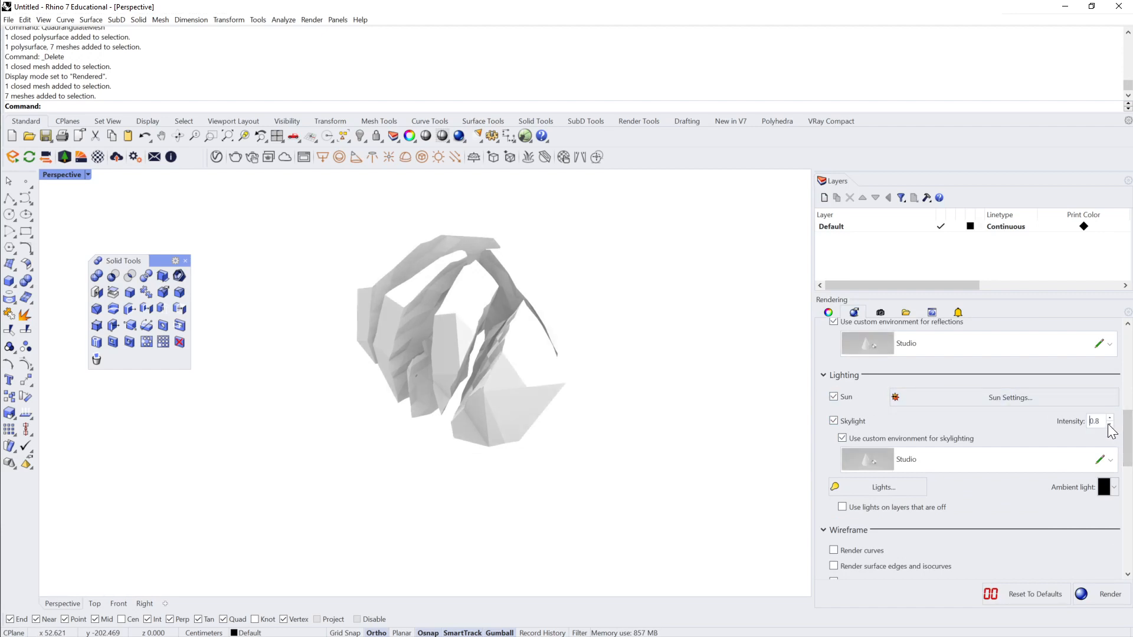
click(1110, 425)
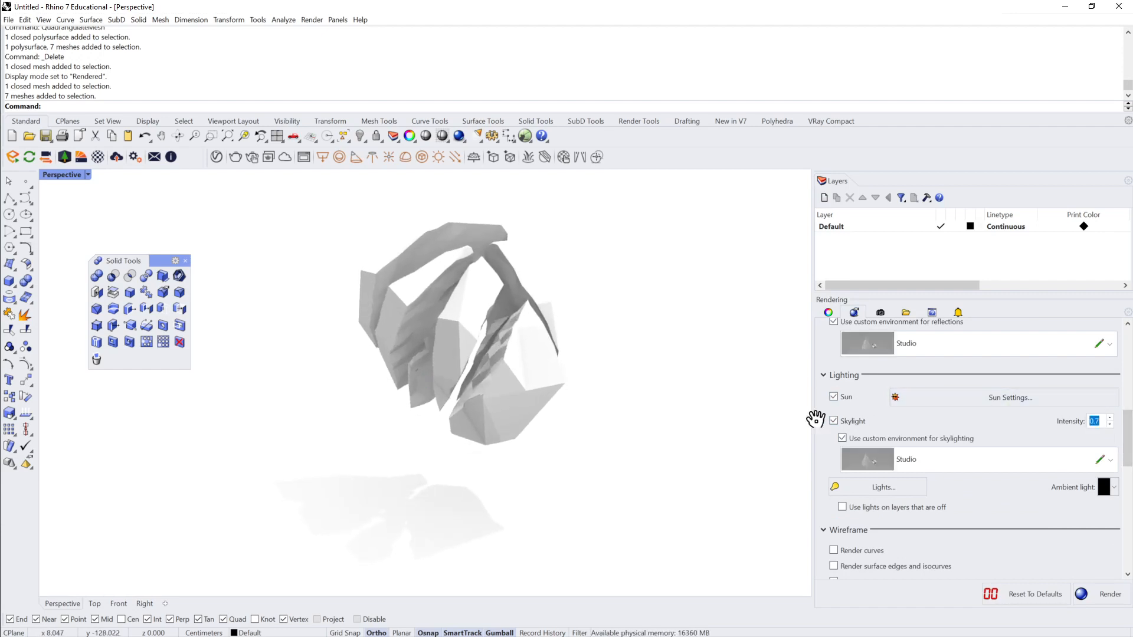
shift+right_drag(421, 510, 423, 471)
scroll(428, 444, down, 1)
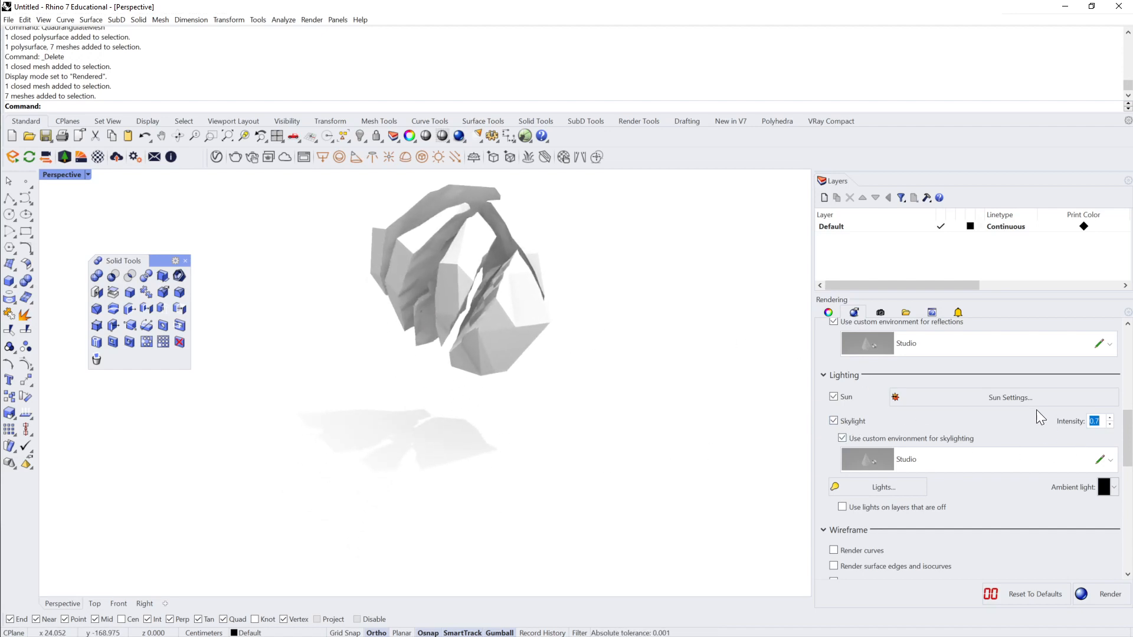
click(1110, 425)
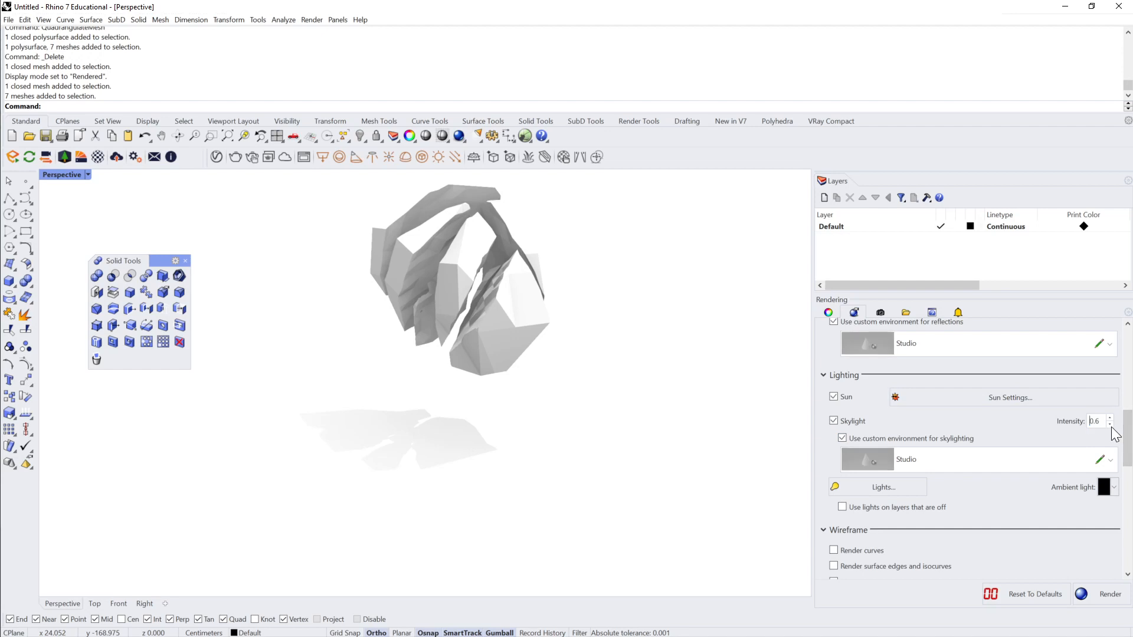
click(1110, 424)
click(1110, 424)
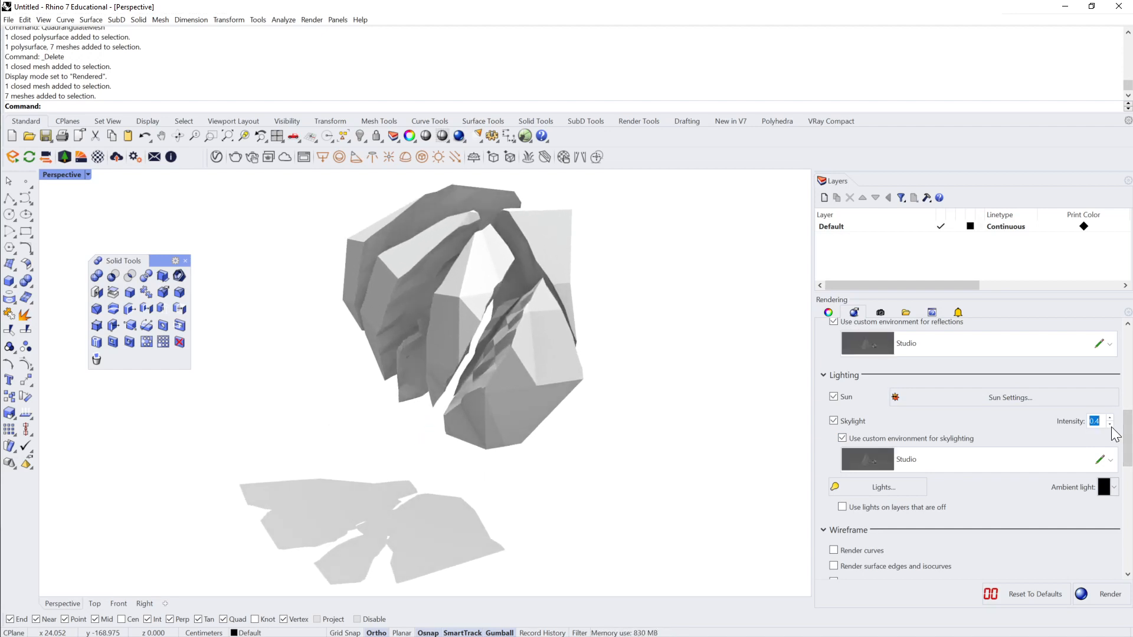
click(1110, 424)
click(1110, 425)
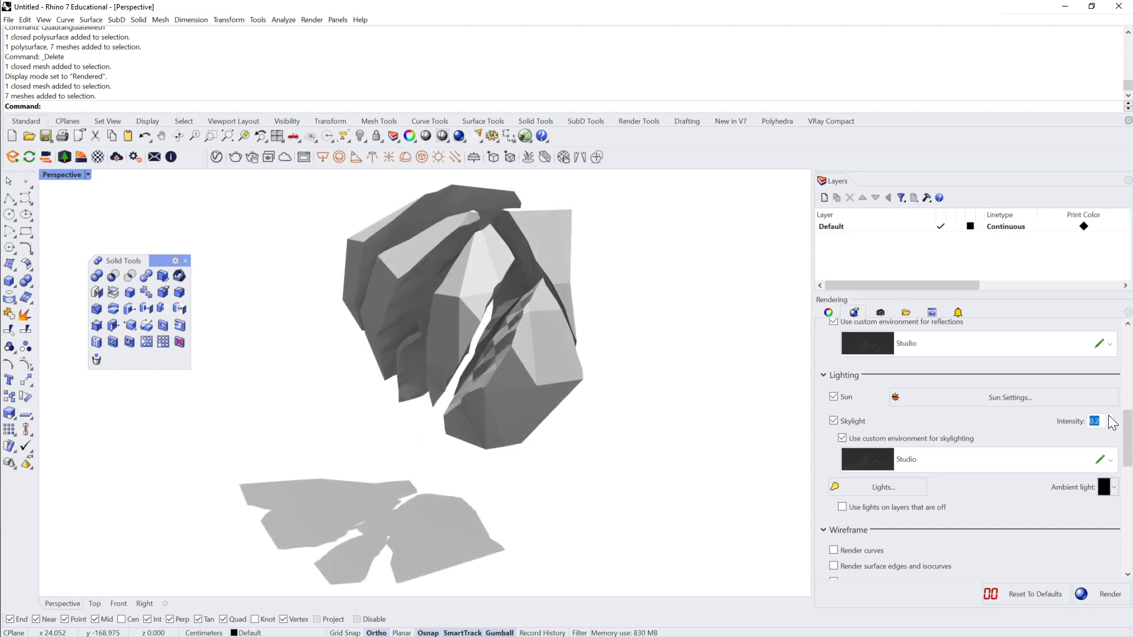
click(1109, 418)
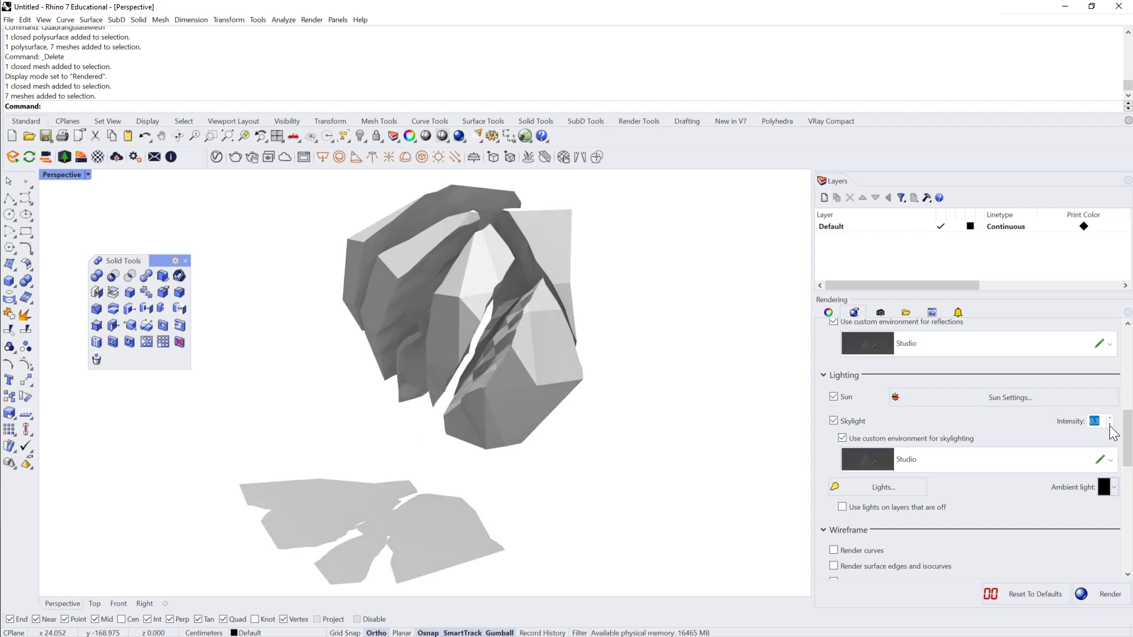
click(1110, 424)
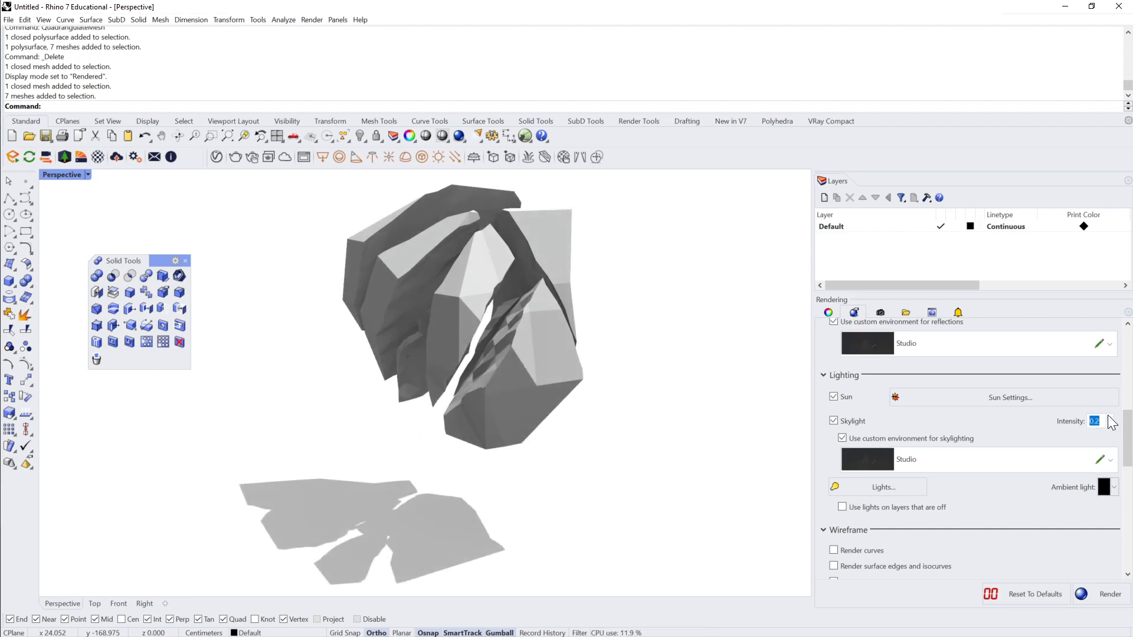
click(1110, 418)
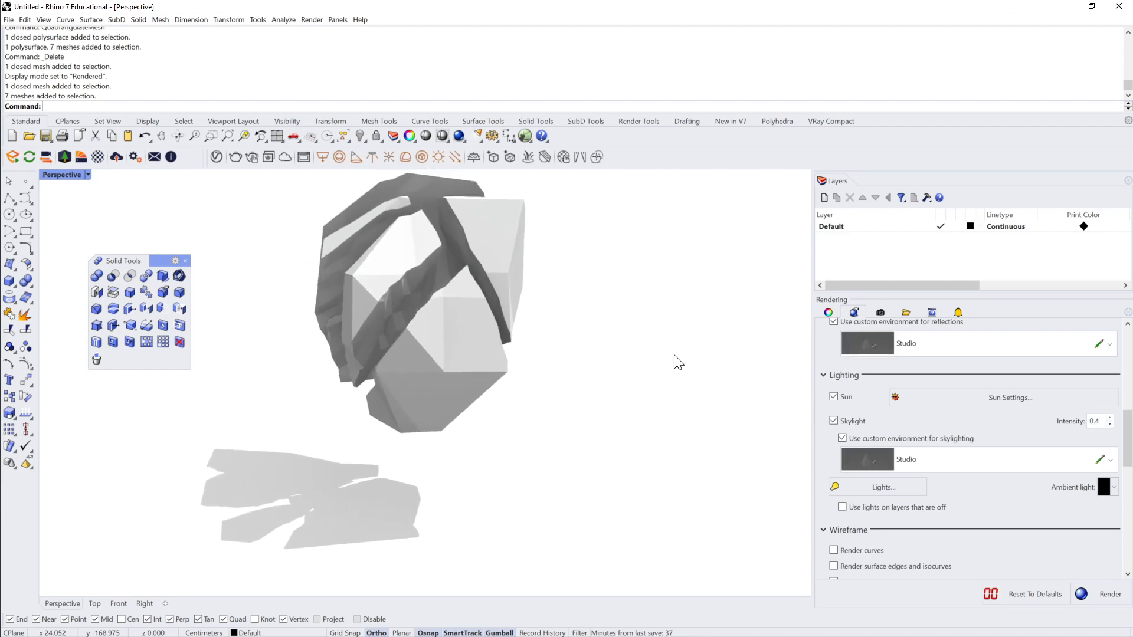
Step: Move the lowest shard down along the vertical axis to separate it from the rest of the cluster
click(421, 373)
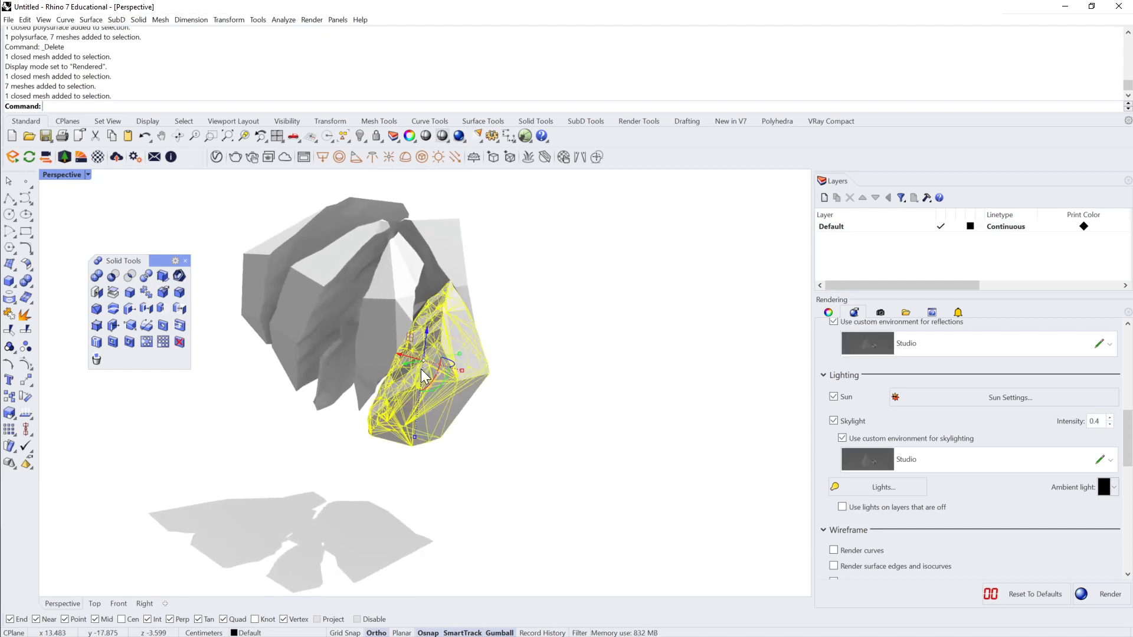
drag(429, 332, 430, 374)
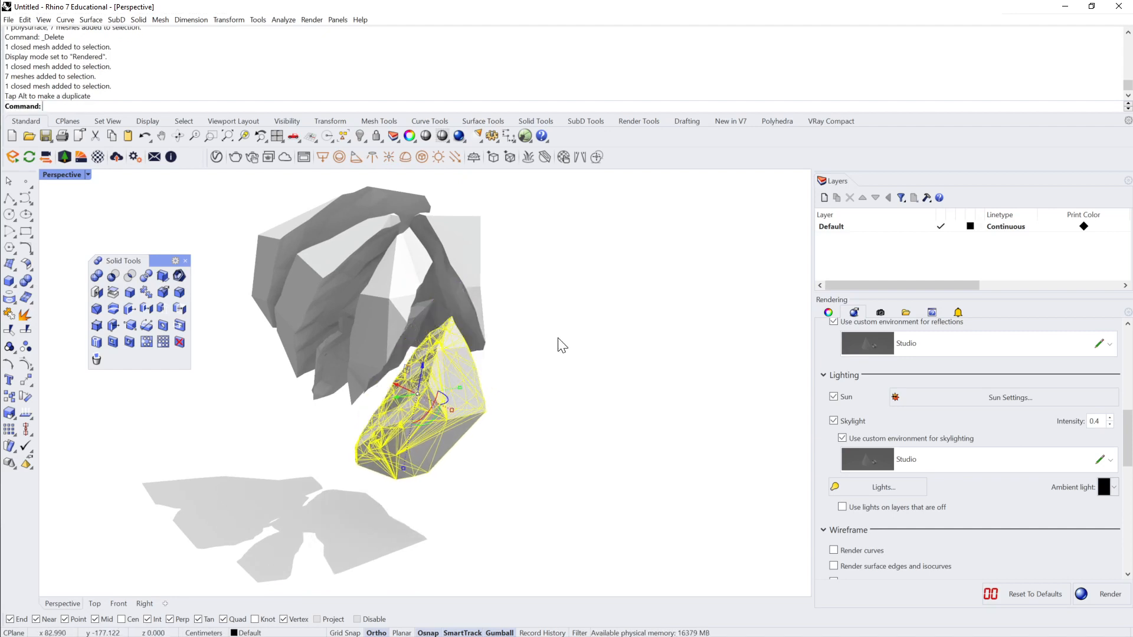
click(559, 340)
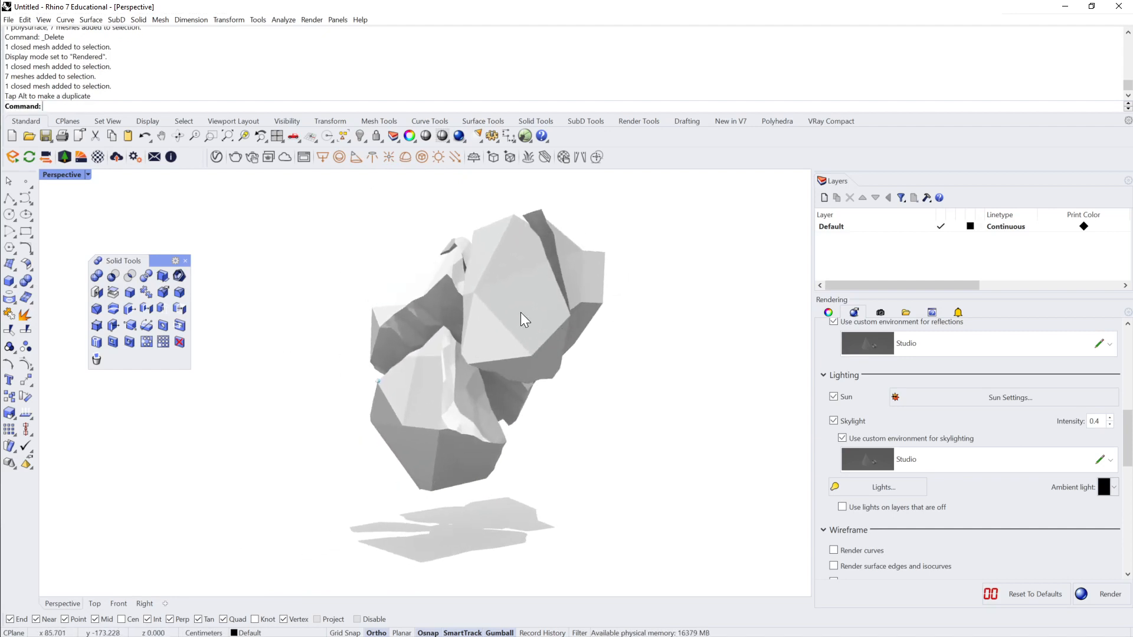
Step: Move the large faceted upper shard away from its neighbours to open up the cluster
click(521, 314)
mouse_move(525, 315)
right_down()
mouse_move(547, 321)
mouse_move(522, 305)
right_up()
drag(499, 307, 514, 306)
click(666, 293)
right_drag(663, 292, 662, 291)
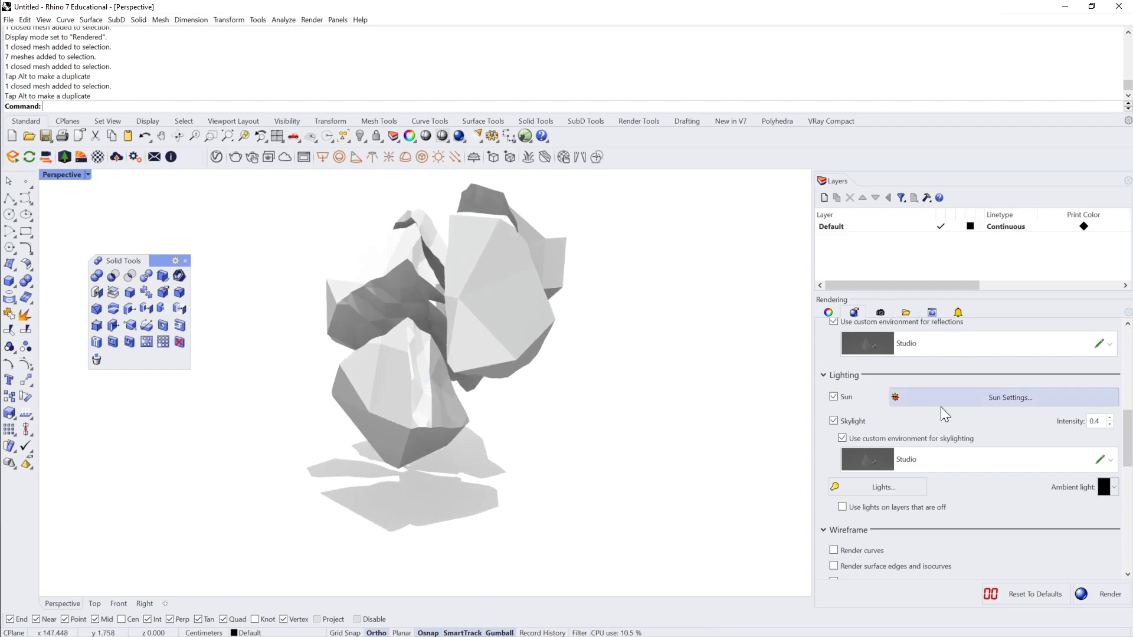
Step: Enable manual control of the sun and set its azimuth to 224.1° and its altitude to 76.1°
scroll(942, 408, up, 1)
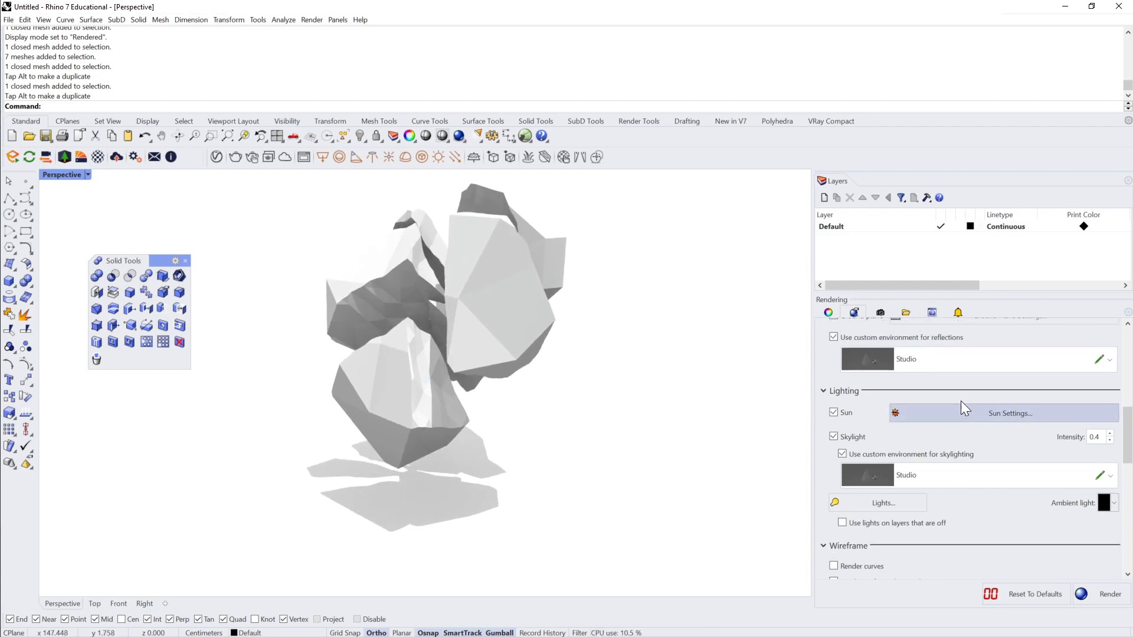
drag(169, 175, 769, 36)
click(639, 85)
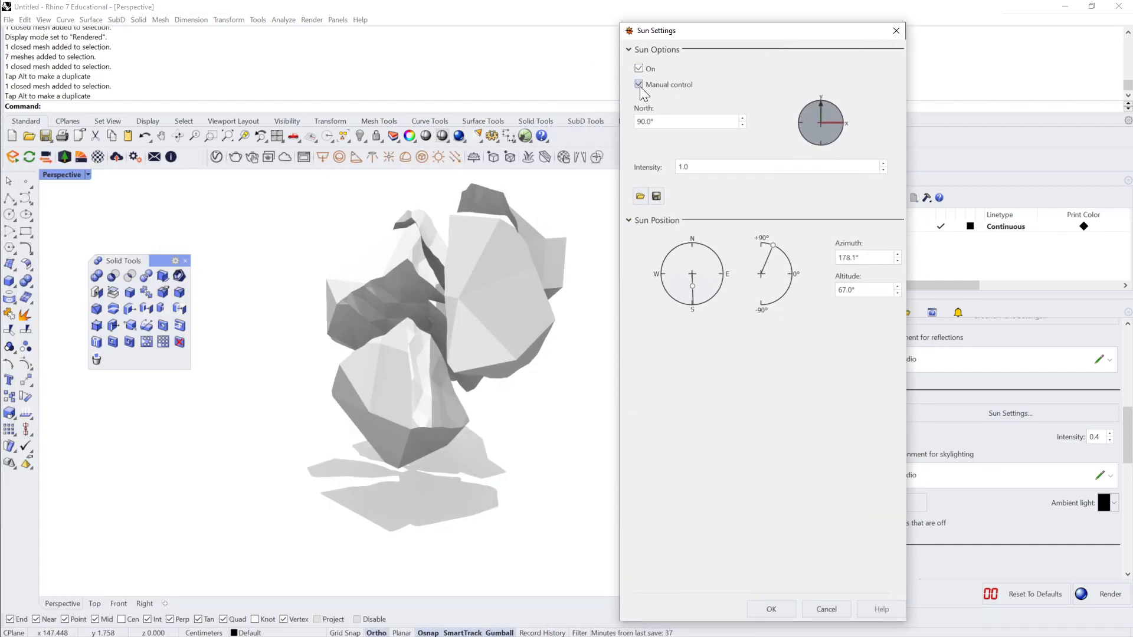
mouse_move(694, 291)
mouse_down()
mouse_move(719, 298)
mouse_move(680, 250)
mouse_move(661, 283)
mouse_move(631, 256)
mouse_move(664, 319)
mouse_move(721, 257)
mouse_move(792, 270)
mouse_move(769, 244)
mouse_up()
mouse_move(696, 272)
mouse_down()
mouse_move(679, 268)
mouse_move(677, 308)
mouse_move(668, 307)
mouse_up()
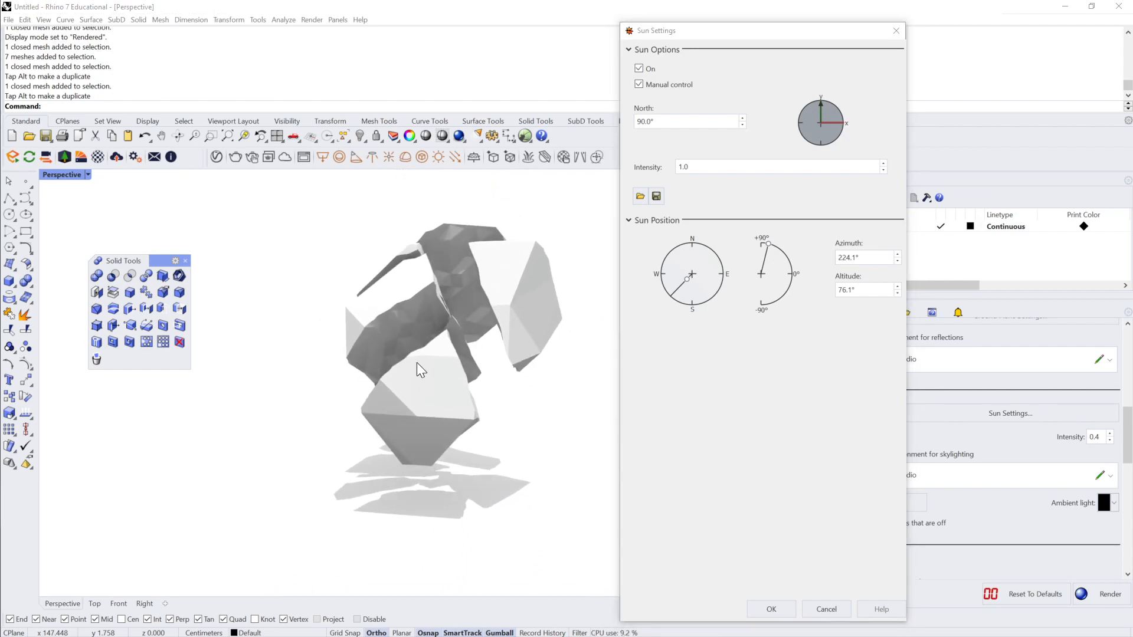
click(773, 608)
Step: Move all seven shards down together, closer to the ground surface and their shadows
drag(603, 194, 313, 401)
drag(458, 317, 476, 346)
click(614, 341)
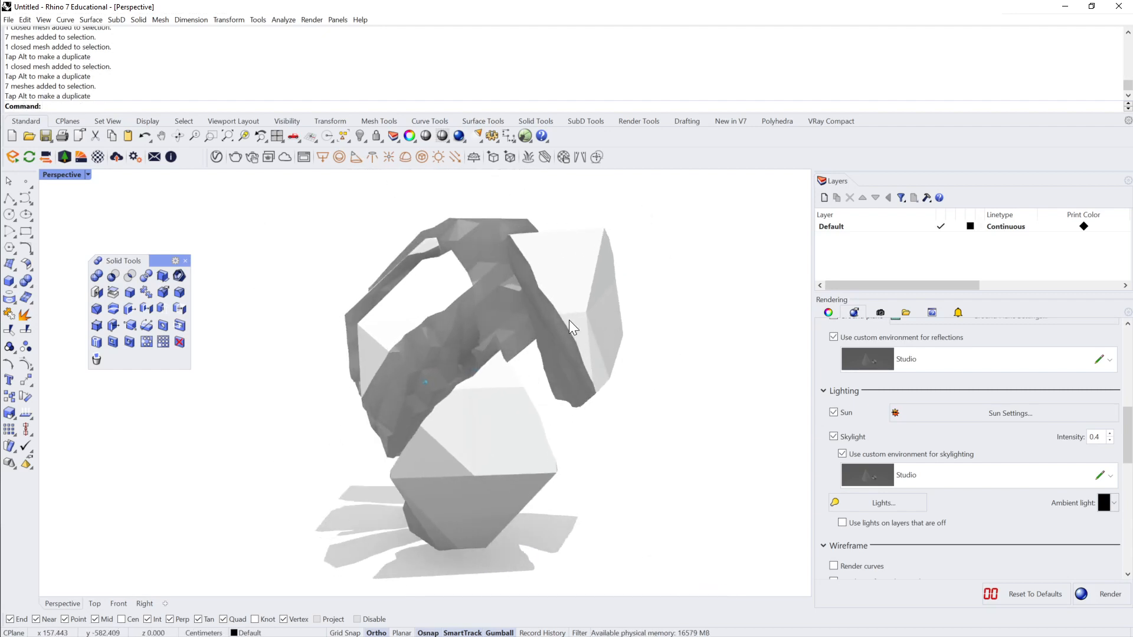
Step: Switch the Perspective viewport to Raytraced display mode and examine the shards and their ground shadows from several angles
click(84, 178)
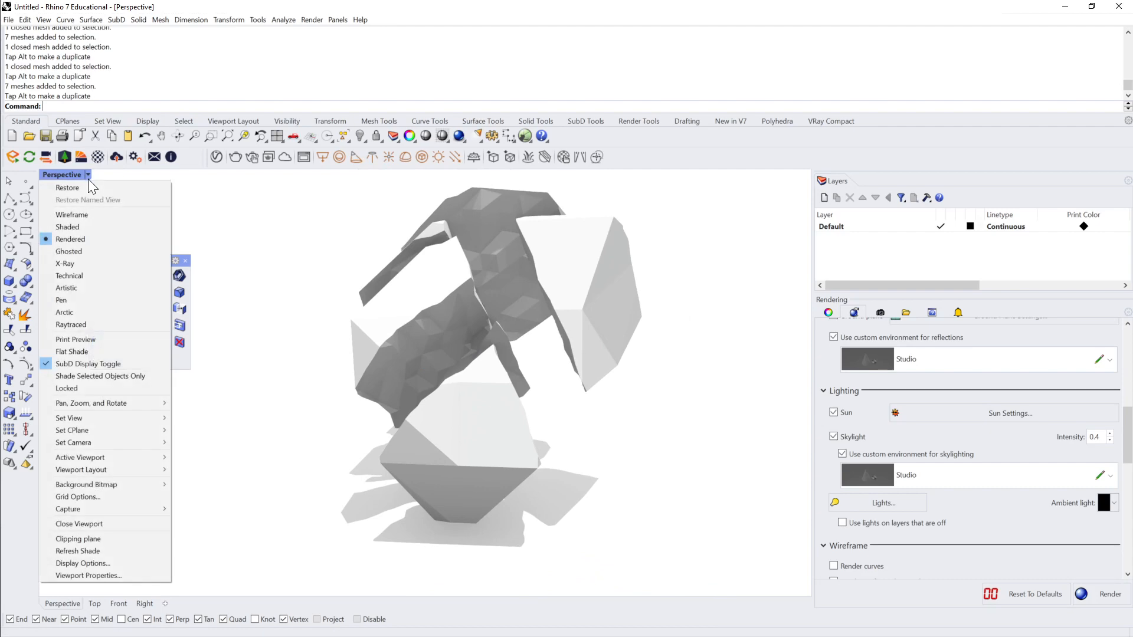
click(86, 323)
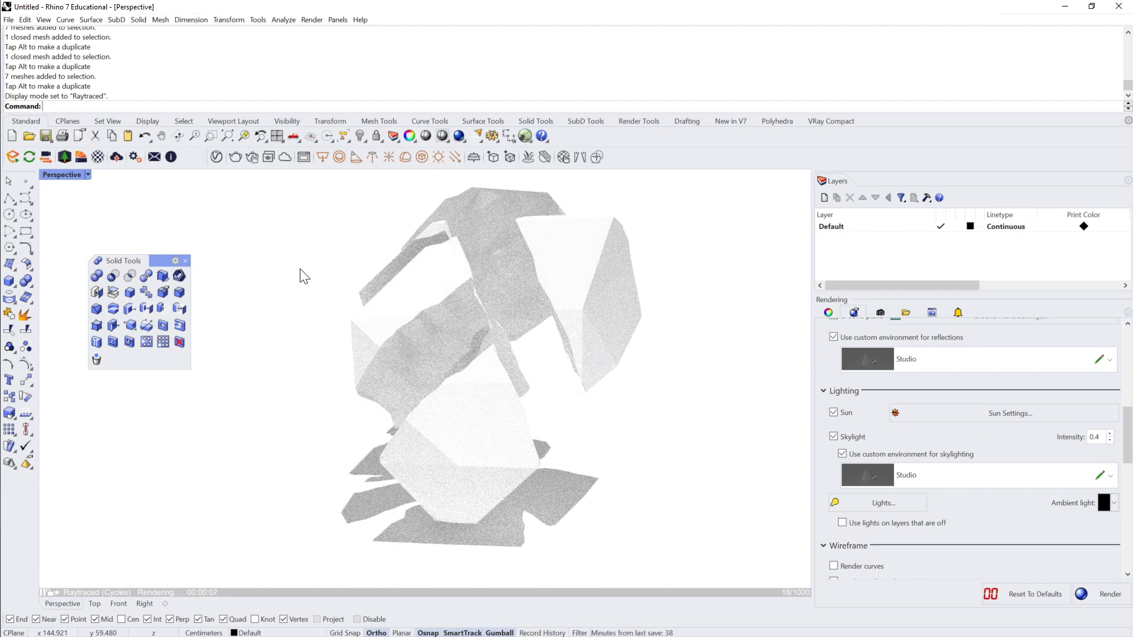
right_drag(299, 273, 275, 309)
scroll(275, 308, down, 3)
scroll(276, 309, up, 3)
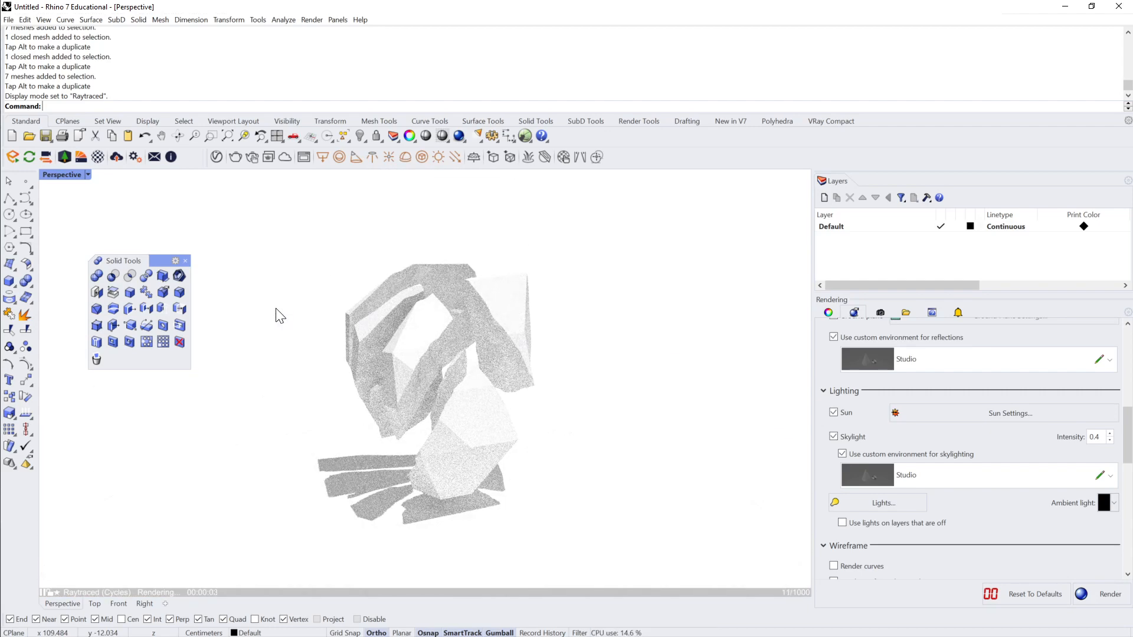
right_drag(276, 309, 276, 308)
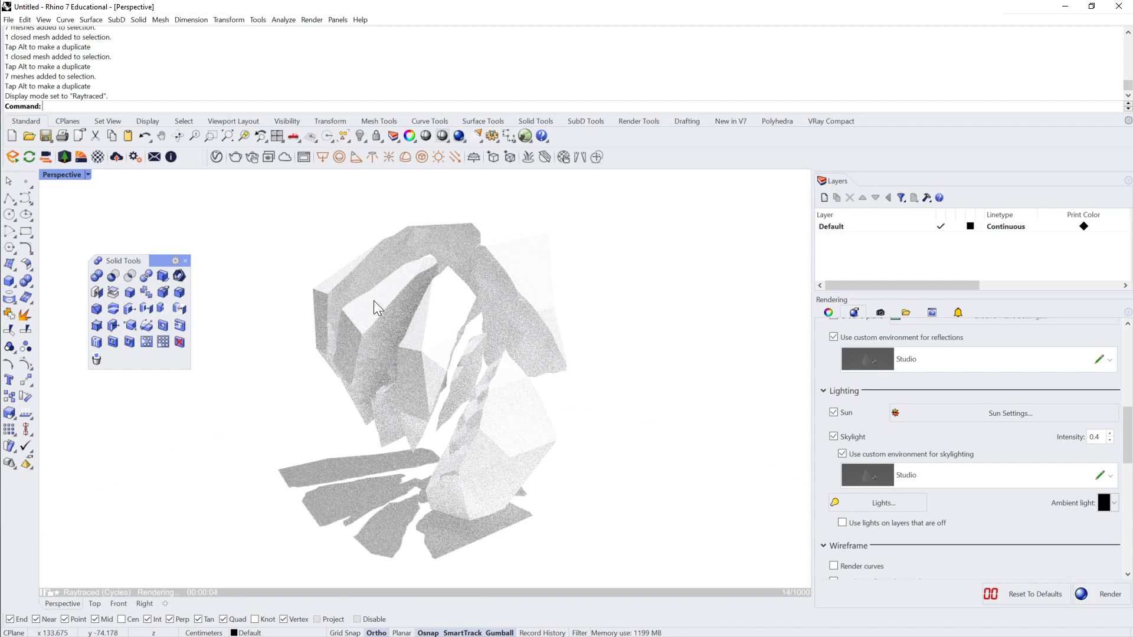
Step: Switch the Perspective viewport to Technical display mode to show the shards as a line drawing
click(88, 176)
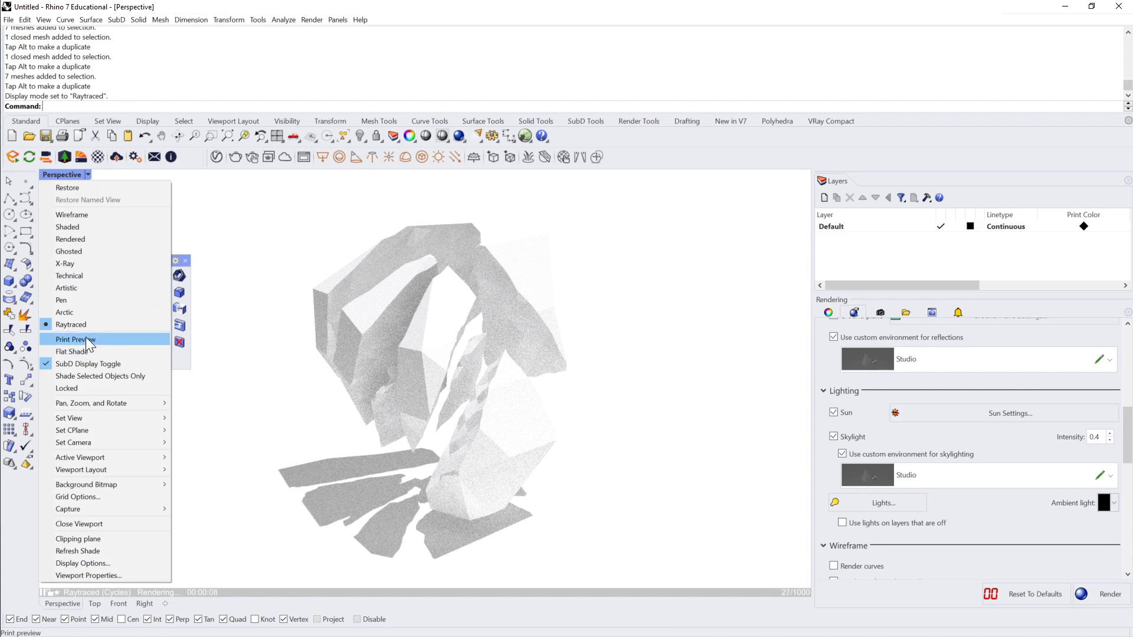
click(79, 275)
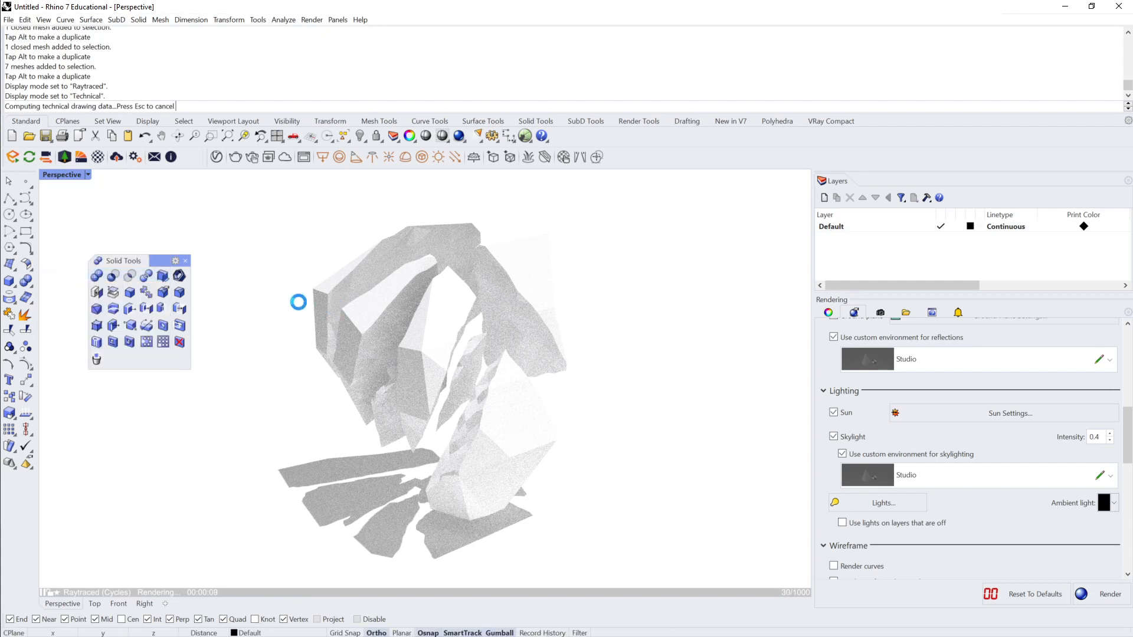
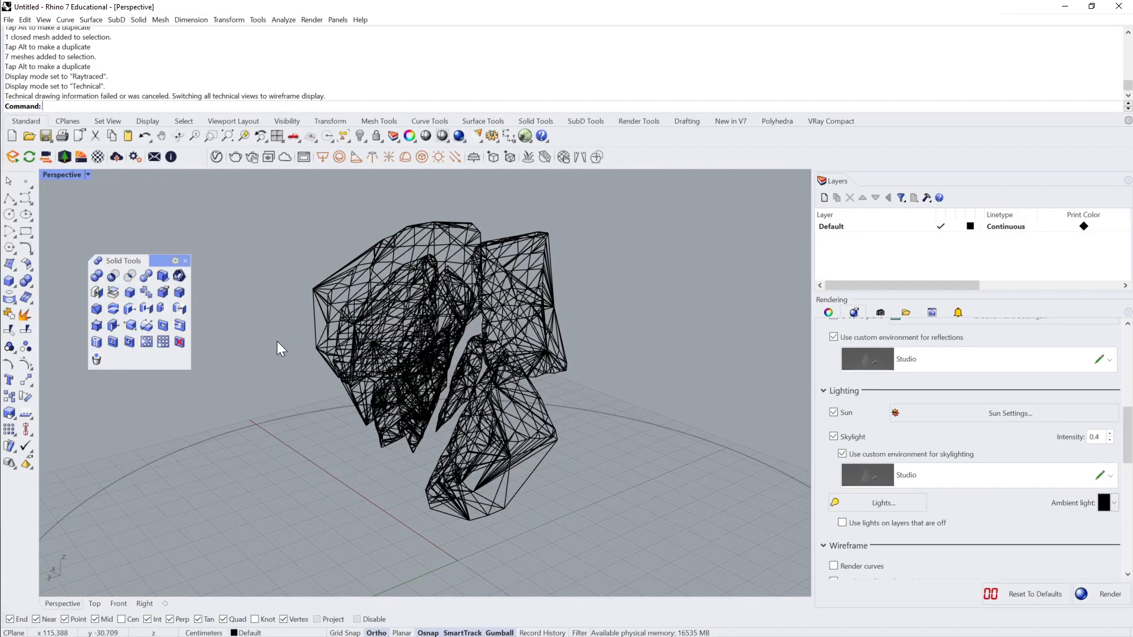
Step: Compare the Rendered and Raytraced display modes in the Perspective viewport and leave it in Rendered mode
click(86, 176)
click(77, 240)
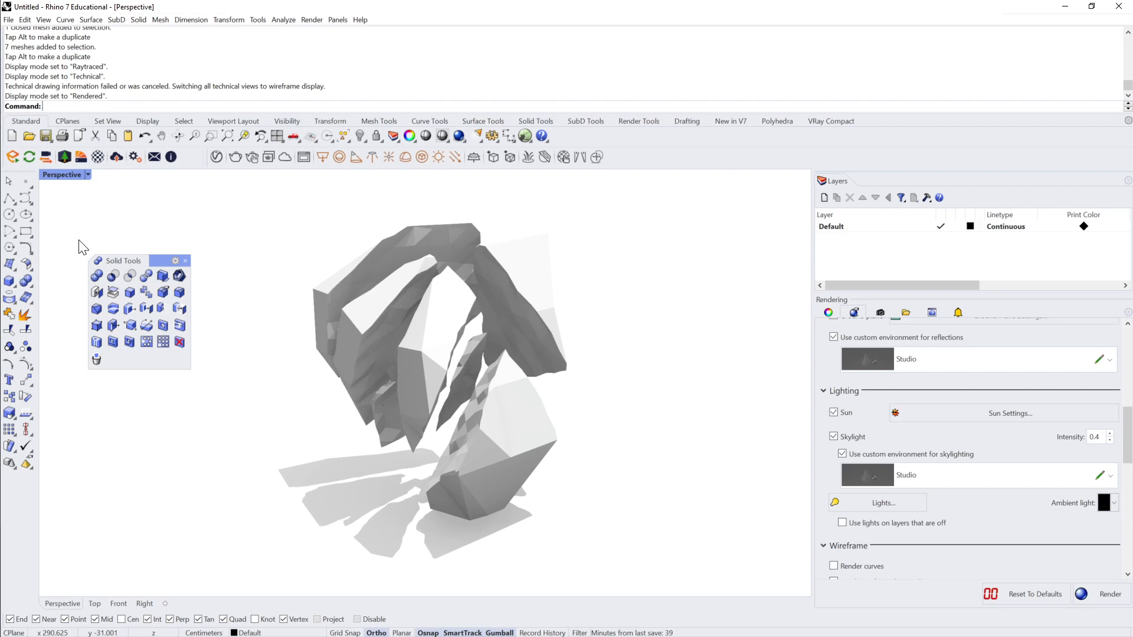
click(87, 175)
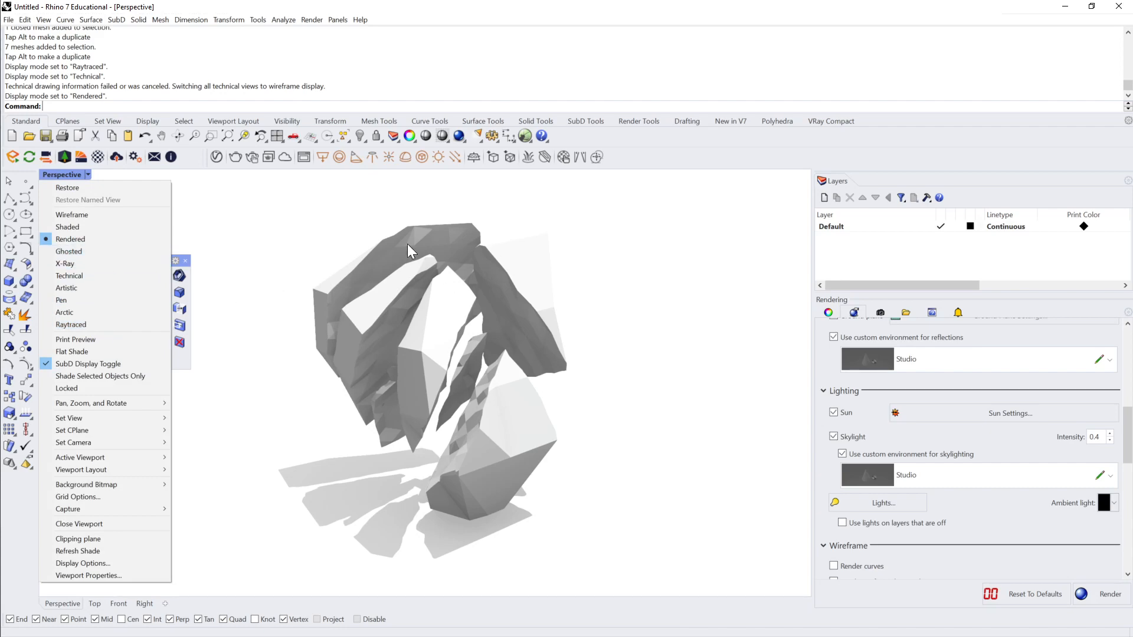
click(95, 325)
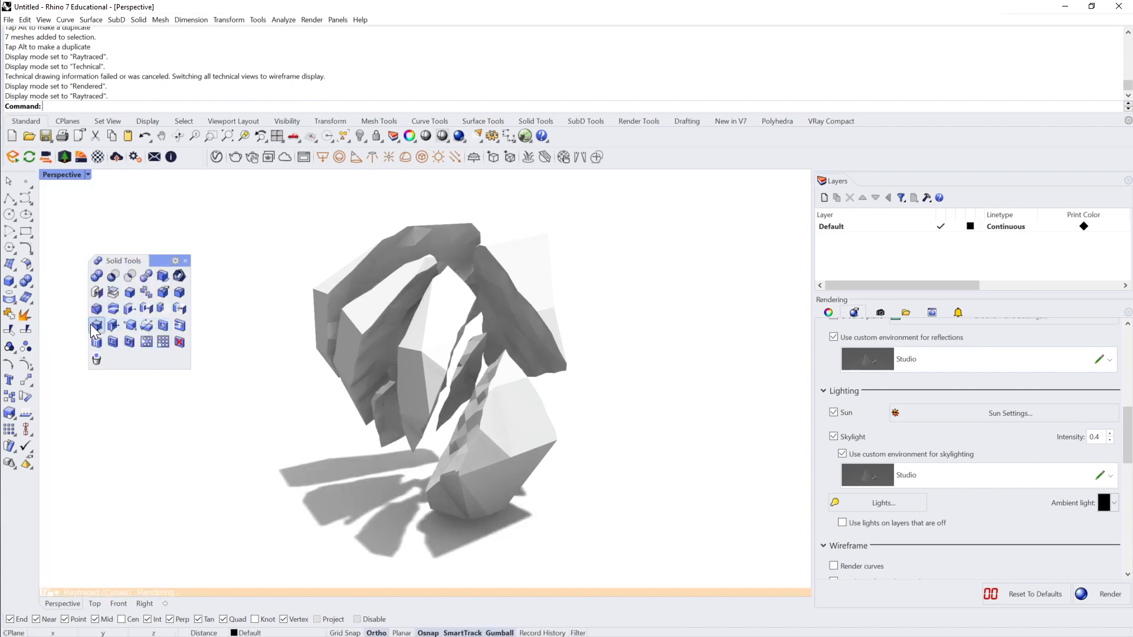
click(88, 174)
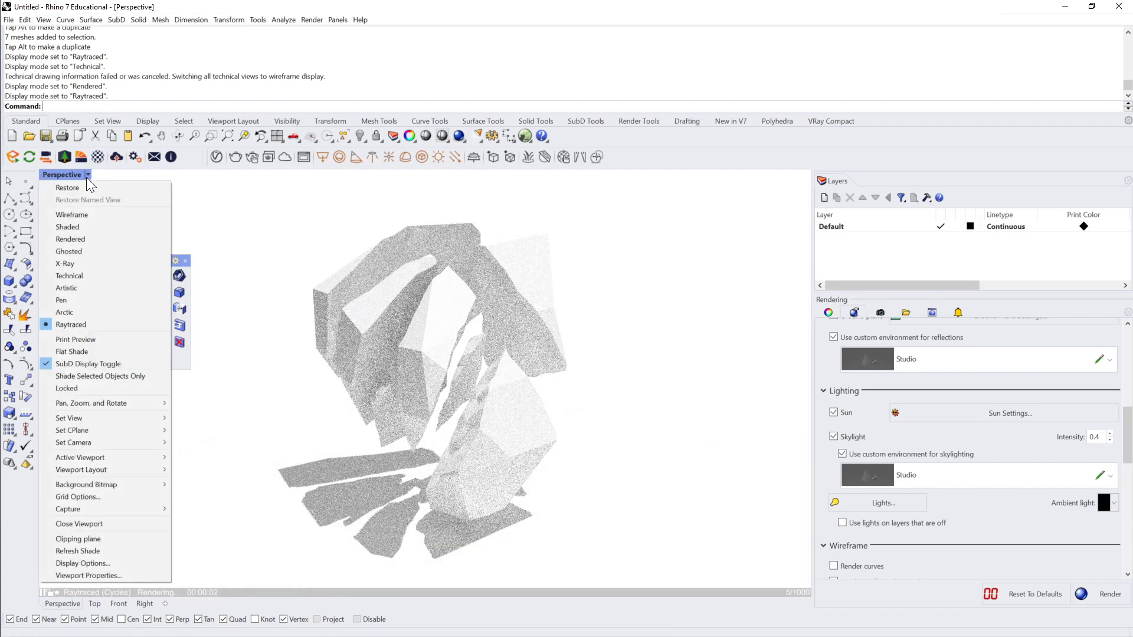
click(77, 236)
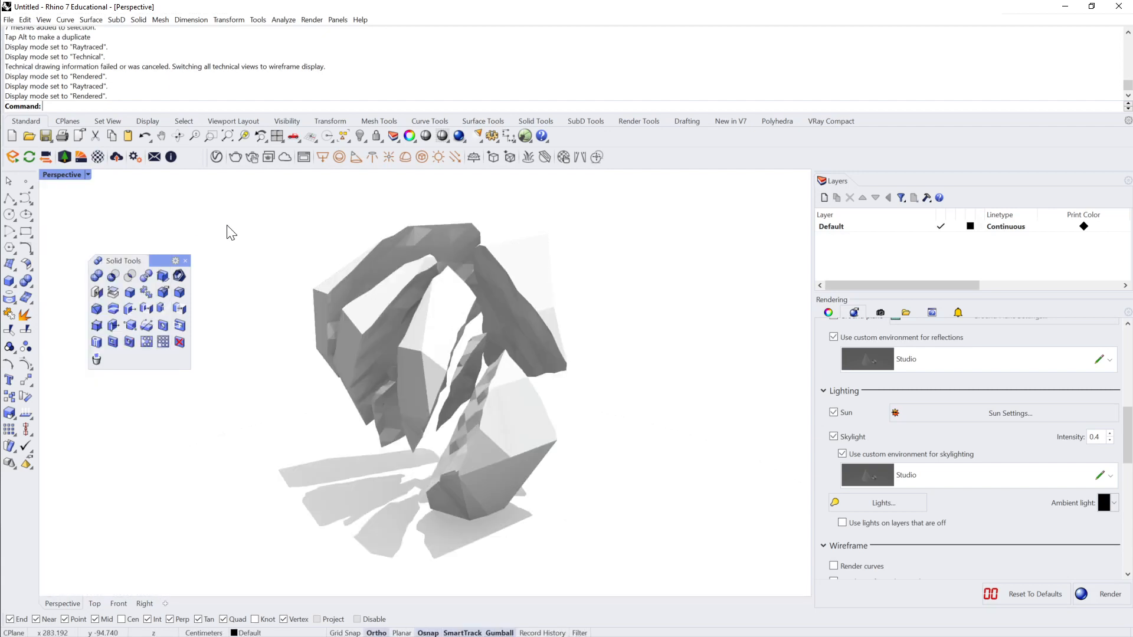
Step: Lock the render resolution to the viewport aspect ratio in the document's render properties
click(311, 19)
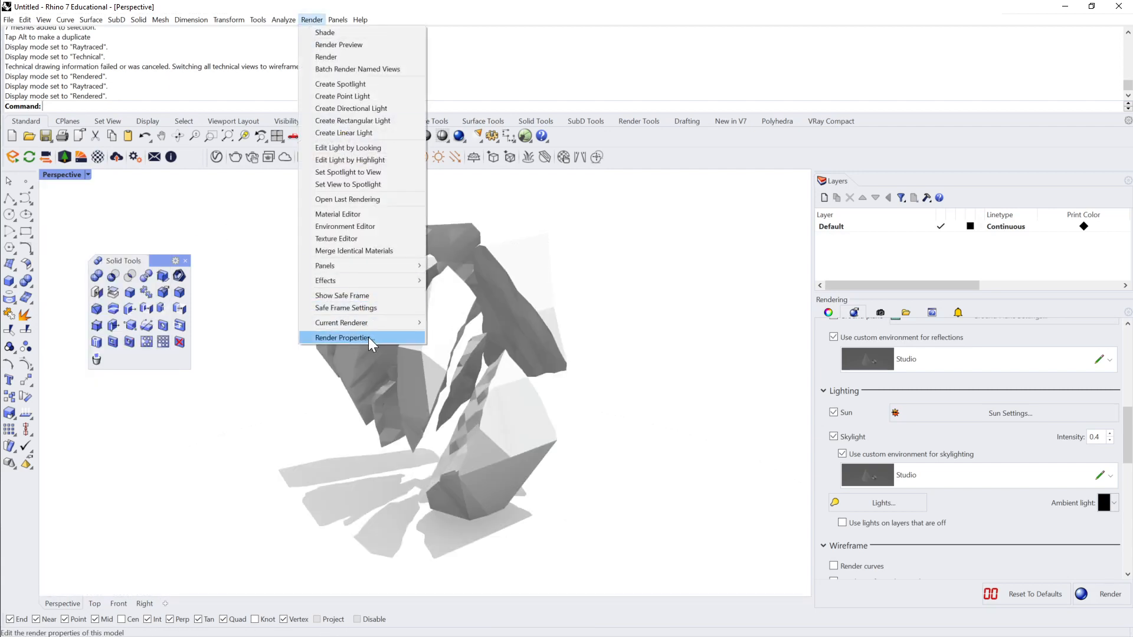
mouse_move(373, 325)
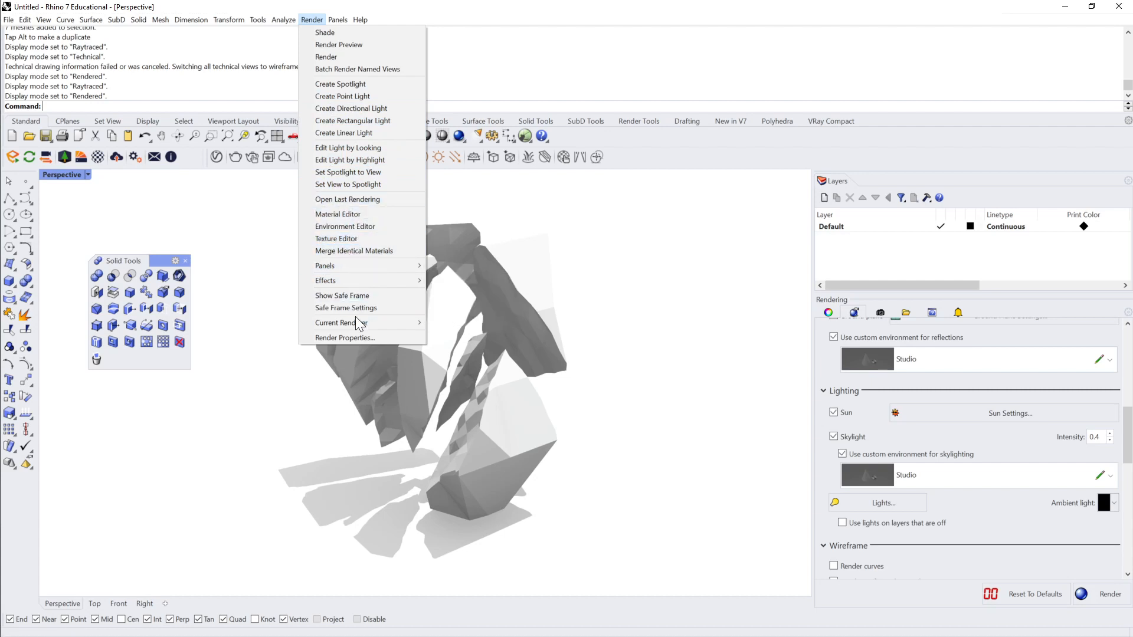
click(360, 338)
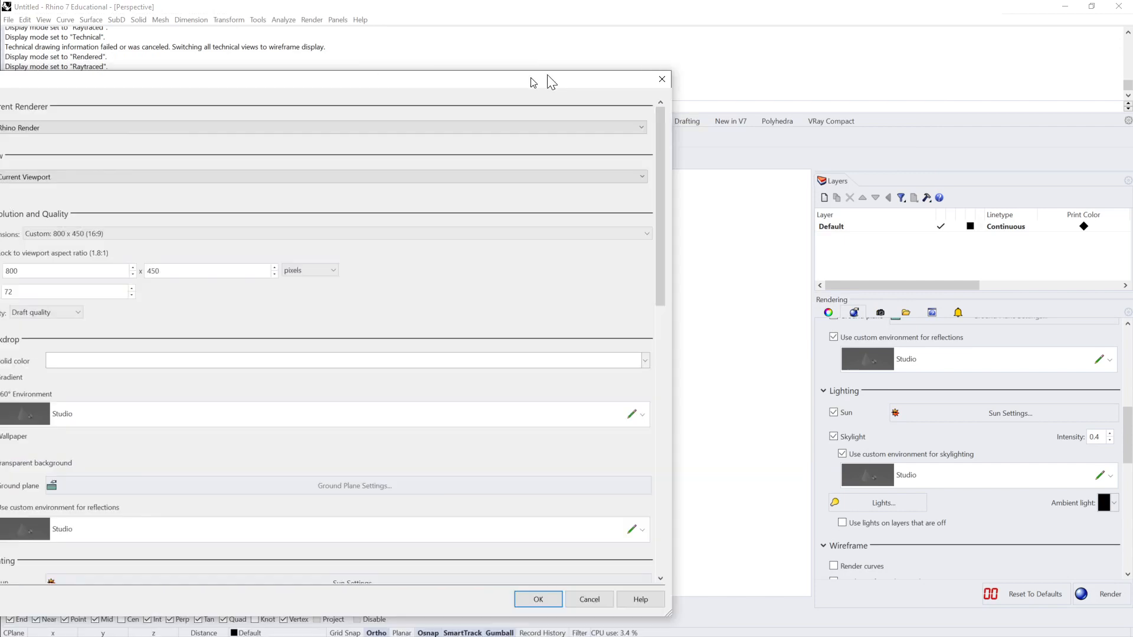
drag(547, 81, 778, 59)
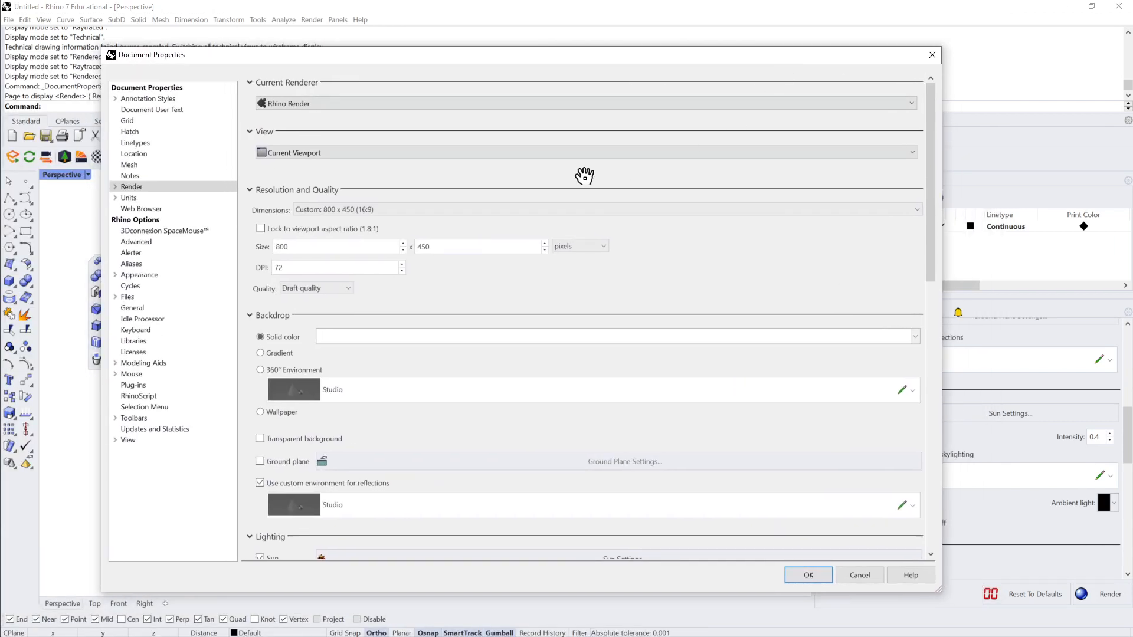
click(260, 230)
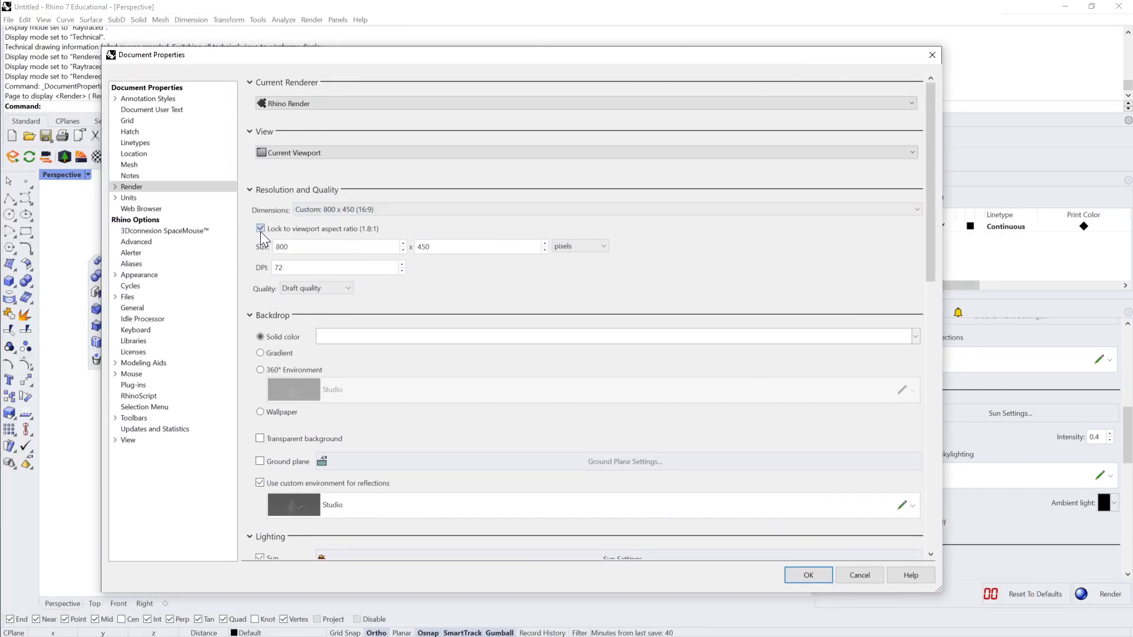
click(378, 210)
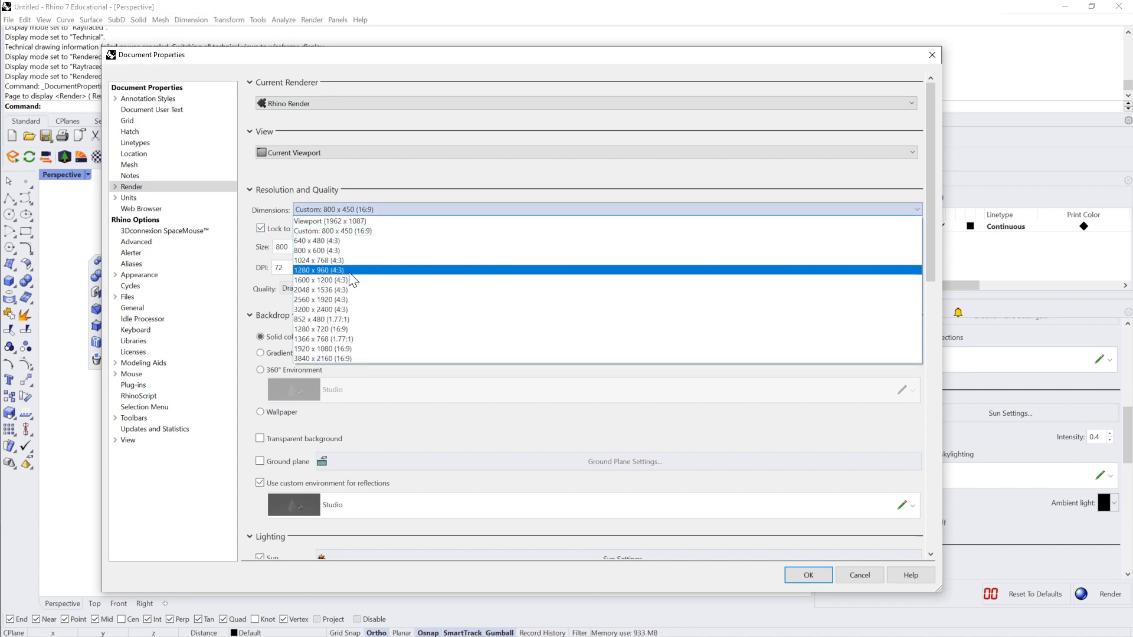
click(384, 190)
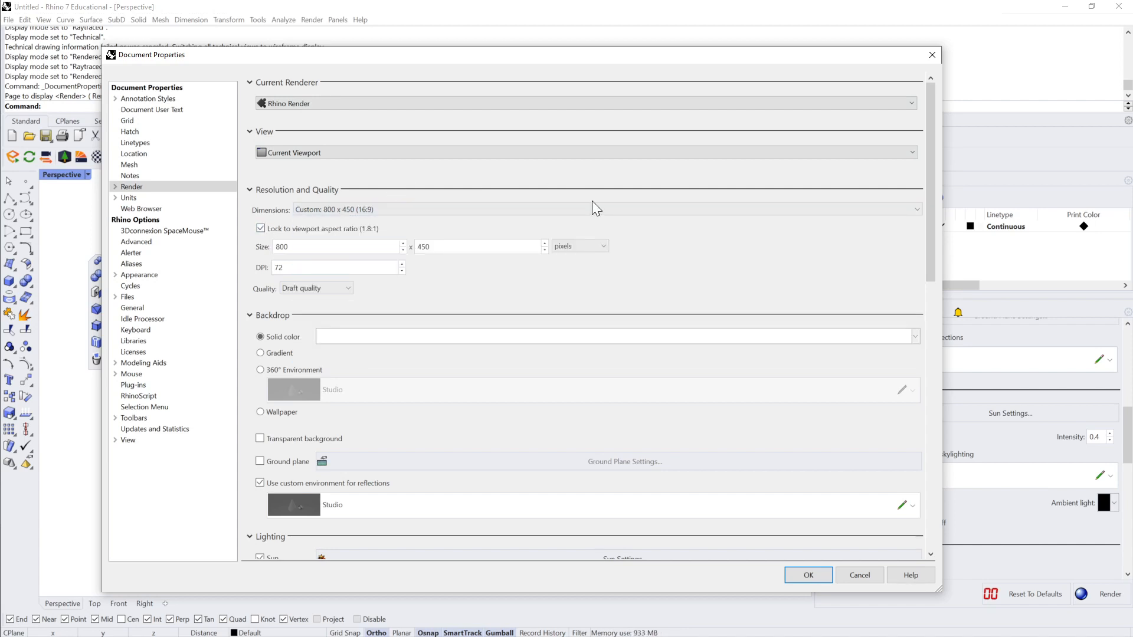
click(807, 577)
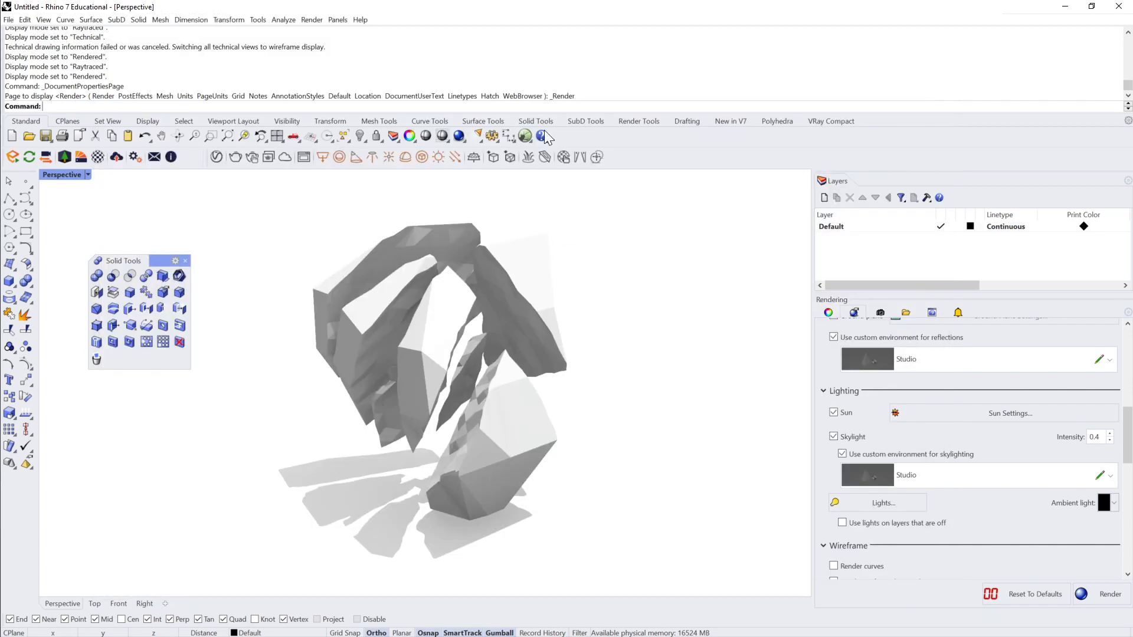
Step: Render the Perspective view at draft quality, enlarge the render window to inspect the image, and close it
click(460, 136)
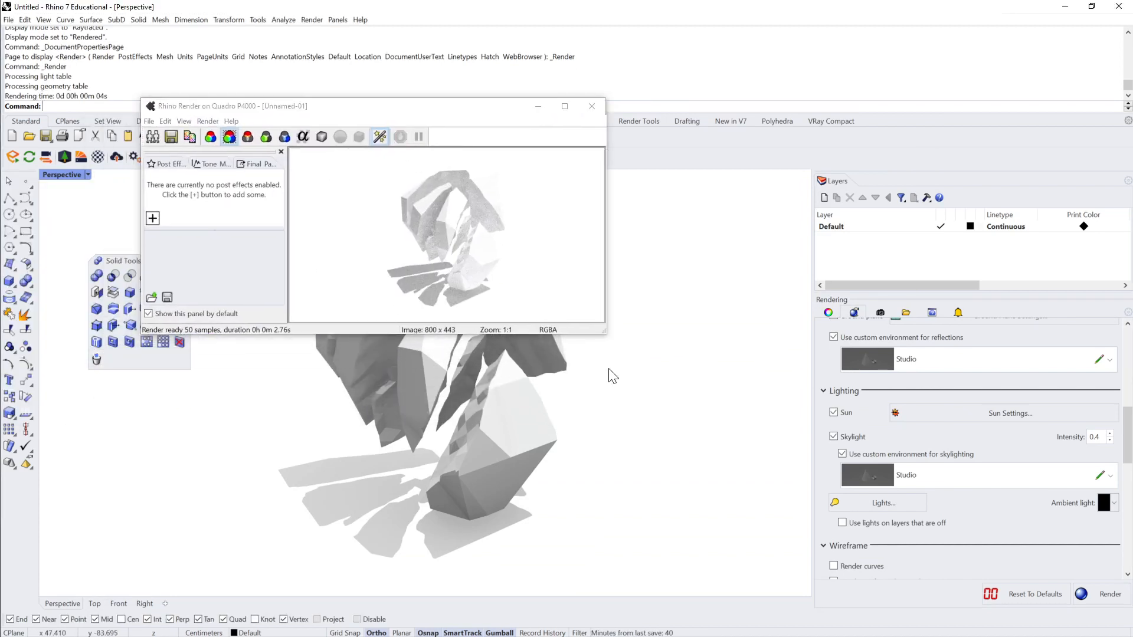
drag(601, 334, 874, 546)
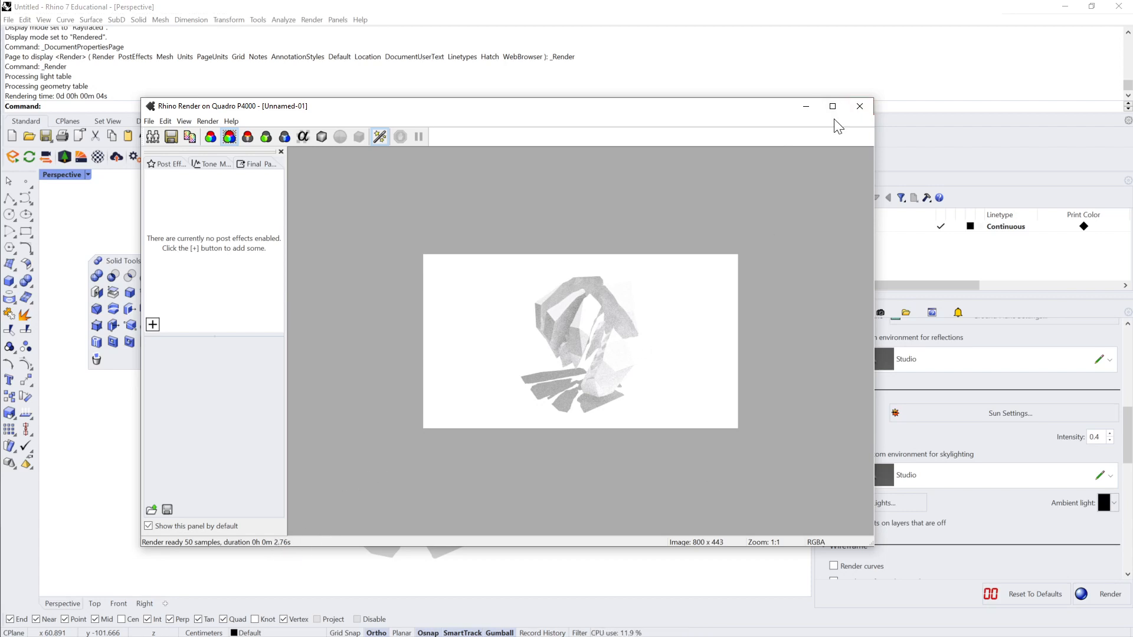
click(865, 109)
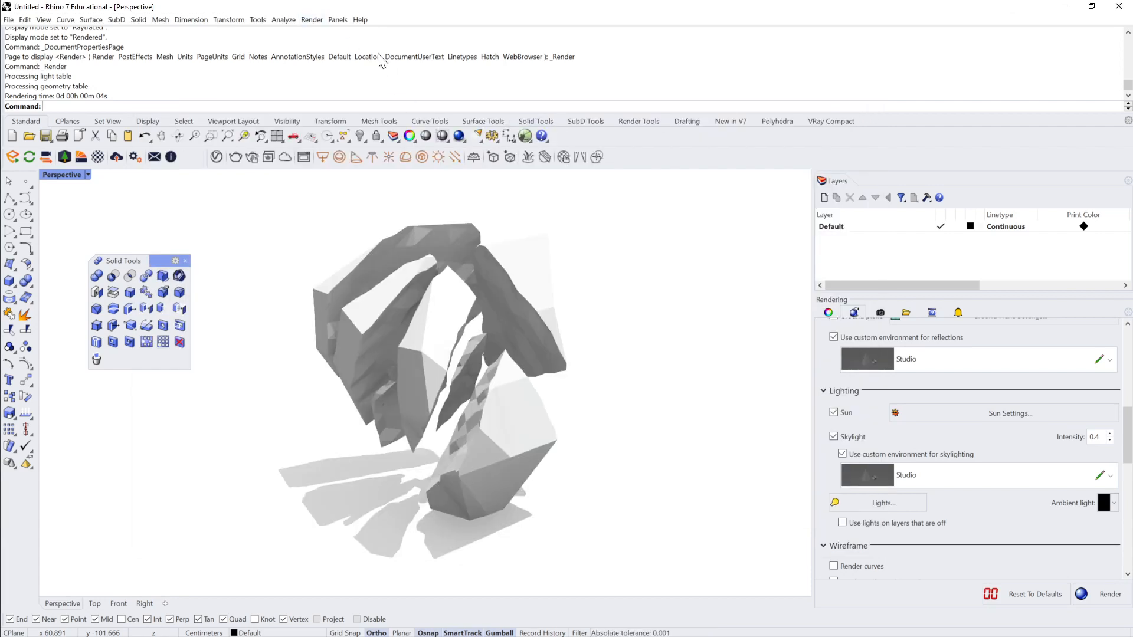
Step: Hide the render settings panel, and in the document's render properties set the width to 2000 pixels and the quality to Good quality
right_click(460, 137)
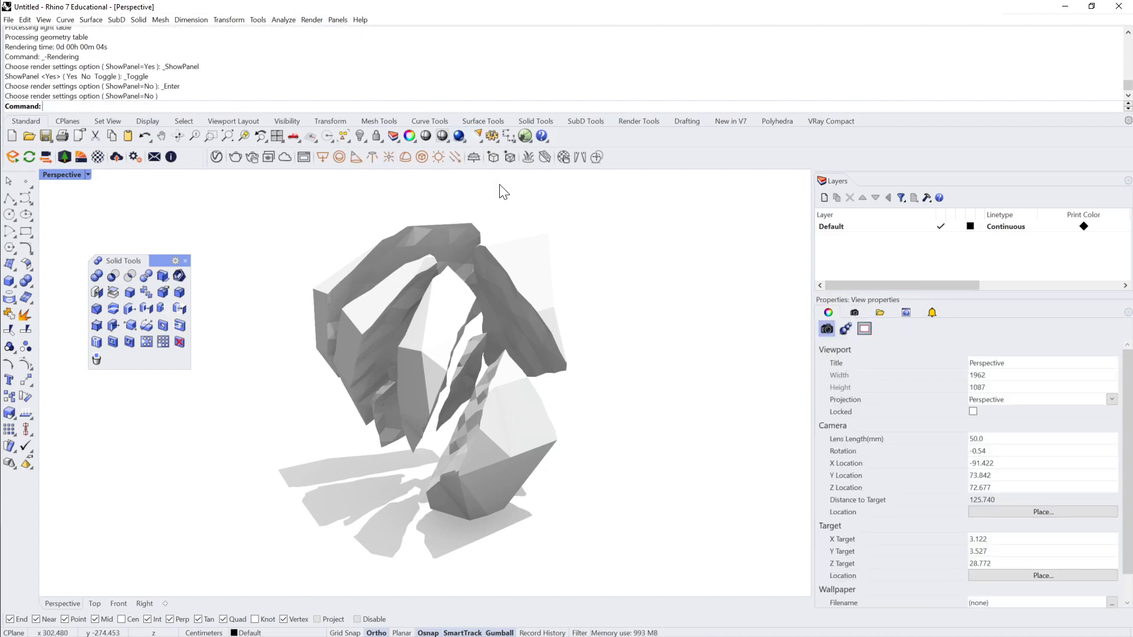
click(311, 19)
click(360, 337)
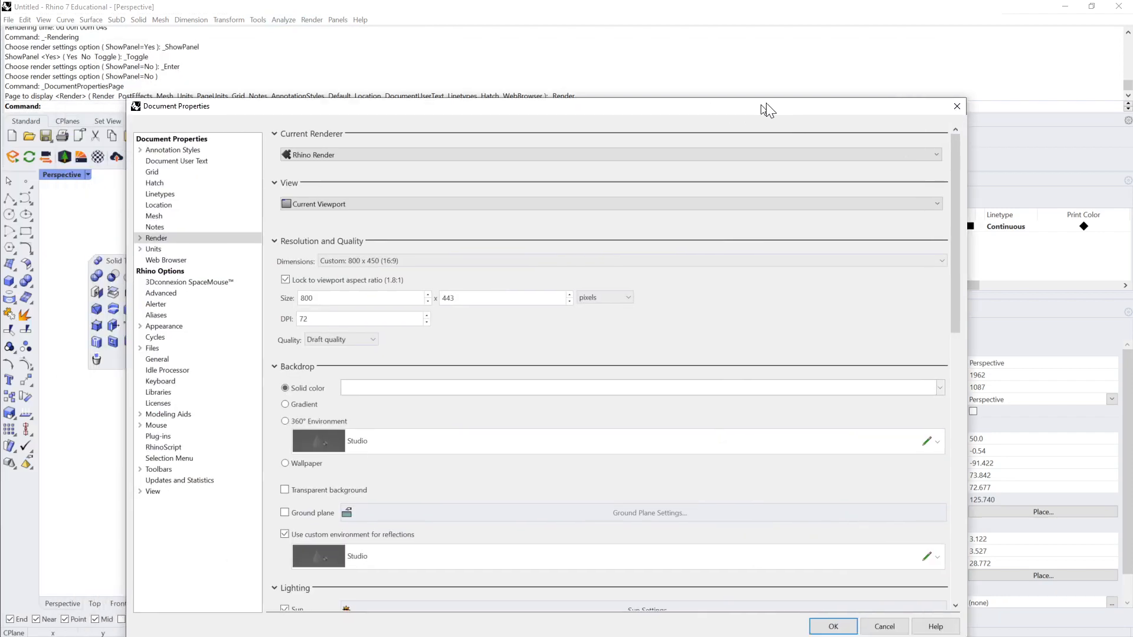
drag(766, 104, 784, 38)
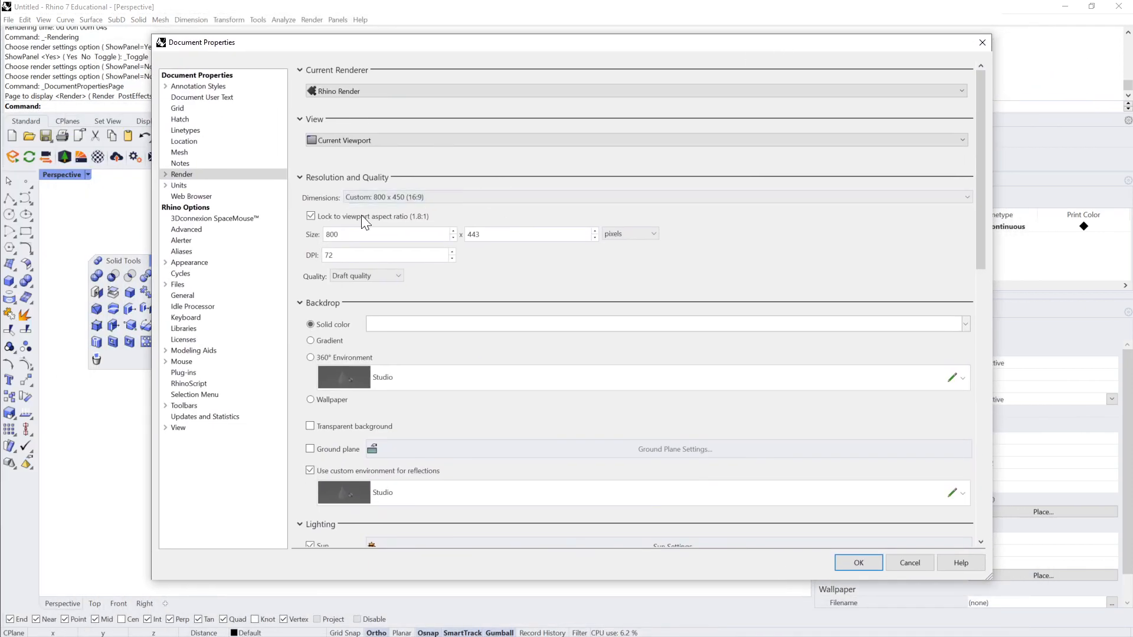
double_click(333, 234)
text(2000)
click(396, 277)
click(376, 307)
Step: Switch the render channels to Custom, enable the Normals channel alongside RGBA and Distance, and apply the render properties
scroll(461, 282, down, 3)
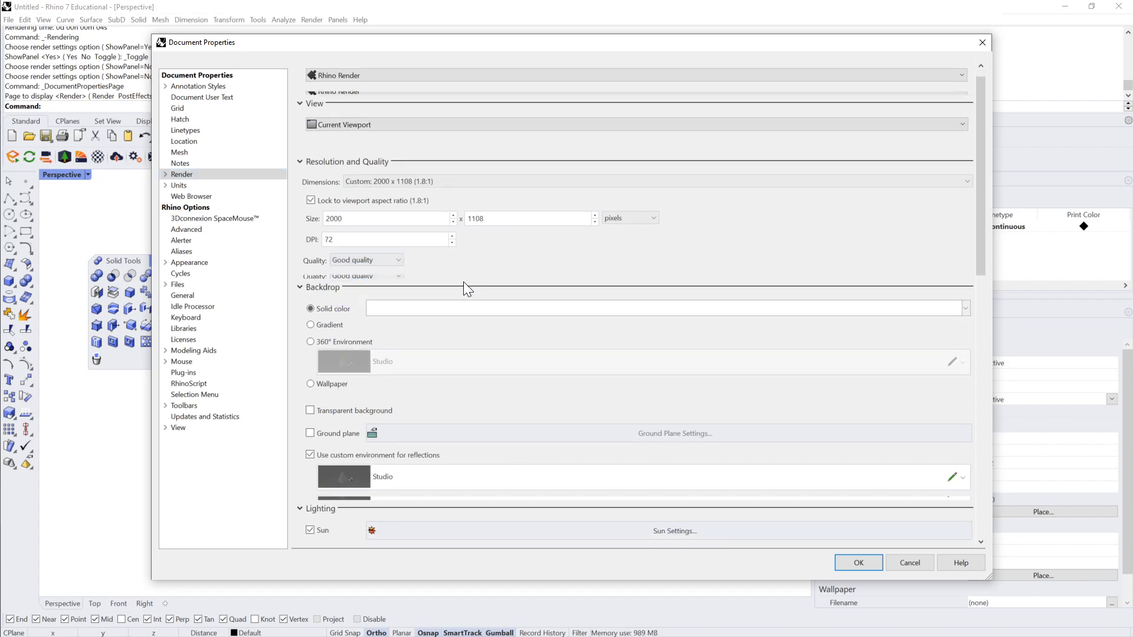
scroll(467, 299, down, 10)
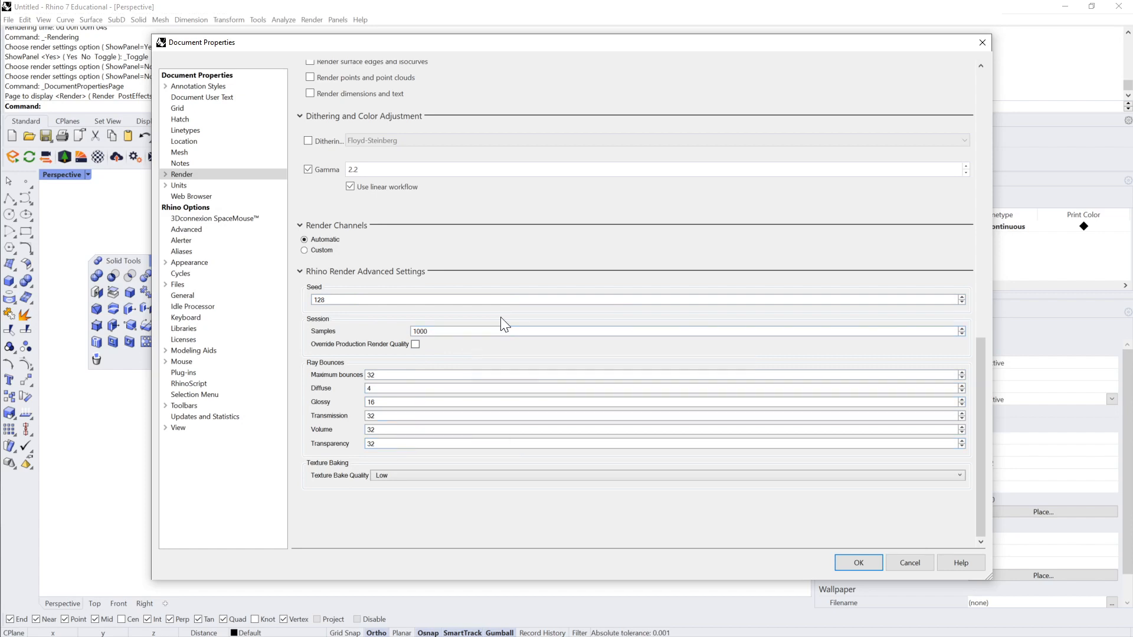
scroll(476, 271, up, 5)
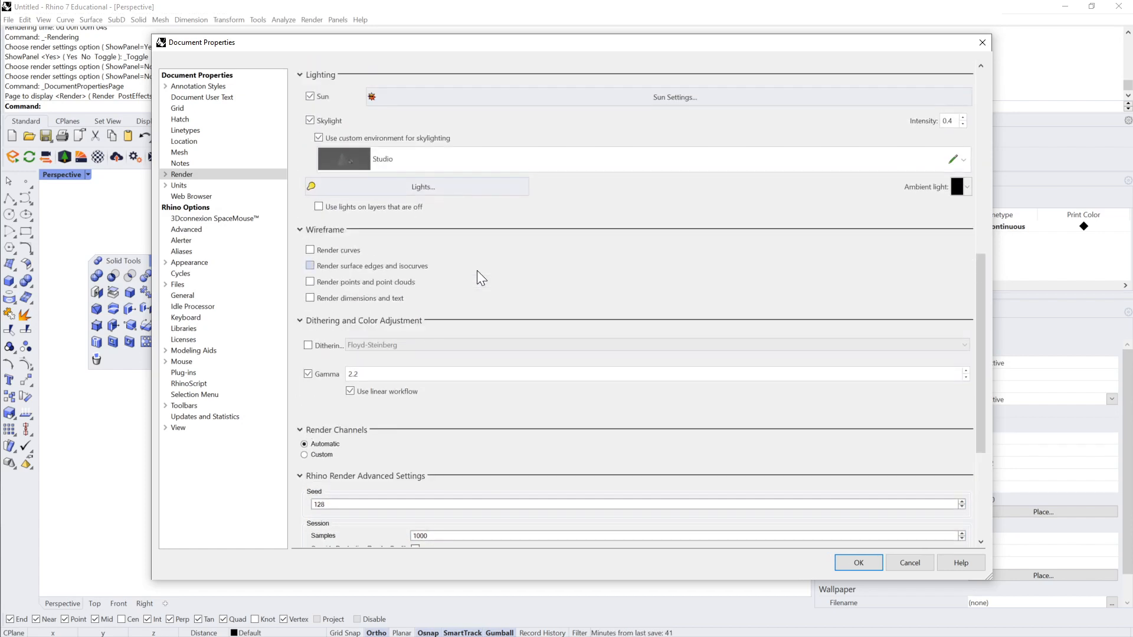
scroll(477, 271, down, 3)
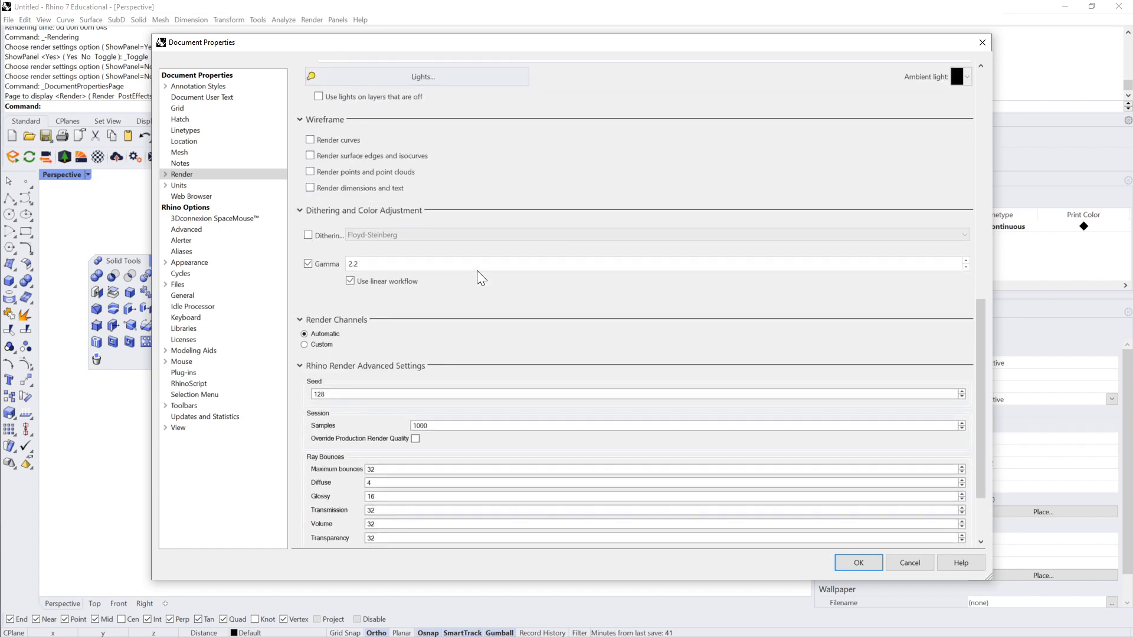
click(305, 345)
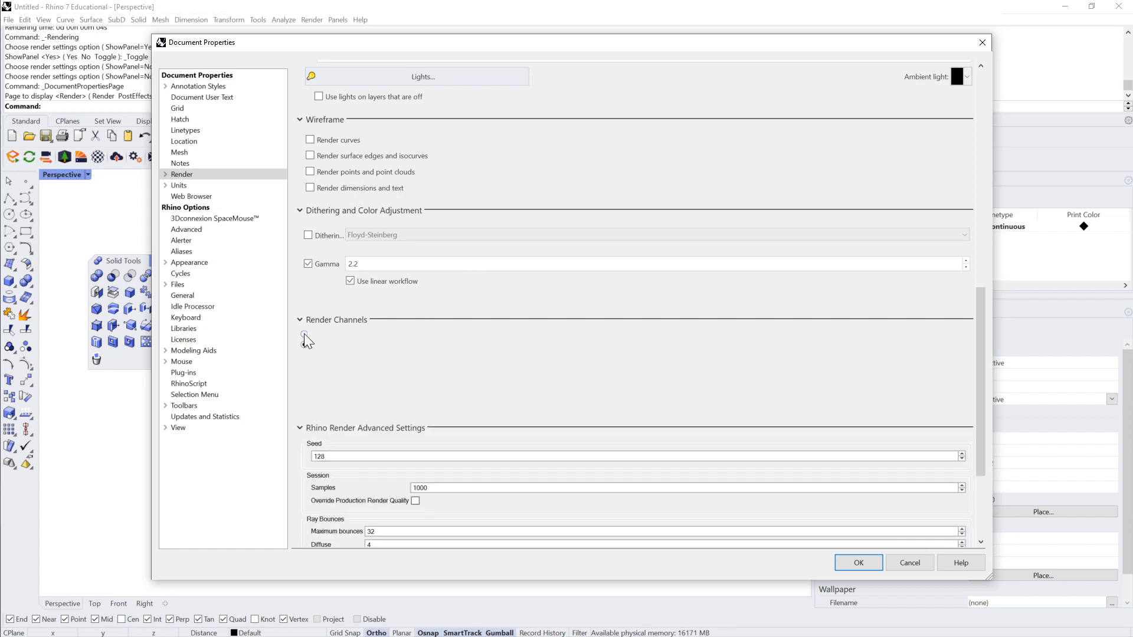
click(305, 335)
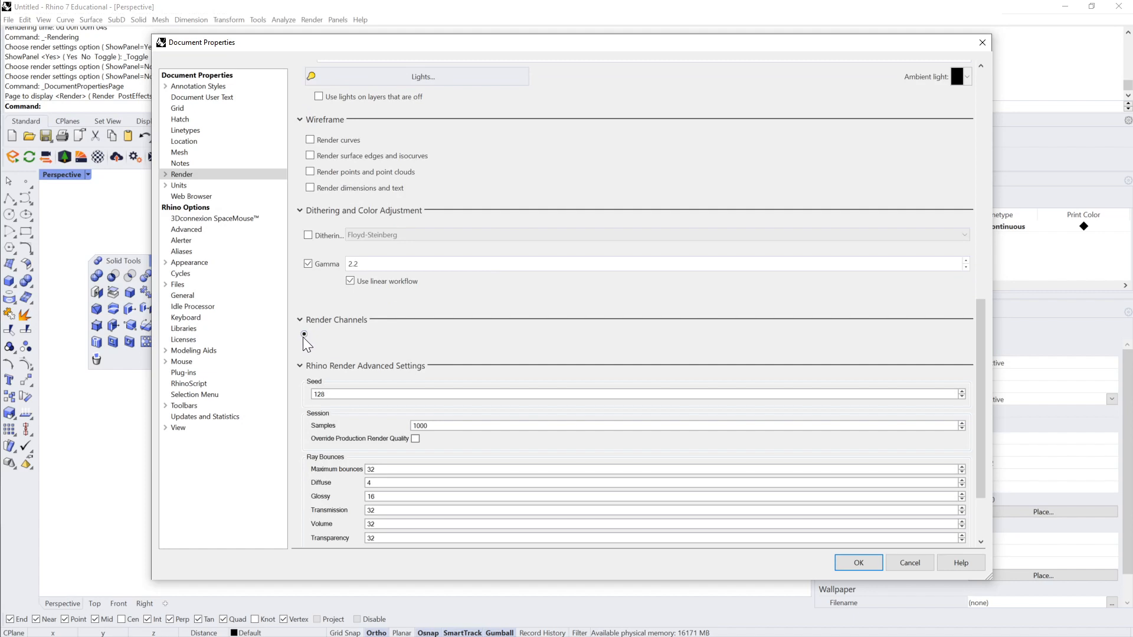
click(305, 345)
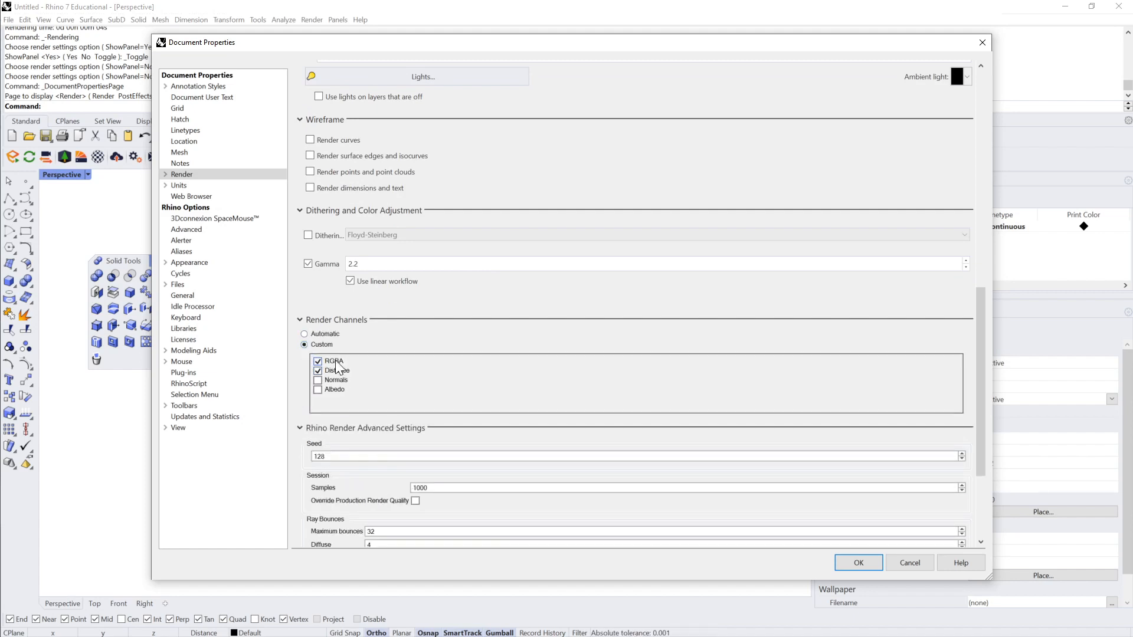
click(318, 390)
click(859, 563)
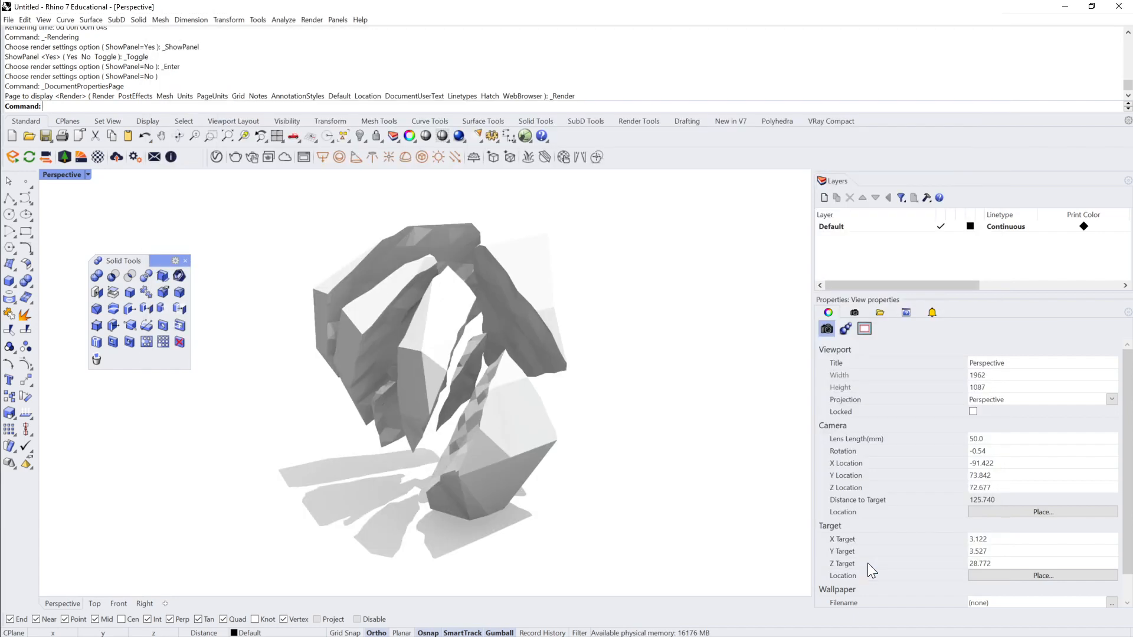
Step: Render the Perspective view with the new settings, enlarge the render window to fit the image, and stop the rendering early
click(458, 138)
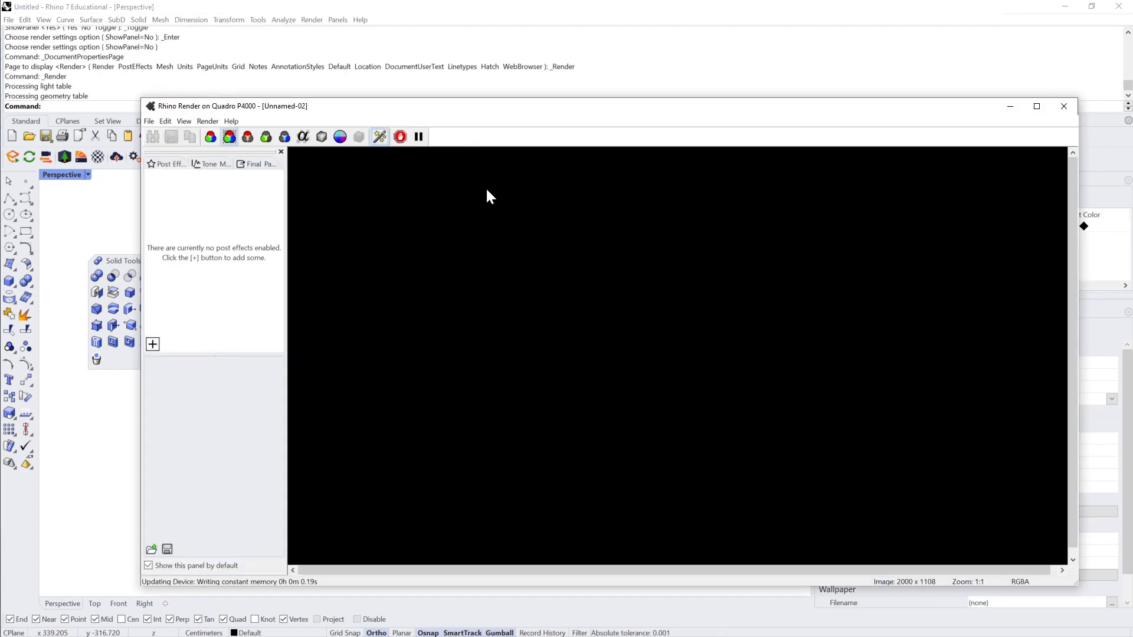
drag(534, 113, 490, 52)
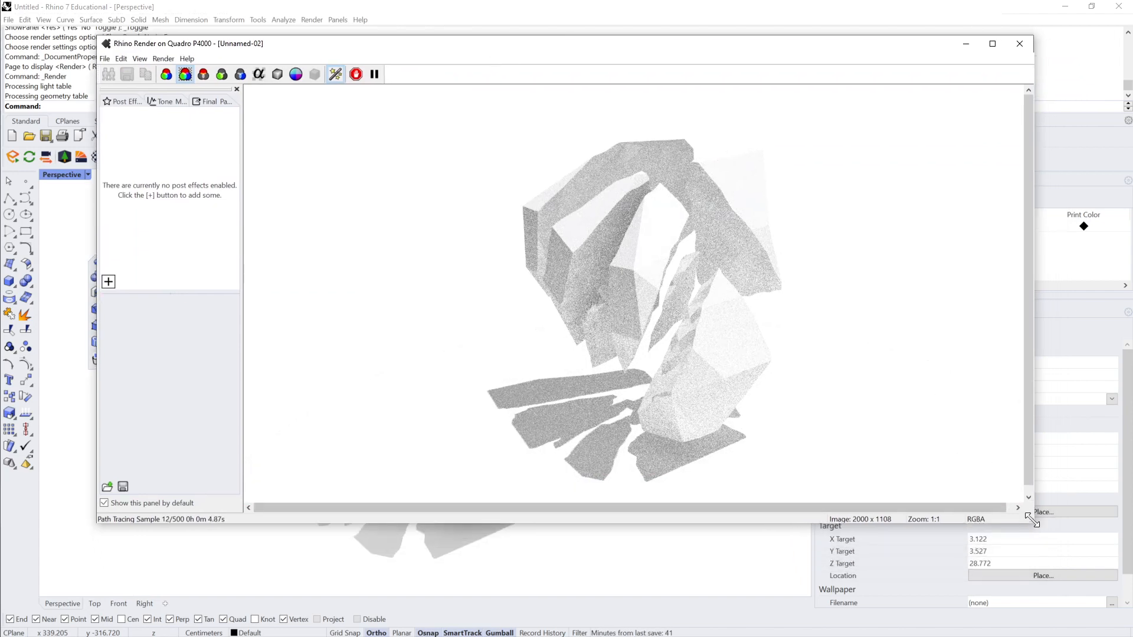
drag(1032, 522, 1037, 594)
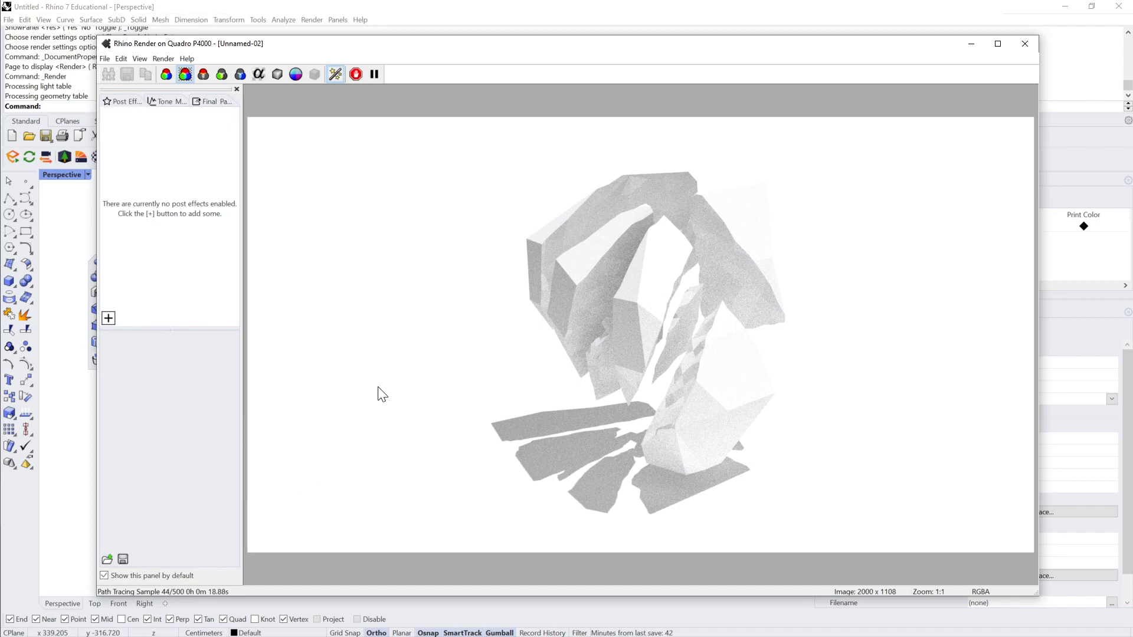
click(357, 75)
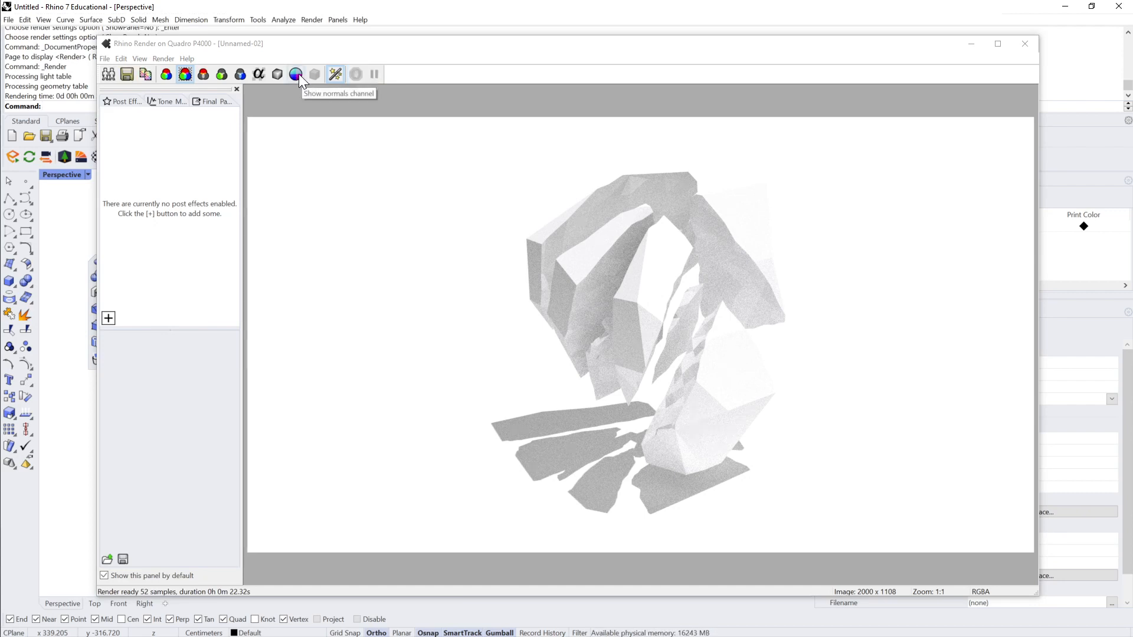
Step: Examine the alpha, distance and normals channels of the rendered image
click(258, 74)
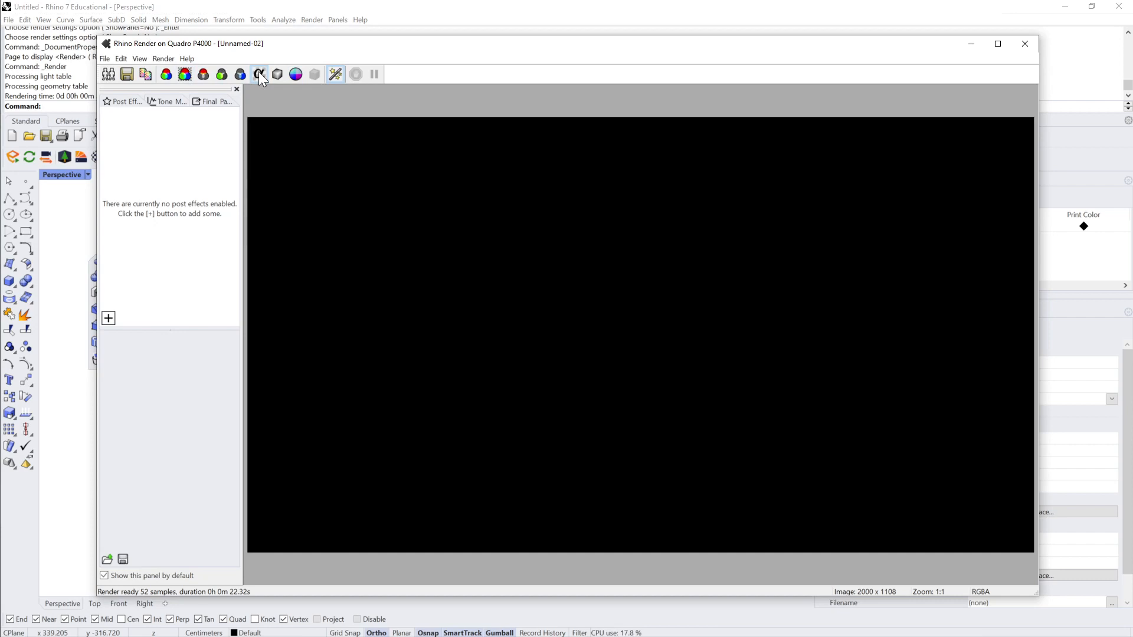
click(278, 73)
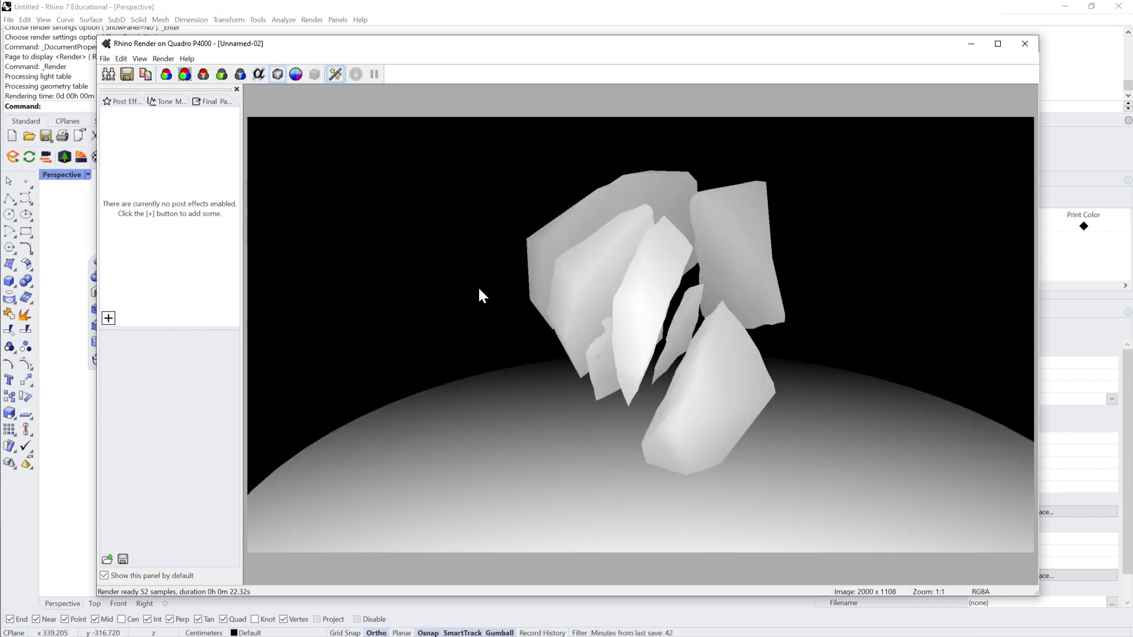
click(297, 74)
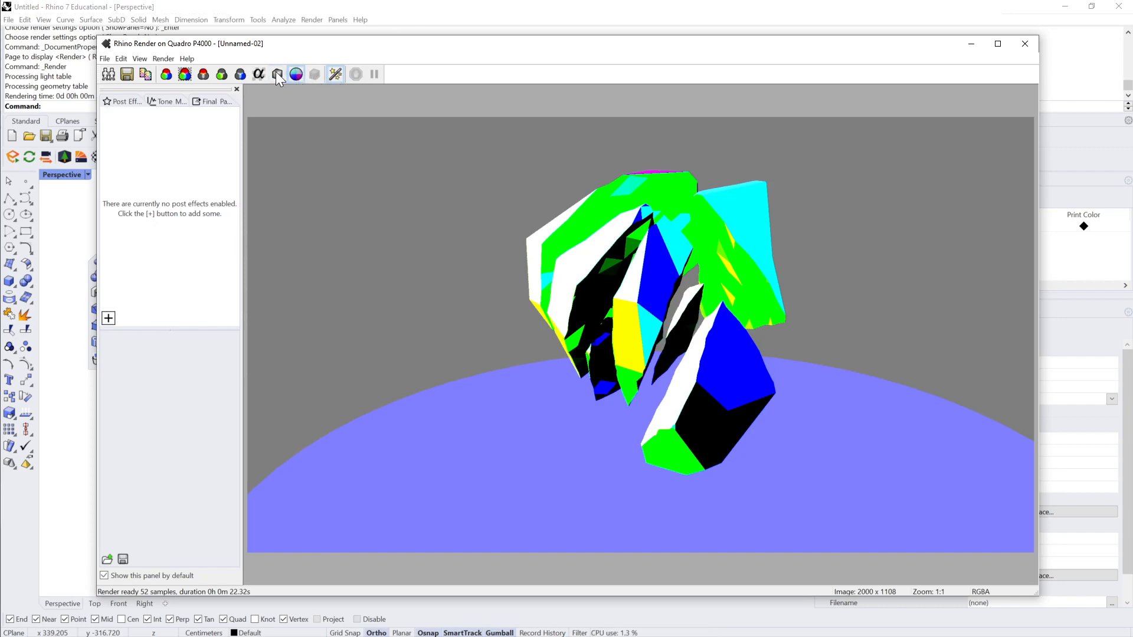
click(278, 75)
click(257, 74)
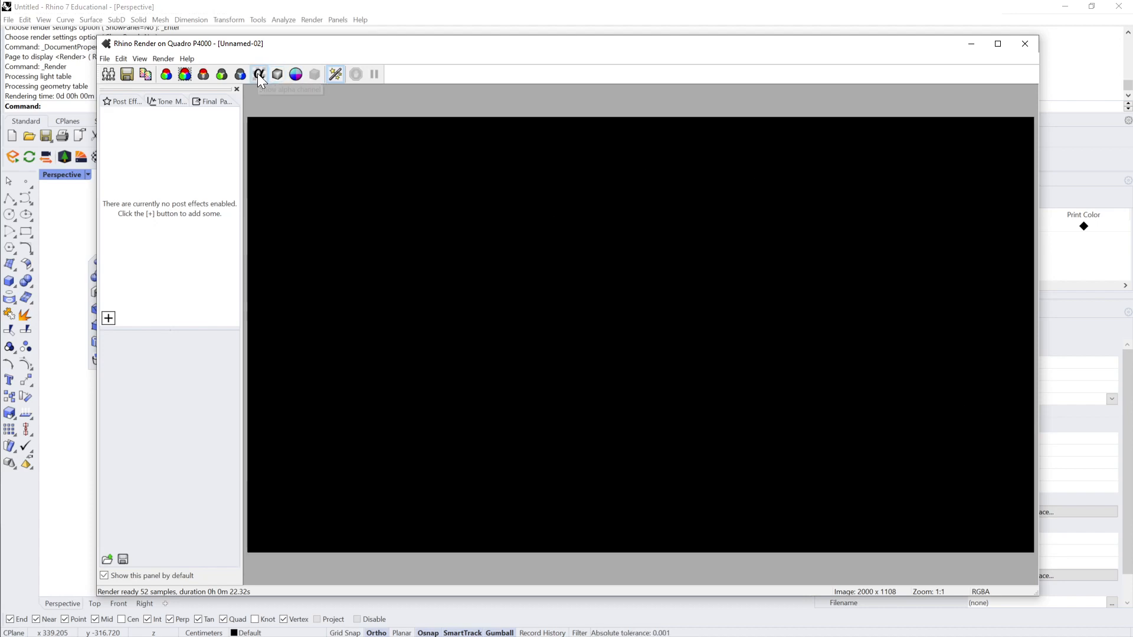
Step: Return the render window to the RGB channel and save the image to the Desktop as Render_Default.png
click(278, 74)
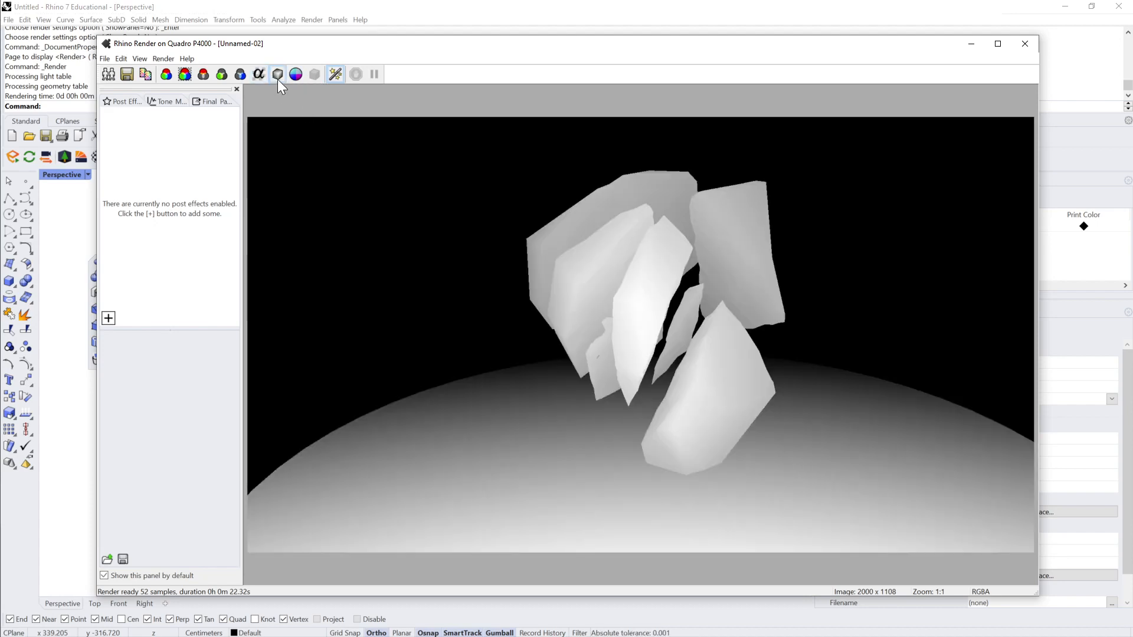
click(295, 74)
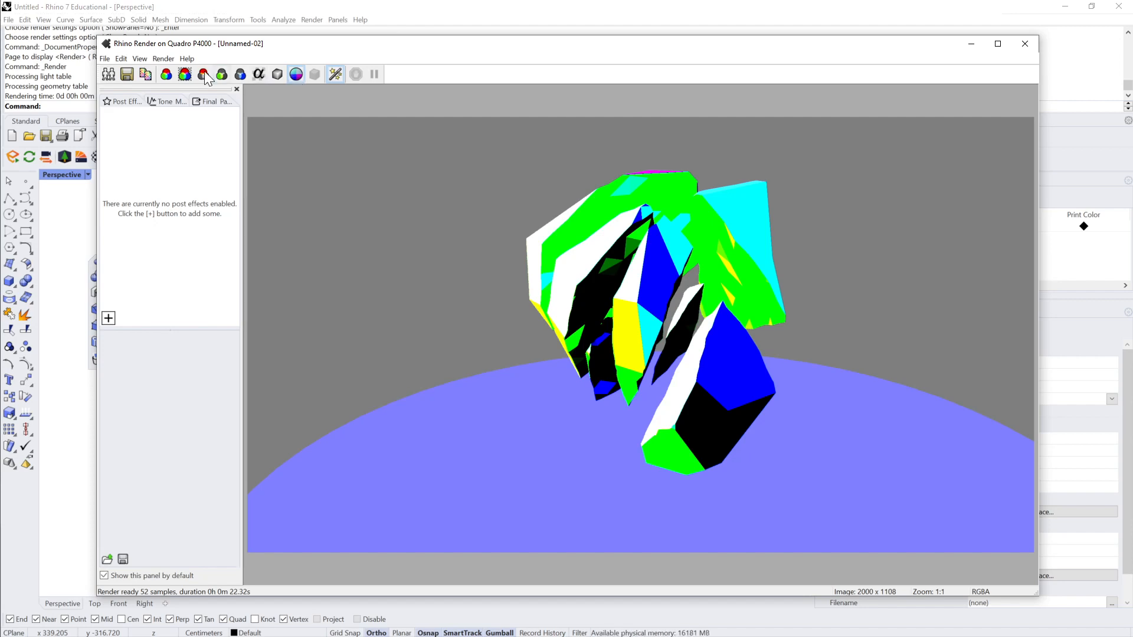
click(167, 75)
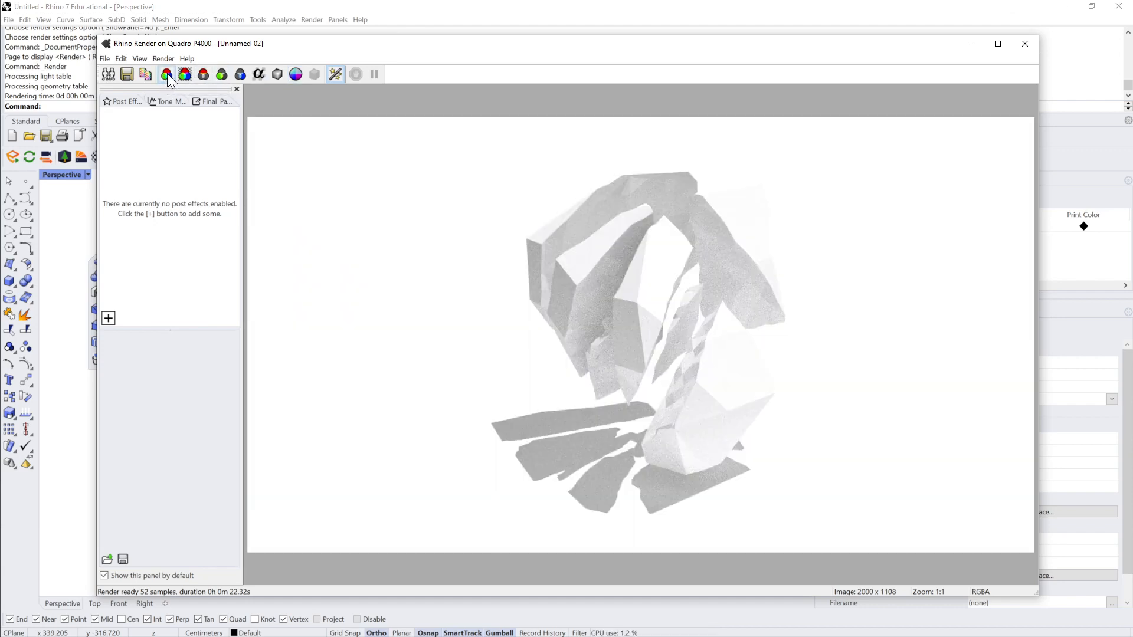
click(104, 60)
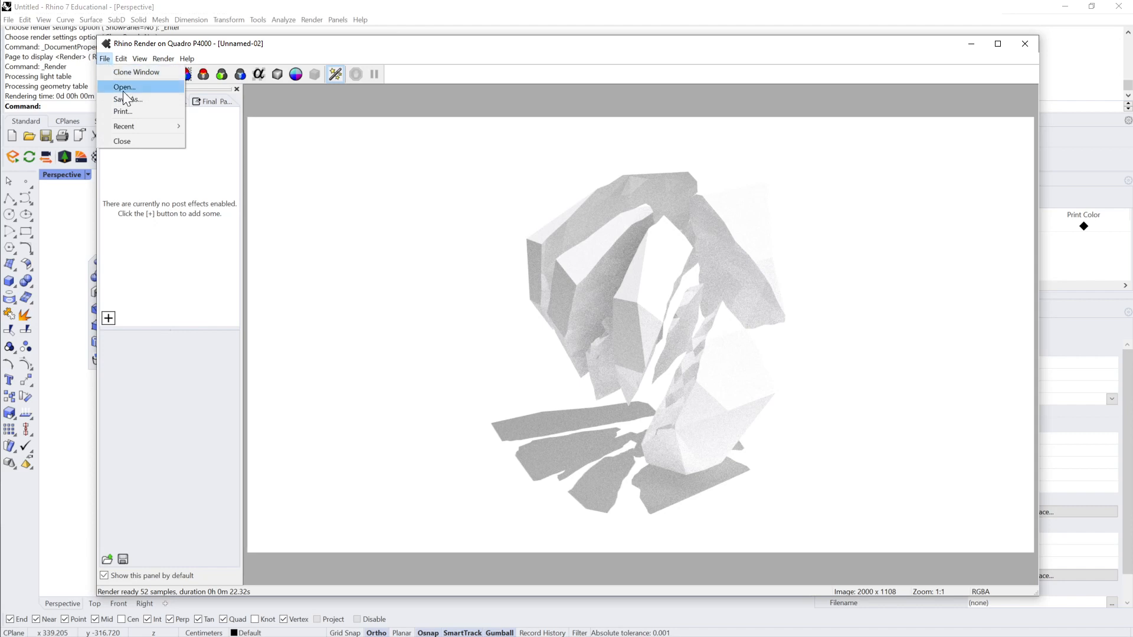
click(444, 116)
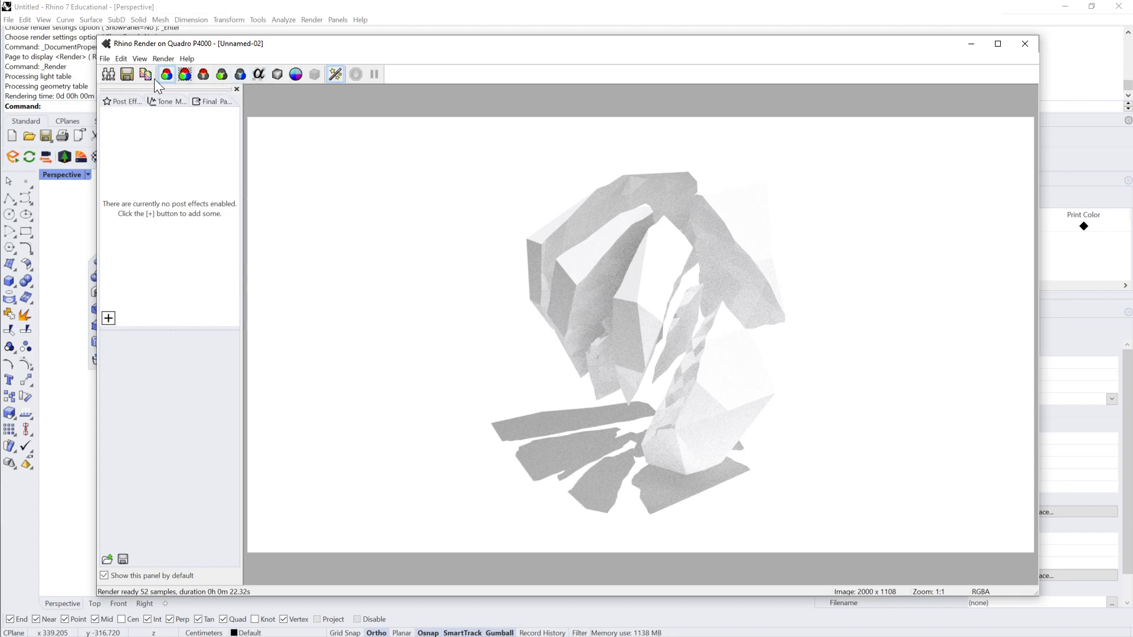
click(128, 72)
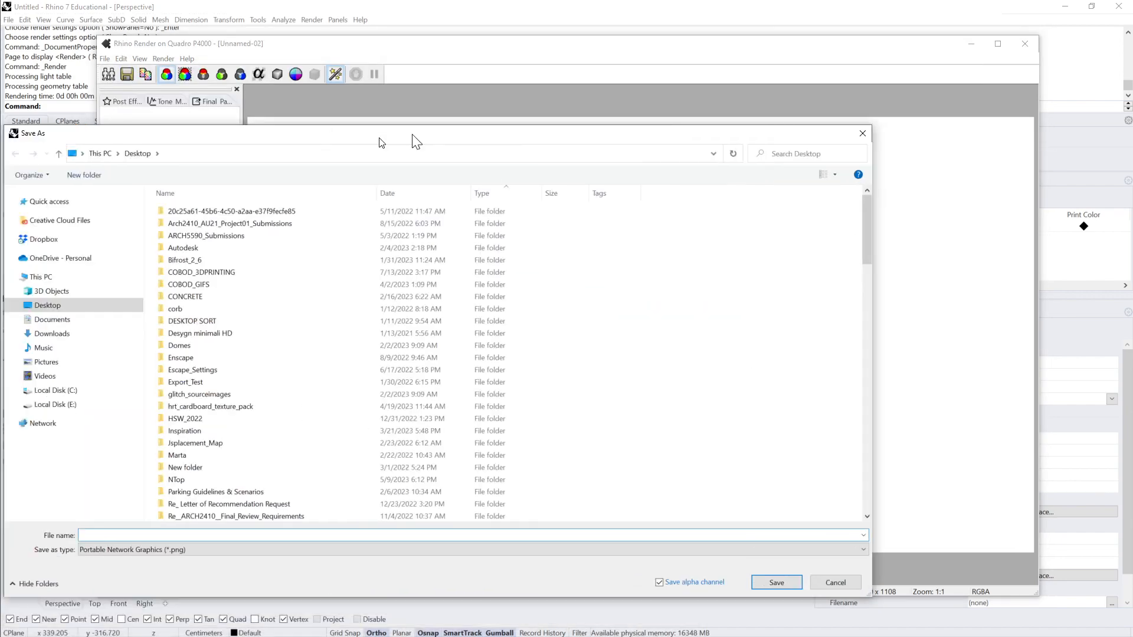
text(R)
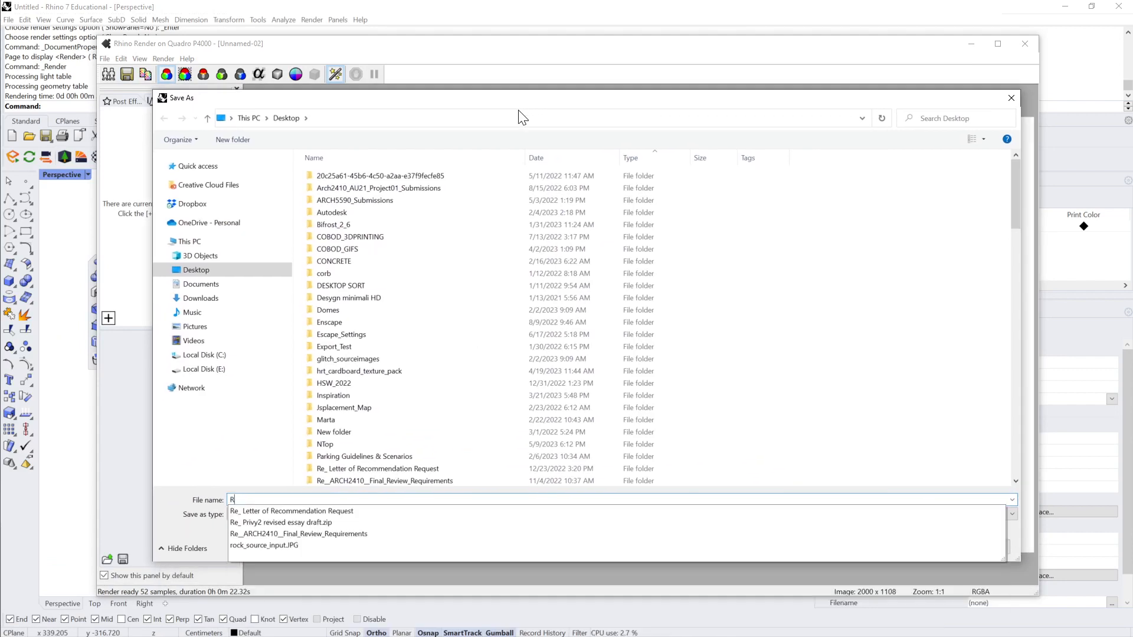
text(ender_Defau)
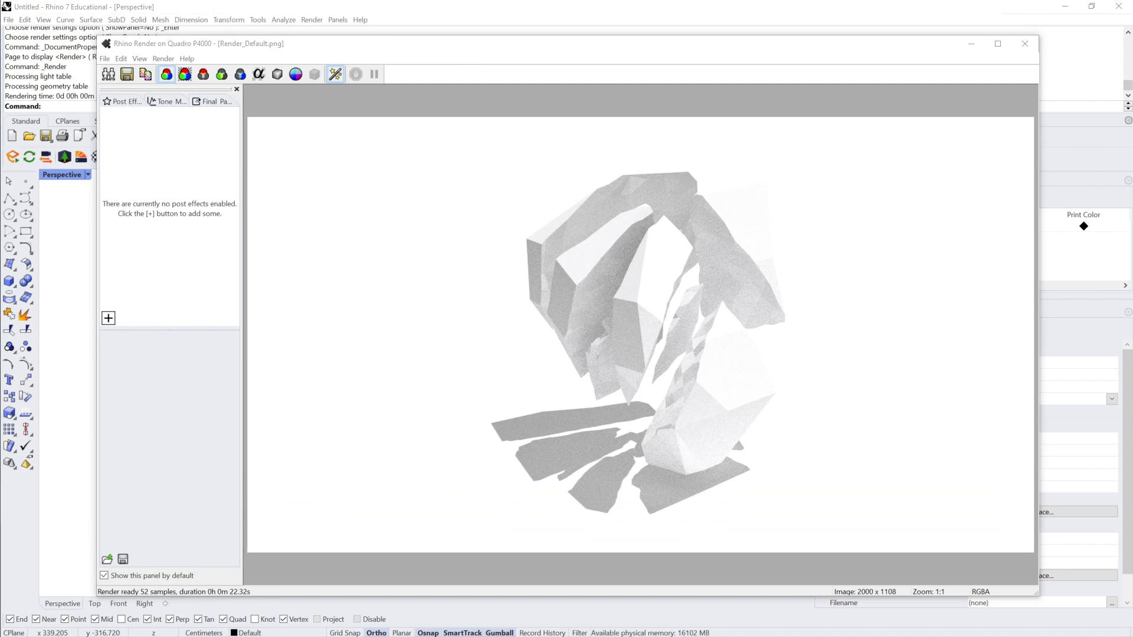
Step: Display the distance channel and save it to the Desktop as render_distance.png, keeping the displayed channel instead of RGBA
click(241, 73)
click(258, 74)
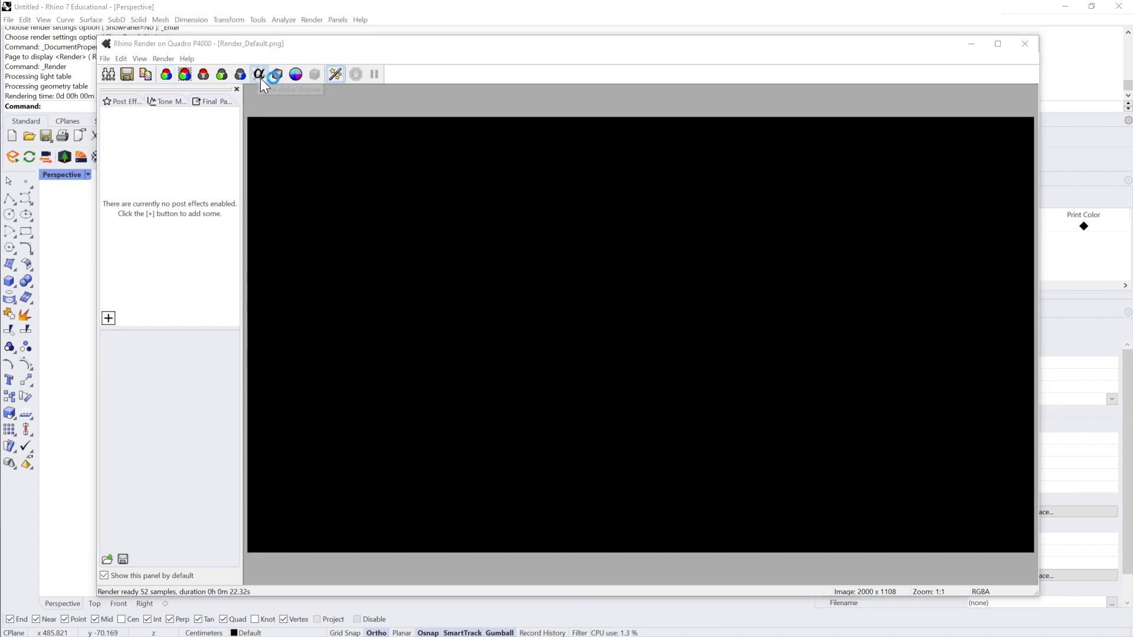
click(278, 72)
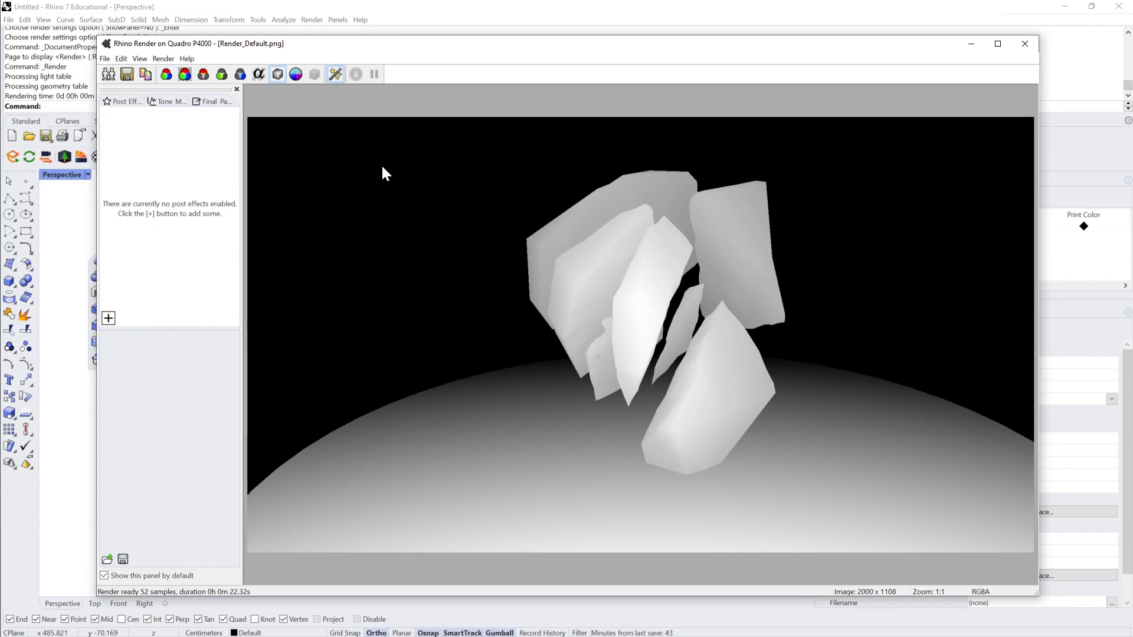
click(126, 74)
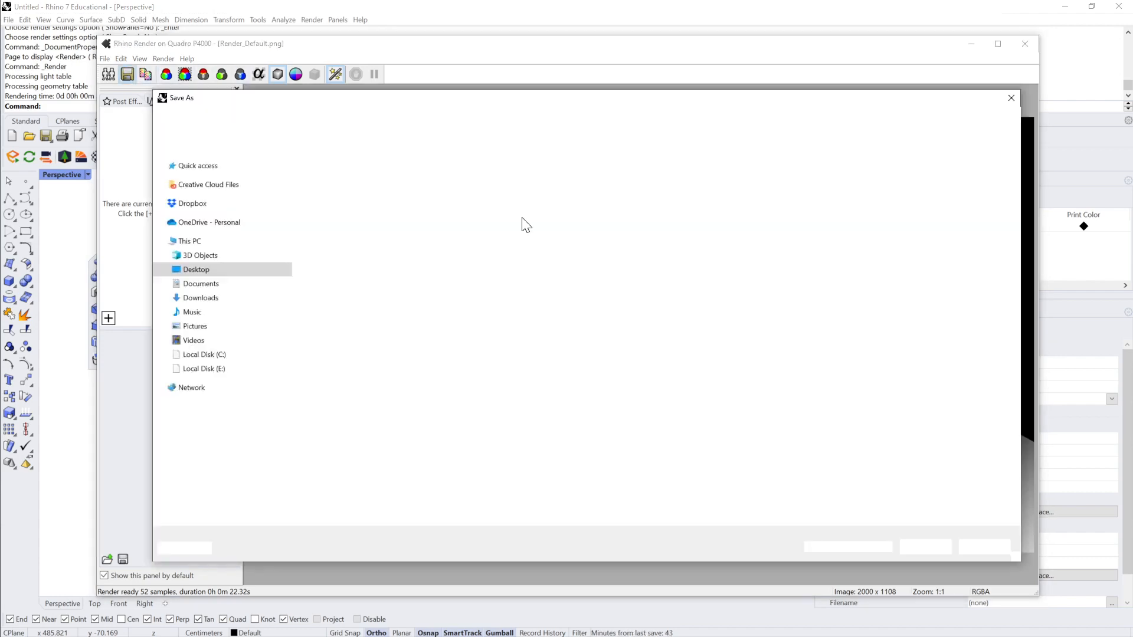
key(Escape)
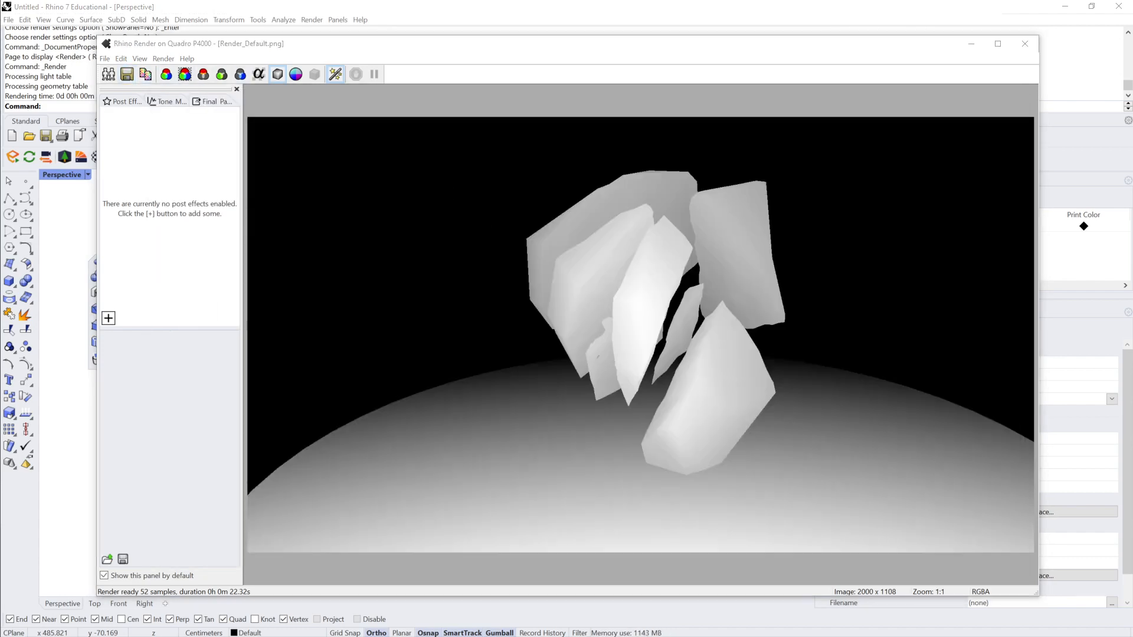
drag(0, 121, 783, 65)
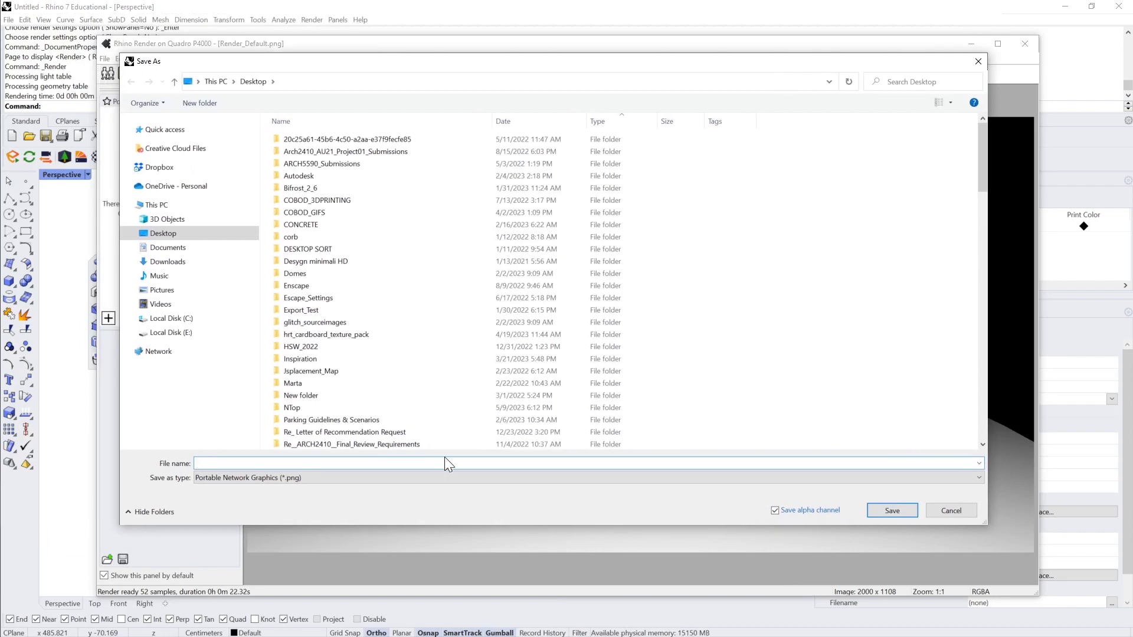
text(render)
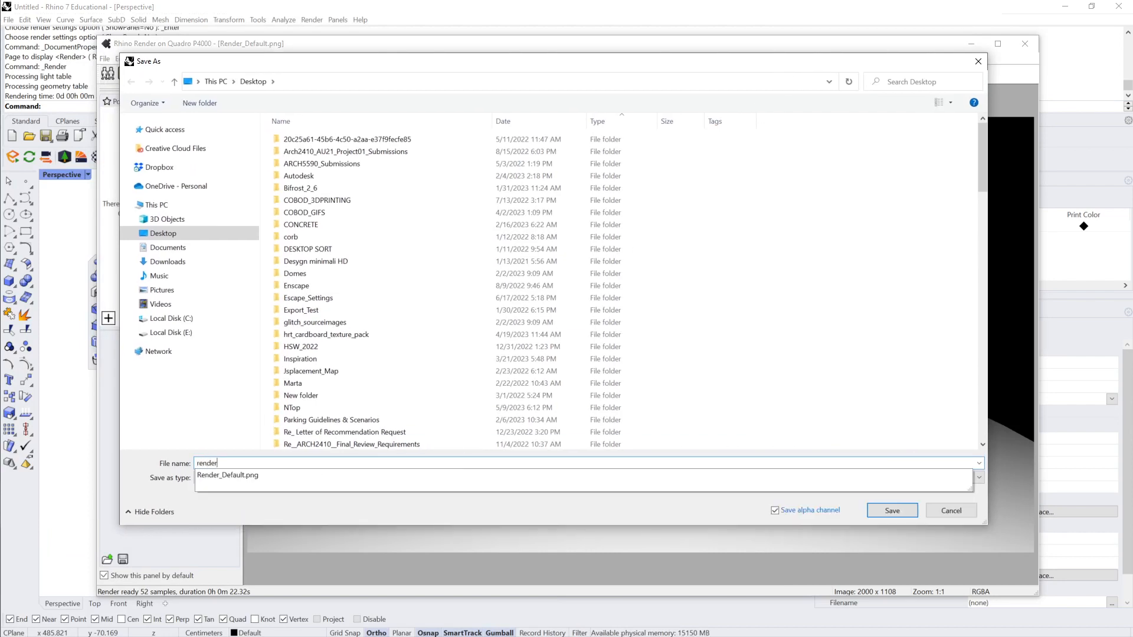
text(_distance)
key(Return)
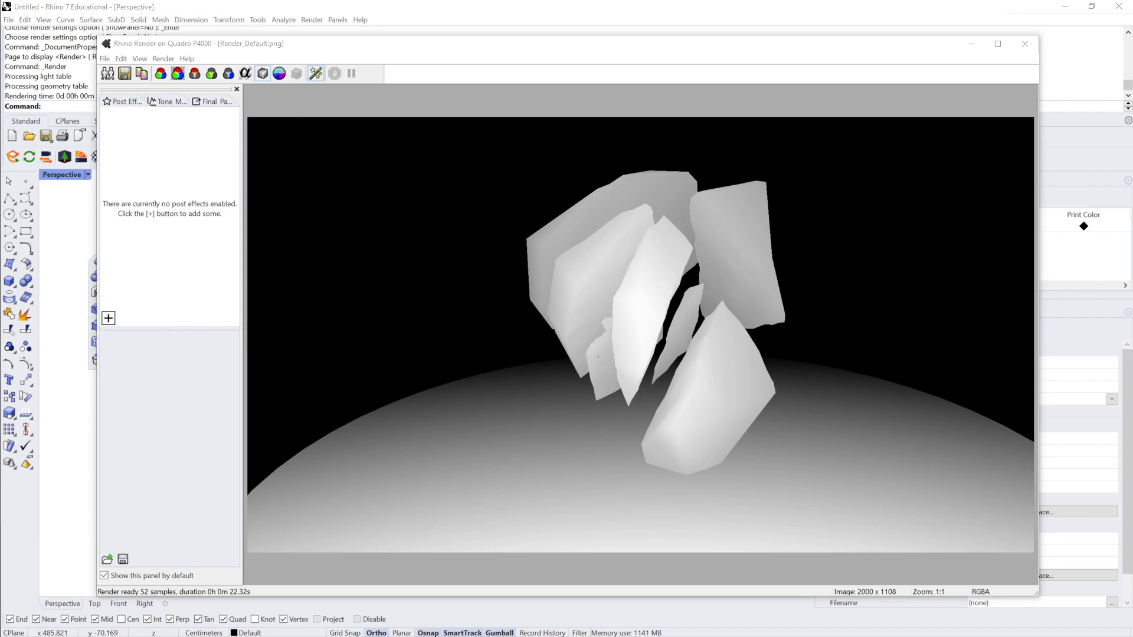
drag(0, 257, 575, 249)
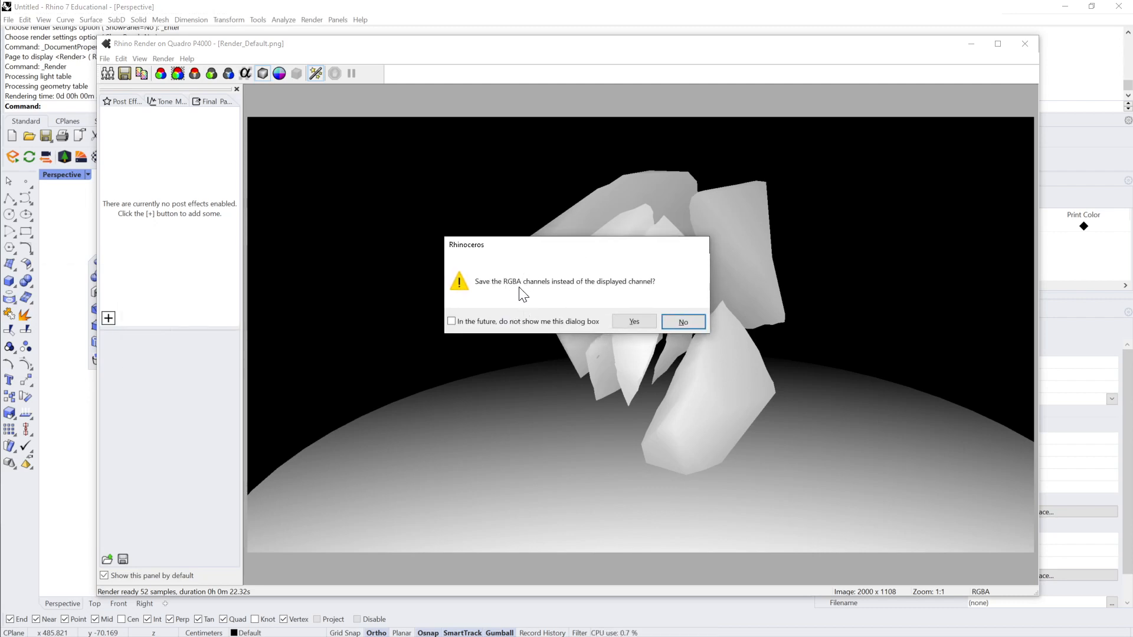
click(682, 323)
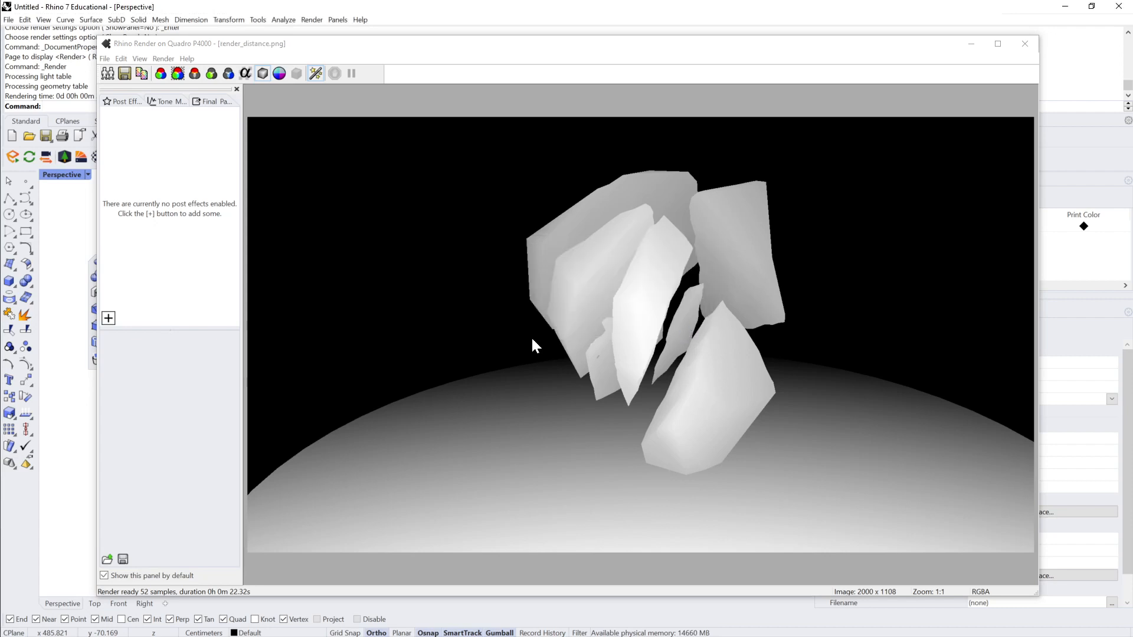
Step: Display the normals channel and save it to the Desktop as render_normals.png, keeping the displayed channel instead of RGBA
click(279, 73)
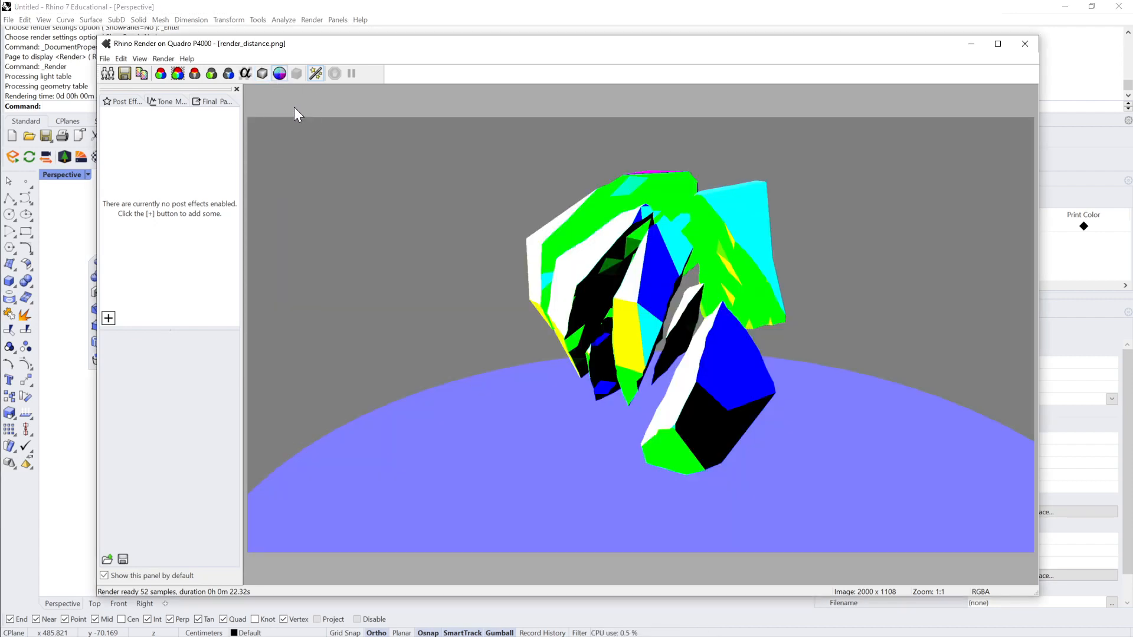
click(123, 72)
key(Escape)
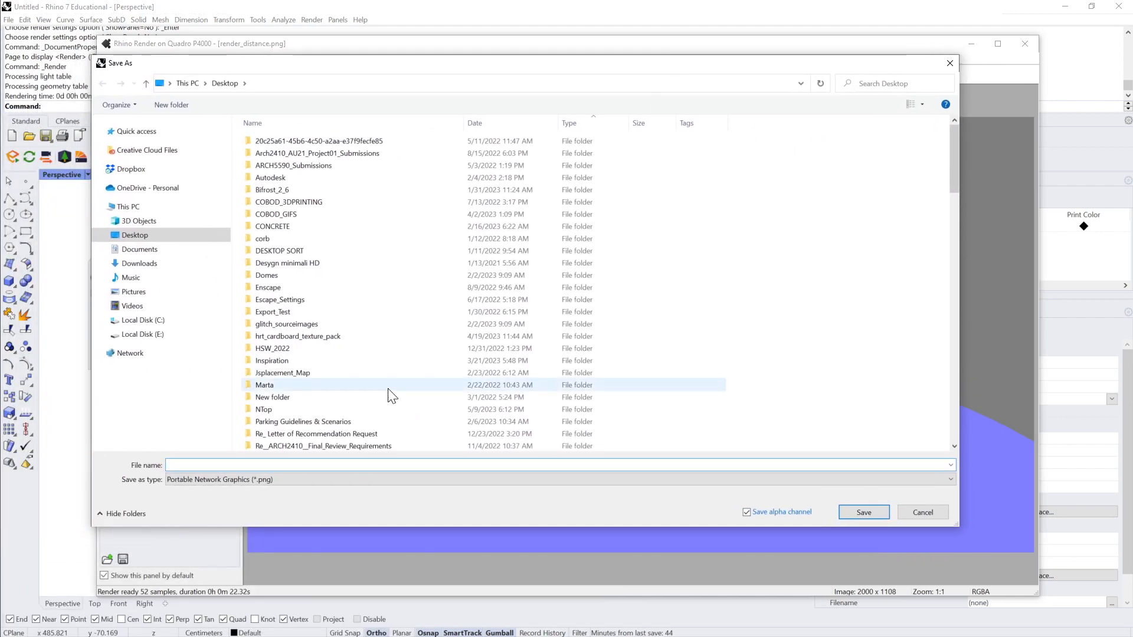
text(render_normals)
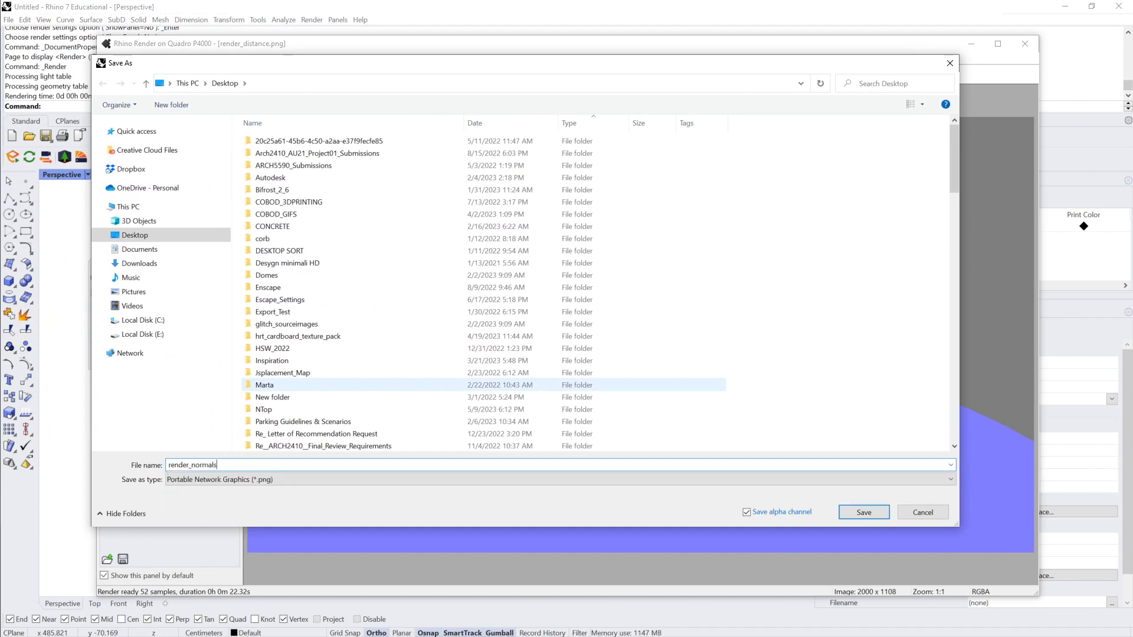
key(Return)
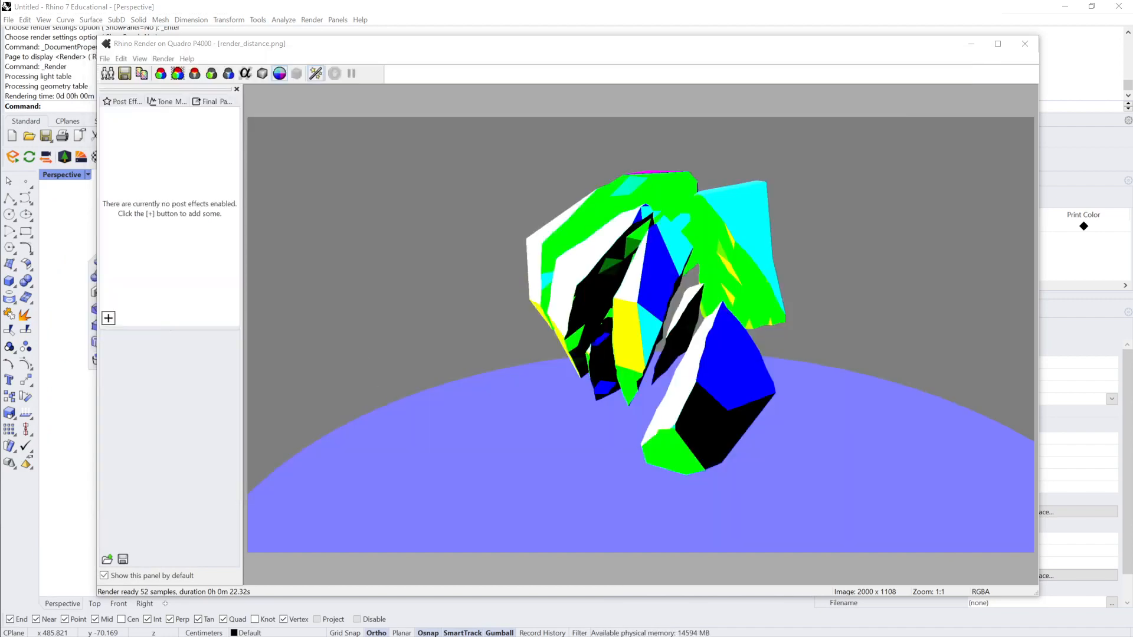
click(642, 356)
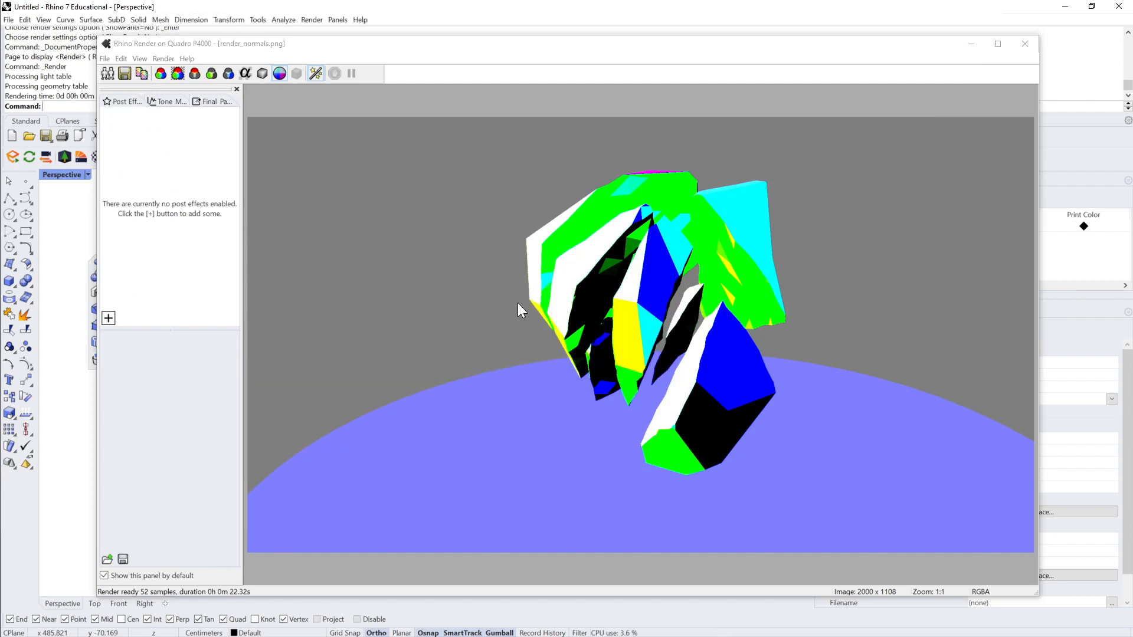
Step: Minimize the render window and Rhino, and switch to Photoshop
click(968, 46)
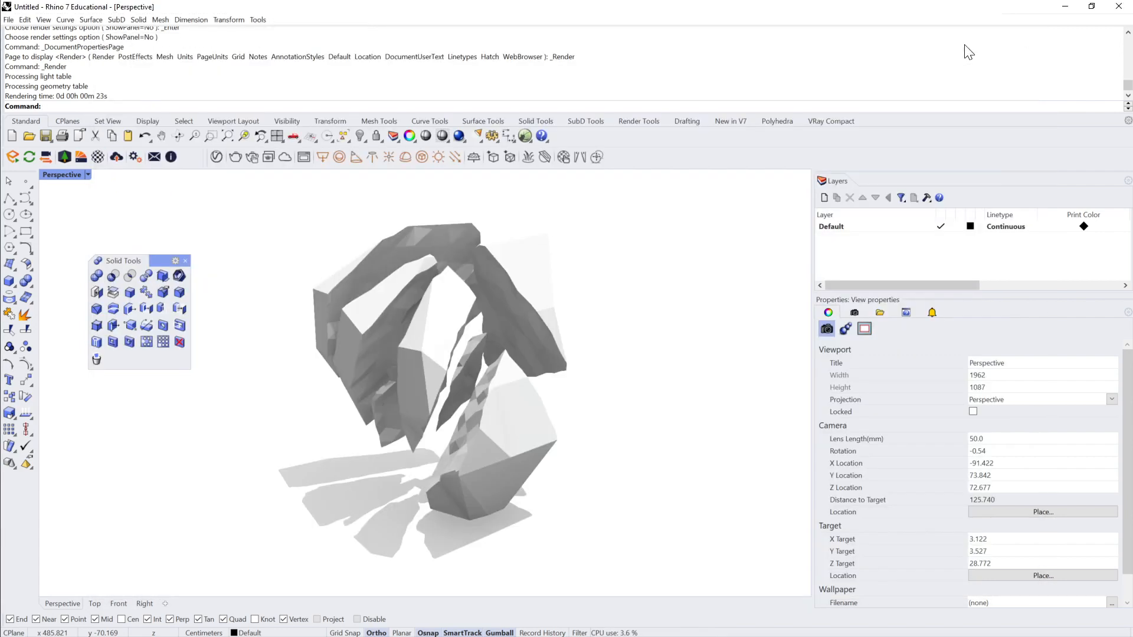
click(1062, 7)
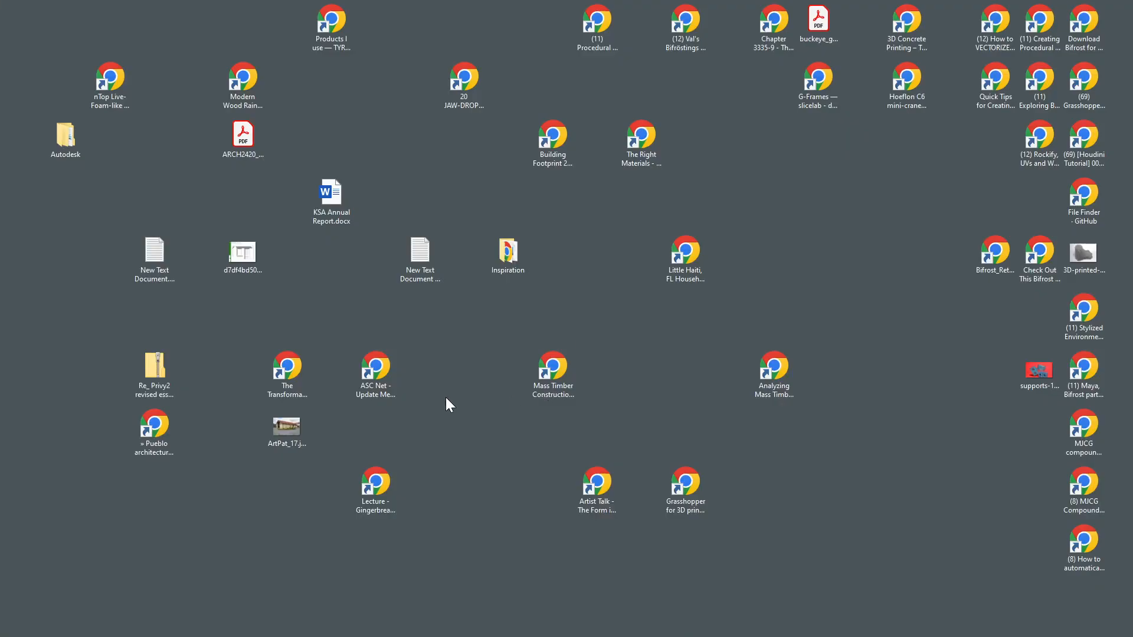
drag(0, 222, 1096, 5)
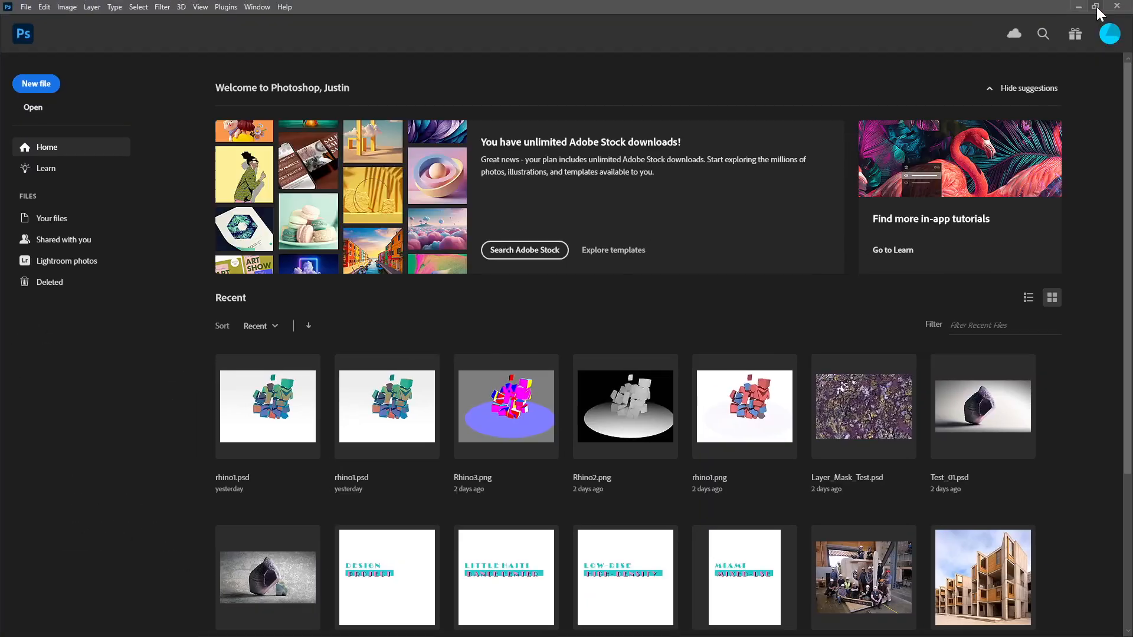
Step: Open Render_Default.png, render_distance.png and render_normals.png from the Desktop as separate documents
click(399, 428)
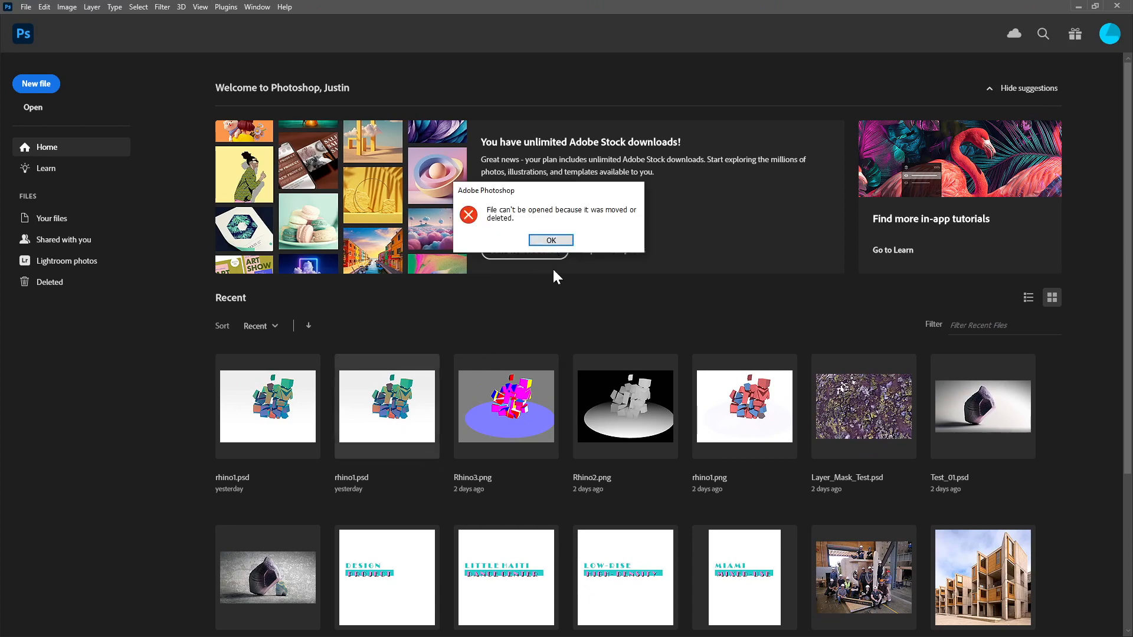
click(571, 240)
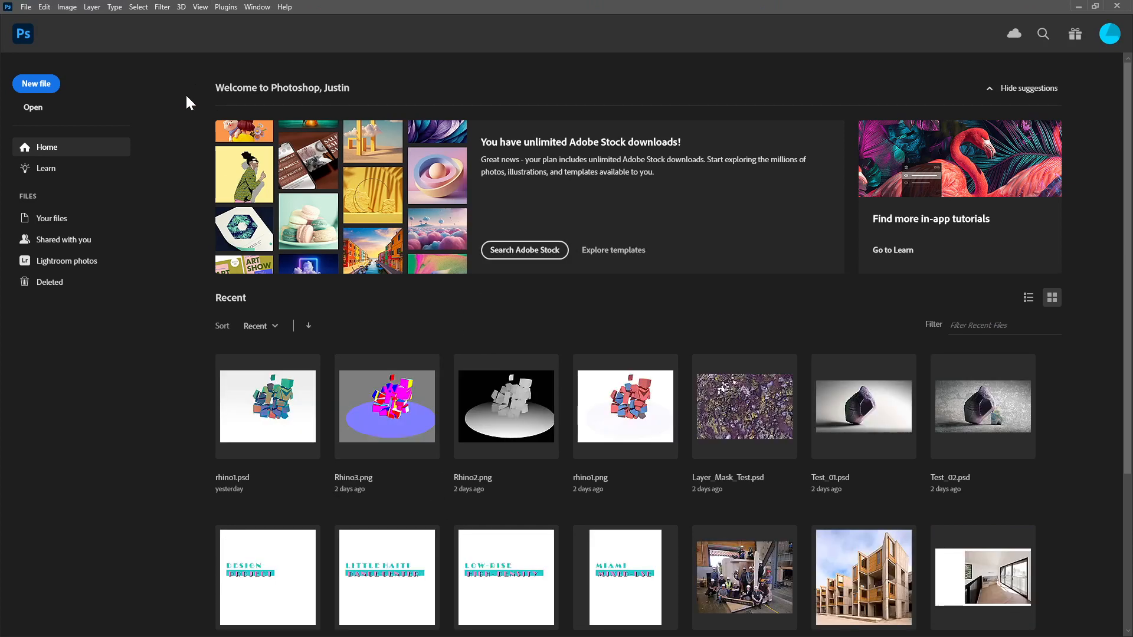
click(28, 7)
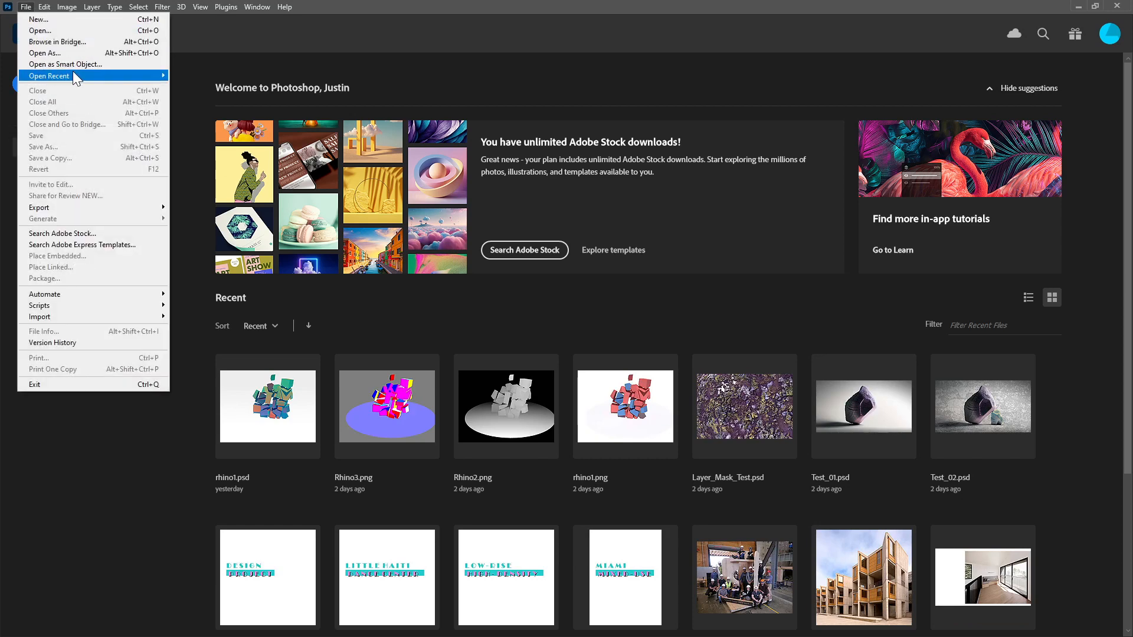
click(58, 30)
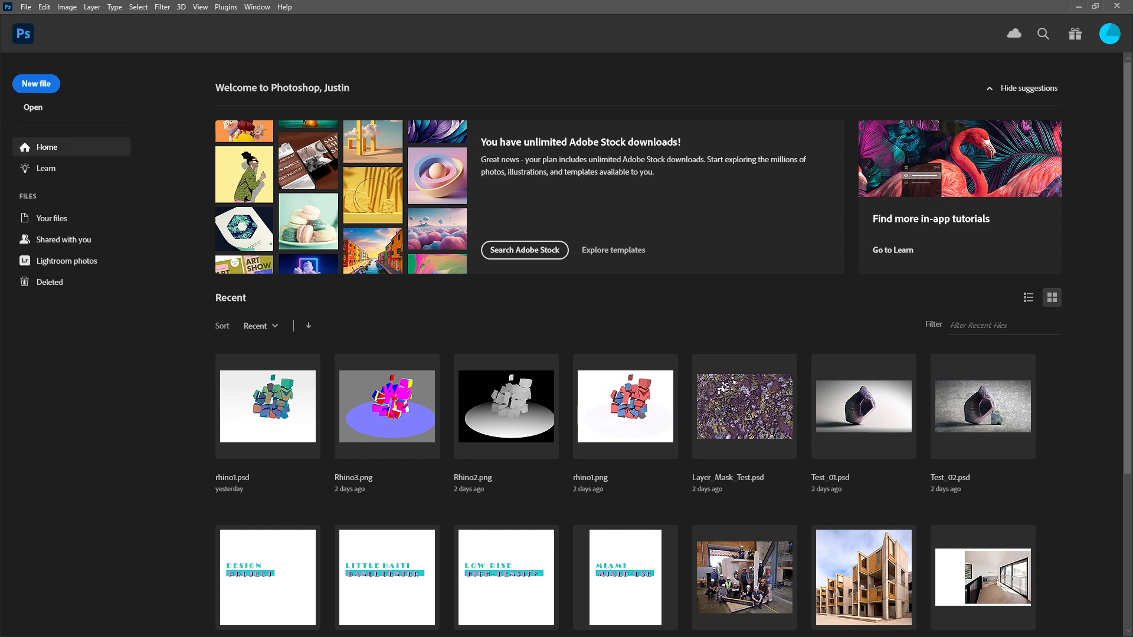
drag(420, 416, 636, 269)
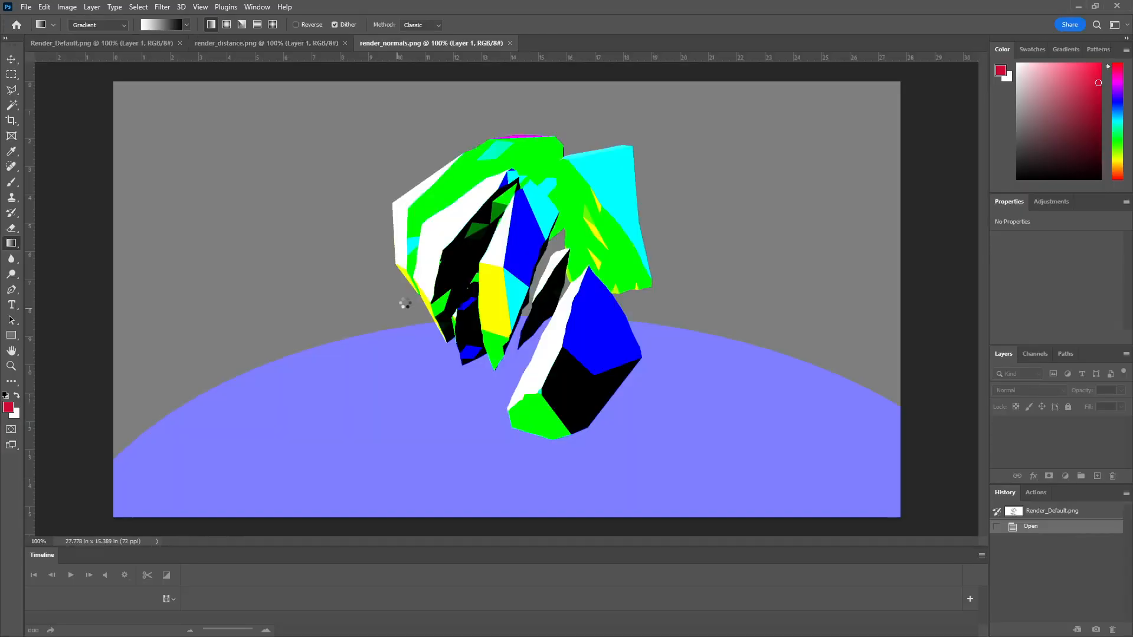
Step: Copy the entire render_distance.png image and paste it as a new layer in the Render_Default.png document
click(115, 45)
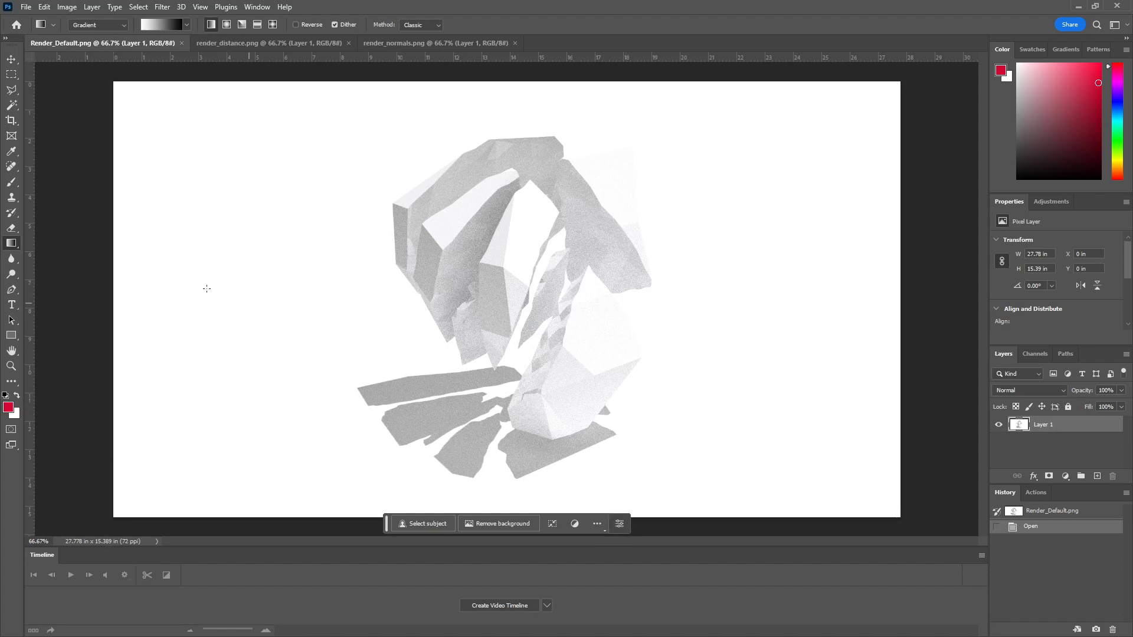
click(440, 44)
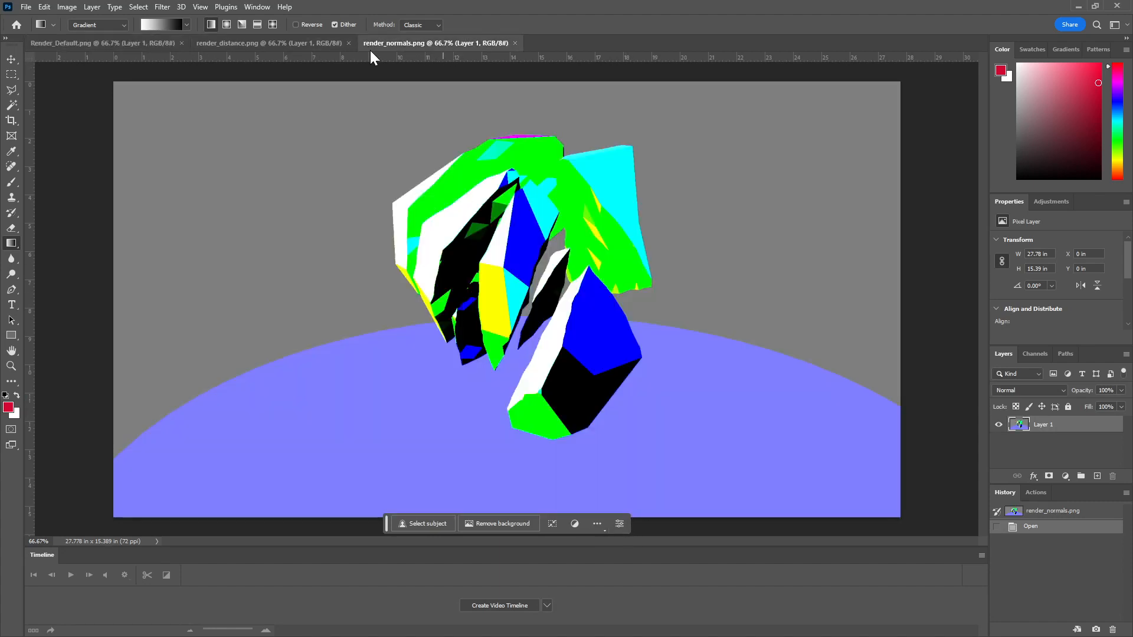
click(284, 45)
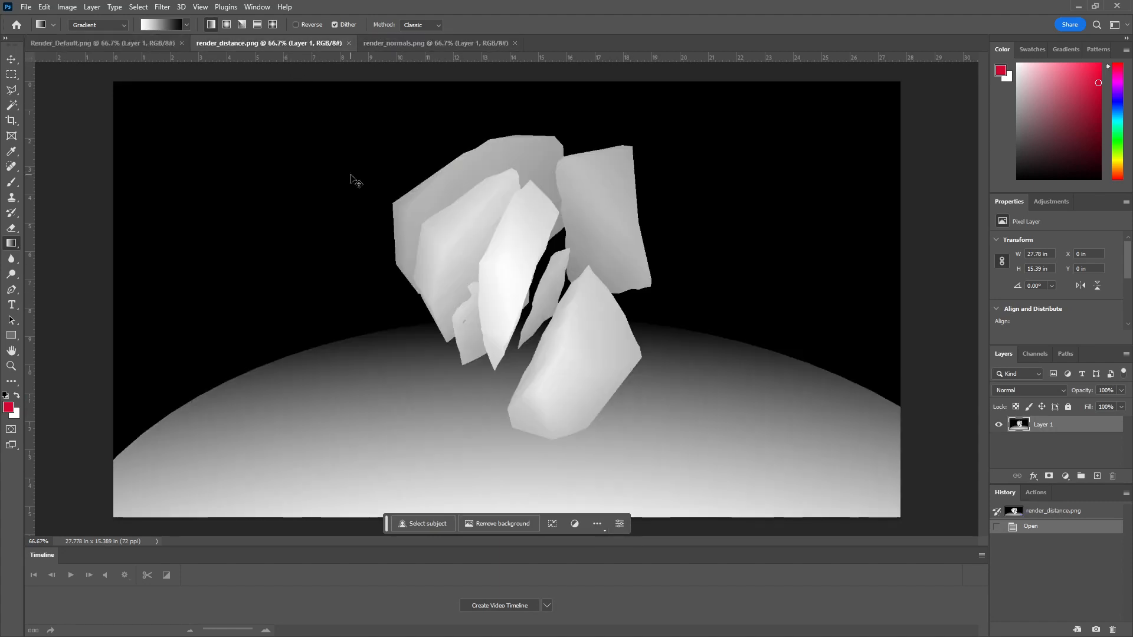
key(ctrl+a)
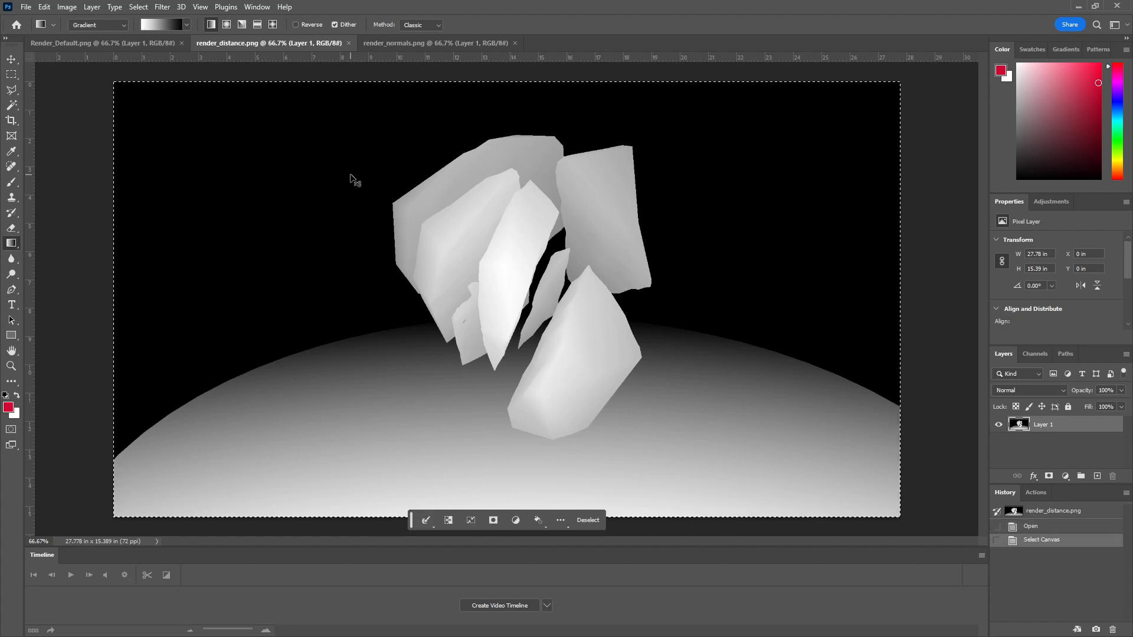
click(116, 45)
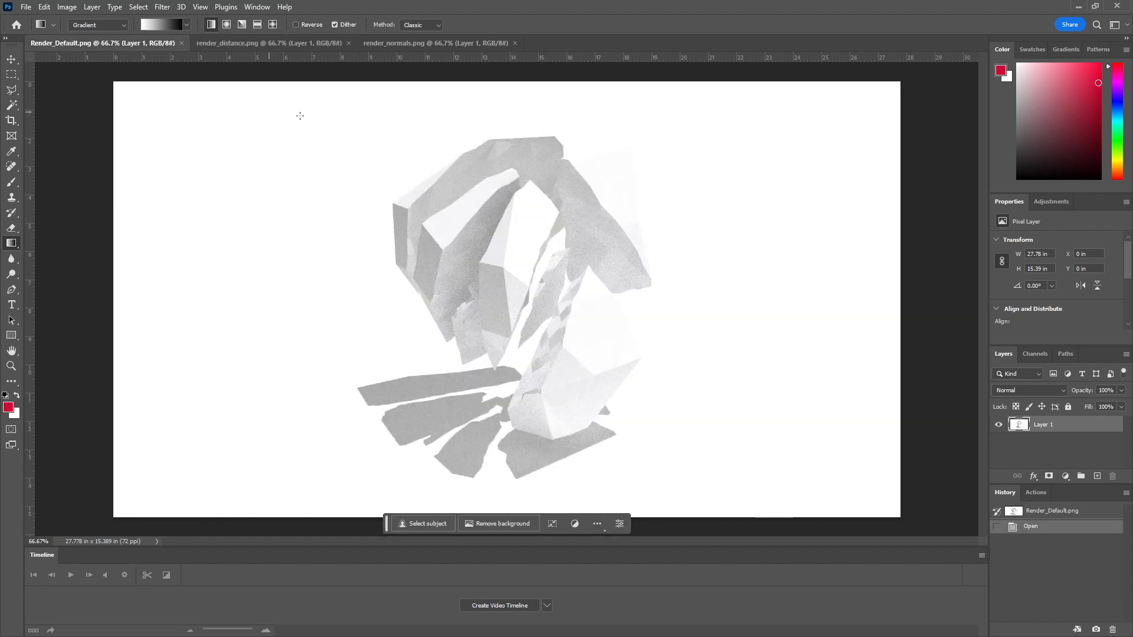
key(ctrl+v)
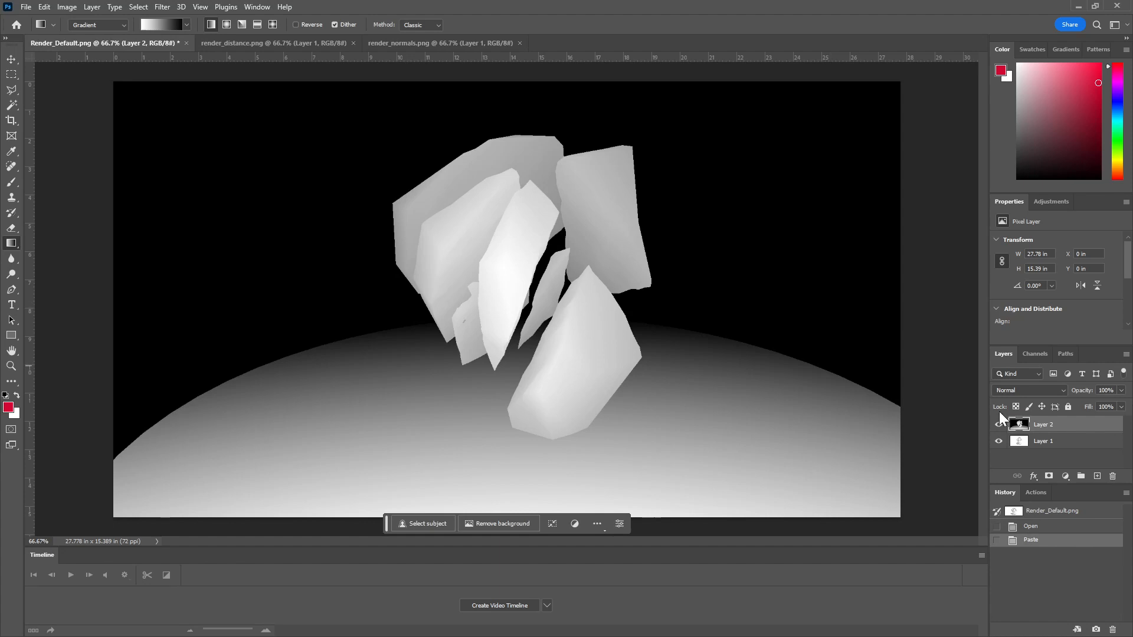
Step: Try blend modes such as Dissolve, Linear Burn, Lighten and Subtract on the distance layer, and return it to Normal
click(1062, 391)
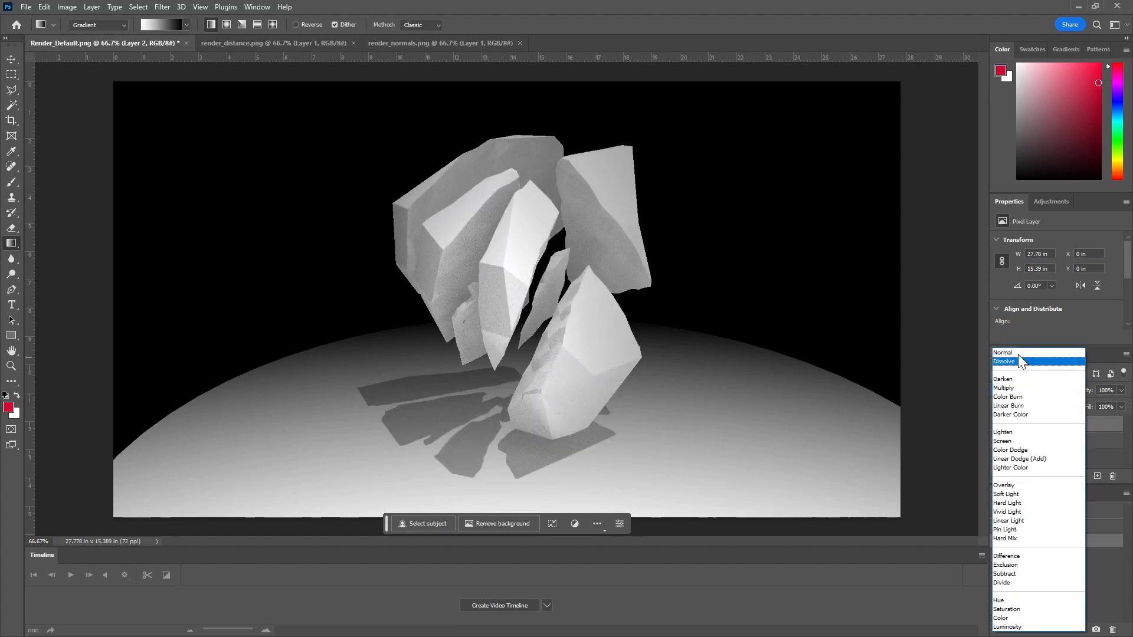
click(1021, 361)
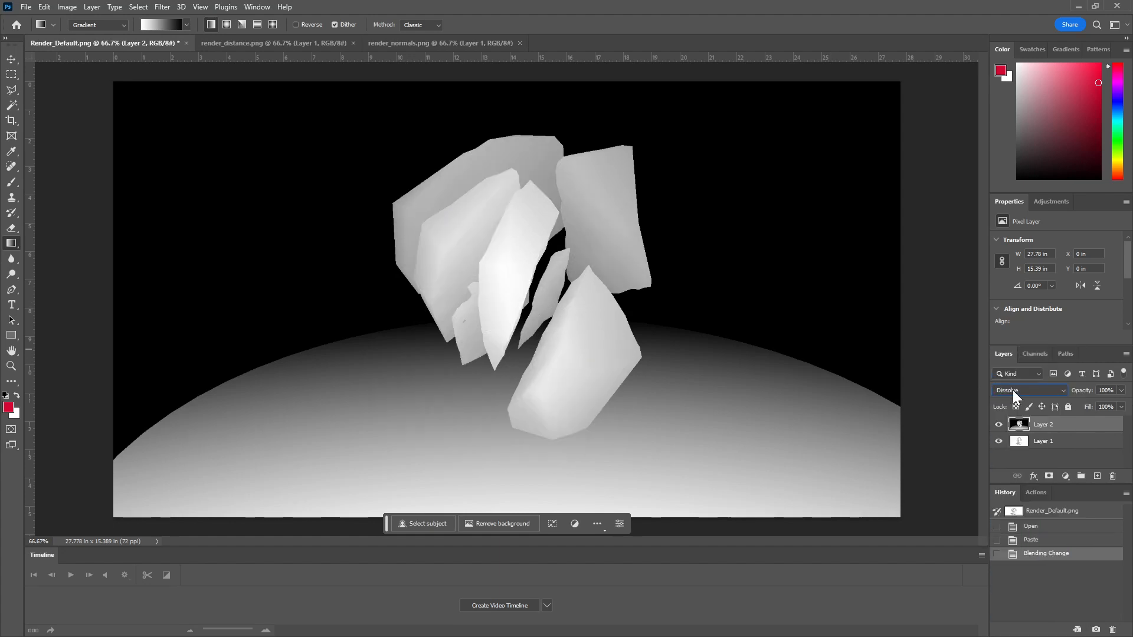
scroll(1015, 392, down, 4)
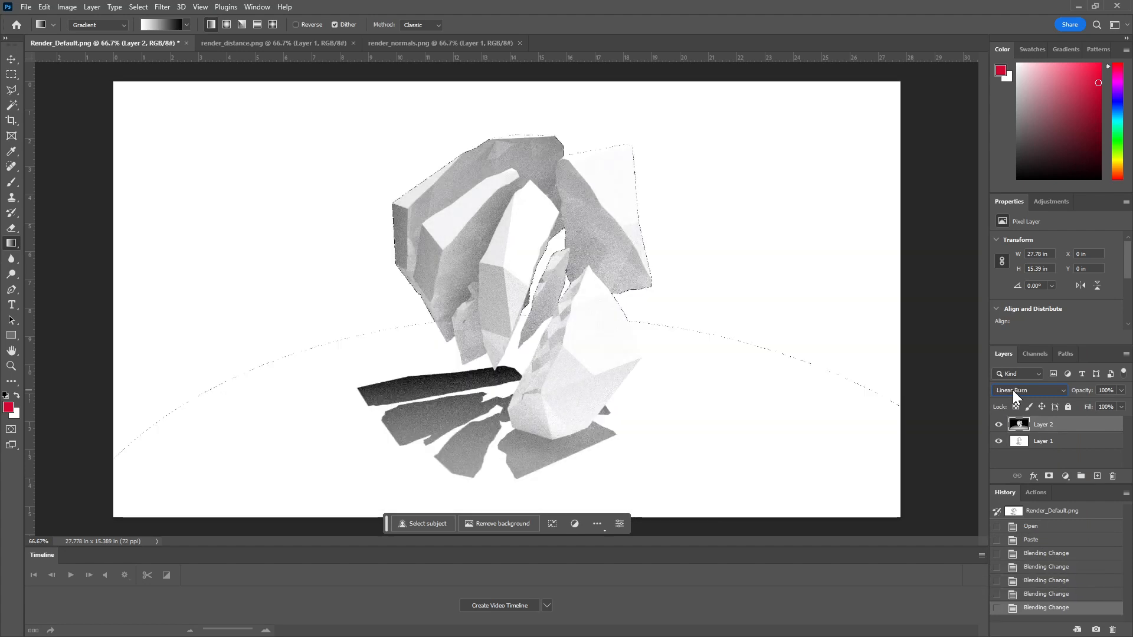
scroll(1015, 392, down, 2)
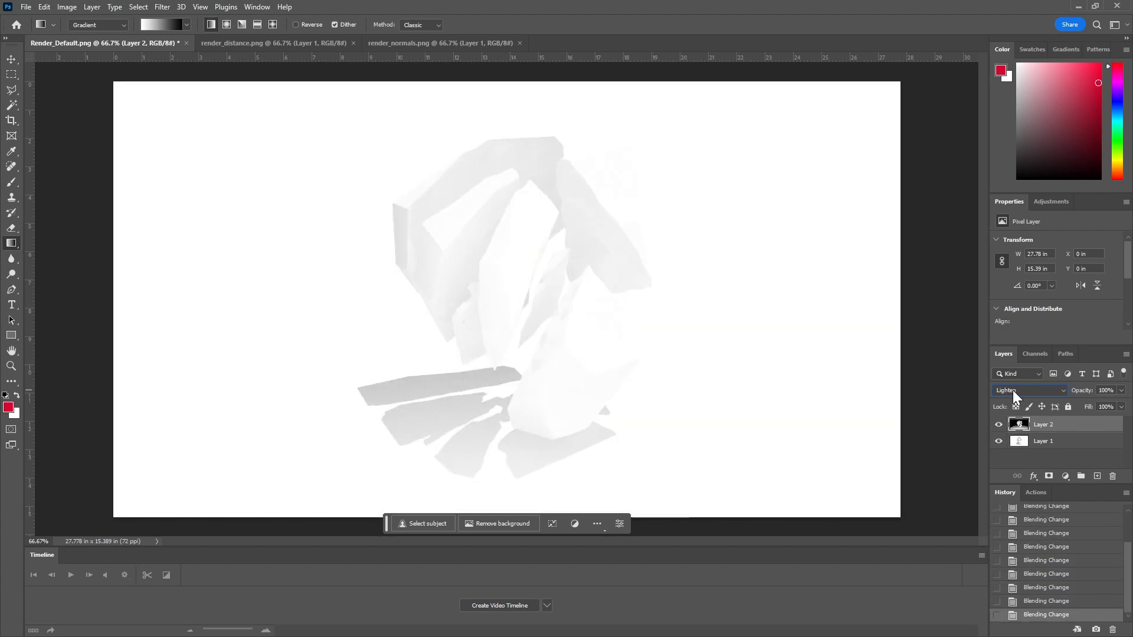
scroll(1015, 392, down, 11)
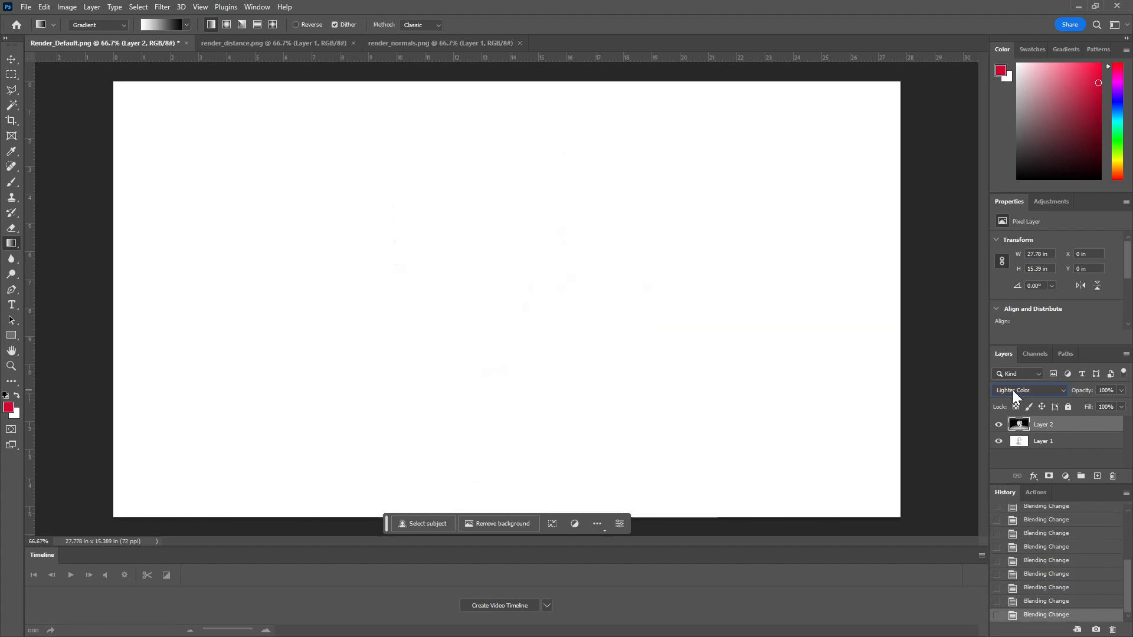
scroll(1015, 392, down, 3)
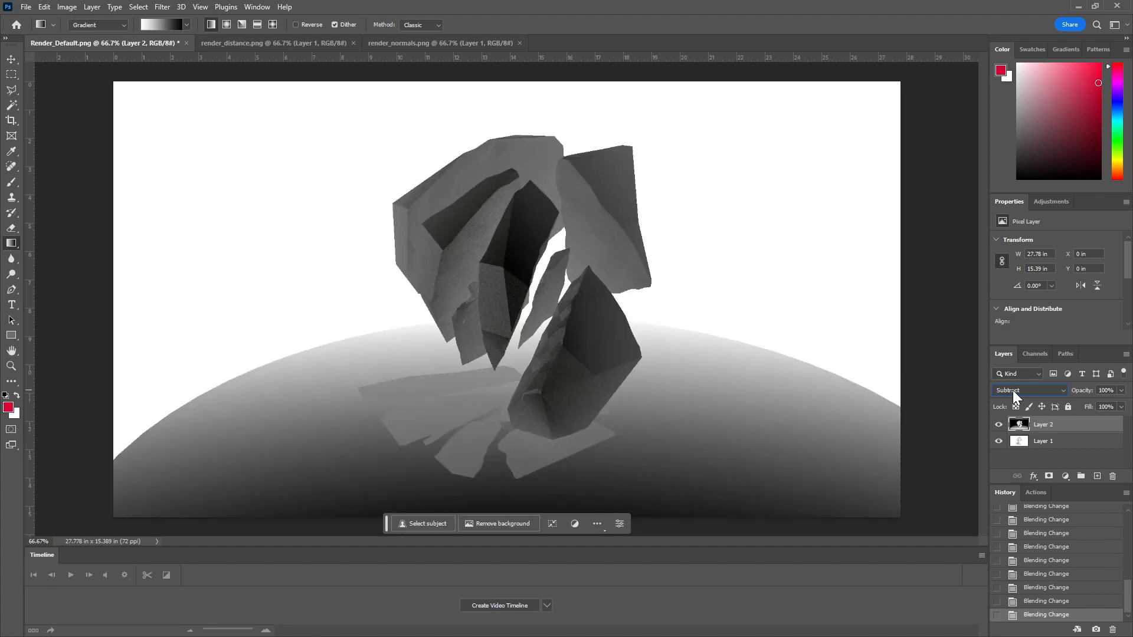
scroll(1015, 392, up, 1)
click(1015, 392)
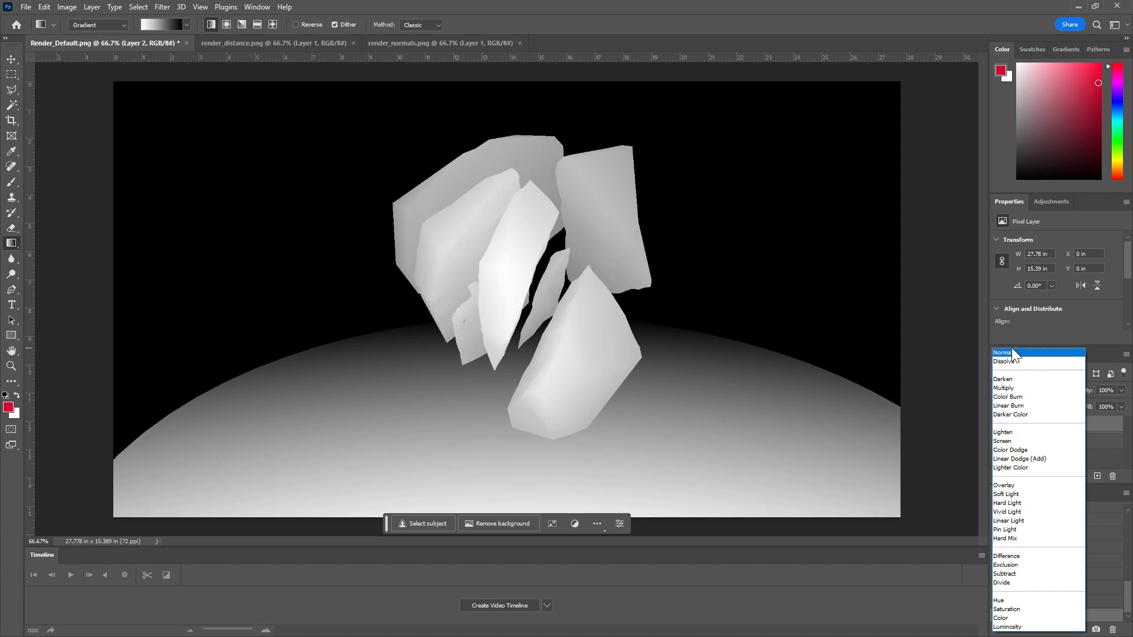
click(1010, 355)
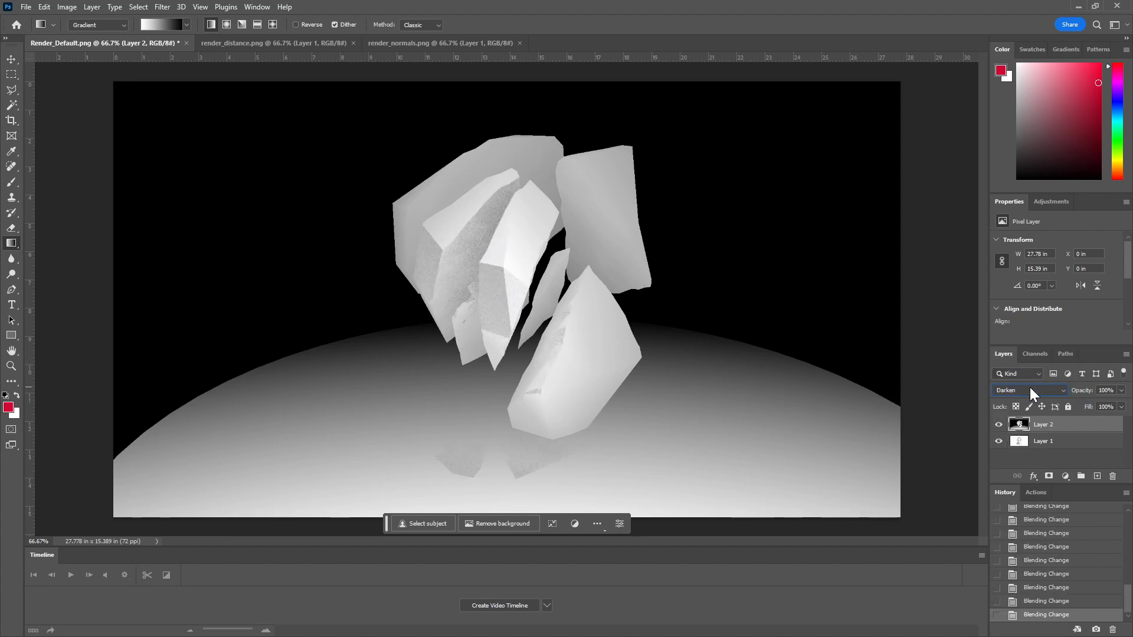
Step: Set the distance layer's blend mode to Multiply and its opacity to 54%
scroll(1031, 393, down, 1)
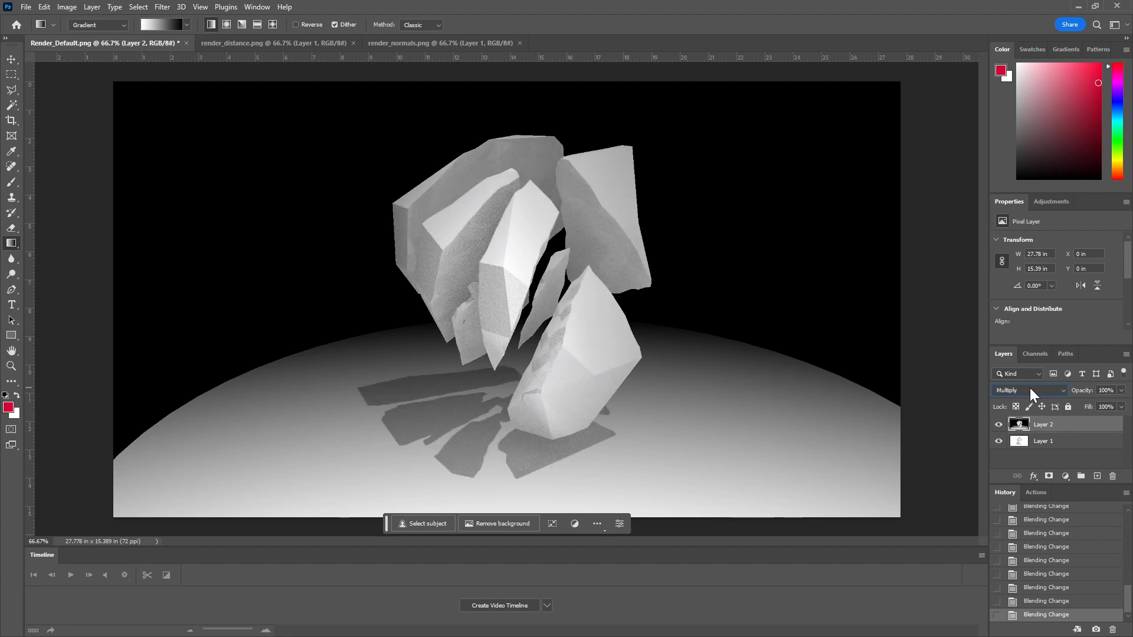
click(1121, 390)
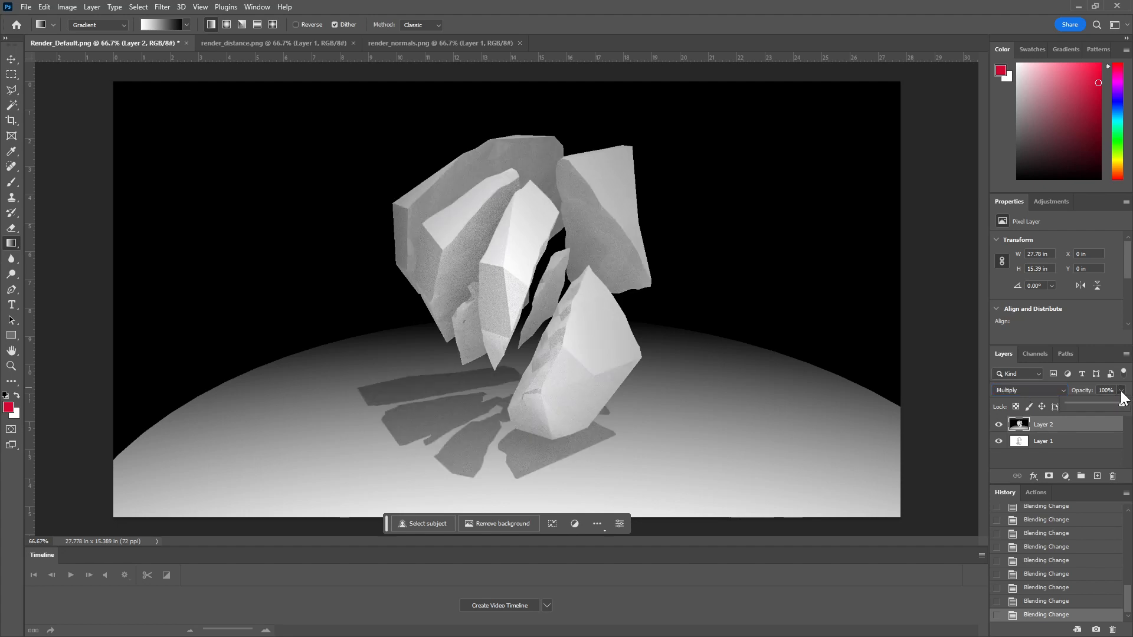
drag(1123, 405, 1097, 407)
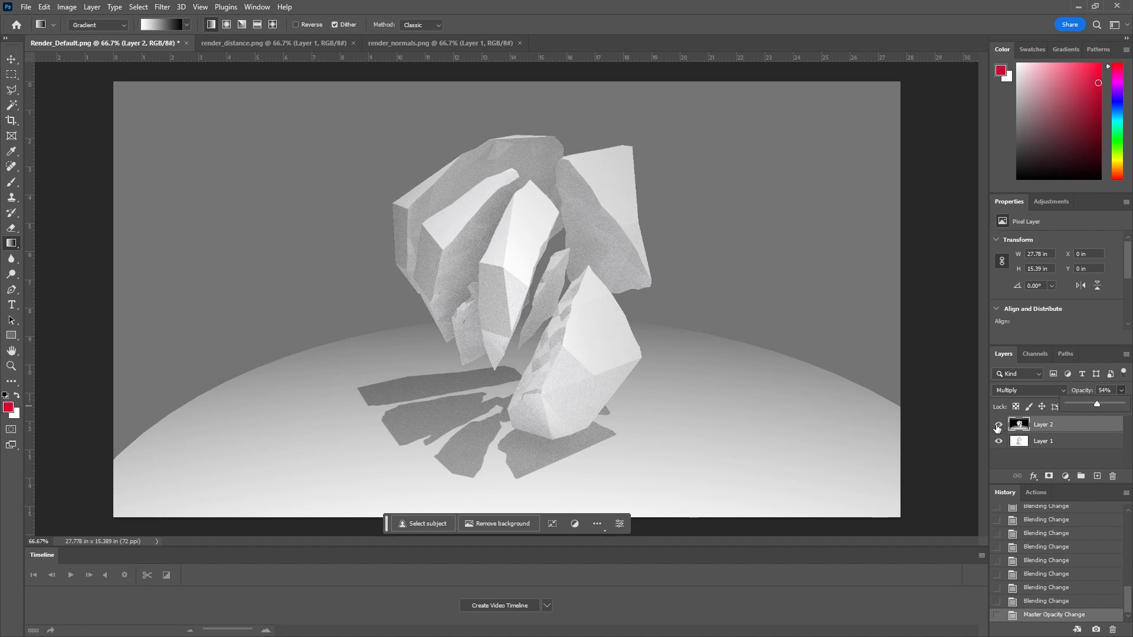
Step: Hide the distance layer and darken the base render with a Curves adjustment above Layer 1, placing a point at input 181, output 97
click(999, 426)
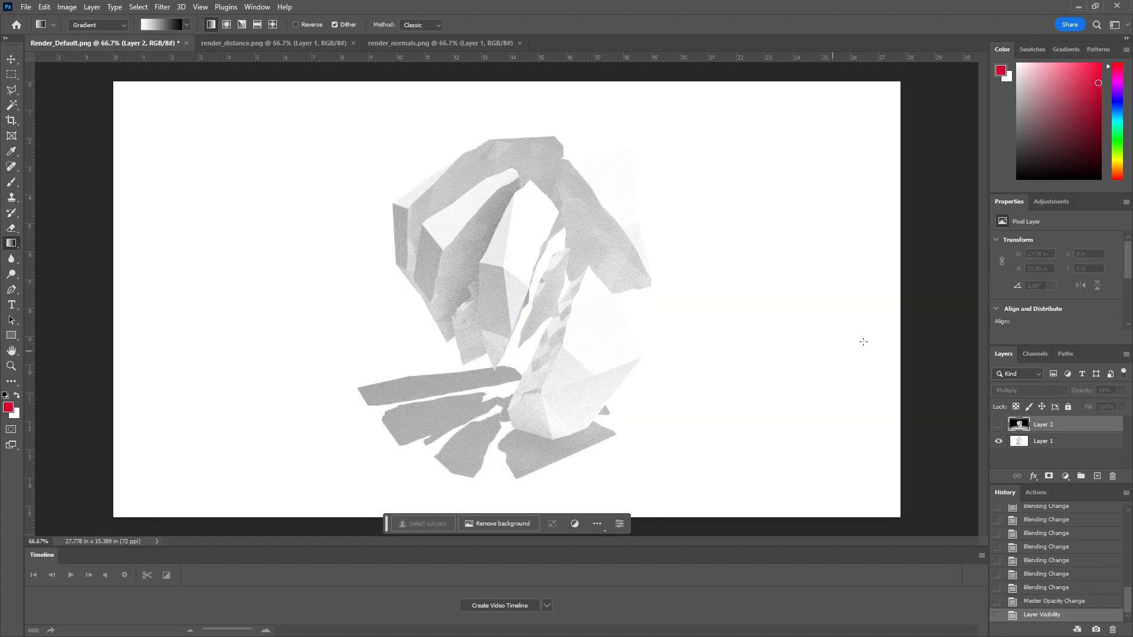
click(1056, 442)
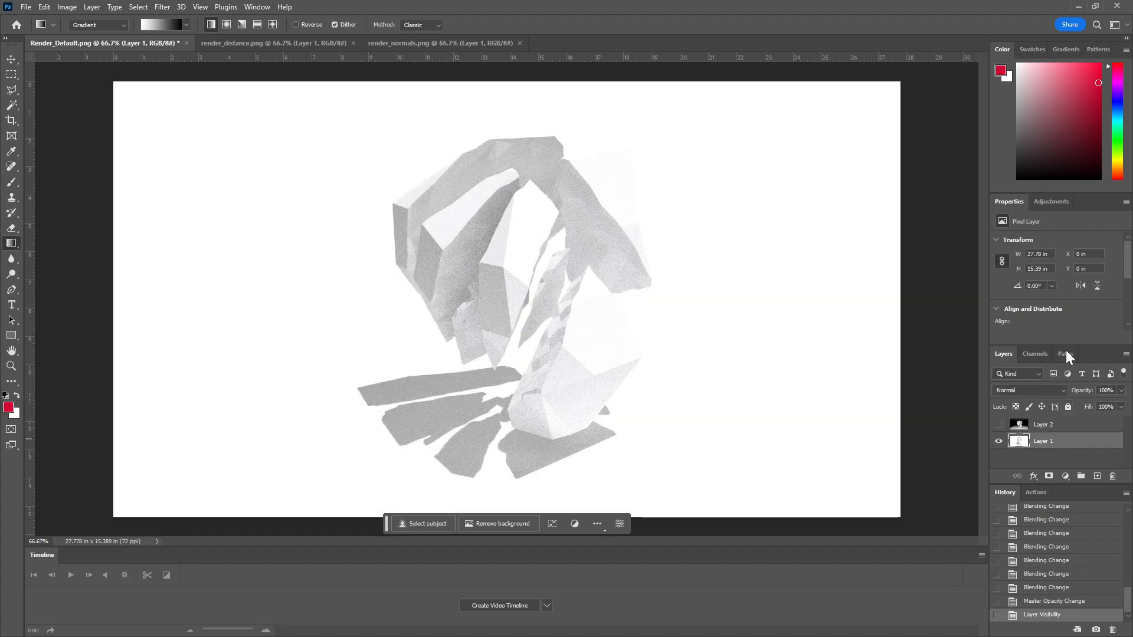
click(1049, 204)
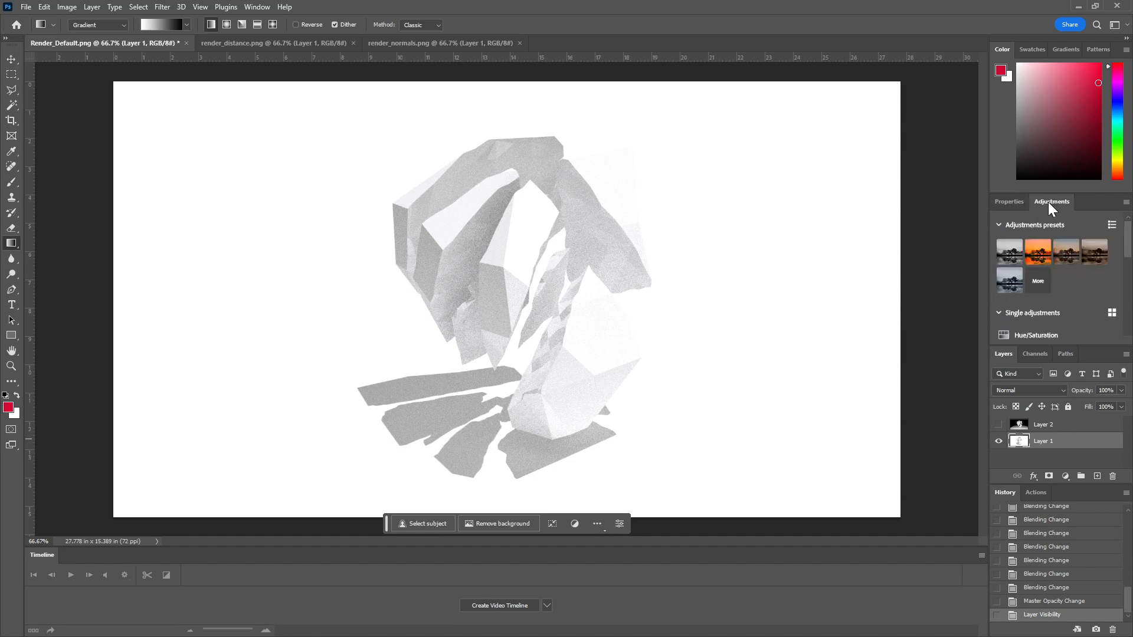
scroll(1090, 311, down, 2)
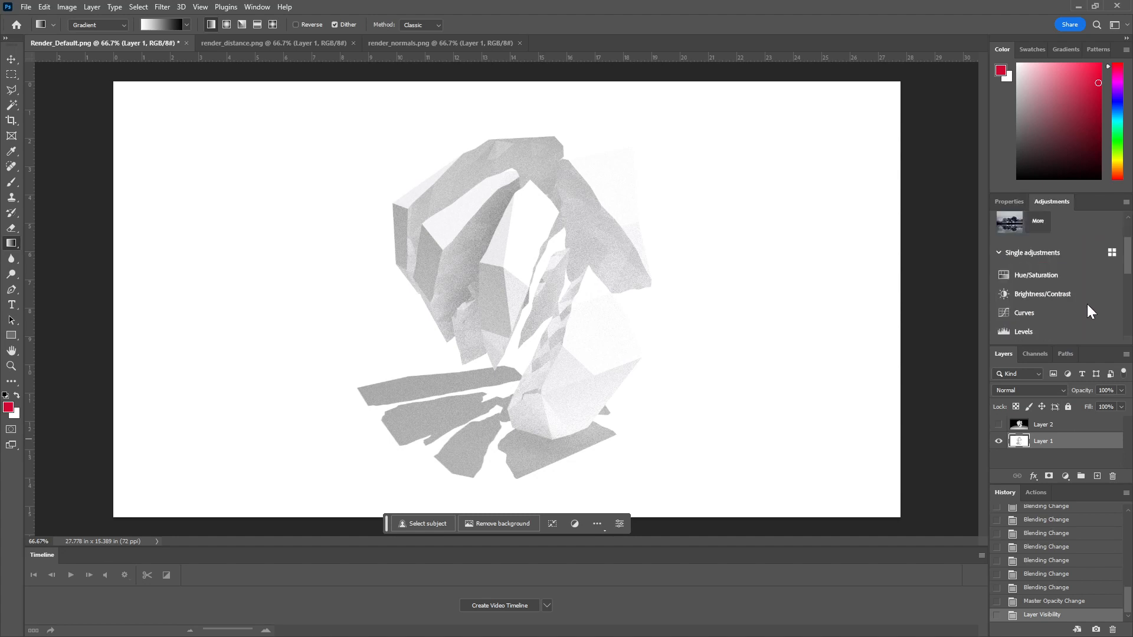
click(1021, 311)
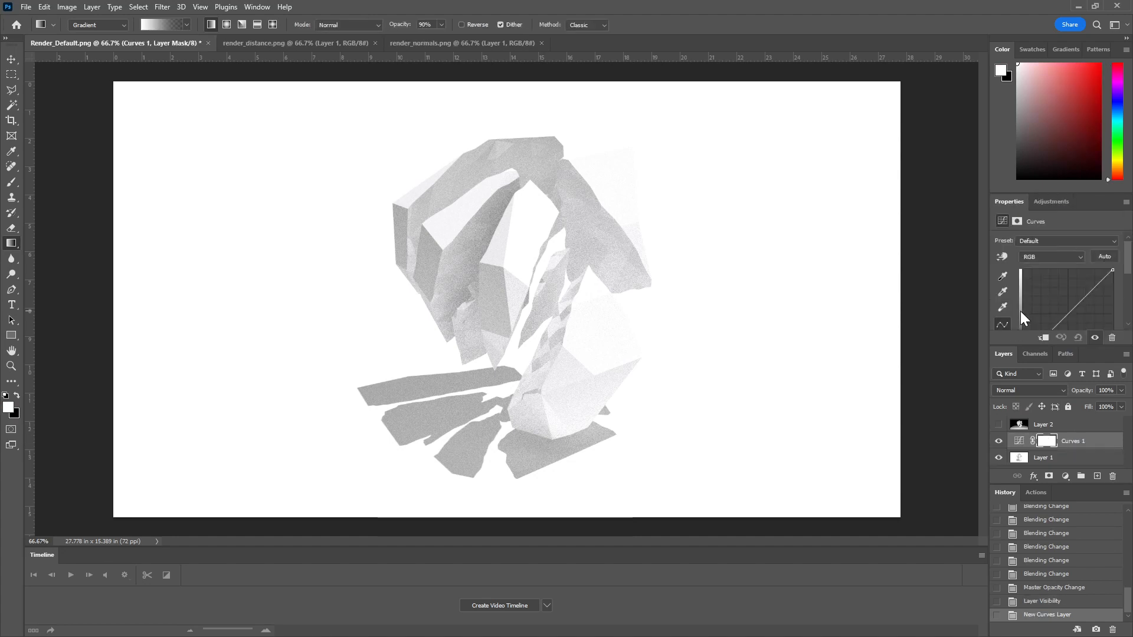
drag(1075, 305, 1087, 270)
scroll(1086, 291, down, 2)
scroll(1086, 292, down, 1)
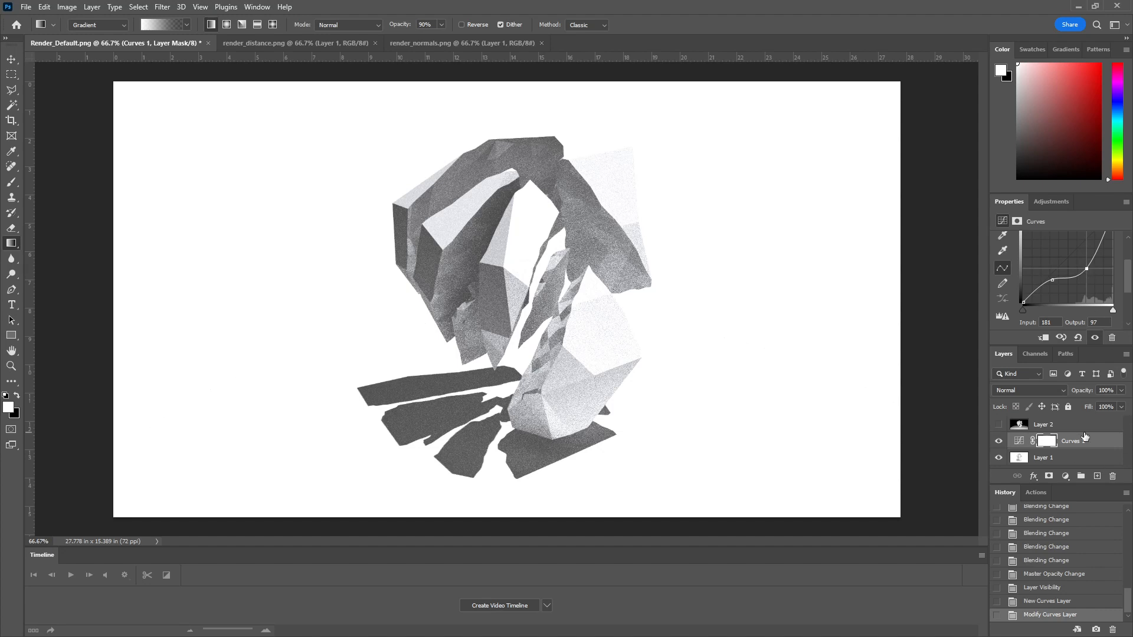
Step: Toggle the distance layer's visibility to compare the result, and delete that layer
click(1055, 426)
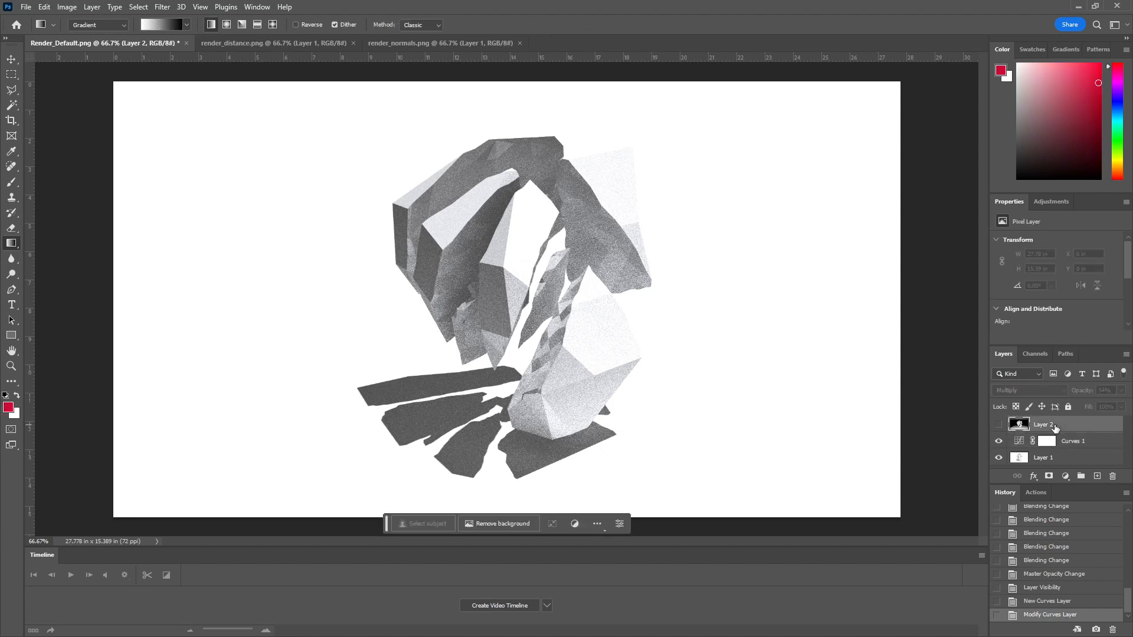
click(998, 425)
click(998, 425)
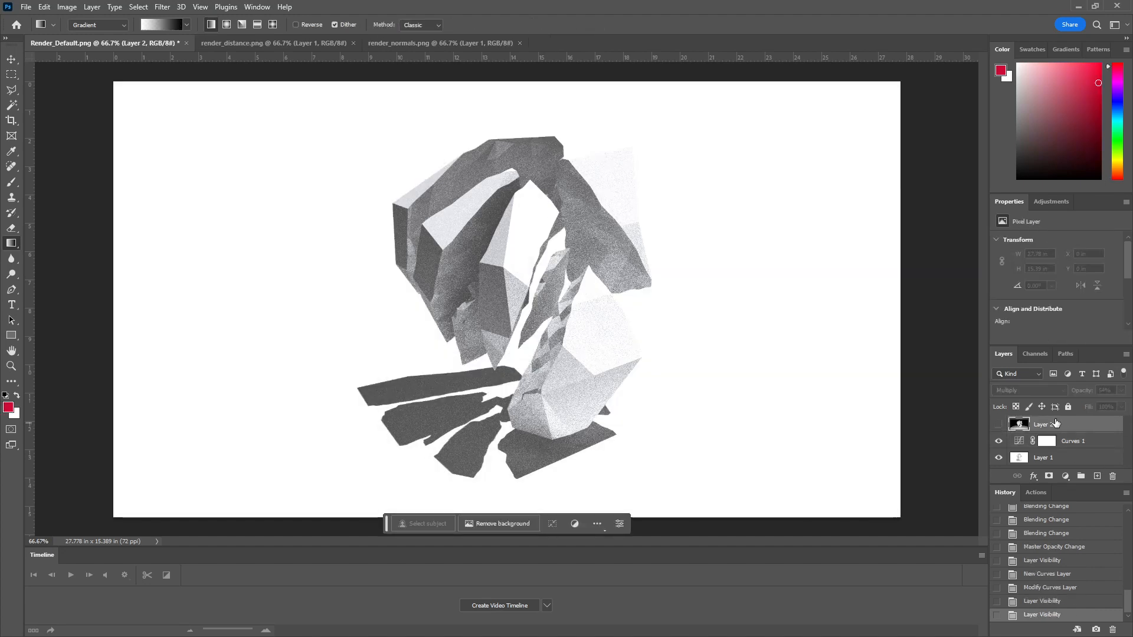
click(1113, 477)
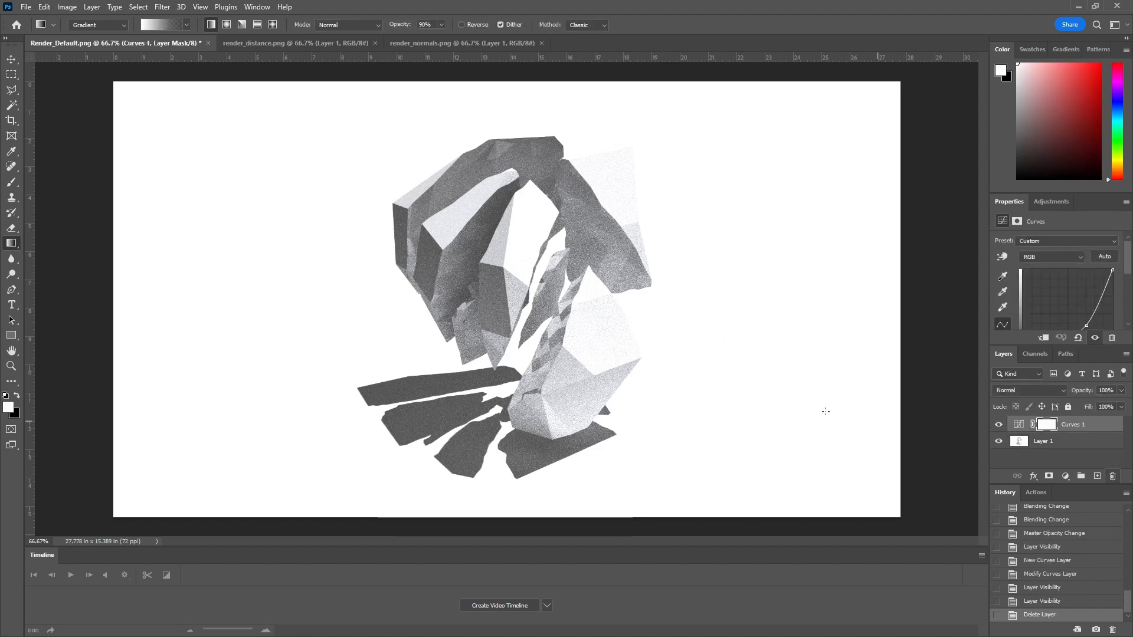
Step: Copy the entire render_normals.png image and paste it as a new top layer in the Render_Default.png document
click(429, 44)
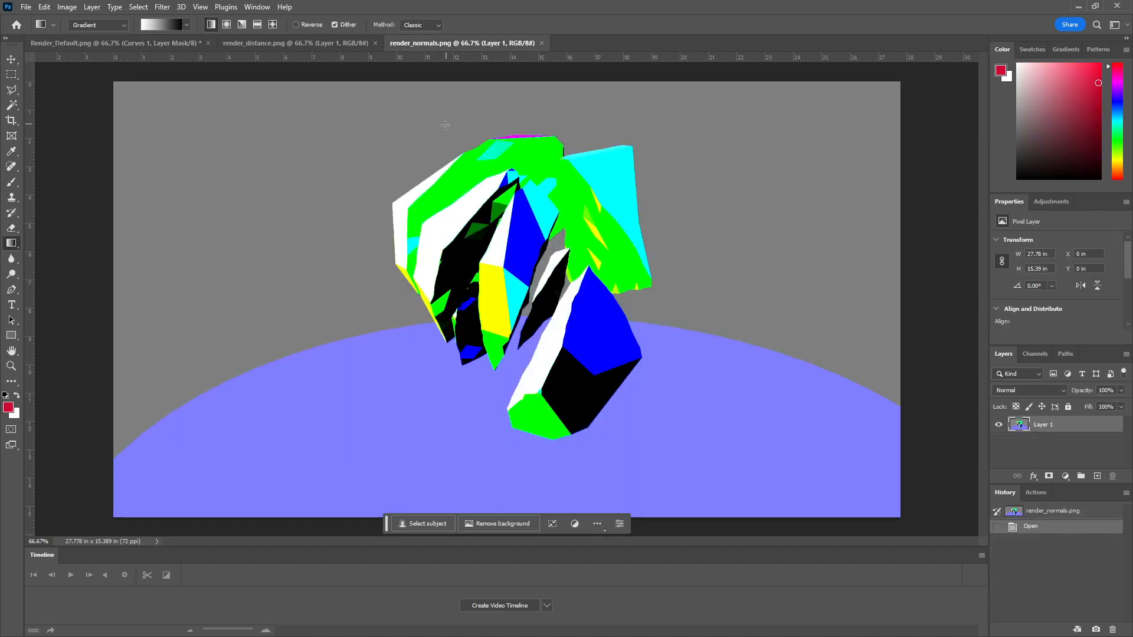
key(ctrl+a)
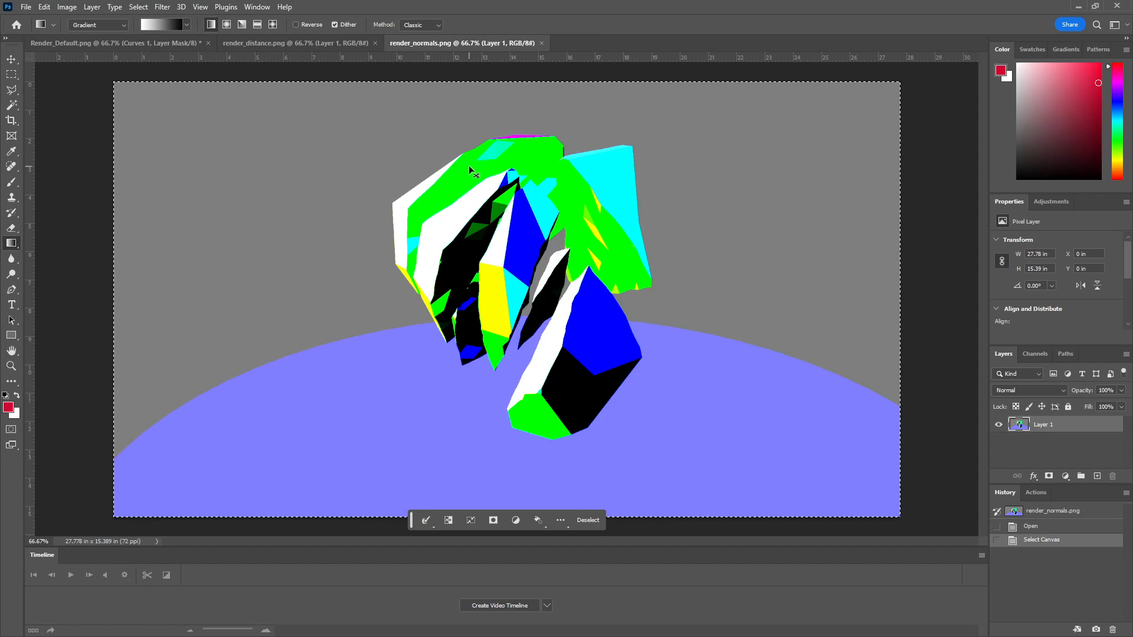
key(ctrl+c)
click(221, 44)
click(178, 43)
key(ctrl+v)
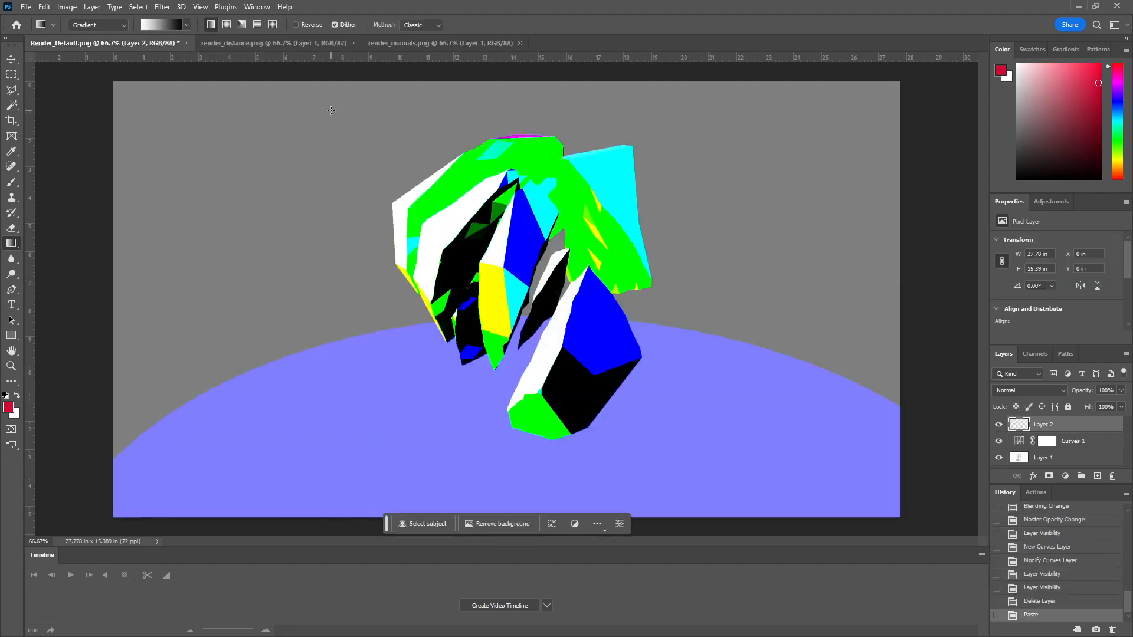
Step: Try blend modes such as Darken, Screen, Linear Light and Subtract on the normals layer, and return it to Normal
click(1060, 389)
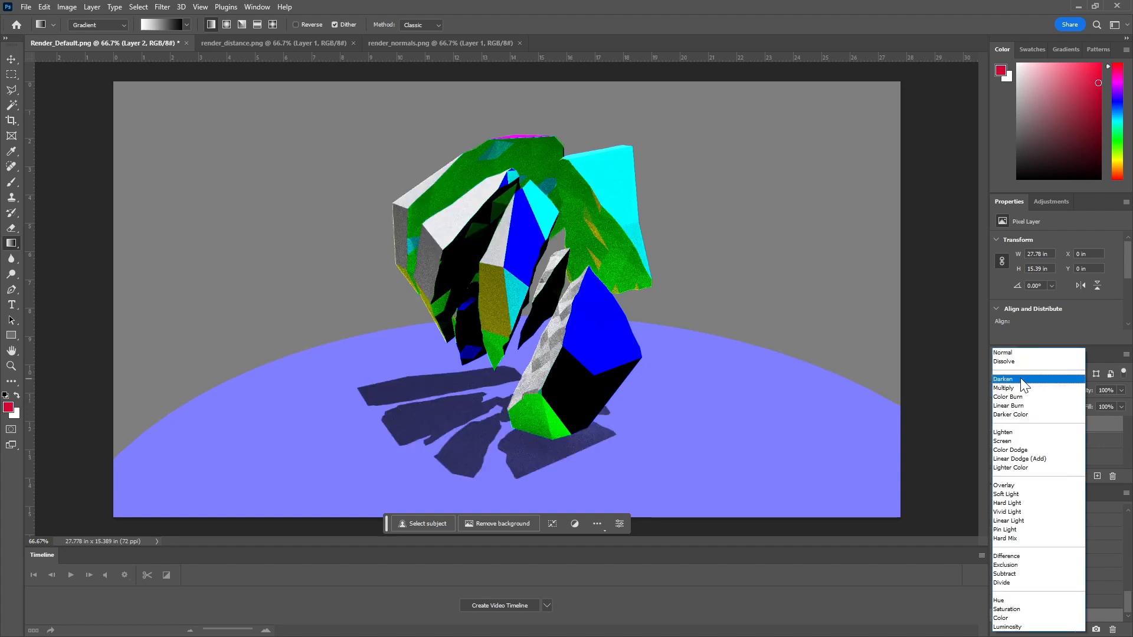
click(1015, 354)
scroll(1017, 389, down, 6)
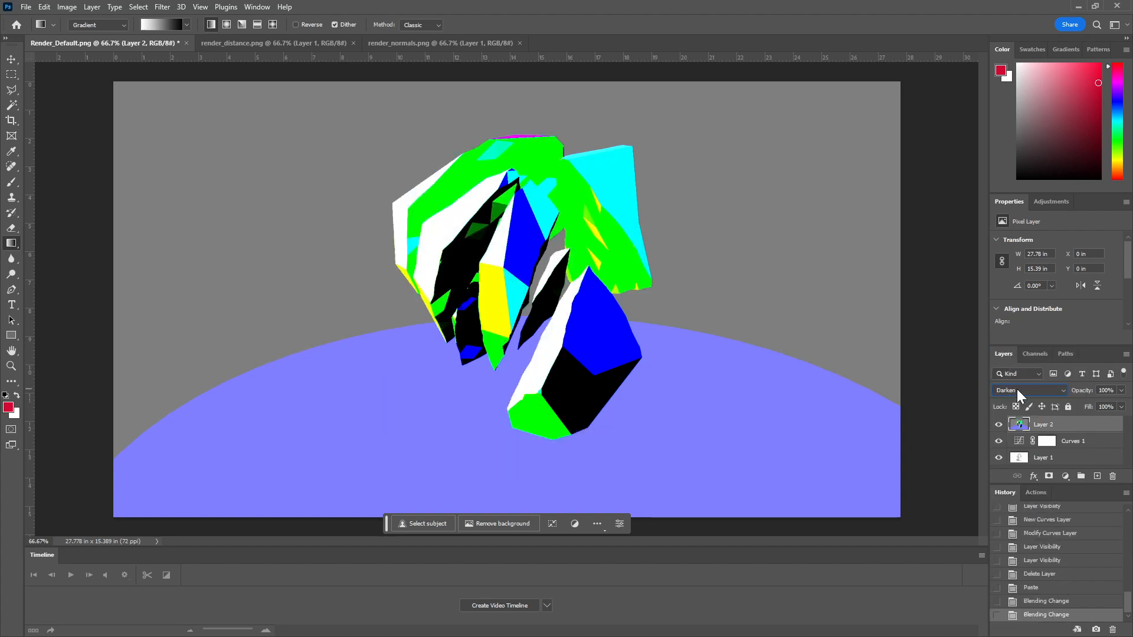
scroll(1018, 389, down, 6)
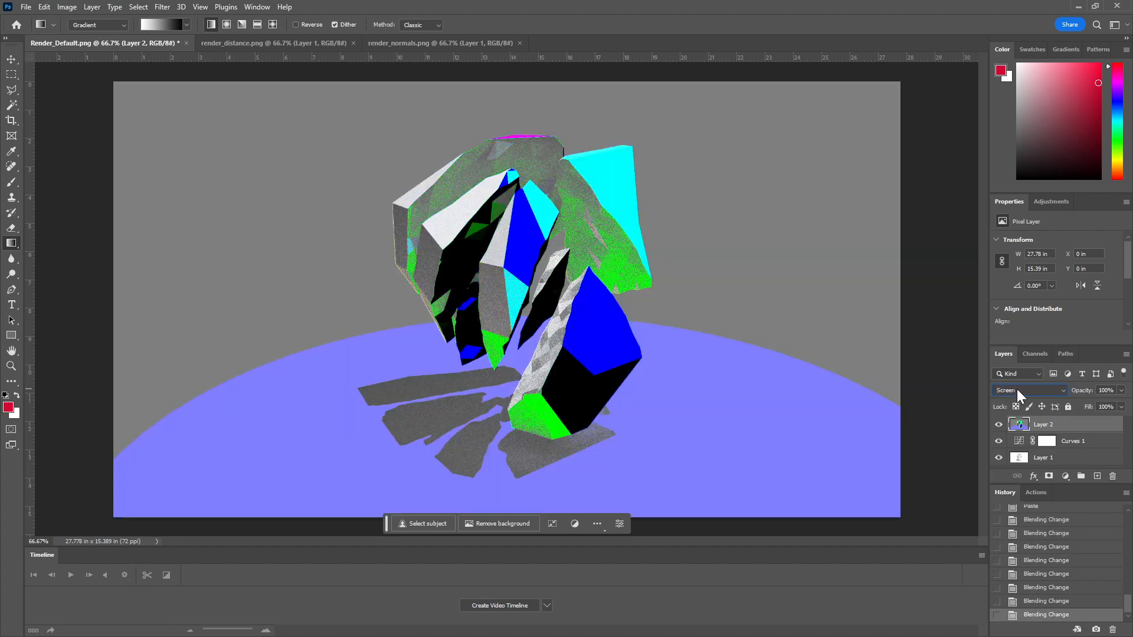
scroll(1017, 388, down, 7)
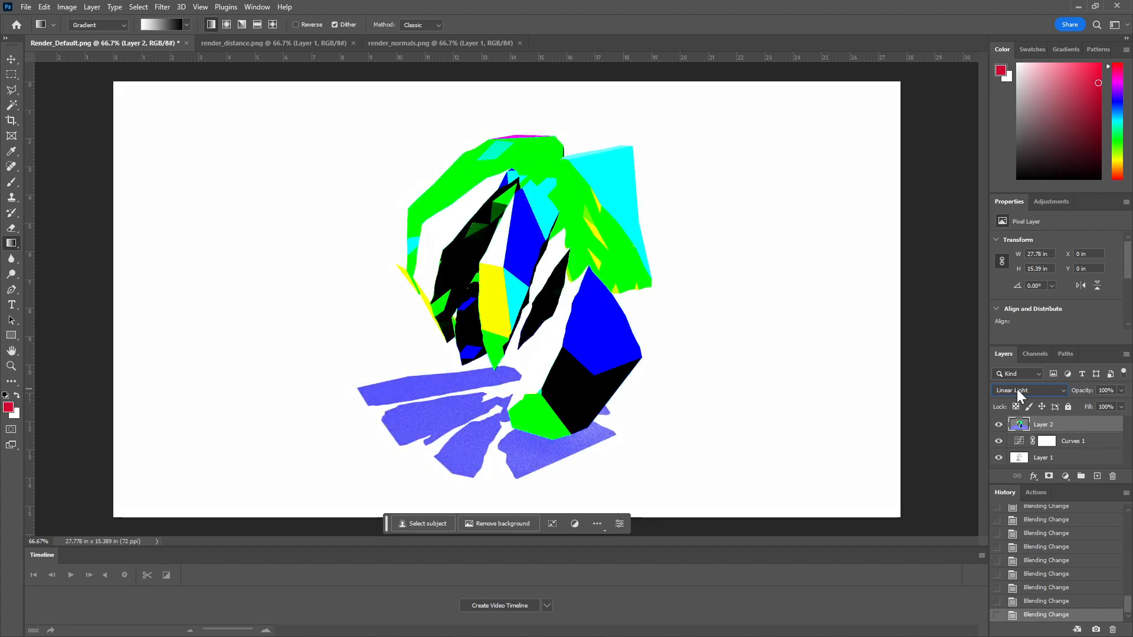
scroll(1017, 388, down, 2)
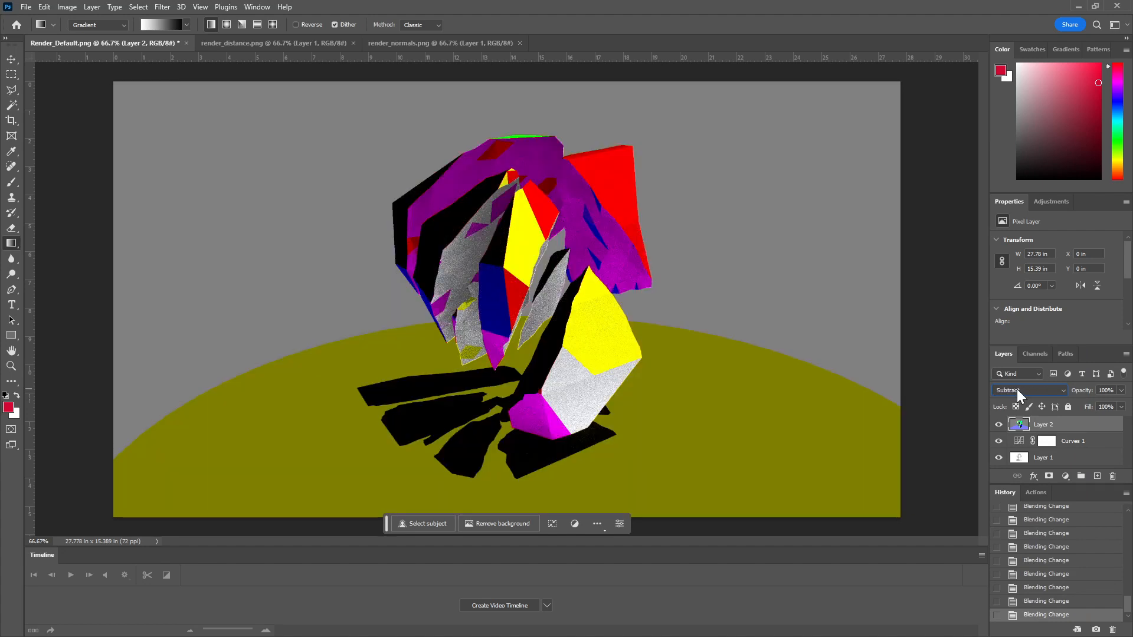
click(1017, 389)
click(1010, 353)
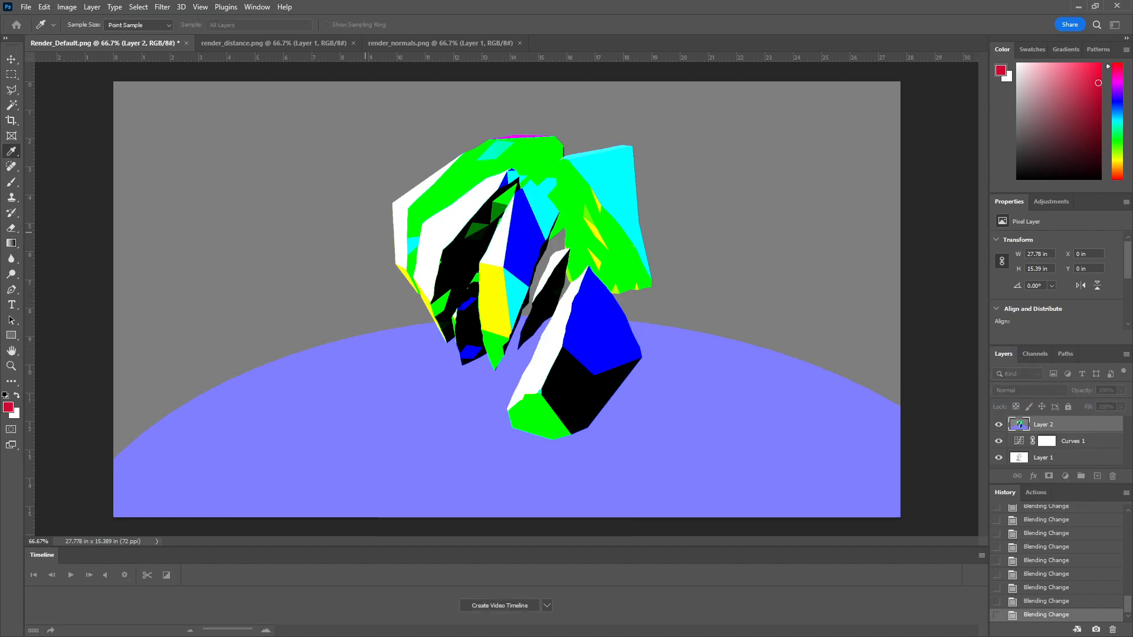
Step: Try a Hue/Saturation adjustment with hue +117, saturation +44 and lightness +2 on the normals layer, then Colorize, and discard it
key(i)
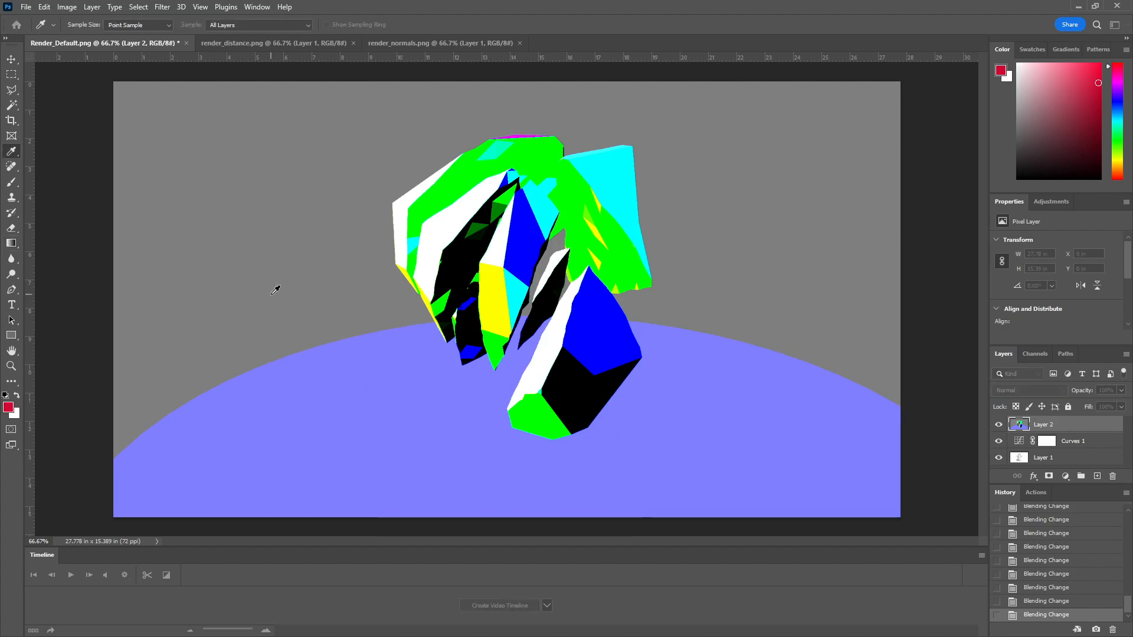
drag(838, 175, 820, 128)
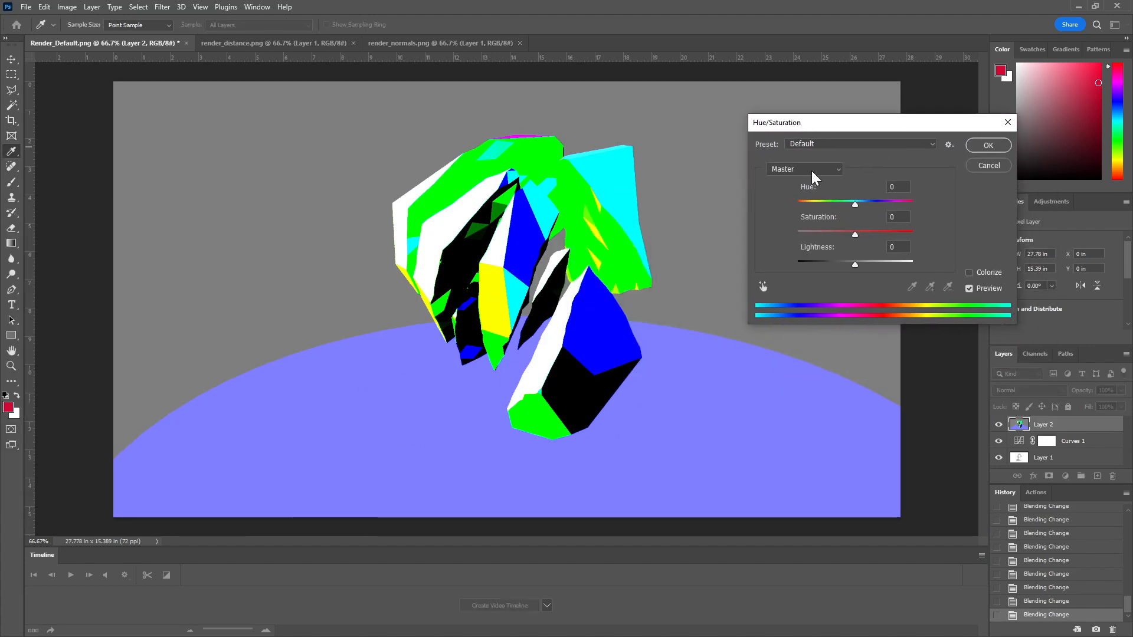
drag(855, 234, 899, 204)
mouse_move(858, 264)
mouse_down()
mouse_move(874, 262)
mouse_move(857, 262)
mouse_up()
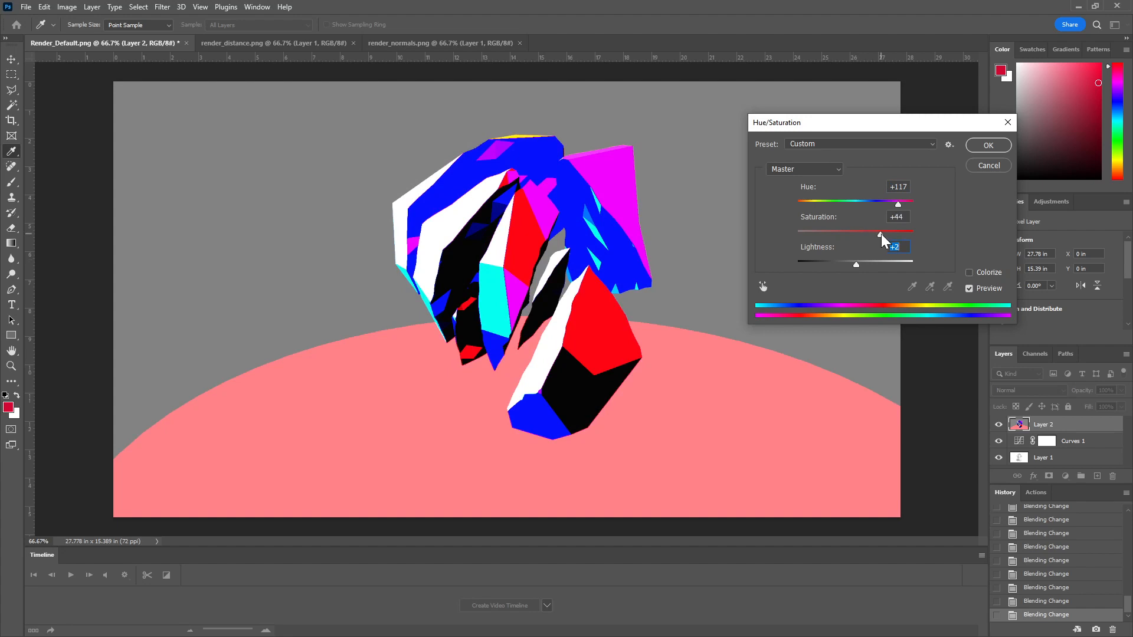
click(969, 272)
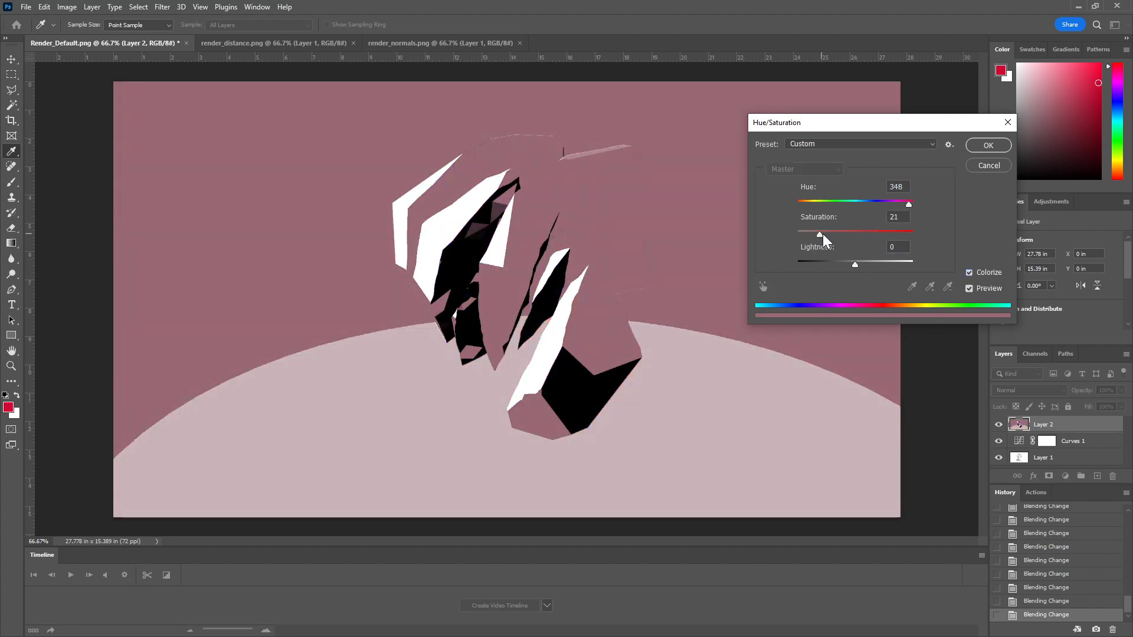
drag(823, 234, 835, 233)
click(994, 165)
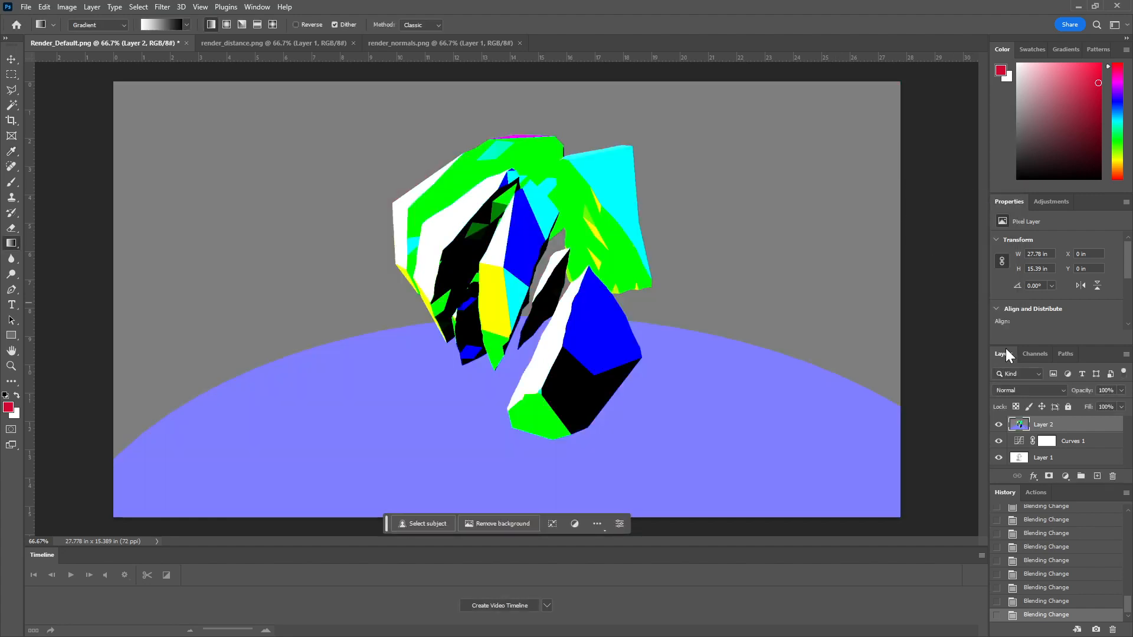
Step: Hide the normals layer and add a Gradient Map adjustment layer above it
click(1000, 425)
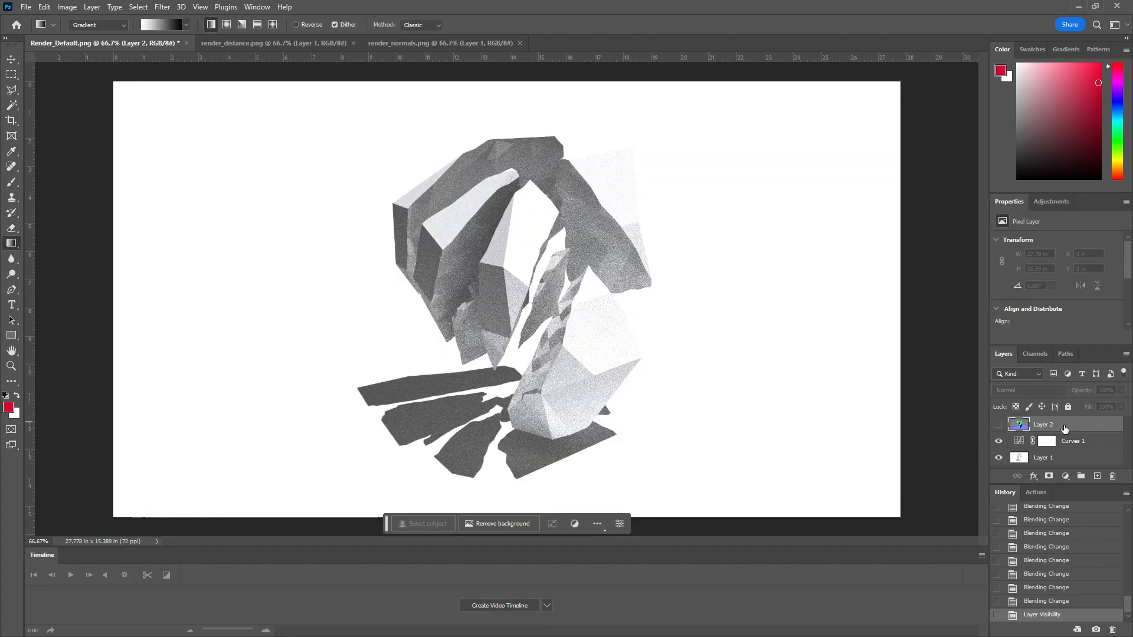
click(1060, 200)
scroll(1063, 272, down, 5)
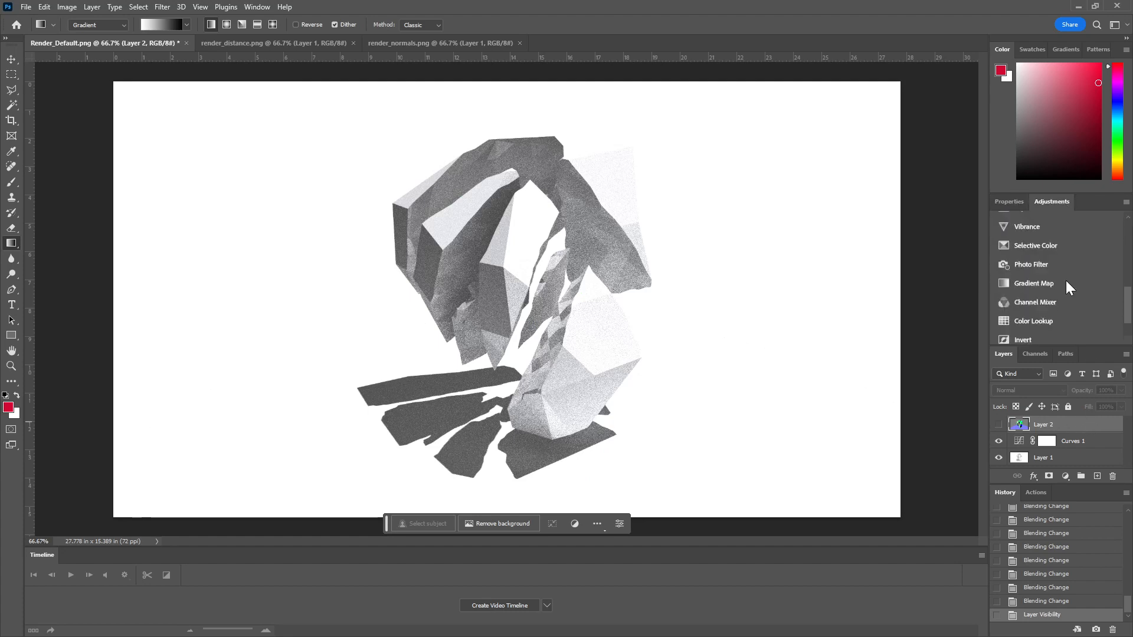
scroll(1056, 307, up, 3)
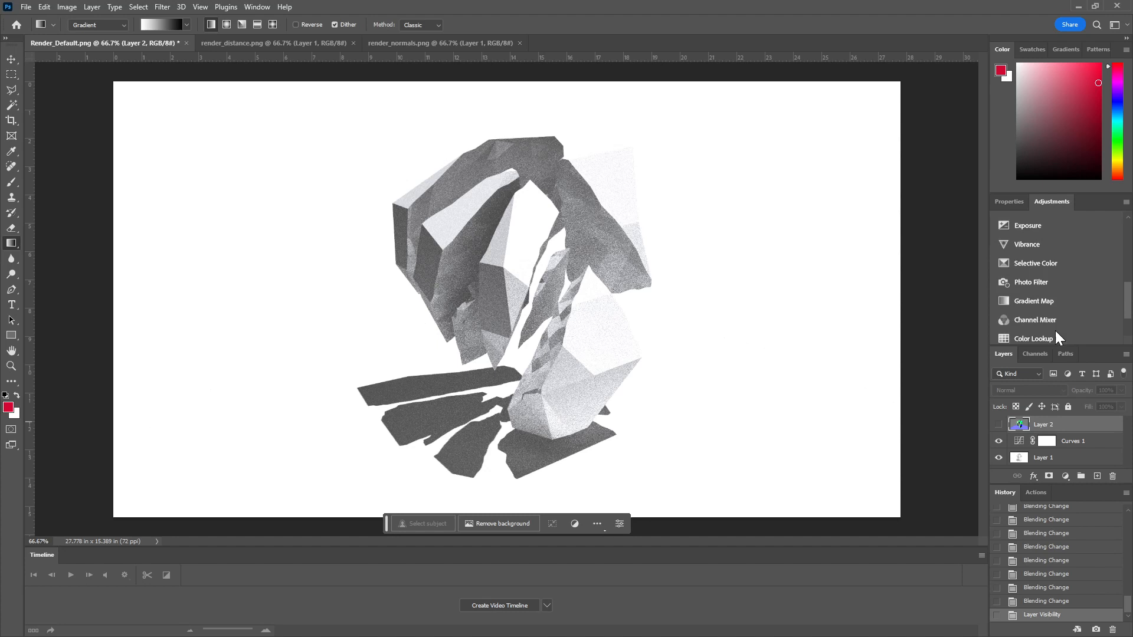
click(1038, 299)
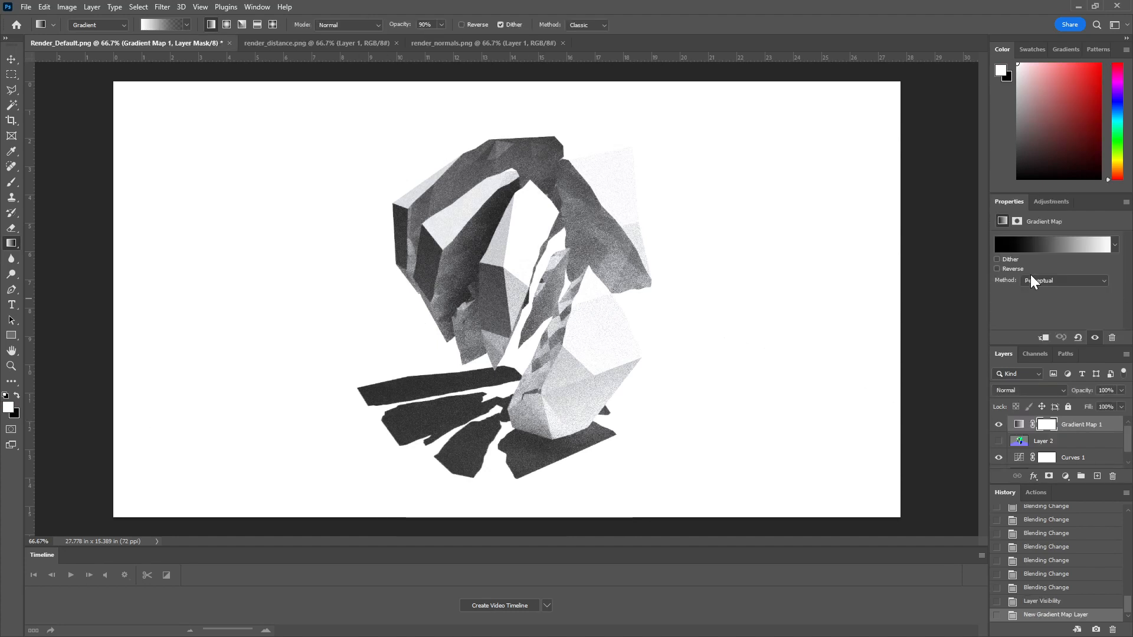
click(1017, 221)
click(1000, 221)
click(1017, 221)
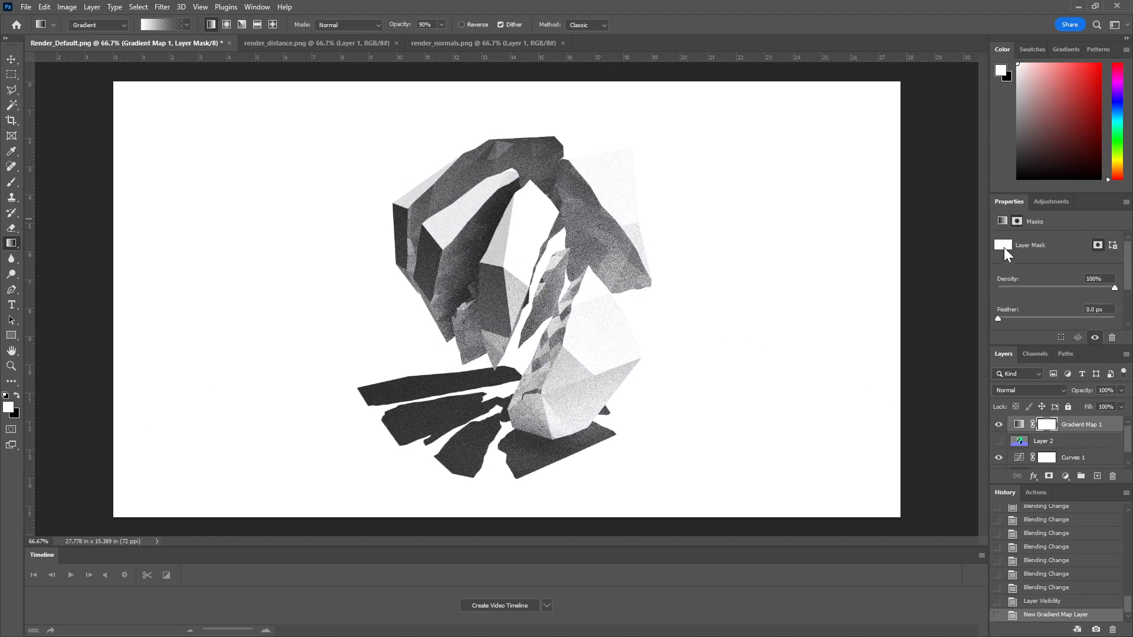
click(1003, 221)
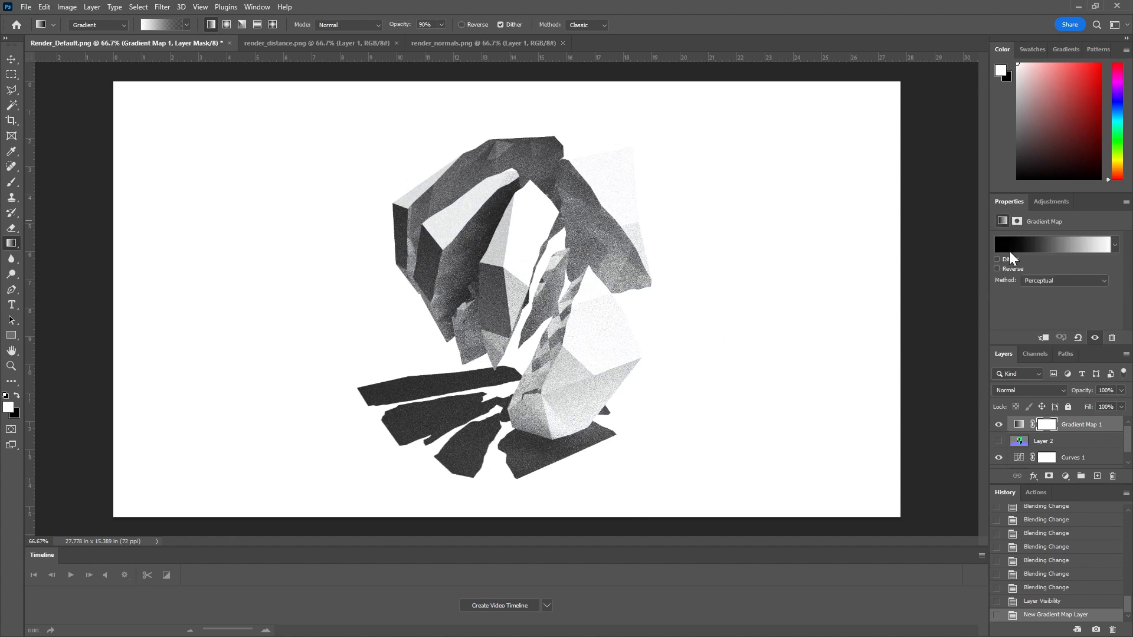
Step: Try several Iridescent gradient presets on the Gradient Map, including green-to-purple, green-to-pink and orange-to-turquoise
click(1115, 247)
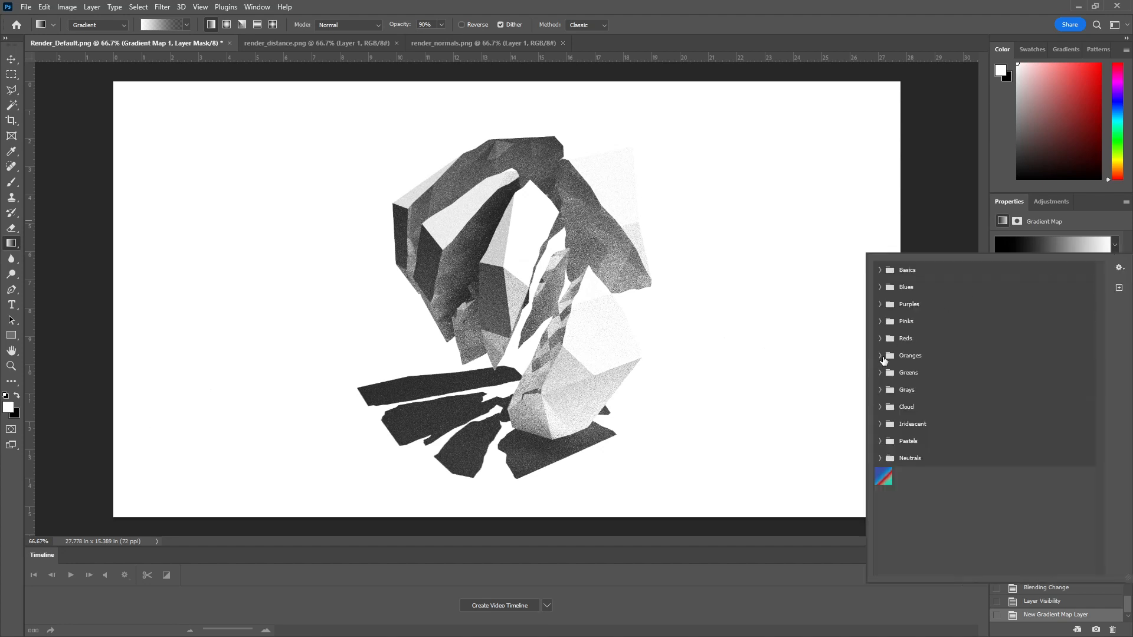
click(881, 424)
click(1047, 463)
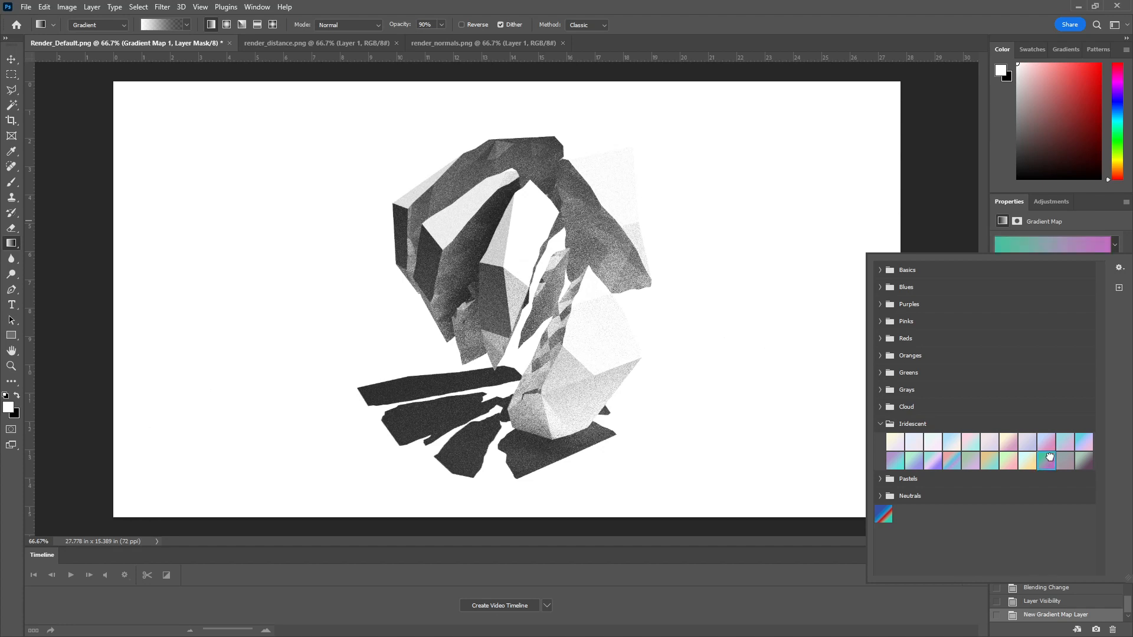
click(1006, 459)
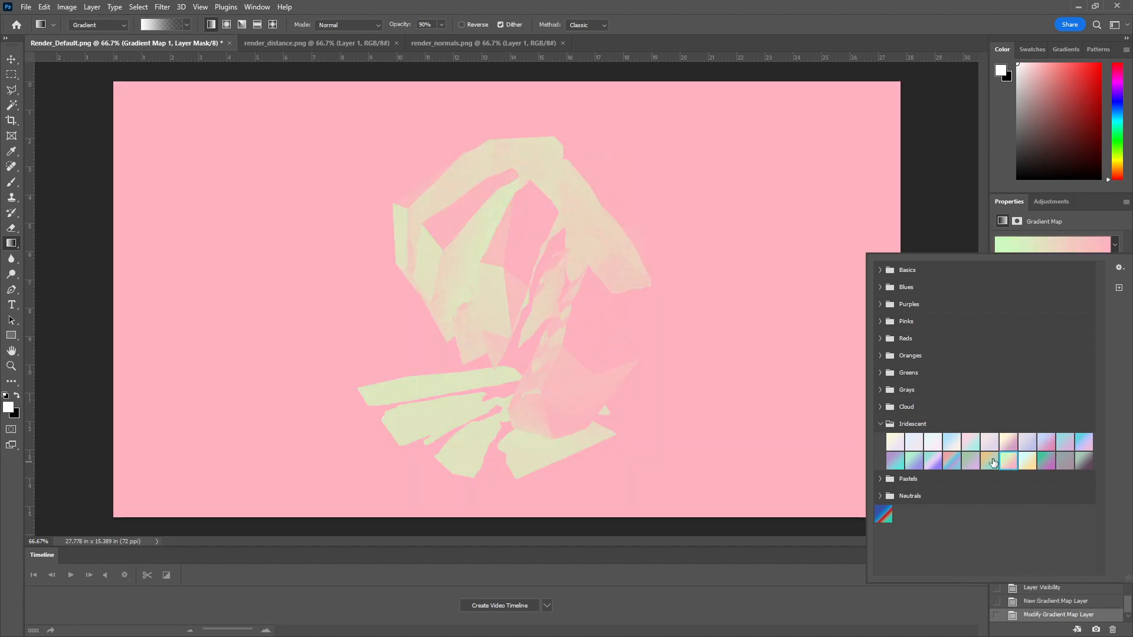
click(990, 461)
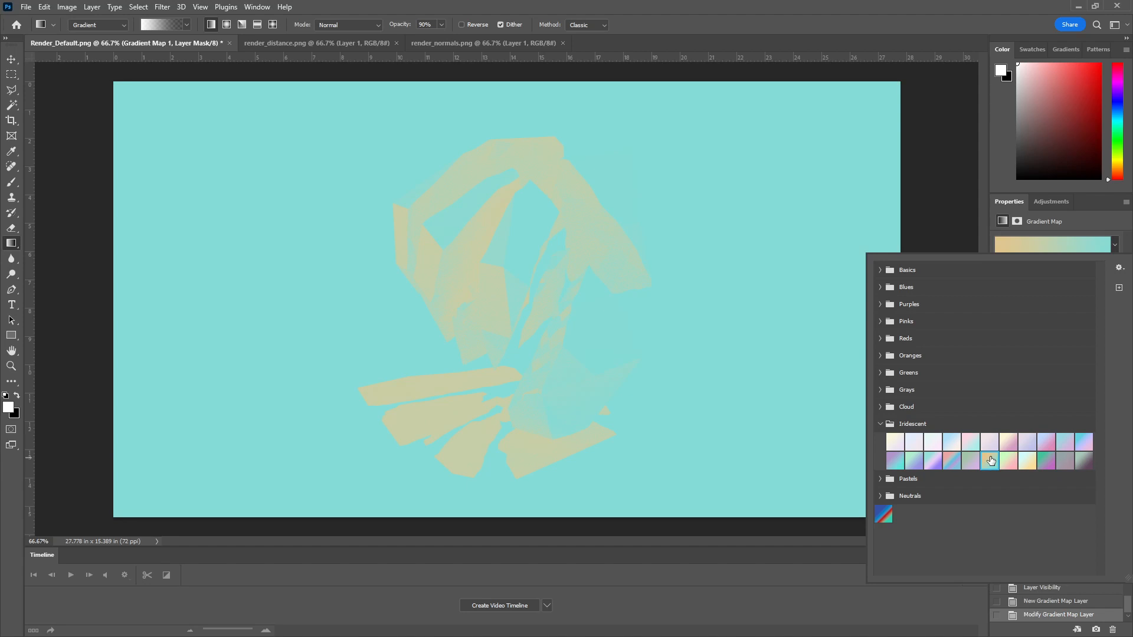
click(952, 461)
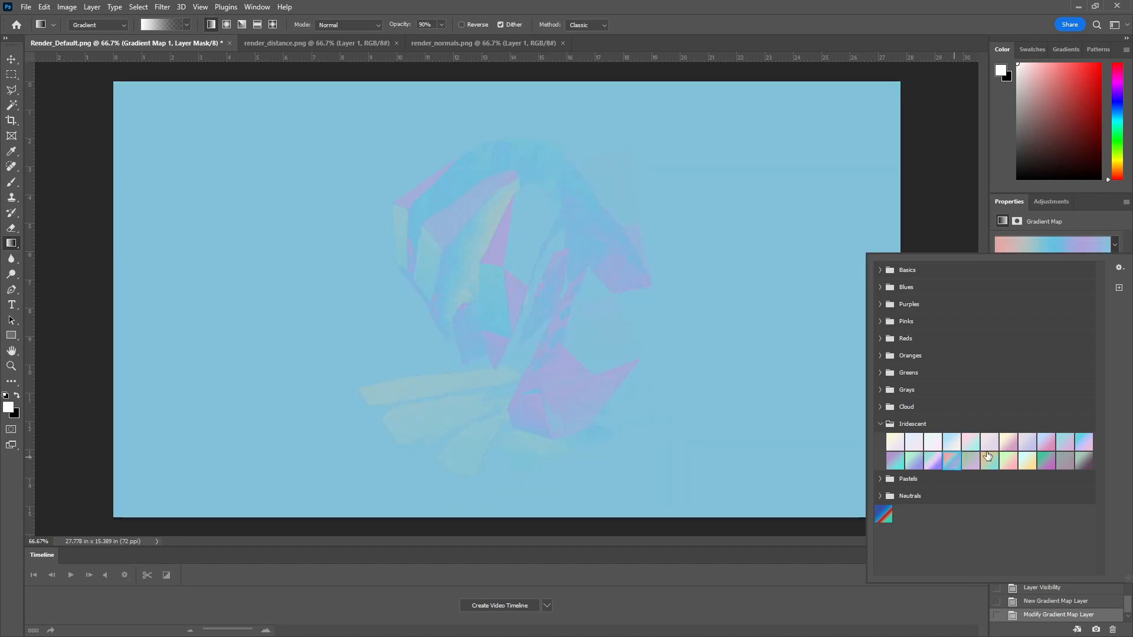
click(1084, 461)
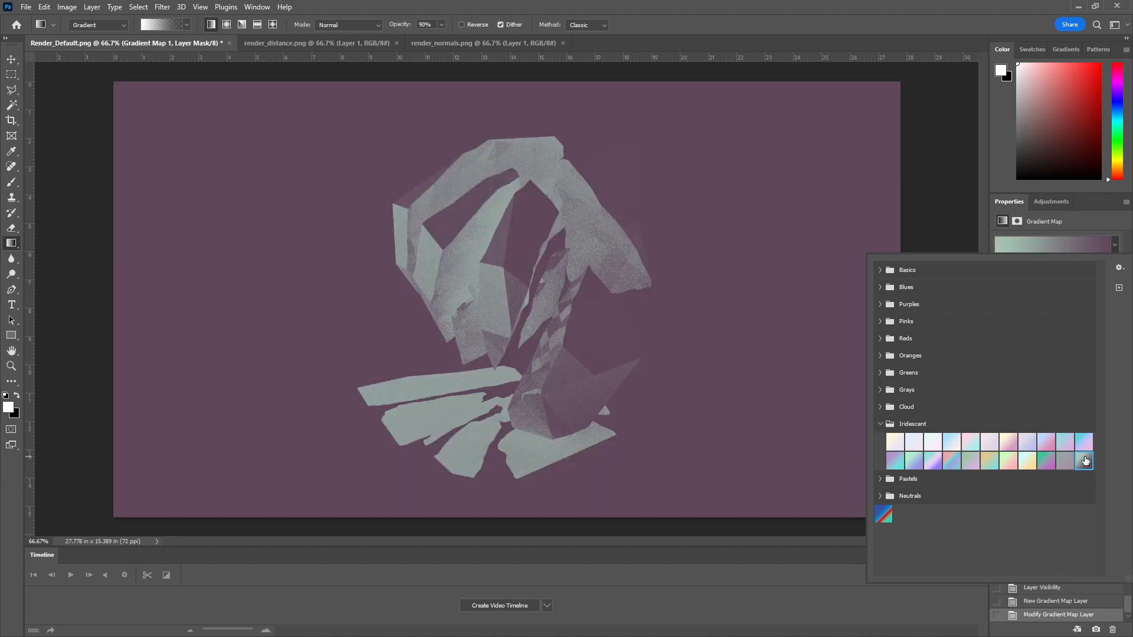
Step: Compare presets from the Oranges group on the Gradient Map and apply the yellow-to-red Orange_05 gradient
click(885, 356)
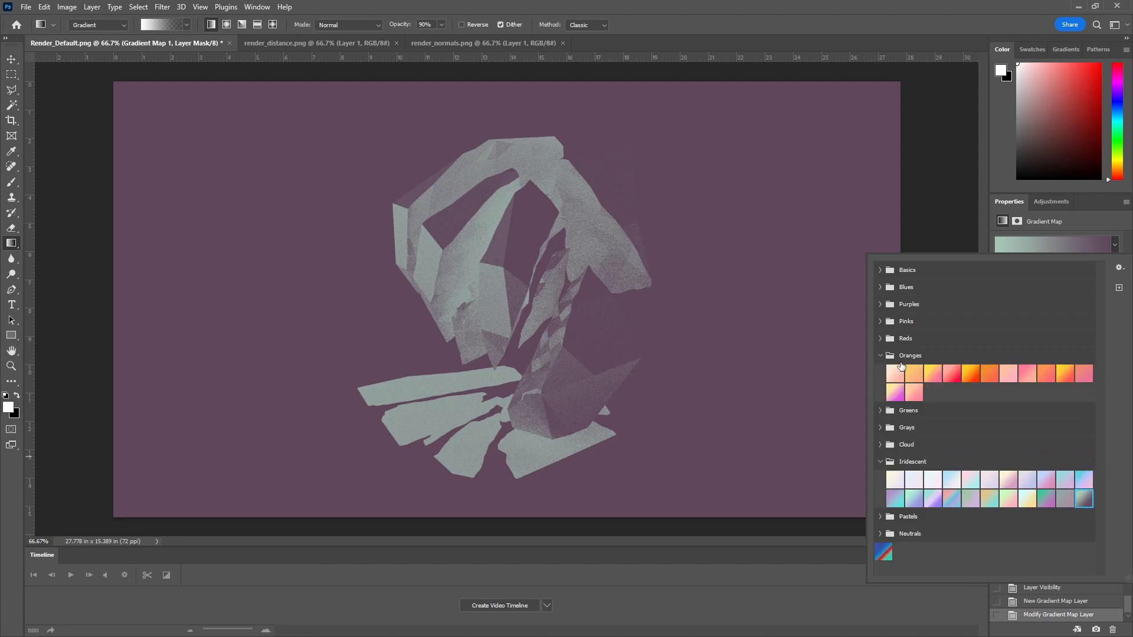
click(951, 376)
click(990, 377)
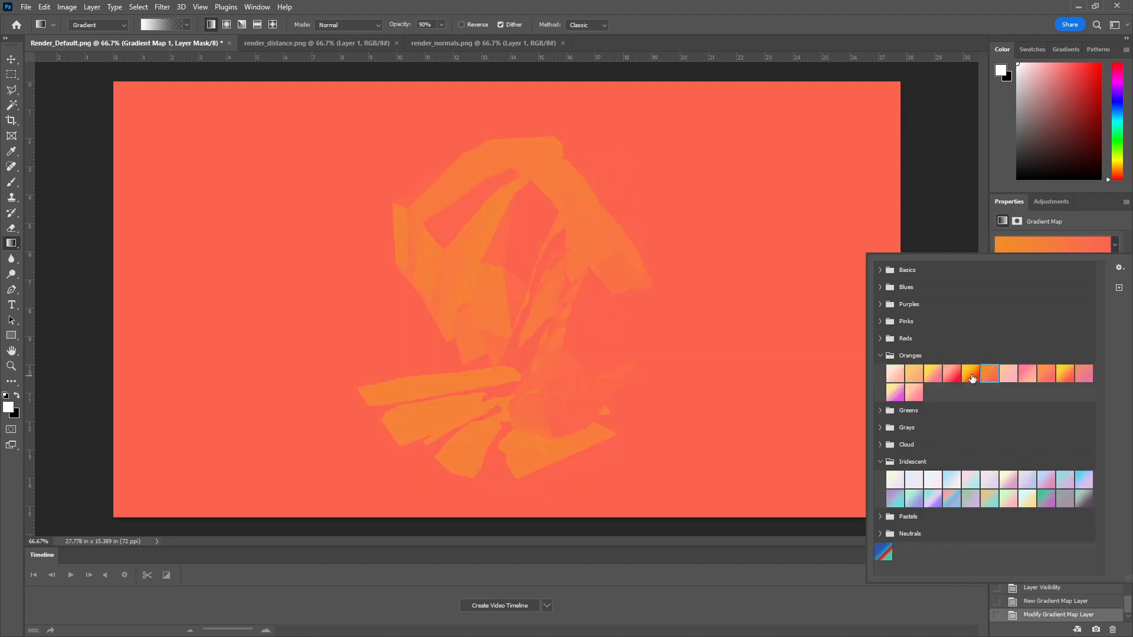
click(971, 377)
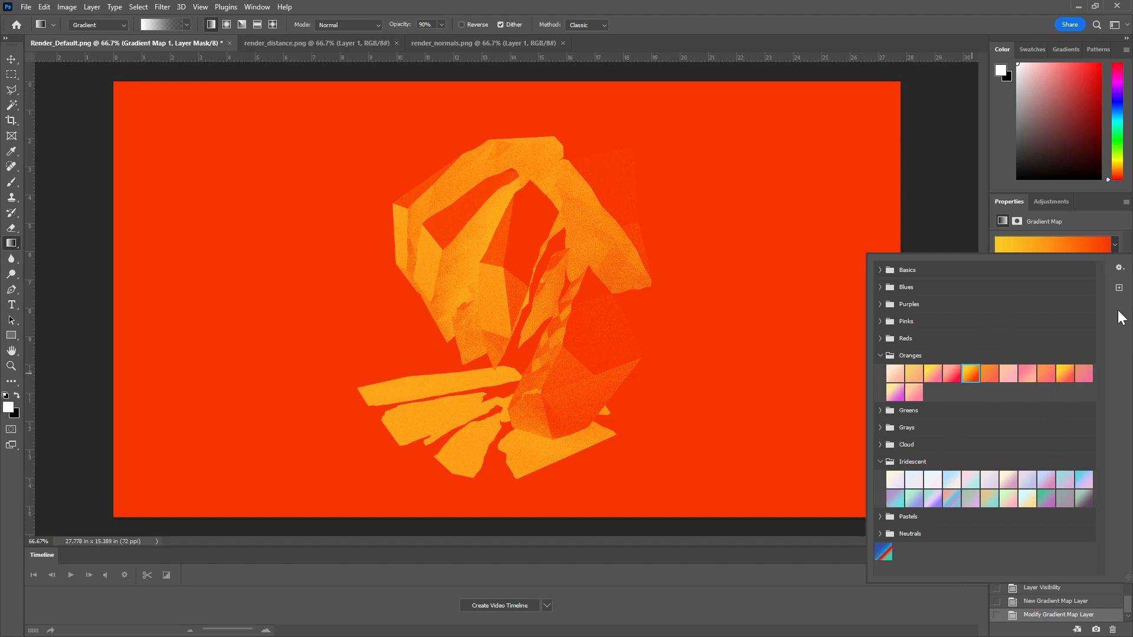
click(1109, 226)
Step: Edit the map's gradient: move the yellow stop to location 29 and add stops at locations 15 and 56
key(i)
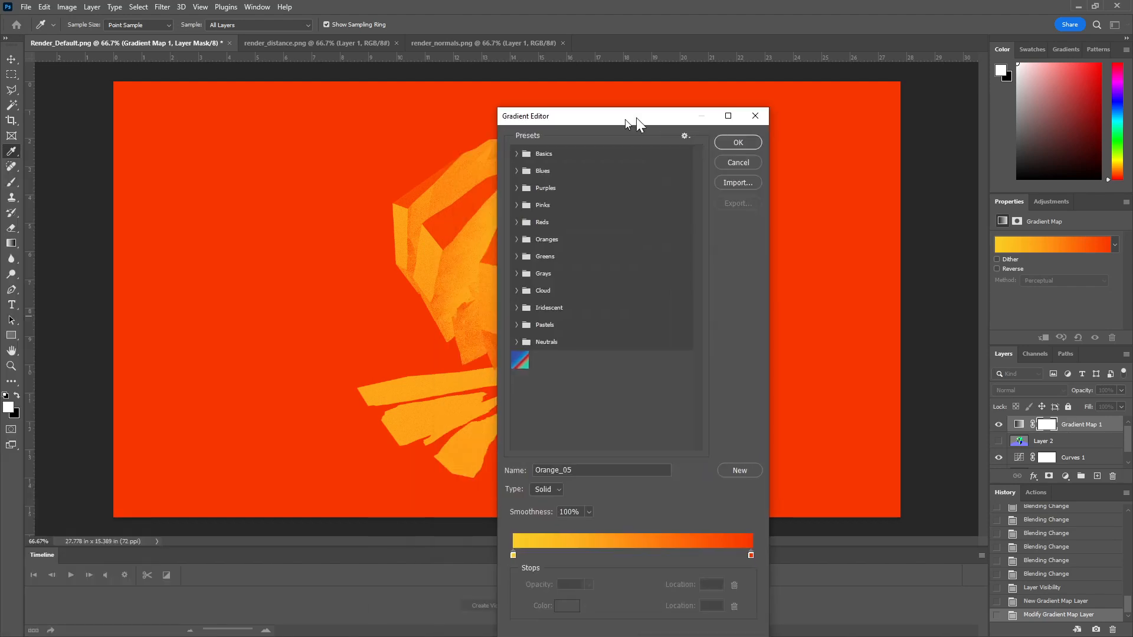
drag(635, 118, 766, 46)
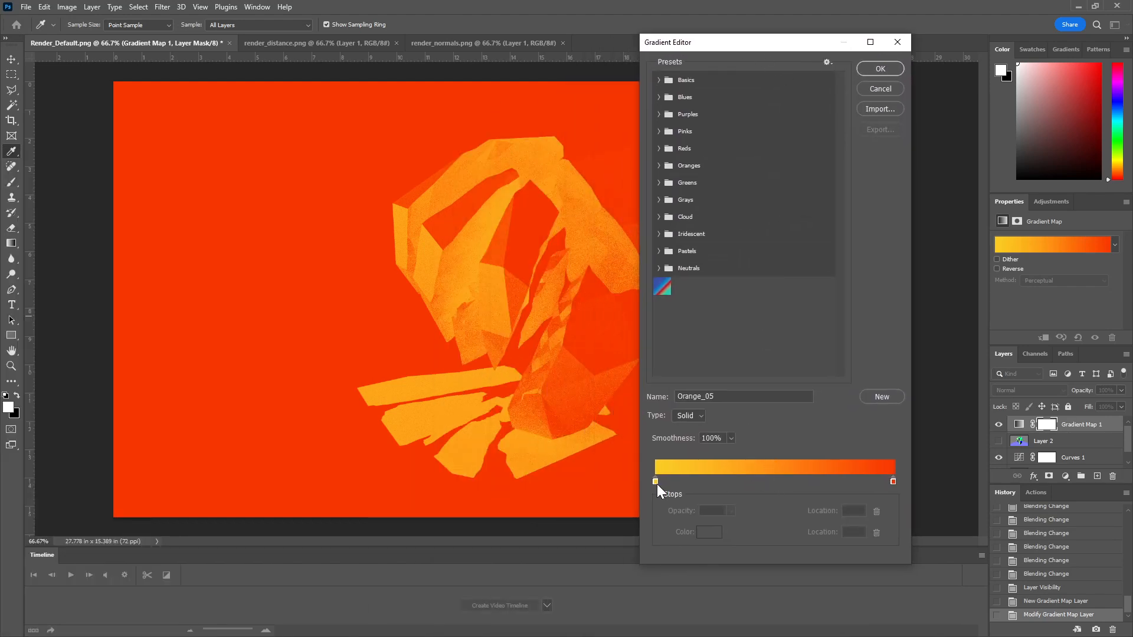
drag(654, 481, 739, 471)
click(724, 477)
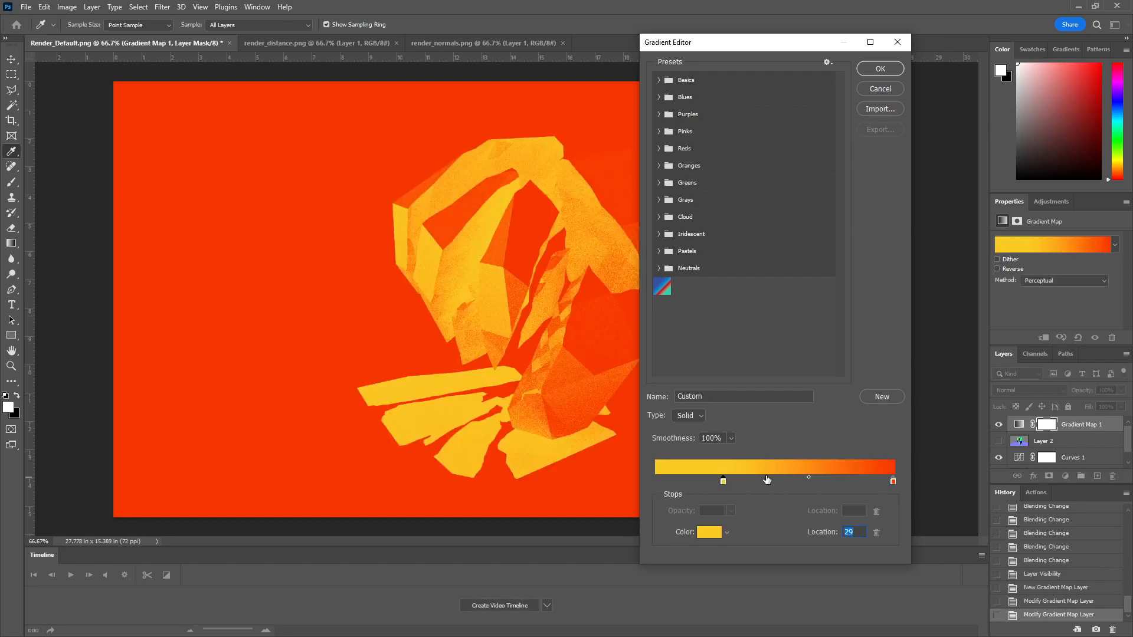
mouse_move(808, 476)
mouse_down()
mouse_move(774, 477)
mouse_move(806, 477)
mouse_up()
click(694, 480)
click(746, 480)
drag(745, 482, 789, 483)
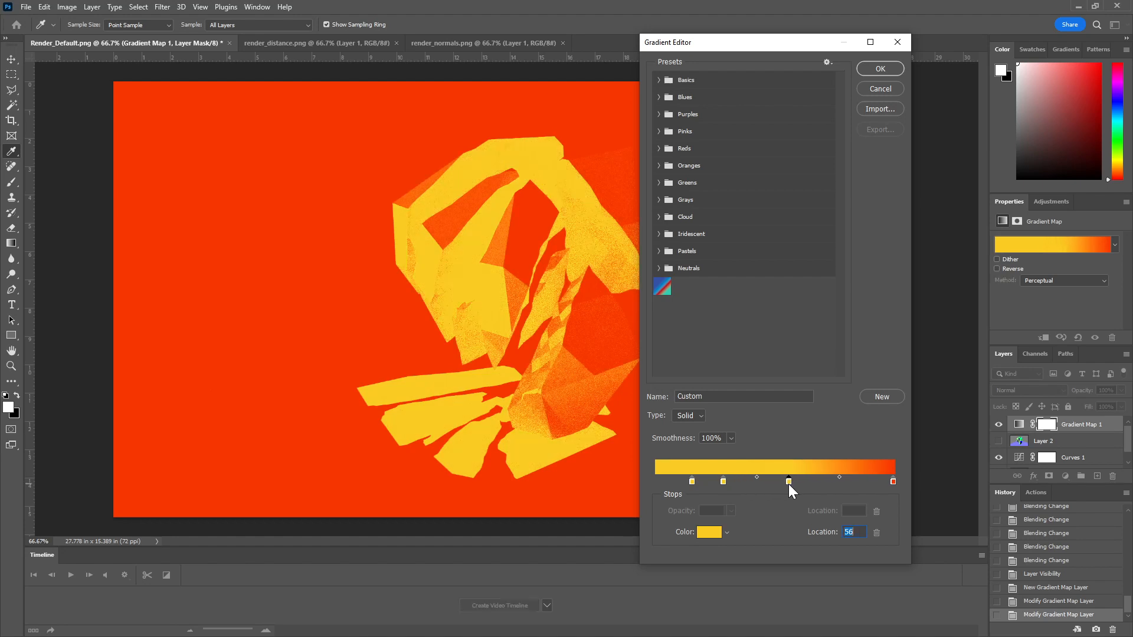
Step: Change the gradient stop at location 56 to pink, colour fa22a1
click(709, 533)
drag(665, 281, 624, 208)
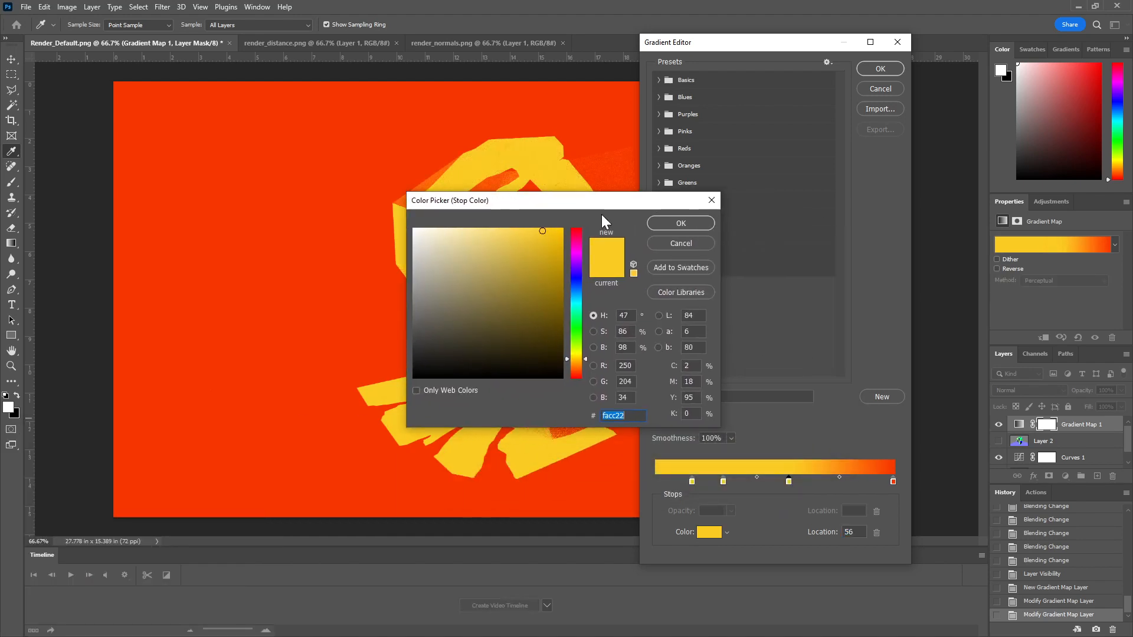
click(575, 239)
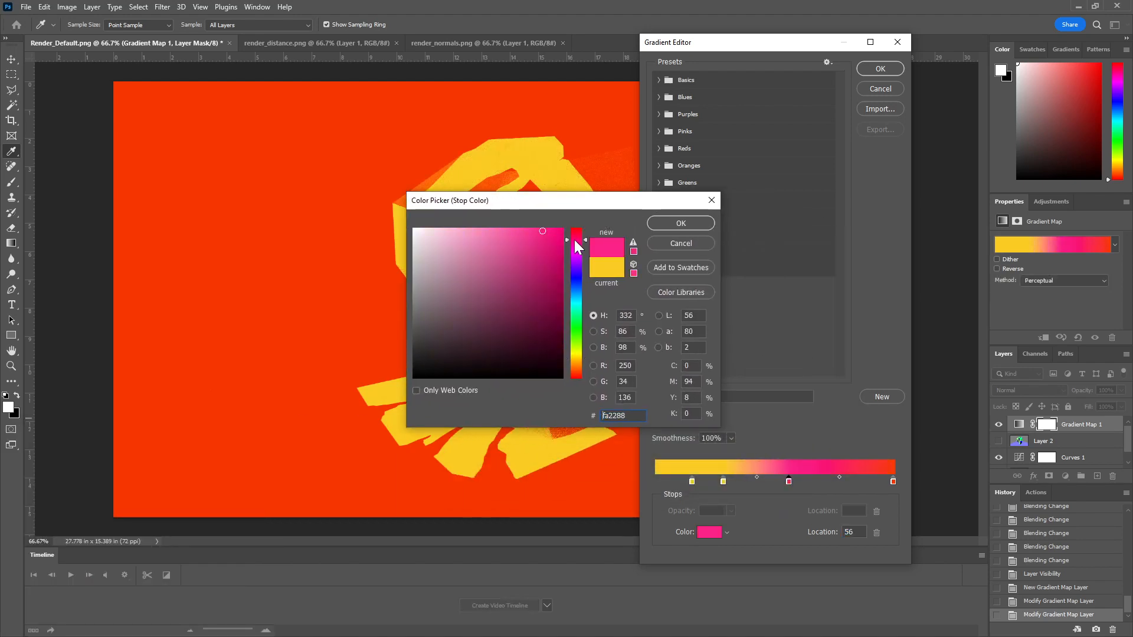
click(681, 223)
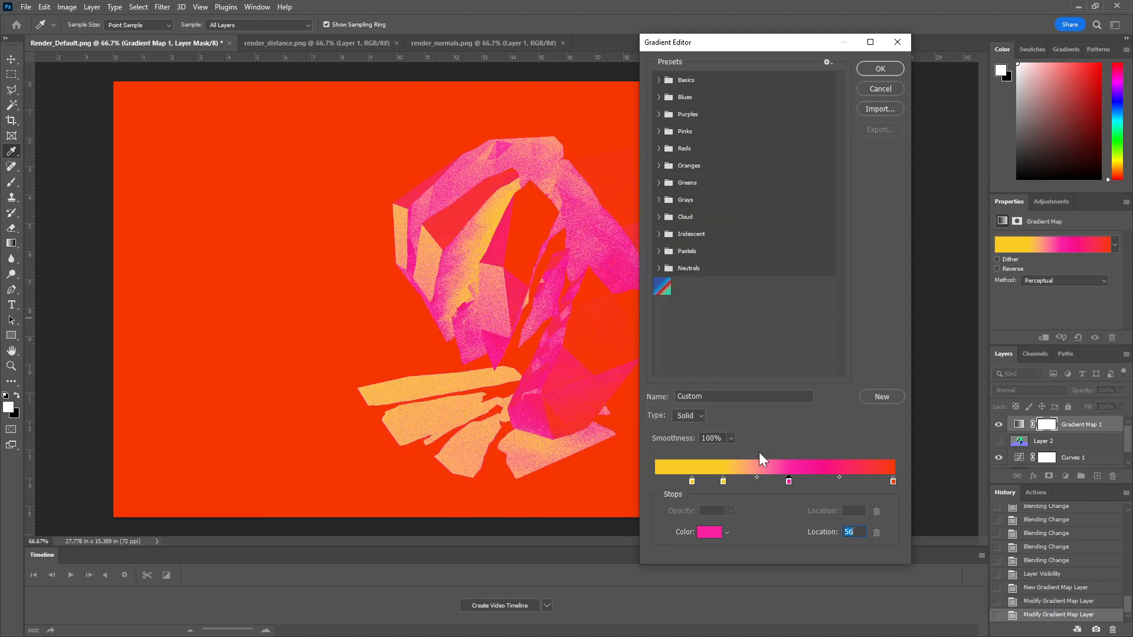
Step: Change the gradient stop at location 15 to violet, save the custom gradient as a new preset and accept the gradient edits
click(693, 481)
double_click(692, 483)
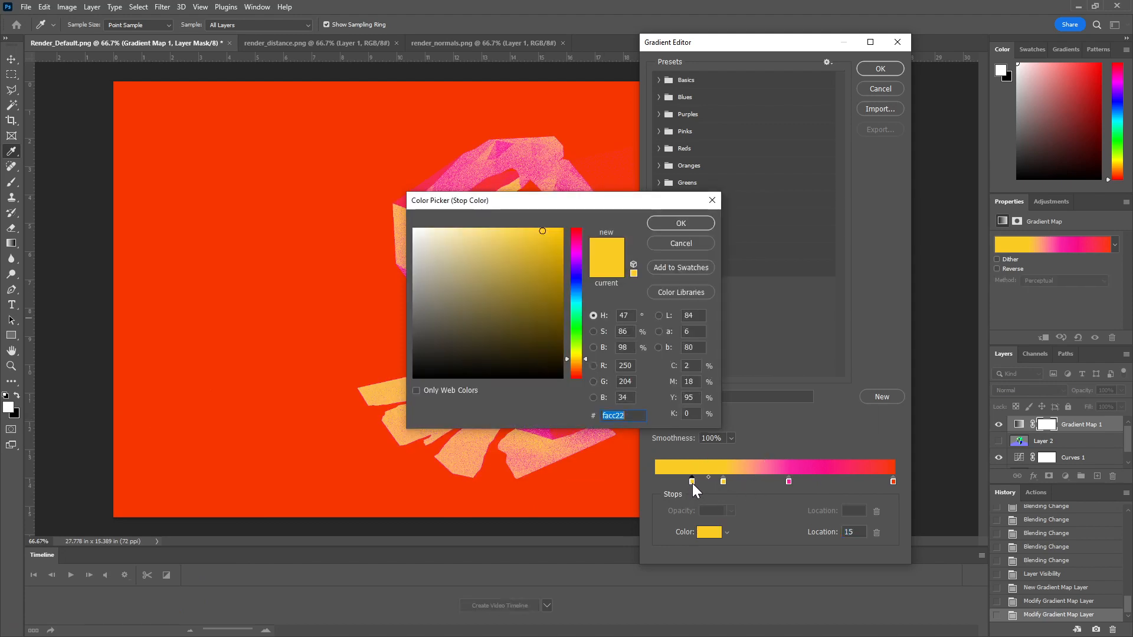
drag(575, 288, 575, 265)
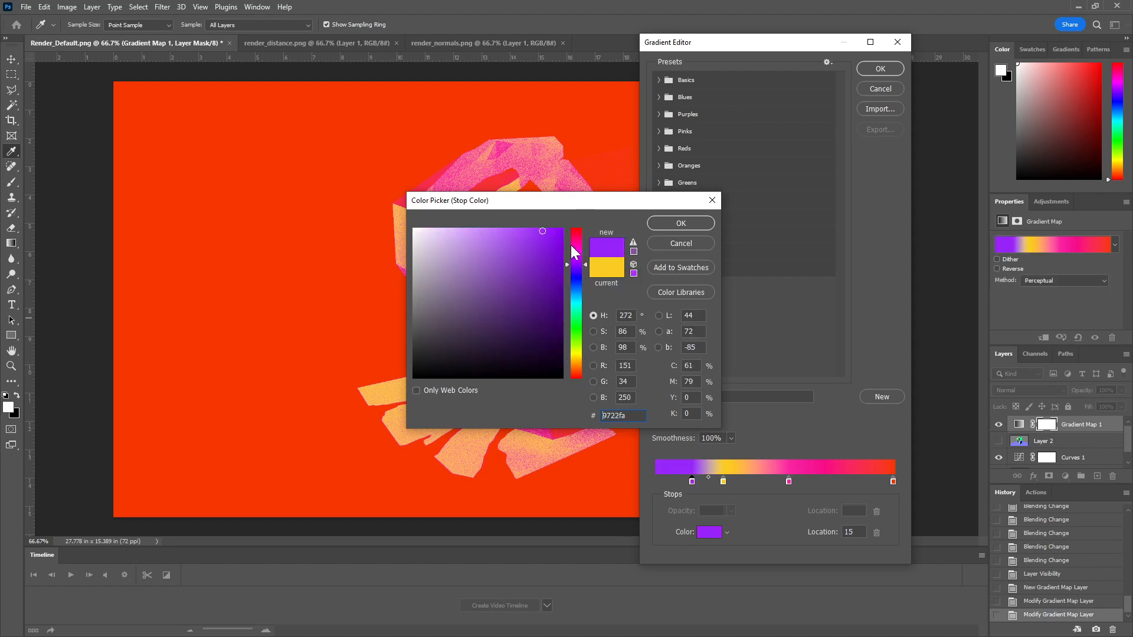
drag(531, 200, 775, 125)
drag(821, 243, 809, 191)
click(911, 147)
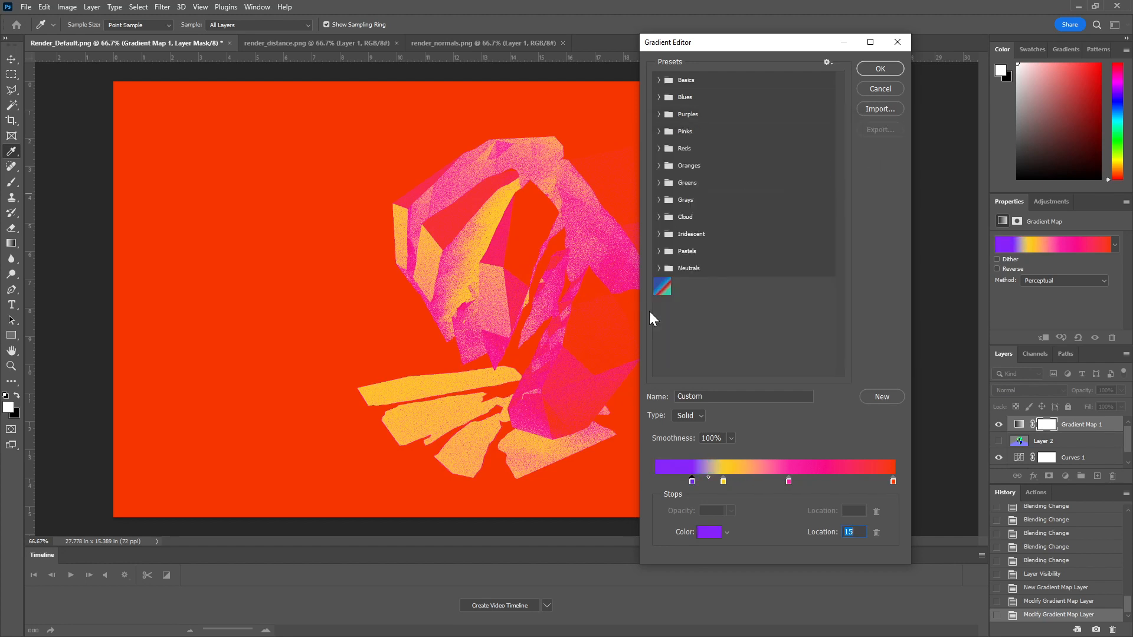
click(881, 394)
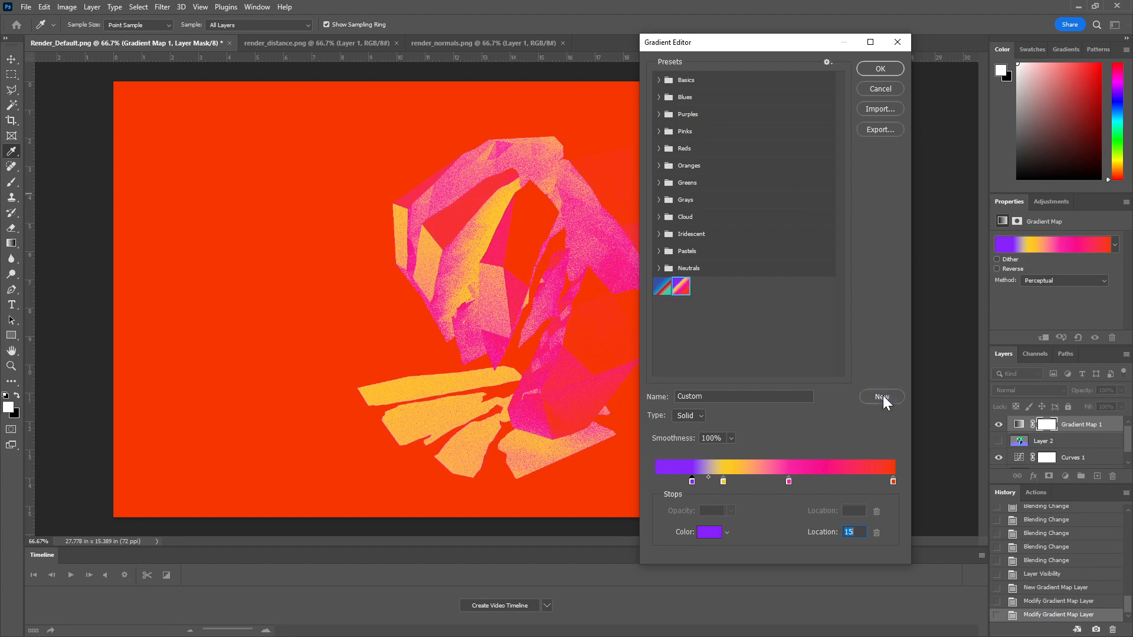
click(878, 70)
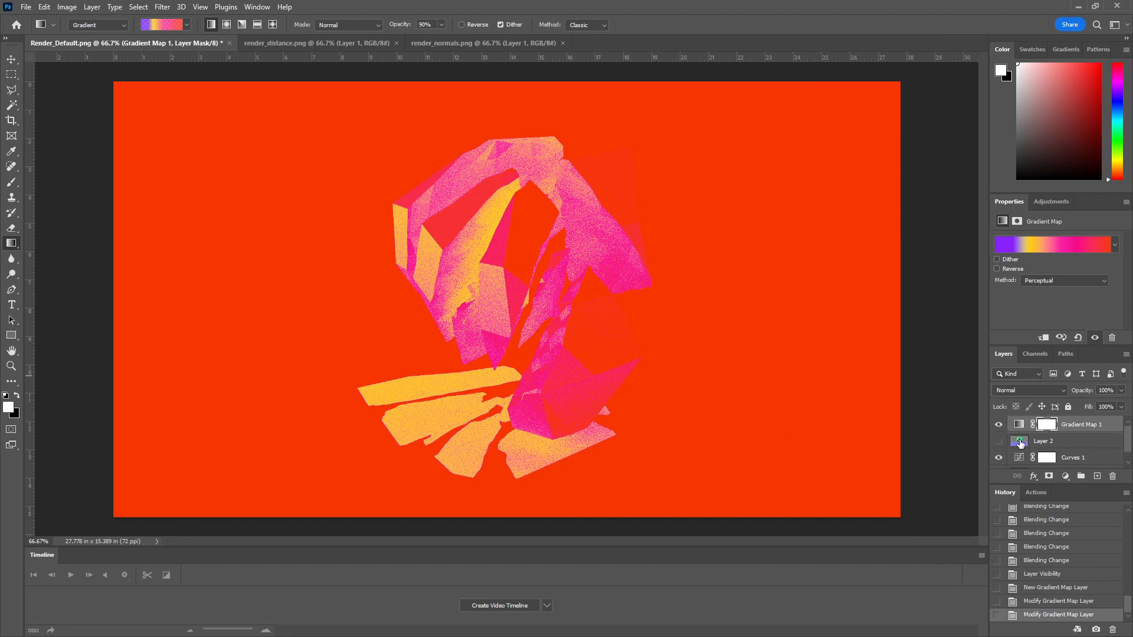
Step: Hide the Gradient Map 1 layer and try a Magic Wand selection of the white background with tolerance 5
click(1000, 426)
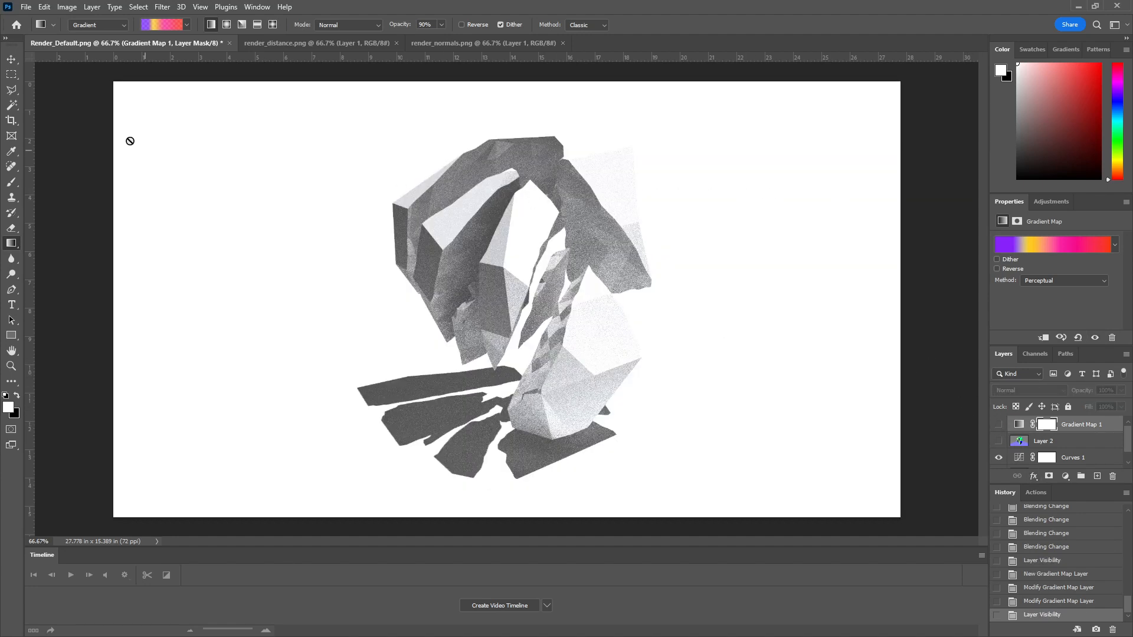
click(11, 105)
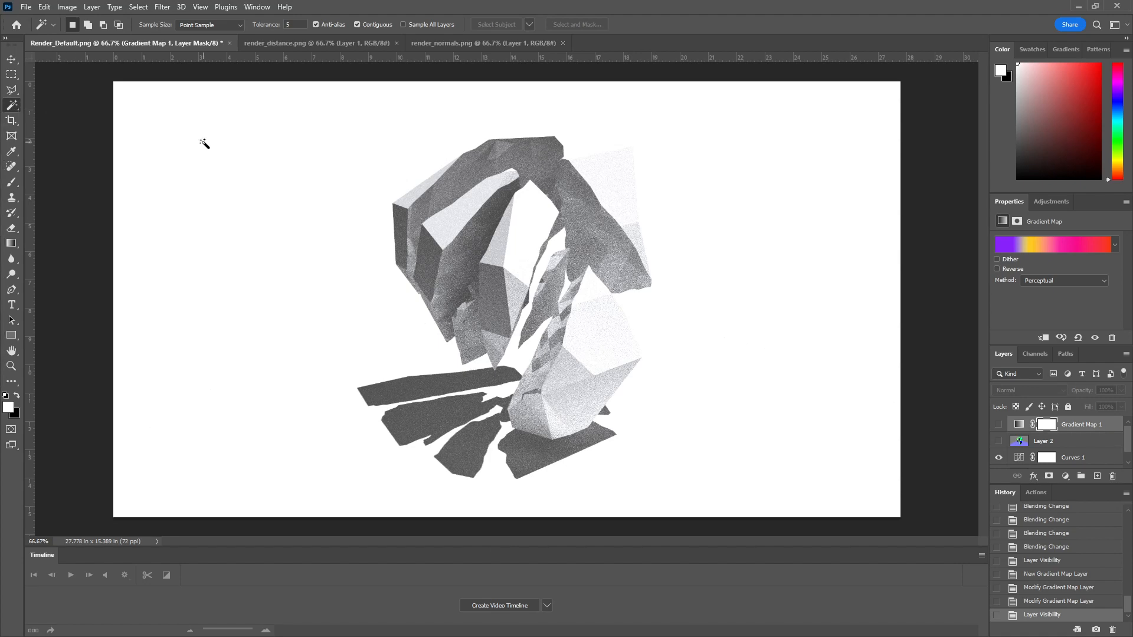
click(229, 149)
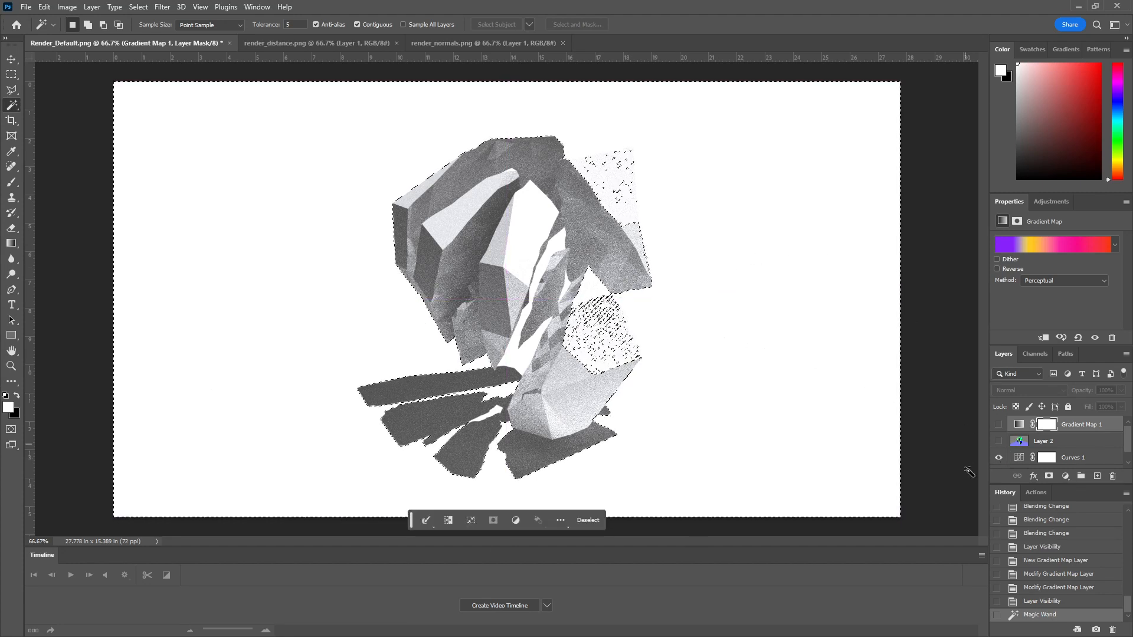
Step: Make Layer 1 the active layer and clear the background selection
scroll(1062, 453, down, 1)
click(1048, 462)
key(ctrl+d)
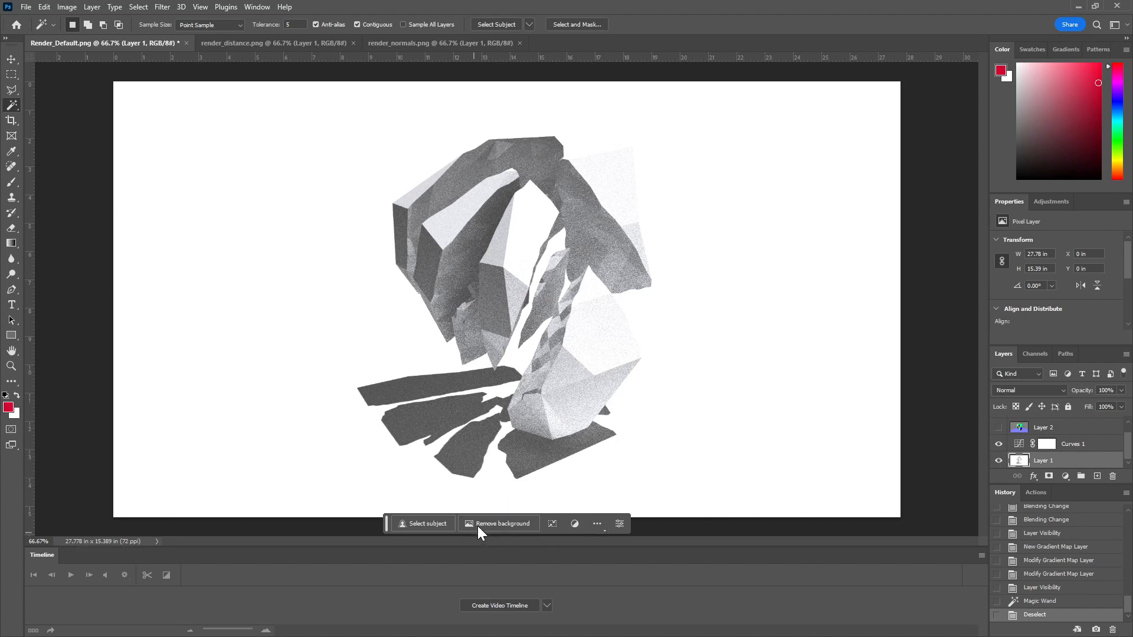
click(437, 524)
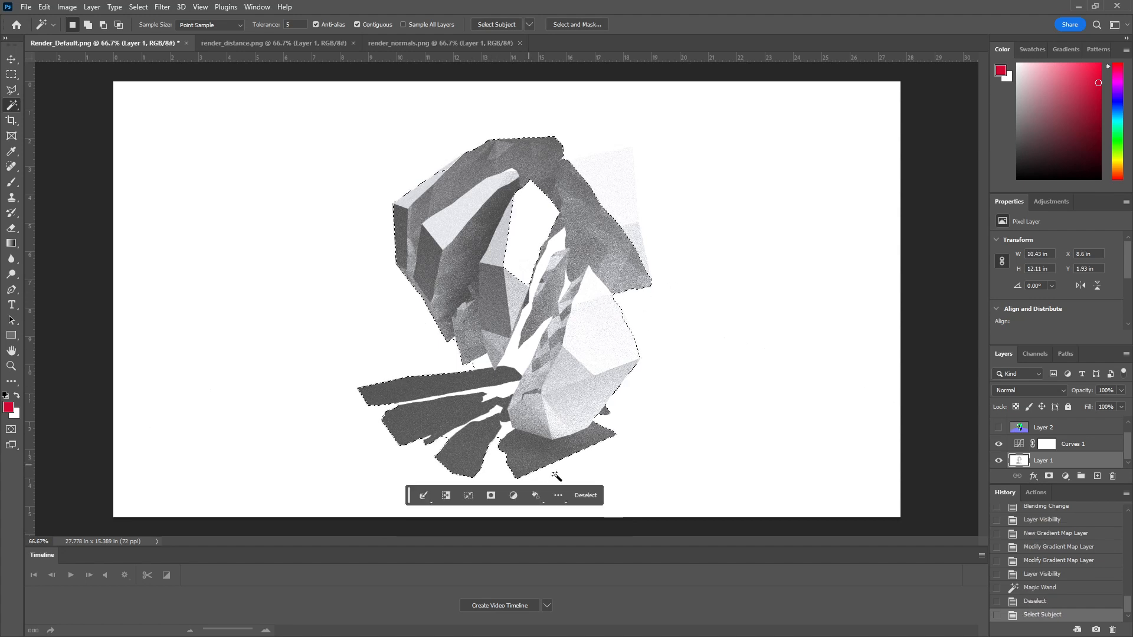
click(11, 75)
click(195, 121)
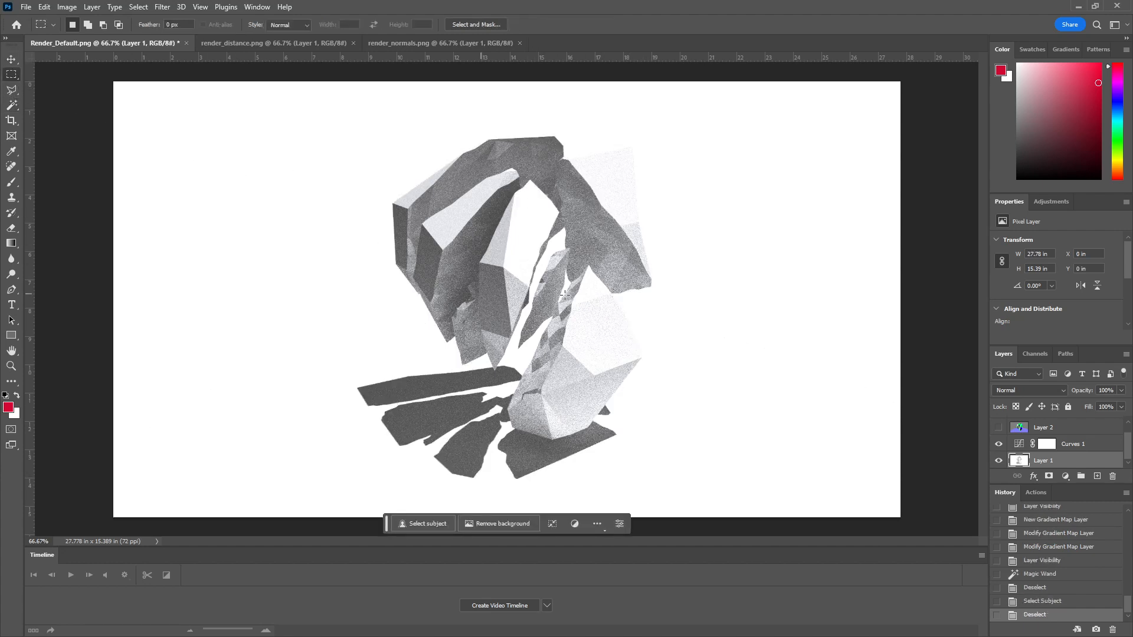
Step: Remove the background from Layer 1 with the automatic Remove Background function
click(506, 524)
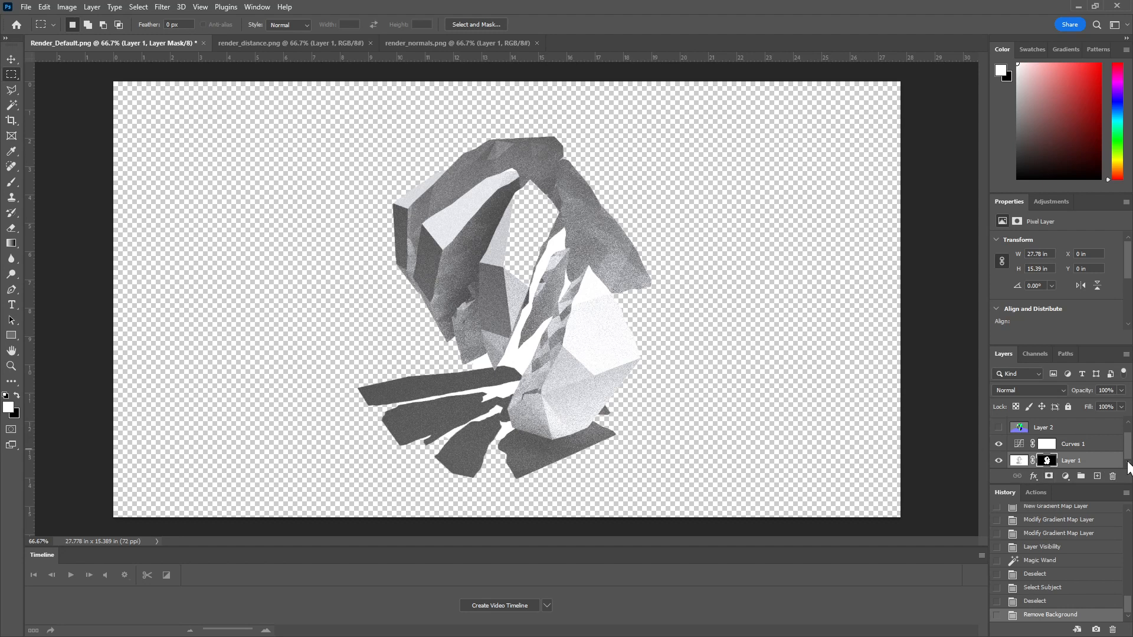
Step: Add a new layer filled entirely with the white foreground colour, place it beneath Layer 1 and clear the selection
click(1098, 477)
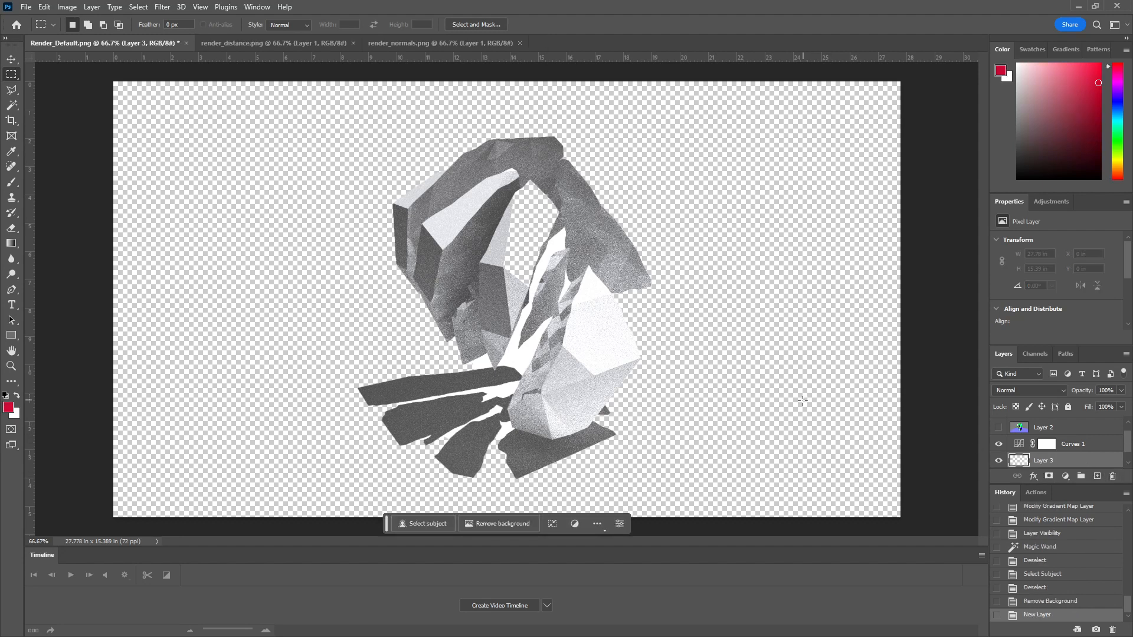
key(ctrl+a)
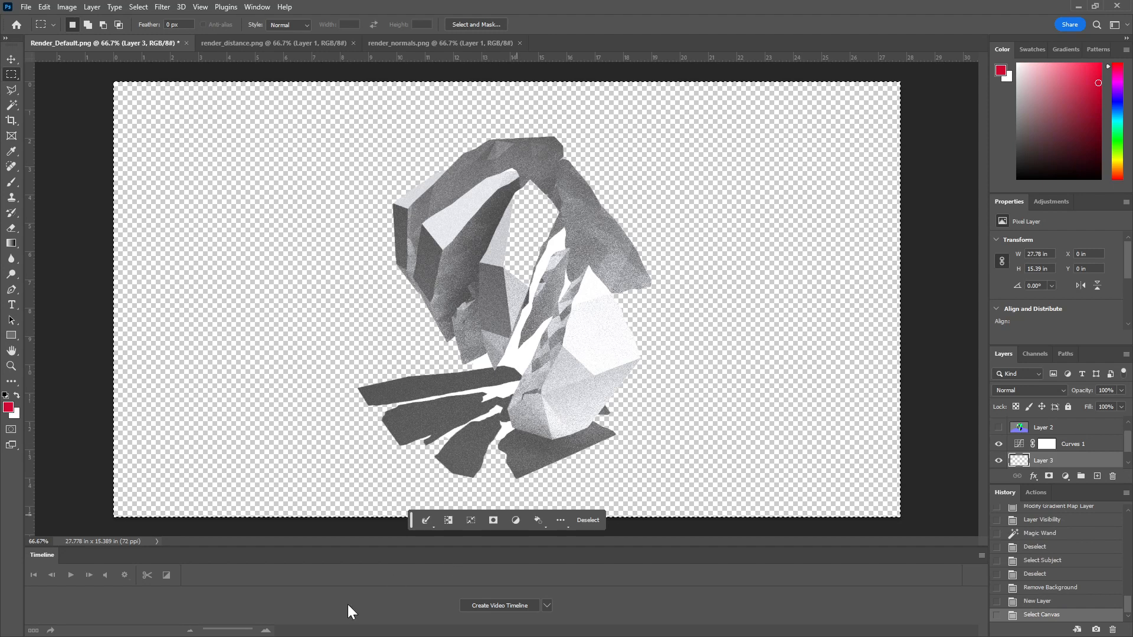
click(16, 395)
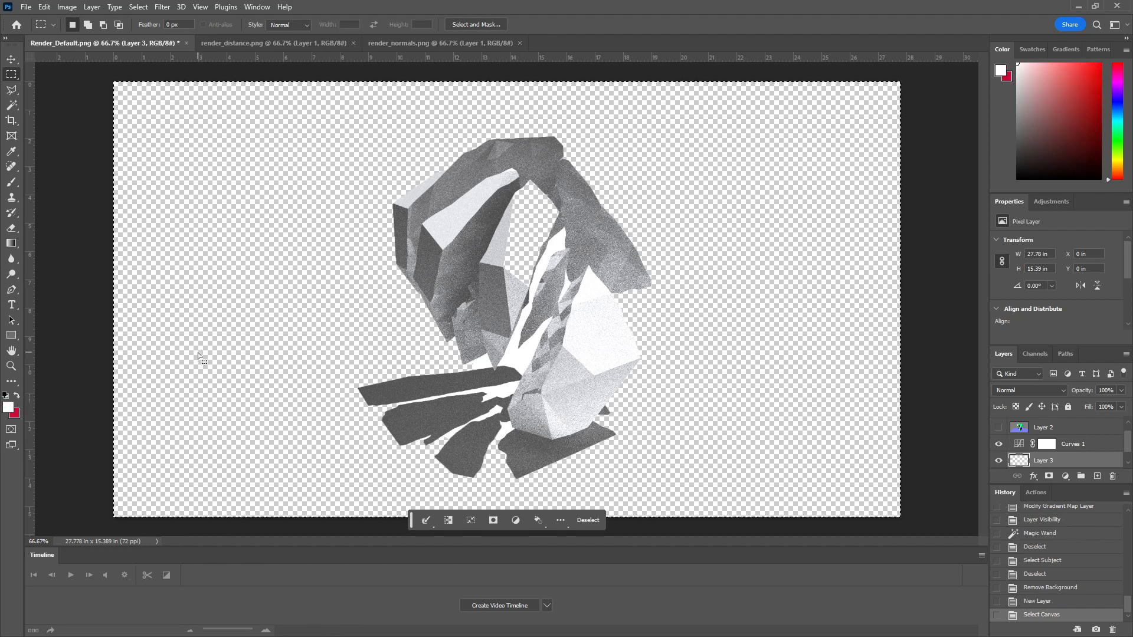
key(i)
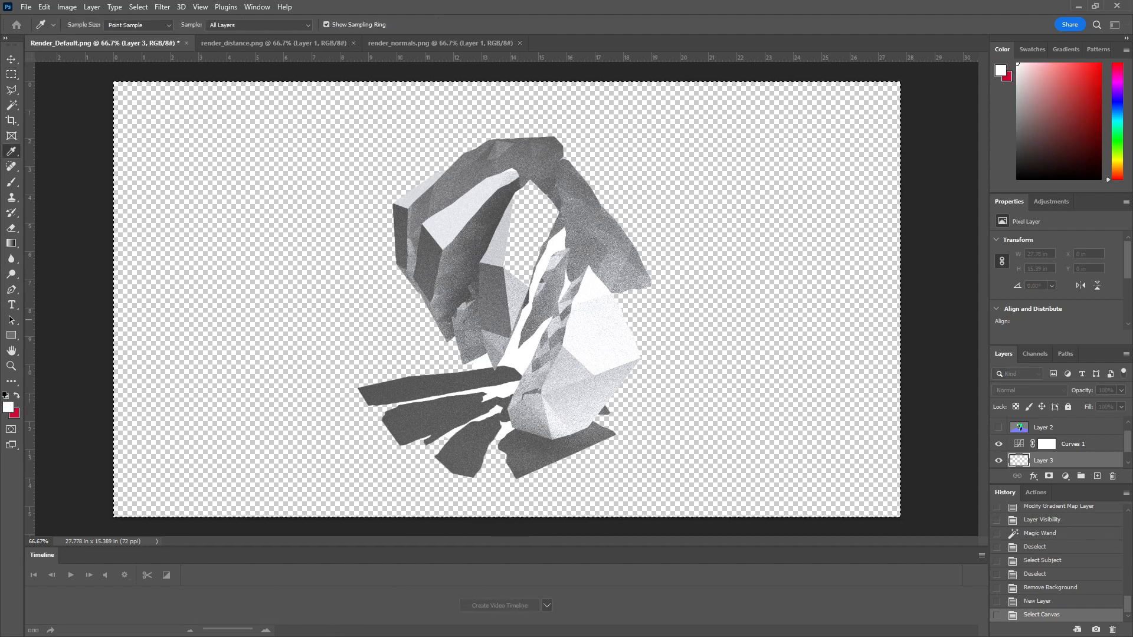
key(shift+BackSpace)
click(494, 255)
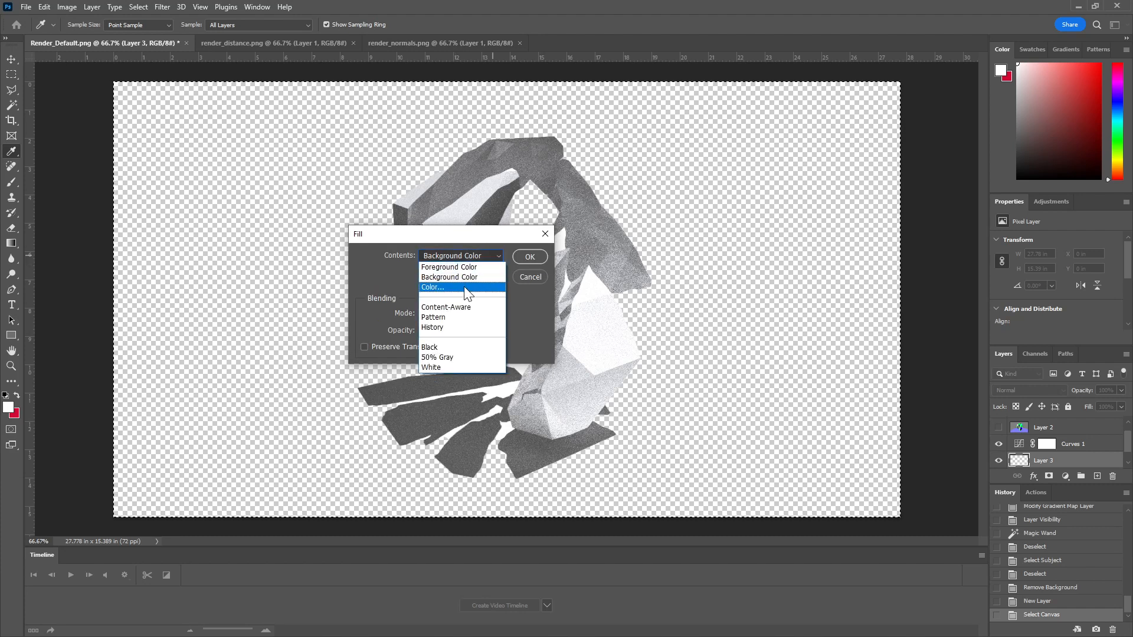
click(462, 267)
click(530, 257)
key(m)
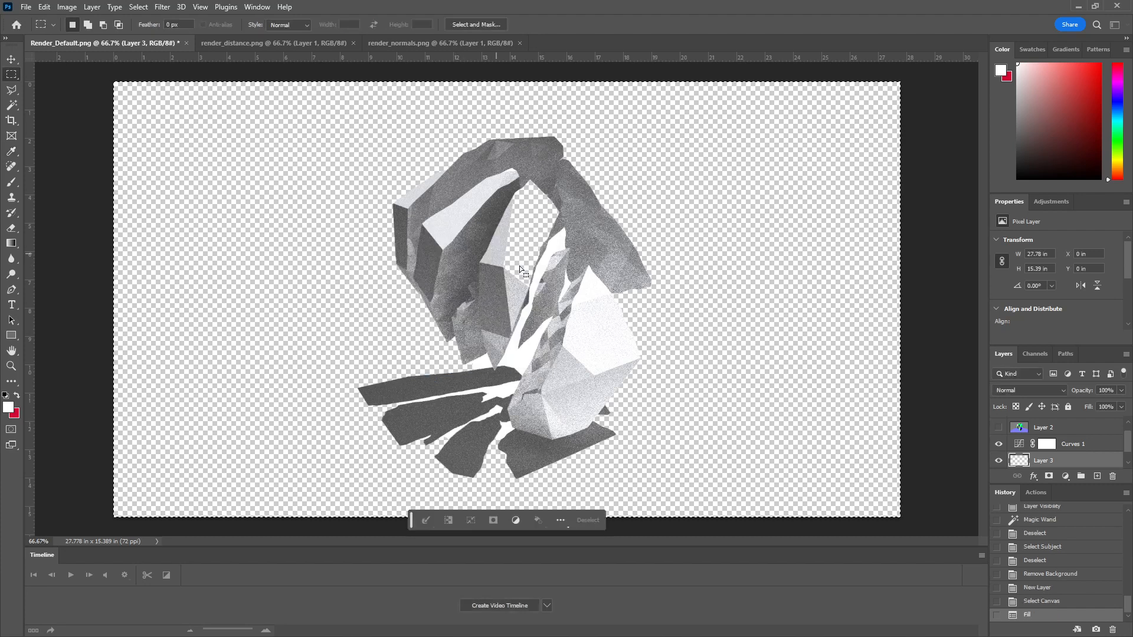
drag(1080, 465, 1068, 468)
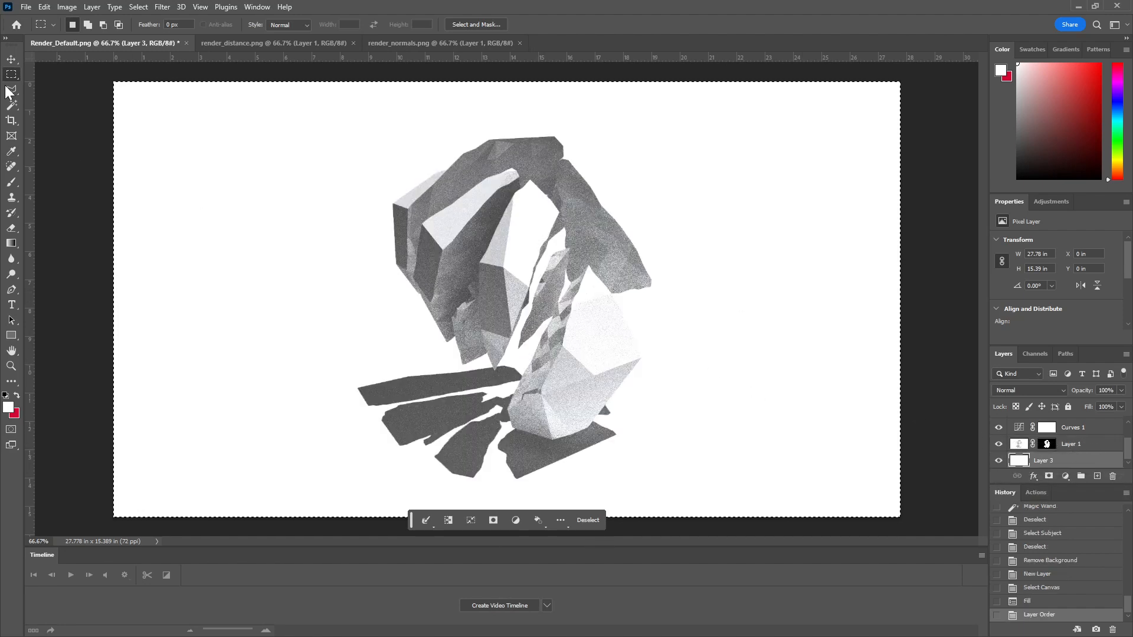
click(494, 129)
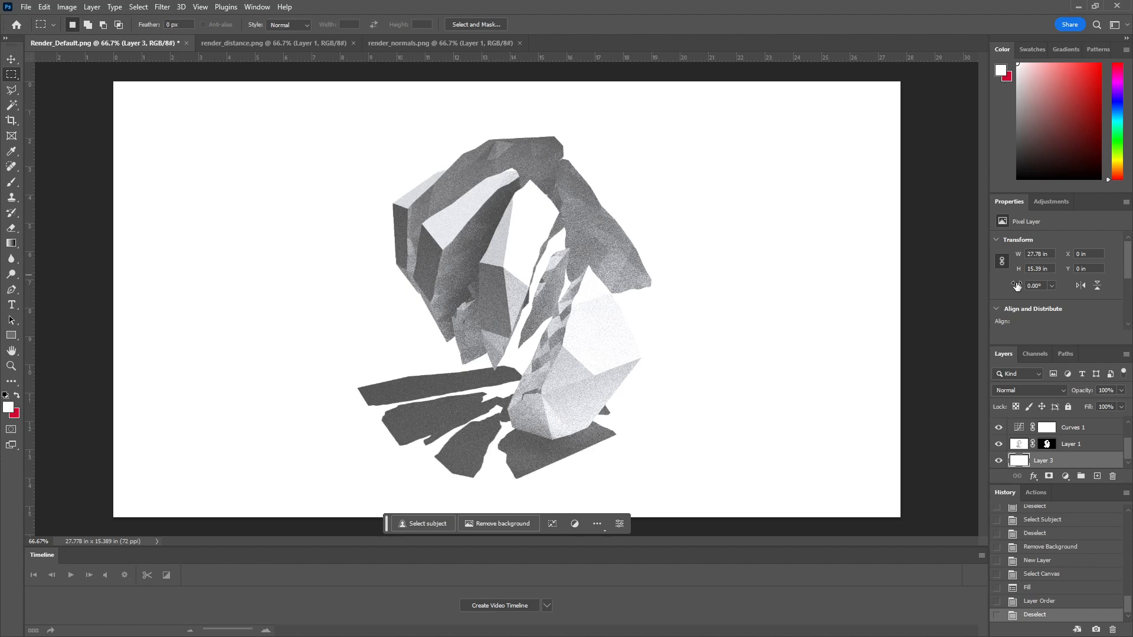
Step: Toggle the Gradient Map 1 layer's visibility to compare the render with and without it
scroll(1080, 451, up, 2)
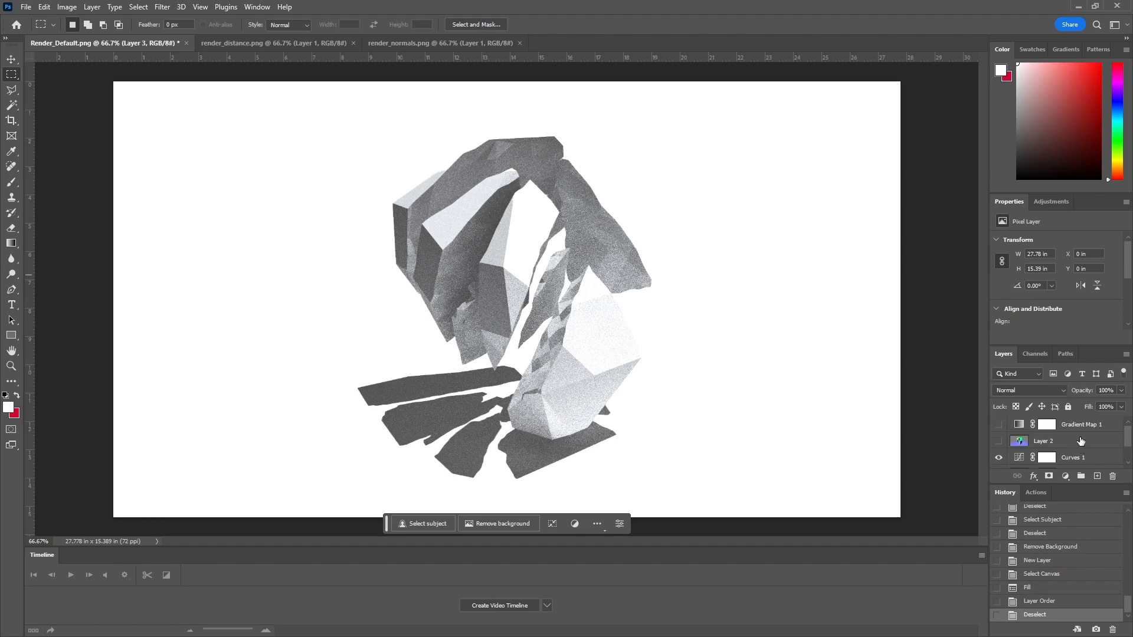
click(1000, 425)
click(999, 425)
click(999, 425)
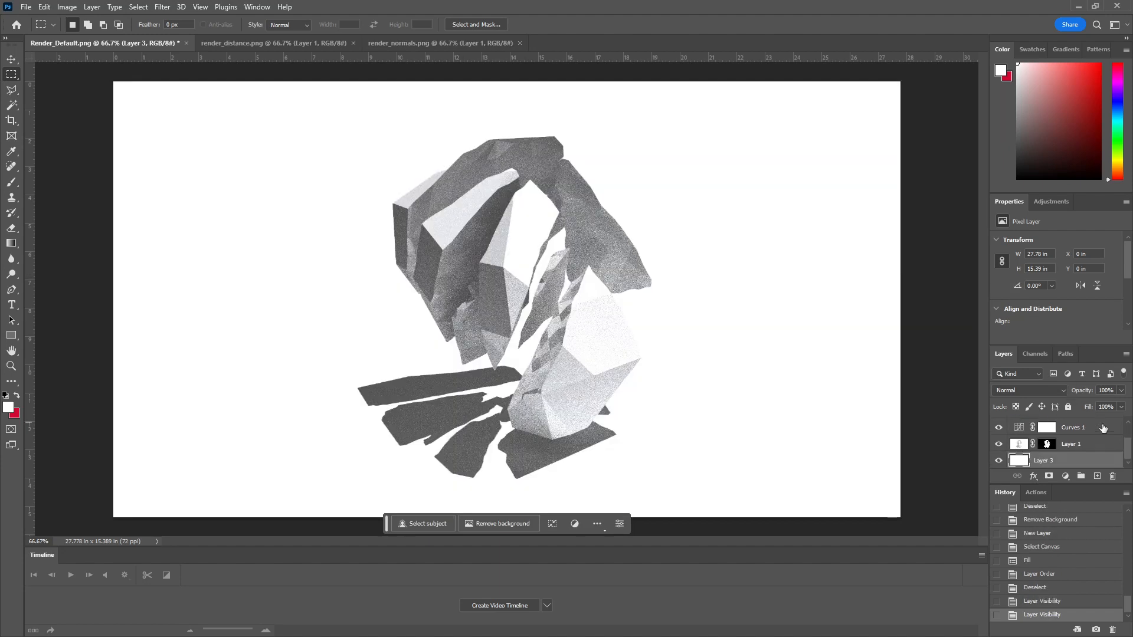
Step: Display Layer 1's mask on the canvas and copy its entire content
scroll(1085, 424, down, 2)
click(1046, 444)
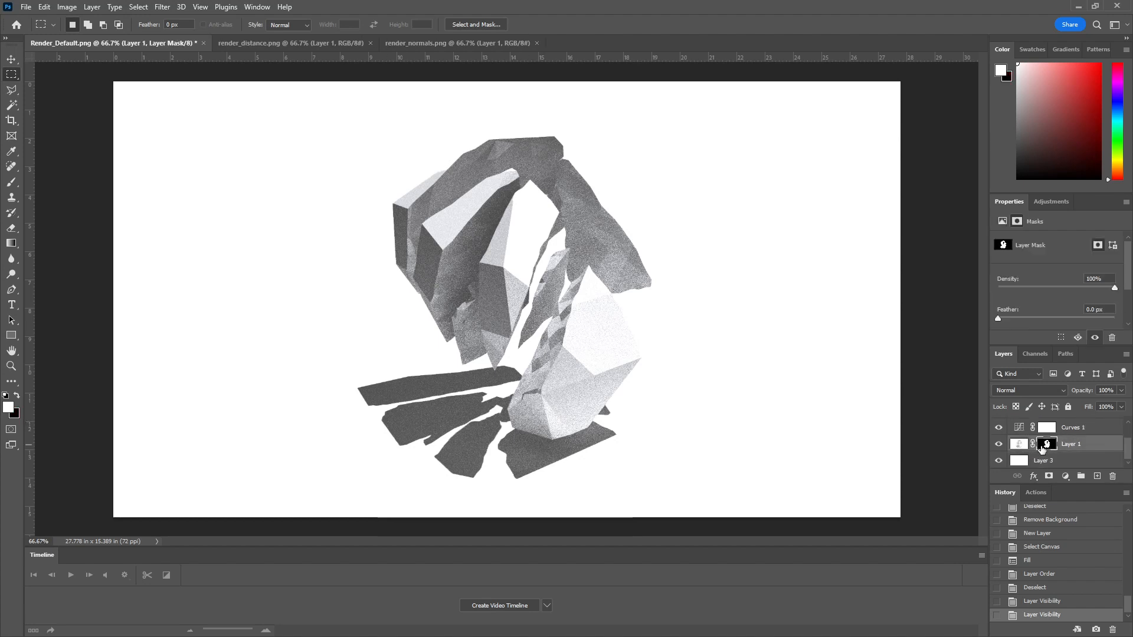
alt+click(1046, 448)
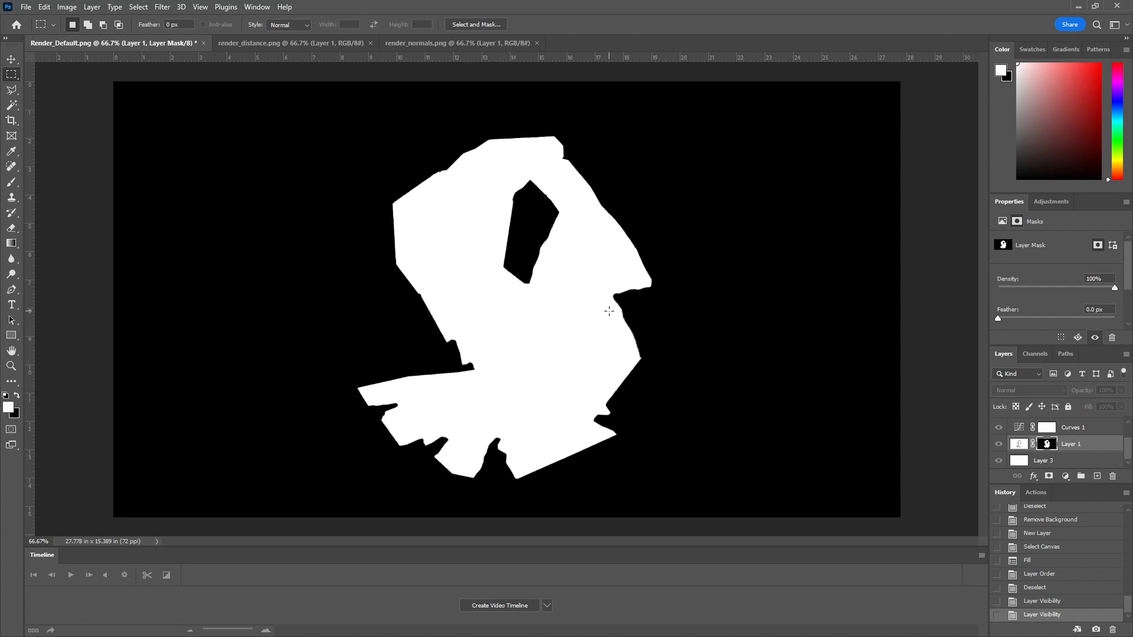
key(ctrl+a)
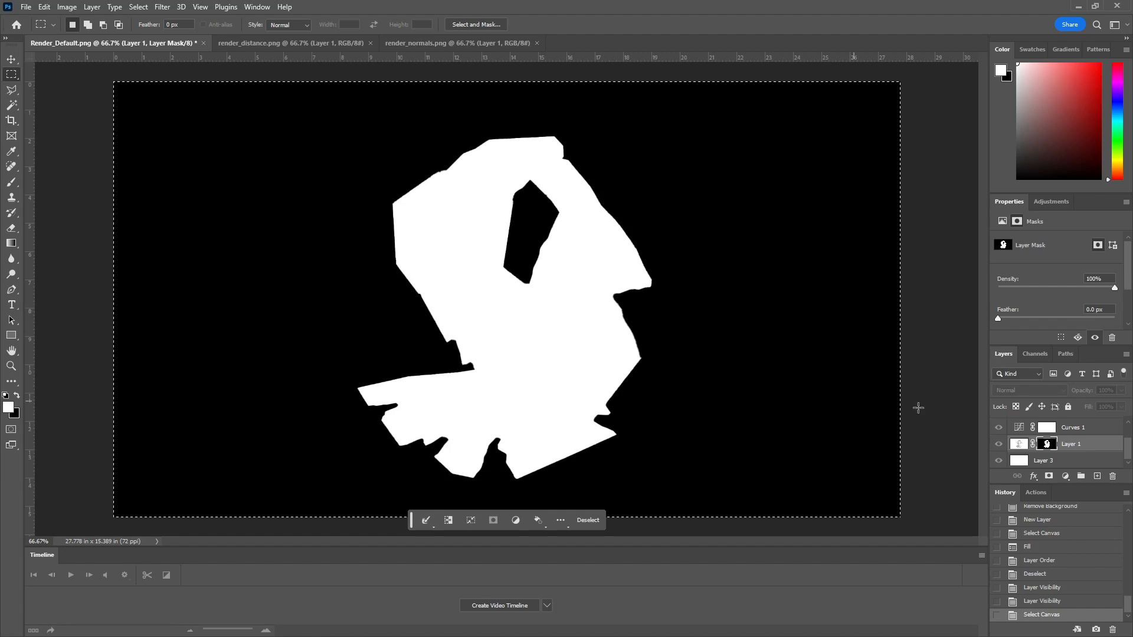
scroll(1055, 431, up, 2)
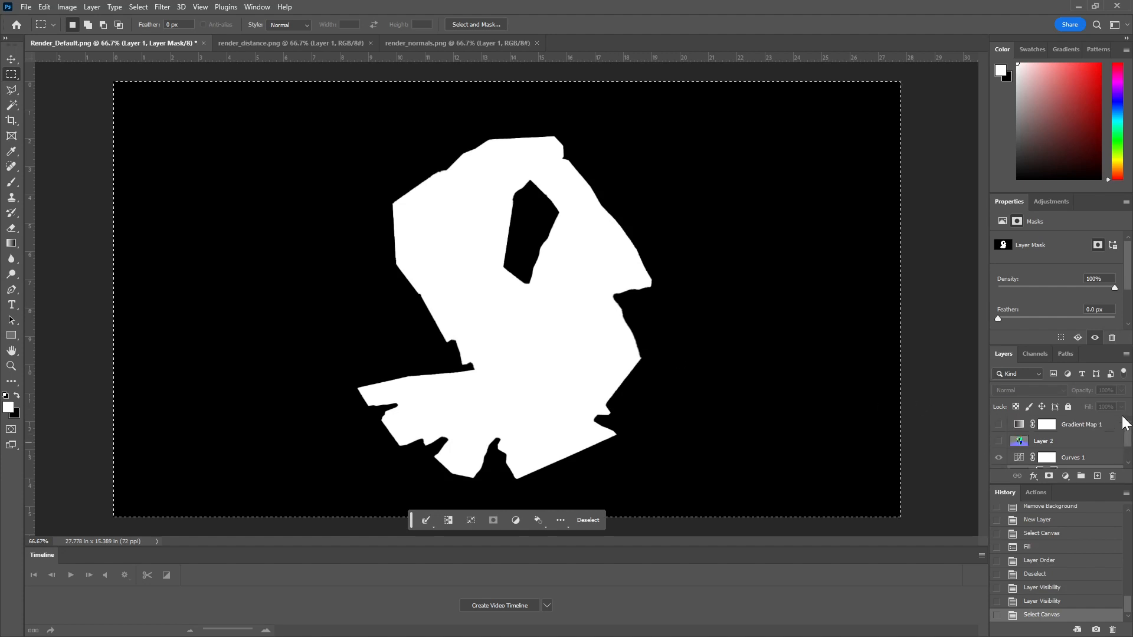
Step: Paste the copied mask into the Gradient Map 1 layer mask and make the Gradient Map 1 layer visible
click(1054, 429)
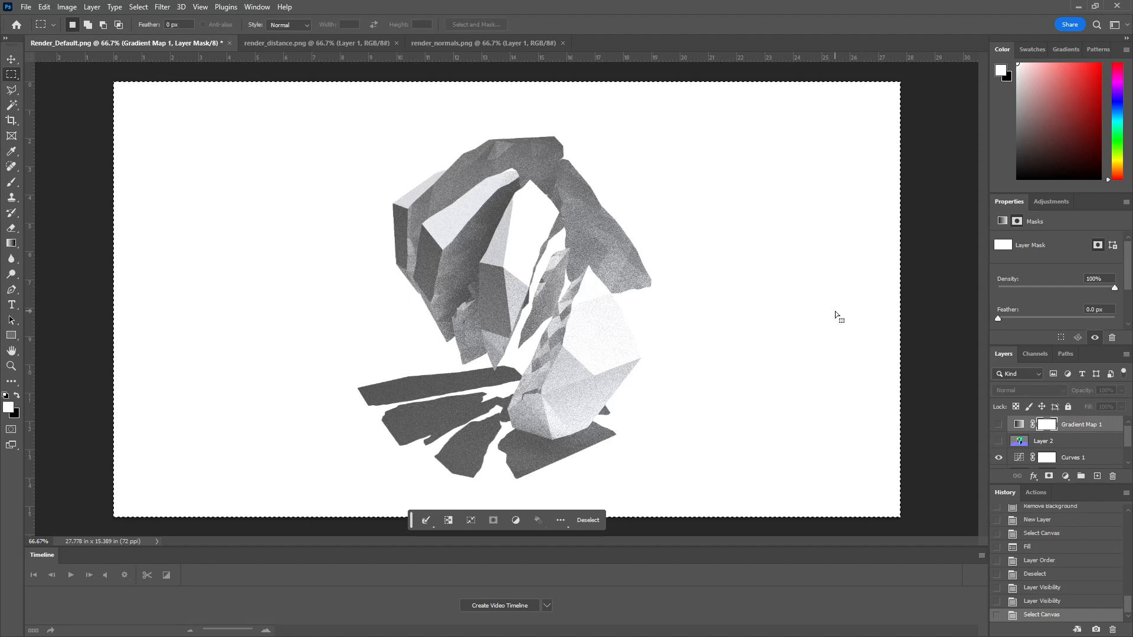
alt+click(1047, 427)
key(ctrl+v)
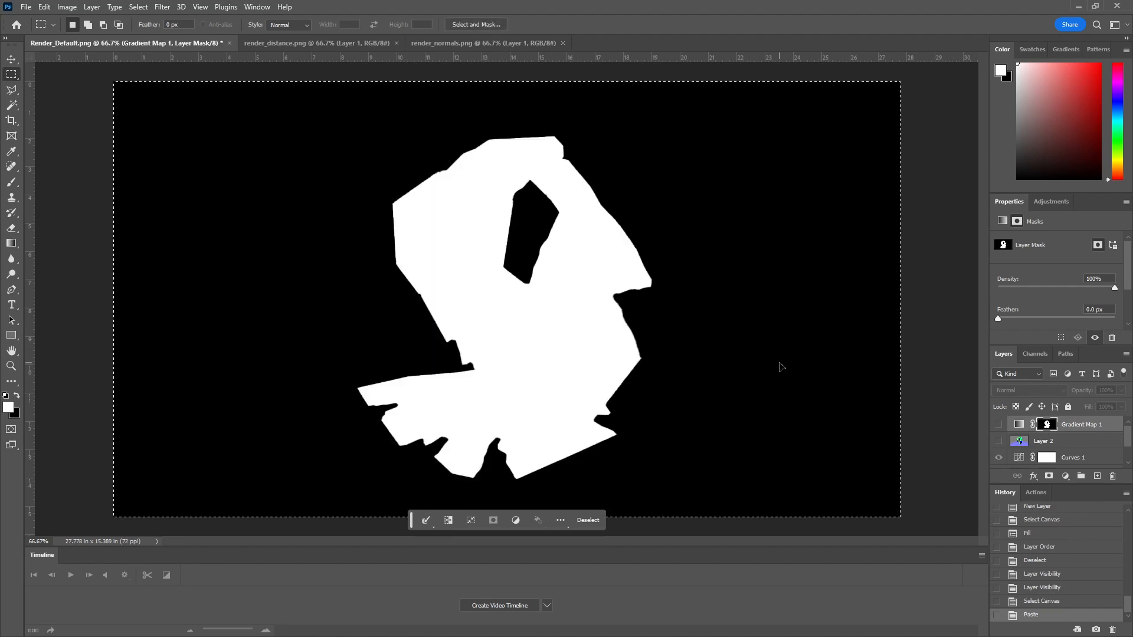
click(1000, 427)
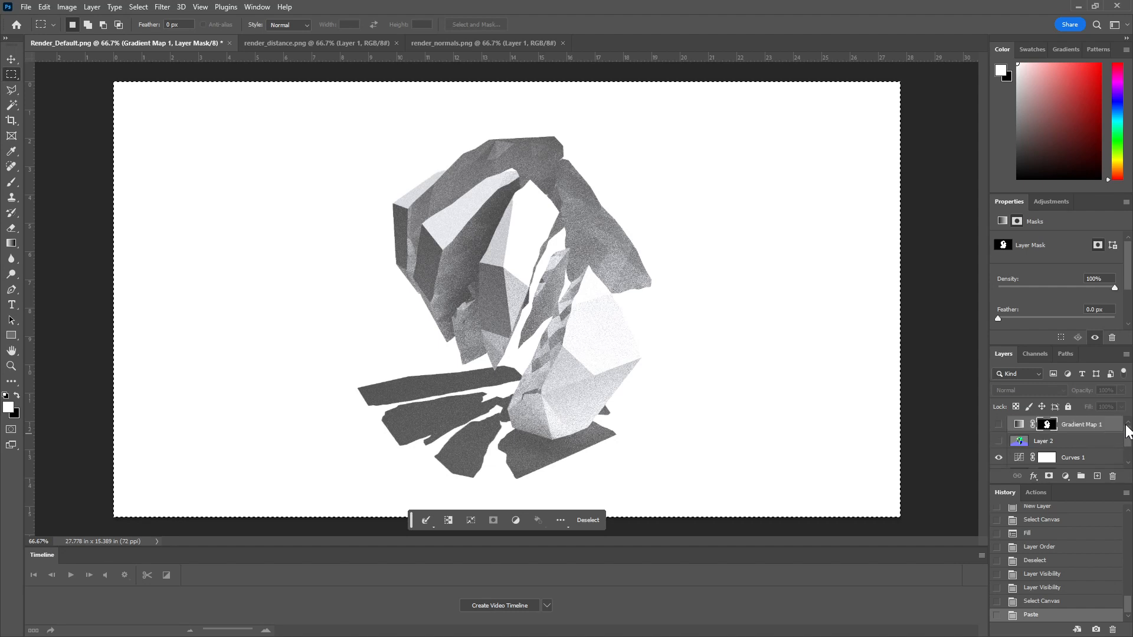
click(999, 425)
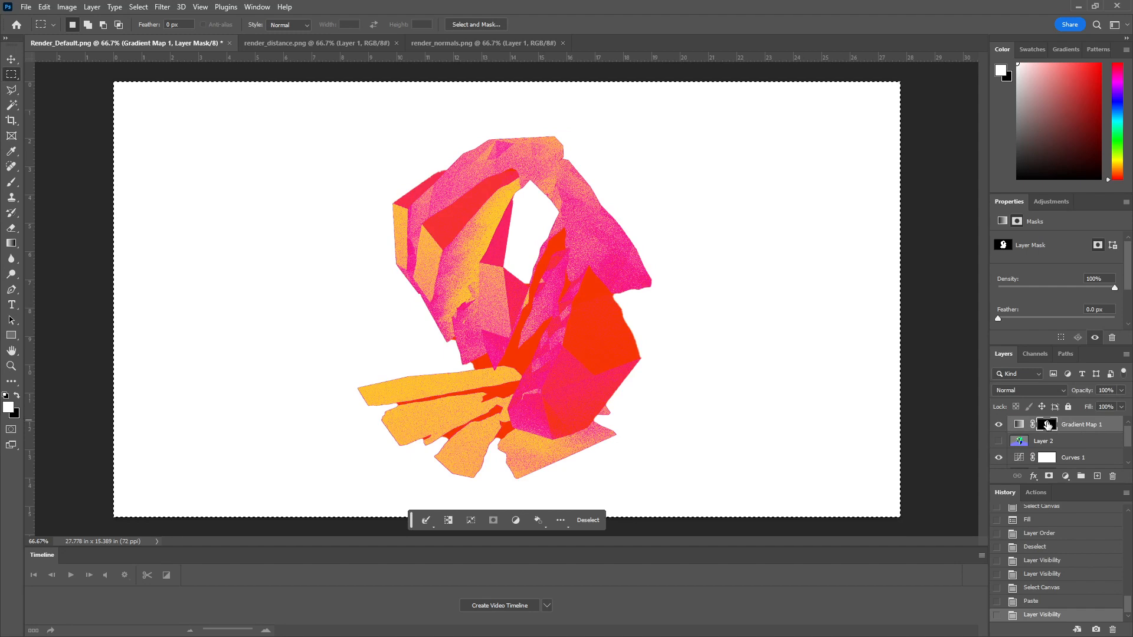
Step: Try showing Layer 2 and lowering the opacity of the Gradient Map 1 layer
click(998, 441)
click(999, 441)
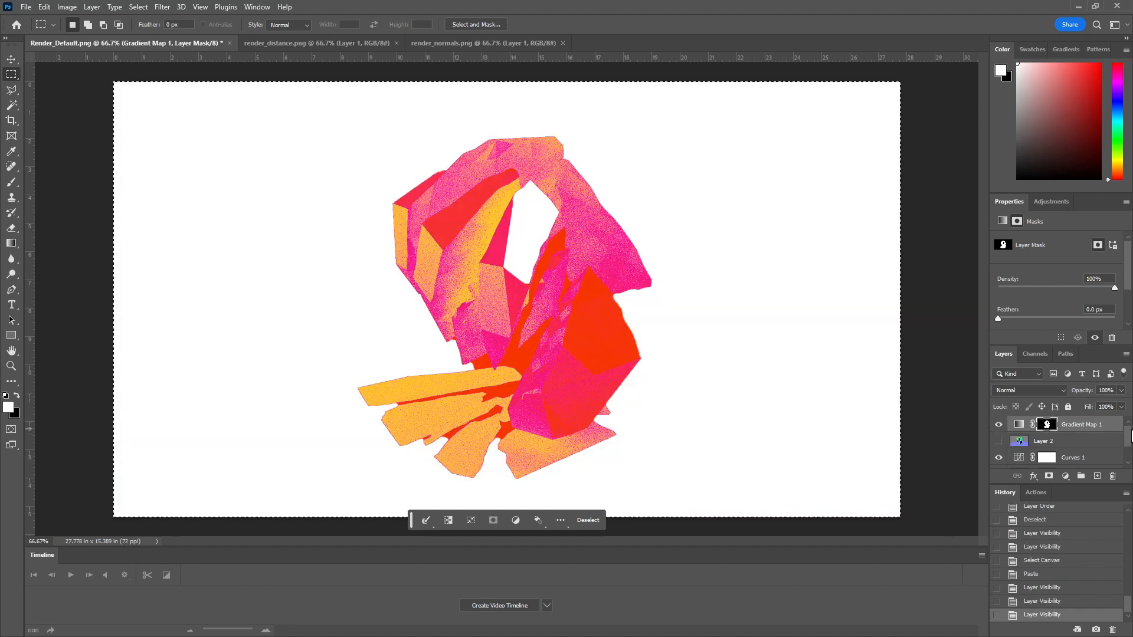
drag(1130, 431, 1124, 406)
click(1124, 407)
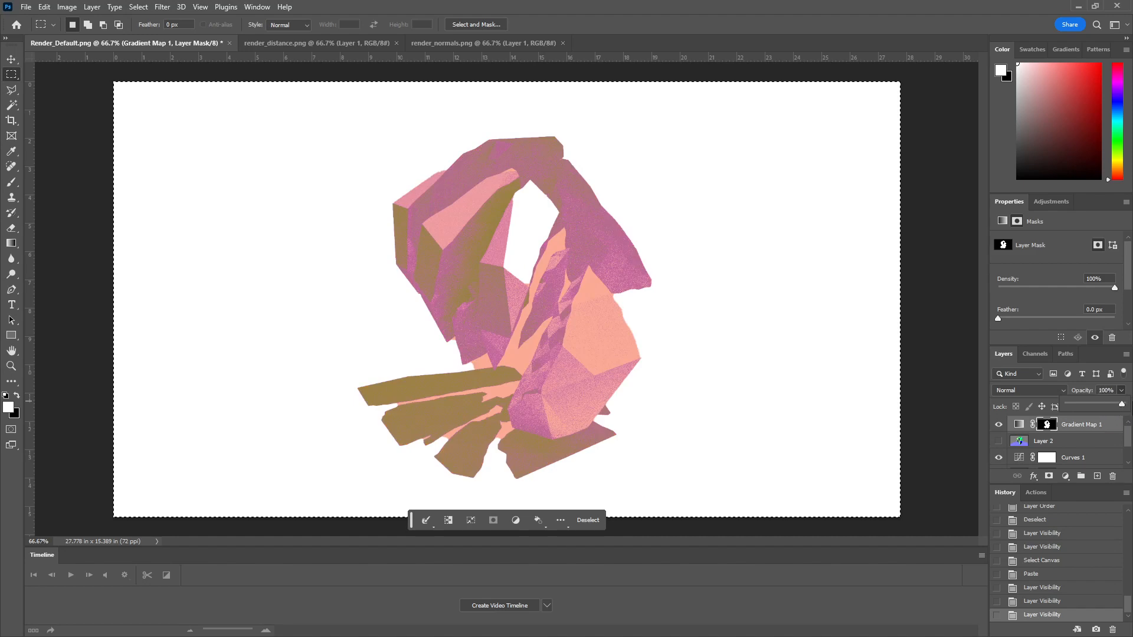
Step: Compare blending modes such as Color Burn, Lighten and Linear Dodge on Gradient Map 1, set it to Screen and clear the selection
click(1021, 390)
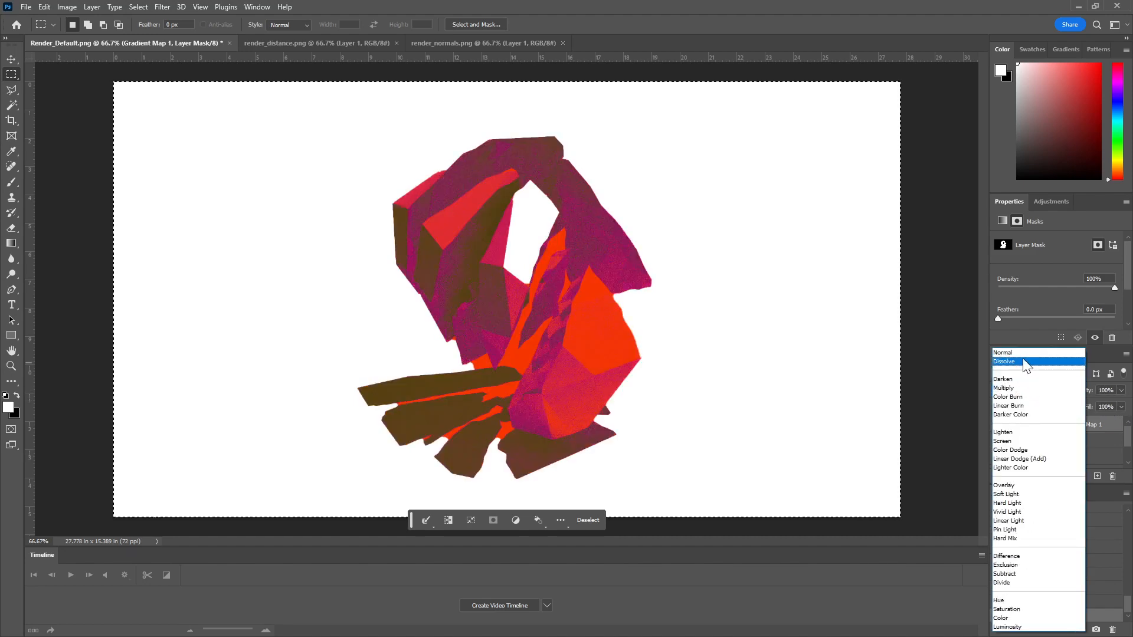
click(1024, 362)
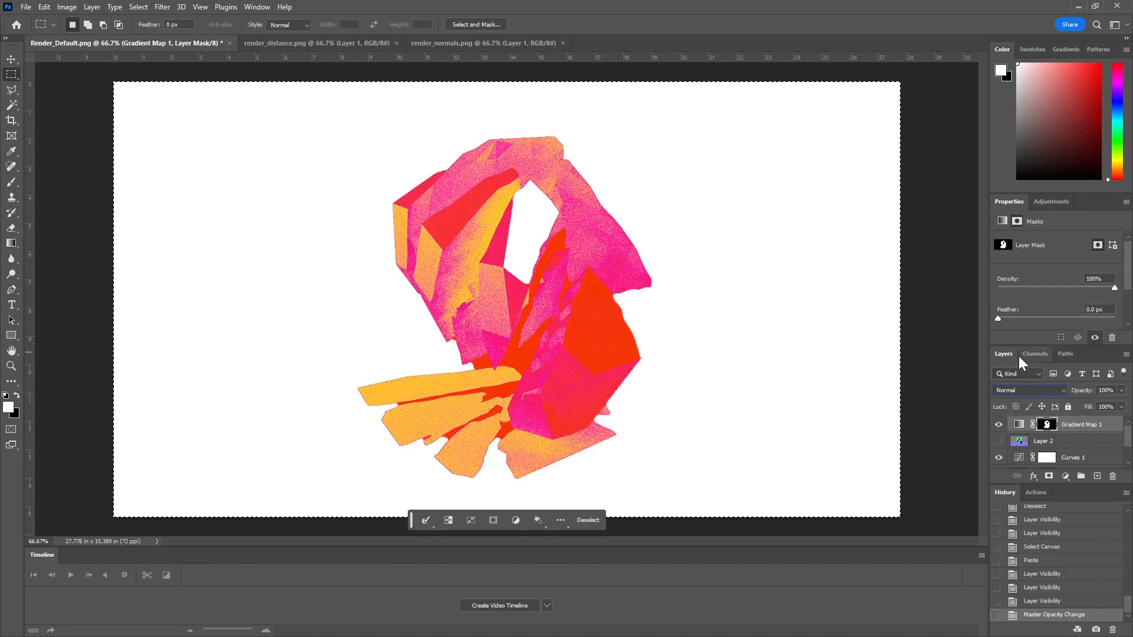
scroll(1022, 391, down, 5)
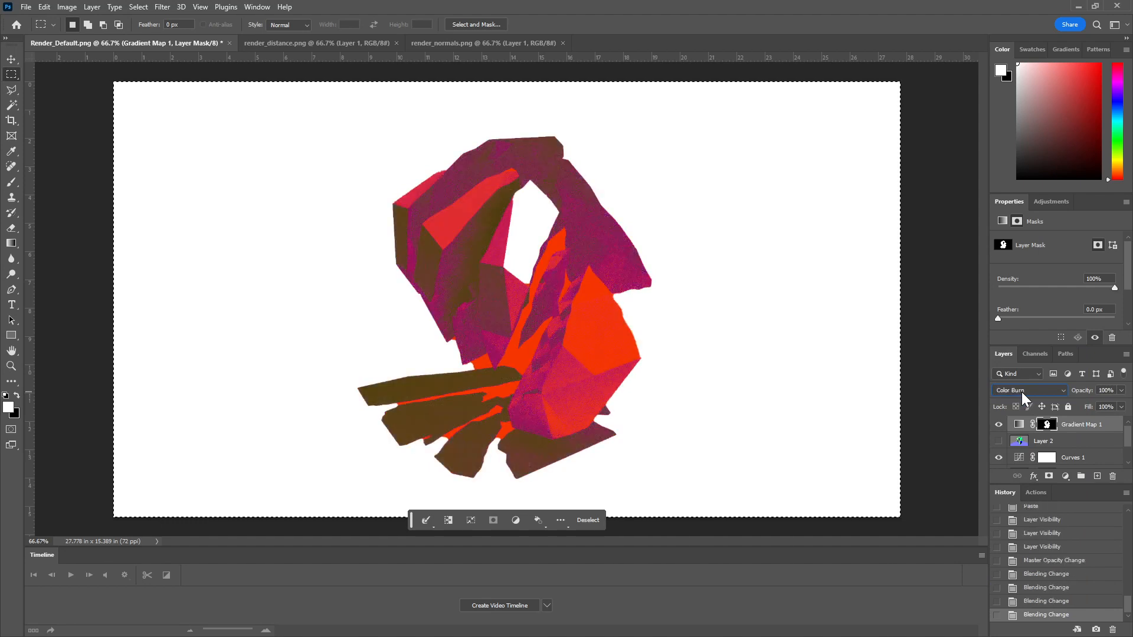
scroll(1022, 392, down, 2)
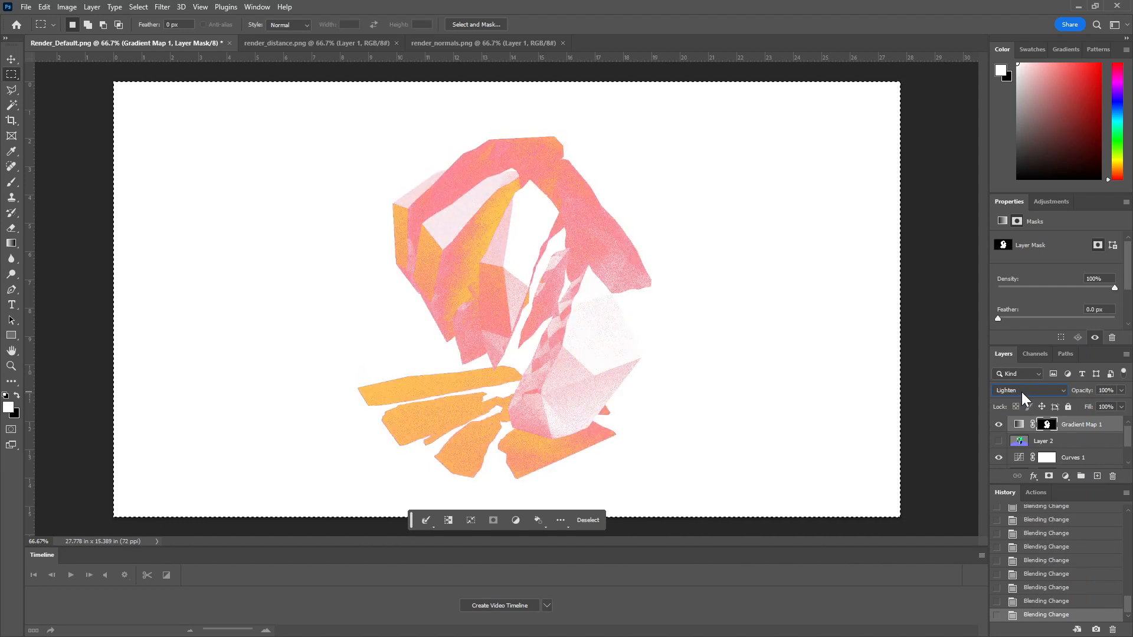
scroll(1022, 392, down, 1)
scroll(1021, 392, up, 1)
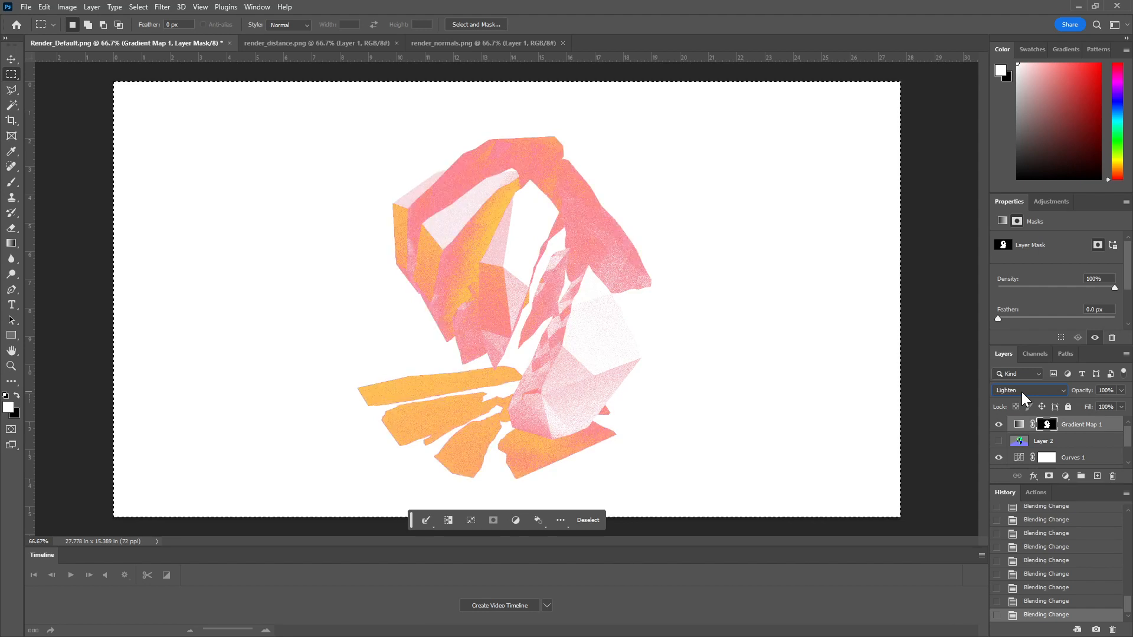
scroll(1022, 392, down, 5)
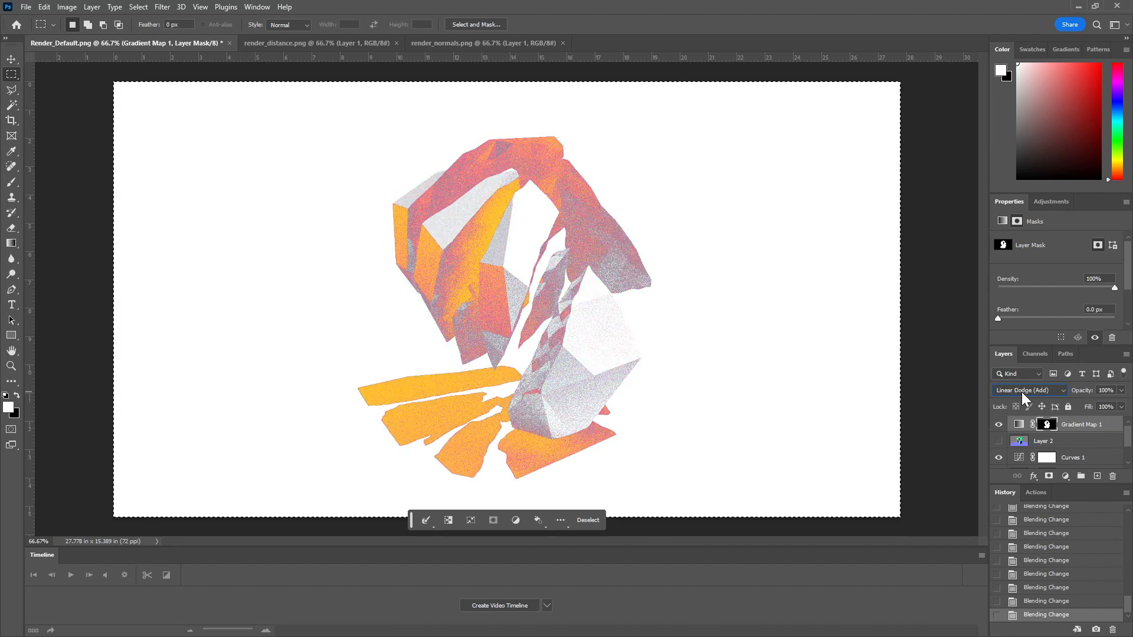
scroll(1022, 392, up, 3)
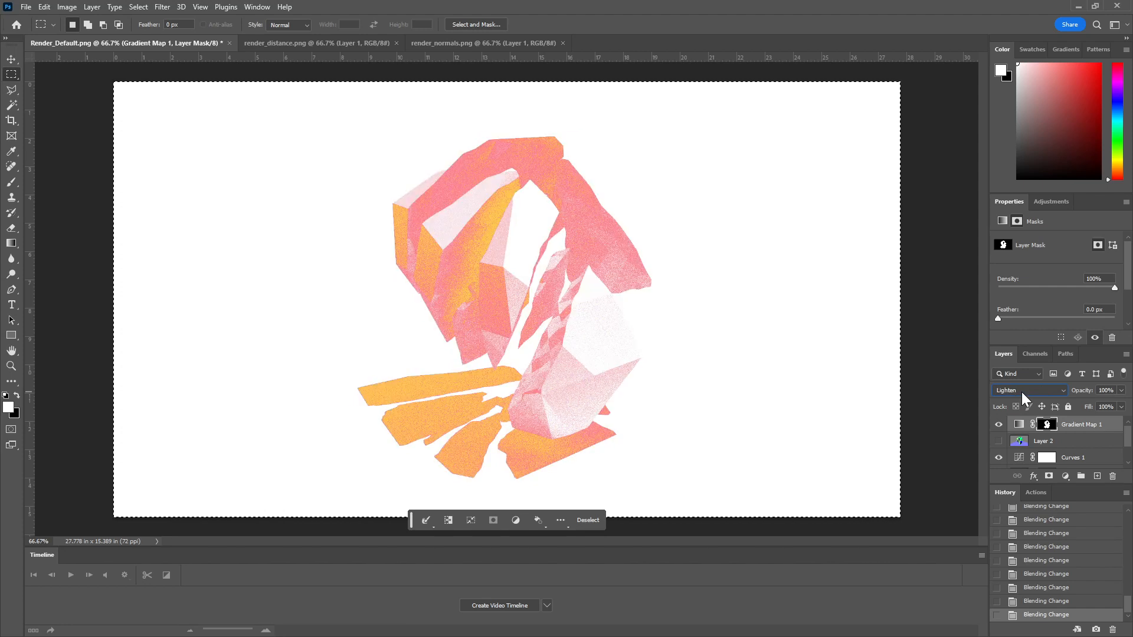
scroll(1022, 392, down, 2)
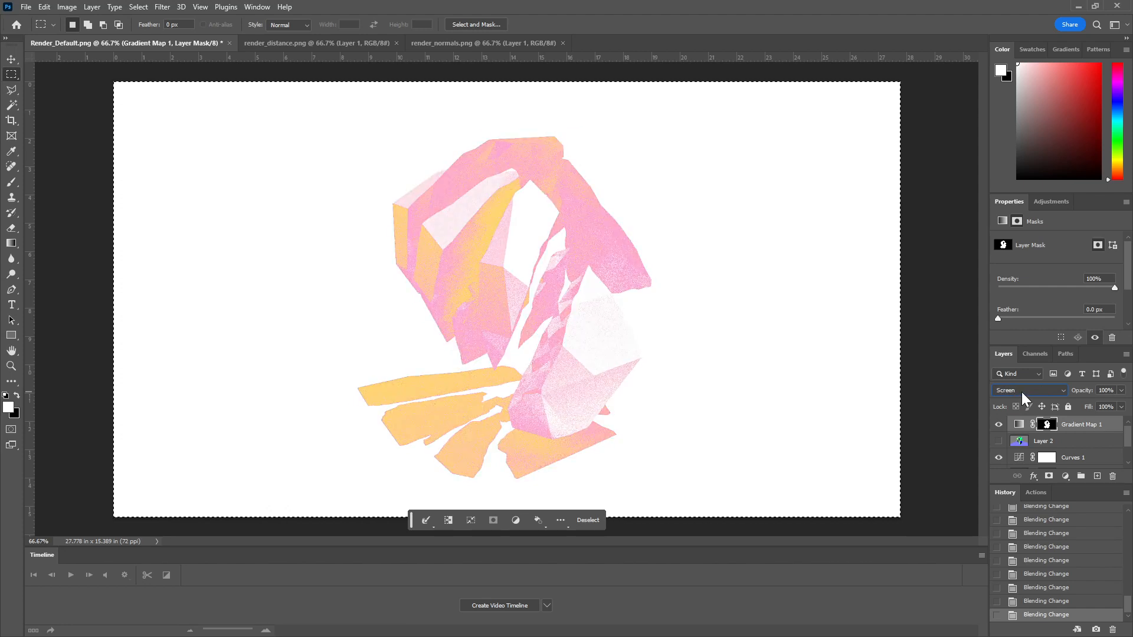
key(ctrl+d)
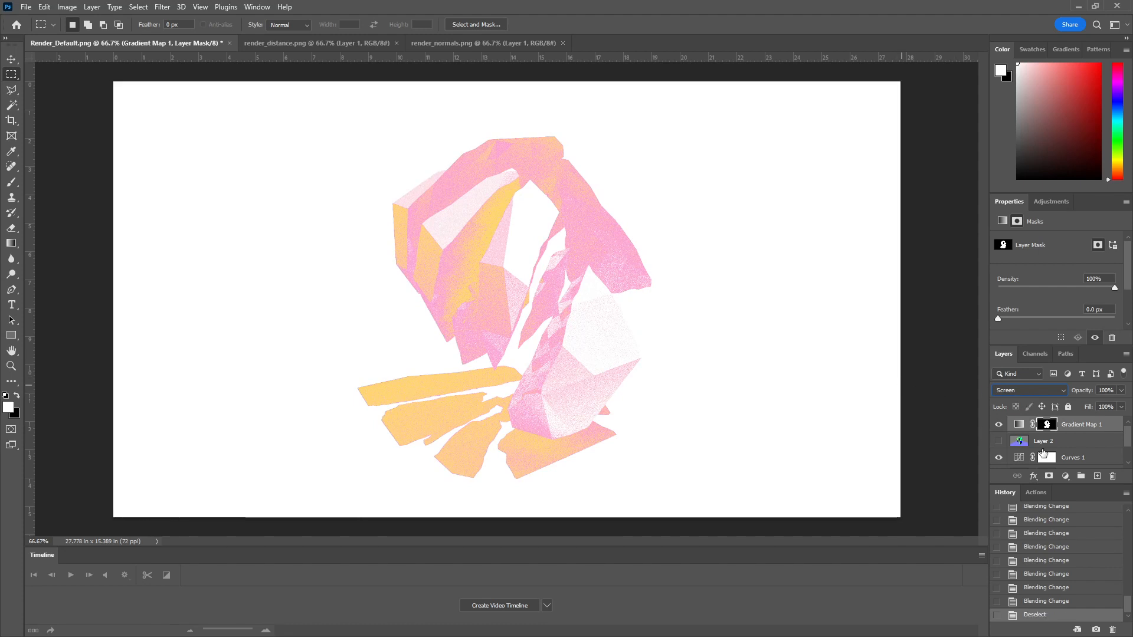
Step: Hide the Gradient Map 1 and Curves 1 layers and toggle Layer 1's visibility to check the masked render
click(998, 424)
click(999, 457)
scroll(1006, 454, down, 2)
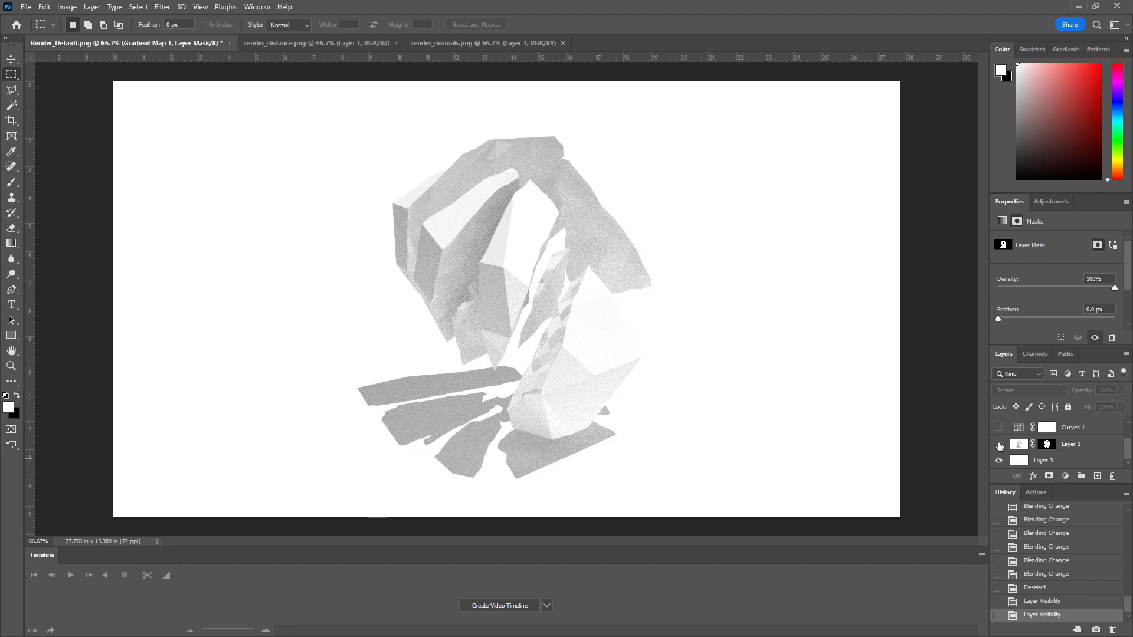
click(999, 446)
click(999, 445)
Step: Load Layer 1's mask as a selection and inspect the shape with the selection edges hidden and shown
click(1048, 445)
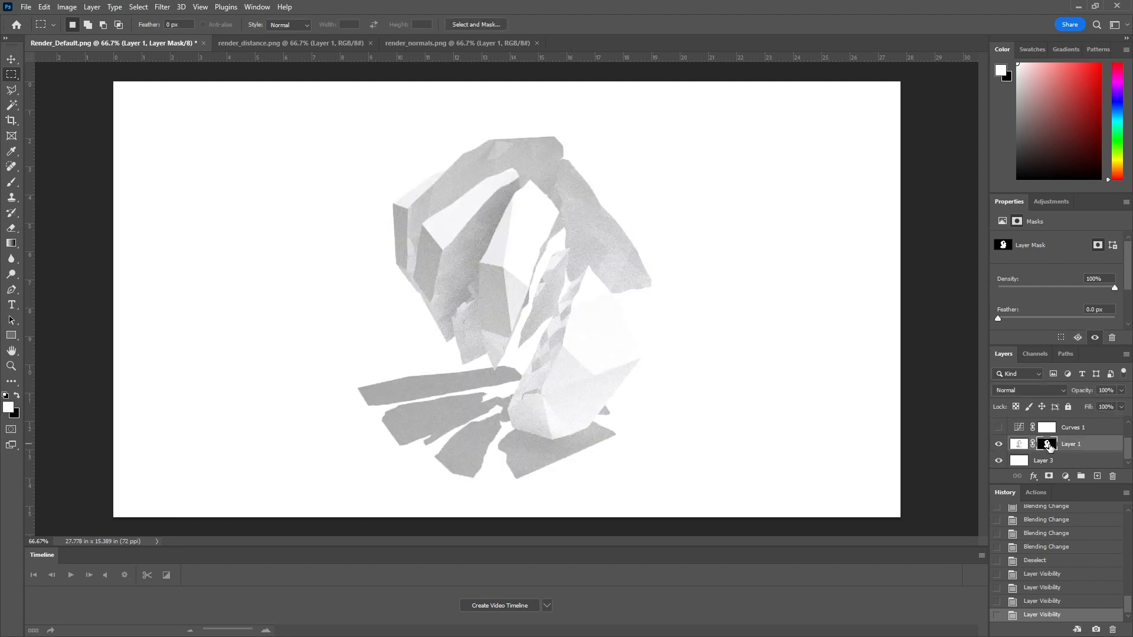
ctrl+click(1048, 445)
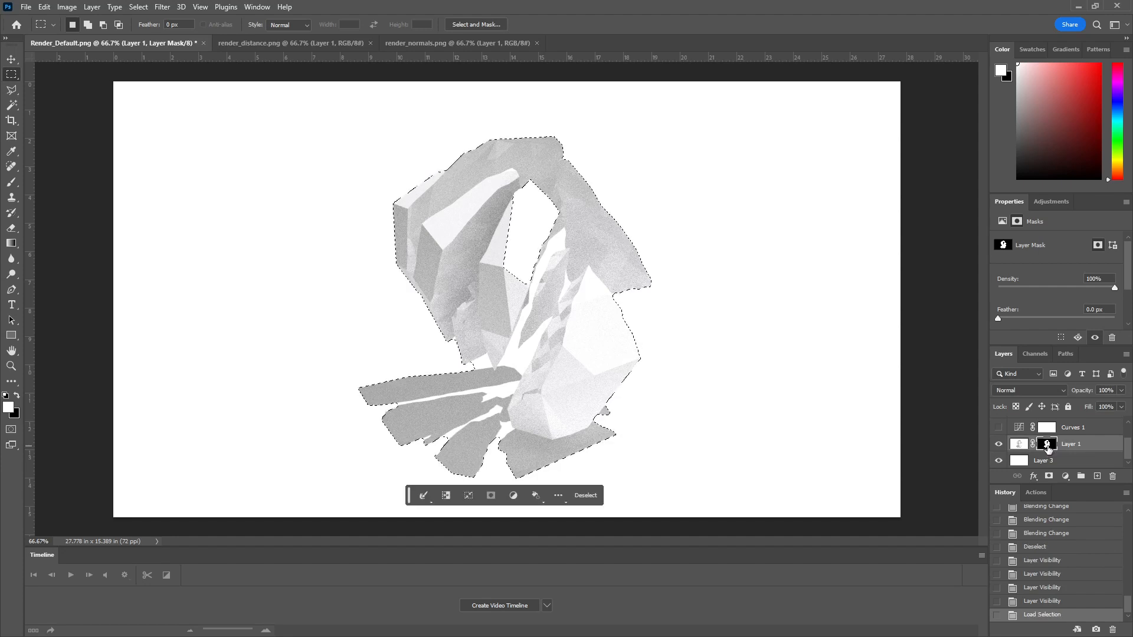
key(ctrl+h)
key(ctrl+h)
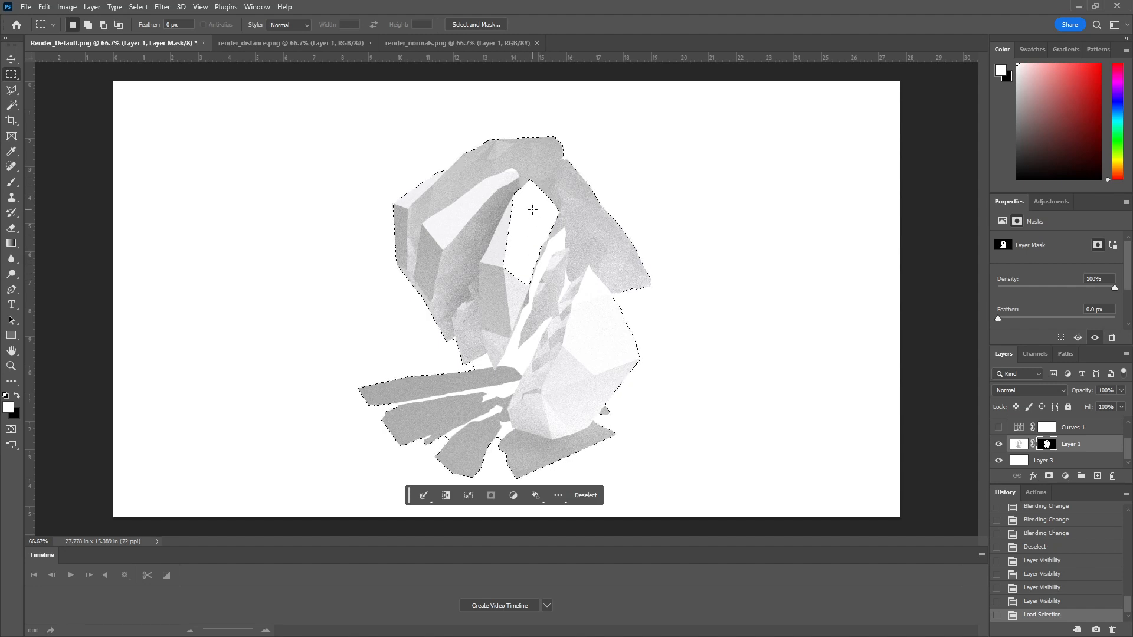
Step: Select the inner gap of the shape with the Magic Wand and fill it with white on Layer 1's mask
key(ctrl+d)
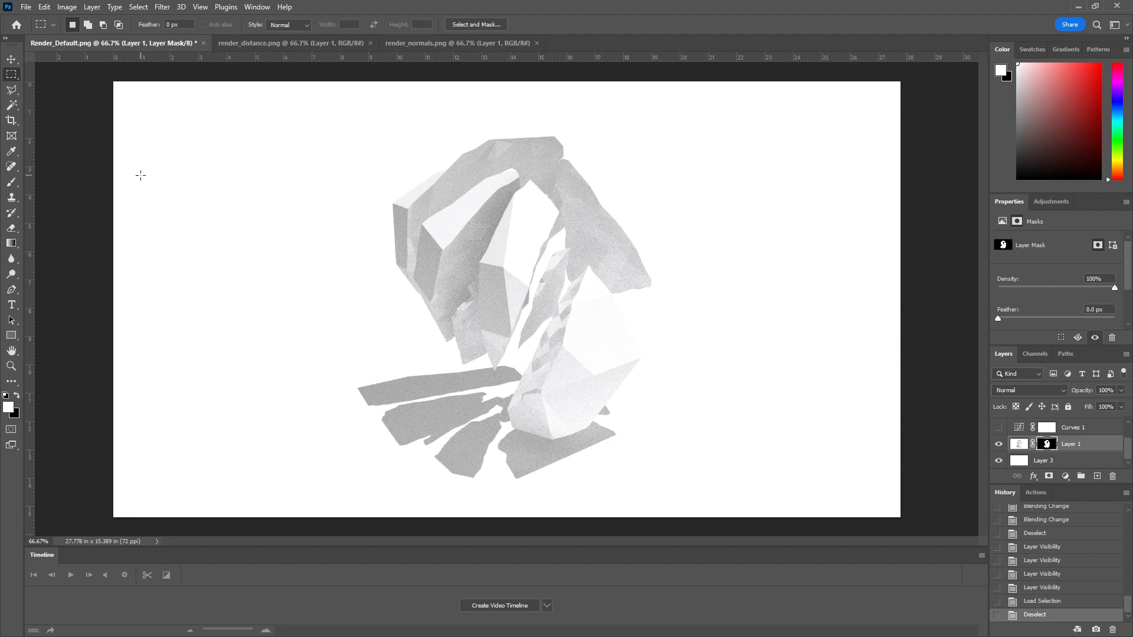
click(11, 105)
click(531, 217)
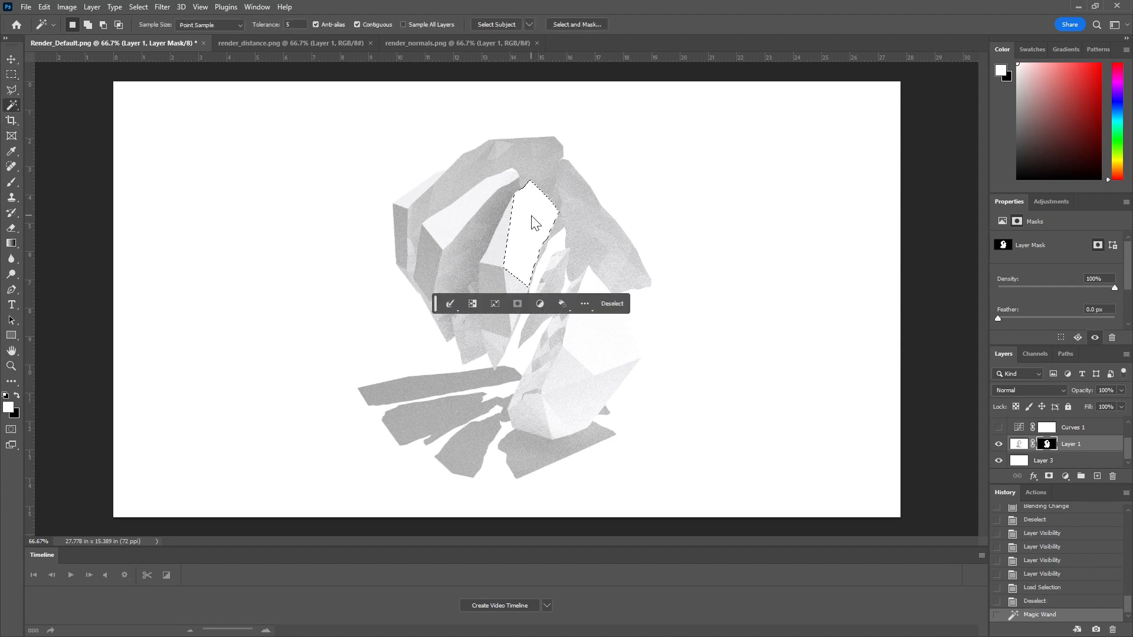
click(17, 396)
key(ctrl+d)
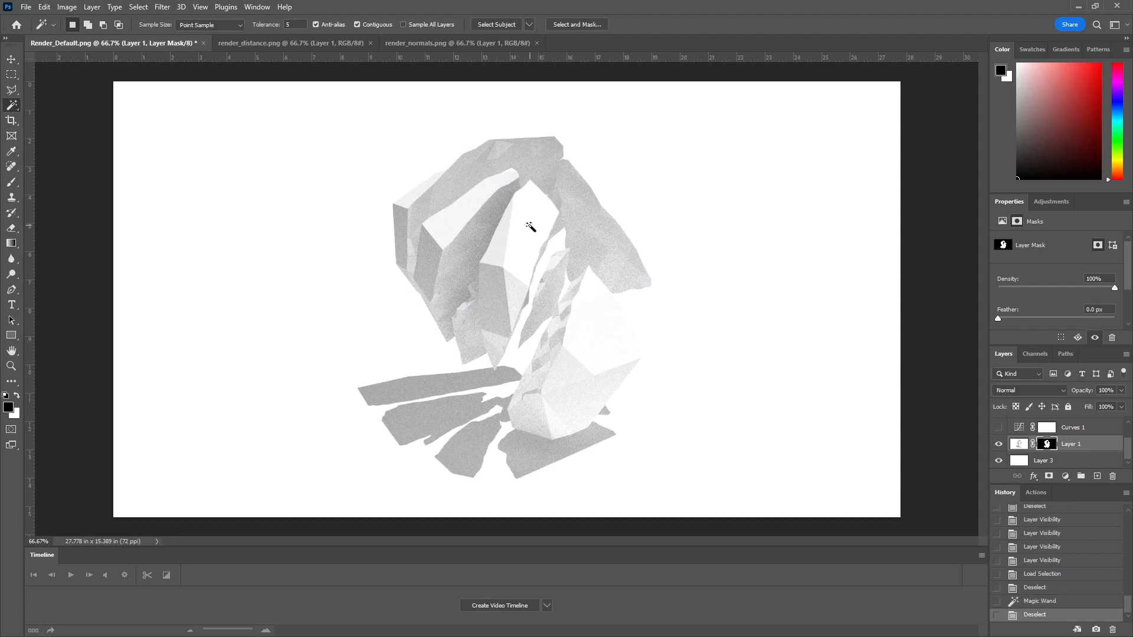
click(530, 227)
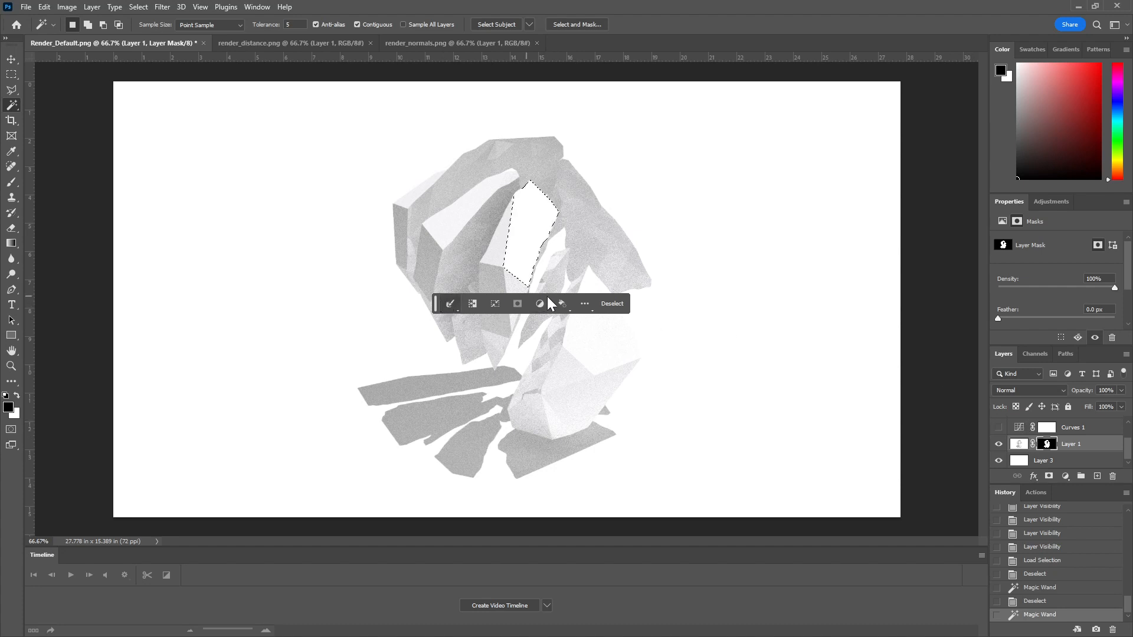
alt+click(1048, 447)
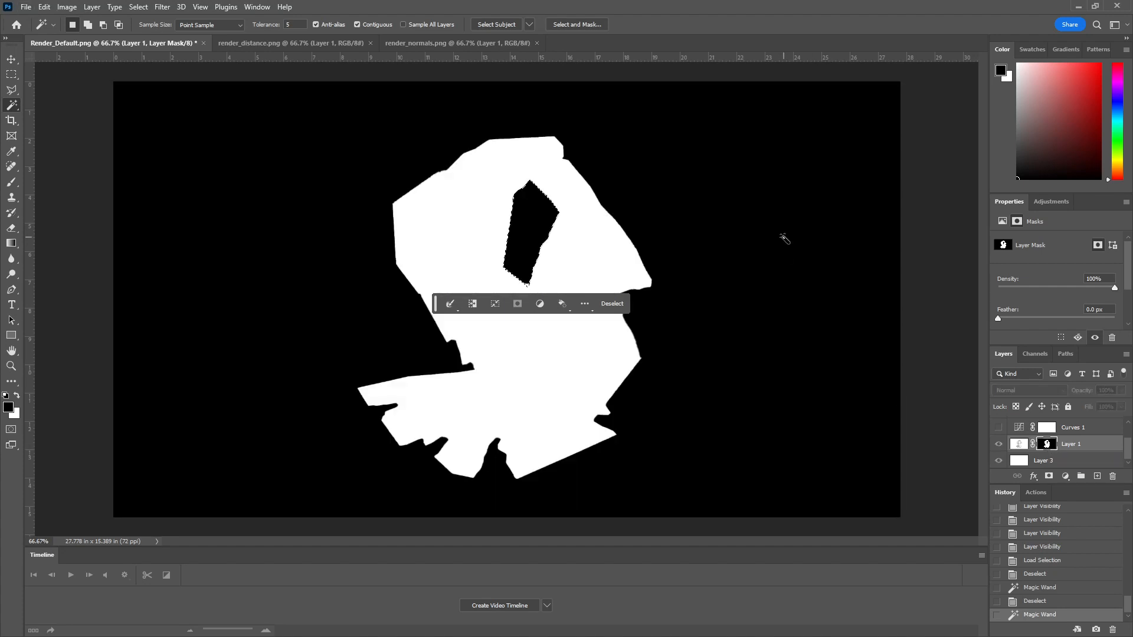
key(Delete)
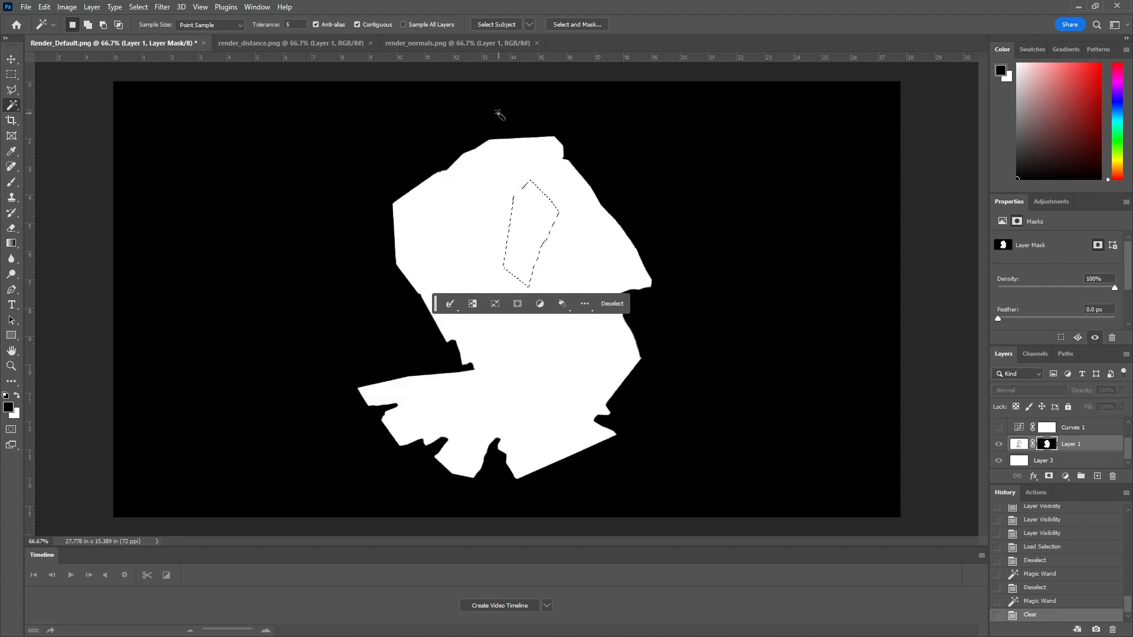
Step: Enclose the faint leftover outline inside the mask with the Polygonal Lasso, clear it to white and deselect
click(12, 90)
click(563, 233)
click(569, 195)
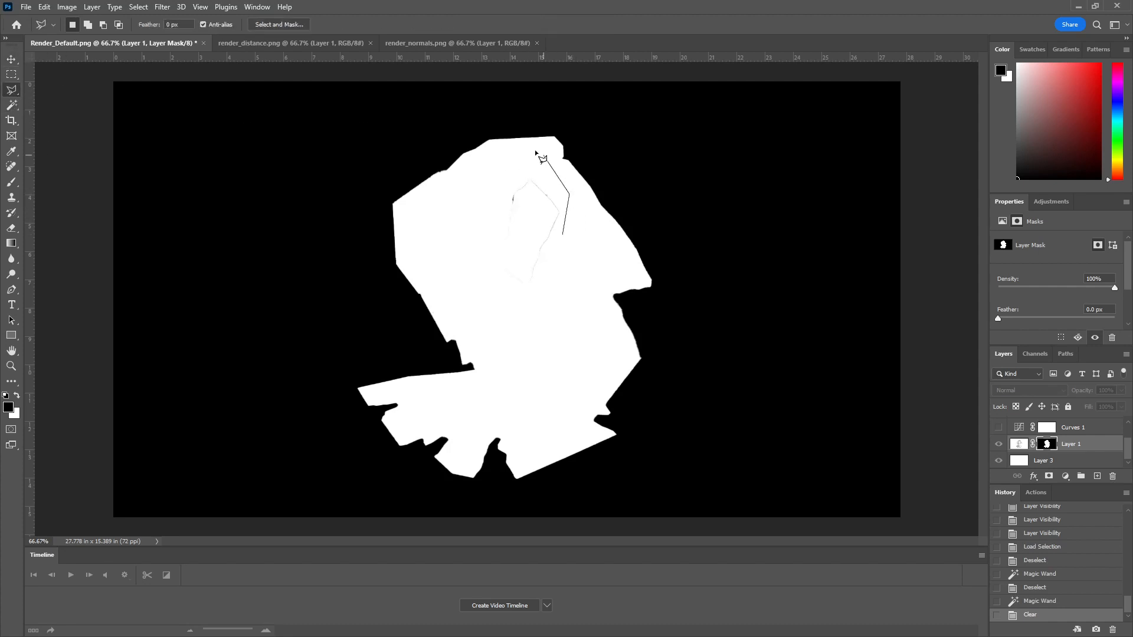
click(535, 152)
click(477, 197)
click(495, 289)
click(563, 299)
click(563, 235)
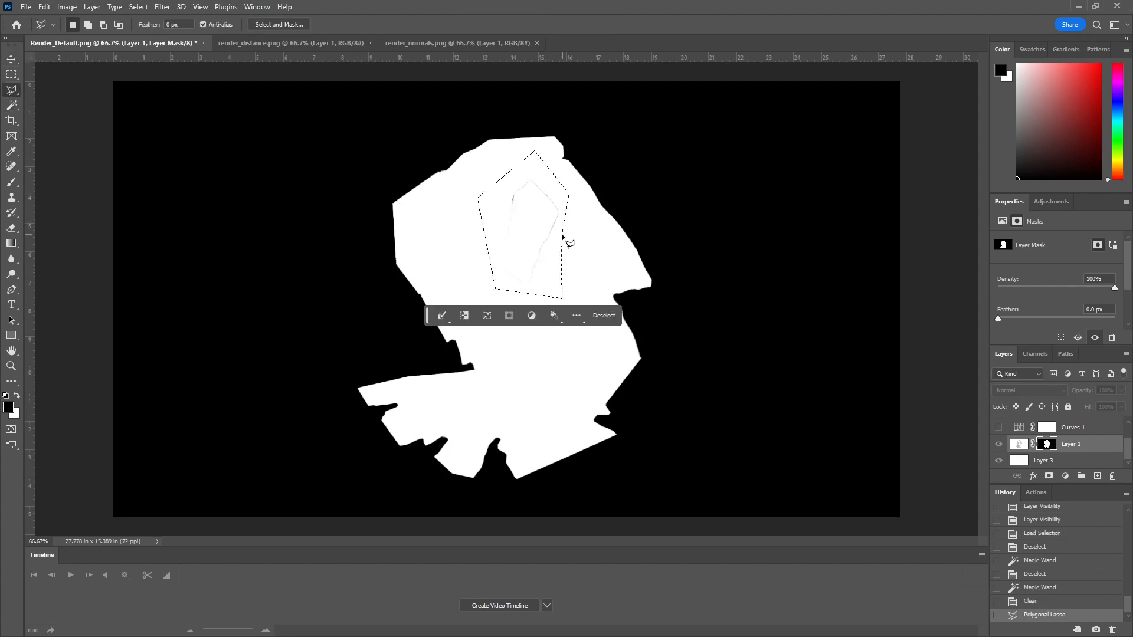
key(Delete)
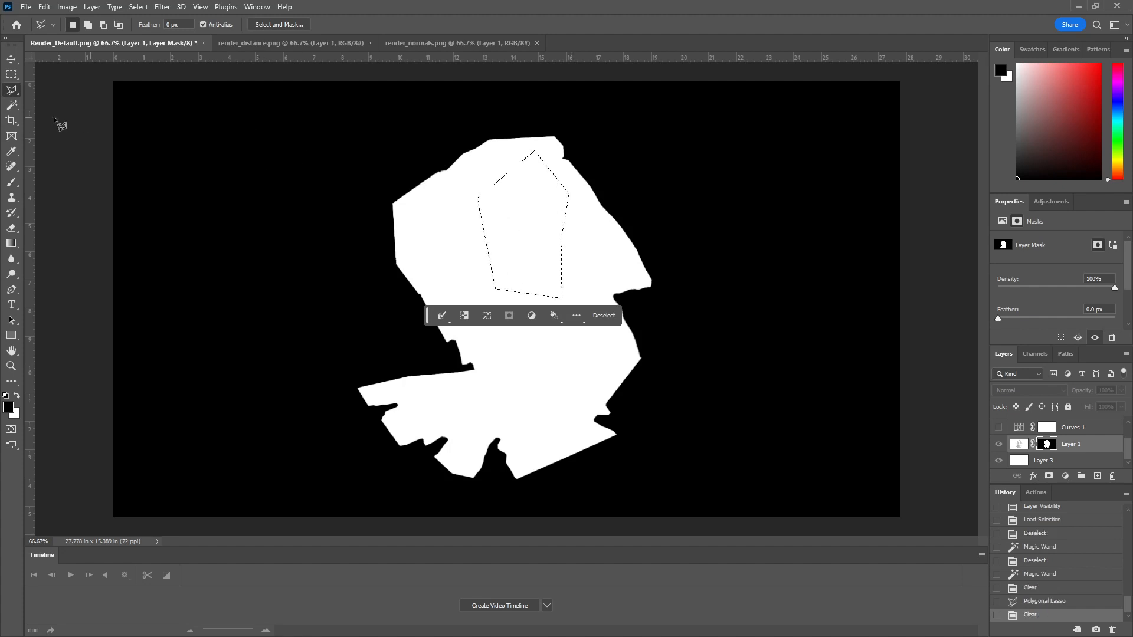
click(12, 75)
click(274, 87)
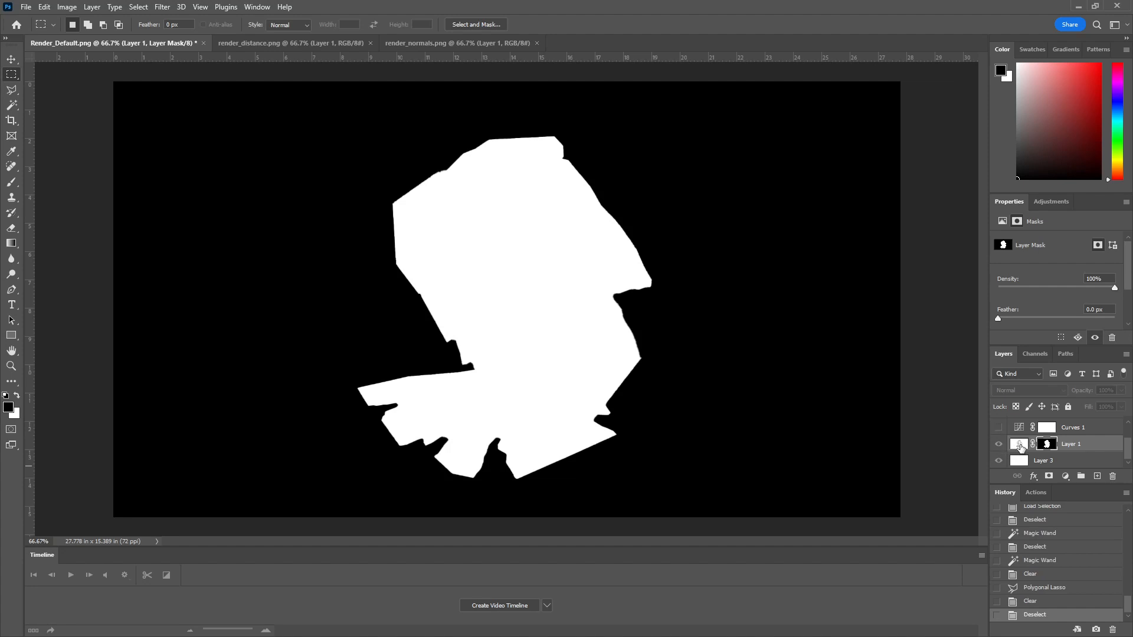
Step: Leave the mask view and show the Curves 1 and Gradient Map 1 layers, keeping Layer 2 hidden
click(1021, 446)
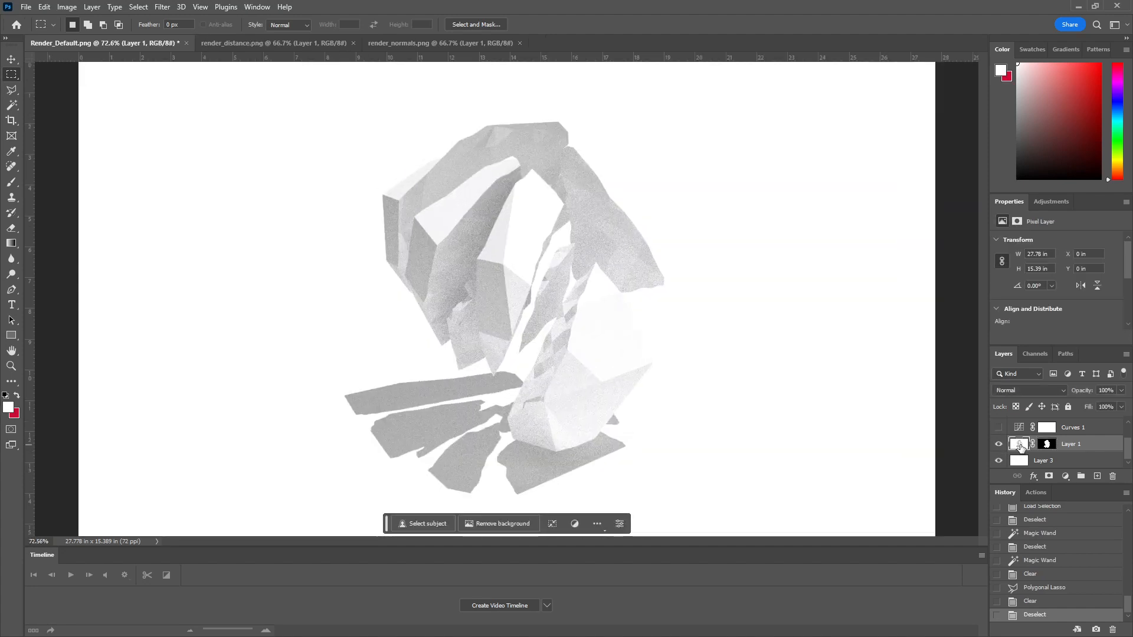
click(999, 427)
scroll(1002, 439, up, 2)
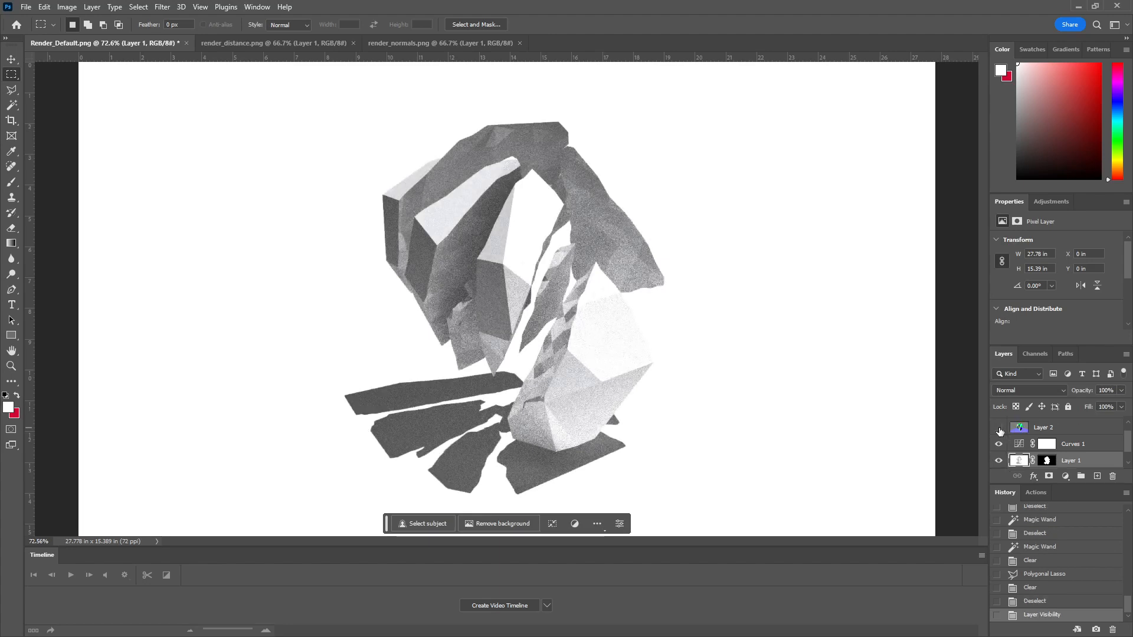
click(998, 442)
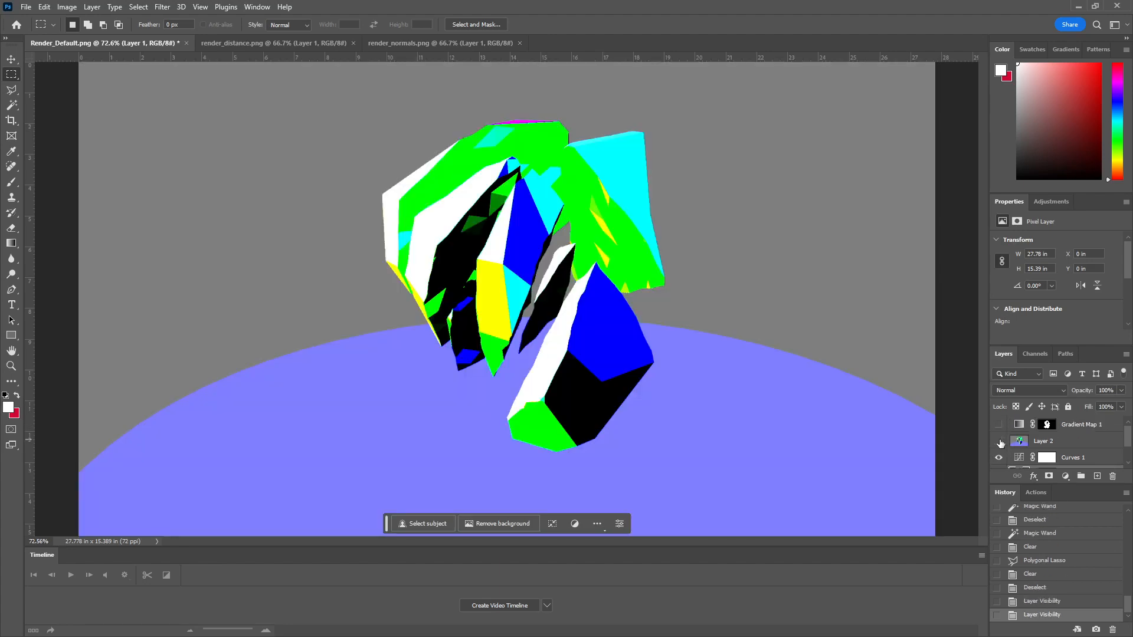
click(999, 442)
click(998, 425)
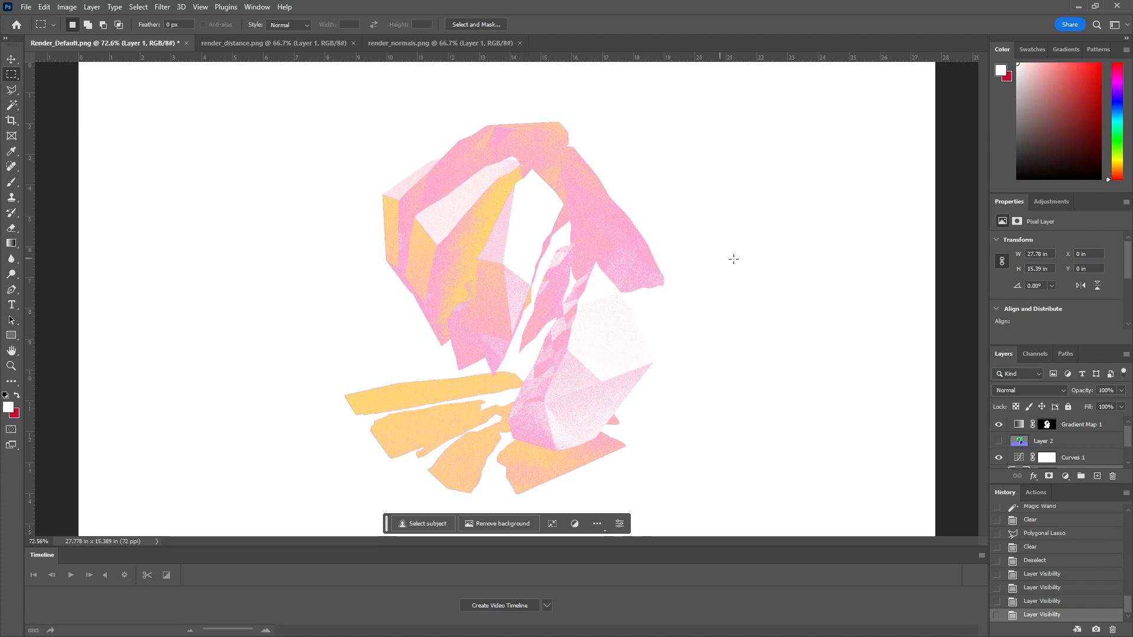
Step: Select the Gradient Map 1 adjustment and close the render_distance.png and render_normals.png documents
click(1017, 425)
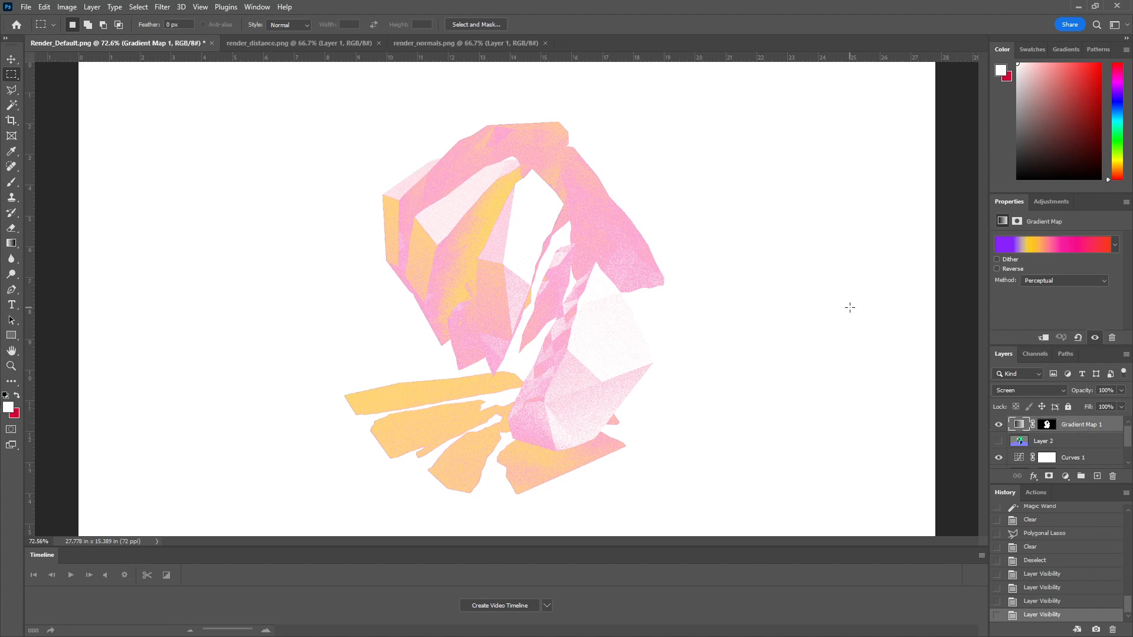
right_click(1076, 426)
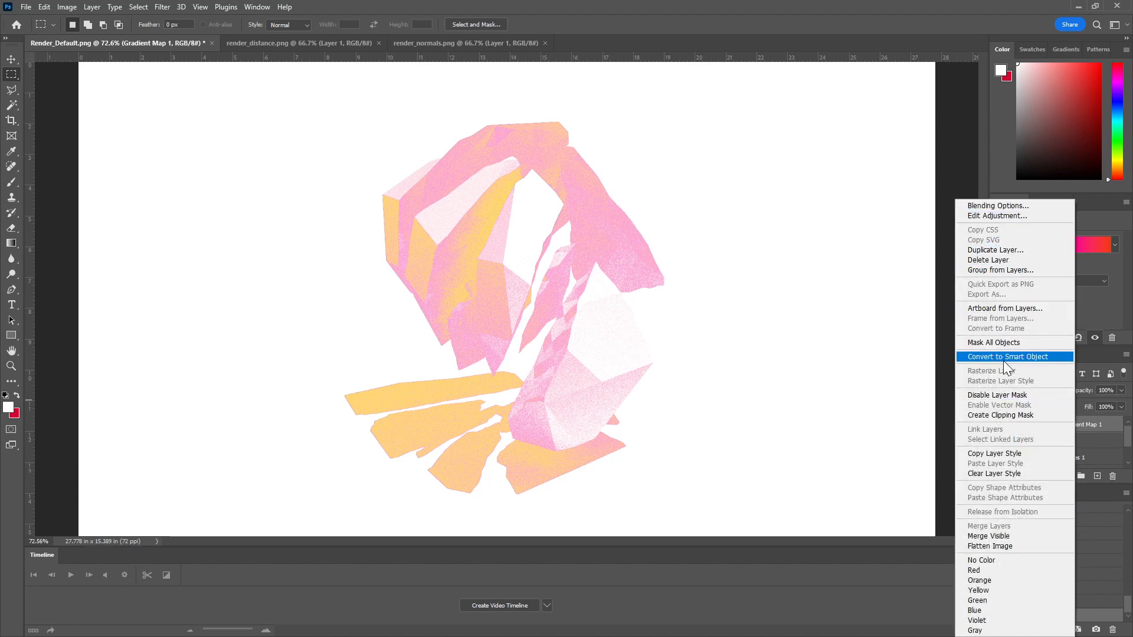
click(903, 333)
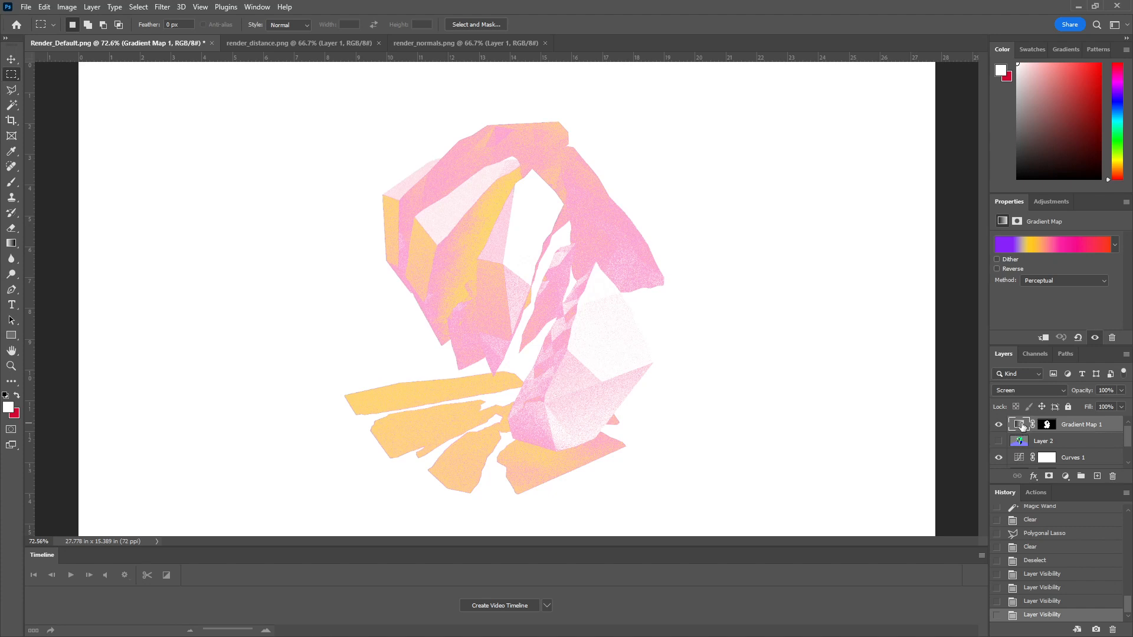
key(alt+l)
key(Escape)
click(354, 43)
click(378, 43)
click(378, 43)
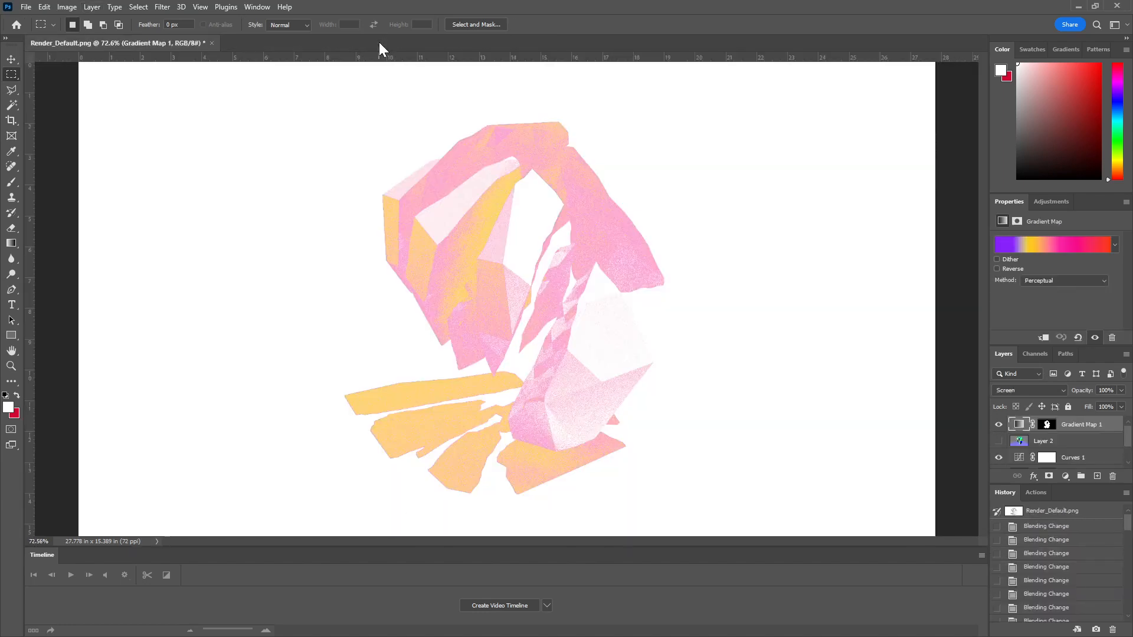
Step: Try lowering Gradient Map 1's opacity to about 70%, restore it to 100% and preview the Multiply blending mode
click(1121, 391)
drag(1124, 404, 1090, 409)
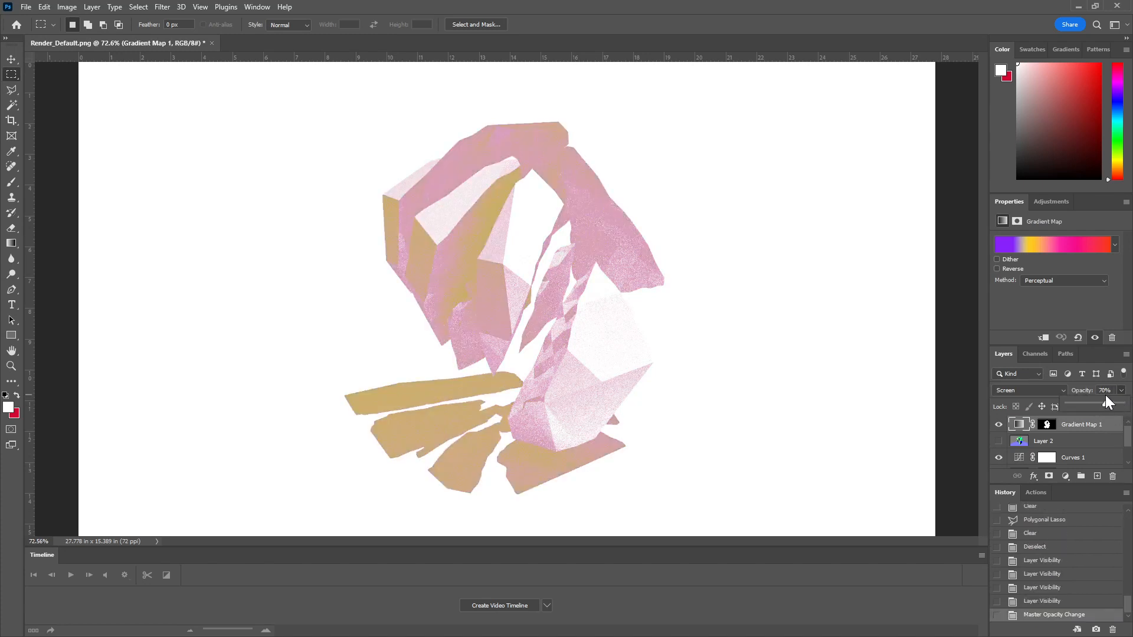
drag(1109, 393, 1125, 403)
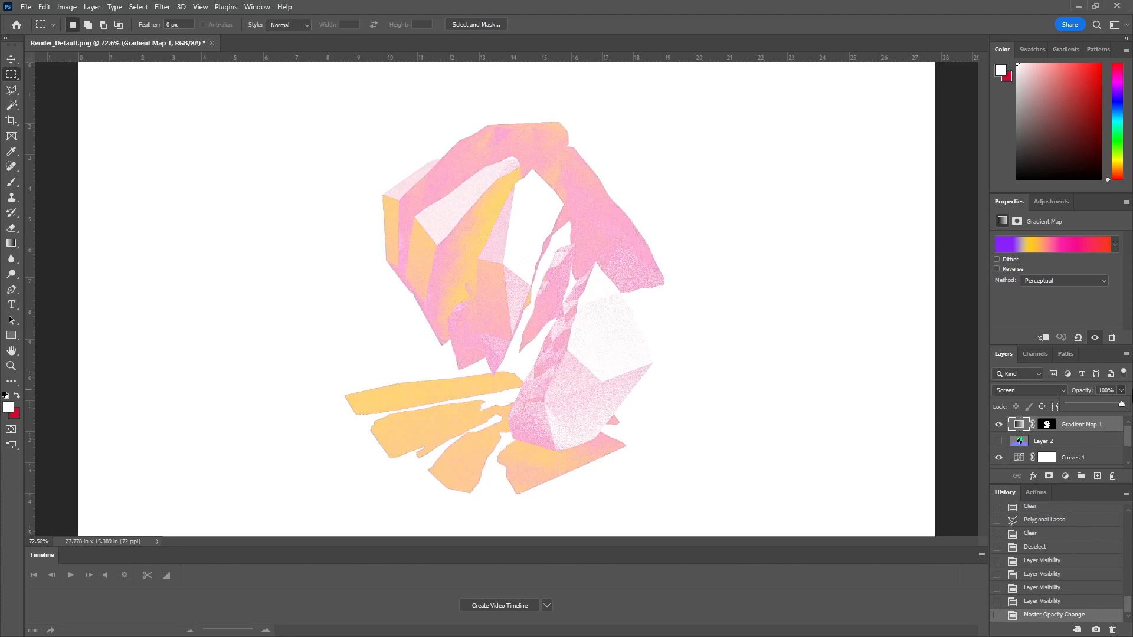
click(1027, 390)
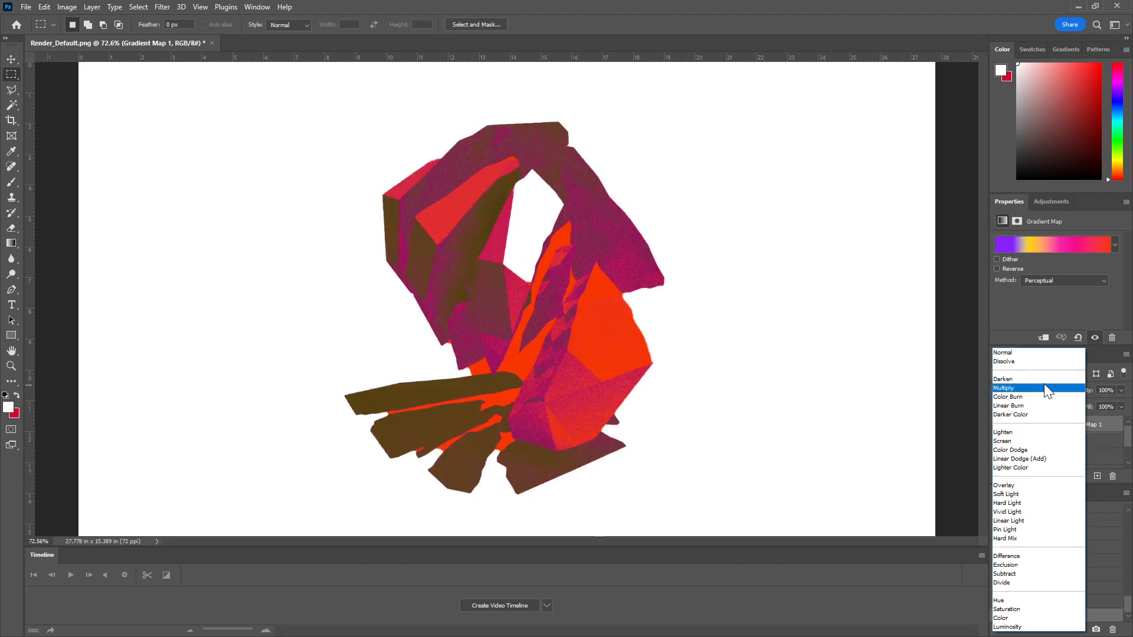
key(Escape)
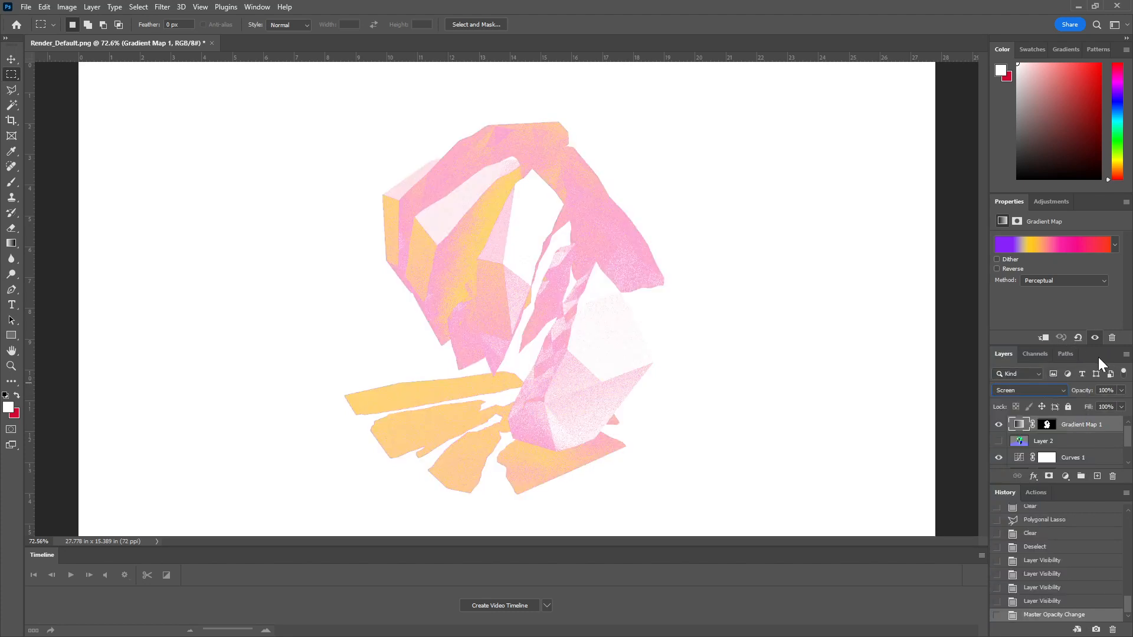
Step: Duplicate Layer 1 as "Layer 1 copy" within Render_Default.png
scroll(1078, 446, down, 2)
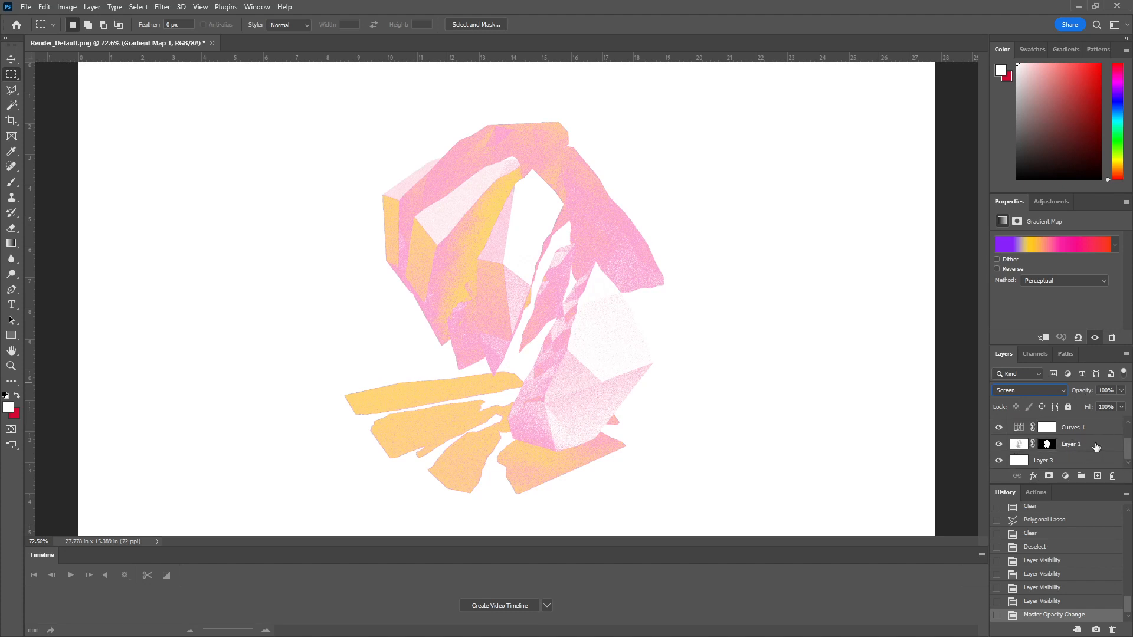
click(1097, 446)
scroll(1097, 447, up, 2)
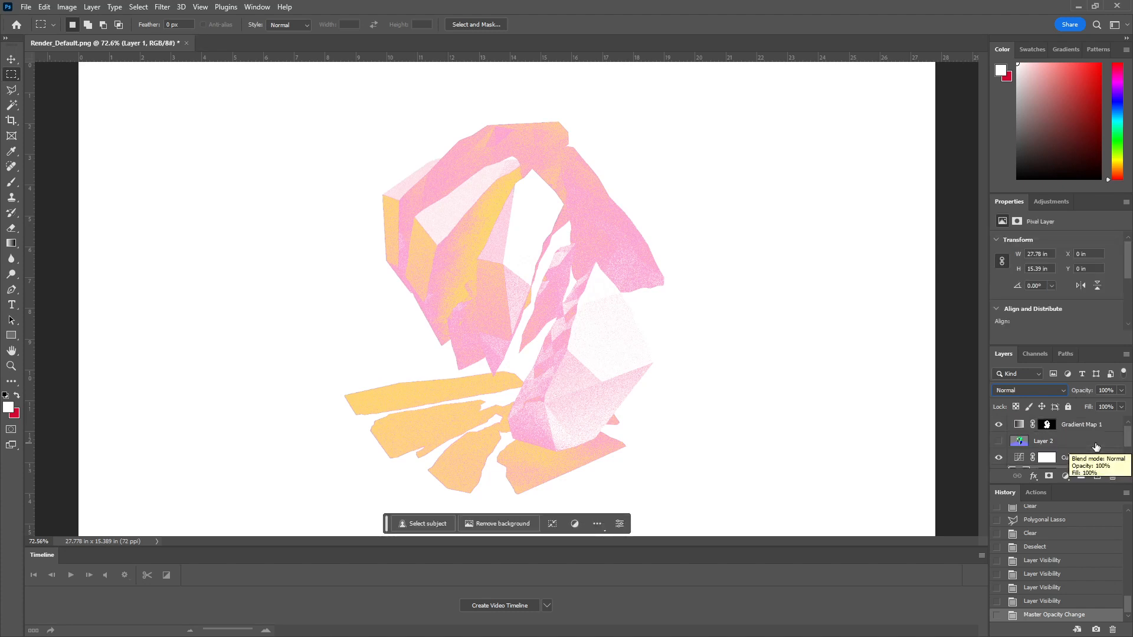
scroll(1081, 426, down, 2)
right_click(1080, 444)
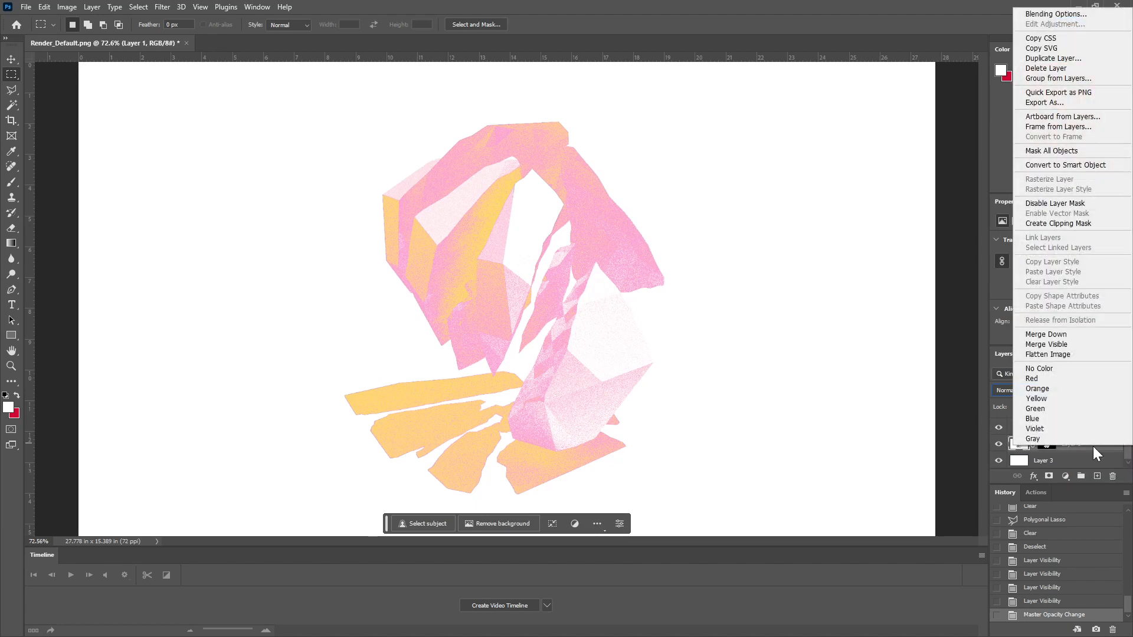
click(1037, 60)
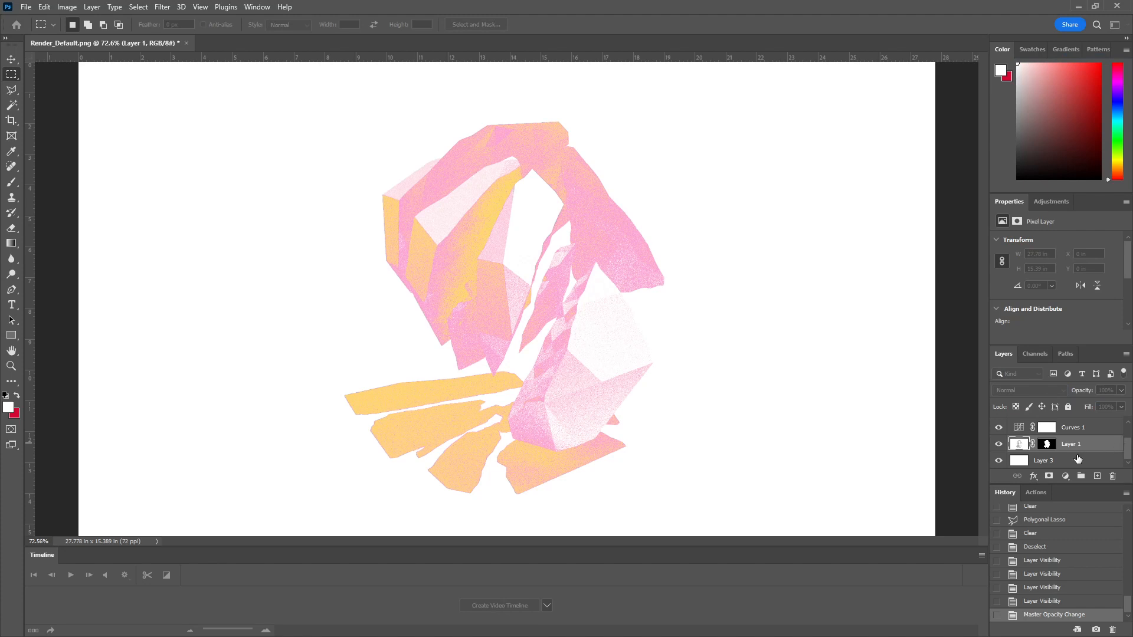
drag(1127, 452, 1127, 428)
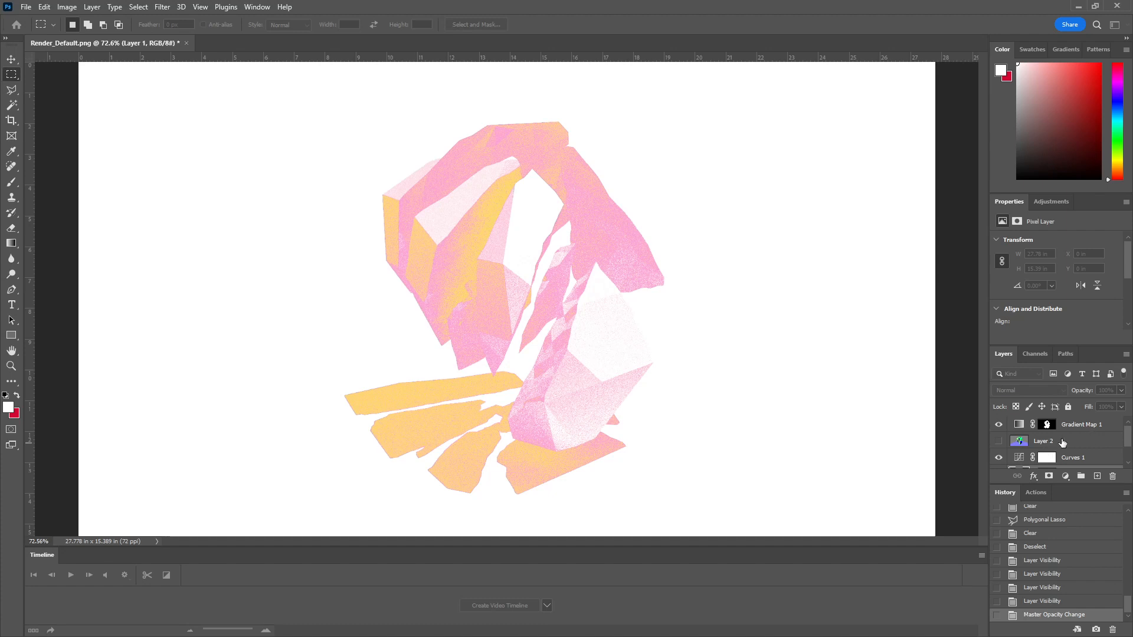
drag(1128, 439, 1128, 453)
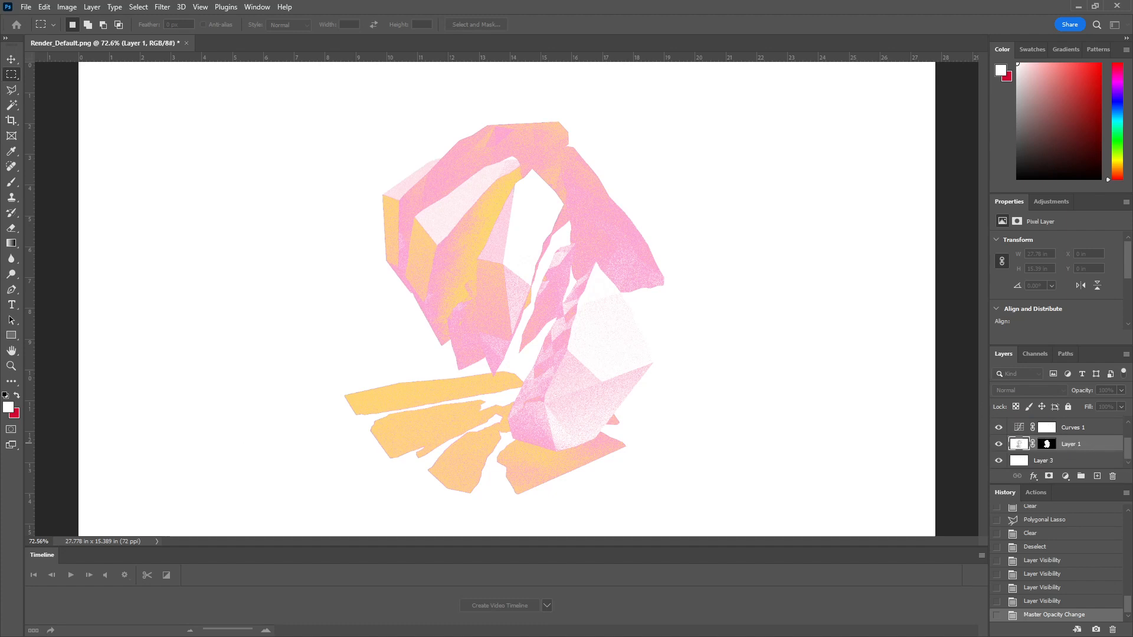
click(92, 7)
click(118, 44)
drag(324, 242, 505, 193)
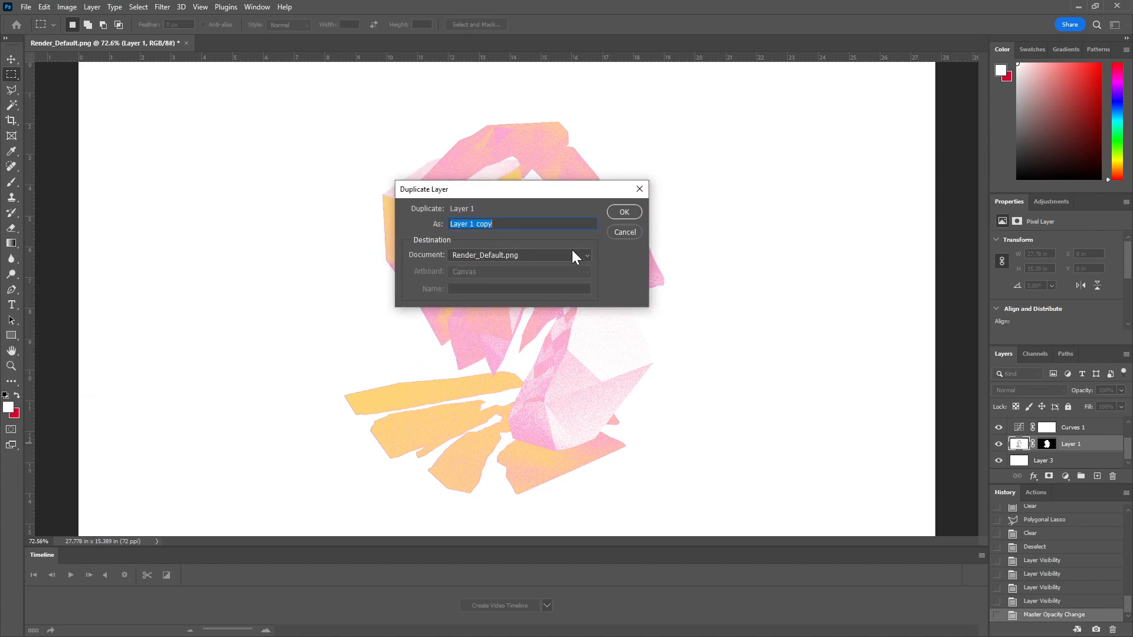
click(627, 214)
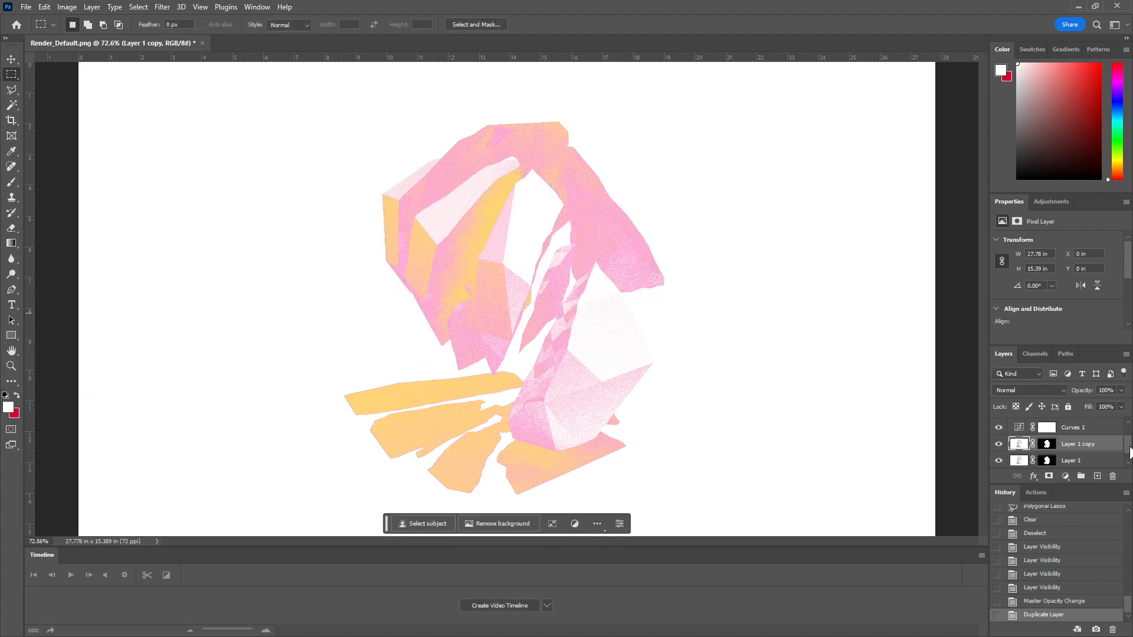
Step: Try Layer 1 copy above Gradient Map 1 at about 58% opacity and delete the copy
drag(1067, 448, 1068, 424)
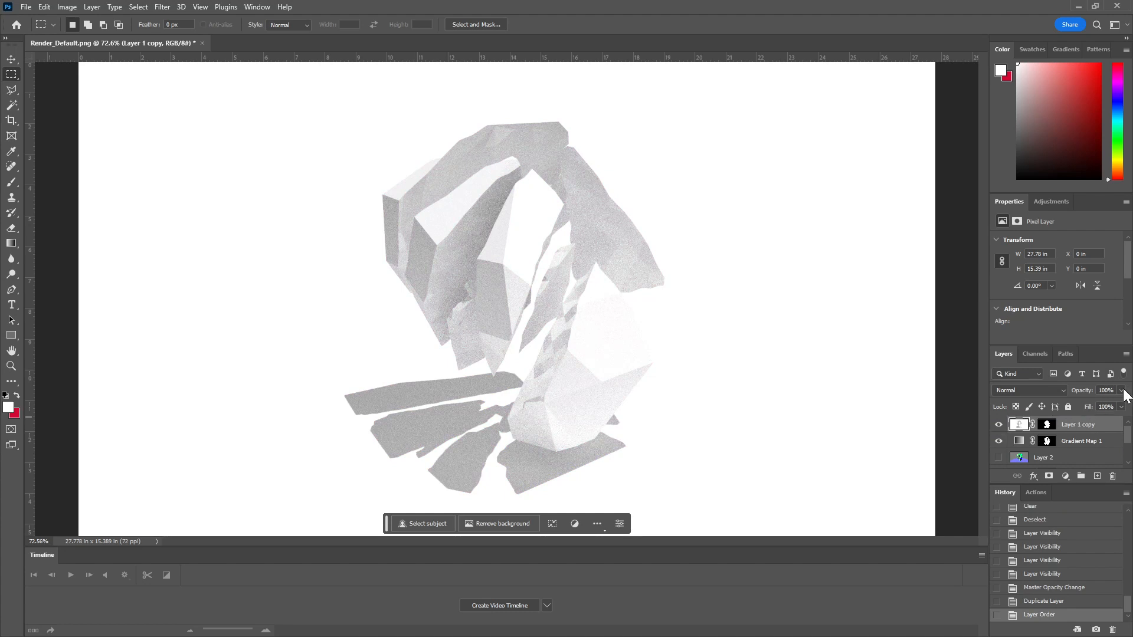
drag(1122, 390, 1109, 403)
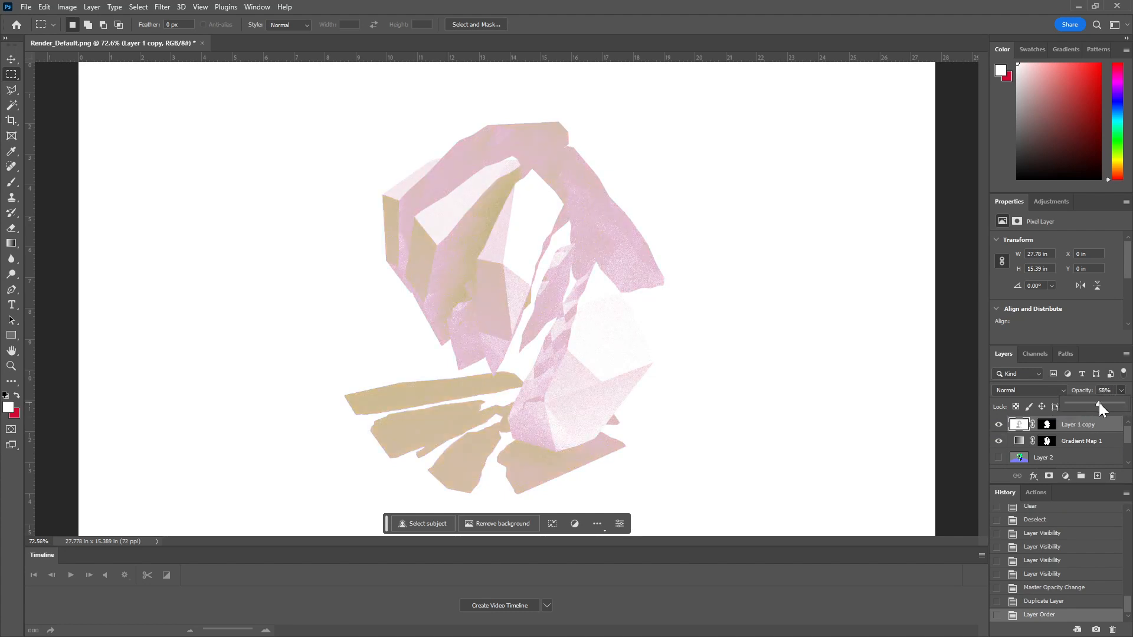
click(1113, 476)
click(1113, 476)
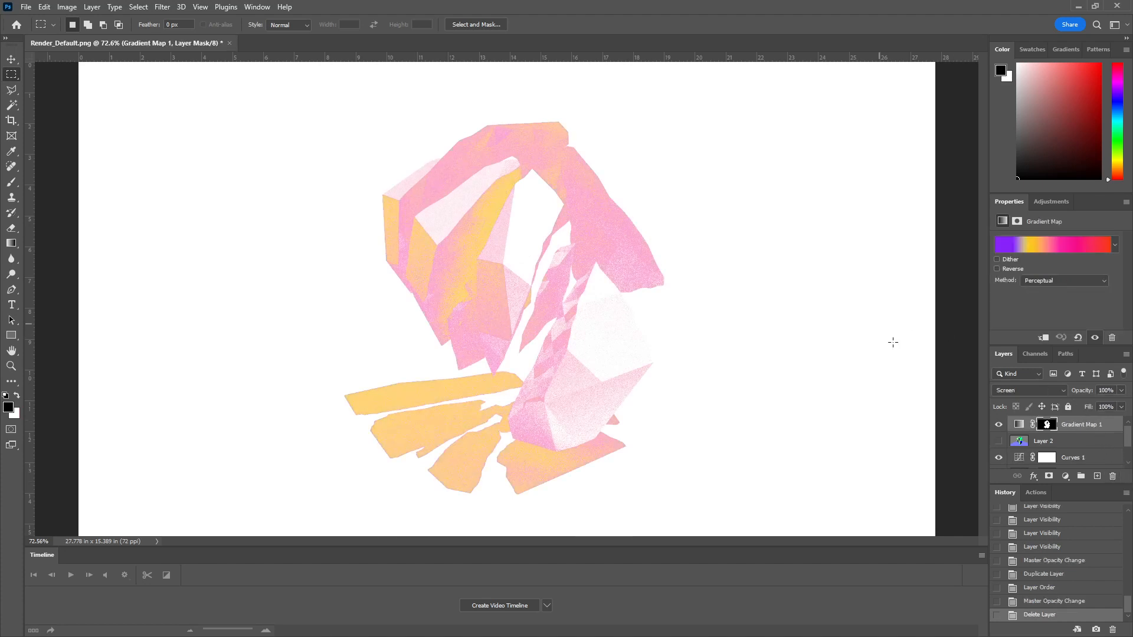
Step: Add a new empty layer above Gradient Map 1
drag(1125, 438, 1116, 402)
click(1097, 476)
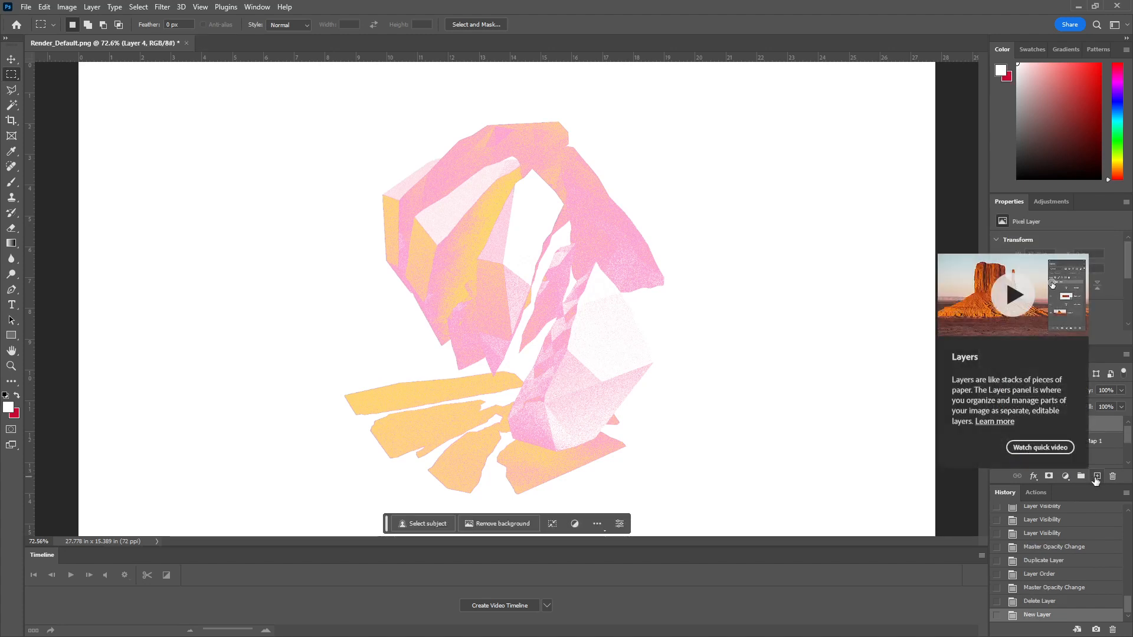
Step: Create a new document from the current history state and flatten it, discarding the hidden layers
click(1077, 629)
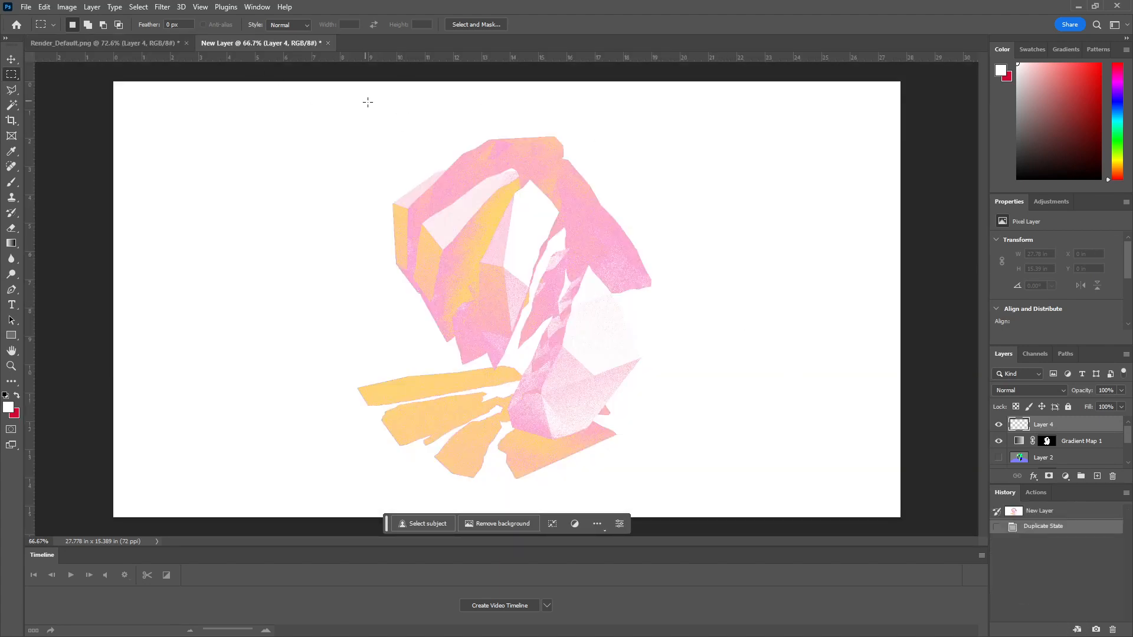
click(100, 6)
click(150, 437)
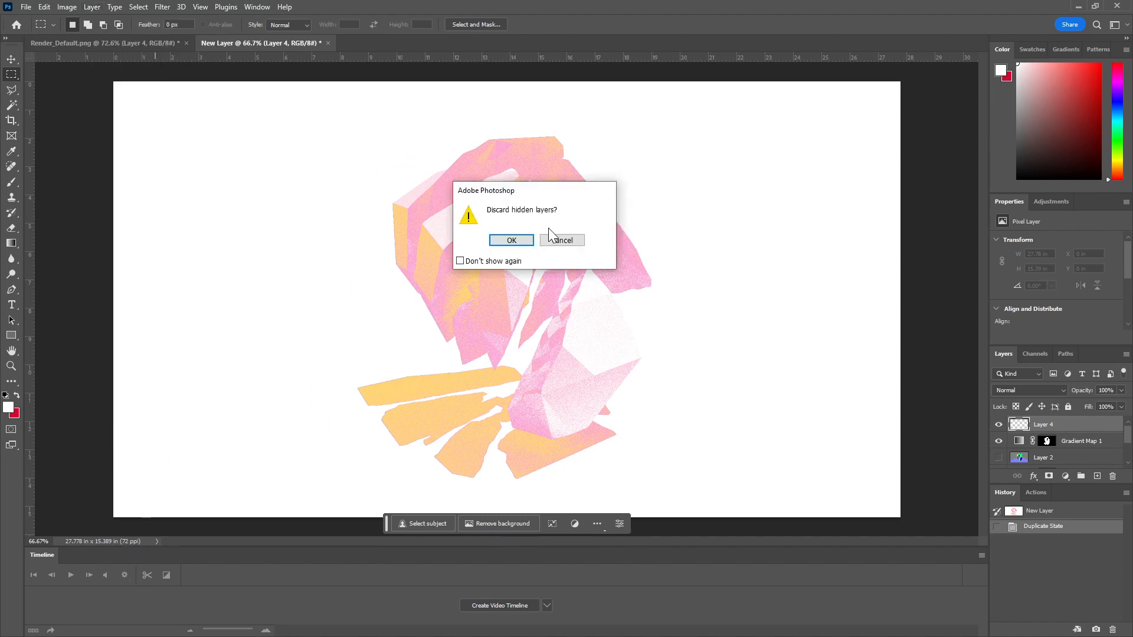
click(511, 240)
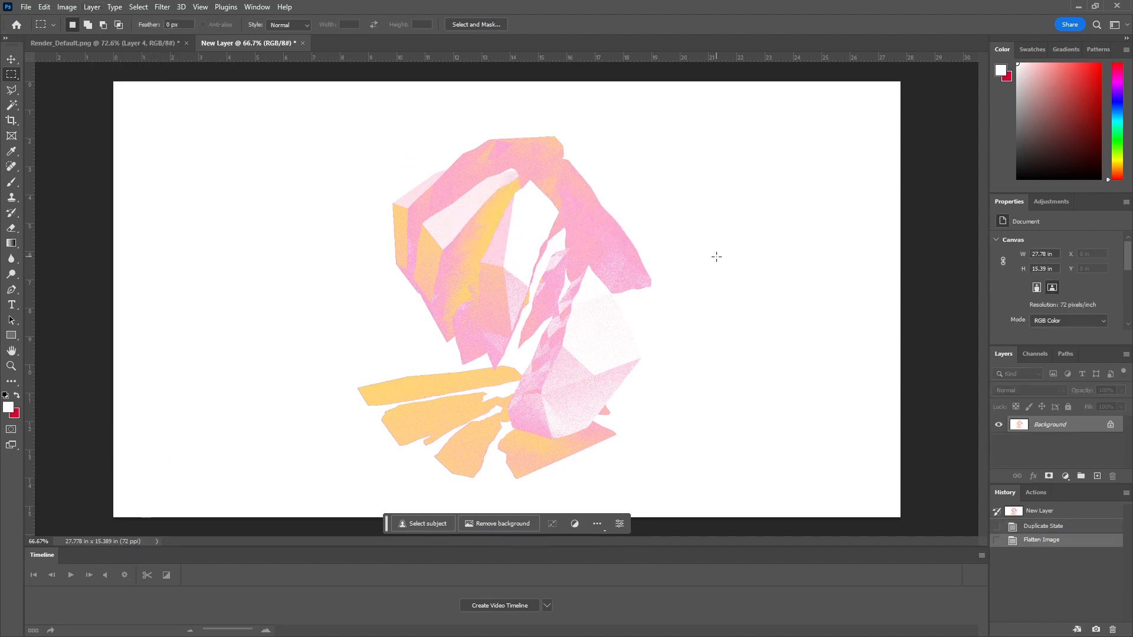
Step: Try Auto Tone on the flattened image and undo it
key(ctrl+shift+l)
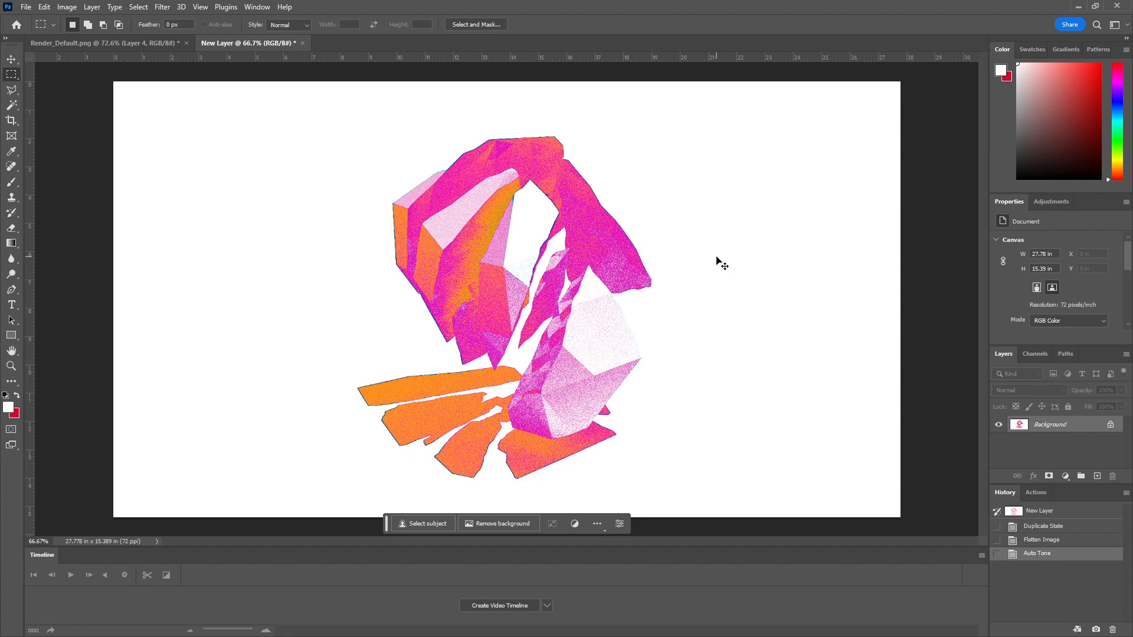
key(ctrl+z)
key(i)
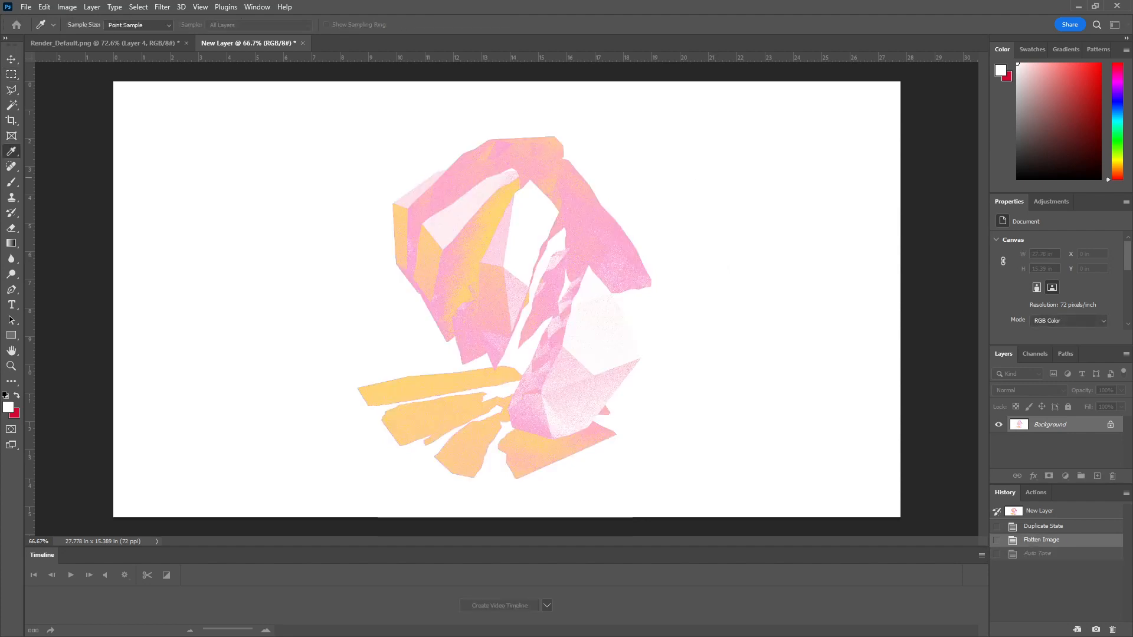
Step: Apply Levels to the flattened image with the black input at 42 and the midtones at 0.58
key(ctrl+l)
drag(667, 249, 794, 180)
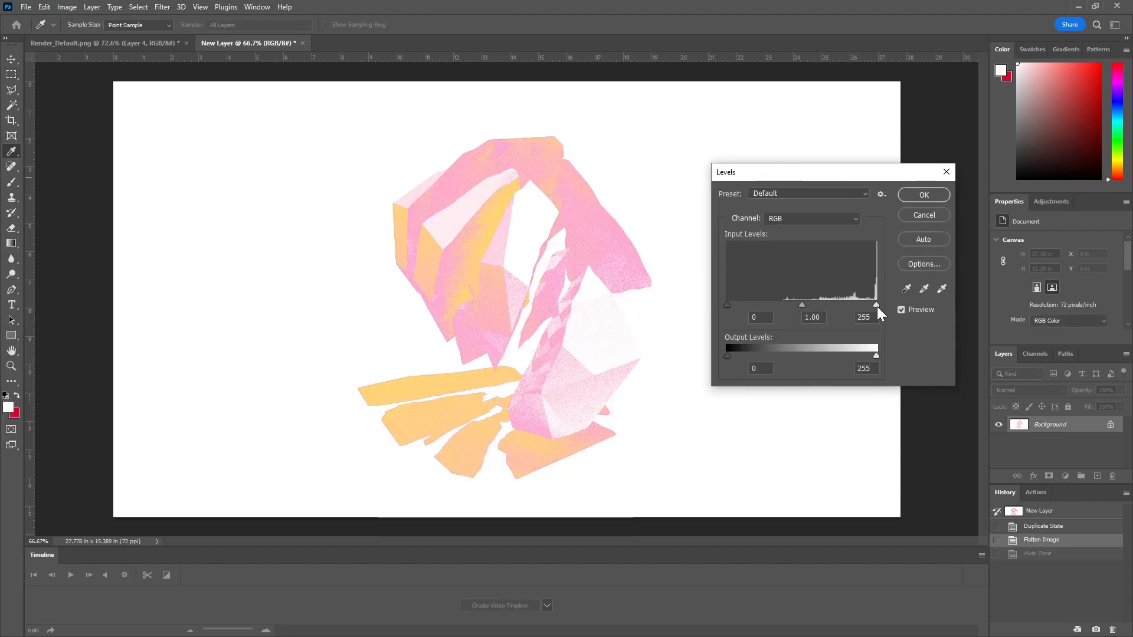
drag(877, 306, 907, 306)
drag(803, 304, 826, 306)
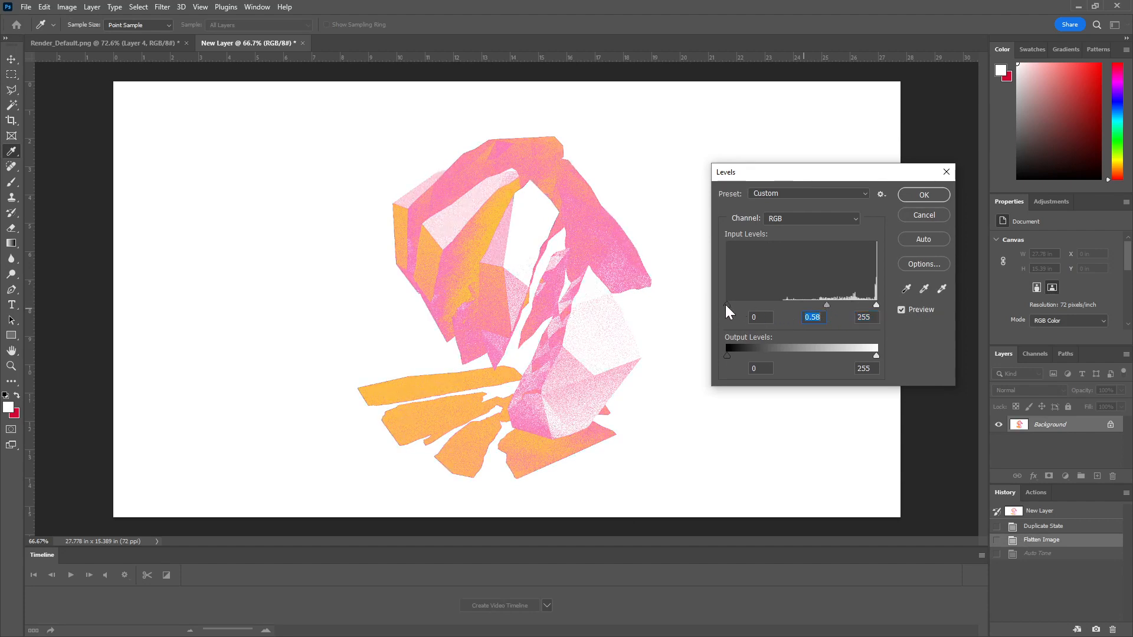
drag(727, 305, 753, 302)
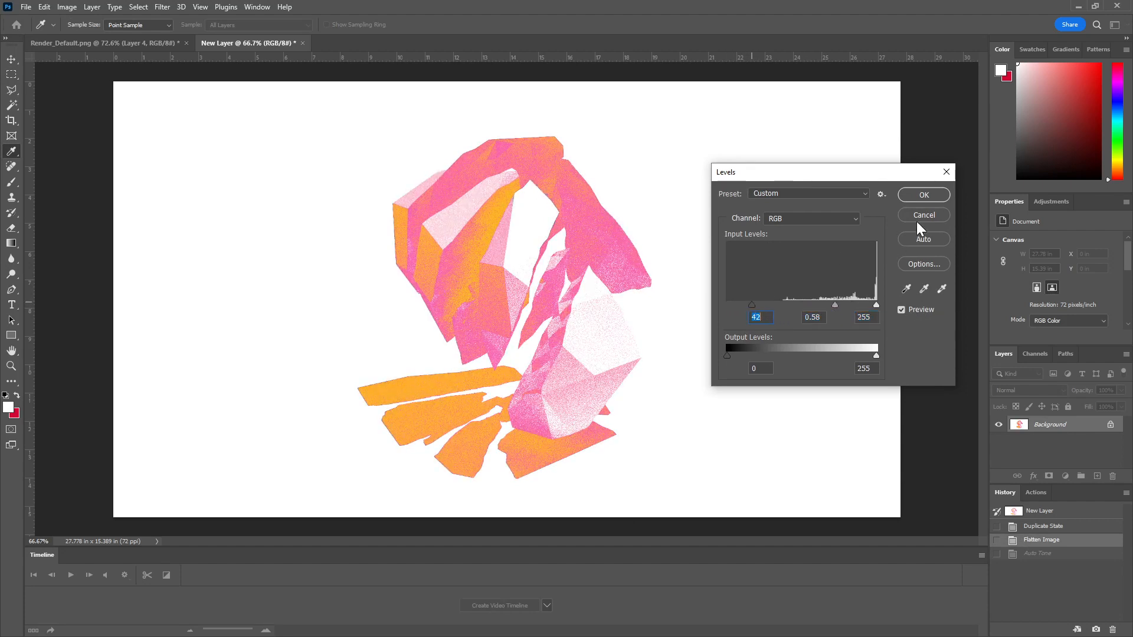
click(924, 194)
Step: Copy the whole flattened canvas and paste it into Layer 4 of Render_Default.png
key(ctrl+a)
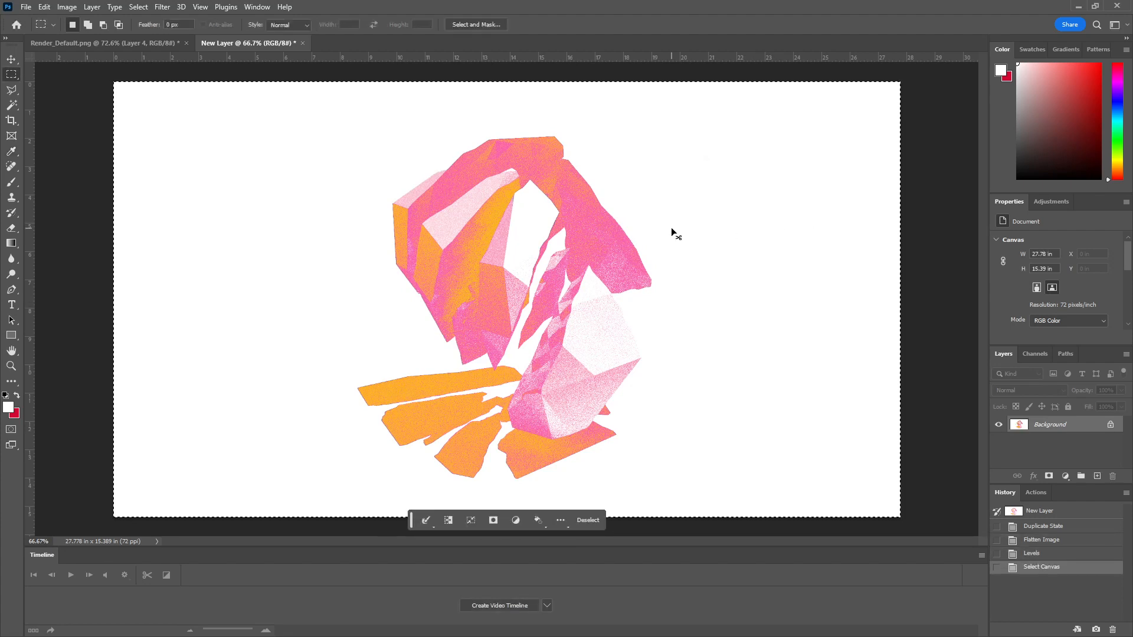
click(144, 42)
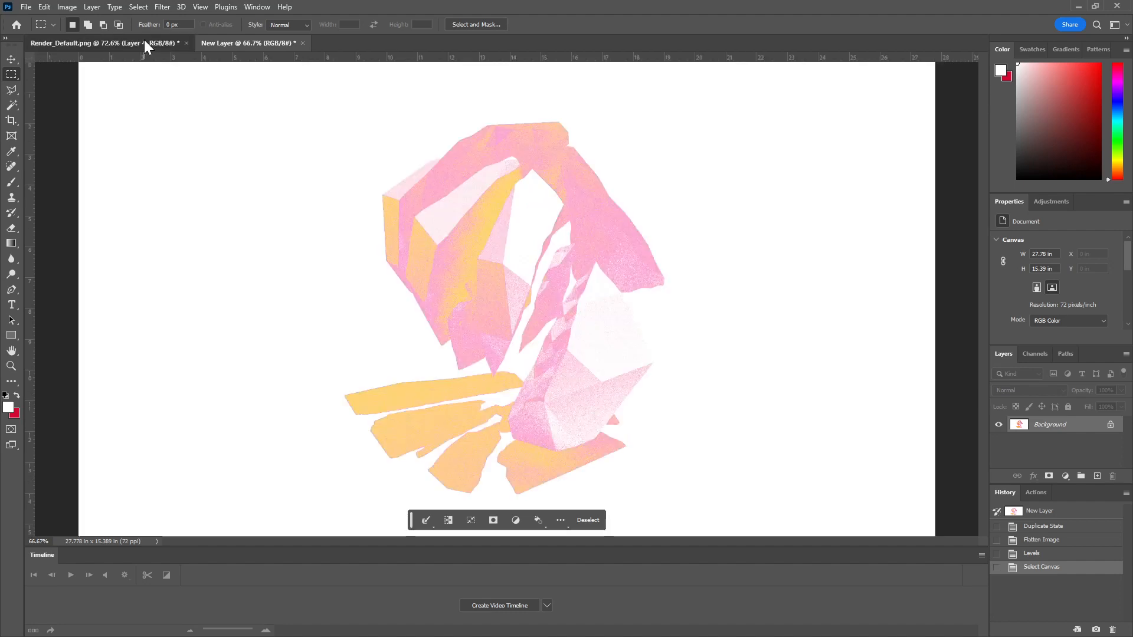
key(ctrl+v)
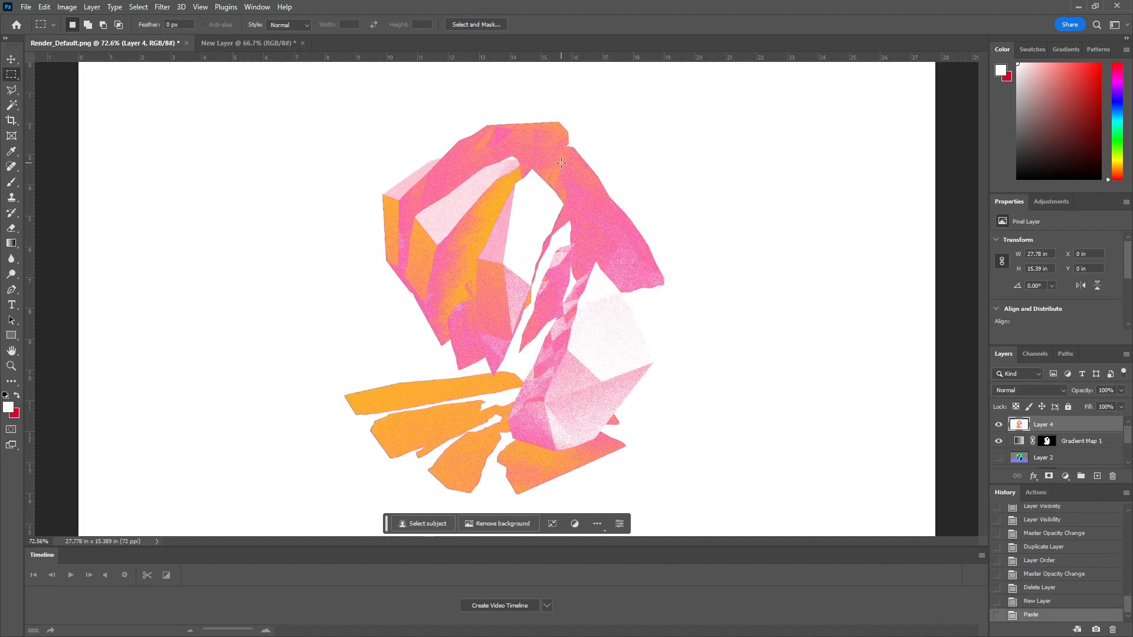
Step: Hide Gradient Map 1 and compare the artwork with Layer 4 switched off and on
click(997, 441)
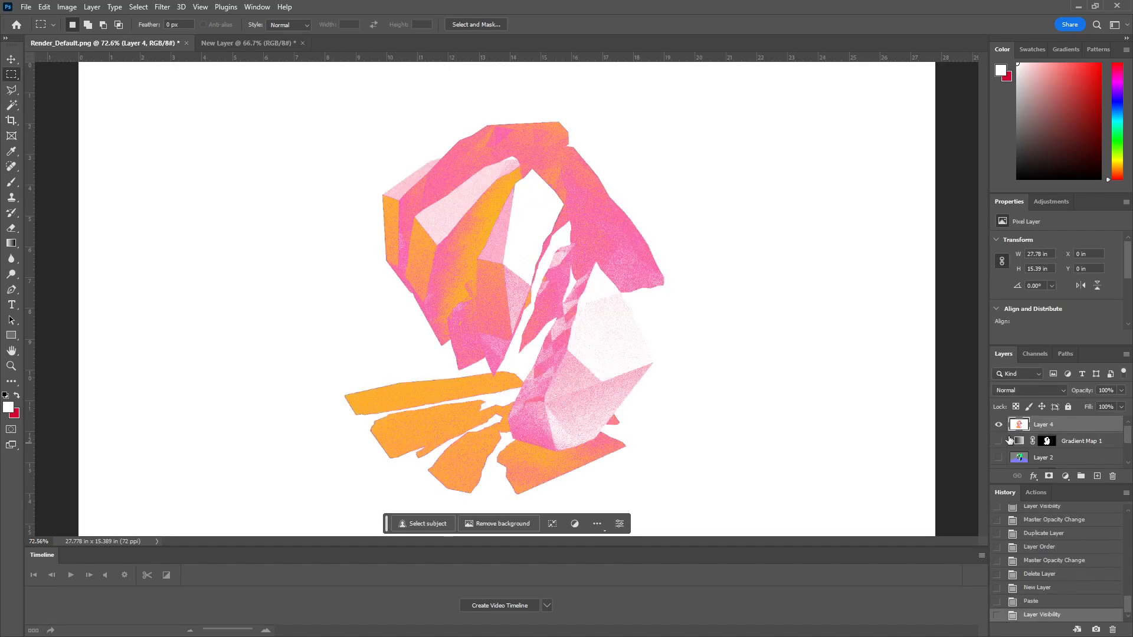
scroll(1038, 452, down, 2)
scroll(1044, 455, up, 2)
click(999, 425)
click(998, 425)
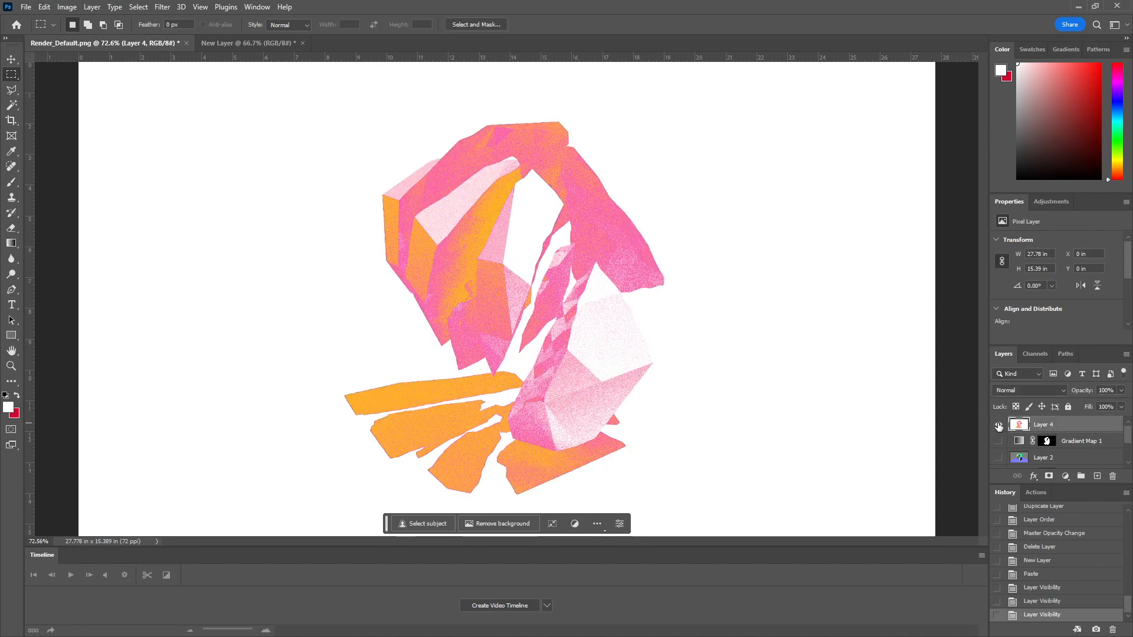
Step: Try changing Layer 4's opacity and cycling its blending modes, including Darker Color, and restore Normal at 100%
click(1121, 390)
mouse_move(1123, 403)
mouse_down()
mouse_move(1065, 407)
mouse_move(1121, 399)
mouse_up()
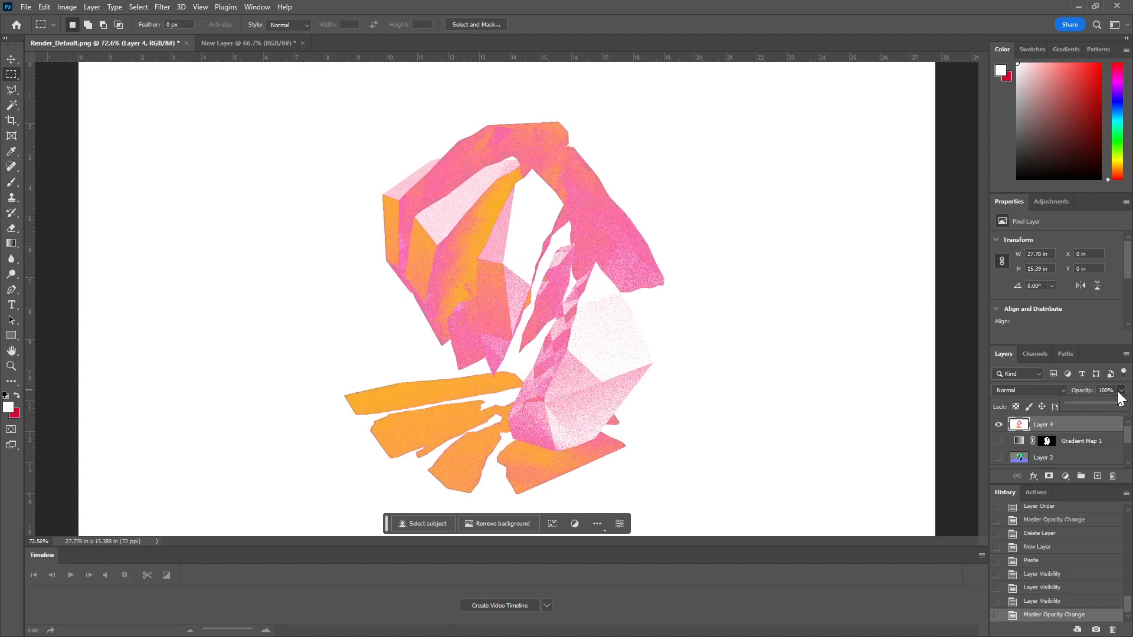
click(999, 390)
click(1024, 353)
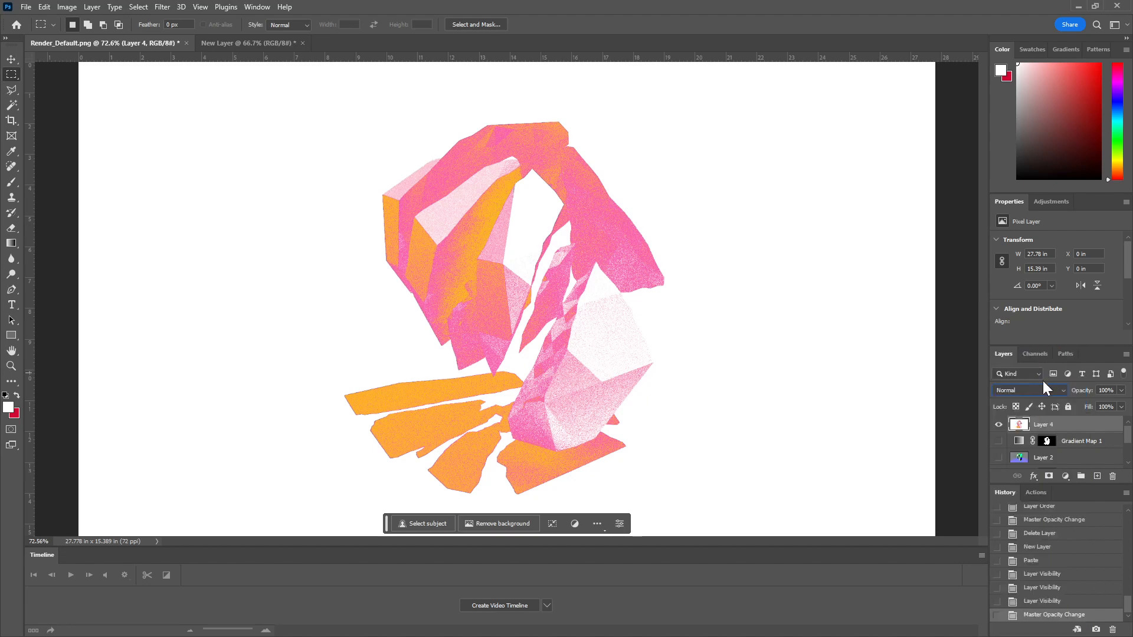
scroll(1031, 392, down, 6)
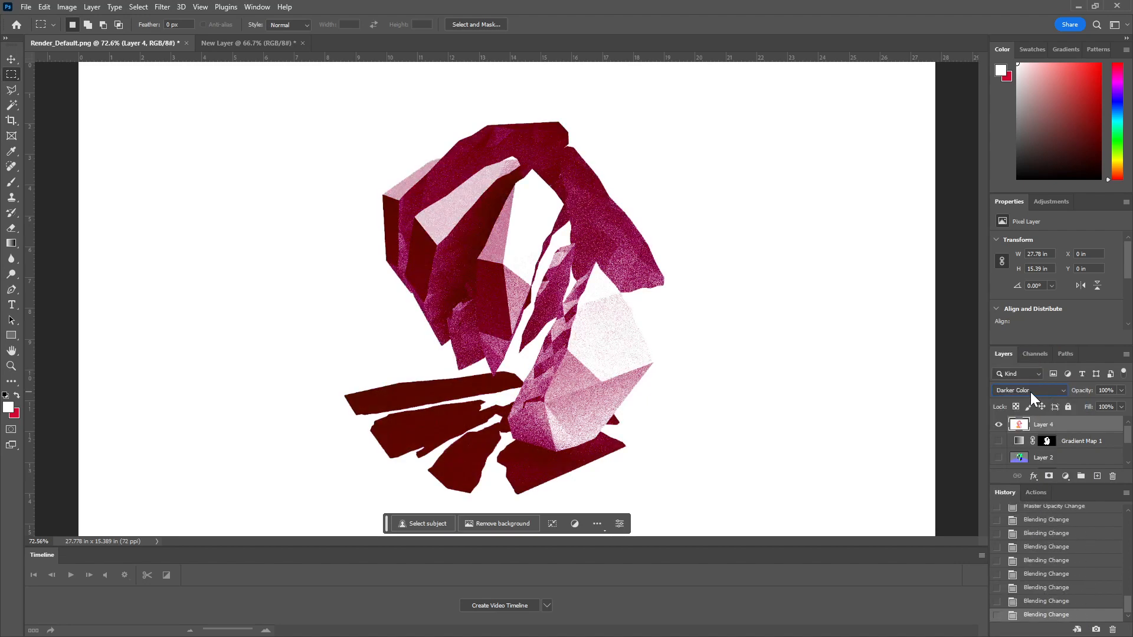
scroll(1030, 392, down, 4)
scroll(1031, 392, up, 5)
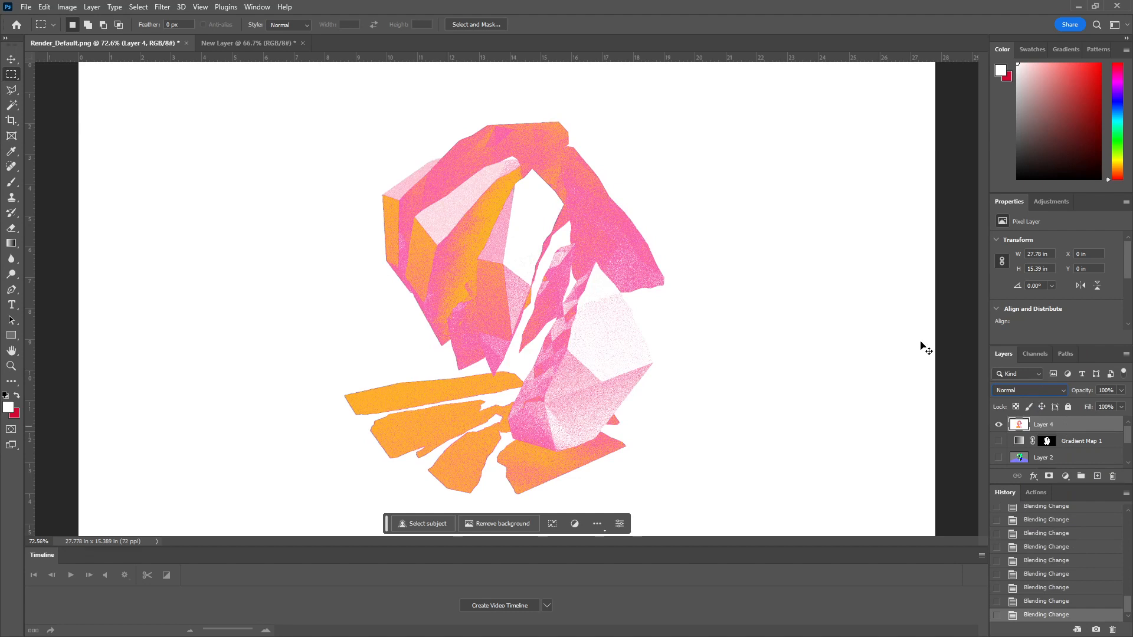
Step: Apply Hue/Saturation to Layer 4 with hue +22 and saturation +15
key(ctrl+u)
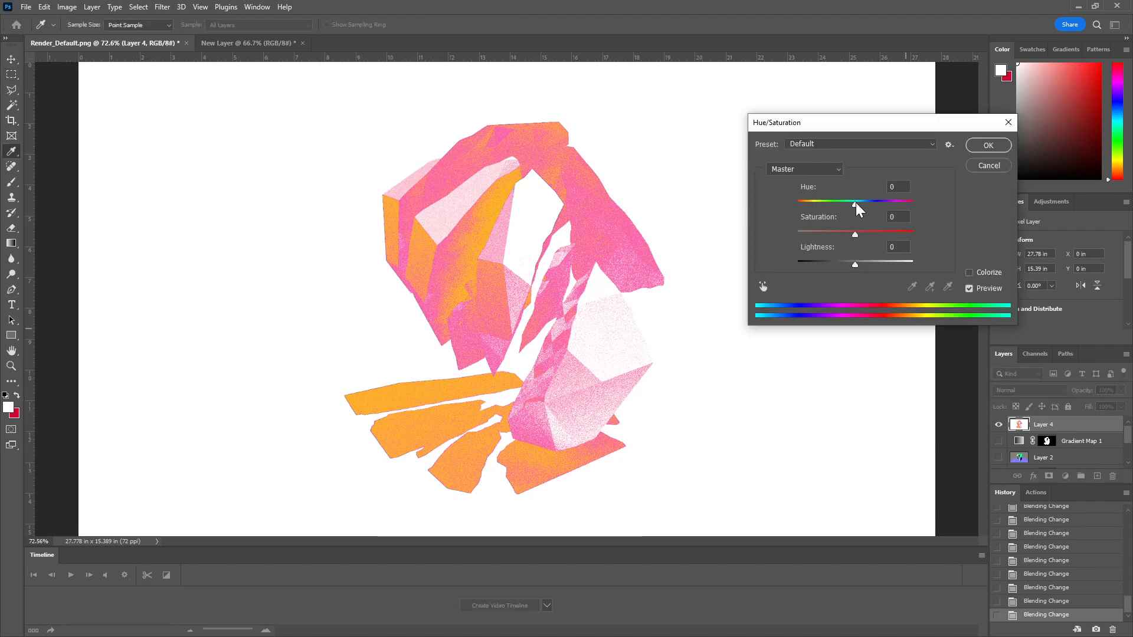
drag(855, 203, 880, 232)
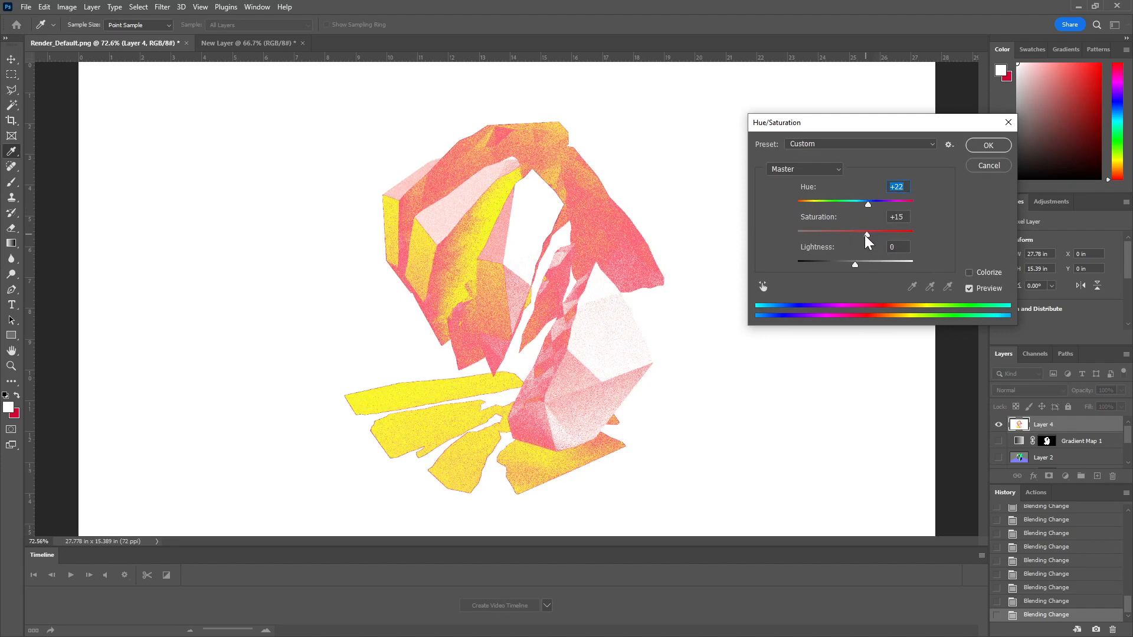
click(987, 145)
key(m)
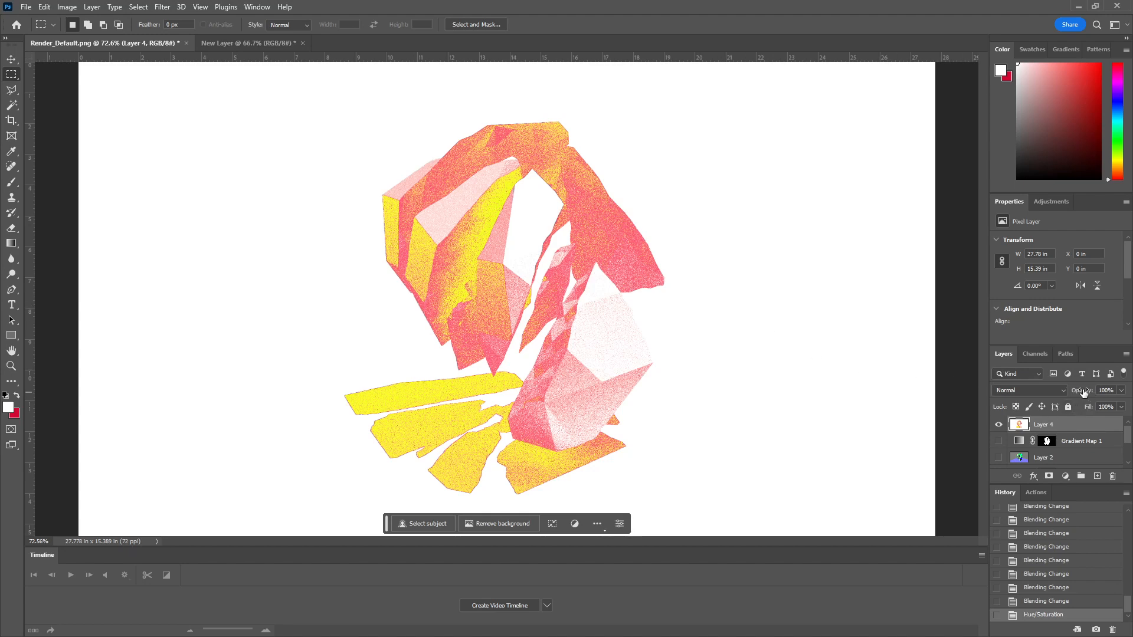
Step: Preview other blending modes on the recoloured Layer 4, including Exclusion, and keep Normal
right_click(1053, 428)
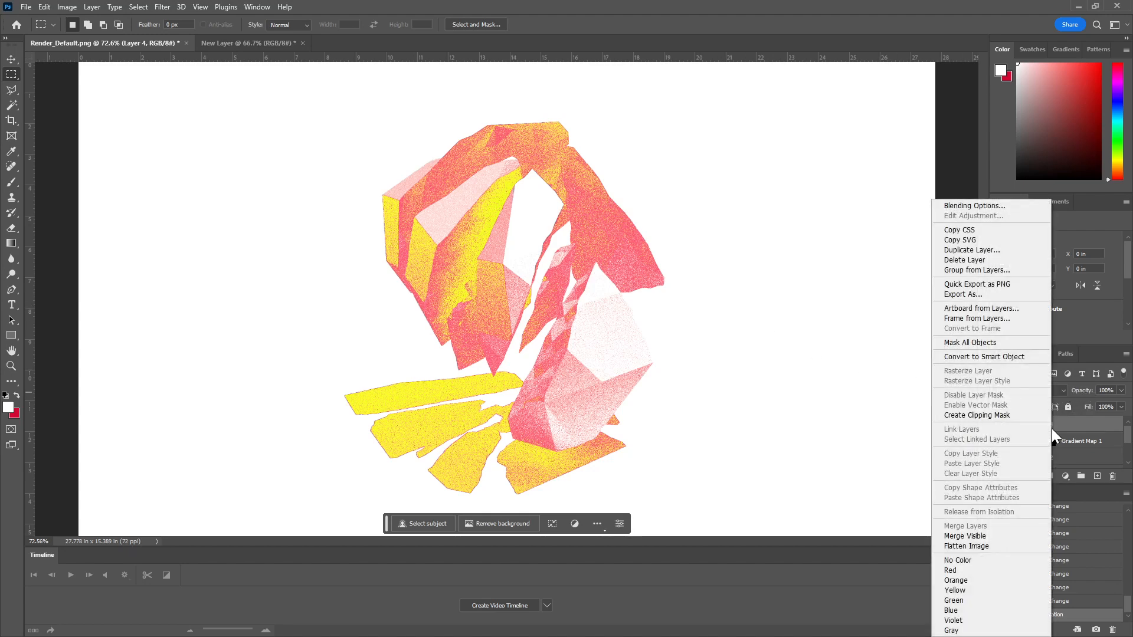
click(1084, 391)
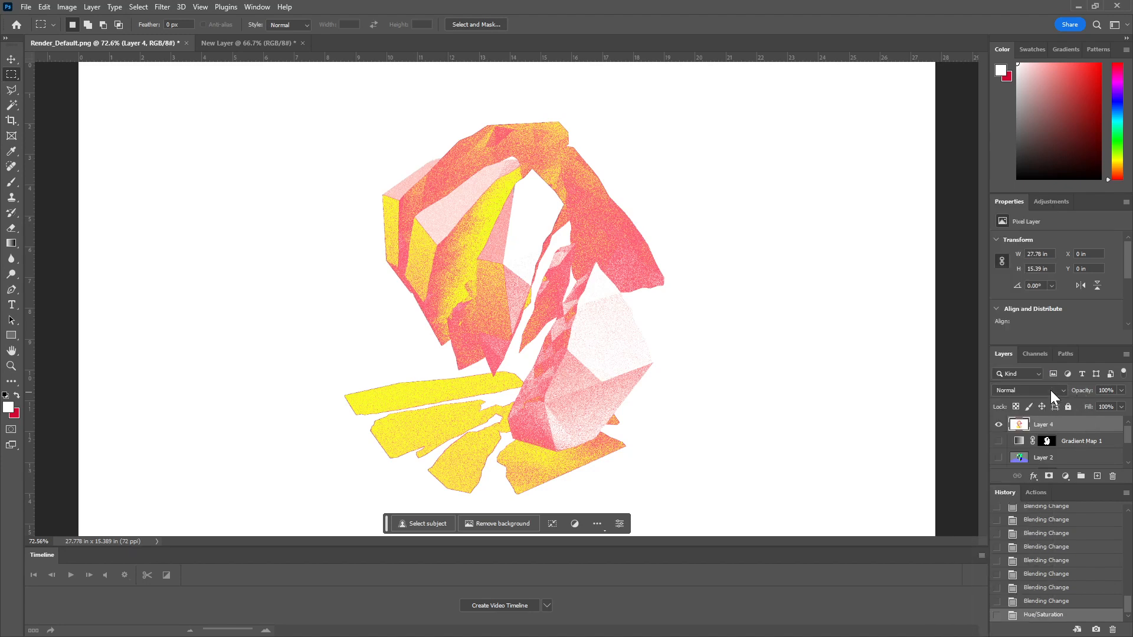
click(1053, 391)
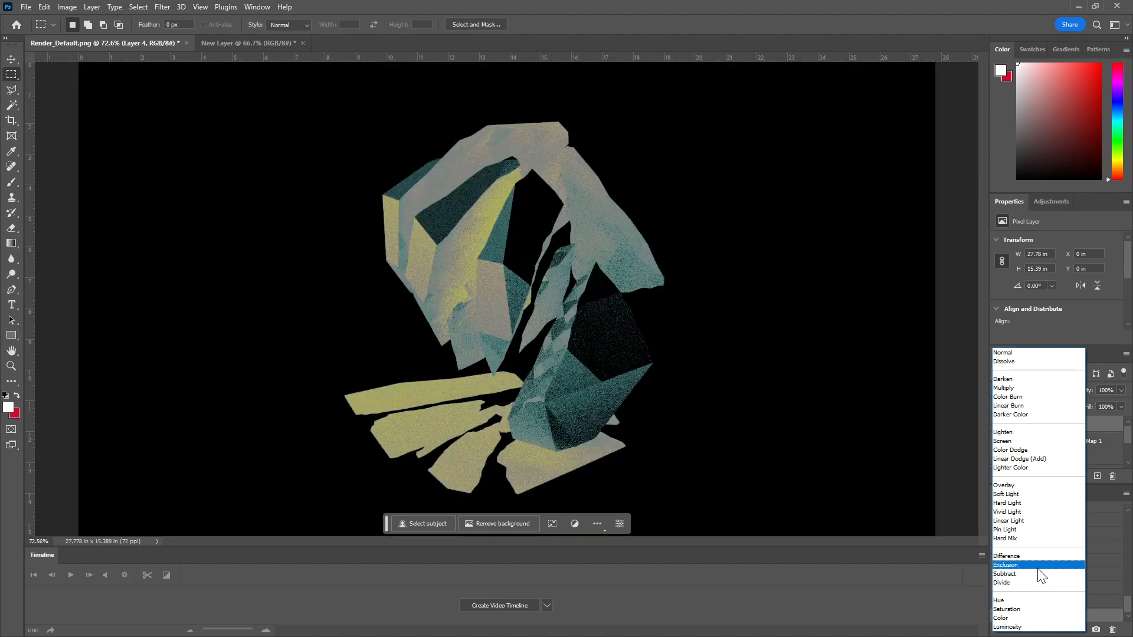
key(Escape)
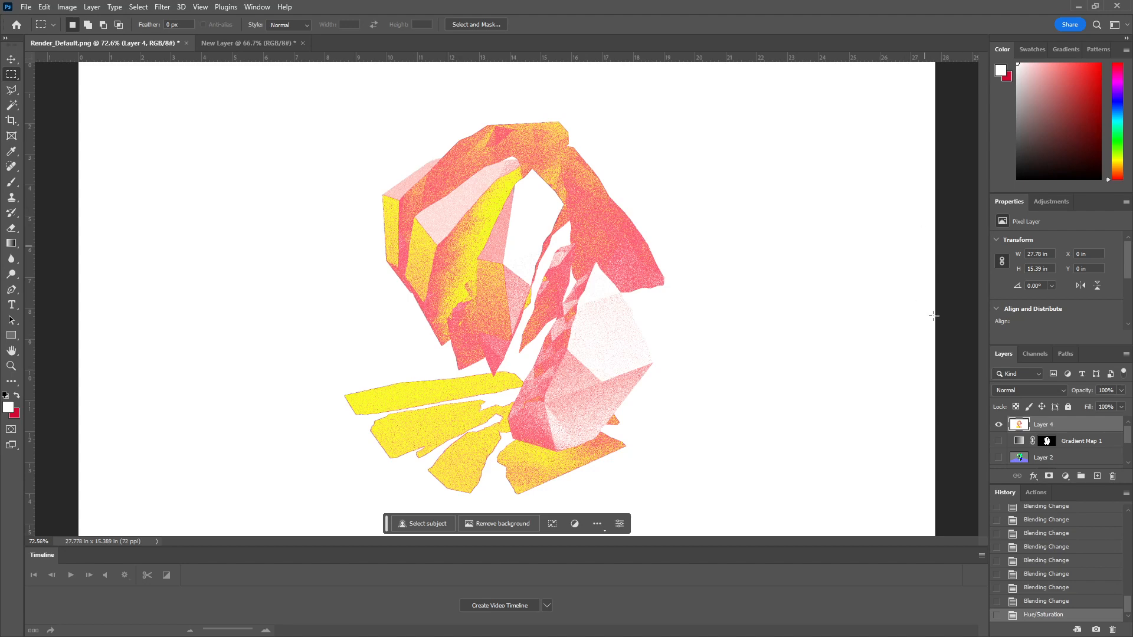
Step: Try Layer 2 above Layer 4 with blending modes such as Lighten and Soft Light, and delete Layer 2
click(997, 461)
drag(1051, 463, 1052, 422)
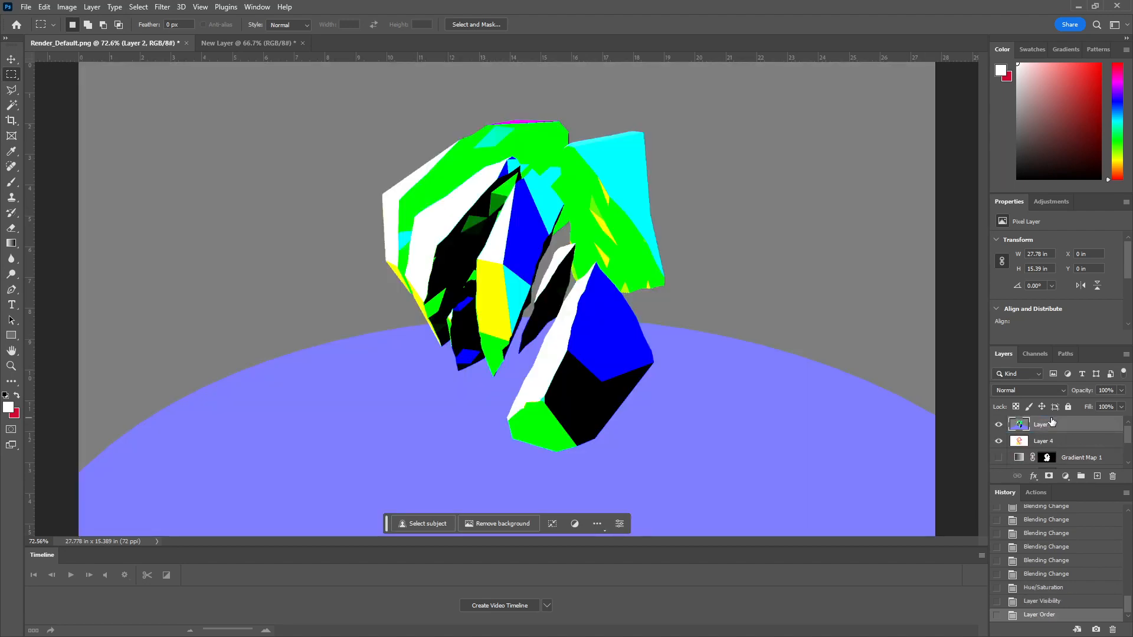
click(1036, 389)
click(1029, 369)
scroll(1028, 391, down, 5)
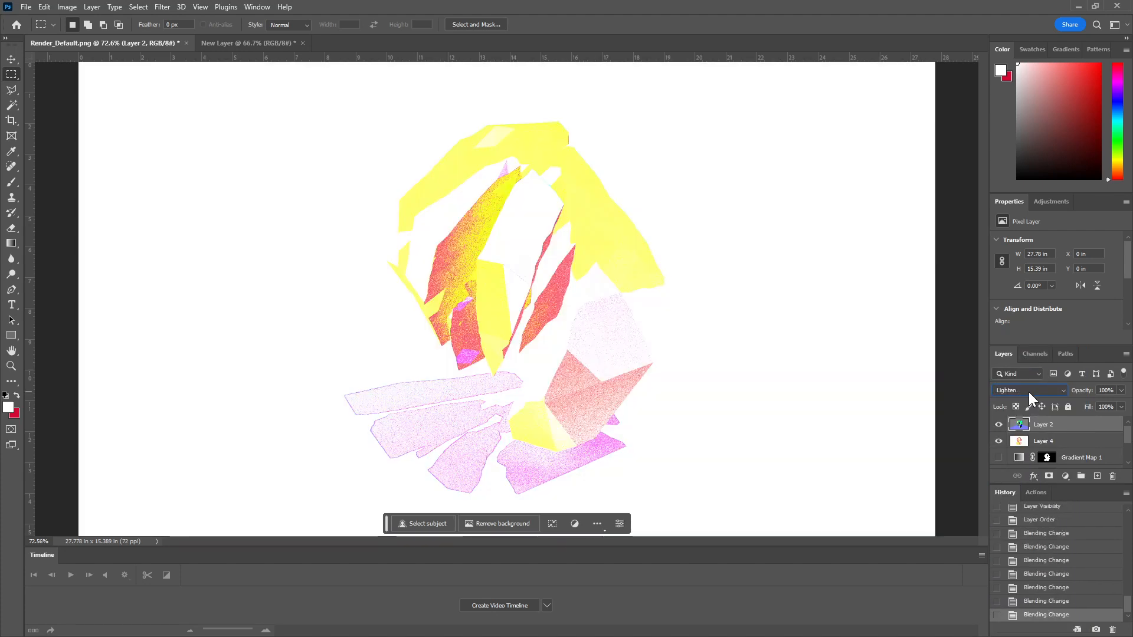
scroll(1029, 392, down, 5)
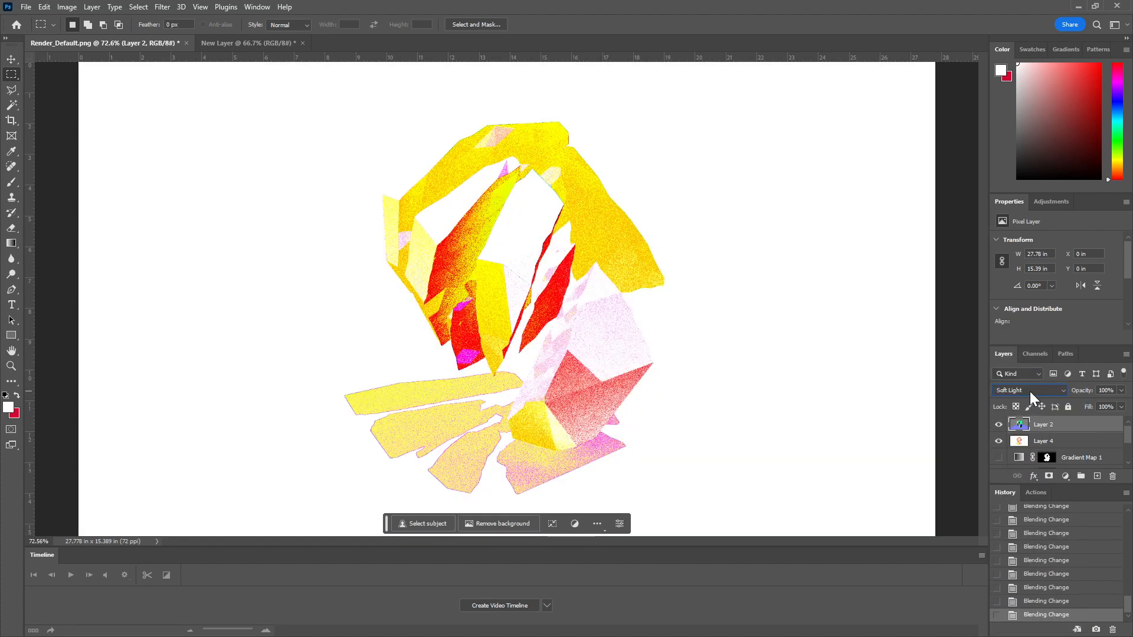
drag(1031, 428, 1113, 477)
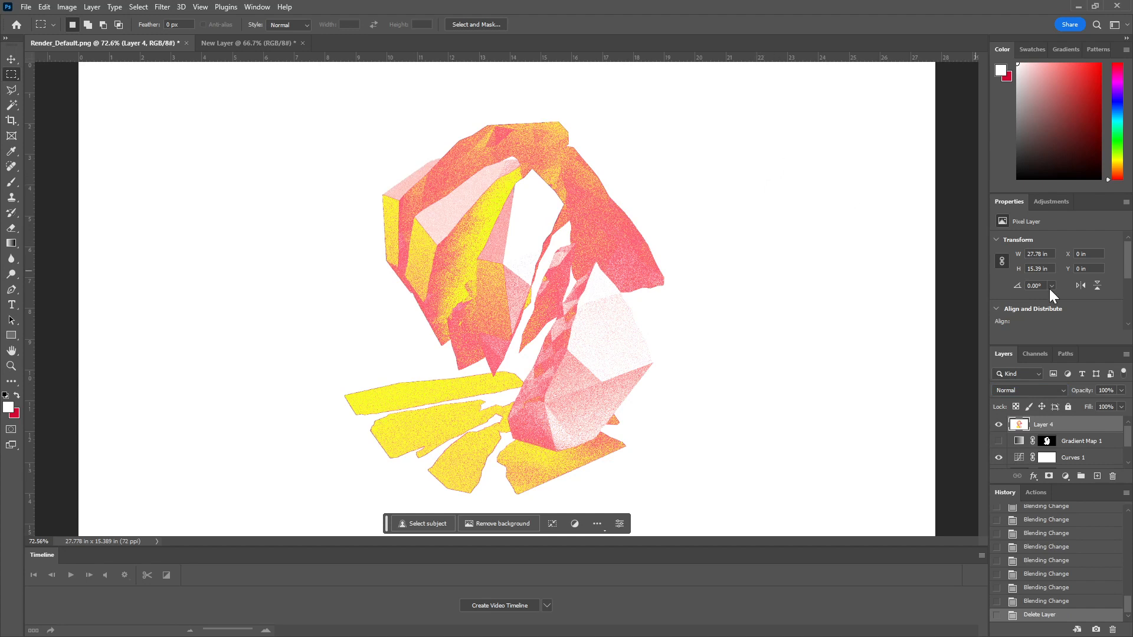
Step: Add a Curves adjustment layer above Layer 4 and bend the RGB curve into an S shape with darker shadows
click(1057, 202)
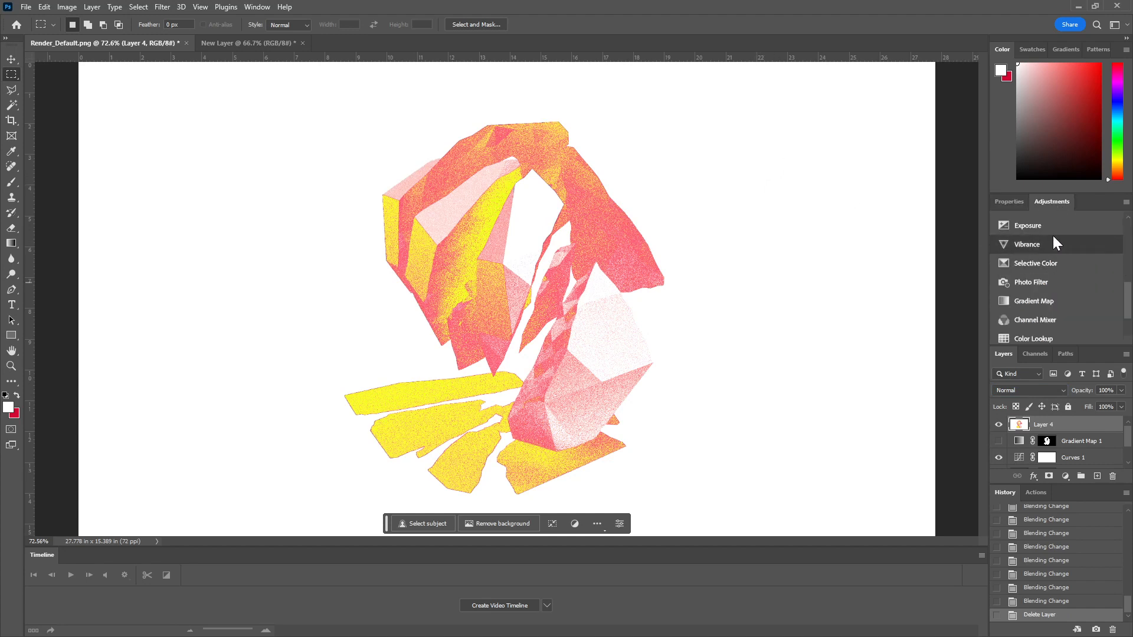
scroll(1050, 306, down, 3)
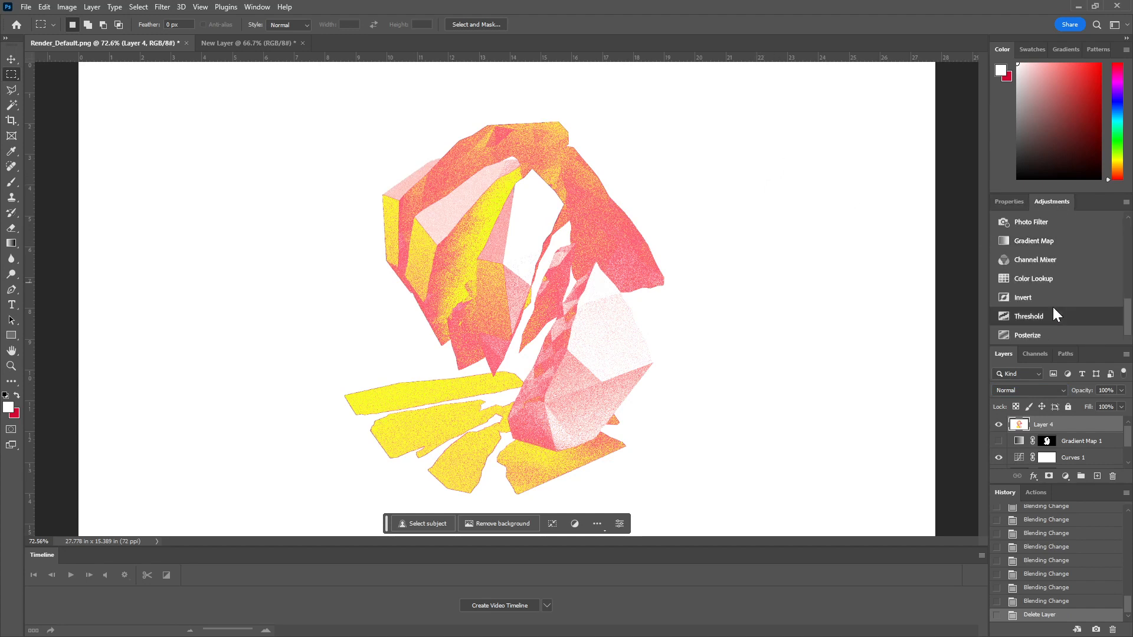
scroll(1045, 331, up, 3)
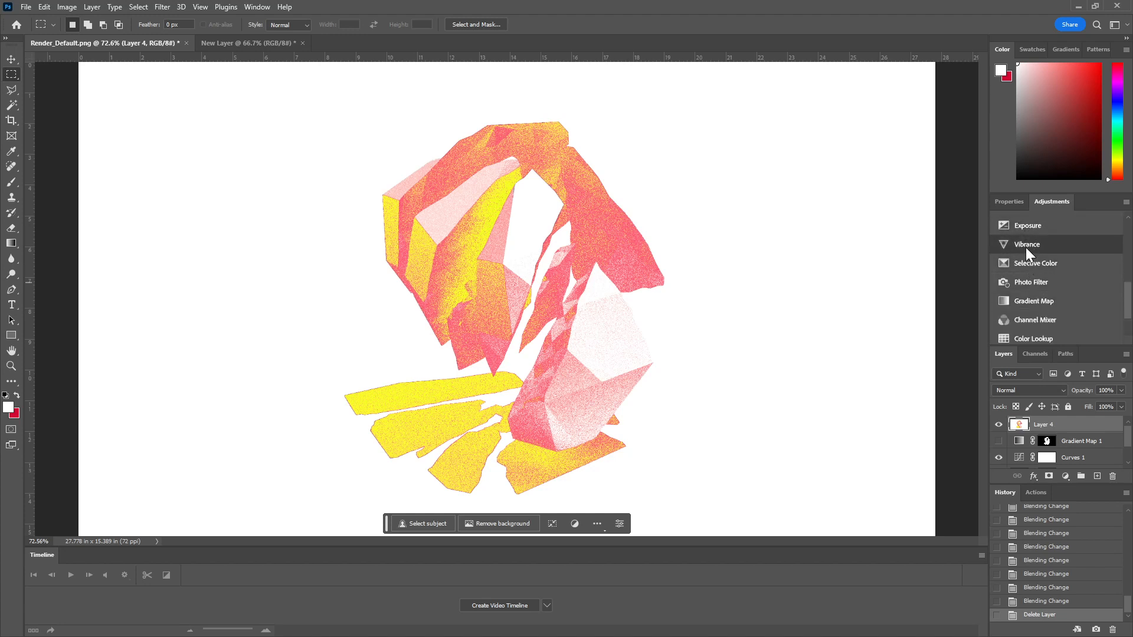
scroll(1039, 276, up, 5)
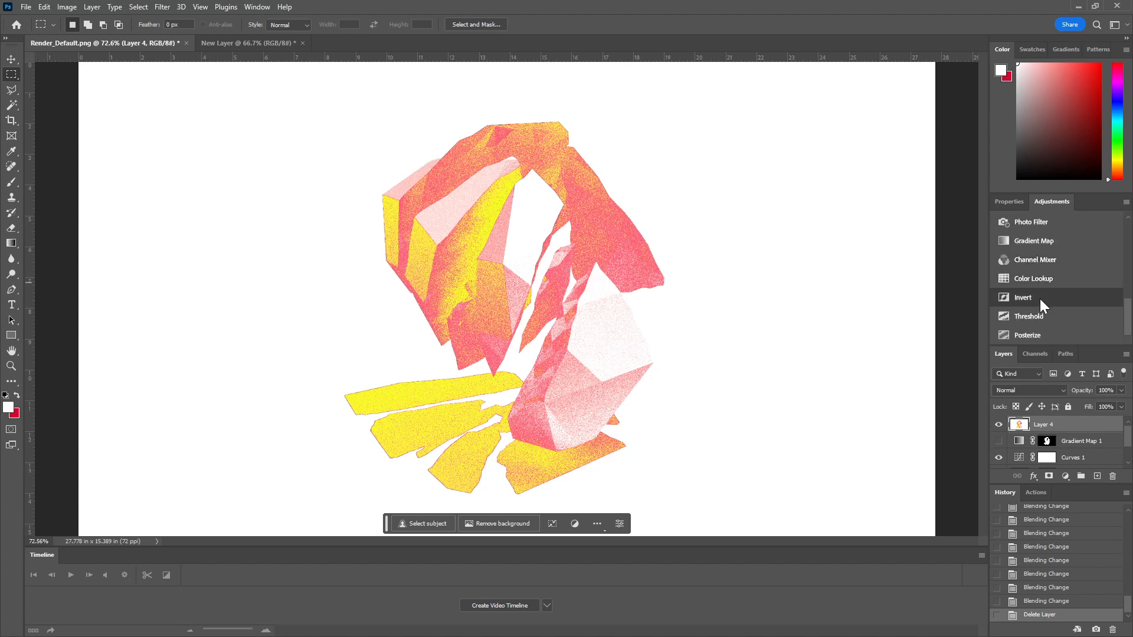
scroll(1040, 274, down, 2)
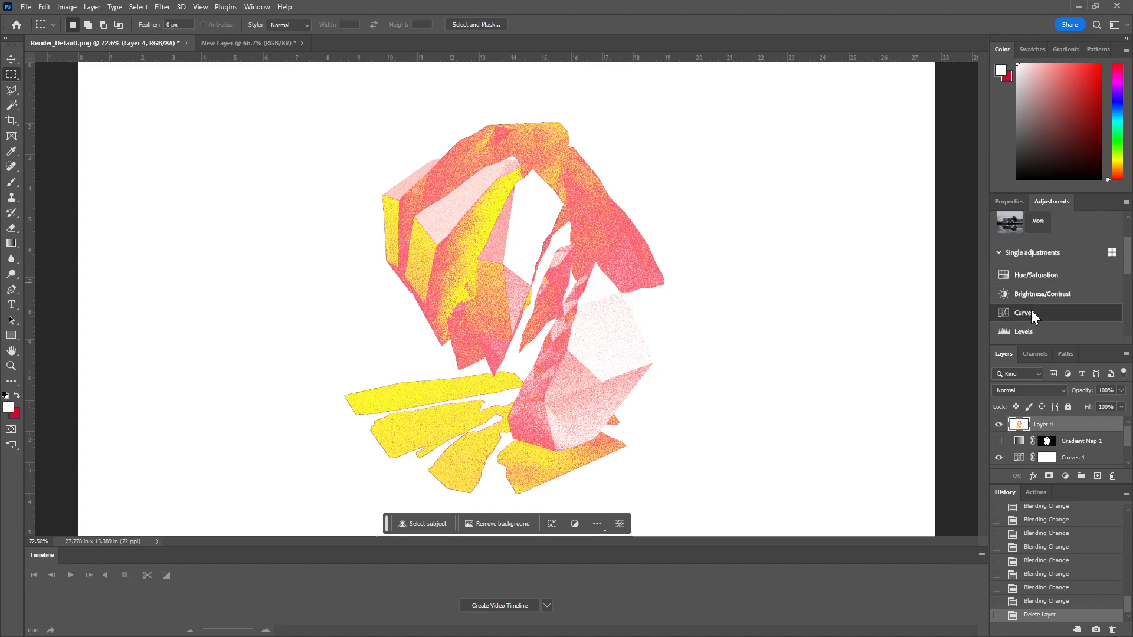
click(1032, 310)
drag(1086, 296, 1062, 317)
scroll(1067, 308, down, 2)
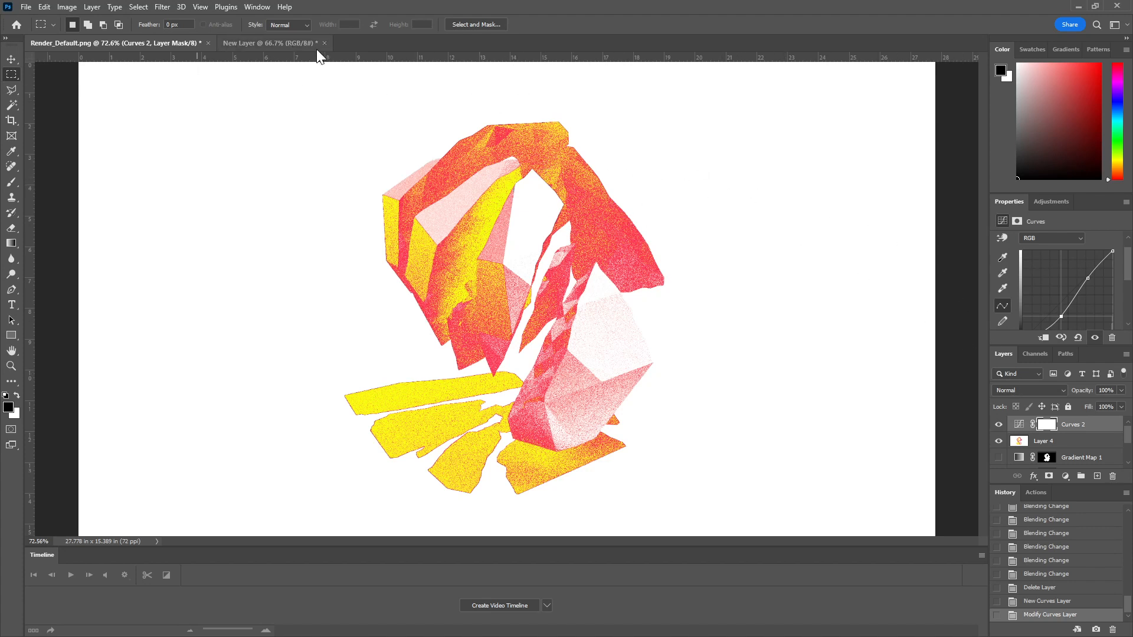
Step: Return to the flattened New Layer document and deselect its canvas
click(292, 41)
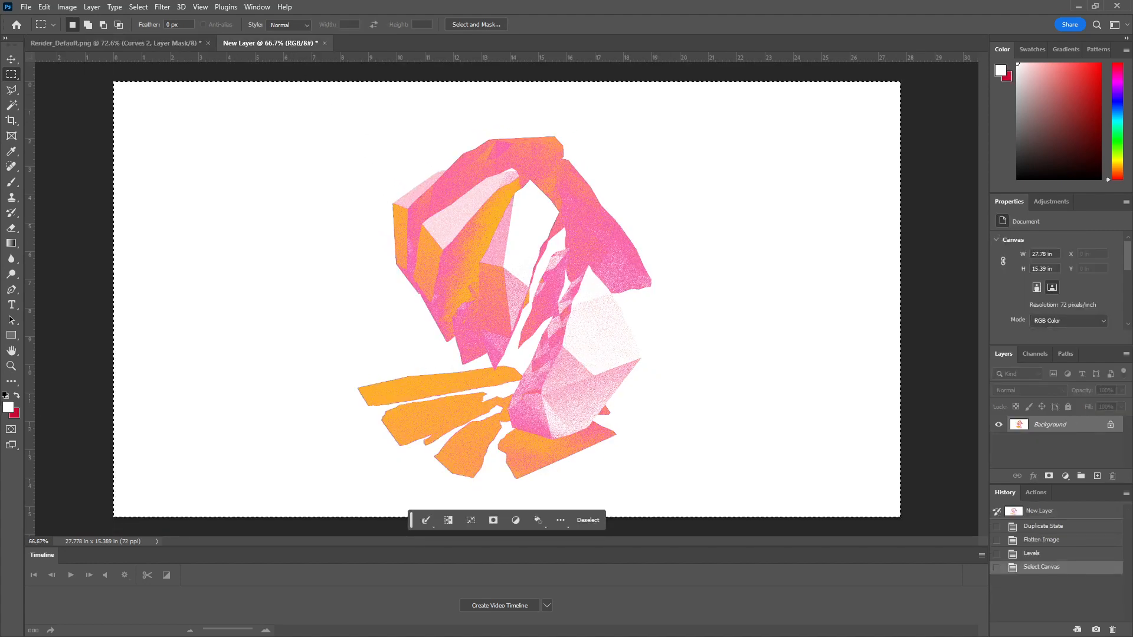
key(ctrl+d)
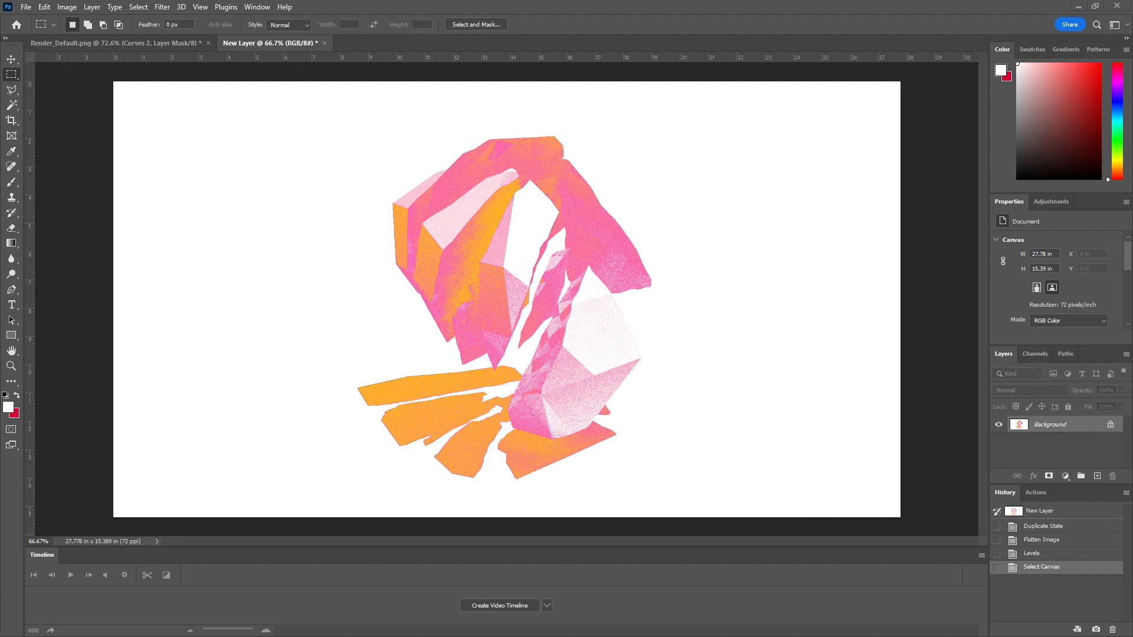
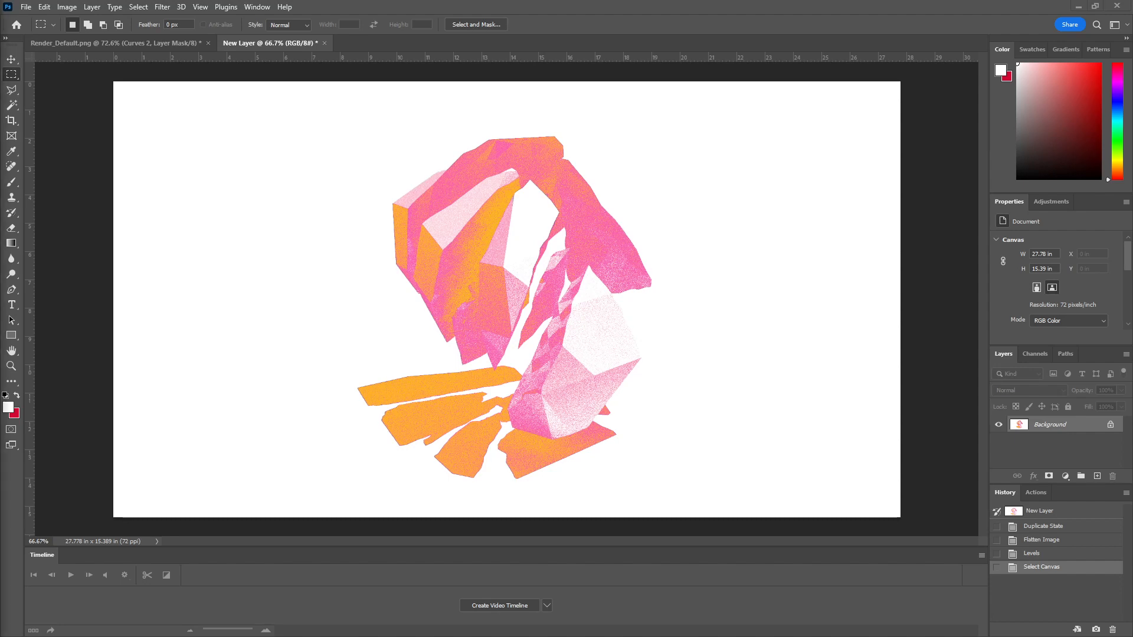
Step: Switch to the other Rhino window and move it into view to look at the example model
key(alt+Tab)
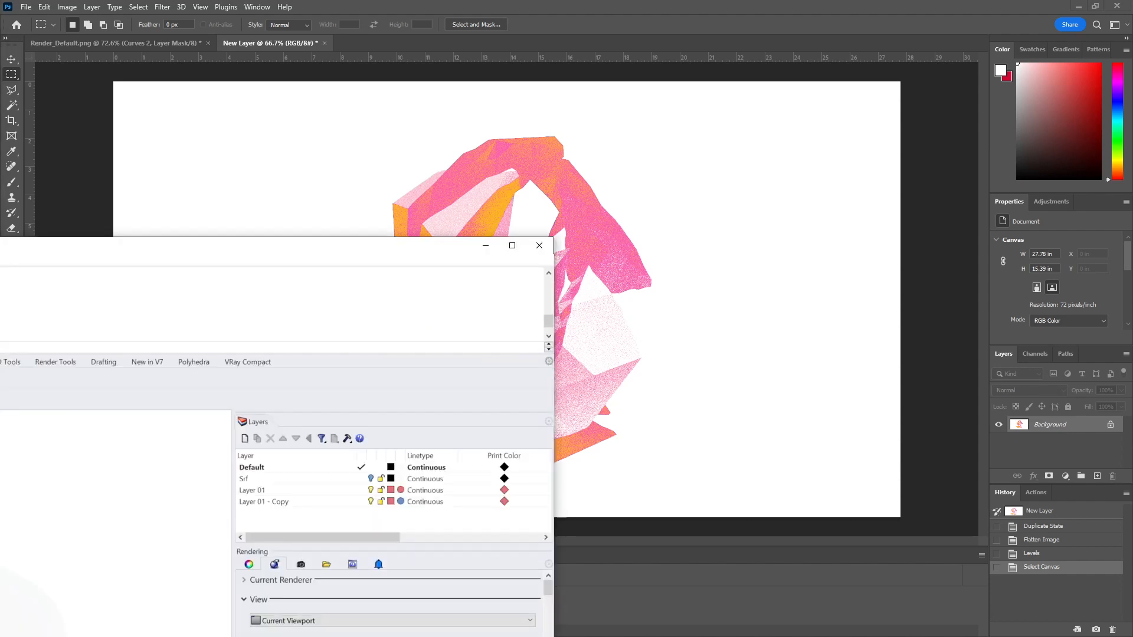
drag(478, 265, 463, 2)
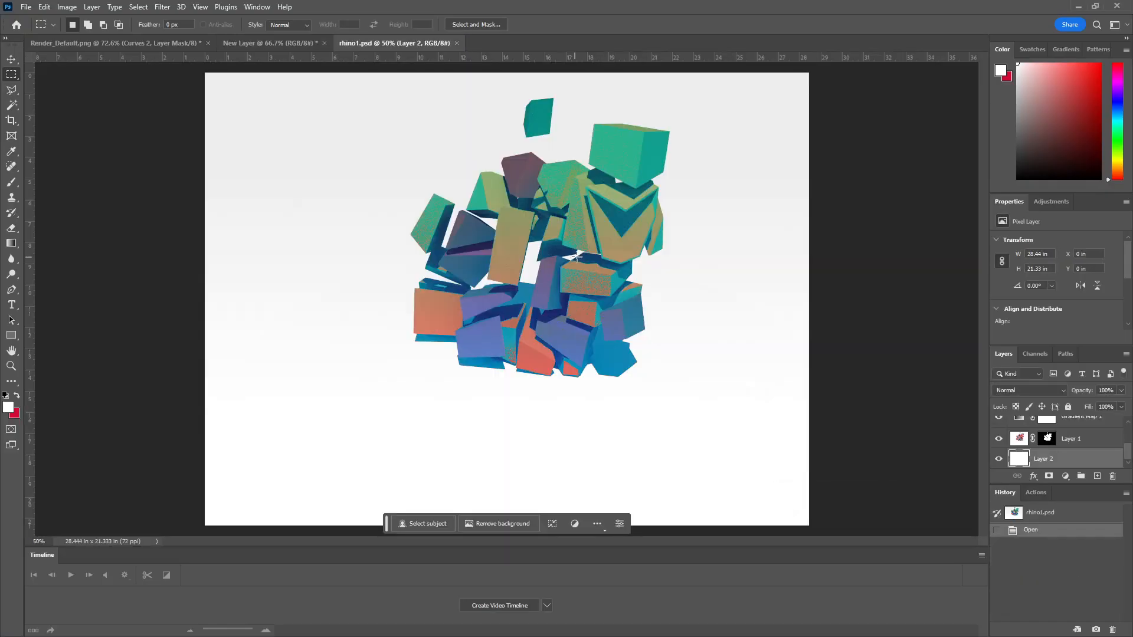
Step: Examine how rhino1.psd is layered by toggling the visibility of Curves 1, Layer 1 copy and Gradient Map 1
scroll(1057, 455, up, 3)
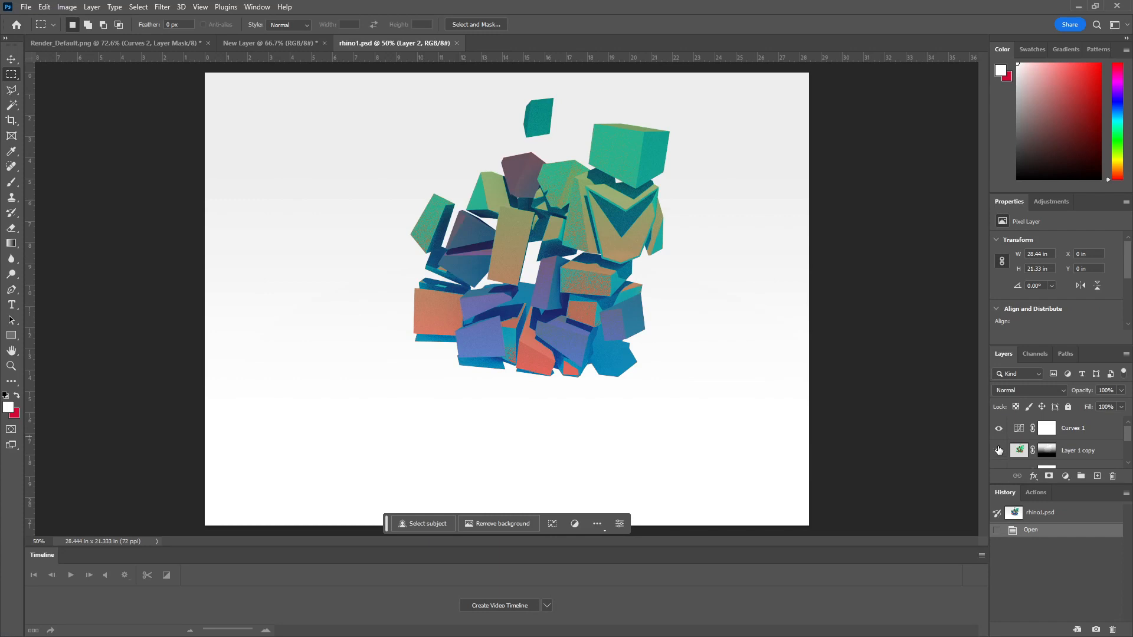
scroll(1013, 447, down, 3)
scroll(998, 442, up, 3)
click(999, 431)
click(999, 450)
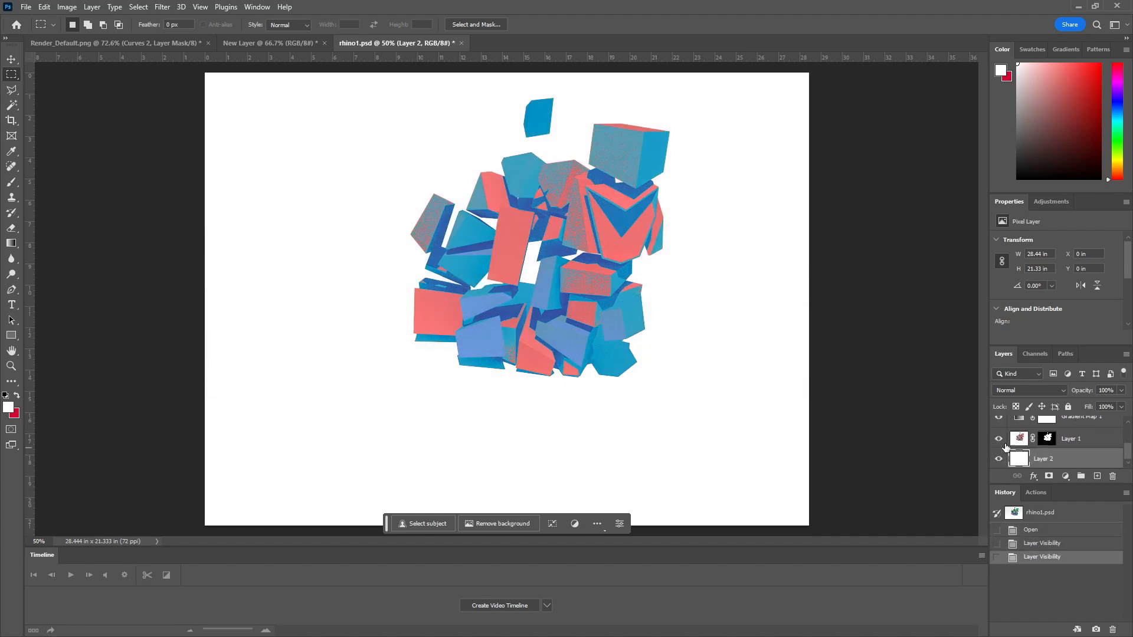
scroll(1002, 436, down, 3)
scroll(1002, 436, up, 1)
click(999, 441)
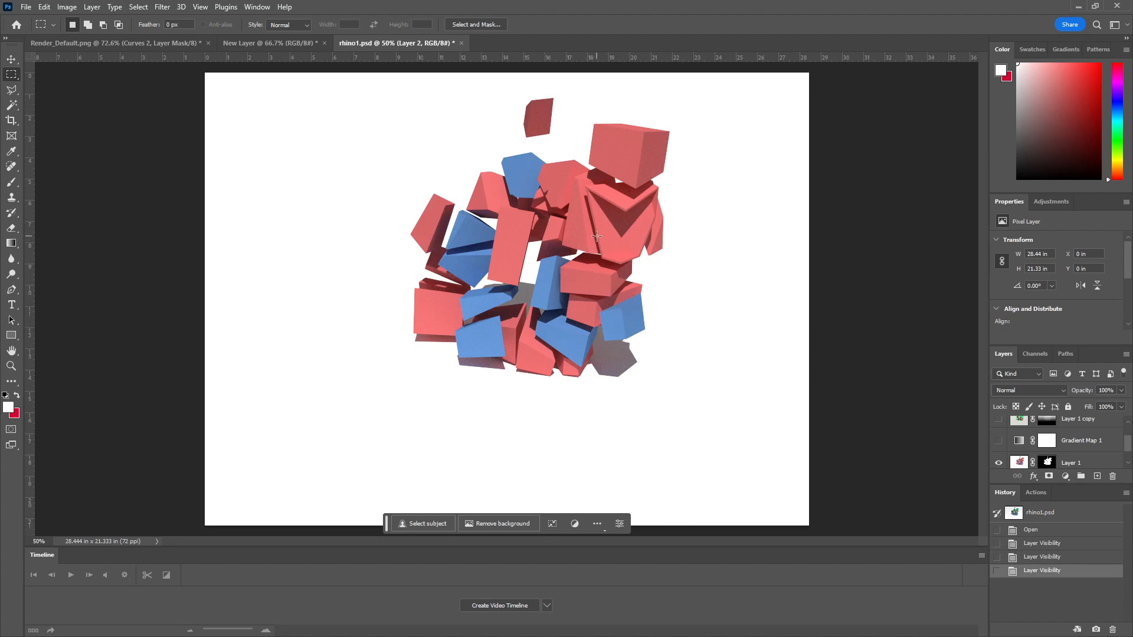
click(998, 443)
click(999, 420)
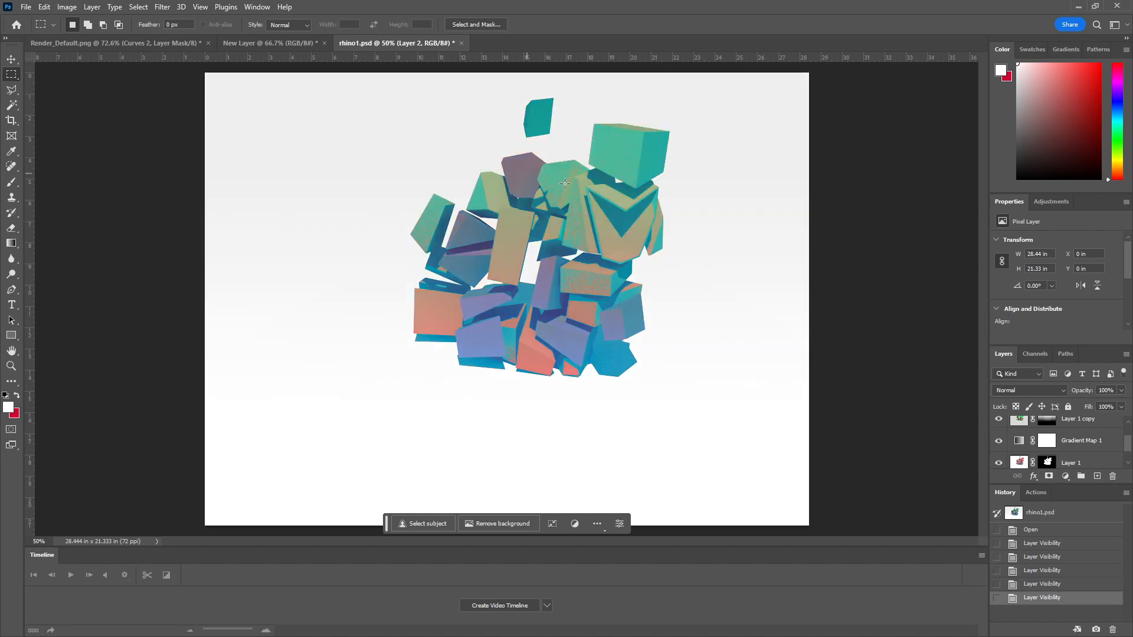
Step: Switch back to the Rhino shard model and close the finished render window
click(1078, 6)
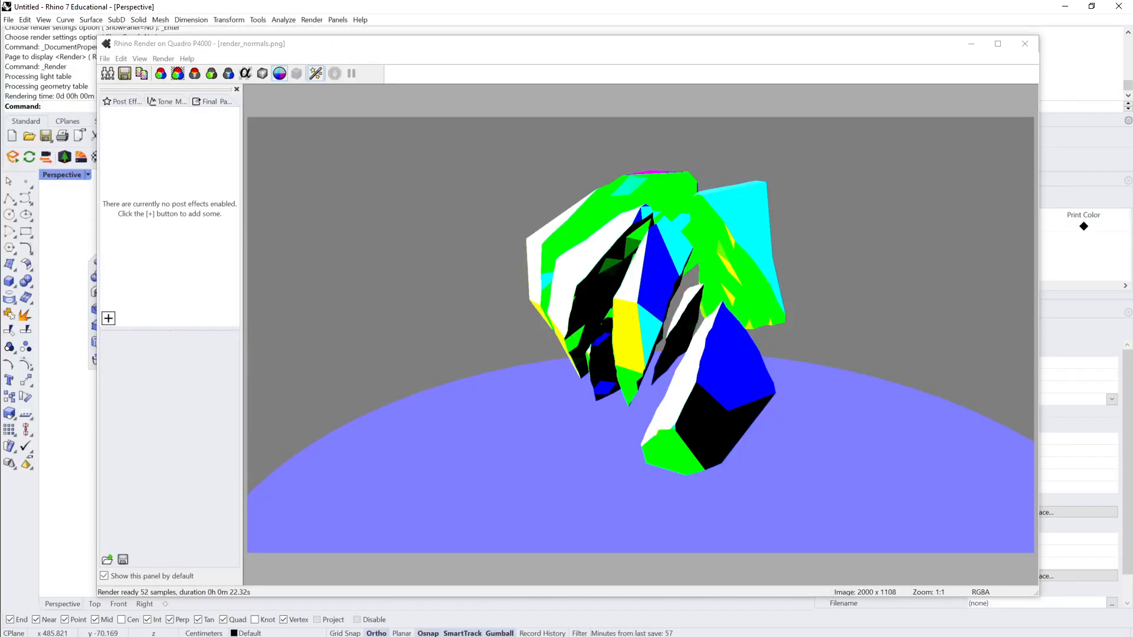
click(1026, 44)
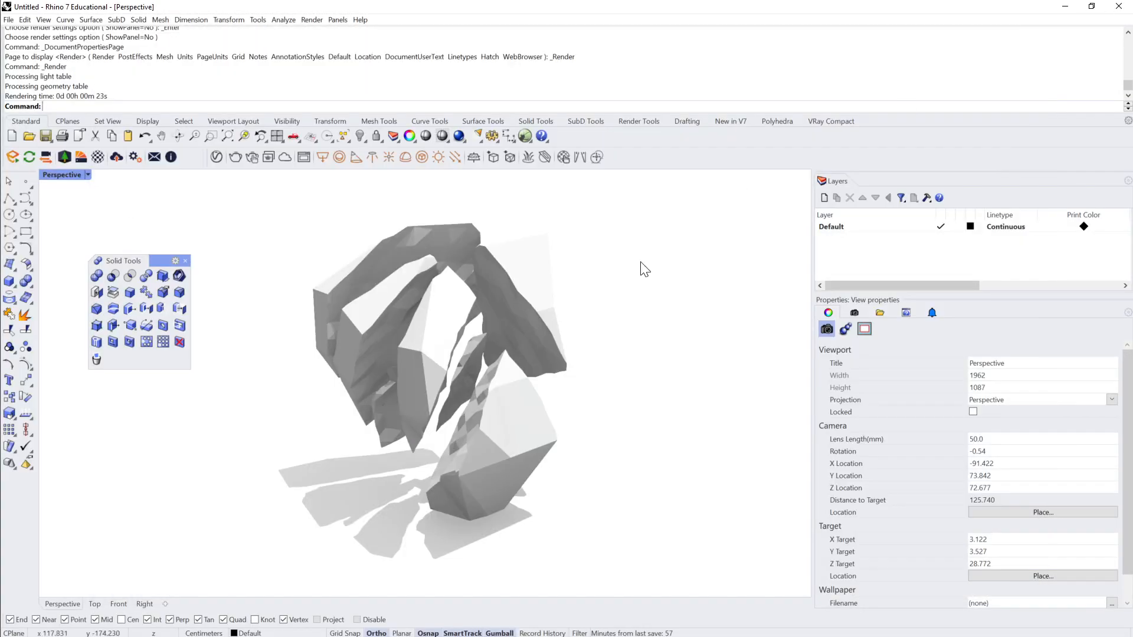
Step: Assign a new Plaster material to the upper shard beside the arched piece
click(544, 271)
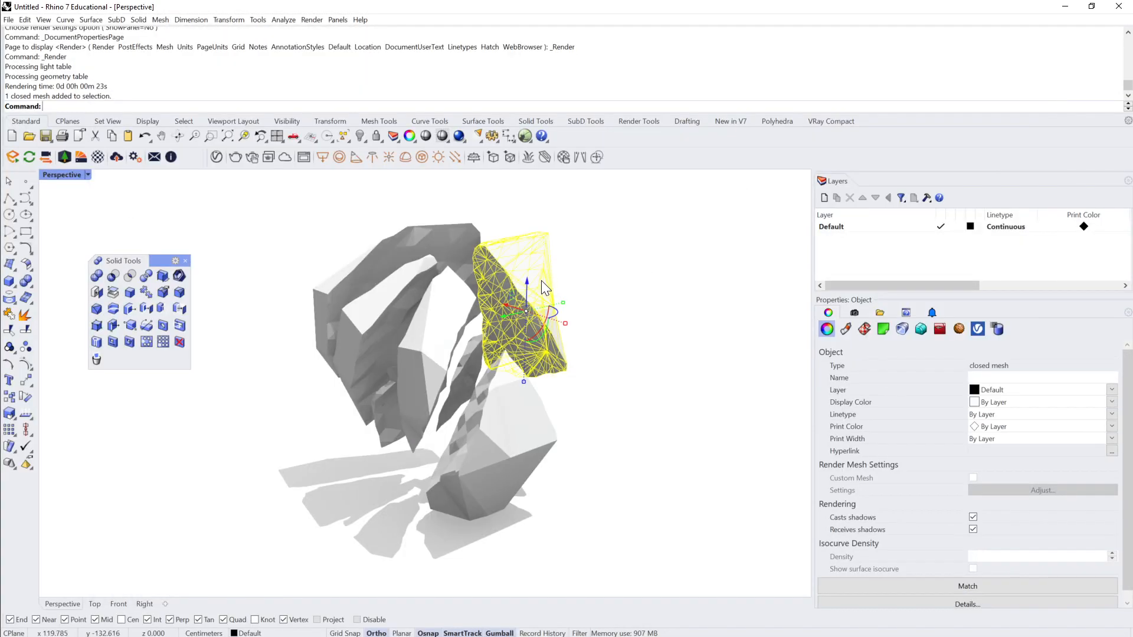
click(855, 314)
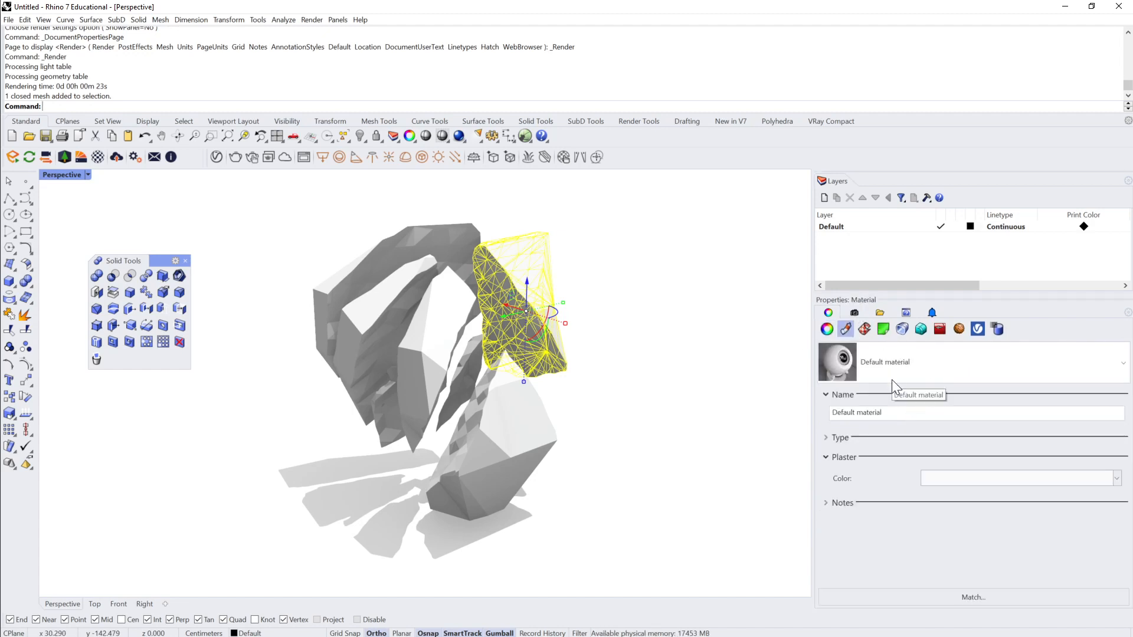
click(937, 413)
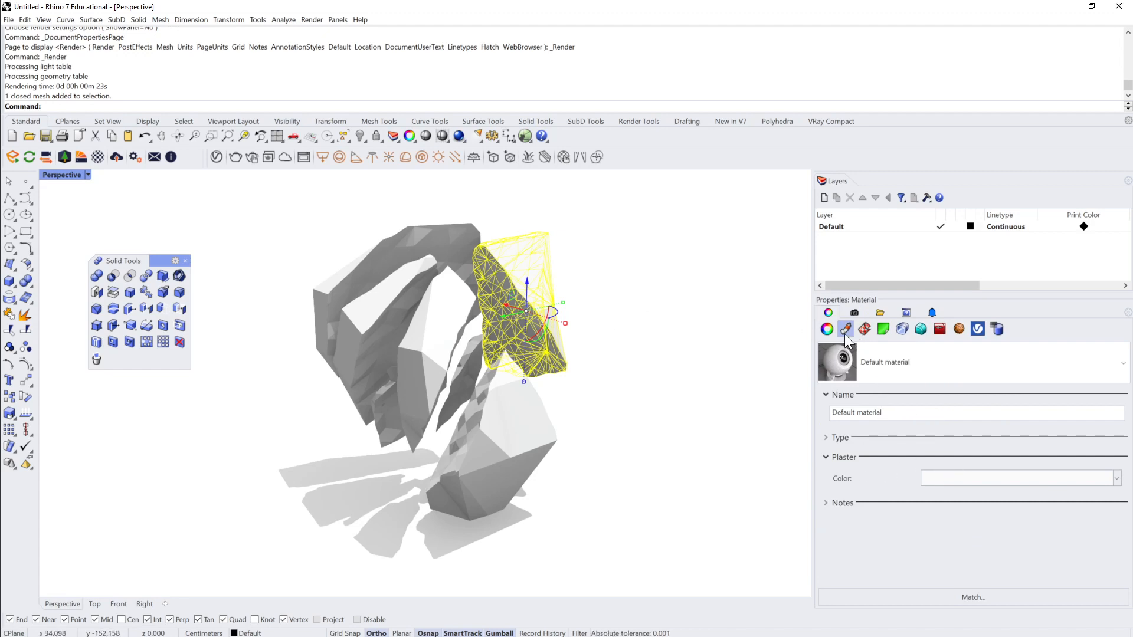
click(1122, 364)
click(988, 415)
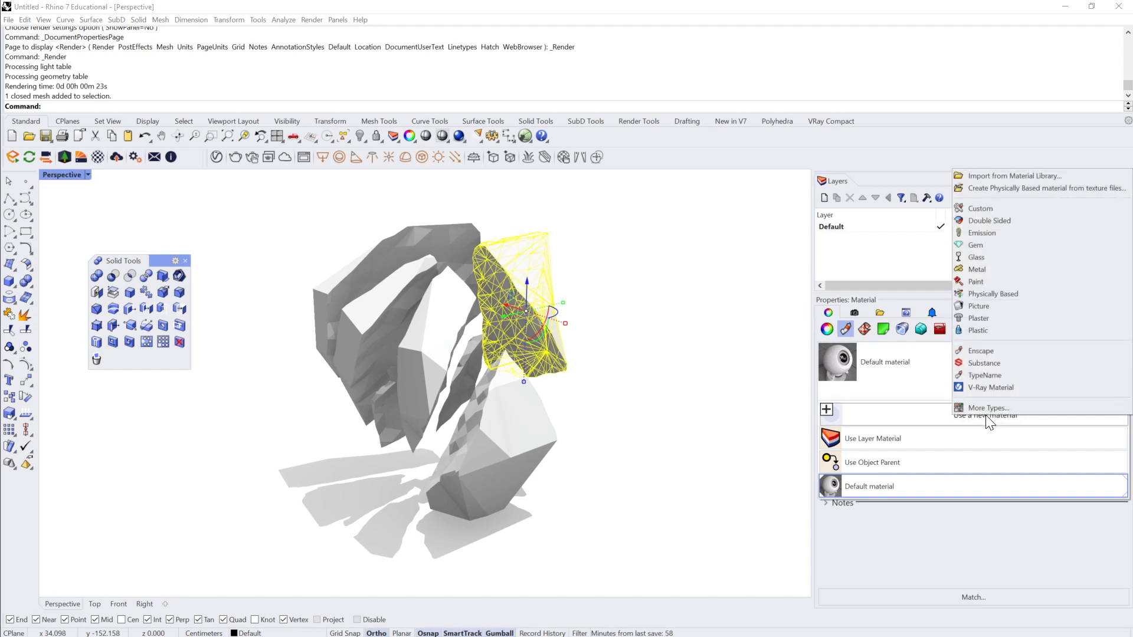
click(991, 317)
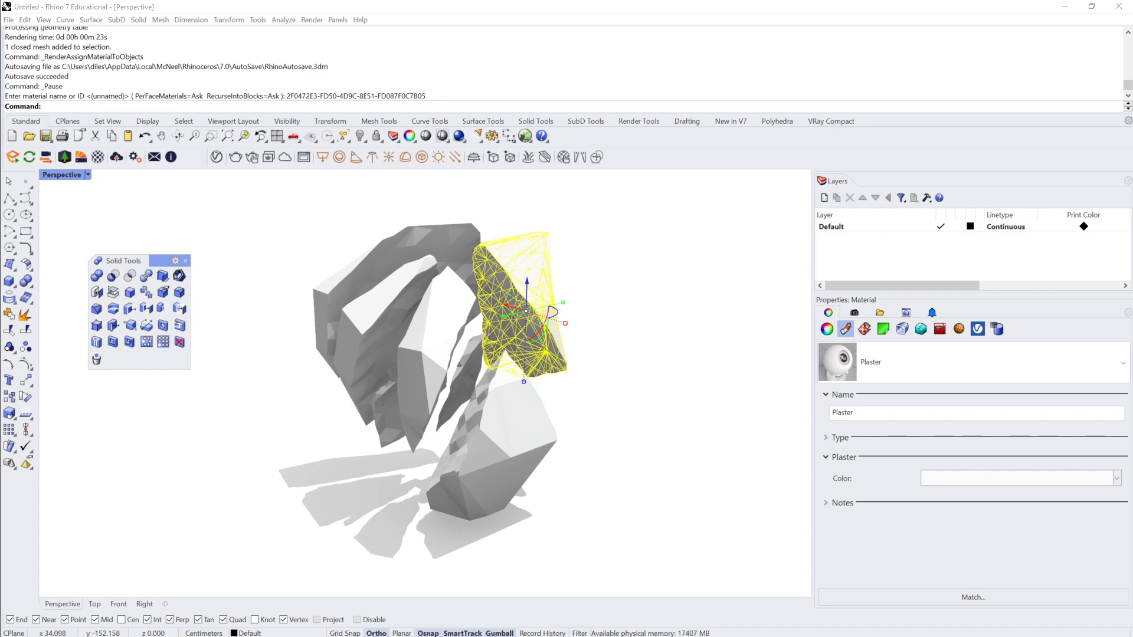
Step: Set the Plaster material's colour to muted purple with hue 295, saturation 26 and value 70, and deselect the shard
drag(442, 234, 445, 179)
click(517, 245)
click(441, 223)
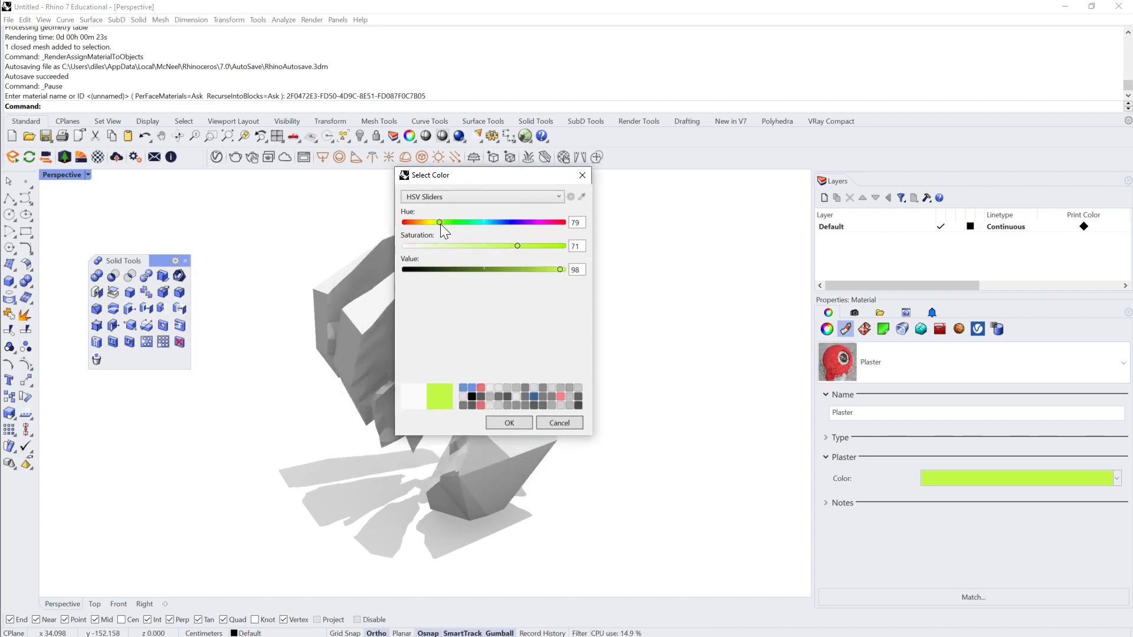
click(478, 269)
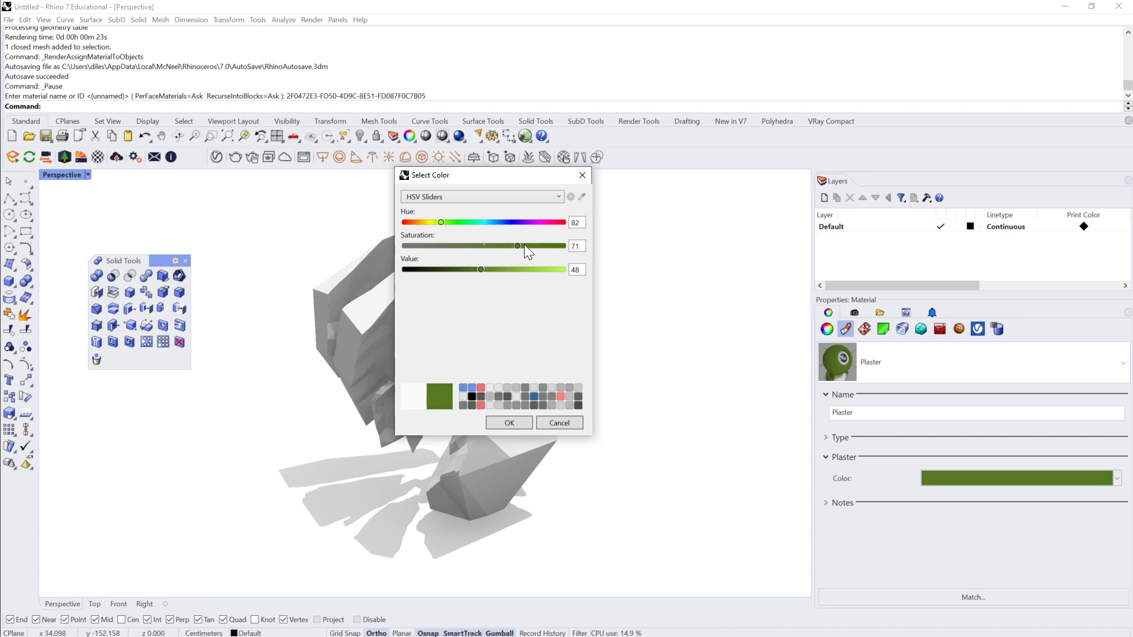
click(534, 269)
click(516, 270)
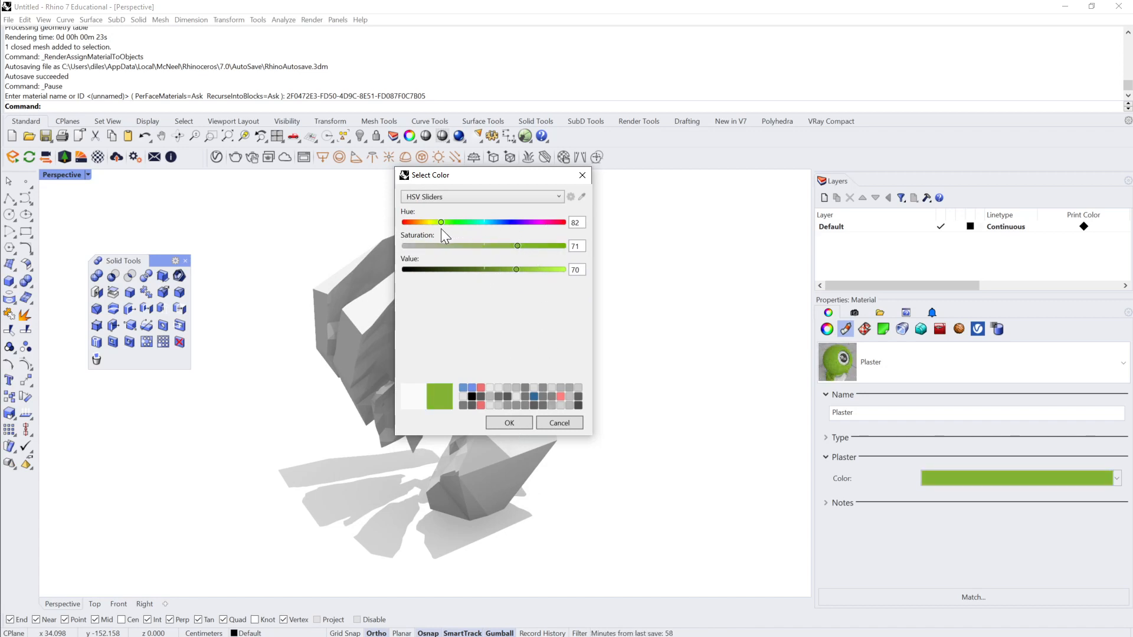
drag(441, 223, 467, 246)
click(534, 223)
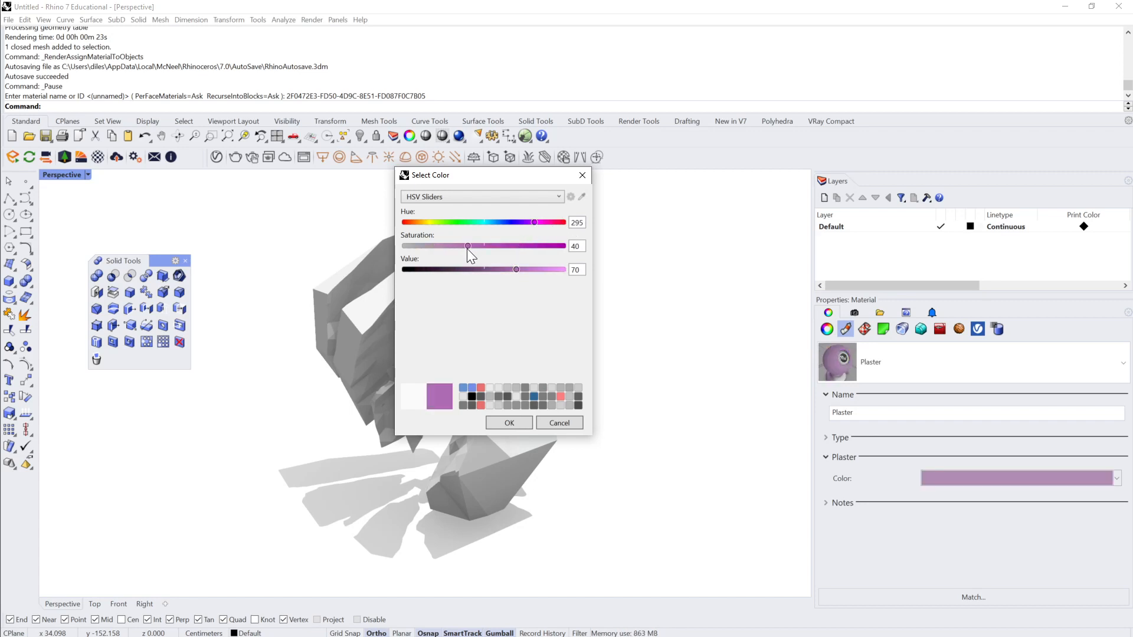
click(507, 423)
click(602, 336)
Step: Create a new layer named Layer 01 and assign it the purple Plaster material
click(519, 383)
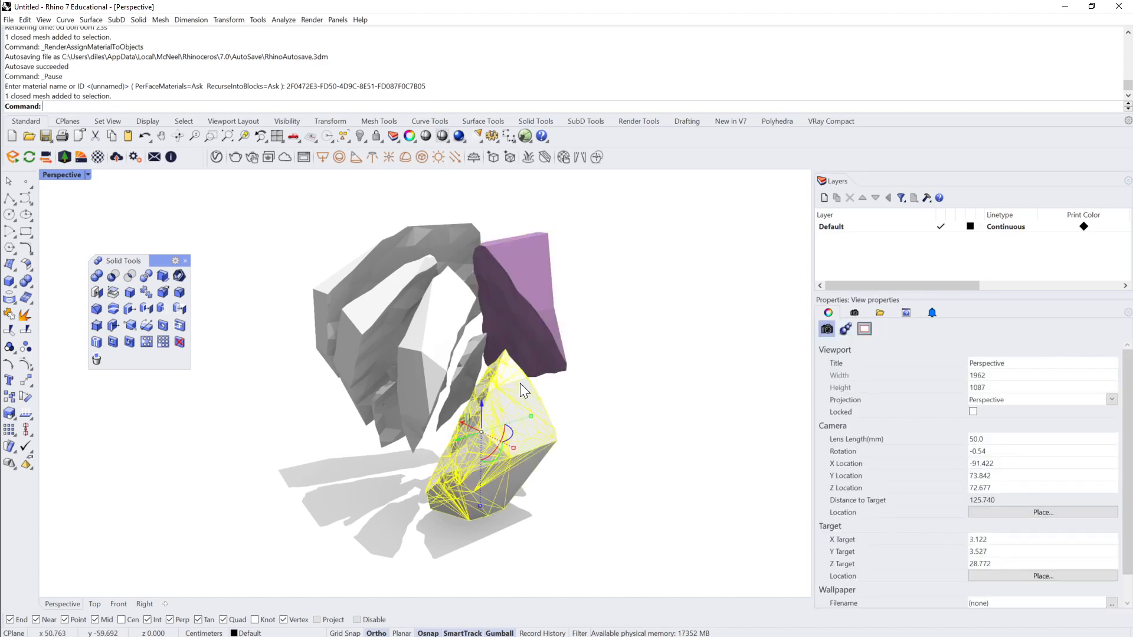
right_drag(575, 375, 506, 329)
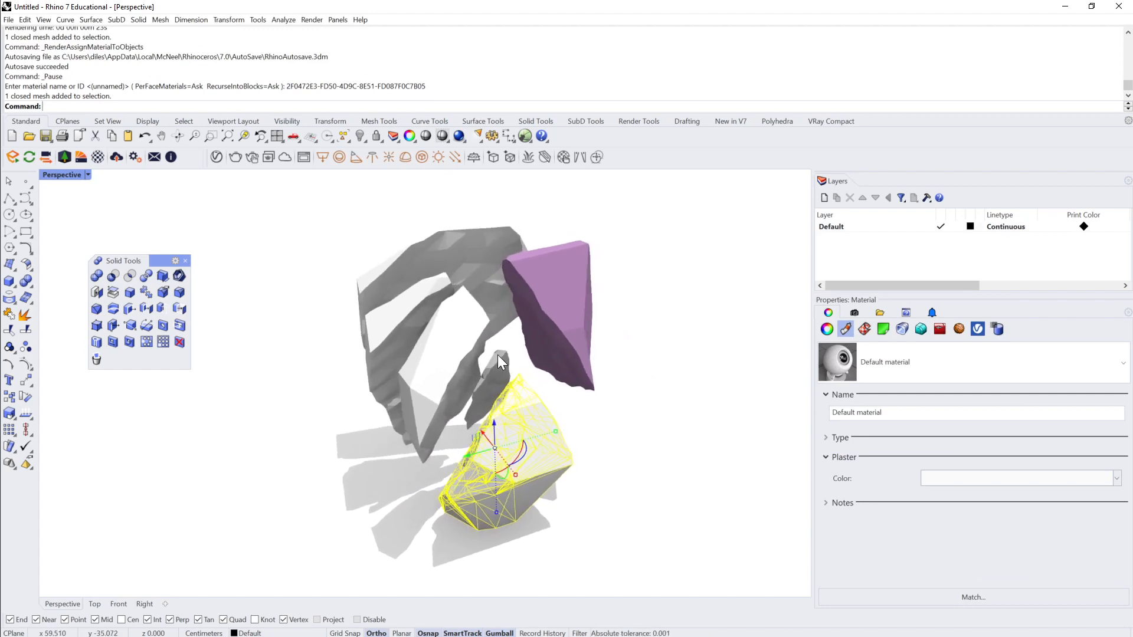
click(422, 345)
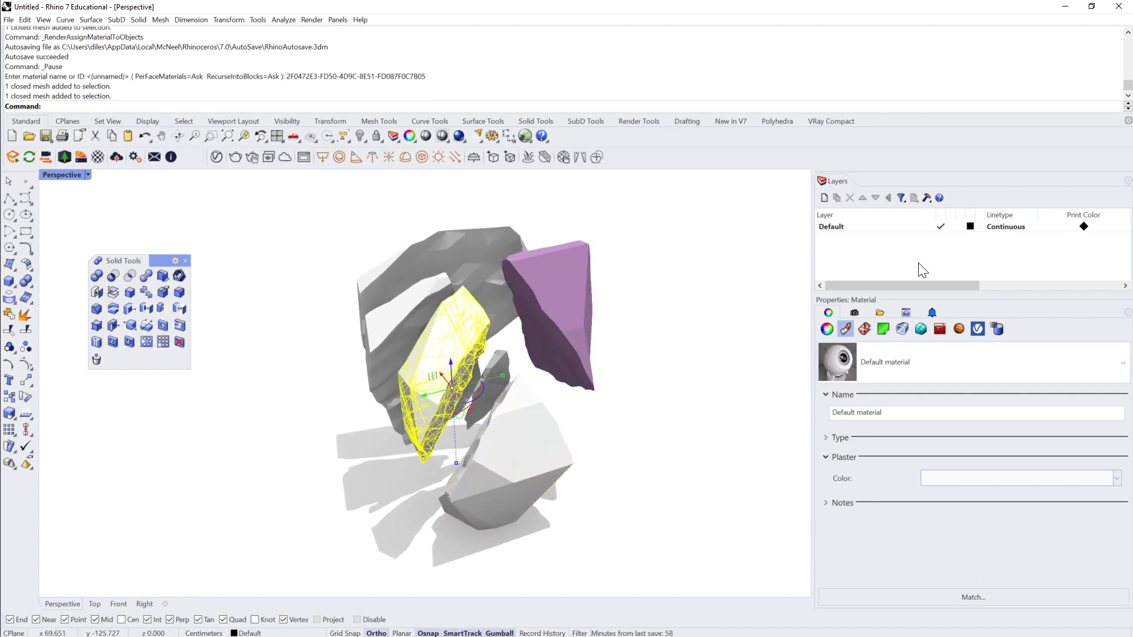
click(825, 199)
key(Return)
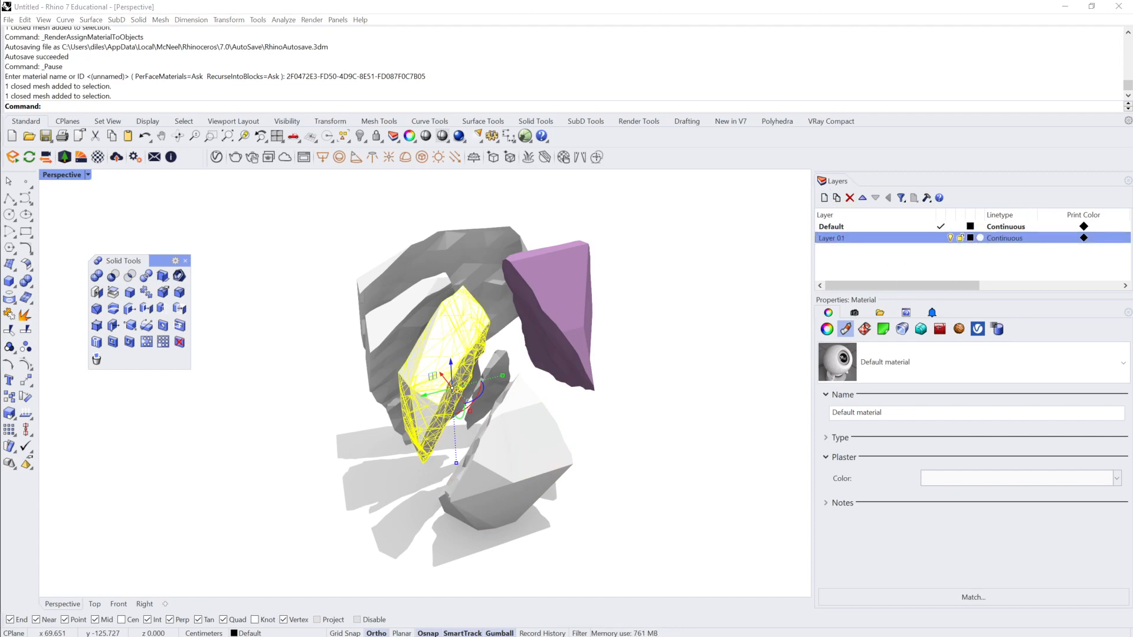
click(981, 240)
click(909, 263)
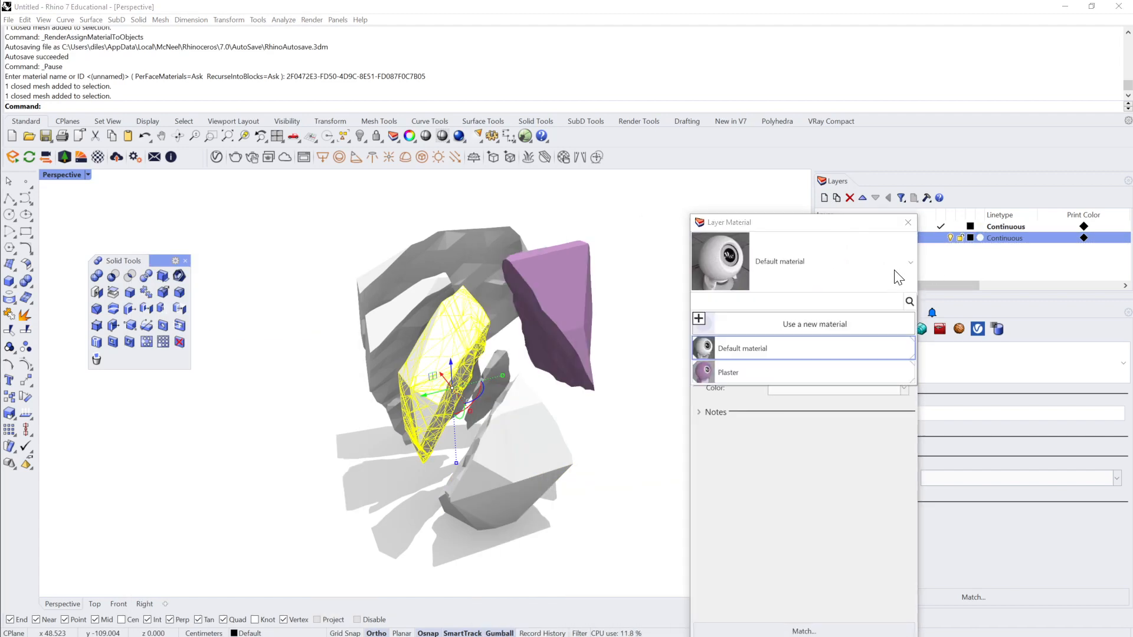
click(785, 378)
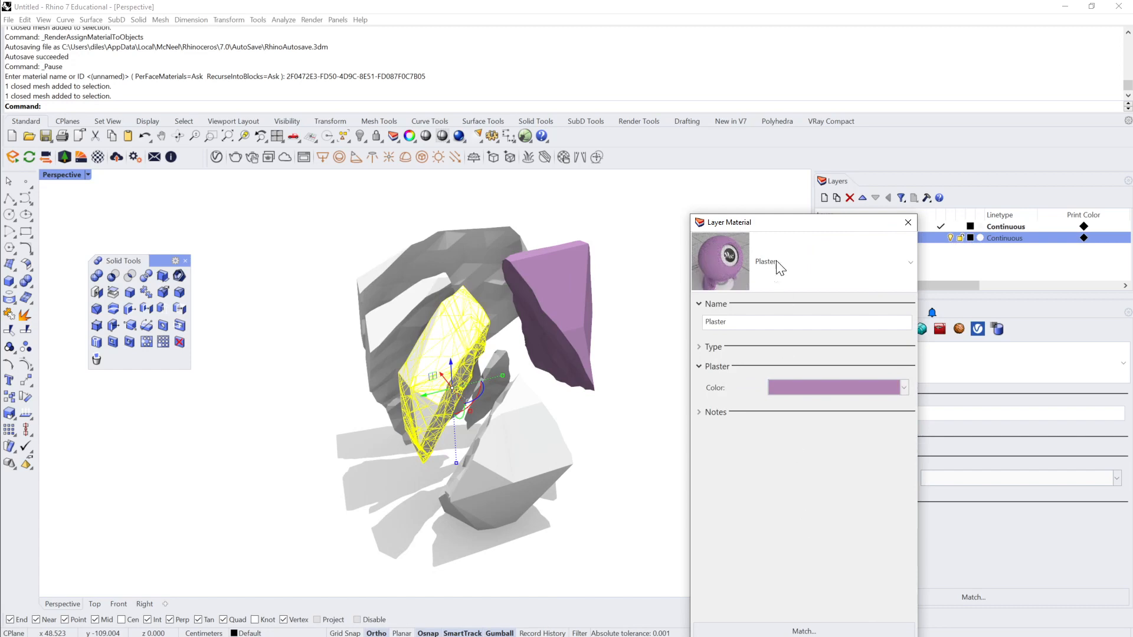
click(730, 538)
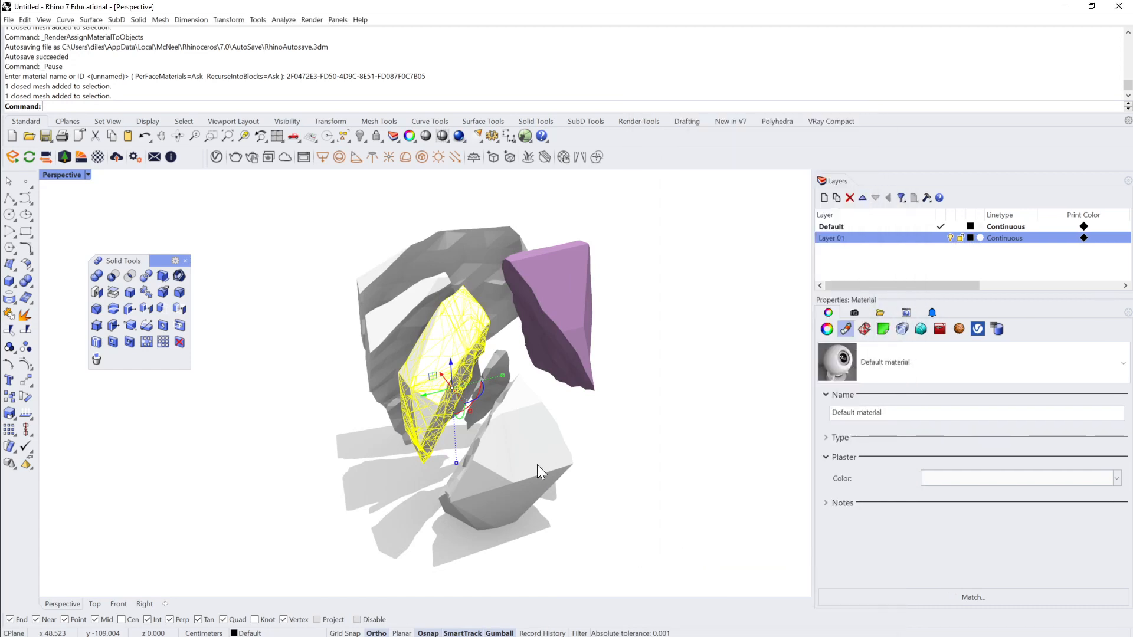
Step: Move the large lower shard and the arched upper shard to Layer 01
click(531, 463)
shift+click(394, 279)
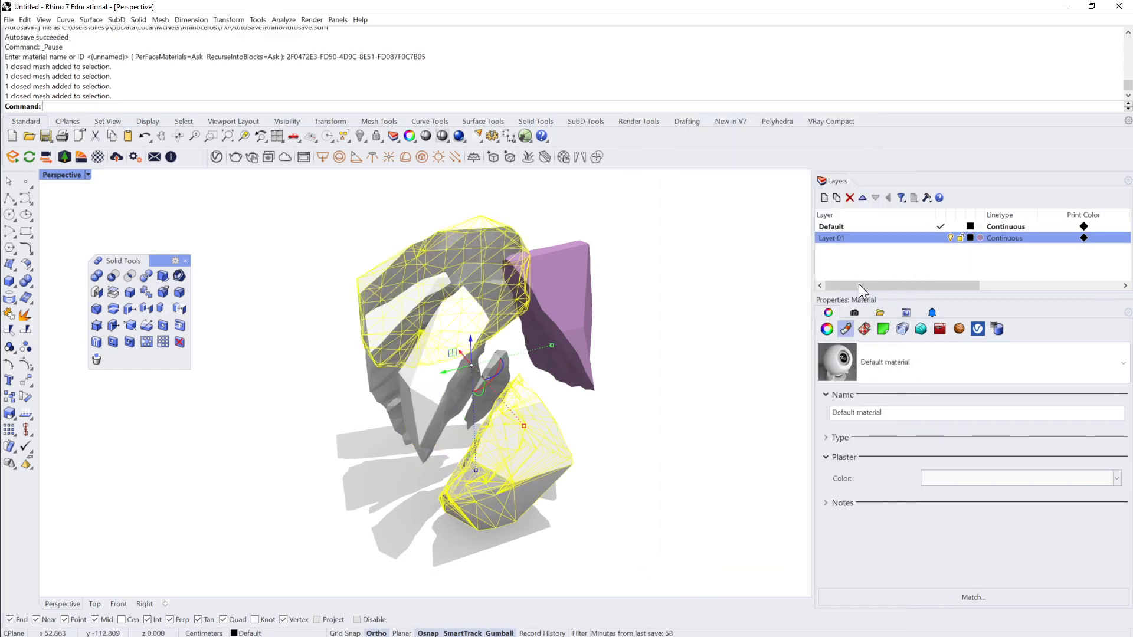
right_click(881, 239)
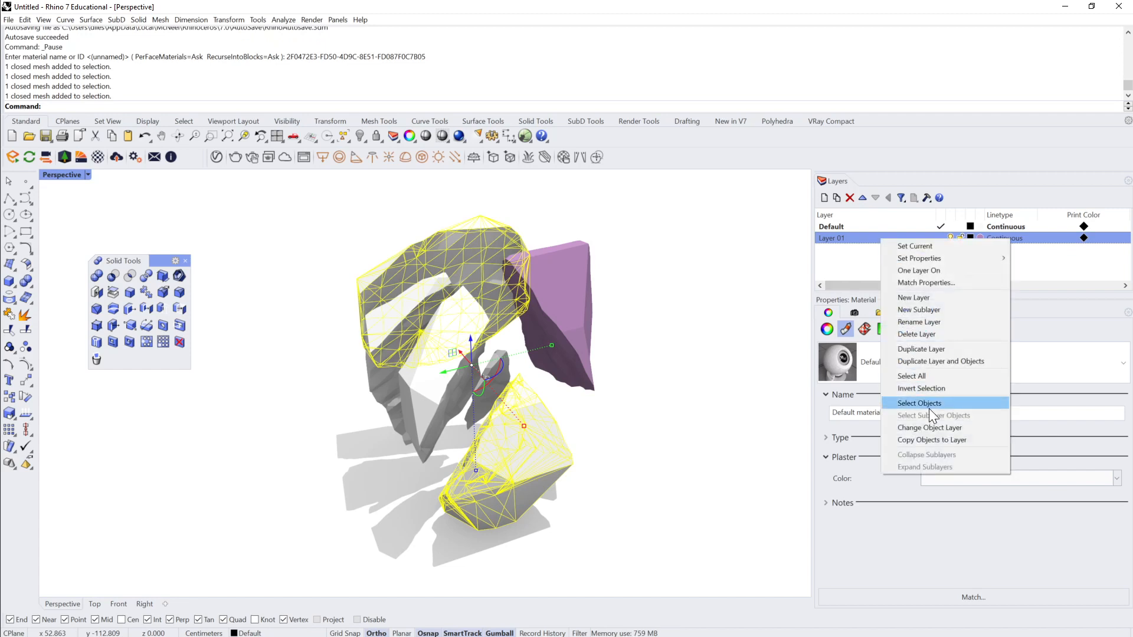
click(931, 427)
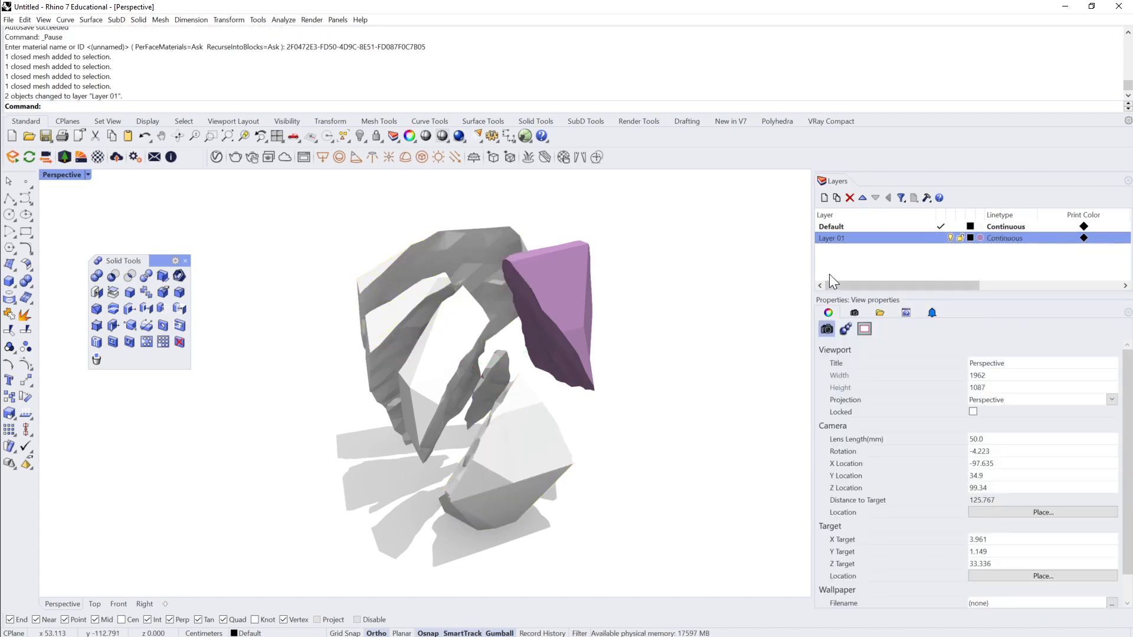
Step: Try again to change the arched and lower shards' object layer to Layer 01
click(480, 229)
shift+click(518, 467)
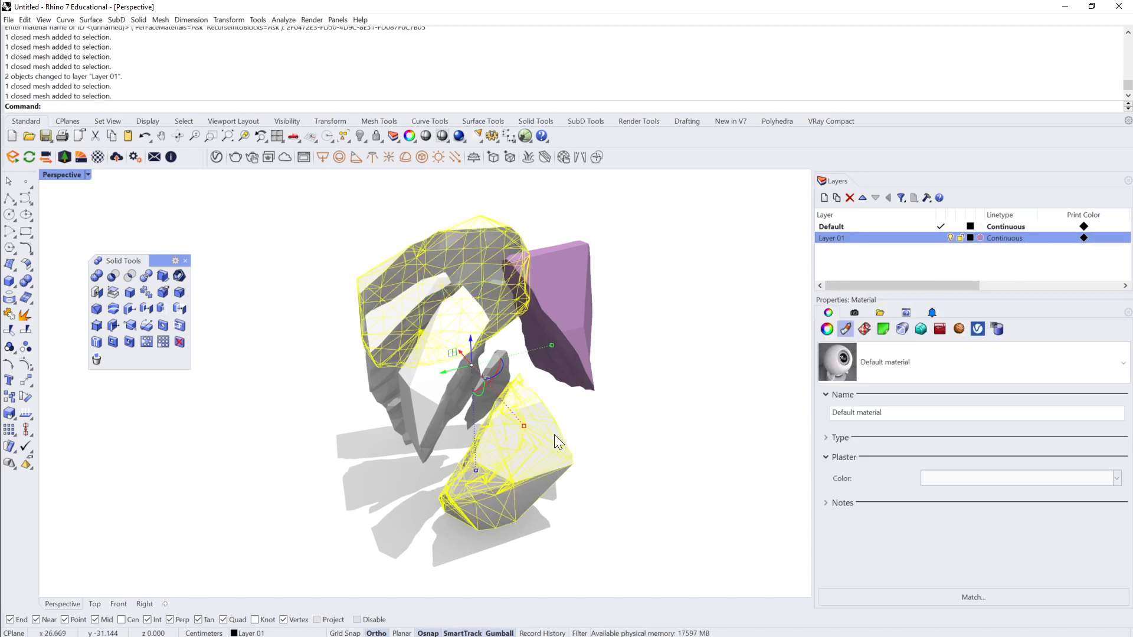
right_click(874, 241)
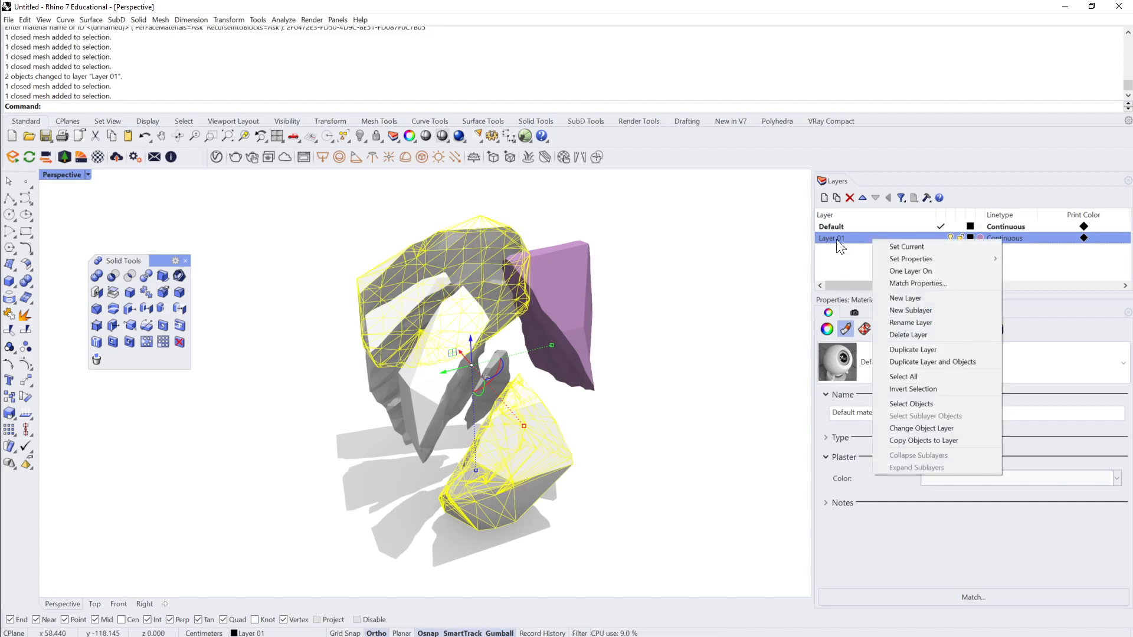
click(923, 428)
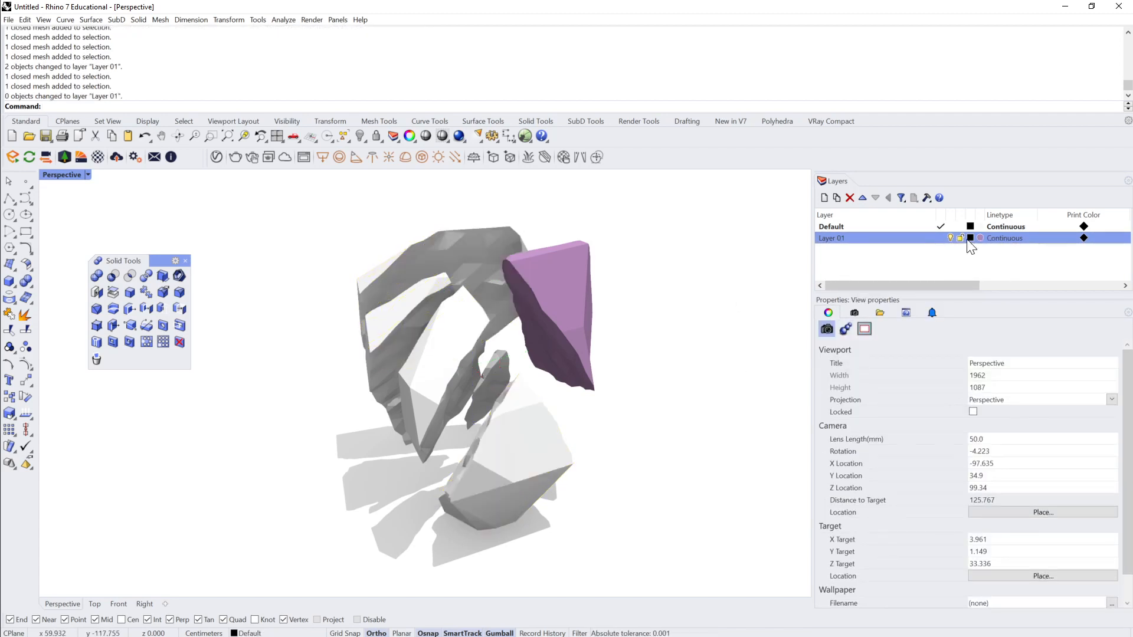
Step: Set all the shards to use their layer's material and clear the selection
click(480, 271)
shift+click(519, 466)
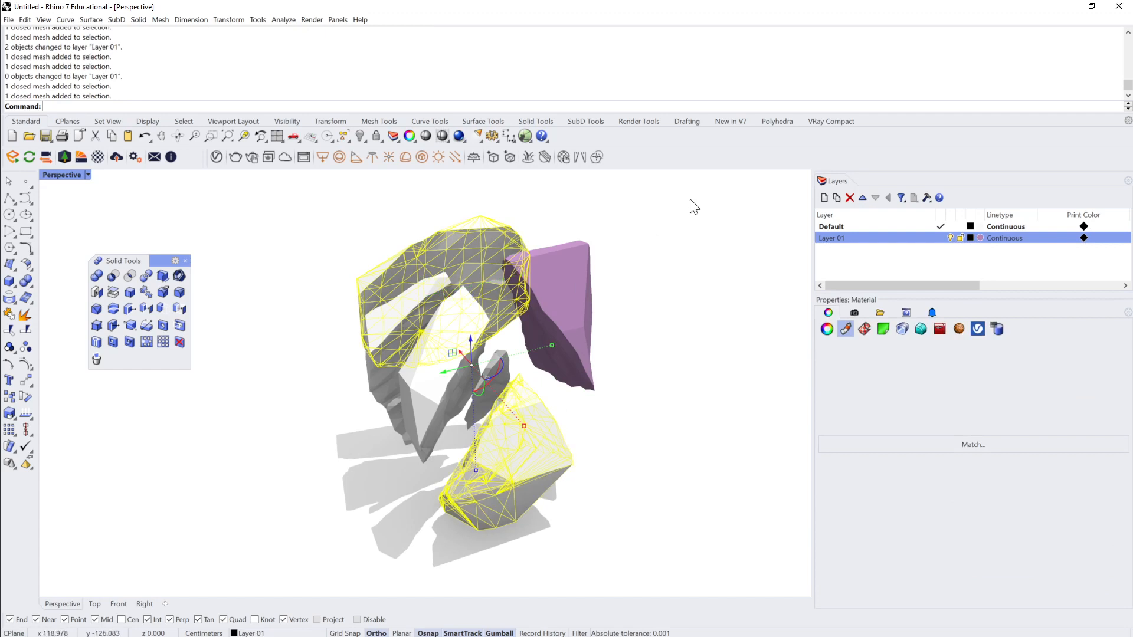
drag(673, 197, 291, 532)
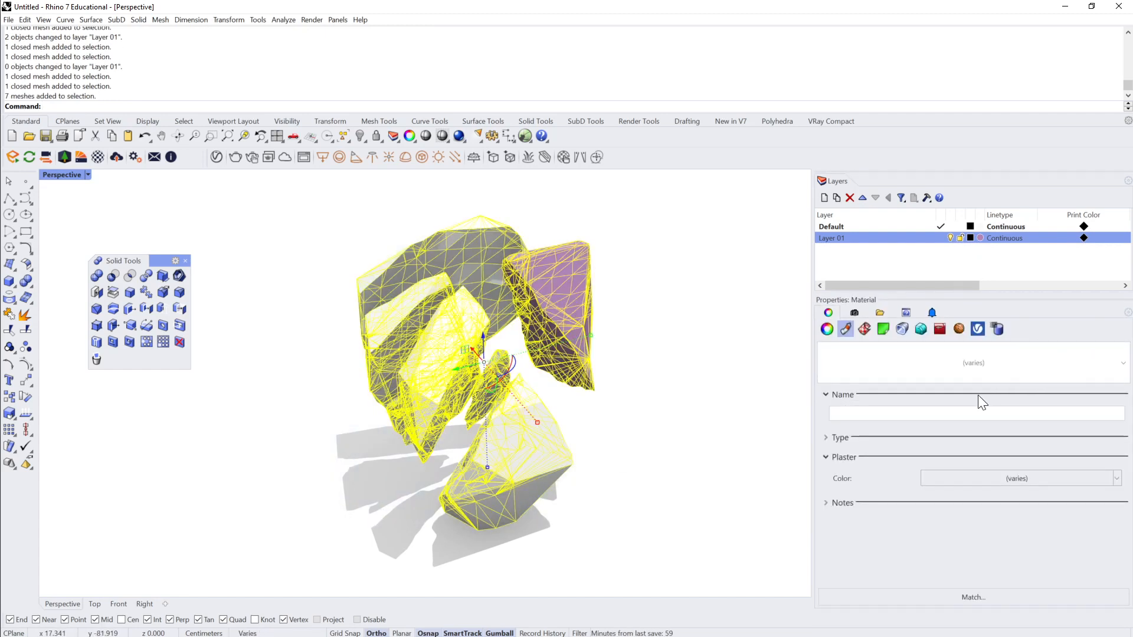
click(1109, 367)
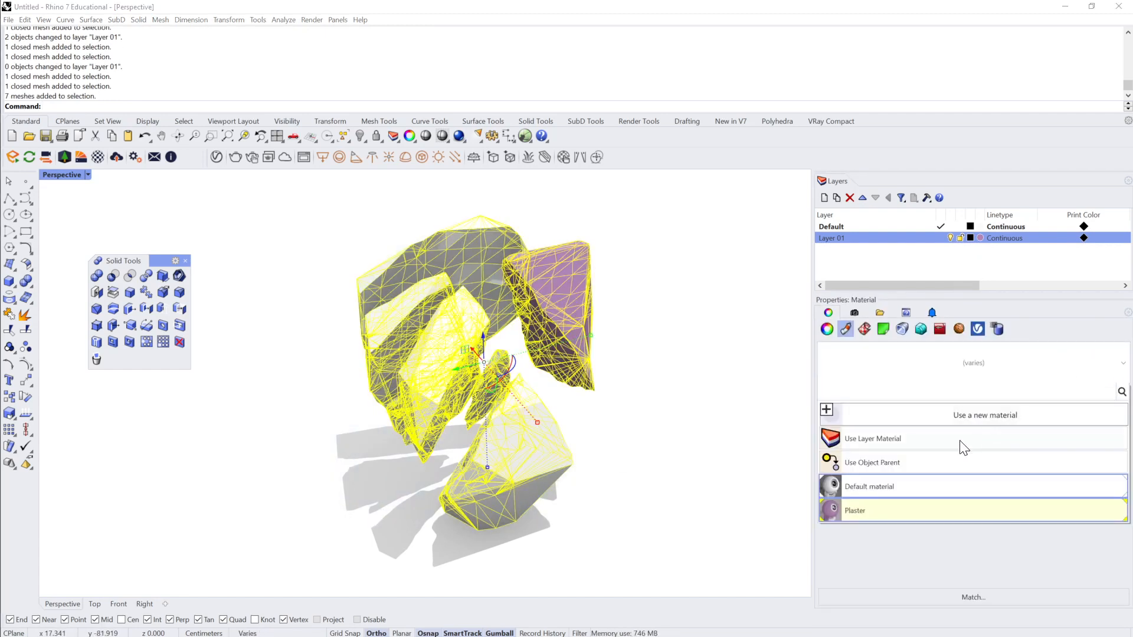
click(944, 440)
click(699, 281)
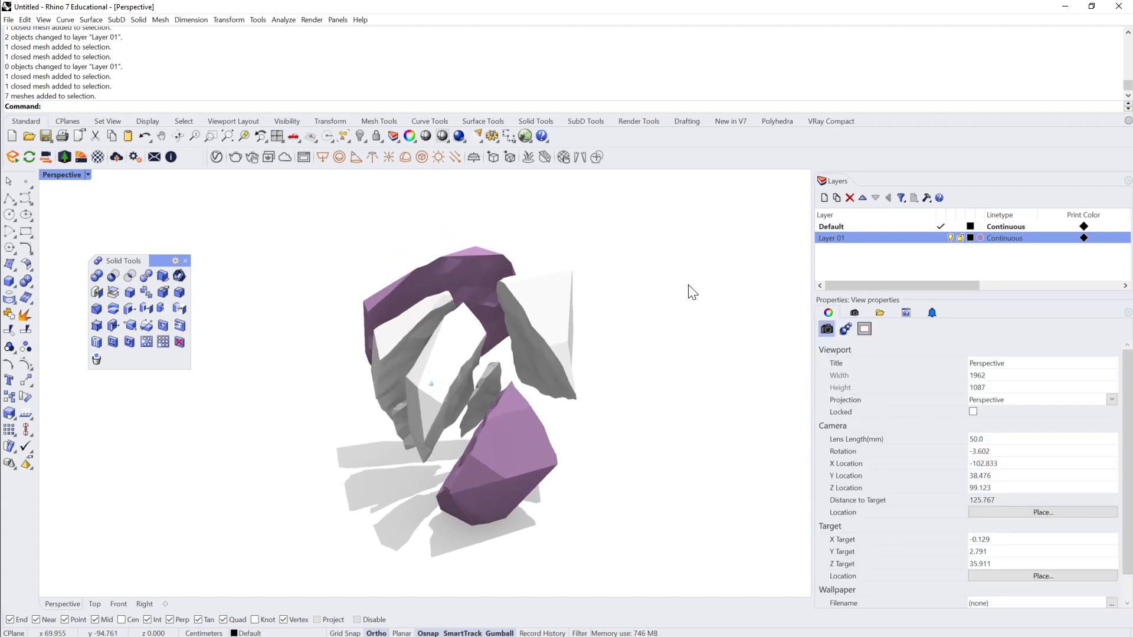
Step: Move the large white shard beside the arched purple one to Layer 01
click(593, 319)
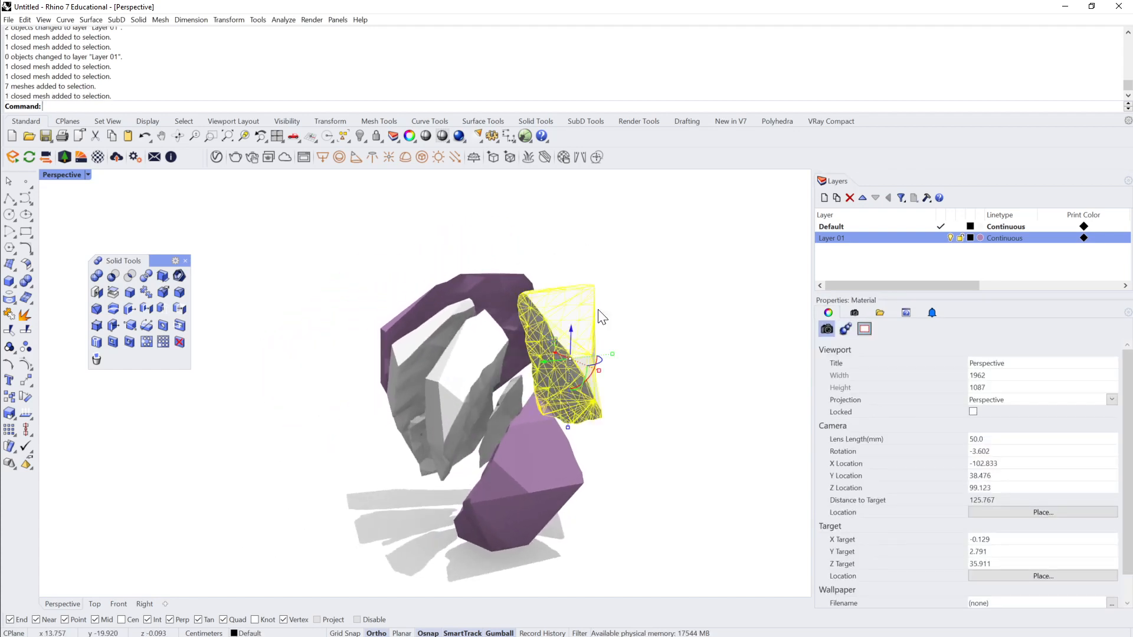
right_click(886, 237)
click(923, 432)
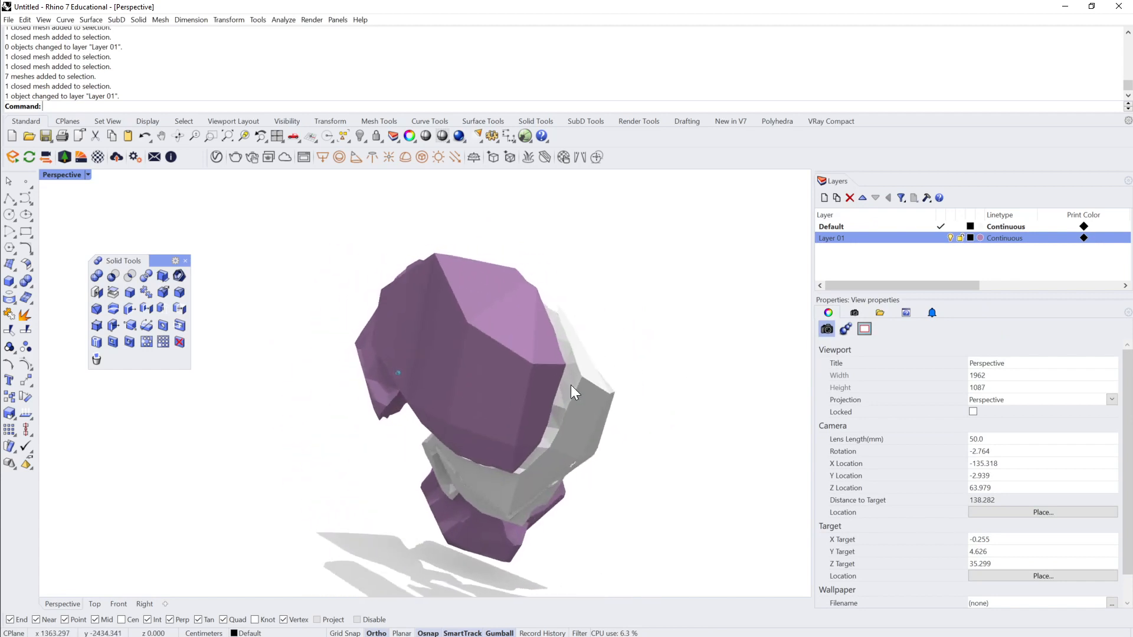
Step: Switch to the Chrome browser, search for "adobe color", open the Adobe Color wheel page and dismiss its sign-in and What's New pop-ups
key(alt+Tab)
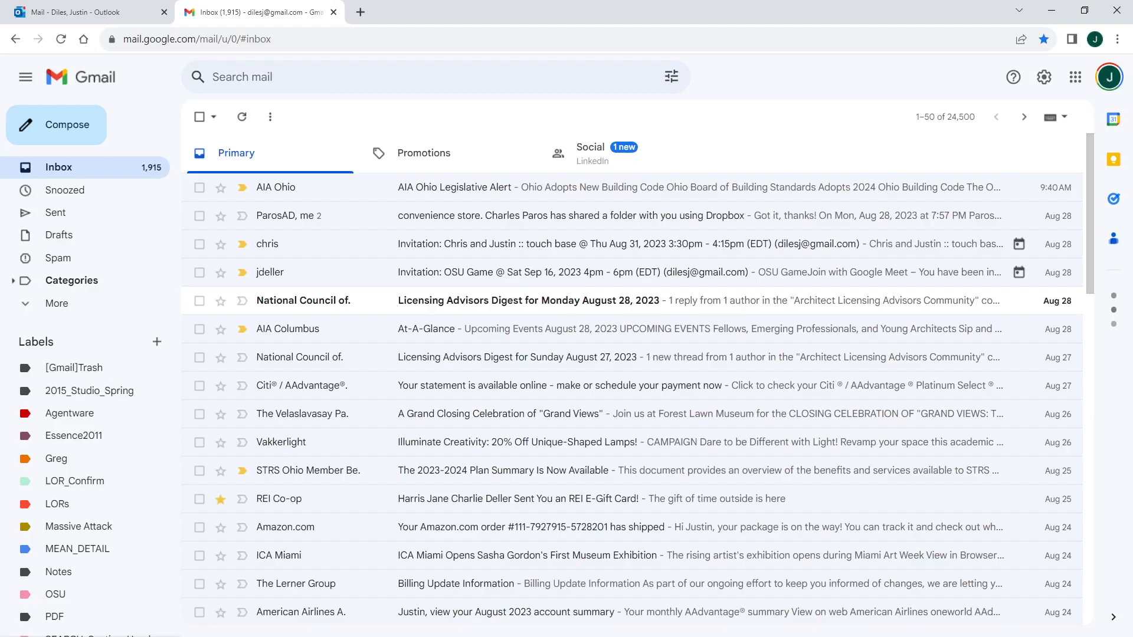
click(360, 12)
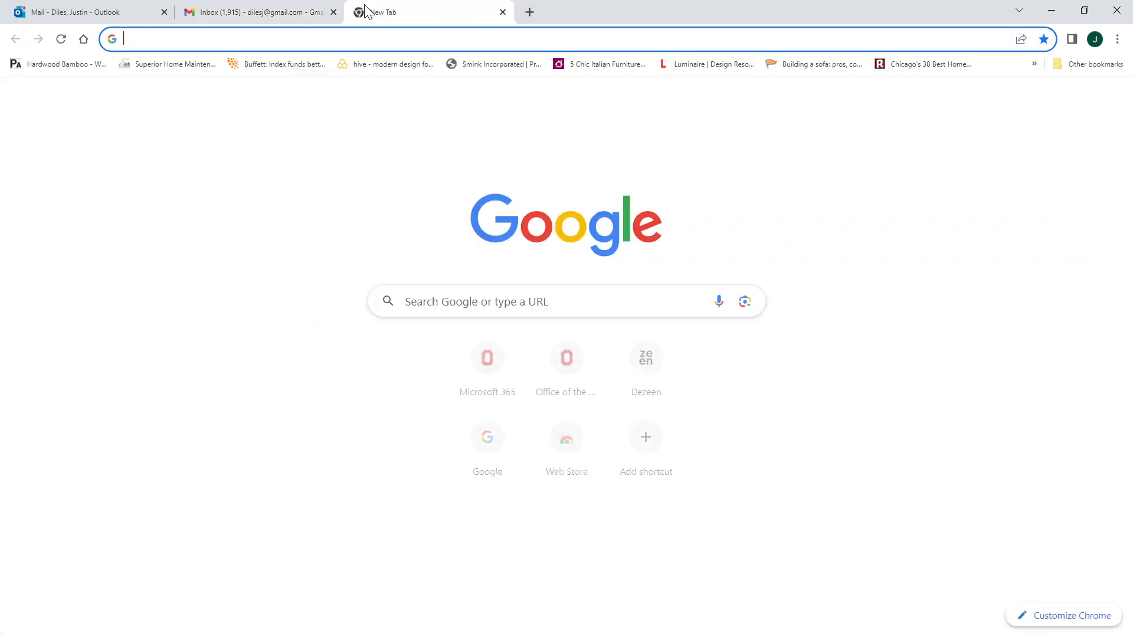
text(ado)
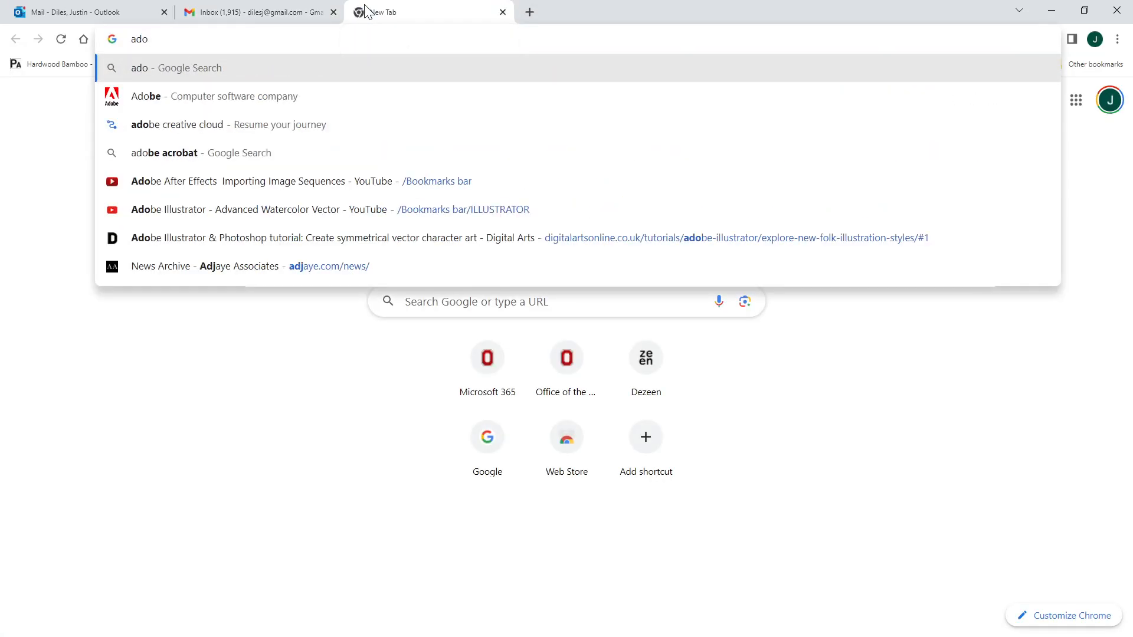
text(be color)
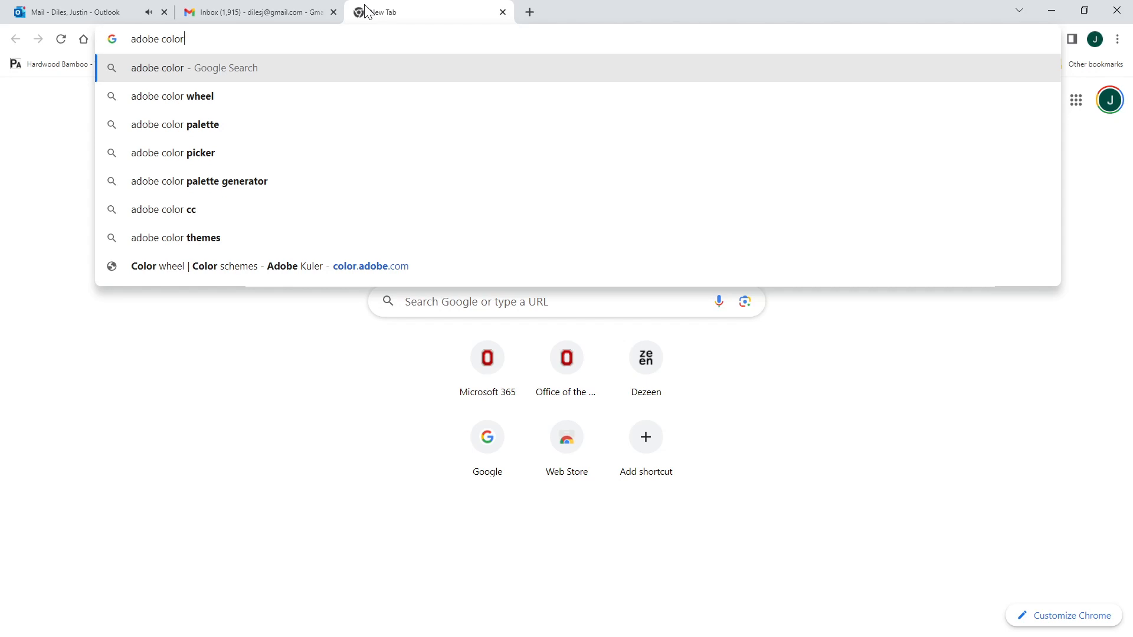
key(Return)
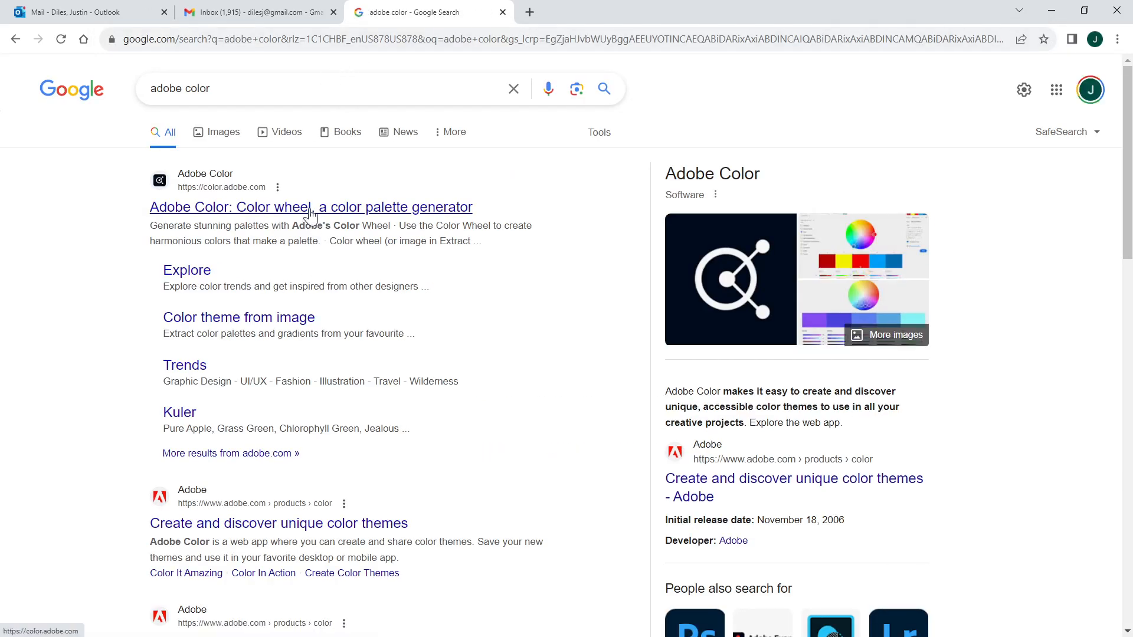
click(310, 211)
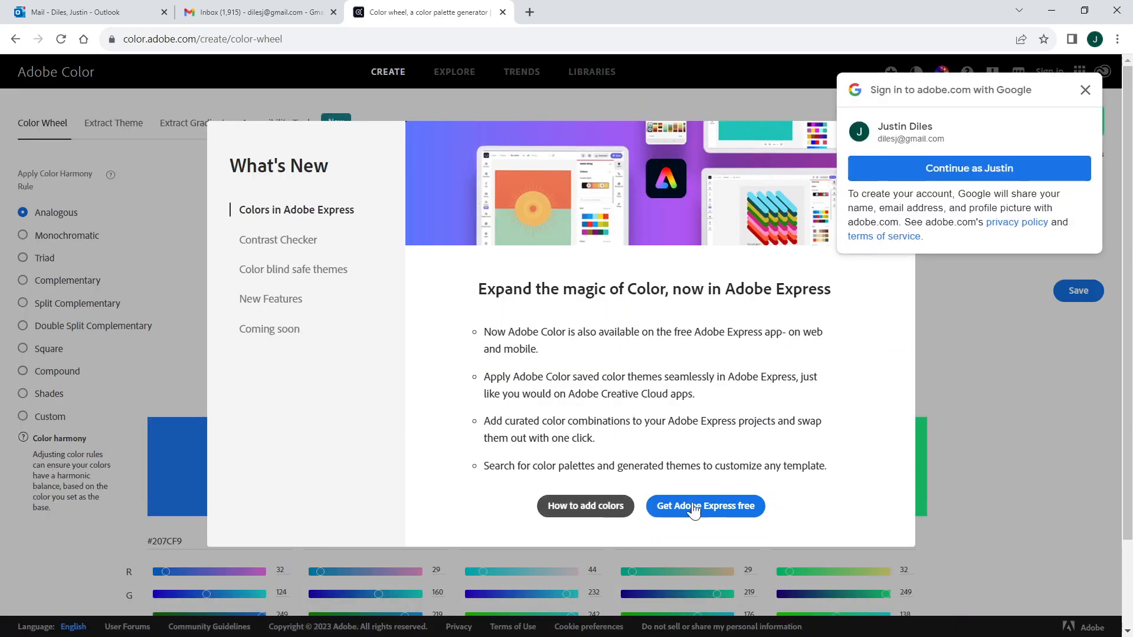
click(1085, 90)
click(898, 138)
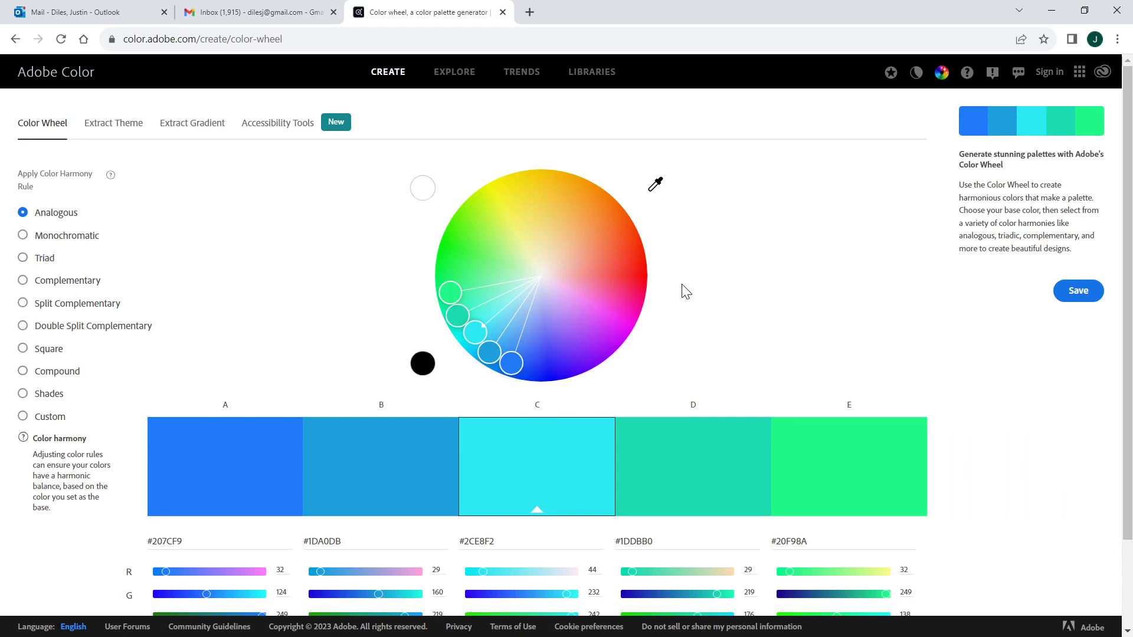
Step: Widen the analogous harmony on the colour wheel so that colour A becomes violet #674EFA, and review the five swatches
scroll(684, 261, down, 2)
scroll(565, 334, up, 2)
drag(511, 360, 600, 348)
scroll(430, 457, down, 2)
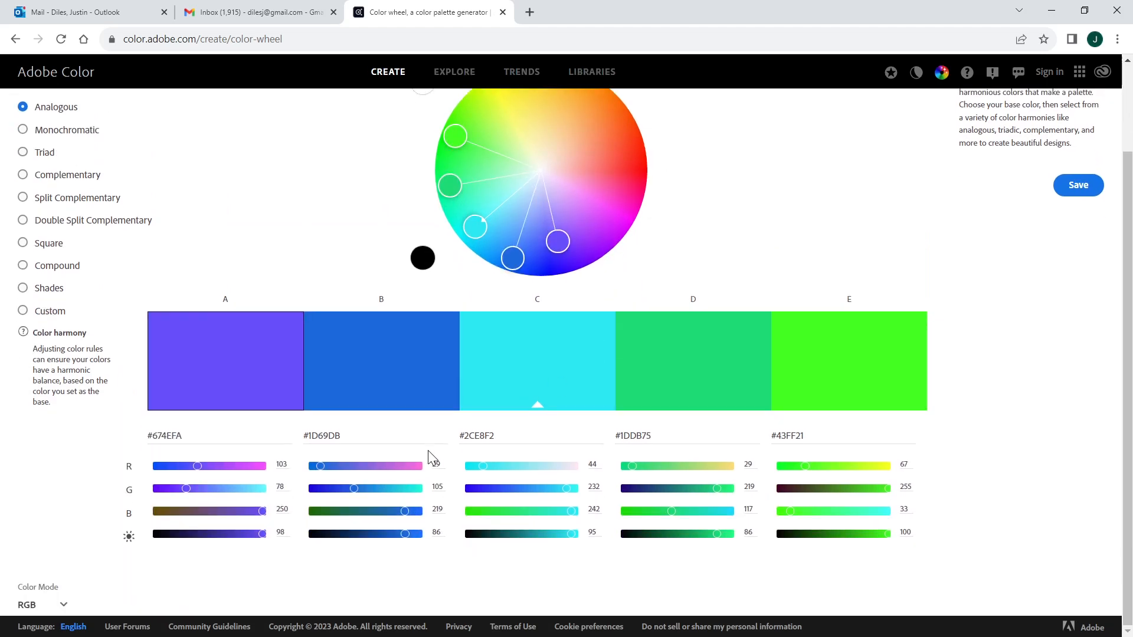
scroll(177, 309, up, 2)
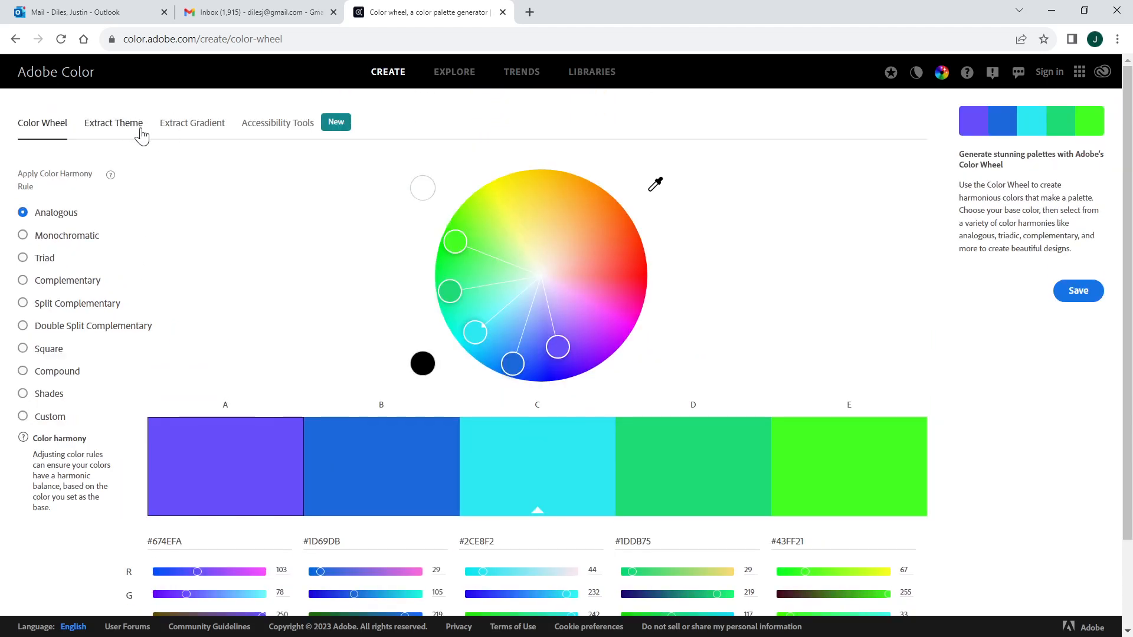
Step: Browse the Explore collection of Adobe Color and examine the teal, green and orange palettes
click(455, 72)
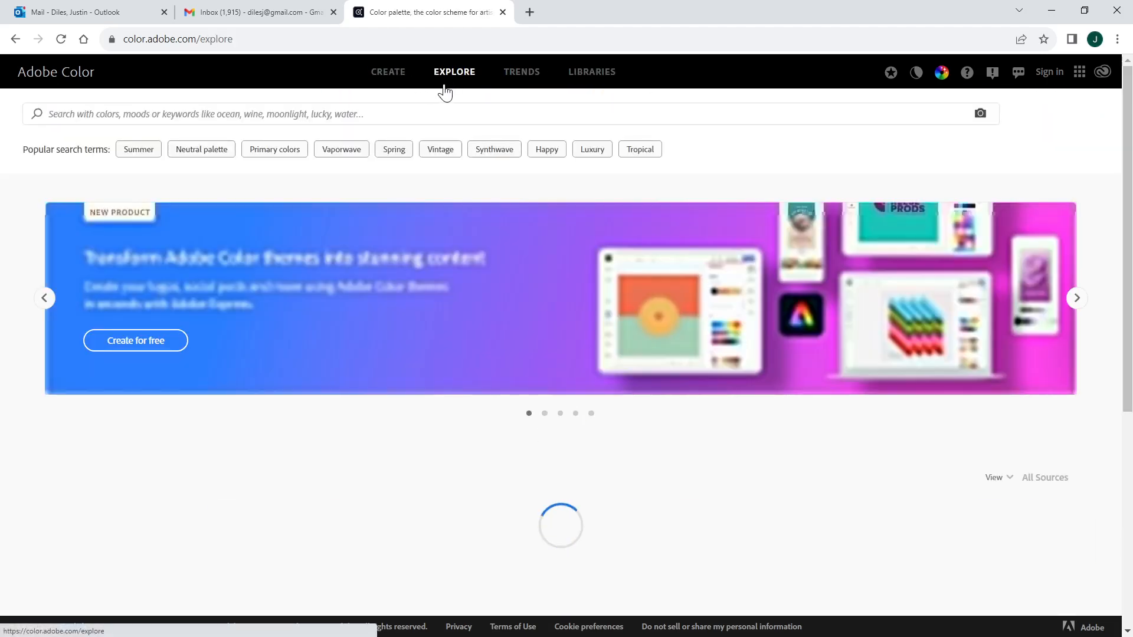
scroll(437, 230, down, 5)
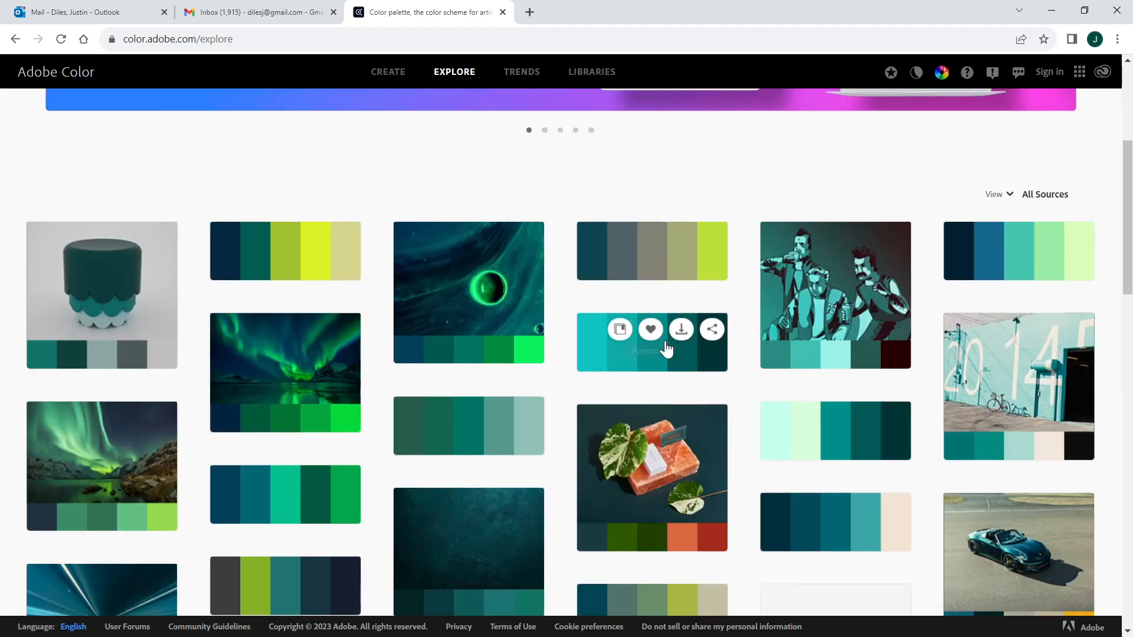
scroll(706, 324, down, 5)
scroll(835, 367, down, 15)
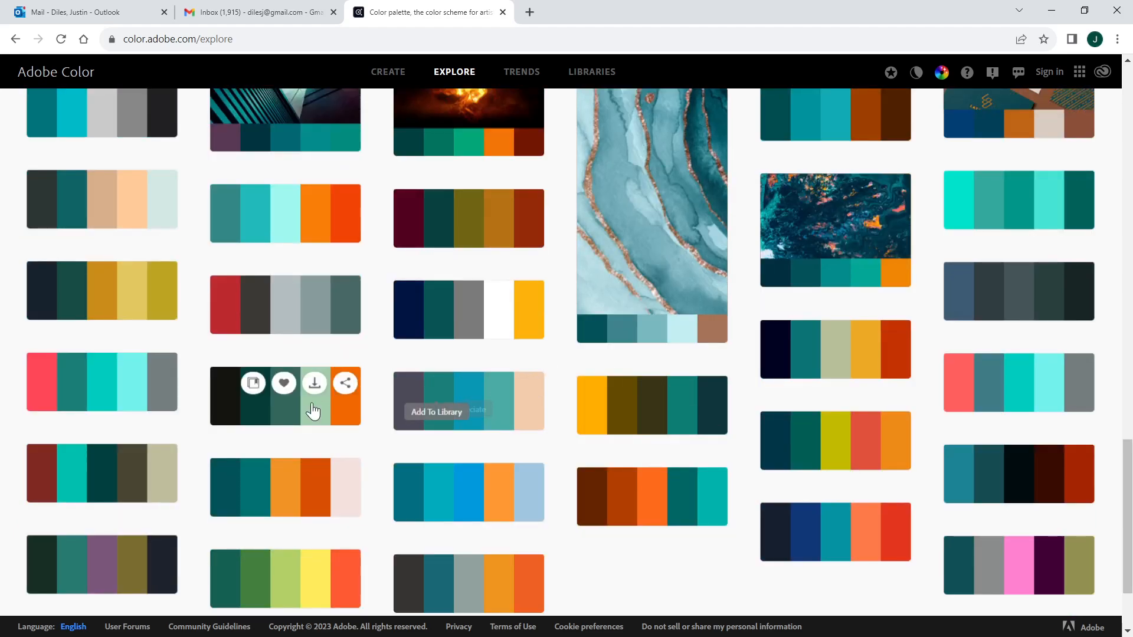
scroll(361, 340, up, 1)
scroll(330, 283, up, 2)
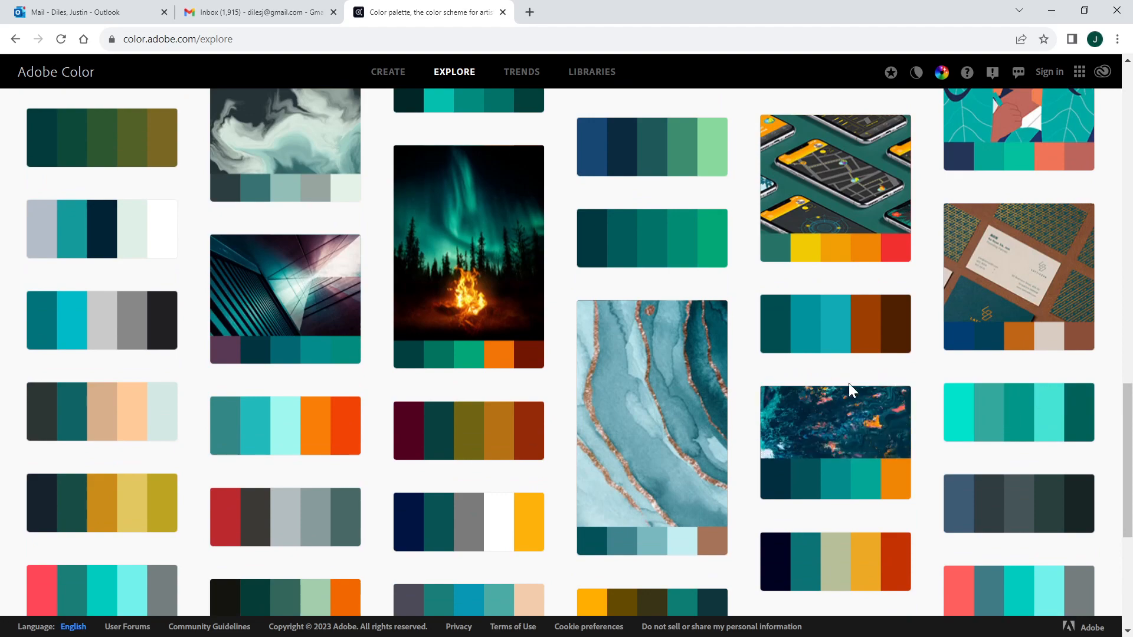
scroll(847, 384, up, 6)
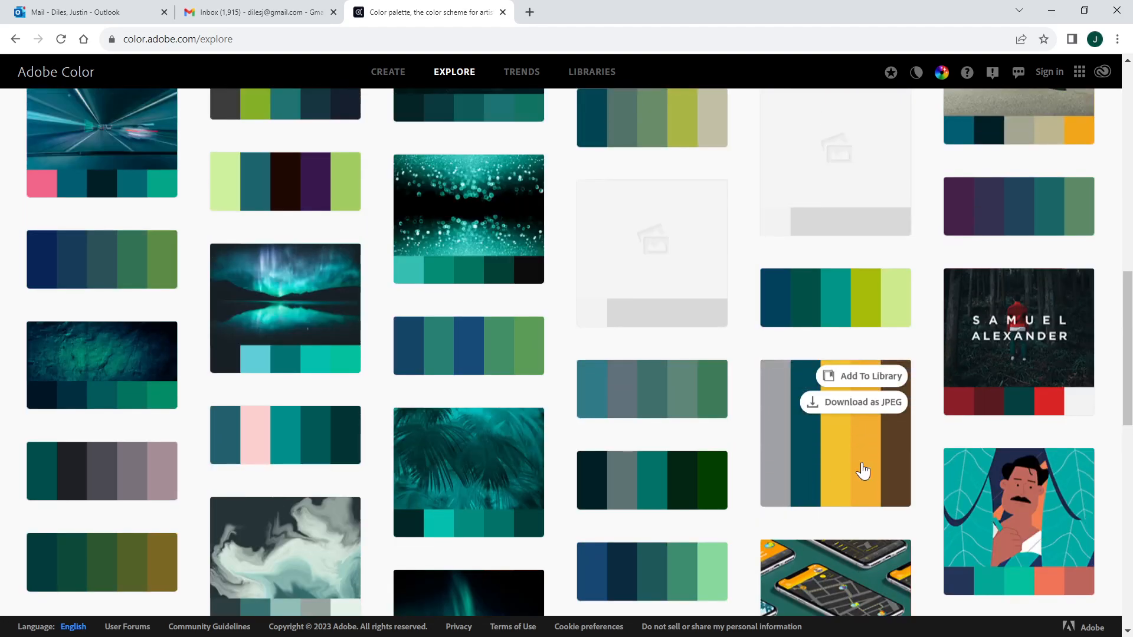
scroll(850, 467, down, 2)
scroll(826, 449, up, 4)
scroll(824, 445, up, 4)
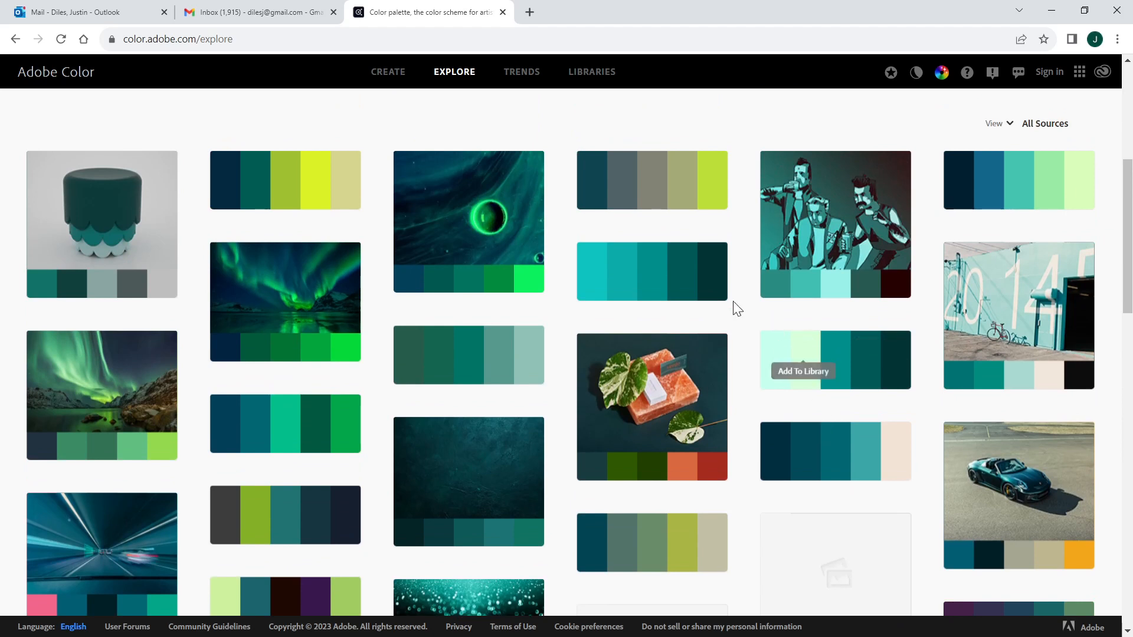
Step: Browse the colour trends by industry, examining the palettes for Fashion, Graphic Design, UI/UX and Architecture
click(517, 75)
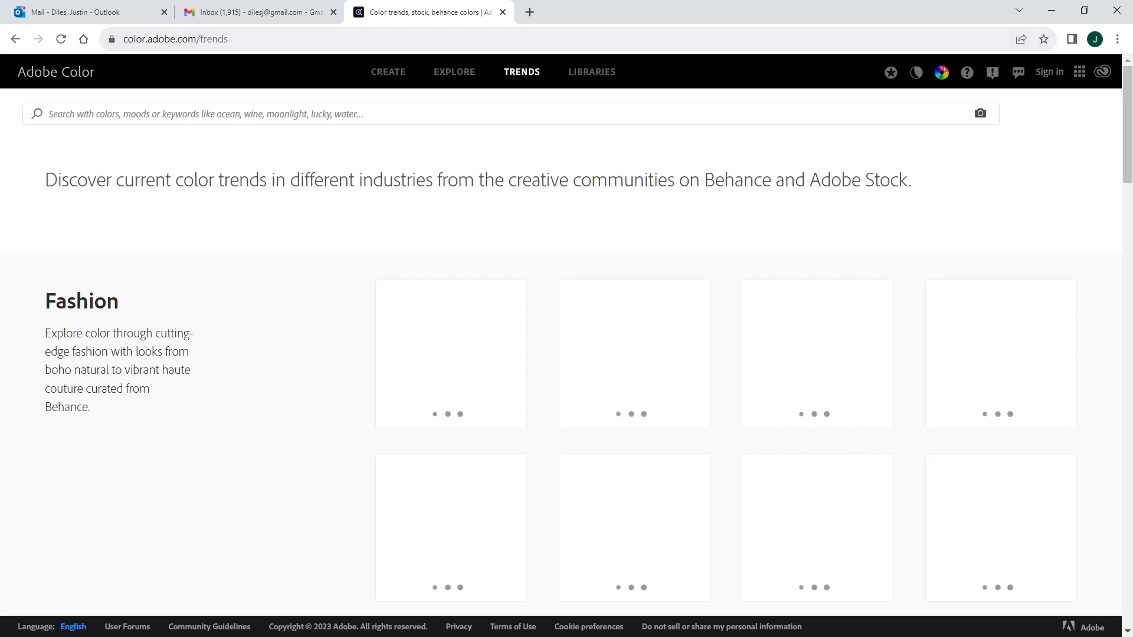
scroll(584, 290, down, 6)
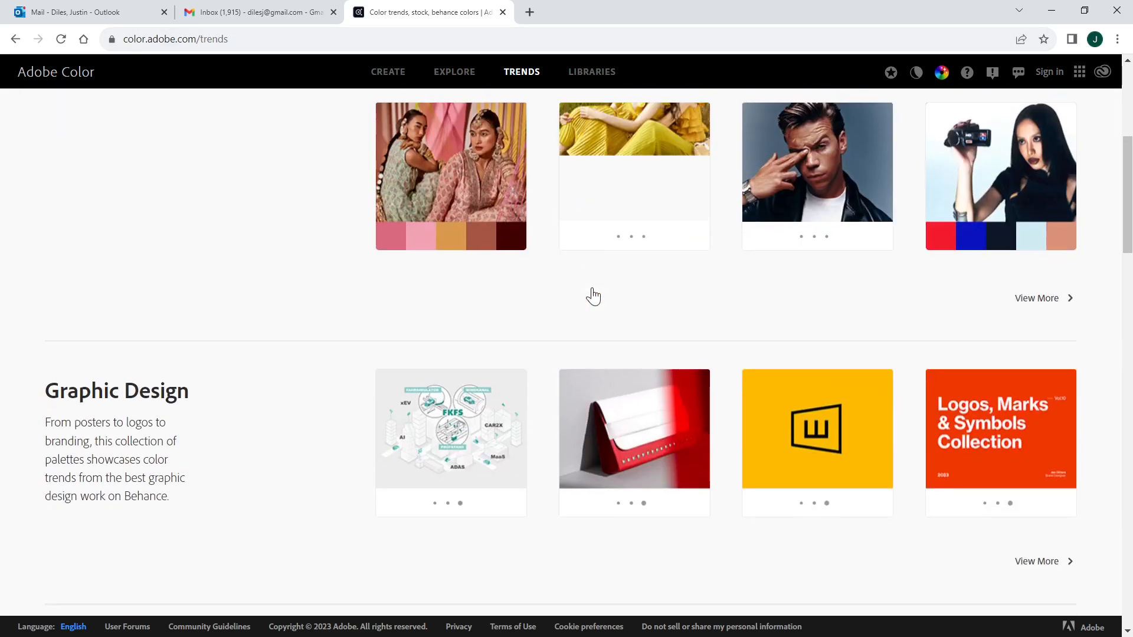
scroll(593, 297, up, 1)
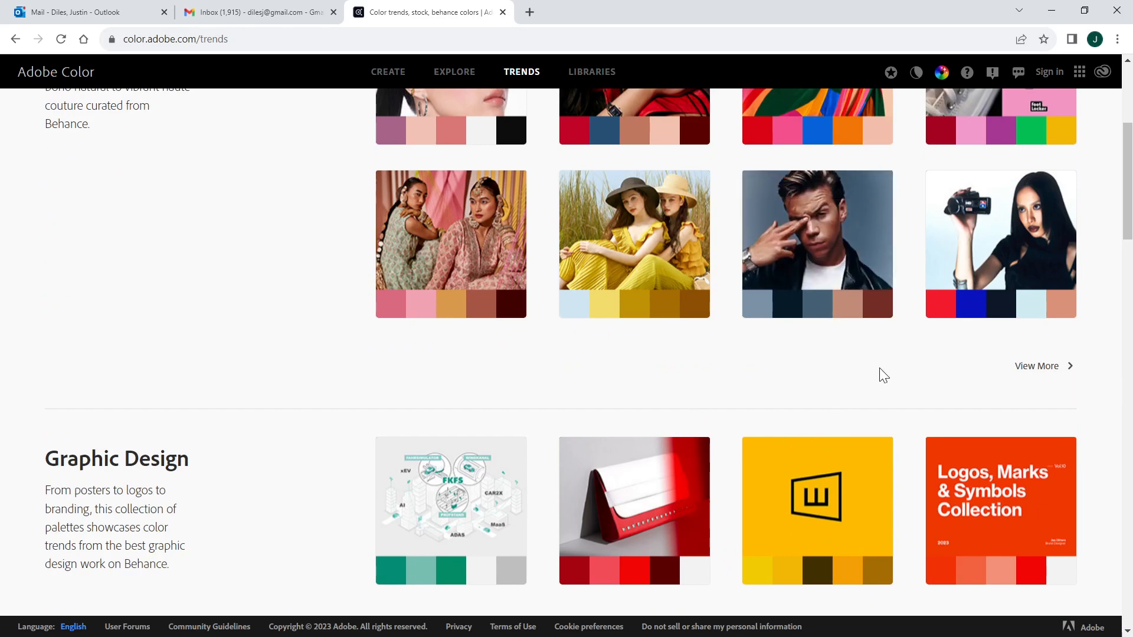
scroll(817, 375, down, 5)
scroll(619, 380, down, 12)
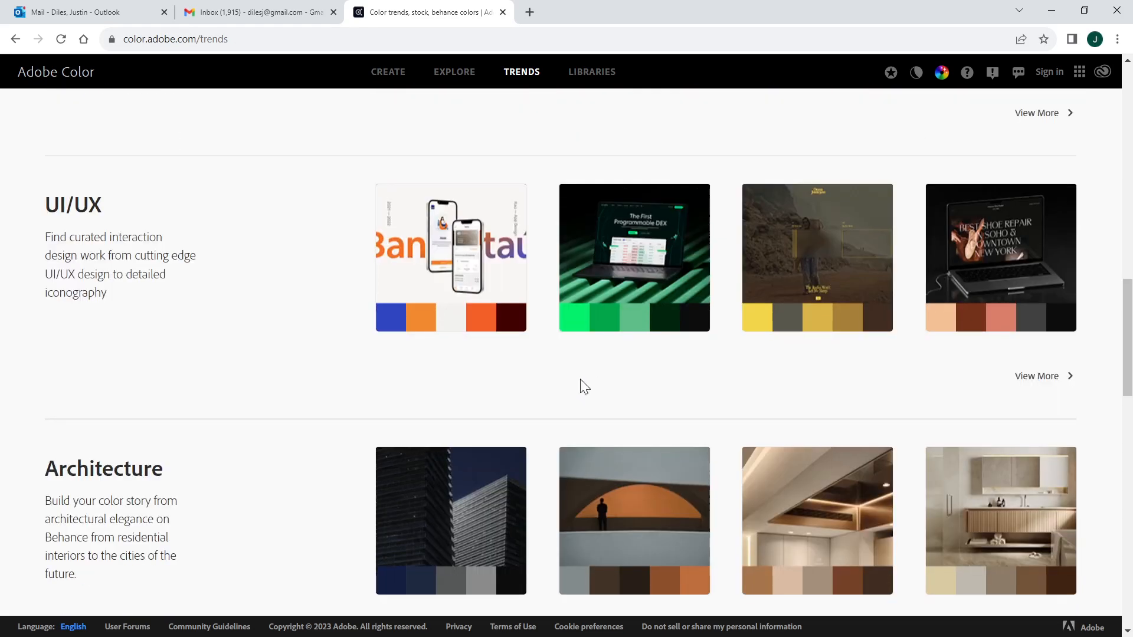
scroll(613, 376, up, 8)
scroll(867, 360, up, 10)
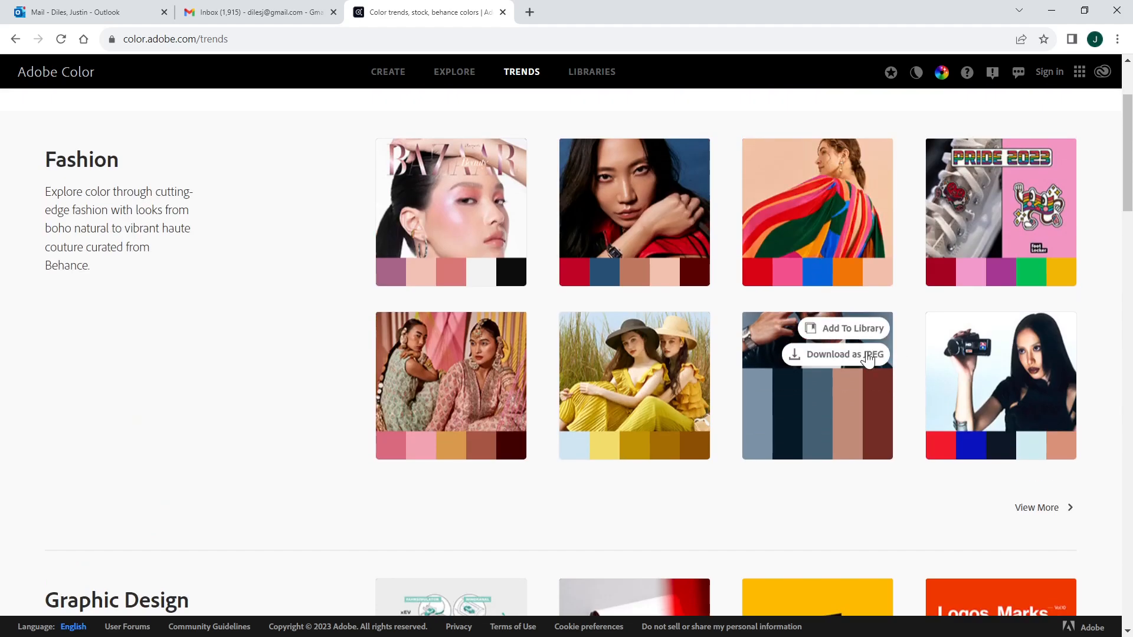
Step: Leave the browser and return to the shard model in Rhino
click(286, 9)
click(104, 8)
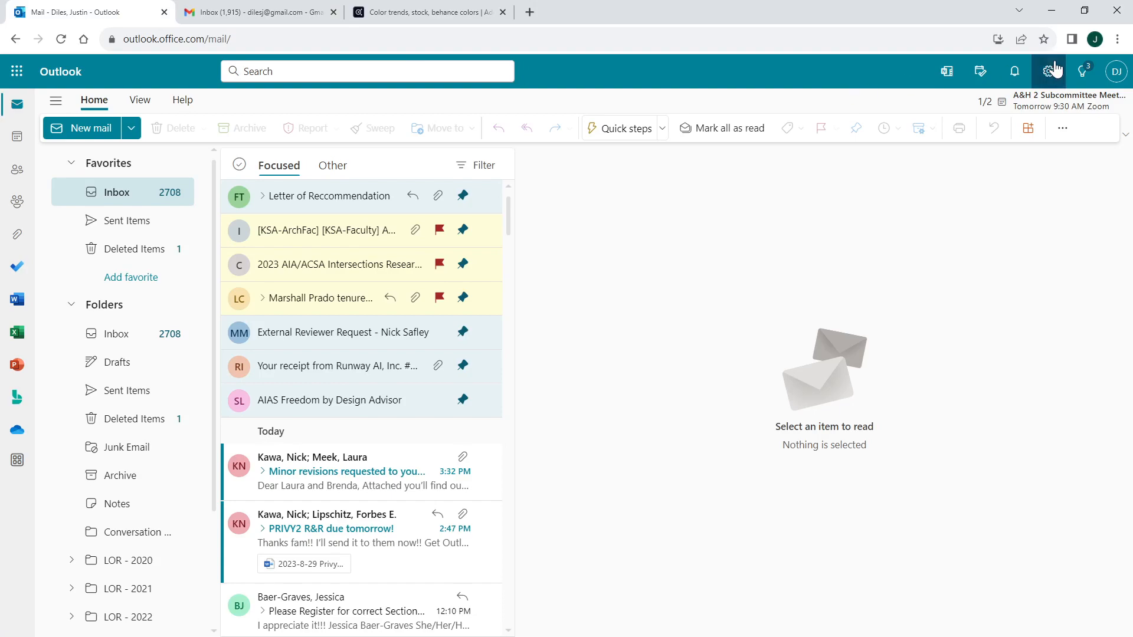
click(1051, 10)
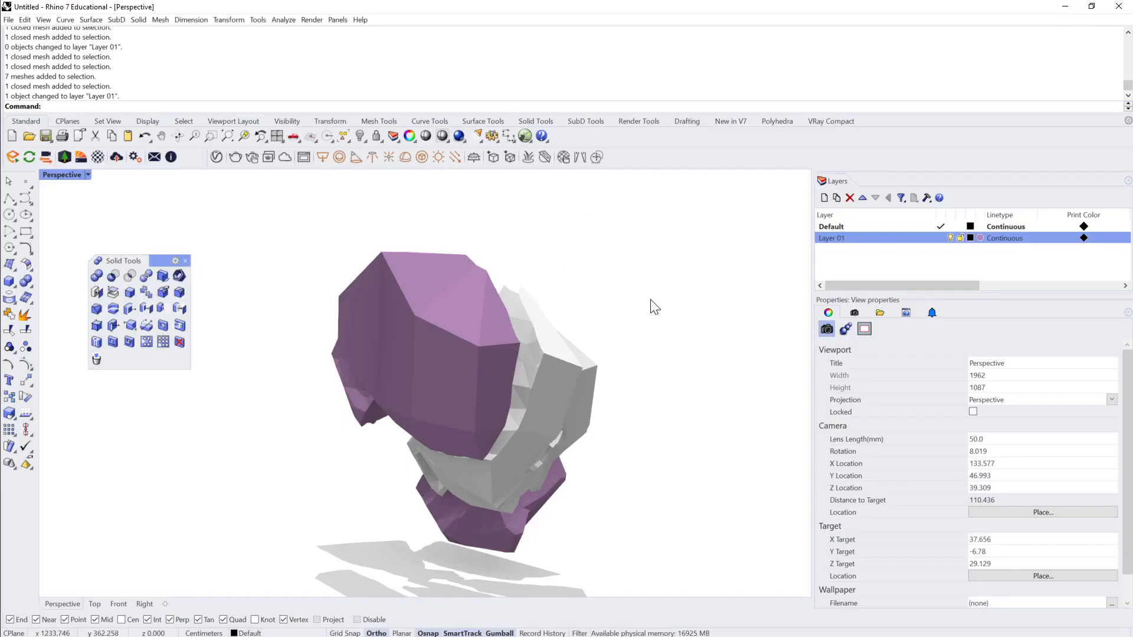
Step: Render the shards from a new angle, view the render's normals channel, and close the render window
right_drag(614, 354, 458, 248)
click(459, 138)
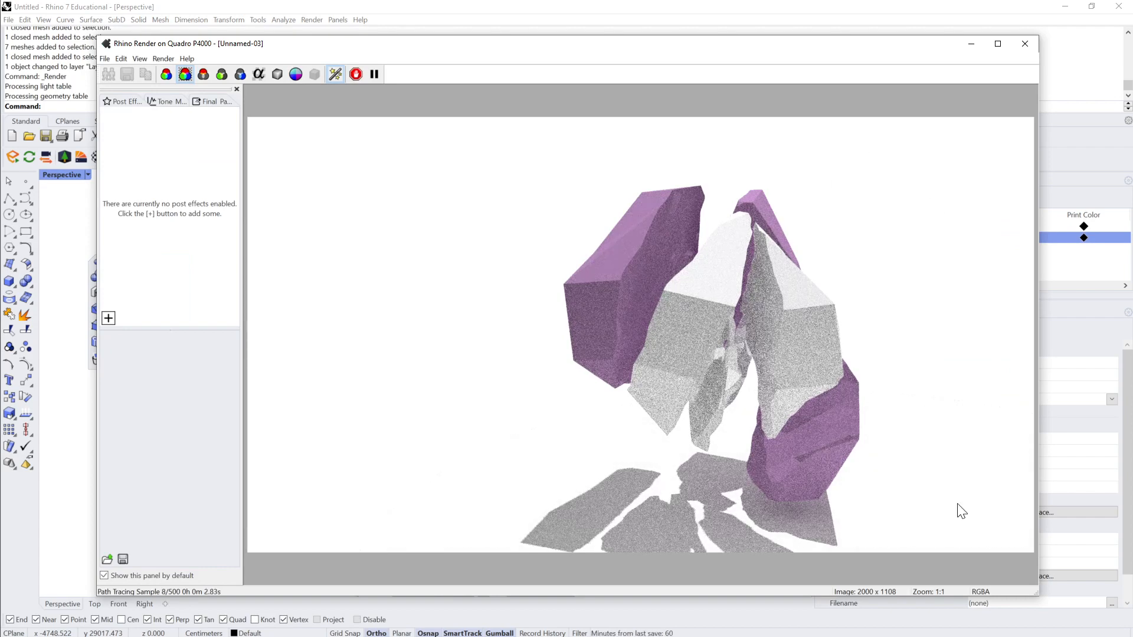
click(295, 75)
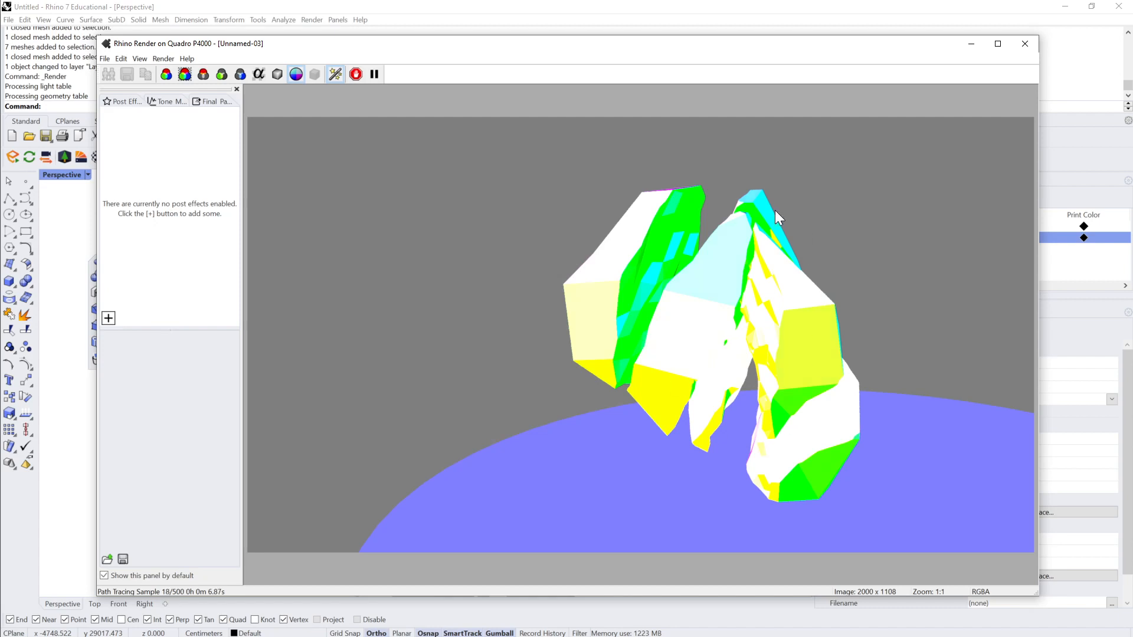
click(1026, 44)
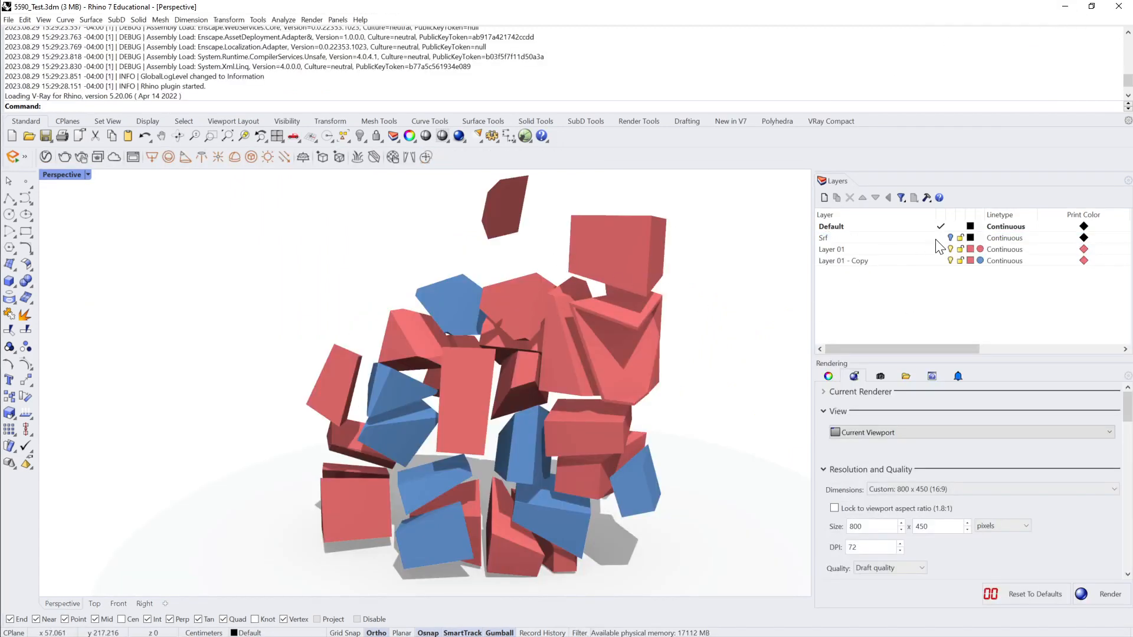
Step: In 5590_Test.3dm, hide Layer 01 and Layer 01 - Copy and turn on the Srf layer
click(950, 249)
click(950, 261)
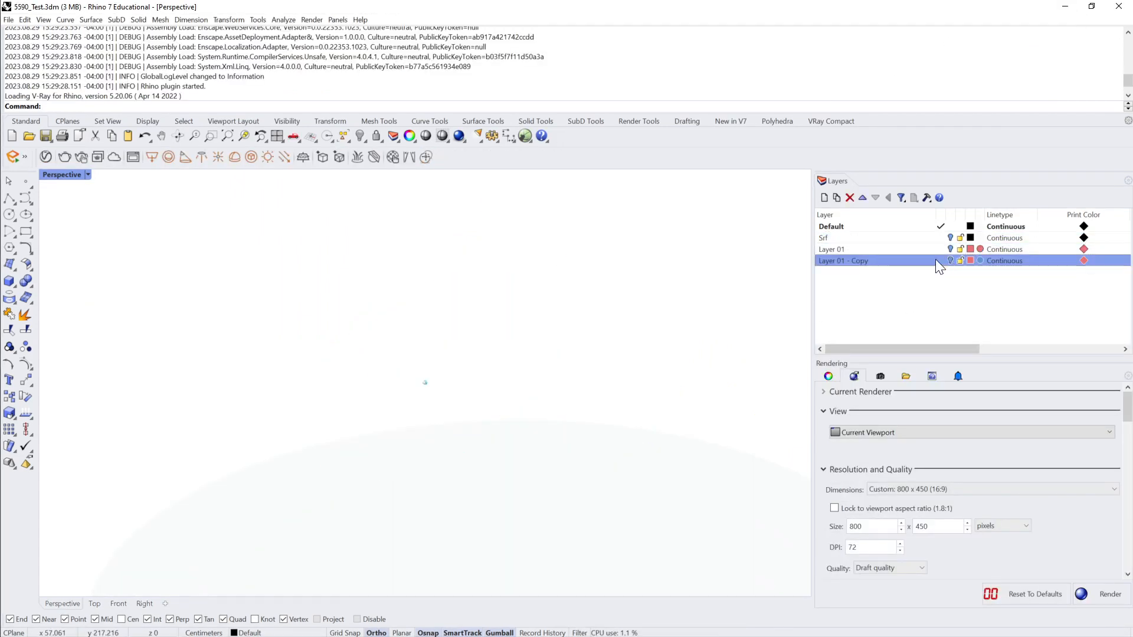
click(950, 238)
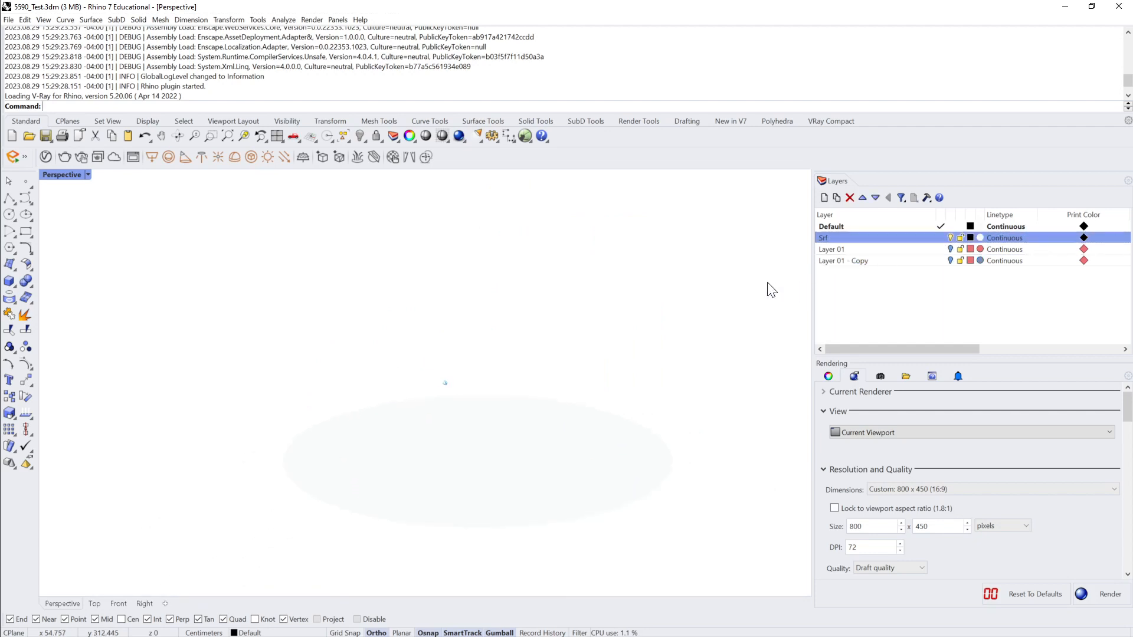
Step: Show all the hidden objects in the model with the Show command
text(Sg)
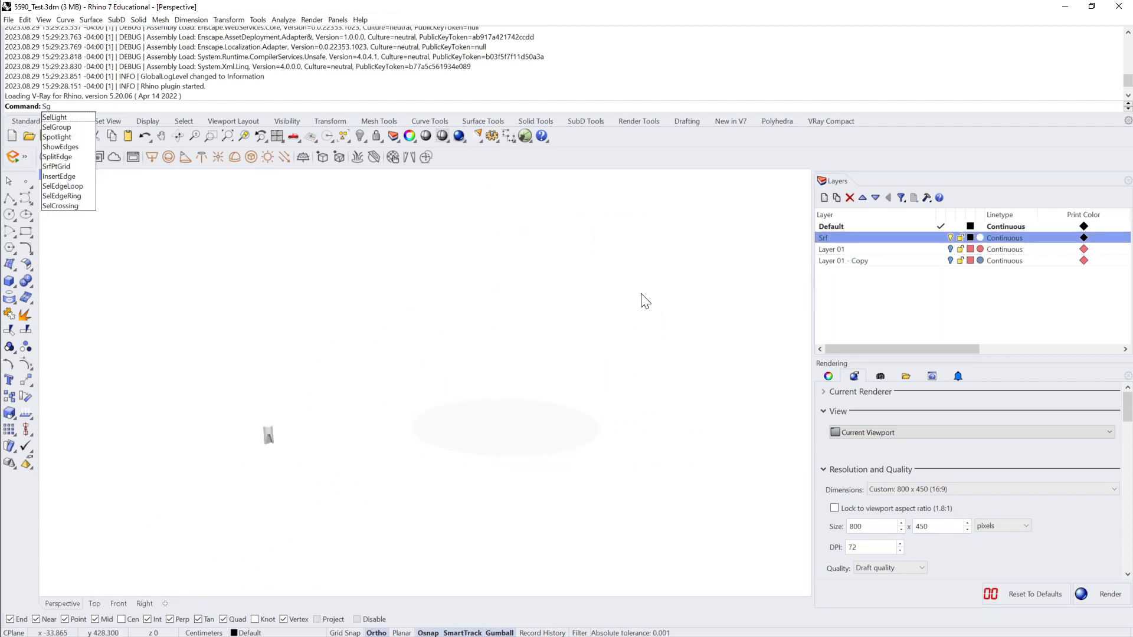
key(Return)
text(H)
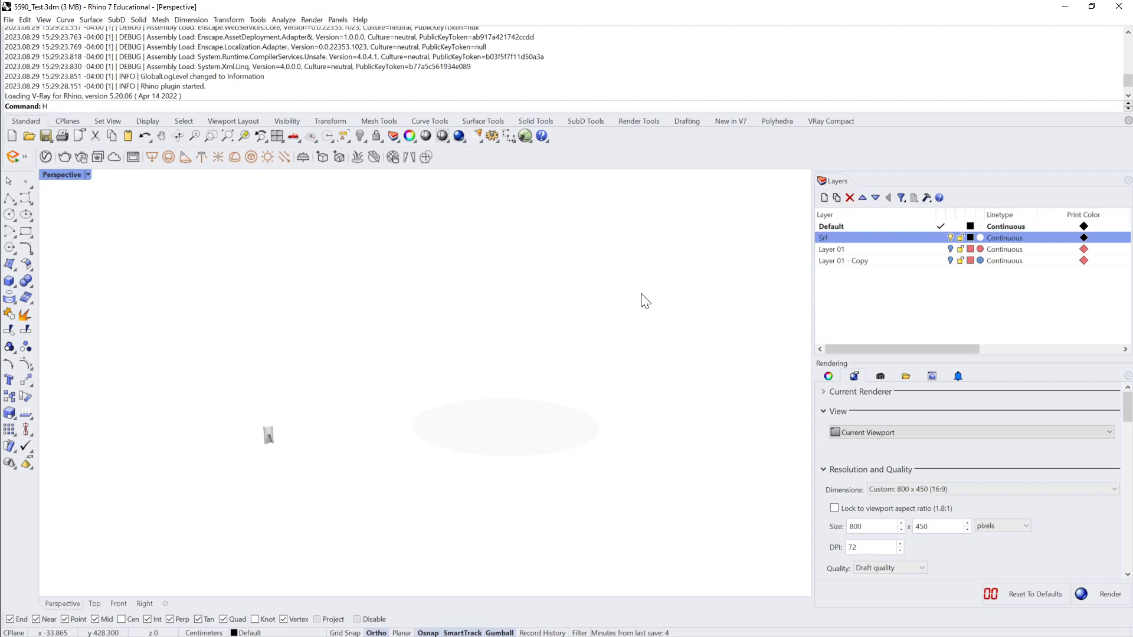
text(s)
key(Return)
right_drag(641, 294, 613, 391)
scroll(646, 271, up, 3)
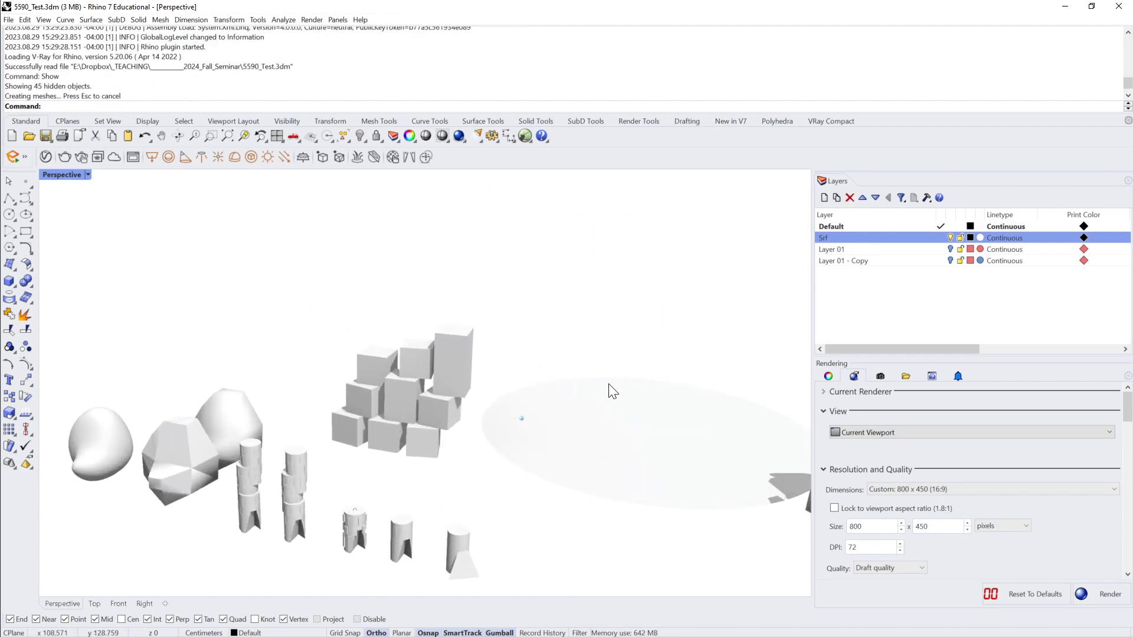
scroll(459, 370, up, 5)
Step: Select the stacked boxes one after another to examine them as separate meshes from several angles
click(455, 270)
scroll(428, 305, up, 2)
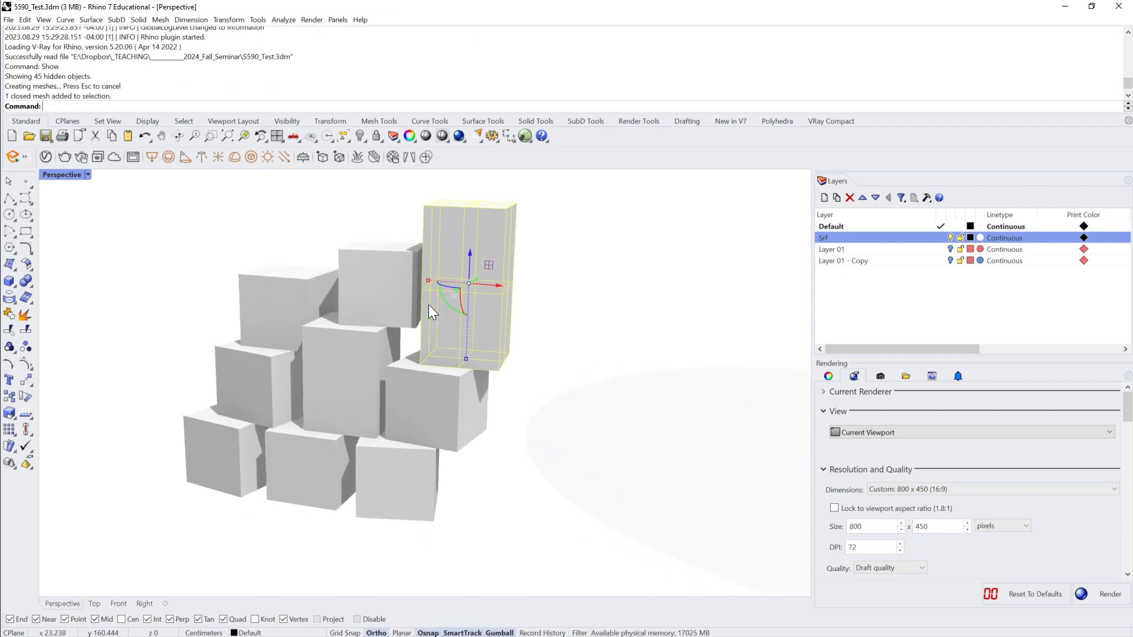
click(435, 407)
click(395, 305)
right_drag(396, 307, 375, 427)
click(359, 383)
click(400, 473)
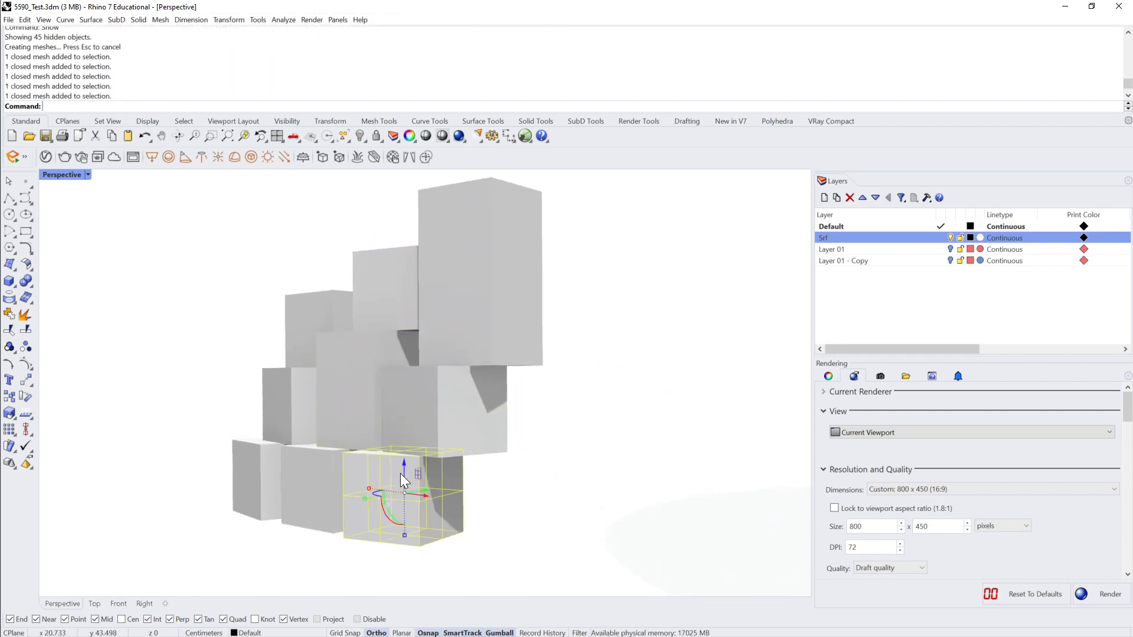
right_drag(400, 473, 546, 236)
click(313, 475)
click(354, 402)
click(477, 395)
scroll(521, 336, down, 6)
right_drag(524, 339, 521, 336)
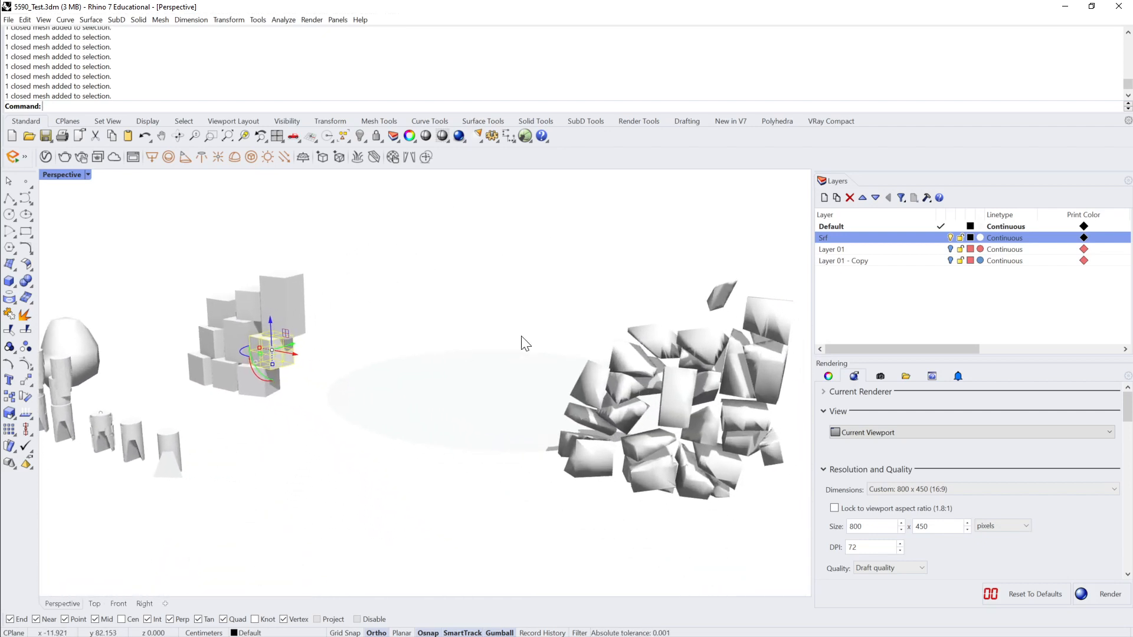
Step: Select the group of shattered mesh pieces and examine it up close and beside the stacked boxes
scroll(521, 335, up, 5)
scroll(449, 337, up, 3)
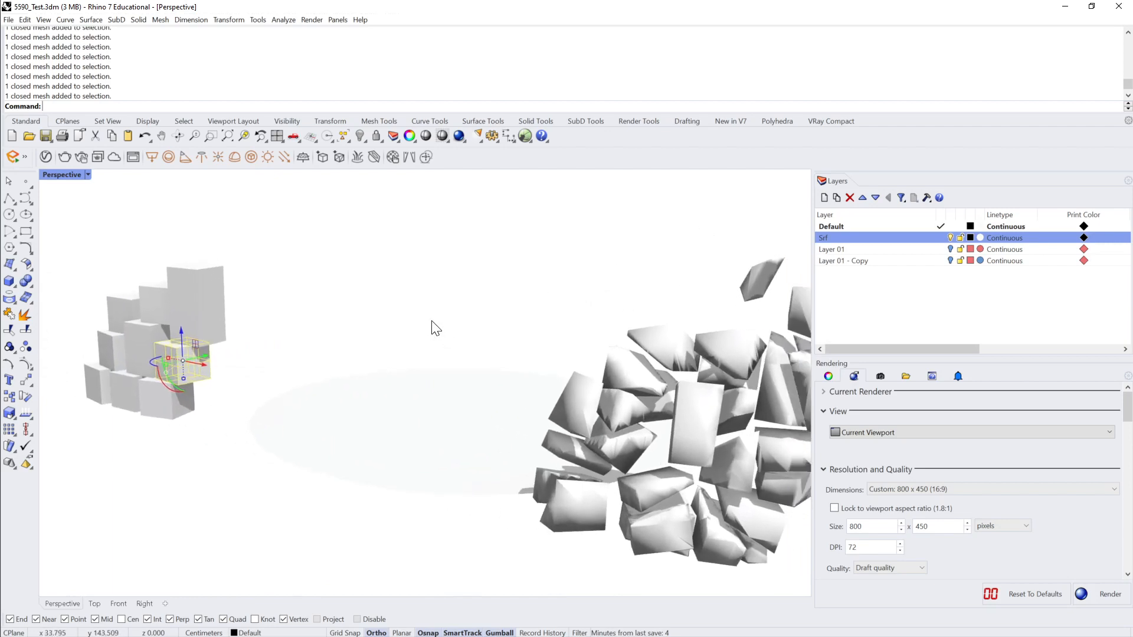
shift+right_drag(432, 321, 248, 319)
scroll(561, 341, up, 3)
click(548, 349)
scroll(458, 333, down, 4)
shift+right_drag(390, 301, 451, 332)
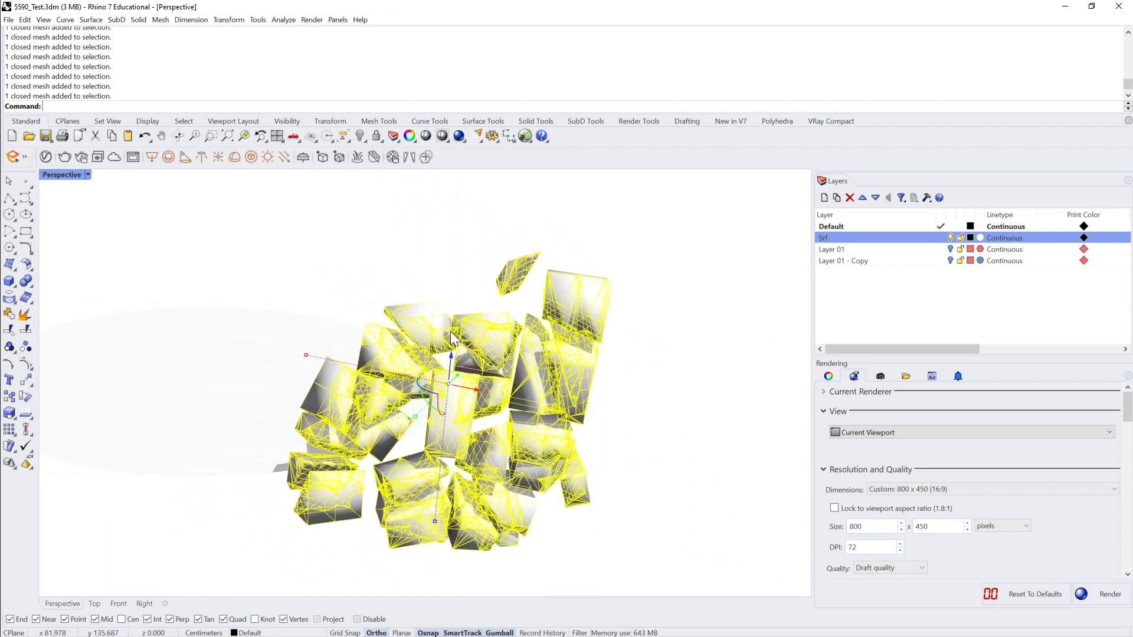
scroll(454, 334, down, 3)
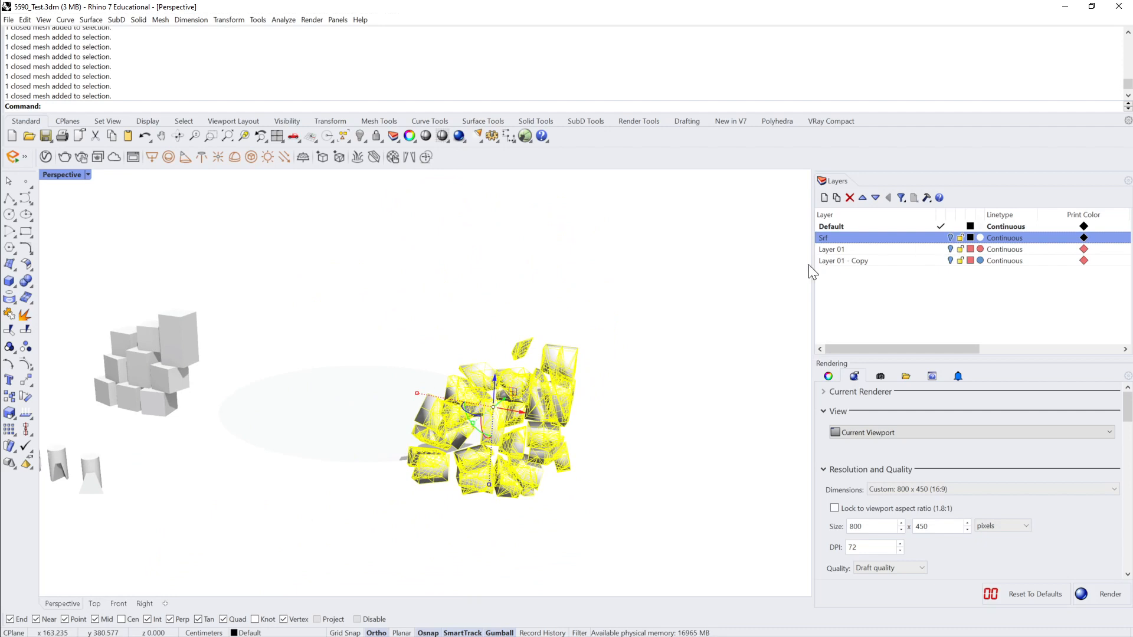
Step: Hide all the visible objects and turn on Layer 01 and Layer 01 - Copy
key(Escape)
key(ctrl+a)
key(ctrl+h)
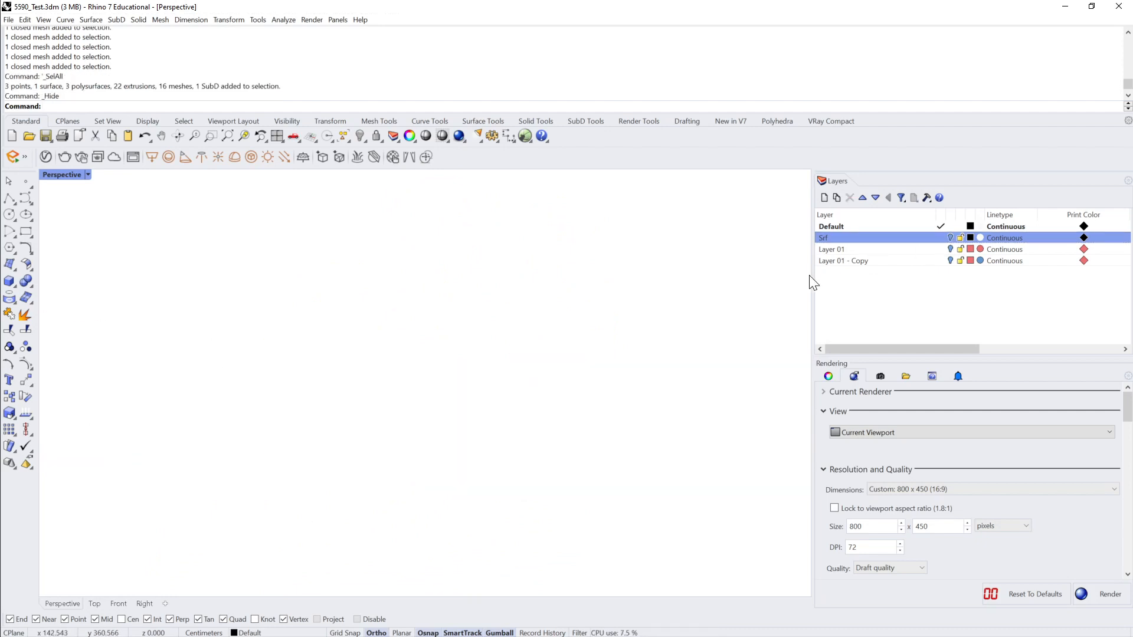
click(951, 249)
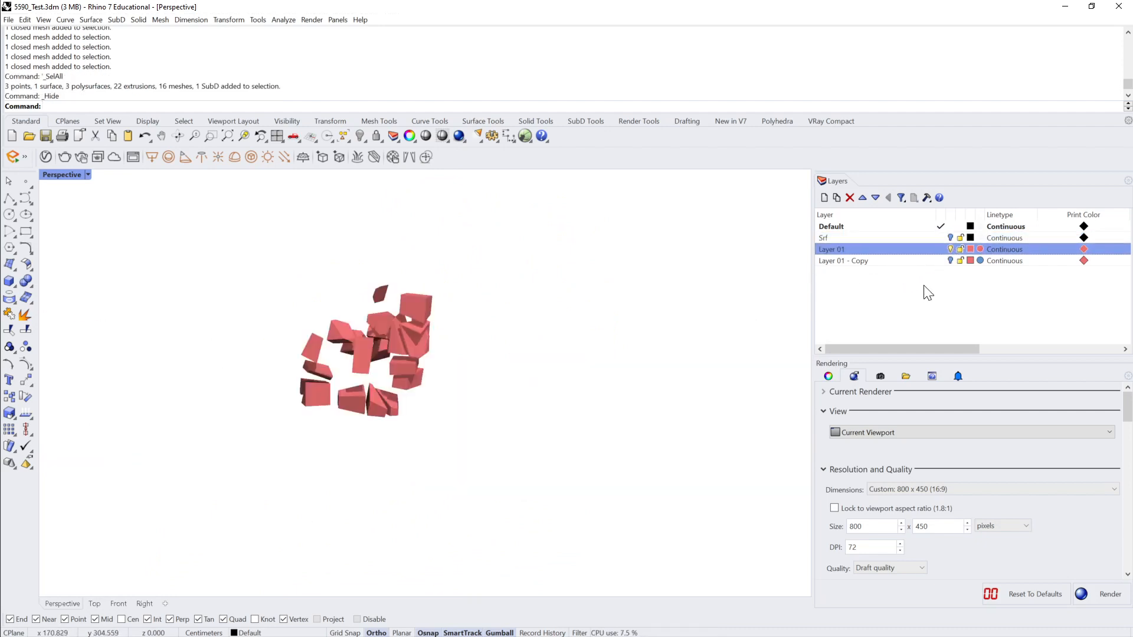
click(950, 261)
scroll(456, 331, up, 6)
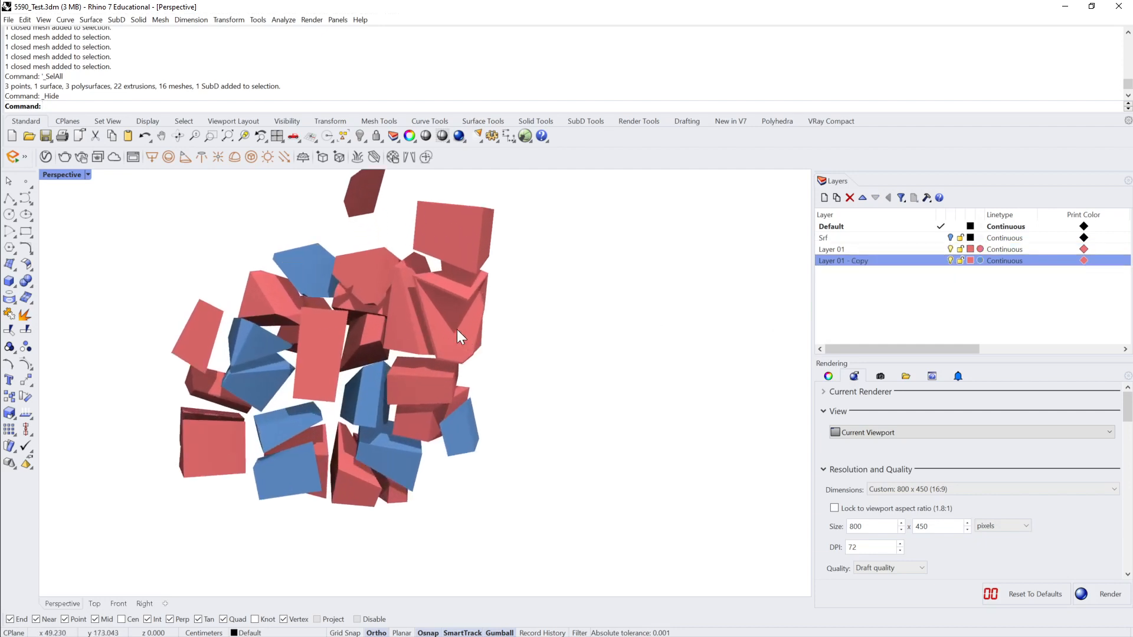
Step: Select the red box-shaped piece at the top of the pile and examine it from another angle
click(504, 298)
right_drag(504, 299, 580, 300)
click(520, 243)
right_drag(612, 257, 559, 259)
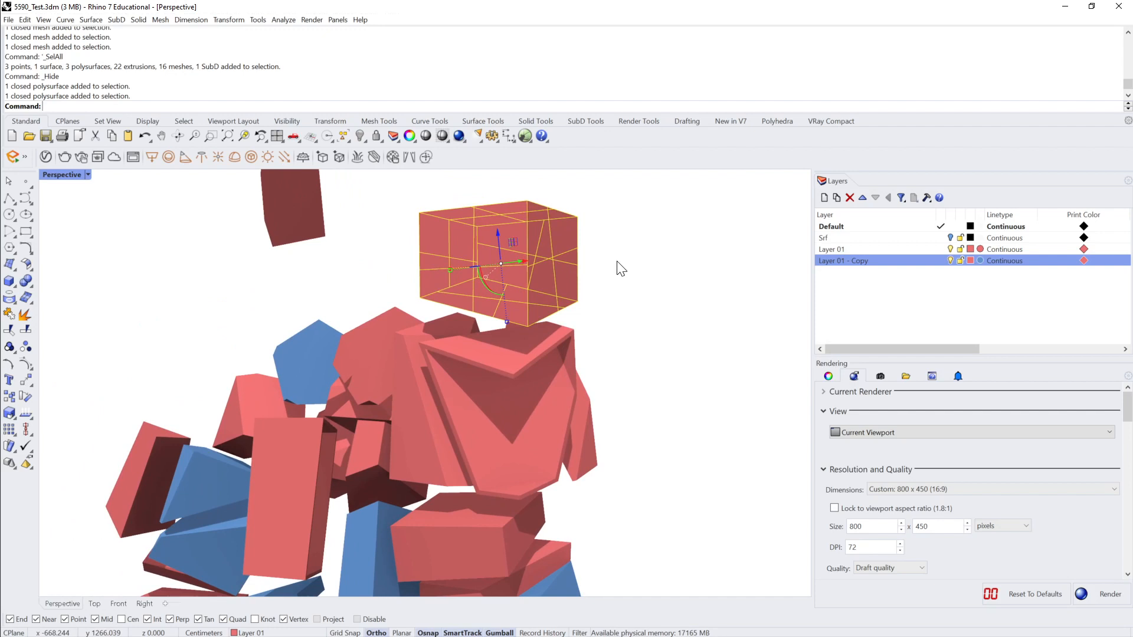
text(MeshToNURB)
key(Return)
click(27, 288)
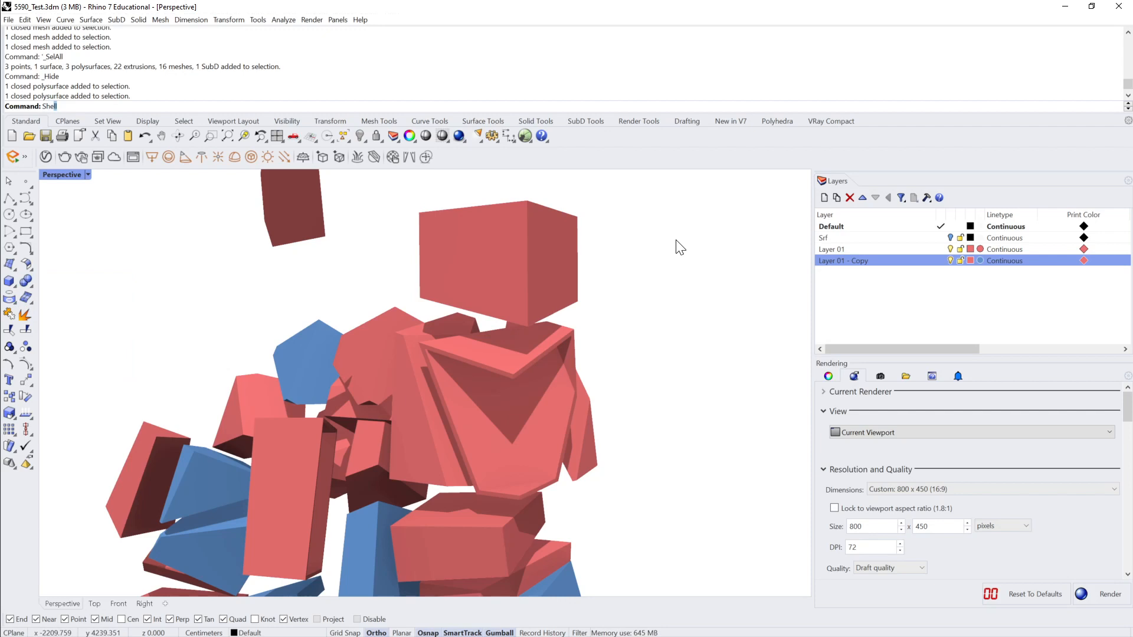
Step: Shell the small blue block at the pile's lower outer edge with thickness 1 and one face removed, and undo the shell
key(Return)
right_drag(676, 241, 687, 133)
click(510, 433)
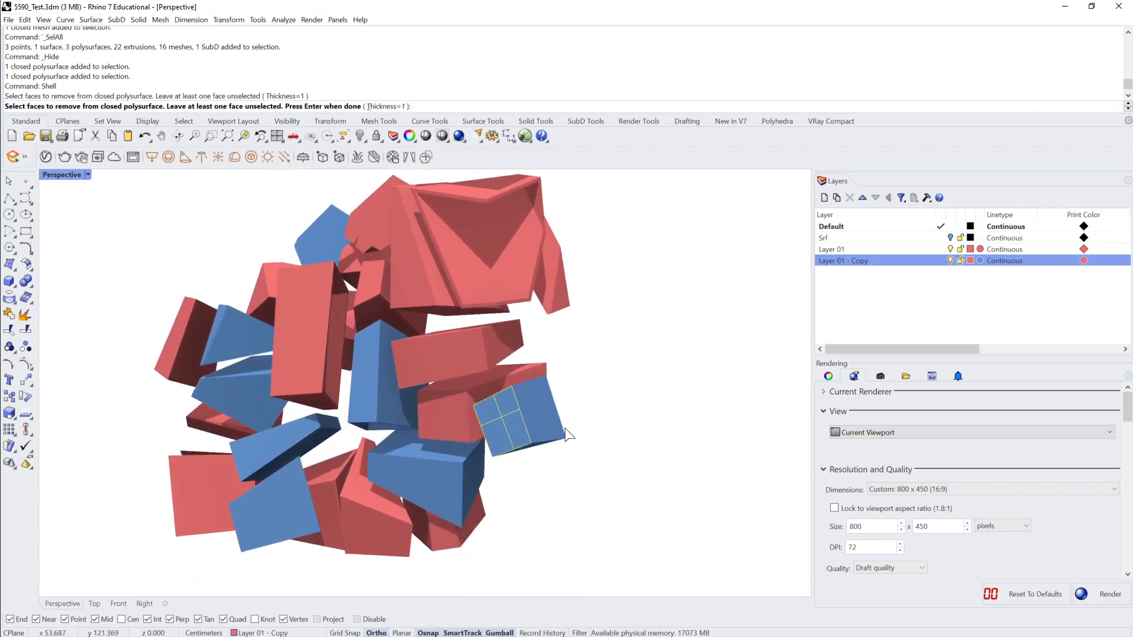
scroll(565, 428, up, 3)
key(Return)
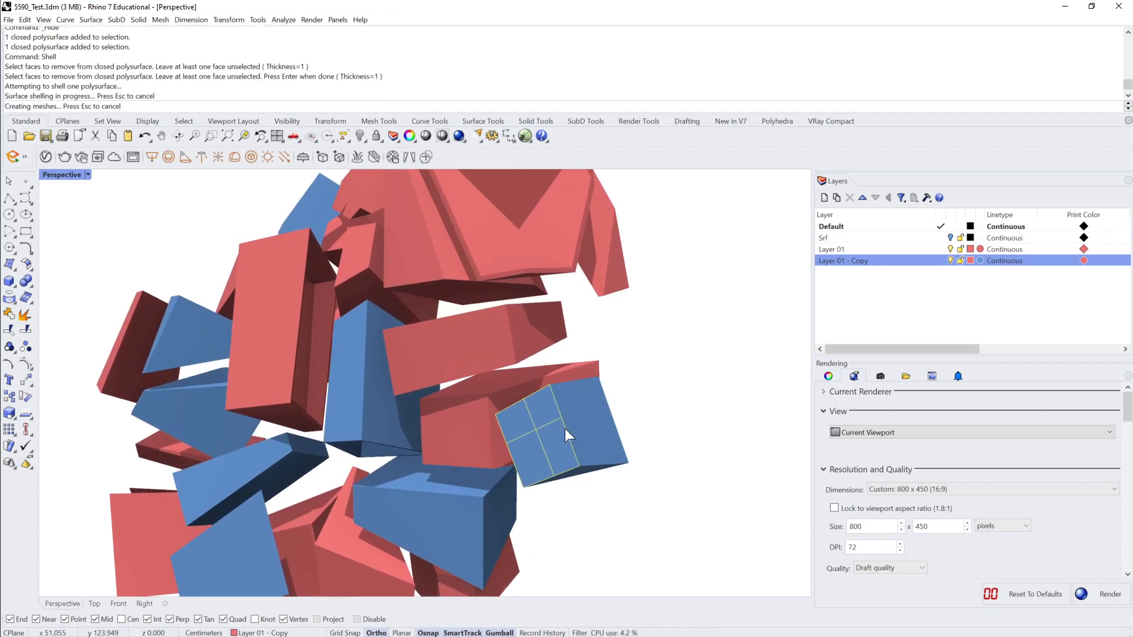
scroll(564, 429, up, 3)
scroll(596, 411, up, 4)
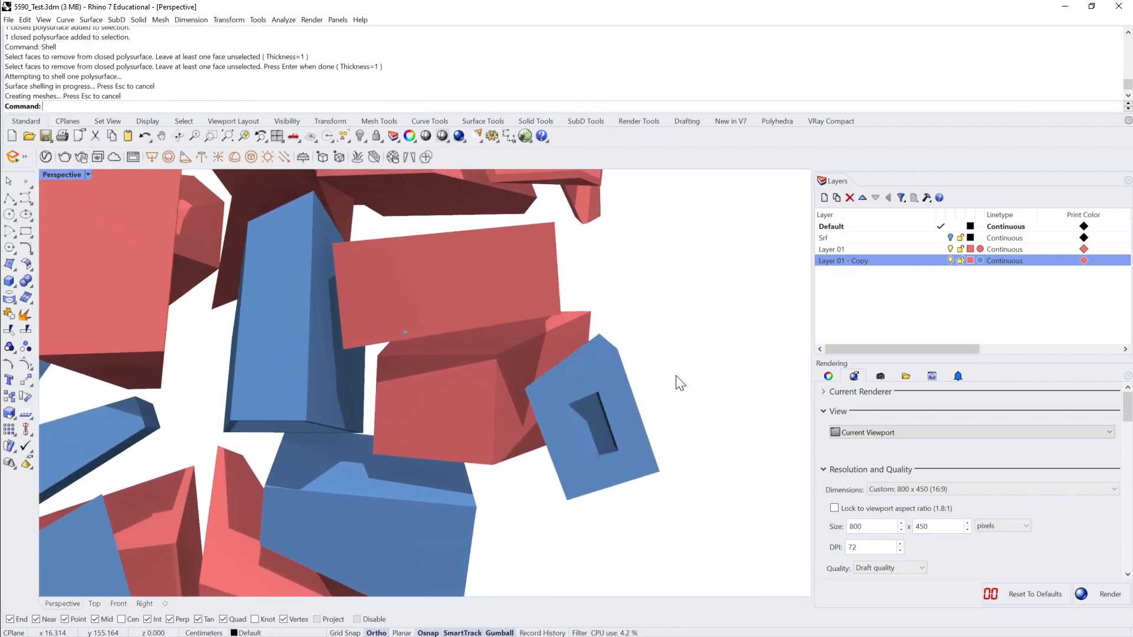
key(ctrl+z)
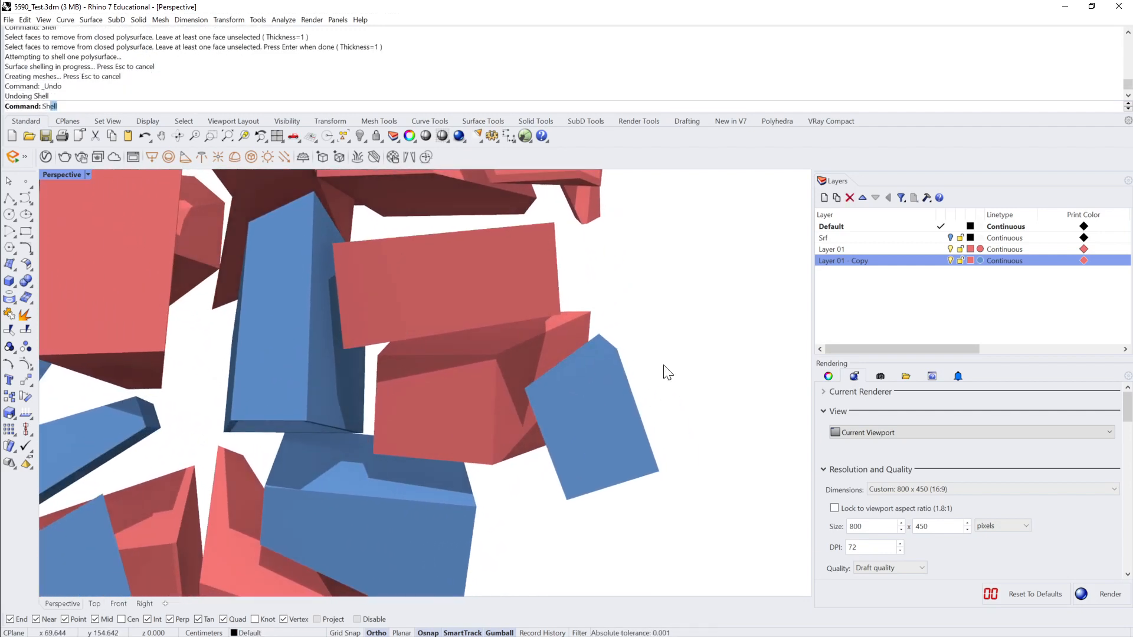
Step: Shell the same small blue block with thickness 0.5 and its large front face removed, and undo the shell
key(Return)
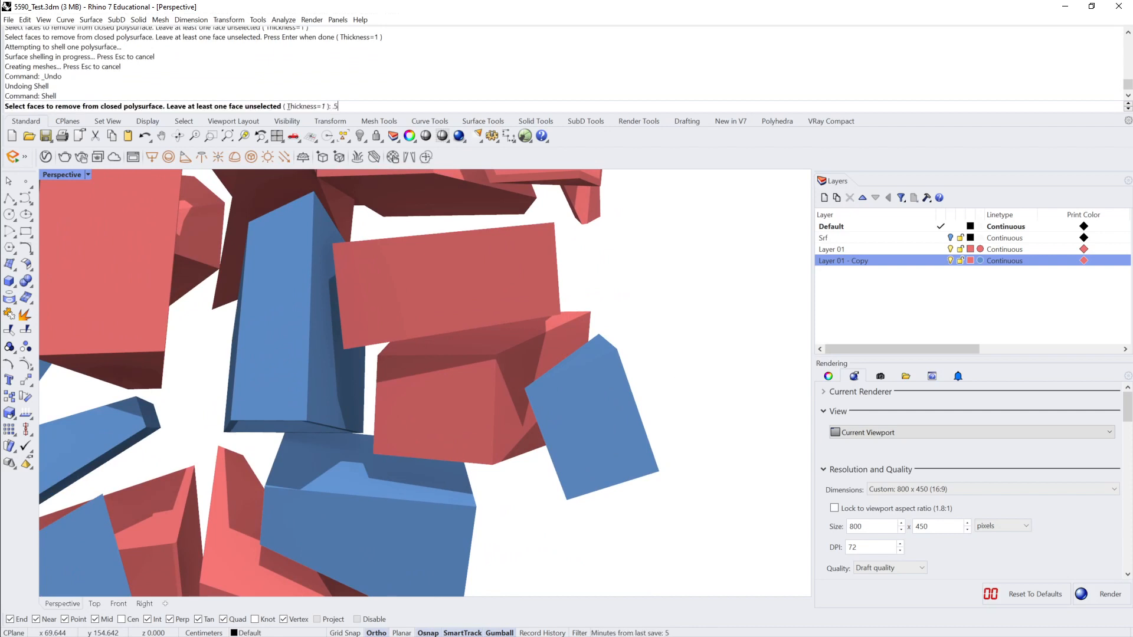
key(Return)
click(615, 418)
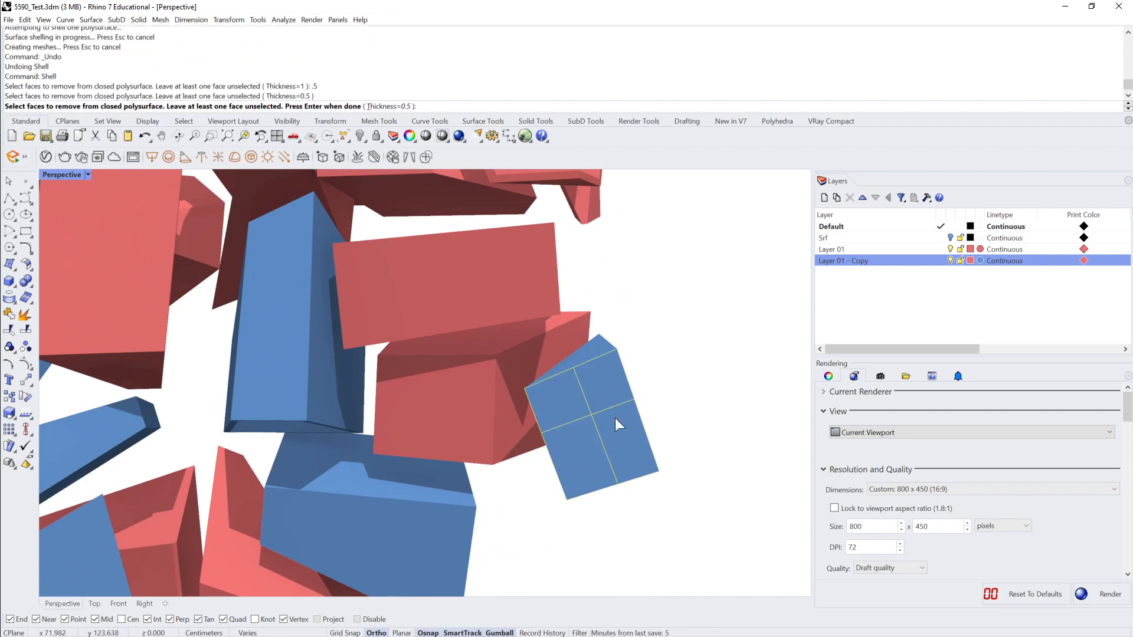
key(Return)
right_drag(666, 416, 632, 424)
key(ctrl+z)
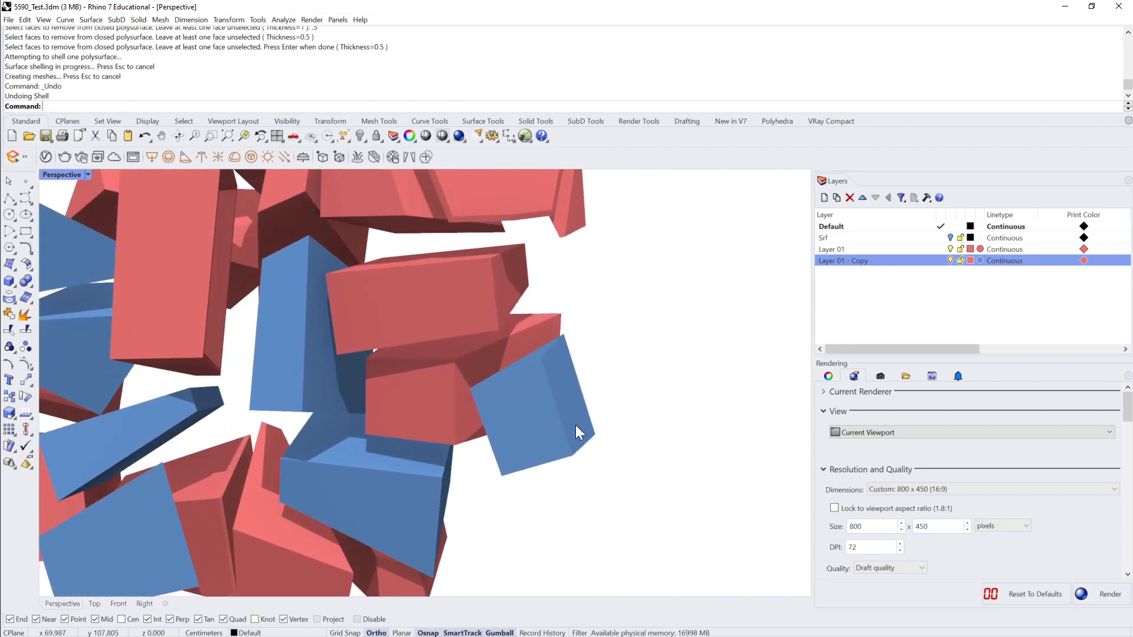
Step: Shell the wedge-shaped blue block low in the pile with thickness 0.2 and its front face removed, and undo the shell
key(Return)
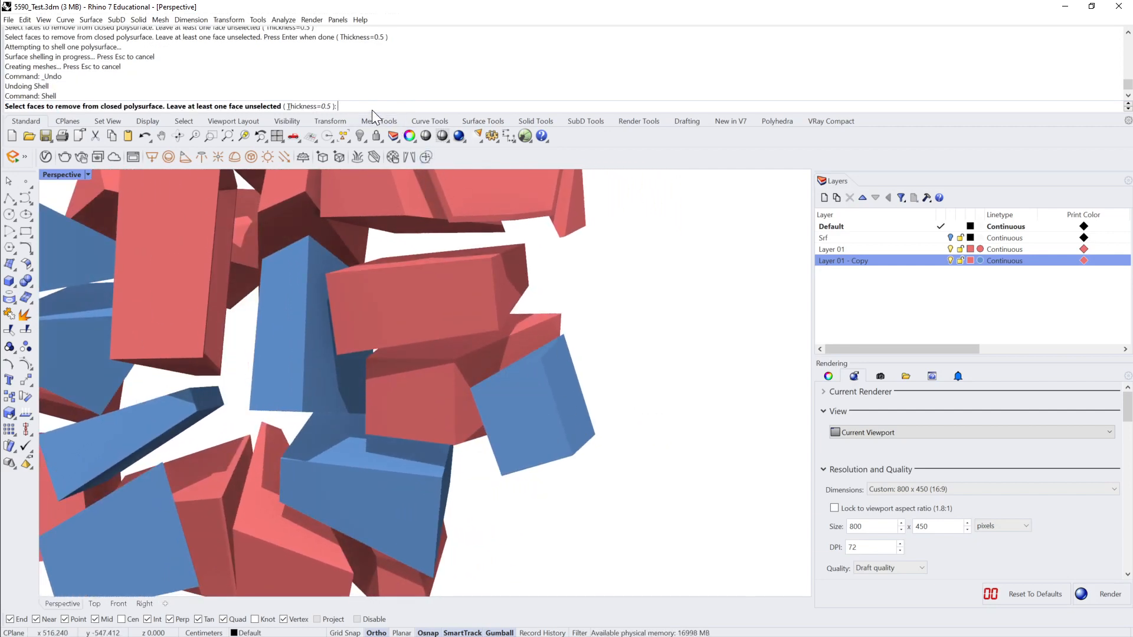
text(.2)
key(Return)
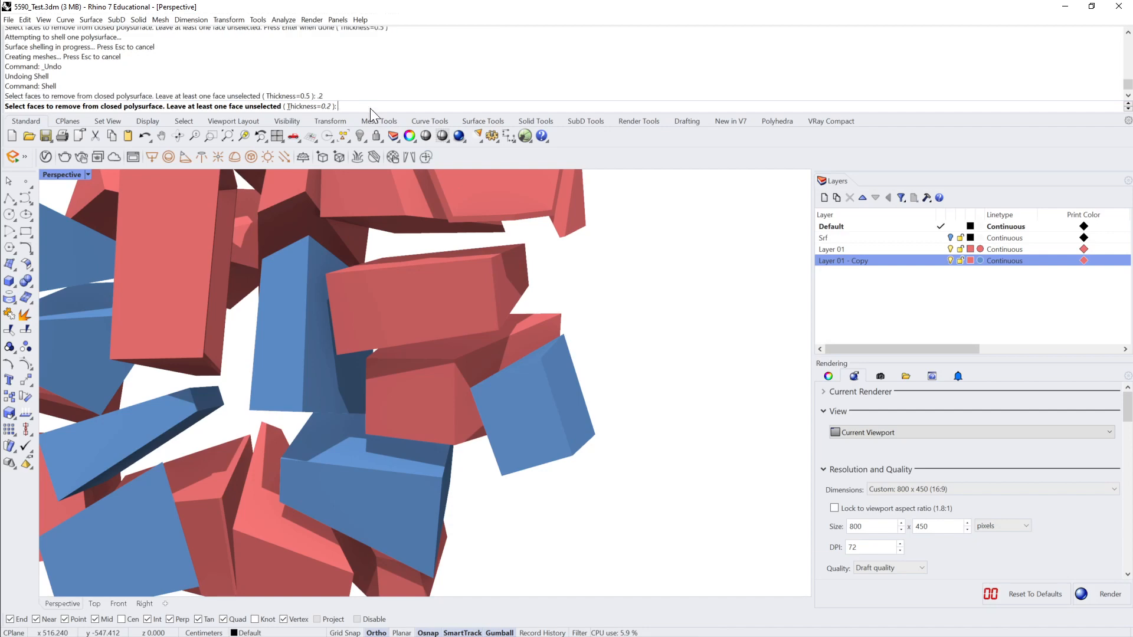
click(368, 506)
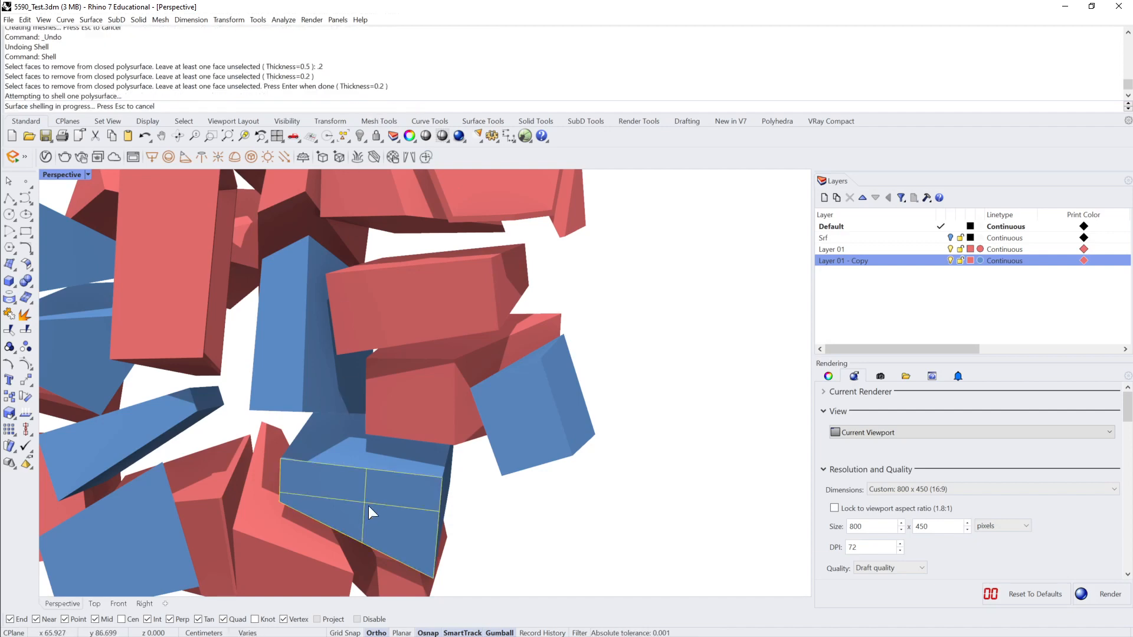
key(Return)
right_drag(368, 505, 437, 423)
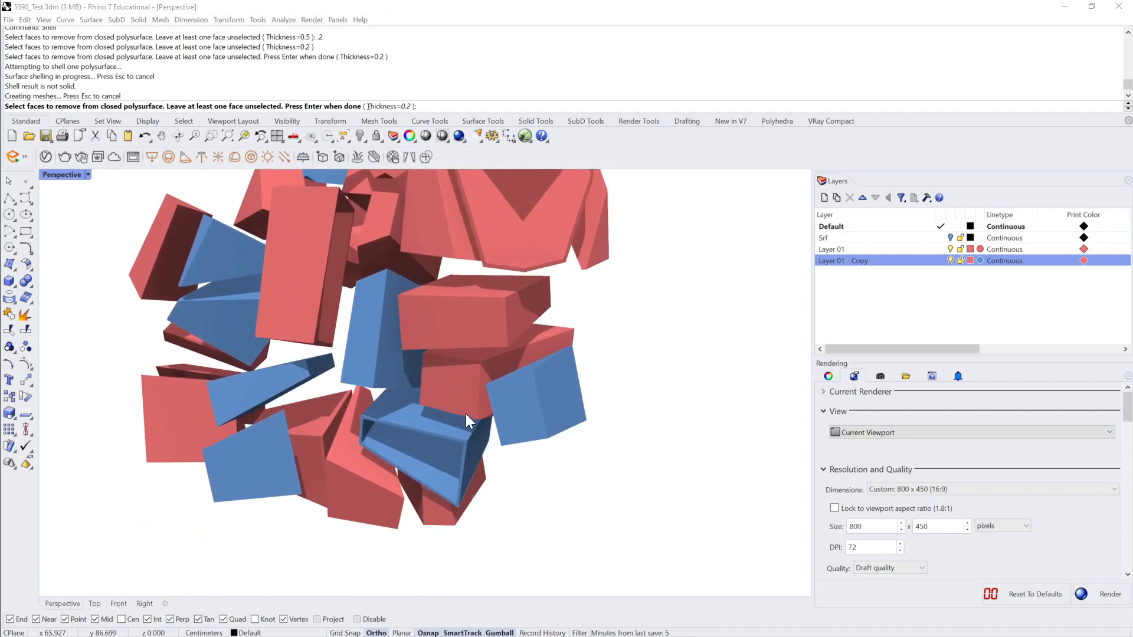
key(Escape)
key(ctrl+z)
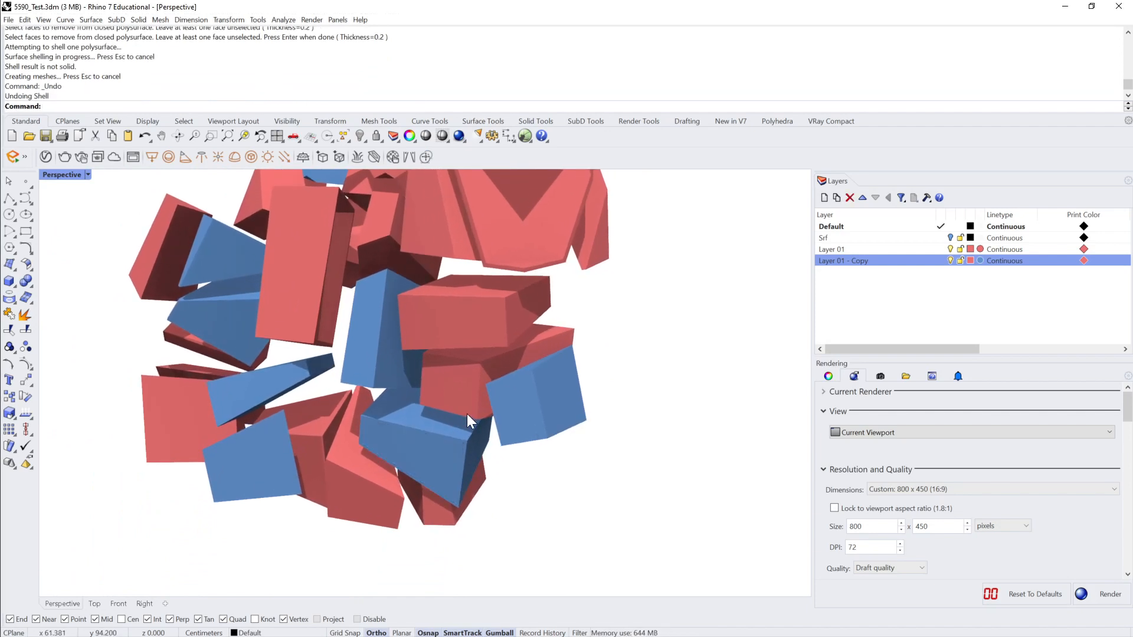
Step: Shell the red block above the blue ones with two adjacent side faces removed, and undo the shell
key(Return)
right_drag(467, 413, 556, 320)
click(525, 341)
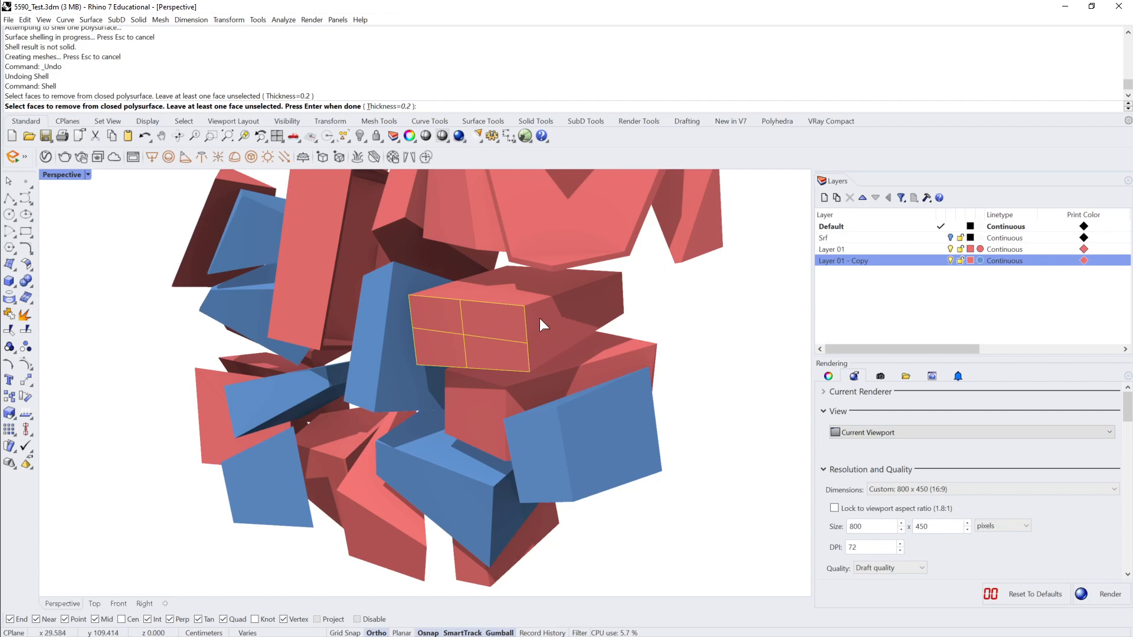
click(554, 324)
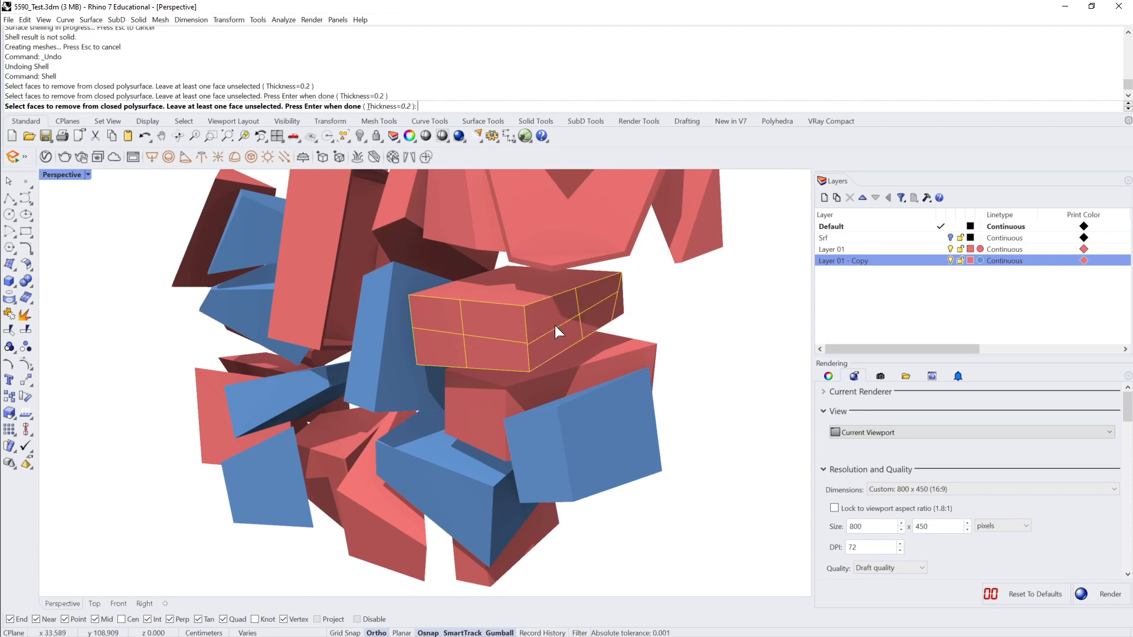
key(Return)
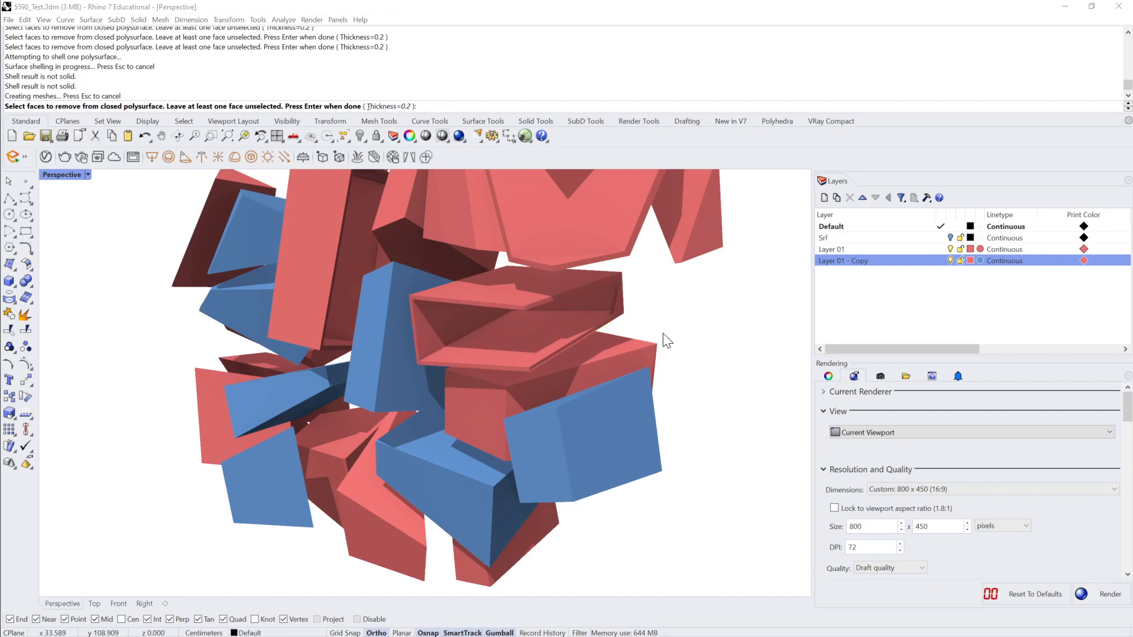
scroll(663, 325, down, 5)
scroll(665, 324, up, 3)
key(ctrl+z)
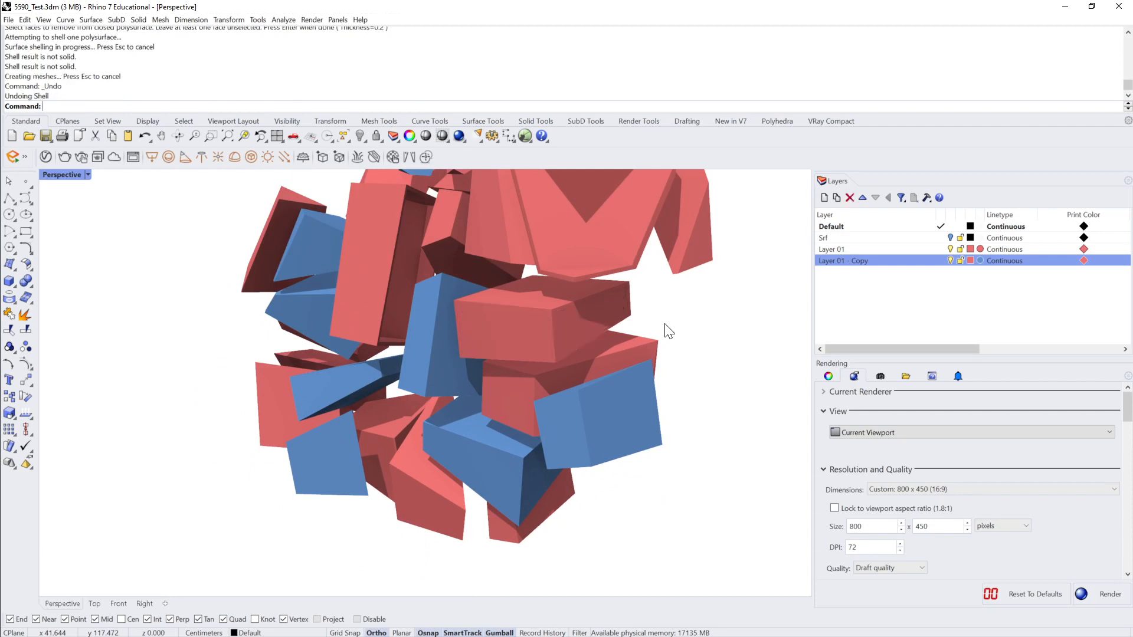
Step: Shell the wedge-shaped blue block low in the pile with thickness 0.2 and three of its faces removed
key(Return)
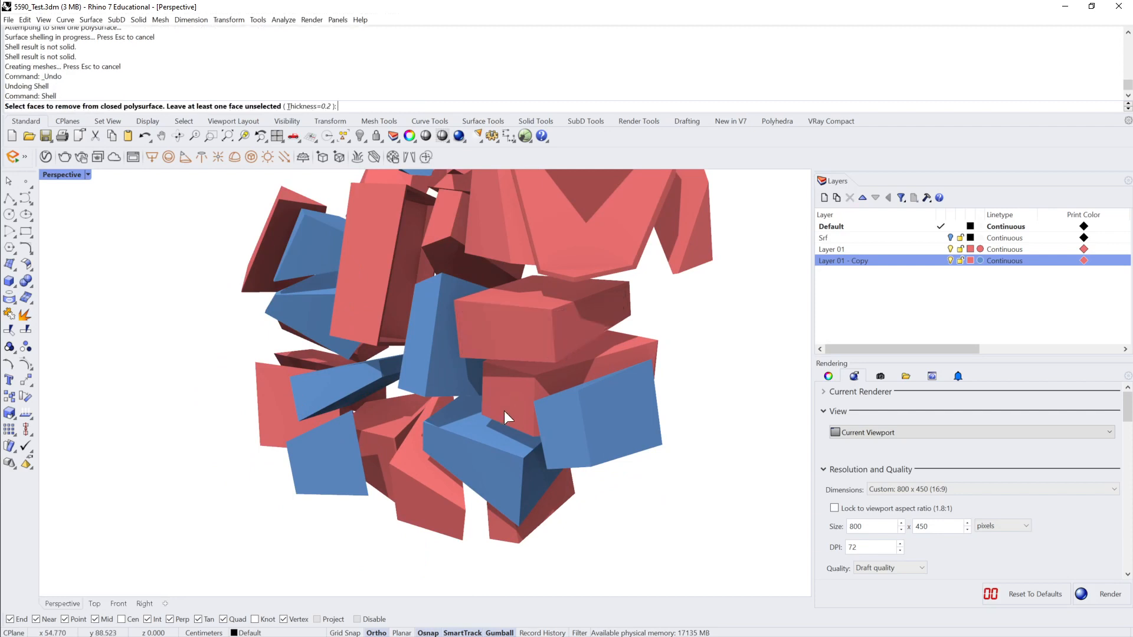
click(476, 440)
click(524, 469)
click(532, 470)
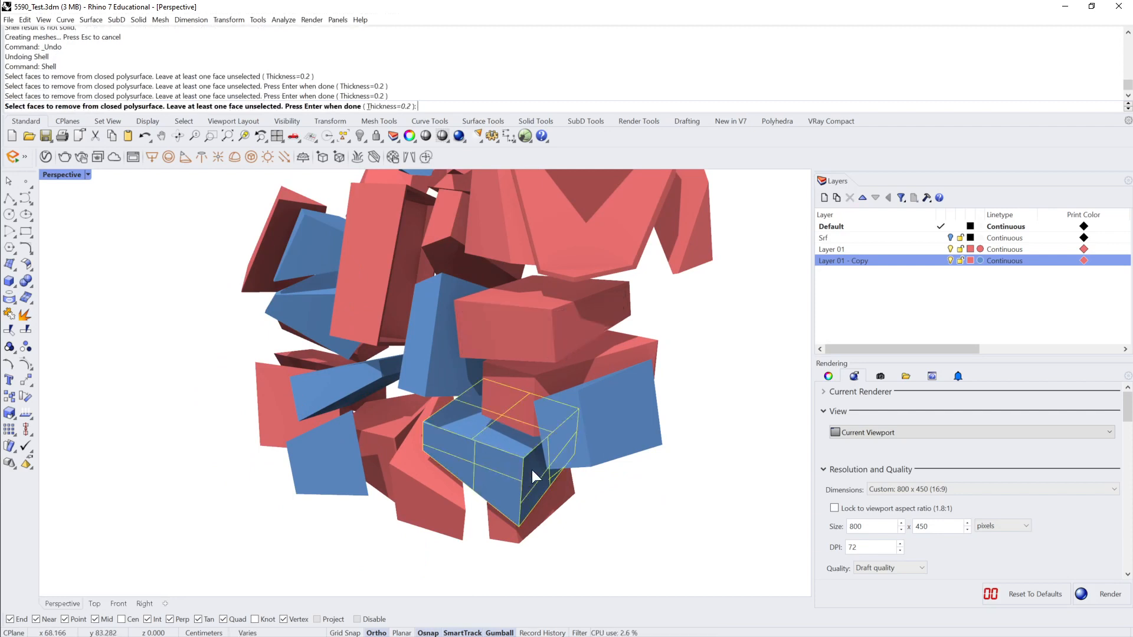
key(Return)
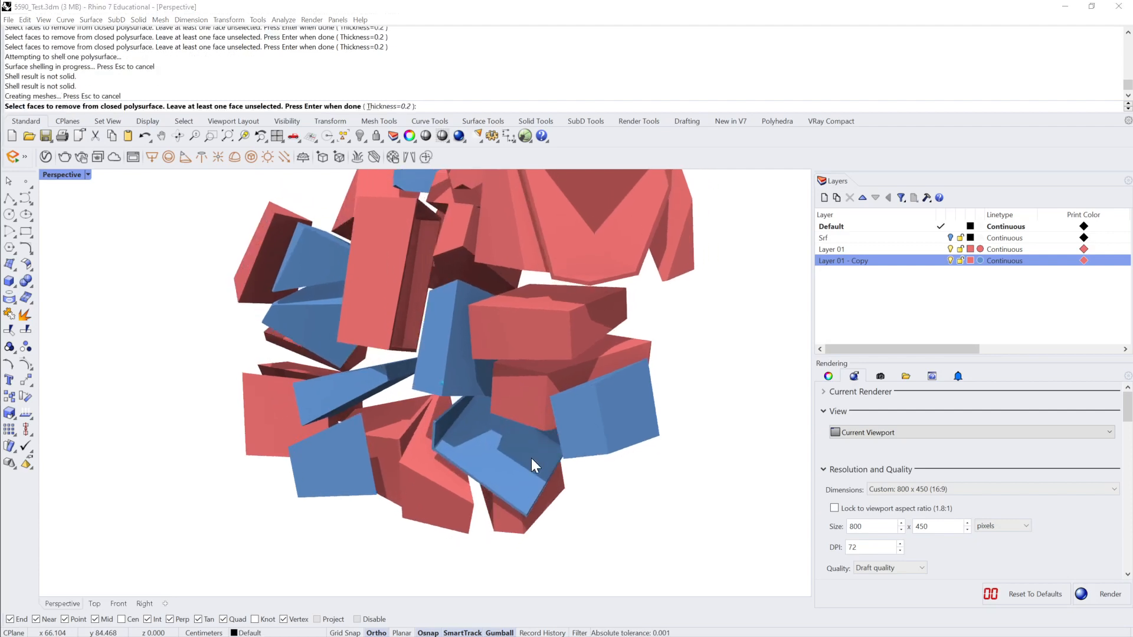
right_drag(532, 458, 667, 407)
scroll(531, 458, up, 3)
key(Escape)
Step: Turn on the Srf layer and show all the hidden objects
scroll(573, 381, down, 6)
click(951, 238)
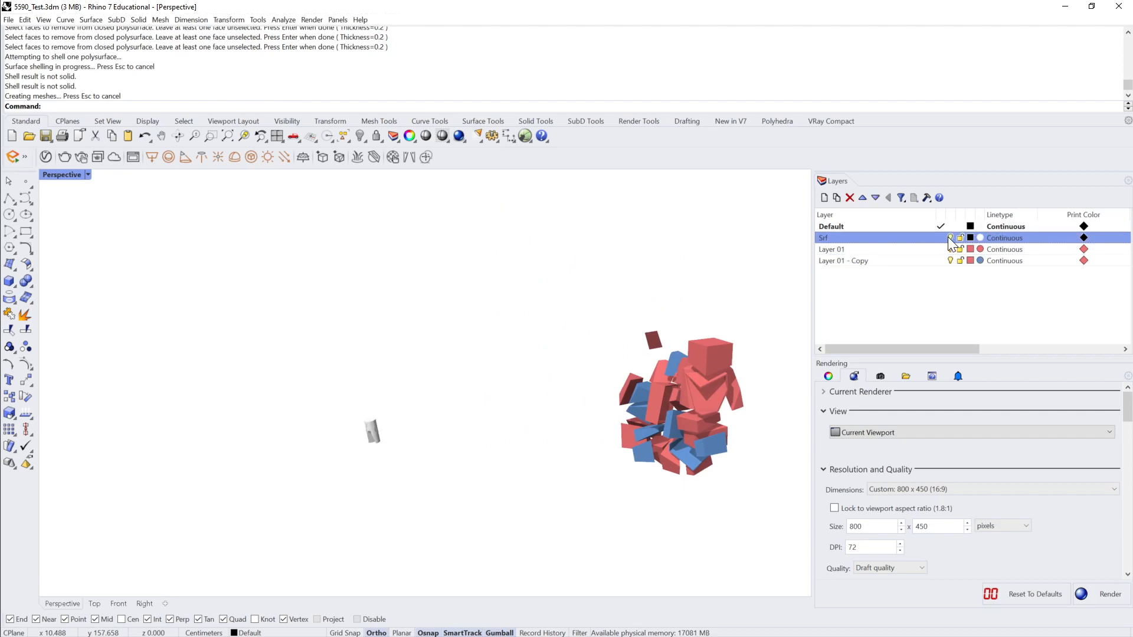
right_drag(518, 331, 539, 319)
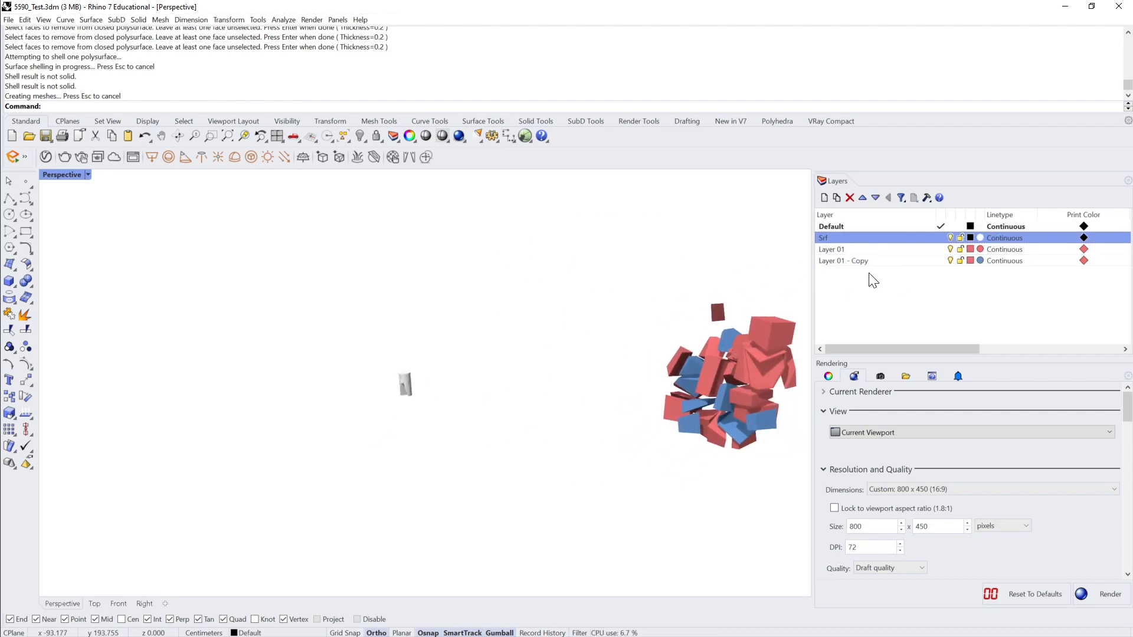
key(ctrl+alt+h)
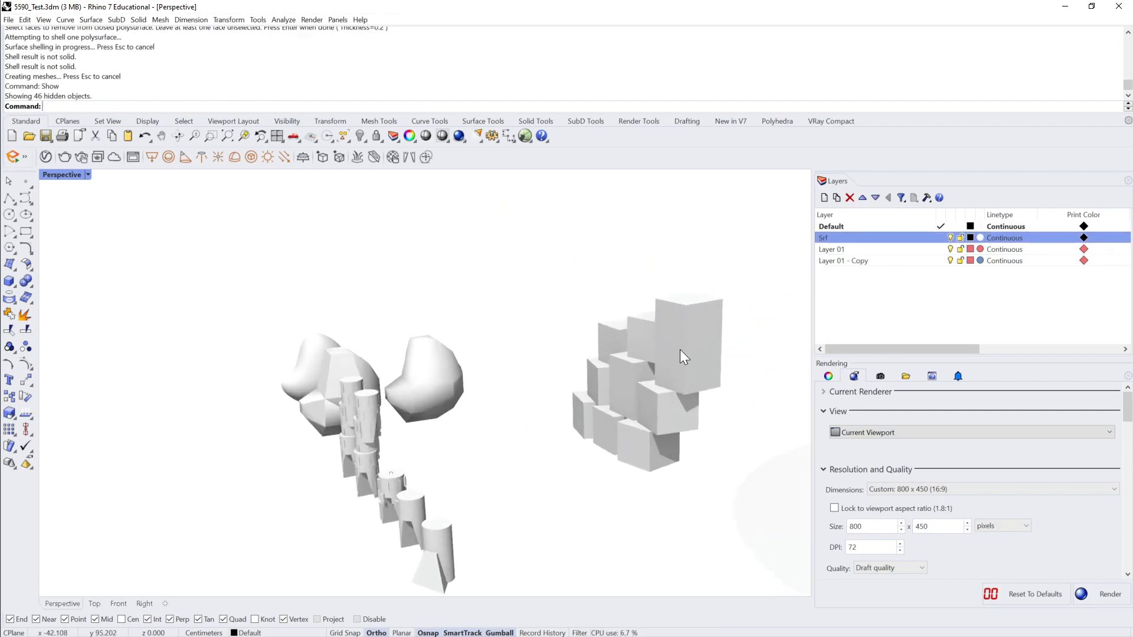
Step: Zoom to the tall box at the top of the stack and try to shell it
click(680, 356)
text(Z)
key(Return)
text(s)
key(Return)
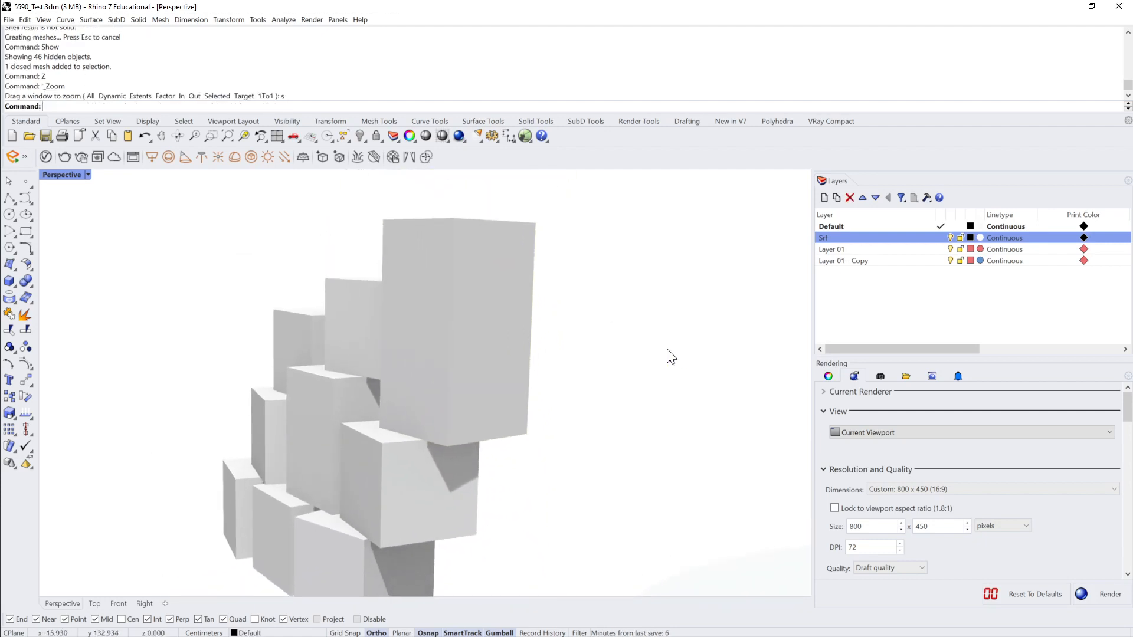
text(Shell)
key(Return)
right_drag(669, 353, 459, 316)
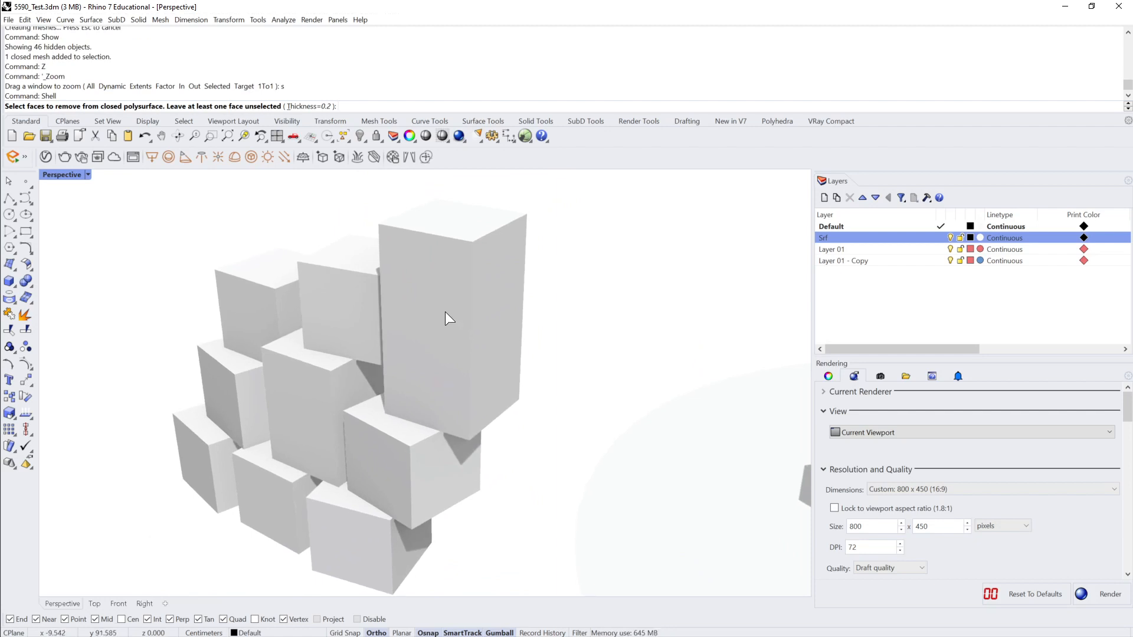
key(Escape)
Step: Select the tall box and check its object type in the object properties
click(445, 311)
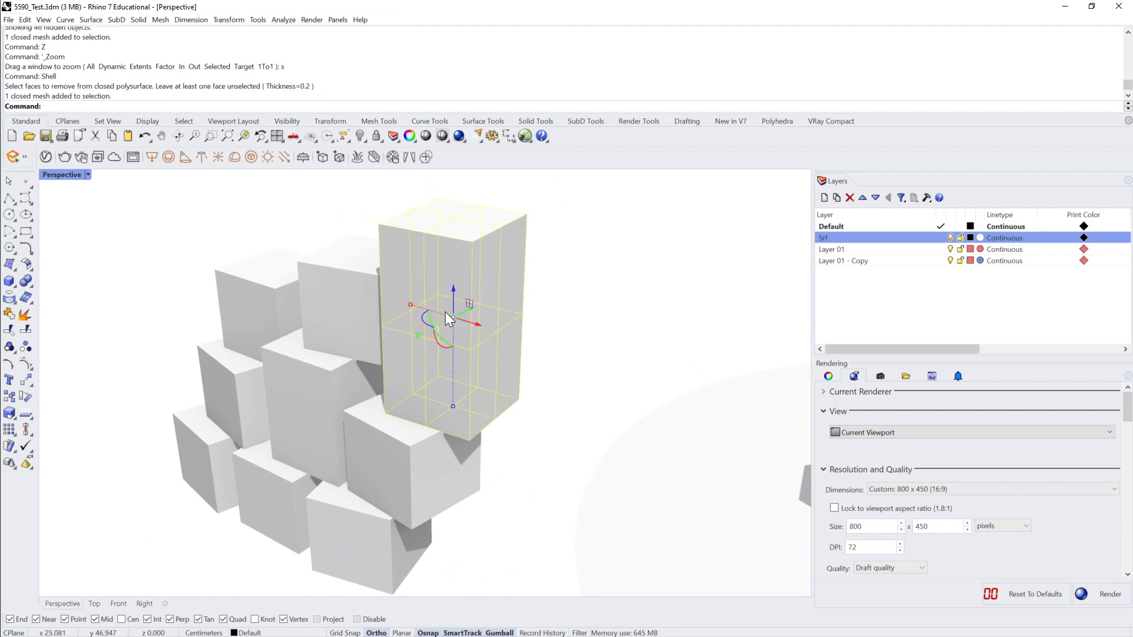
click(829, 377)
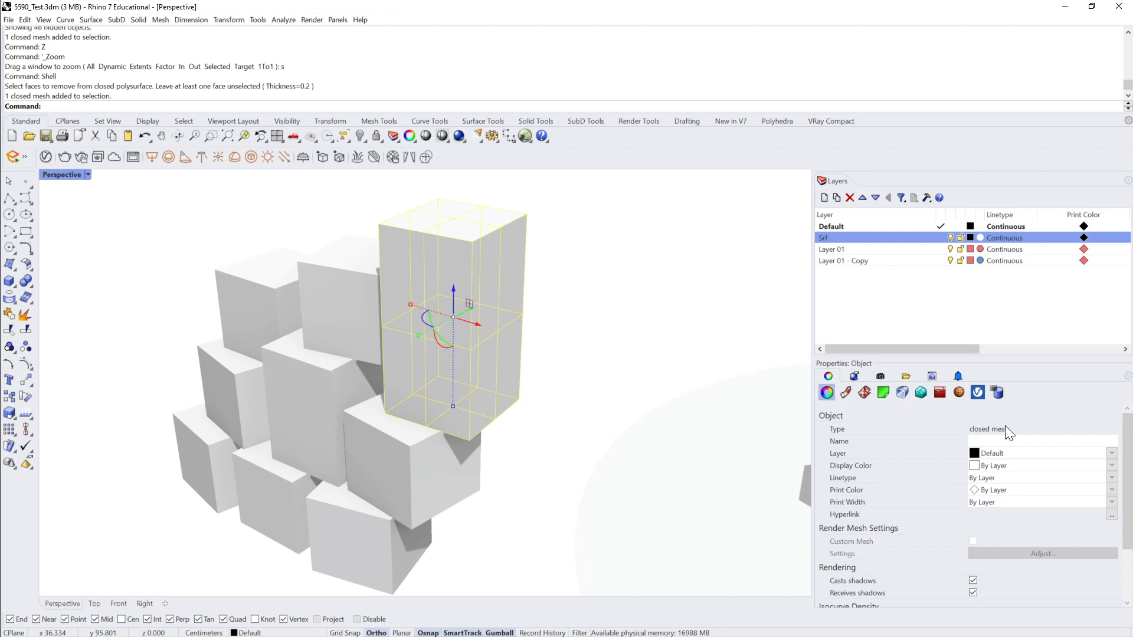
Step: Convert the tall box mesh at the top of the grey stack to a NURBS polysurface with MeshToNURB
scroll(852, 413, down, 3)
click(646, 388)
click(556, 337)
right_drag(555, 336, 532, 348)
text(M)
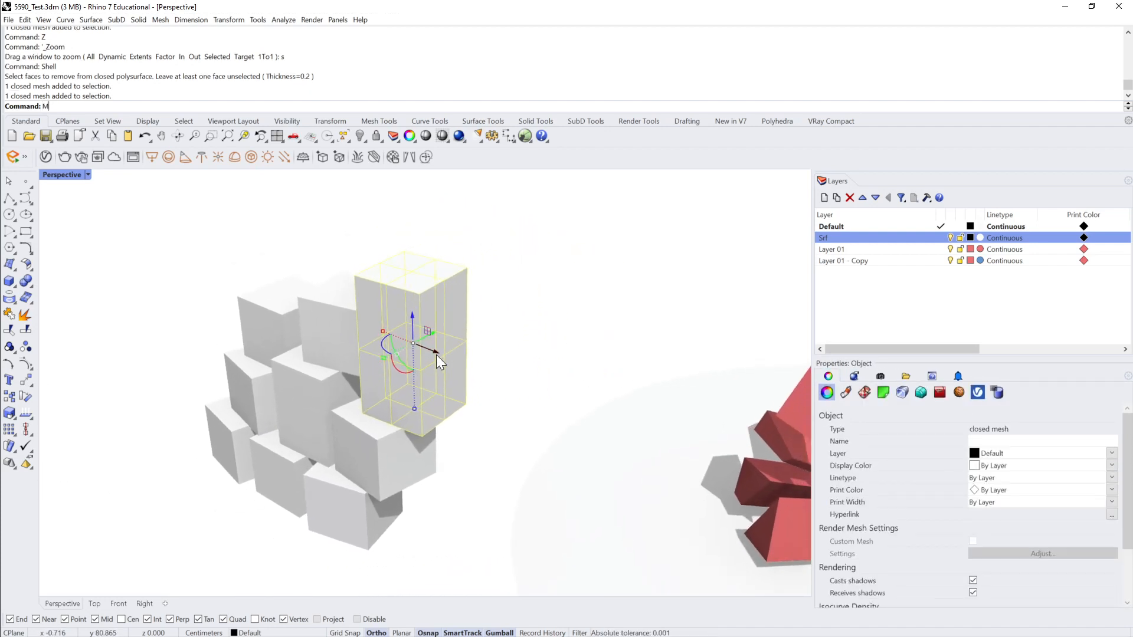
text(eshToNURB)
key(Return)
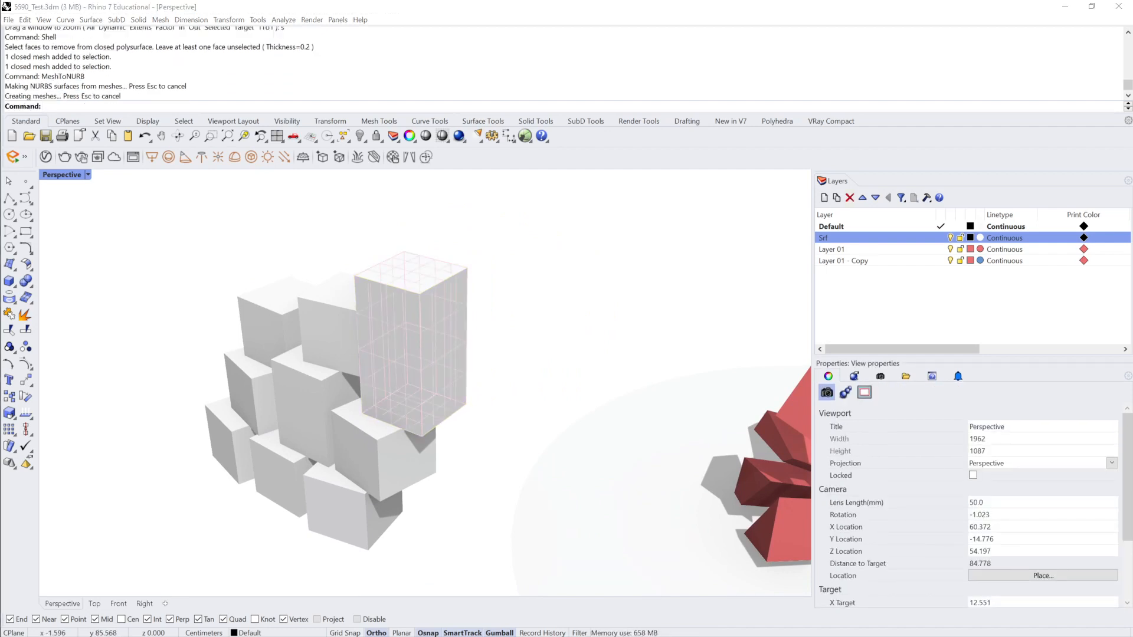
Step: Select the converted polysurface rather than the overlapping mesh and move it out beside the grey stack
click(193, 281)
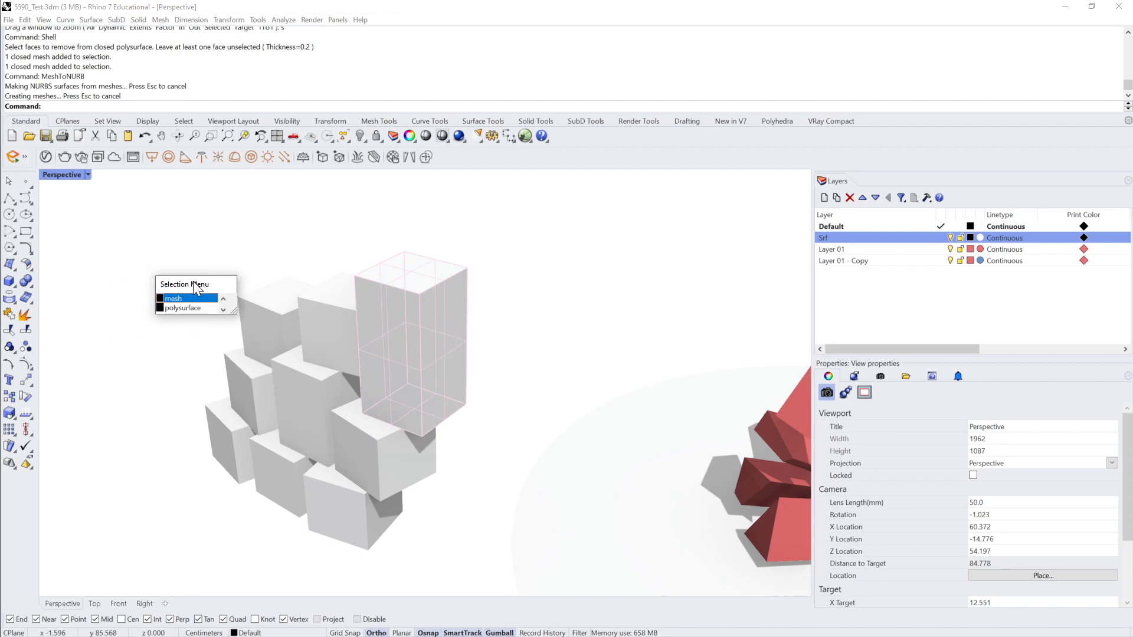
click(217, 307)
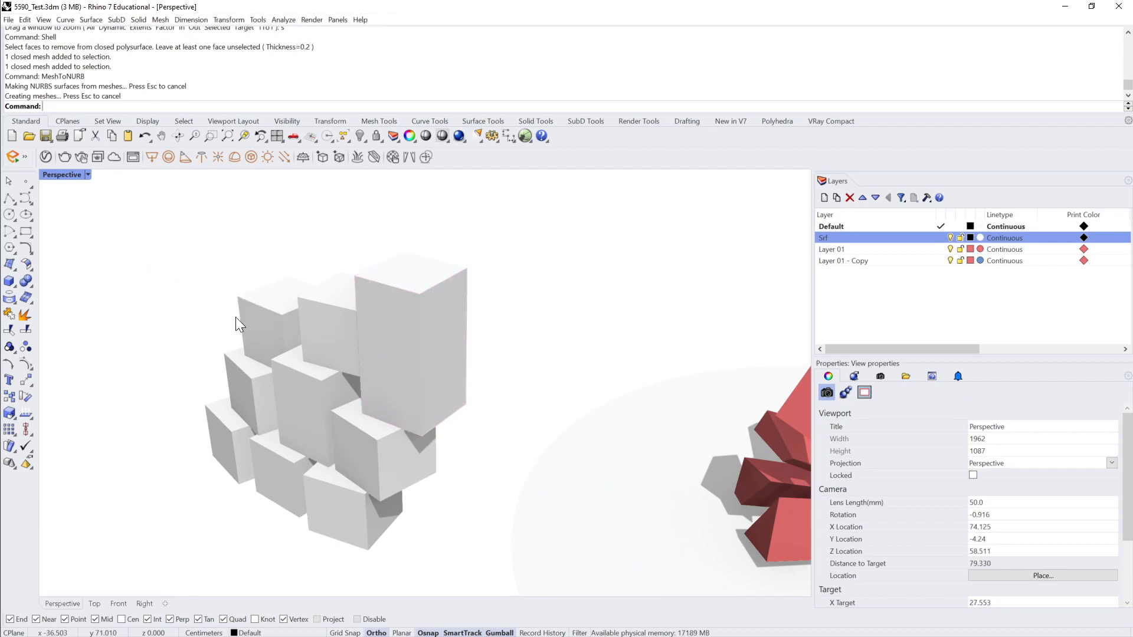
click(418, 345)
drag(436, 353, 578, 366)
click(588, 273)
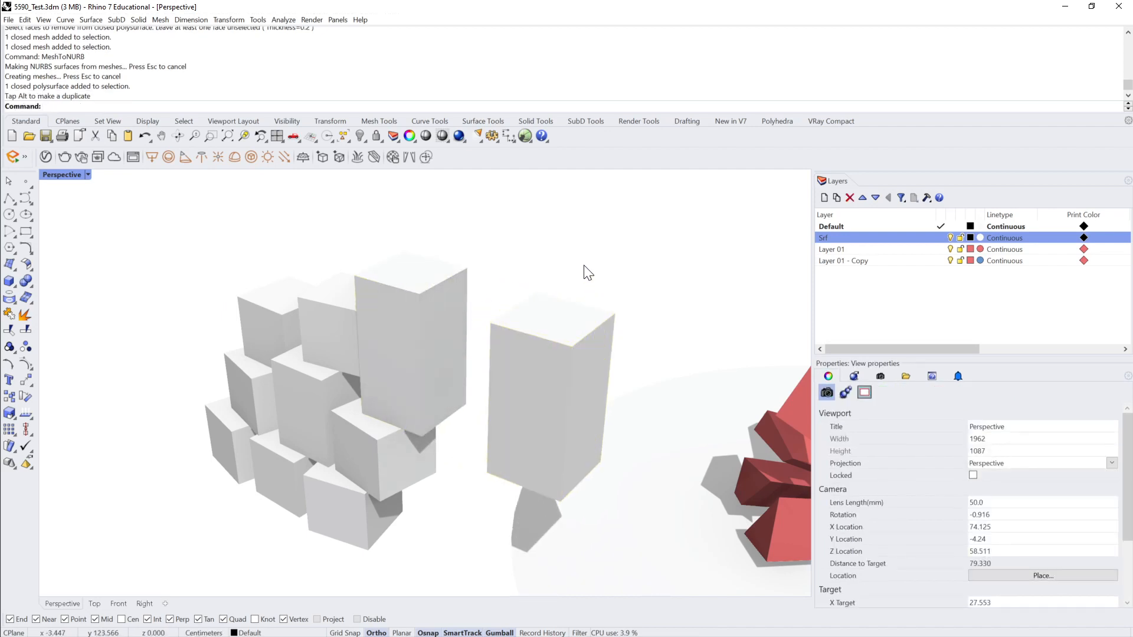
Step: Switch the perspective view to Shaded display while trying to shell the separated box with thickness 0.2
text(sh)
key(Return)
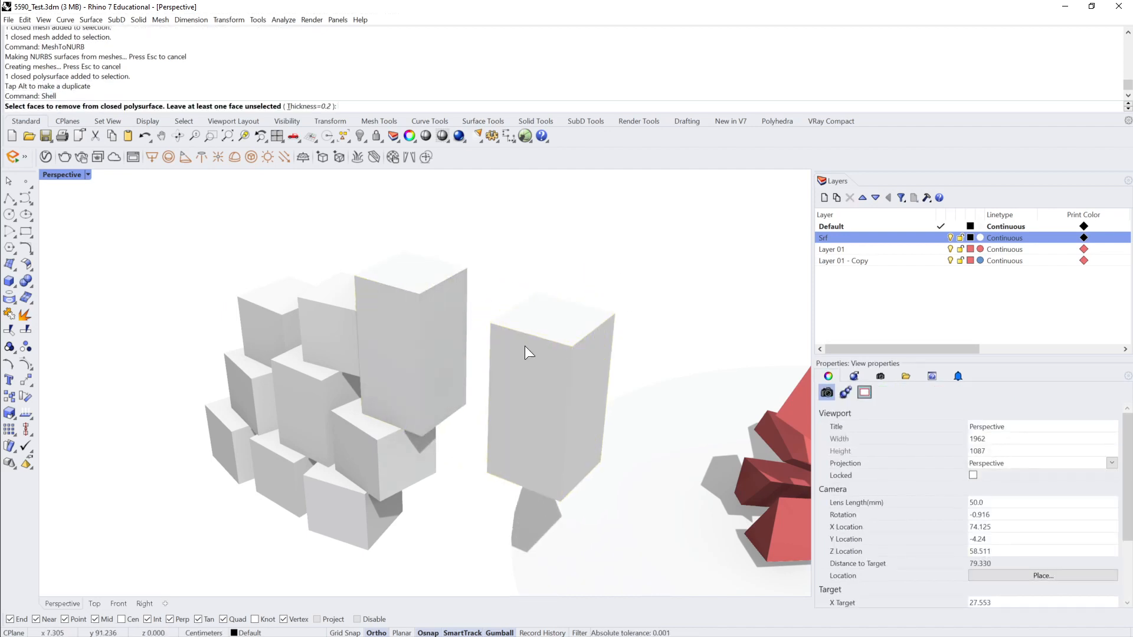
click(88, 175)
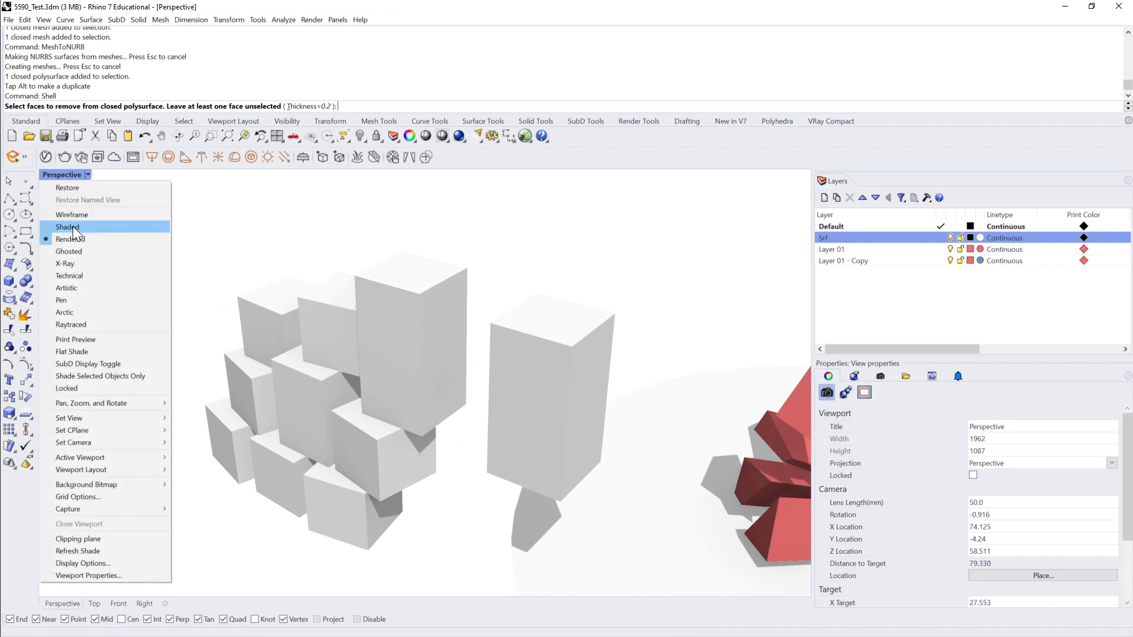
click(72, 225)
click(509, 369)
key(Return)
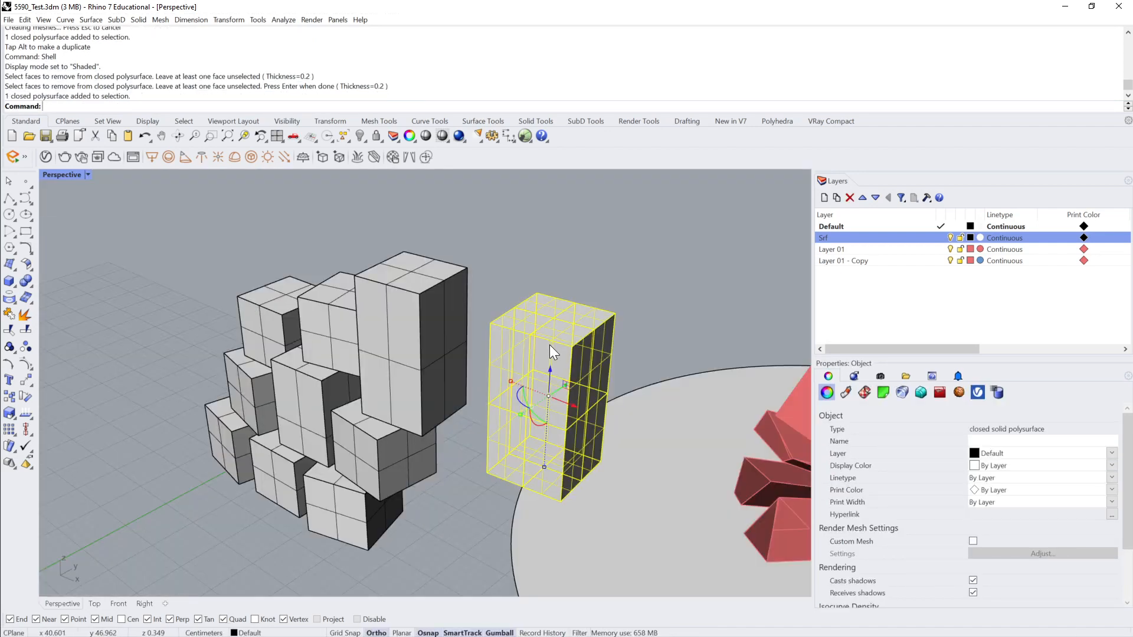
Step: Merge all the coplanar faces of the separated box
click(88, 175)
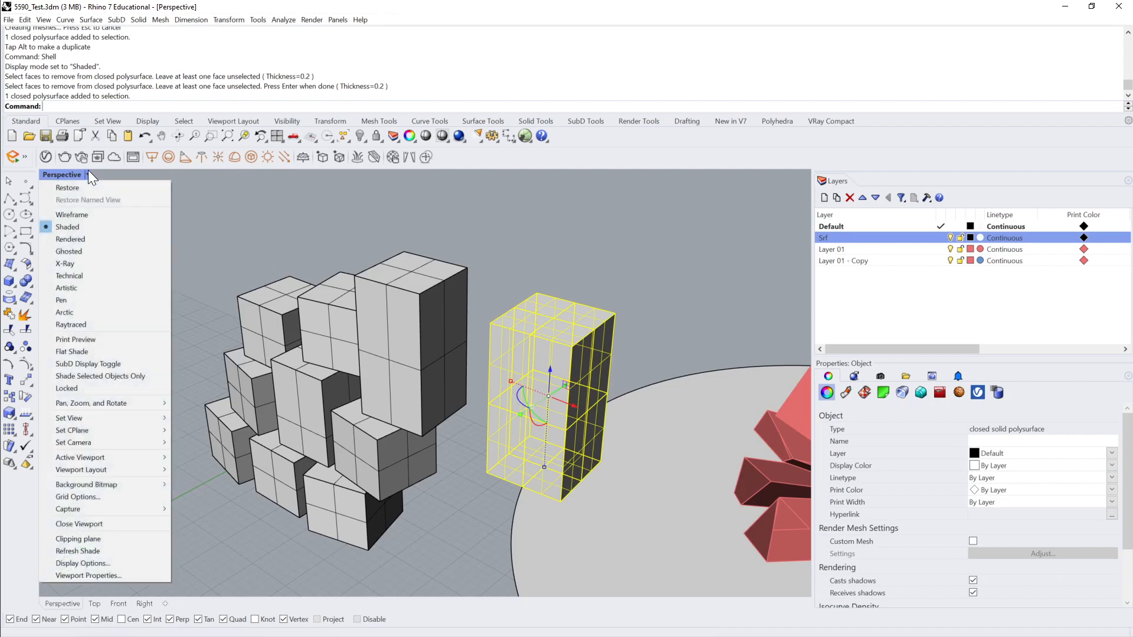
click(36, 263)
click(29, 278)
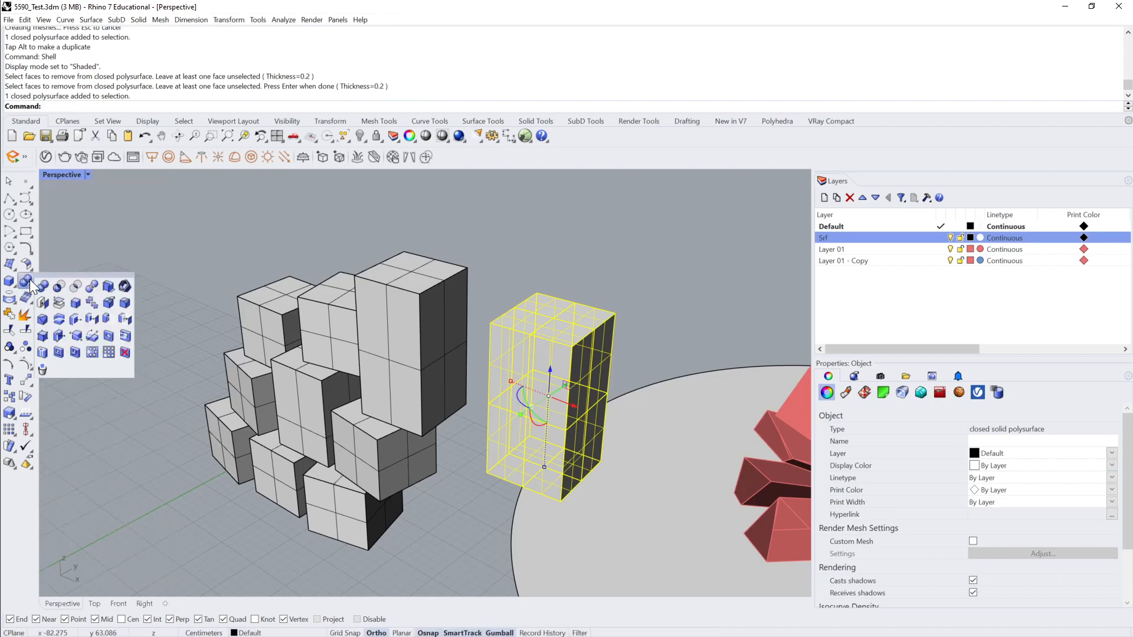
right_click(76, 303)
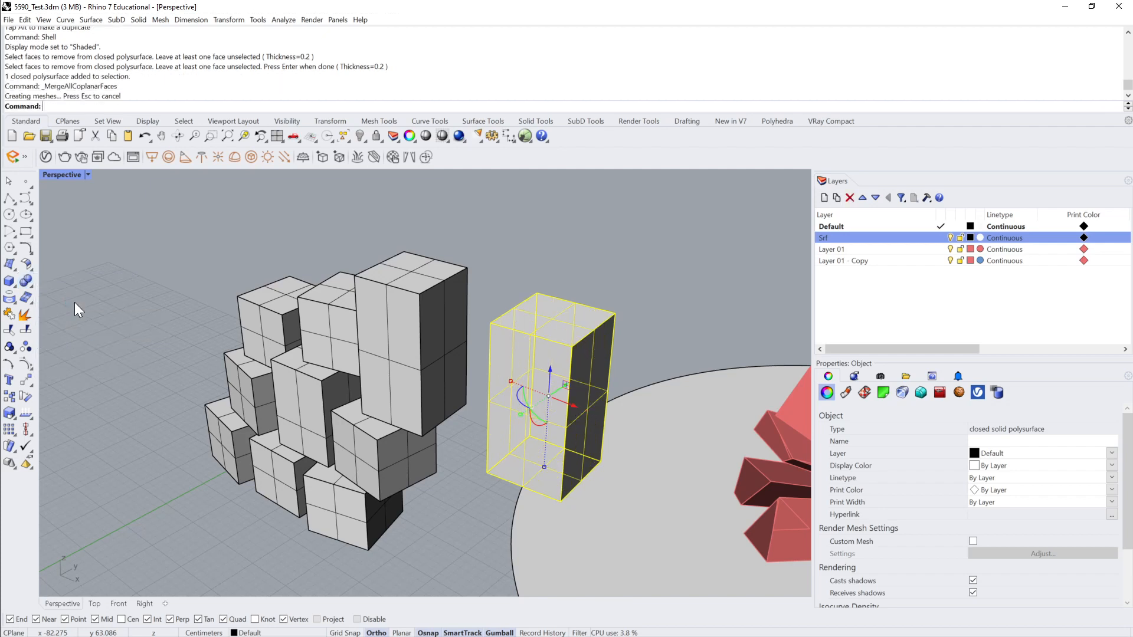
Step: Shell the separated box with thickness 0.2 and only its front face removed, and undo the shell
click(525, 254)
text(shell)
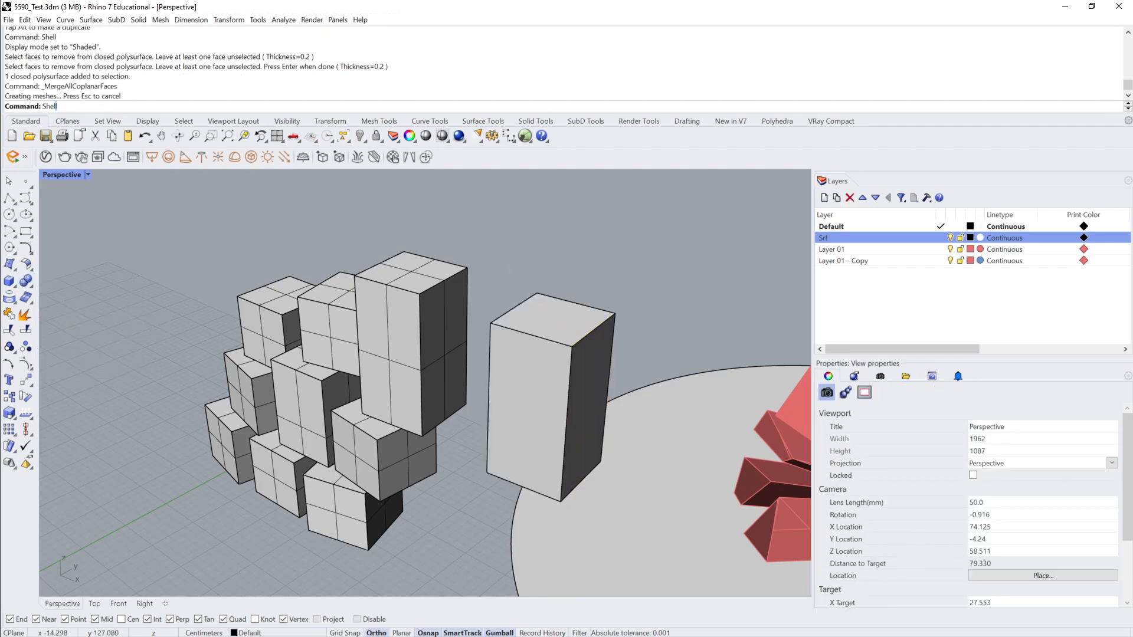
key(Return)
click(551, 398)
key(Return)
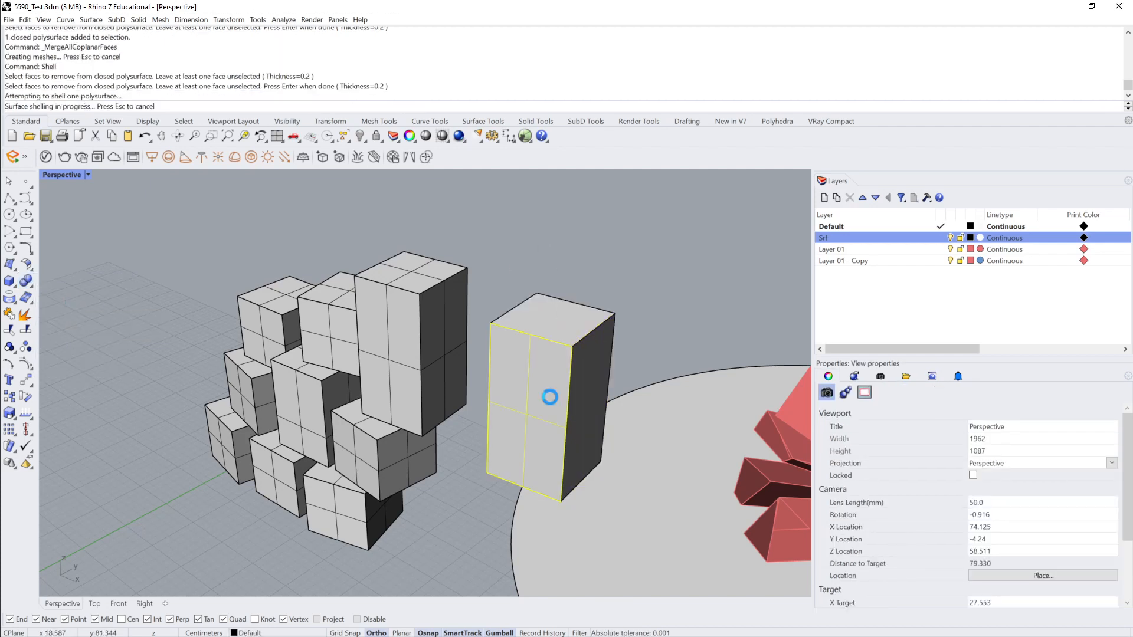
right_drag(464, 416, 505, 332)
key(ctrl+z)
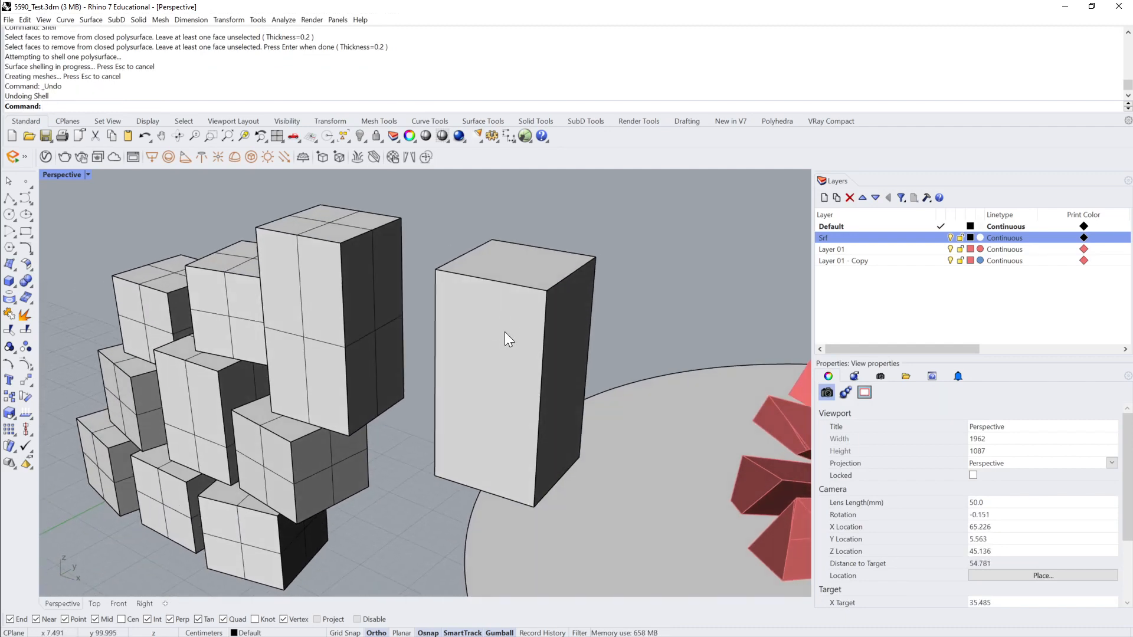
Step: Shell the separated box with thickness 0.2, removing its top face and two adjacent side faces
click(505, 332)
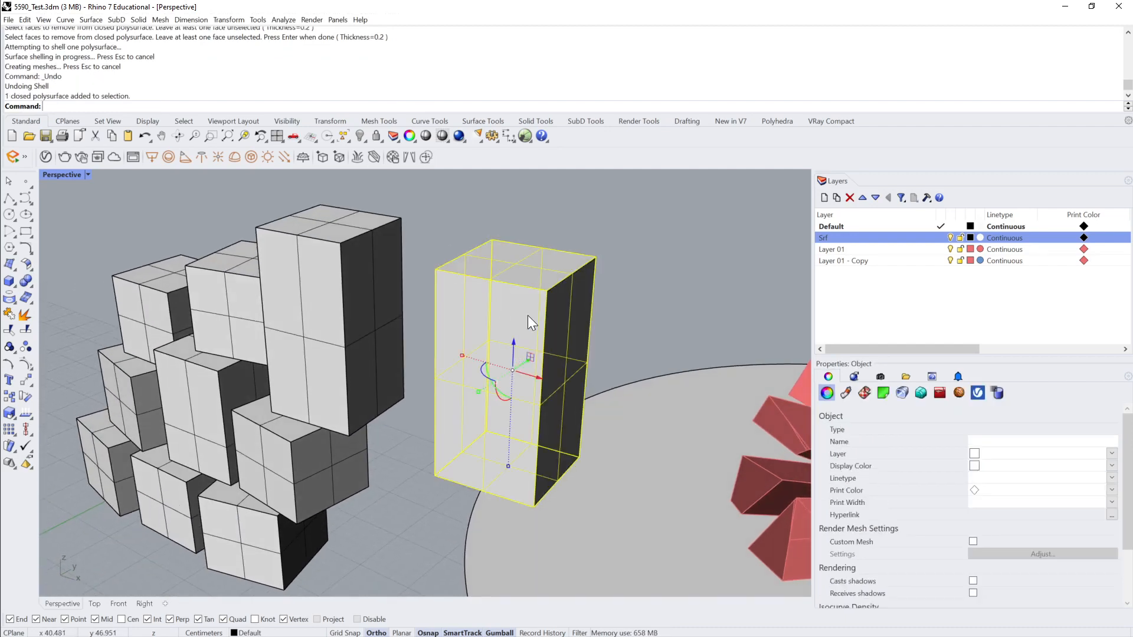
click(640, 268)
text(shell)
key(Return)
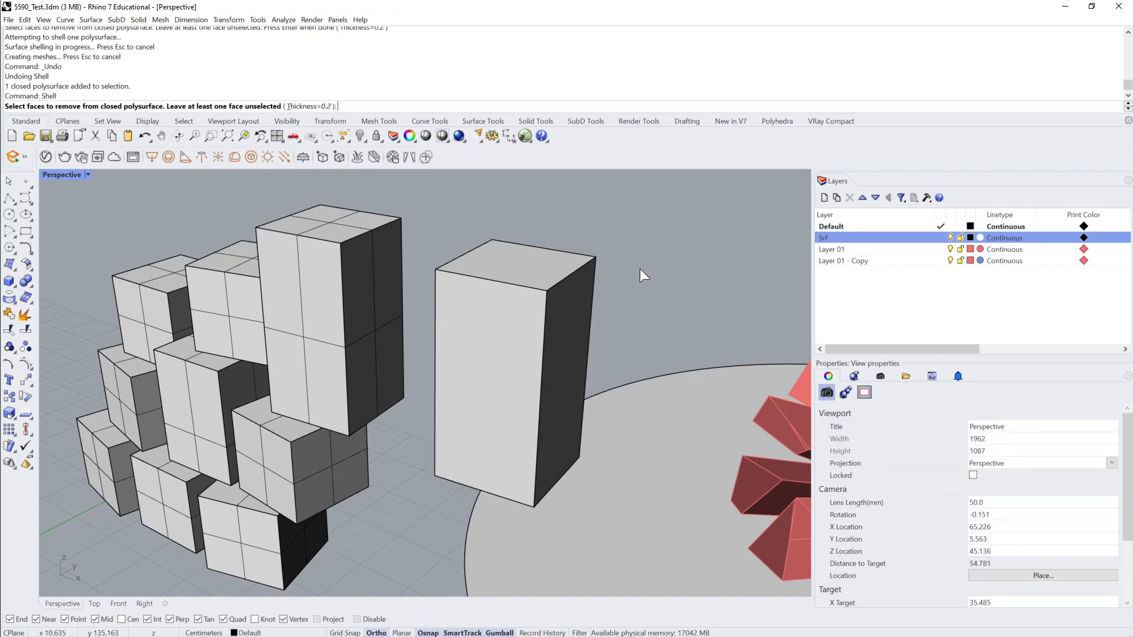
right_drag(650, 235, 549, 353)
click(547, 325)
click(481, 310)
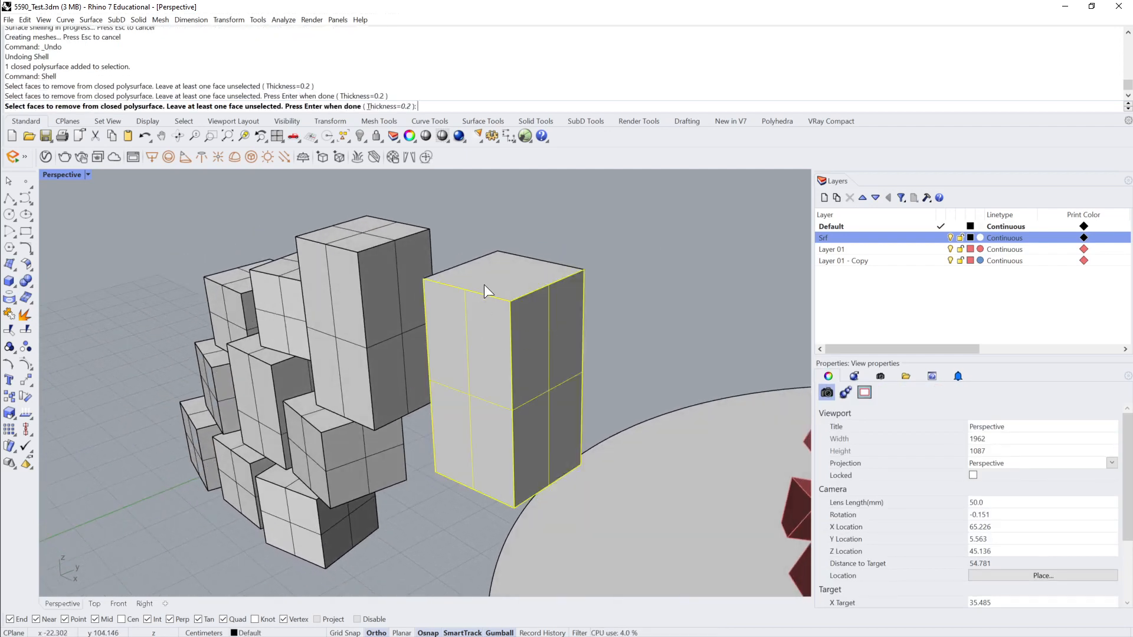
click(494, 275)
key(Return)
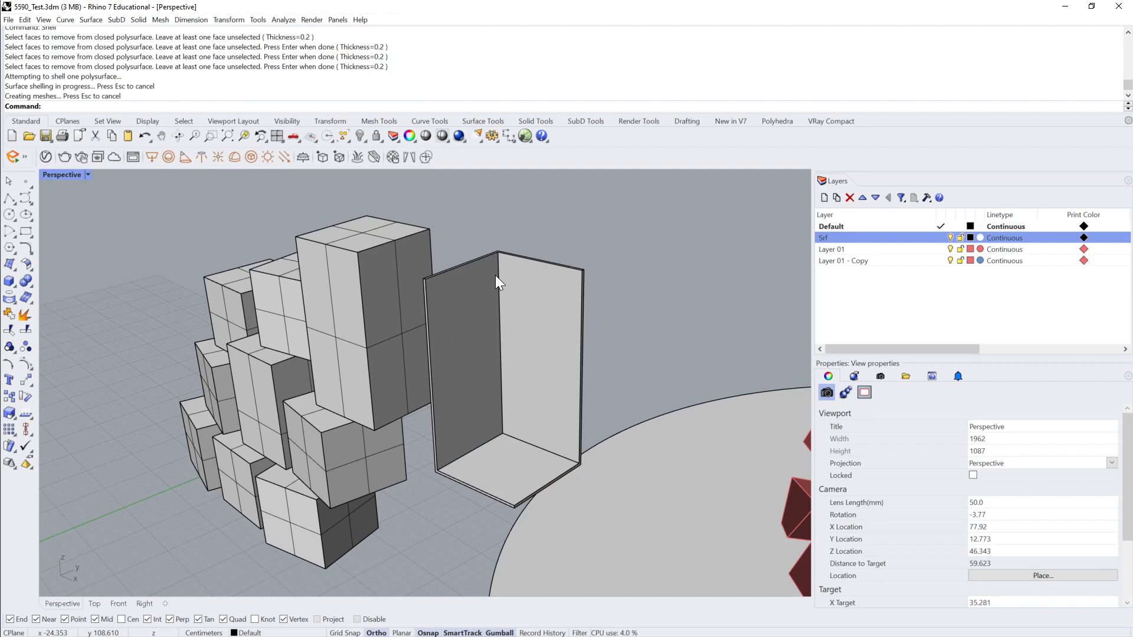
Step: Undo the three-face shell and the coplanar face merge, and delete the separated box
key(ctrl+z)
key(ctrl+z)
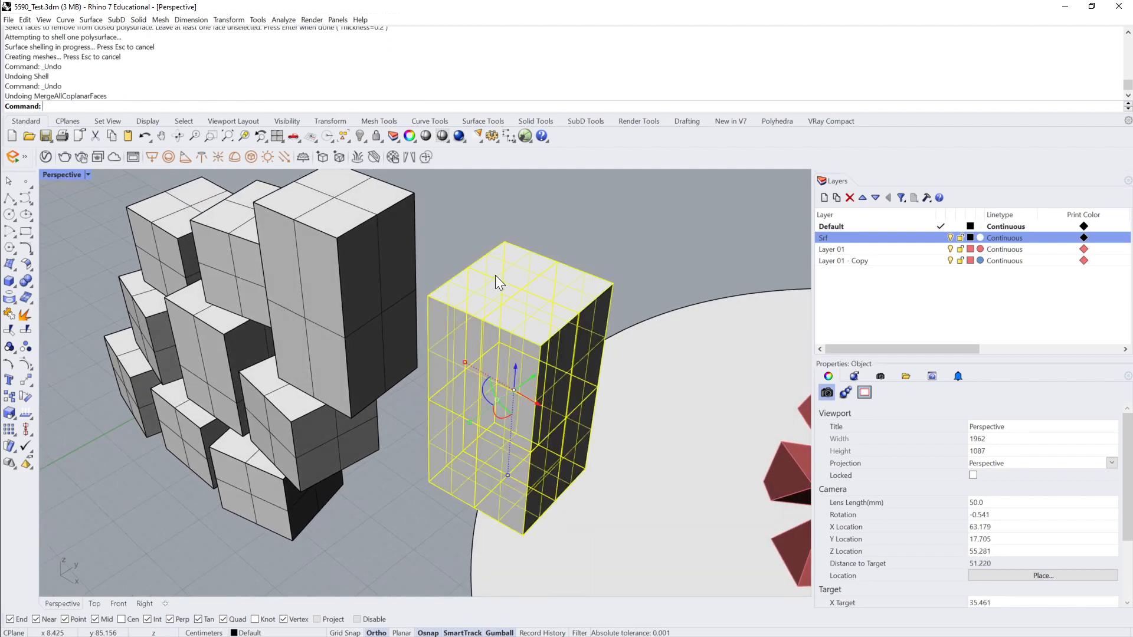
key(Delete)
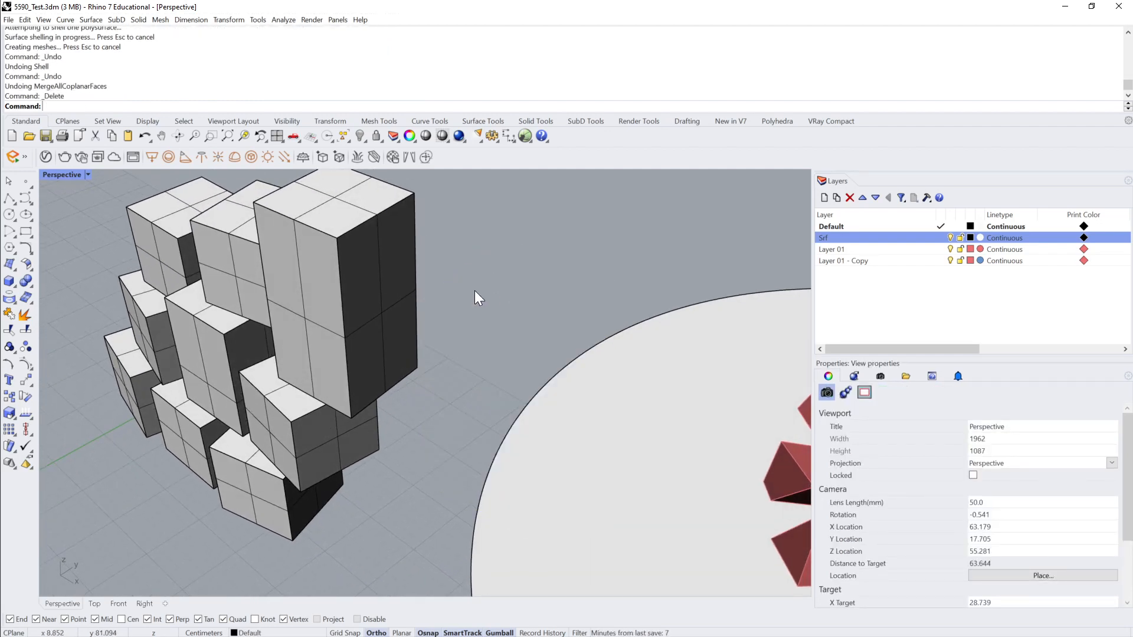
scroll(662, 178, down, 3)
right_drag(663, 178, 663, 178)
scroll(662, 178, up, 2)
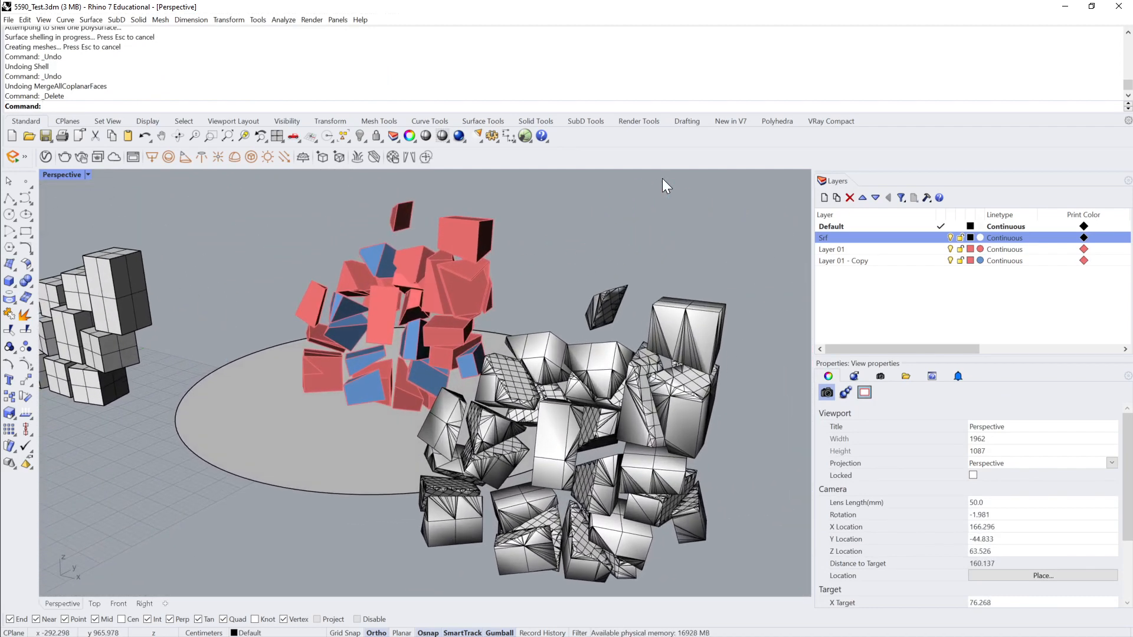